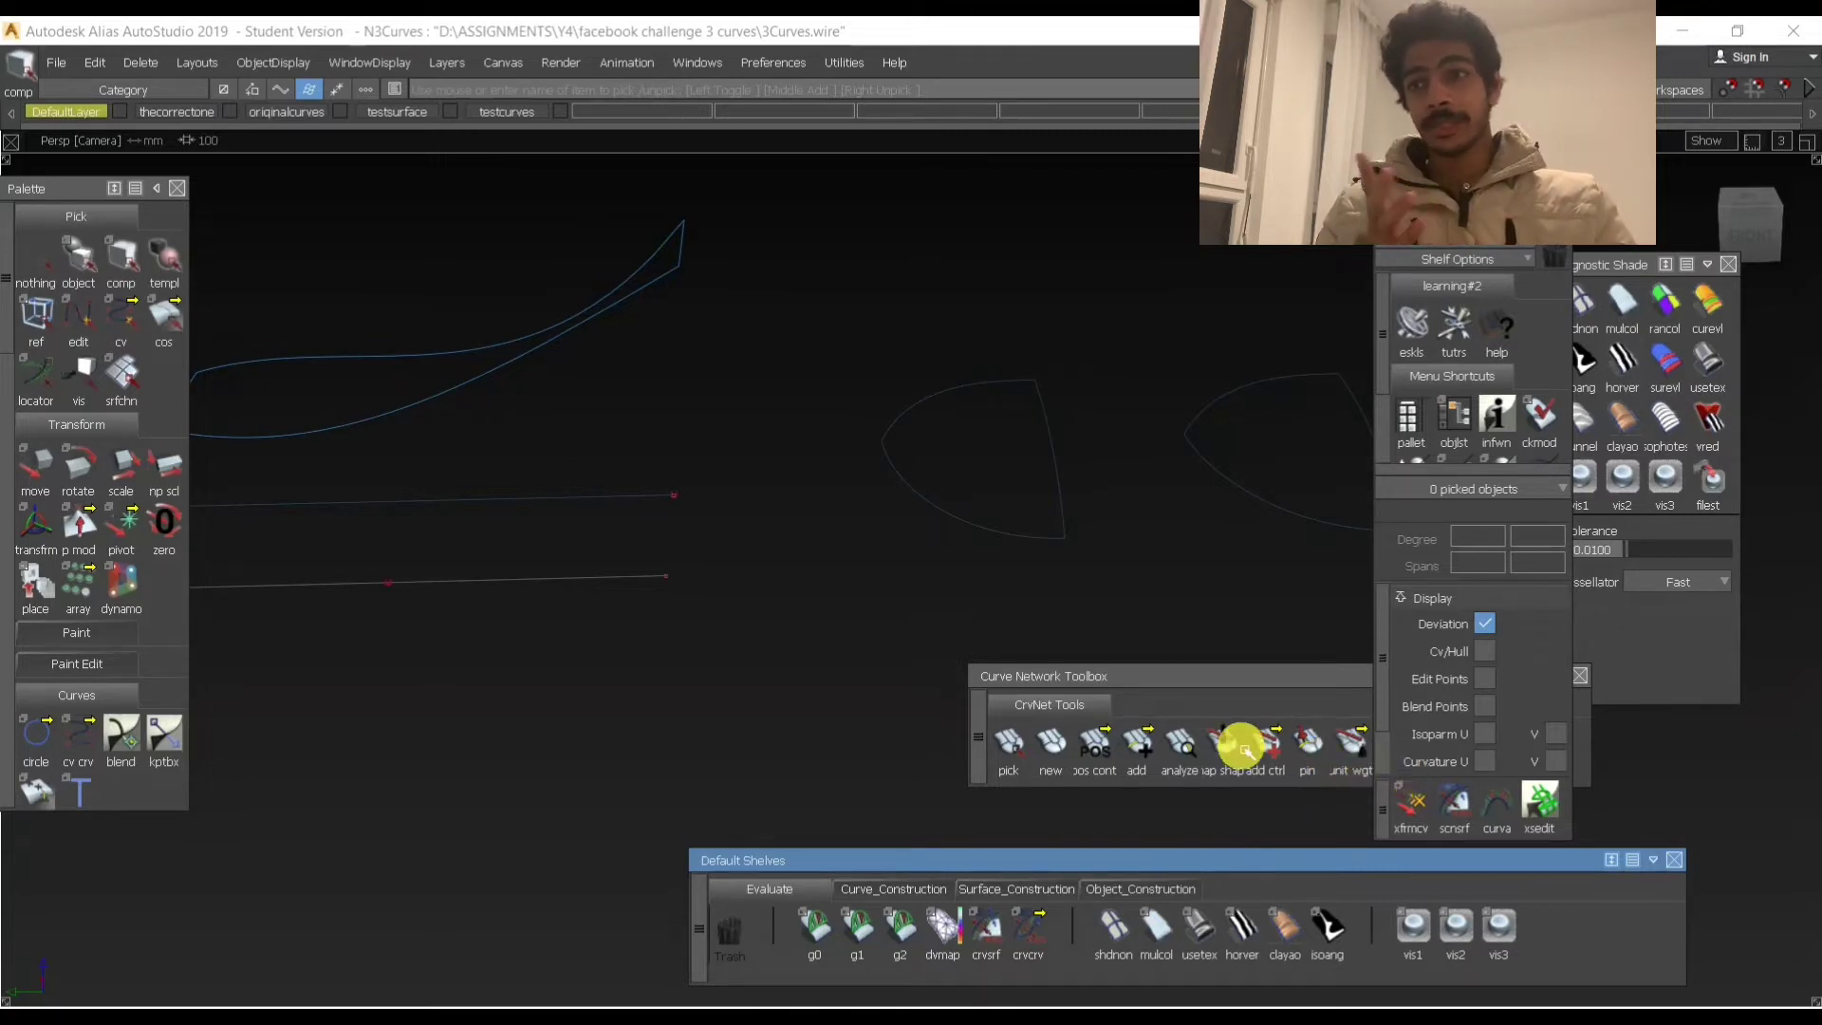
Move the Curve Network Toolbox and Default Shelves windows clear of the curves and the information panel.
left_click_drag(1241, 674, 1024, 705)
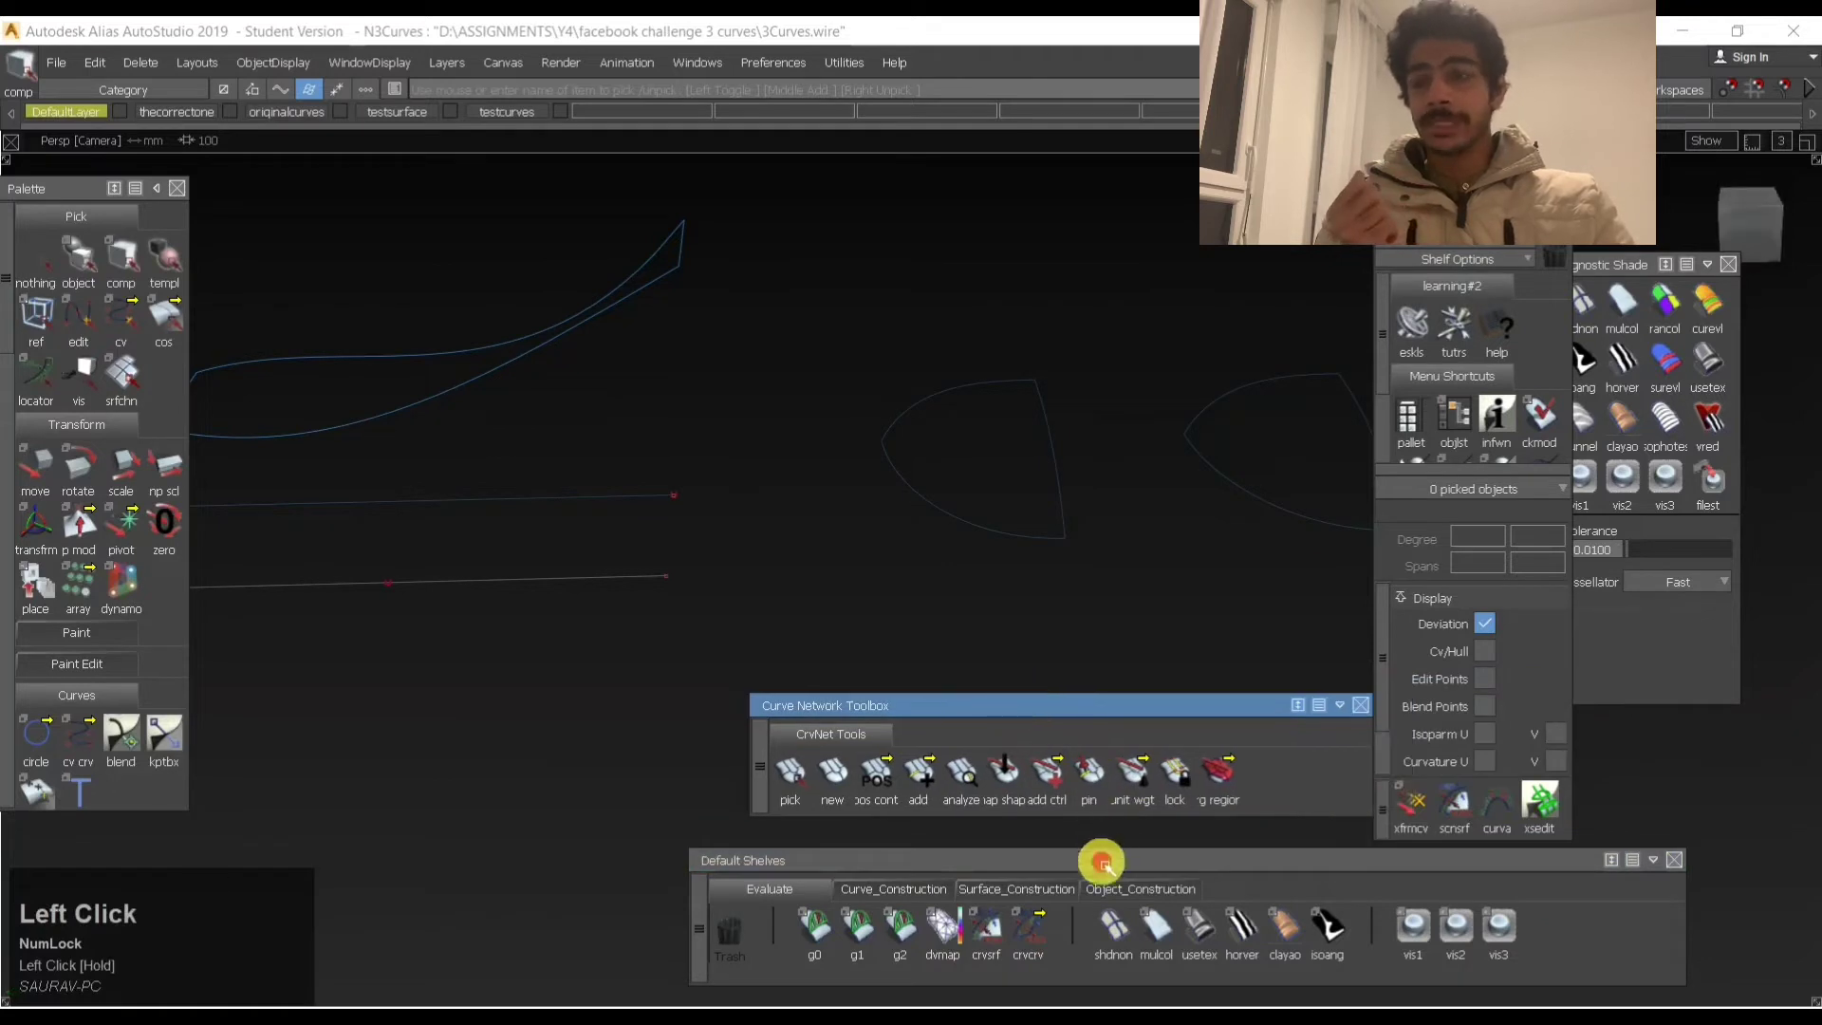
left_click_drag(1098, 858, 826, 851)
left_click_drag(935, 707, 867, 728)
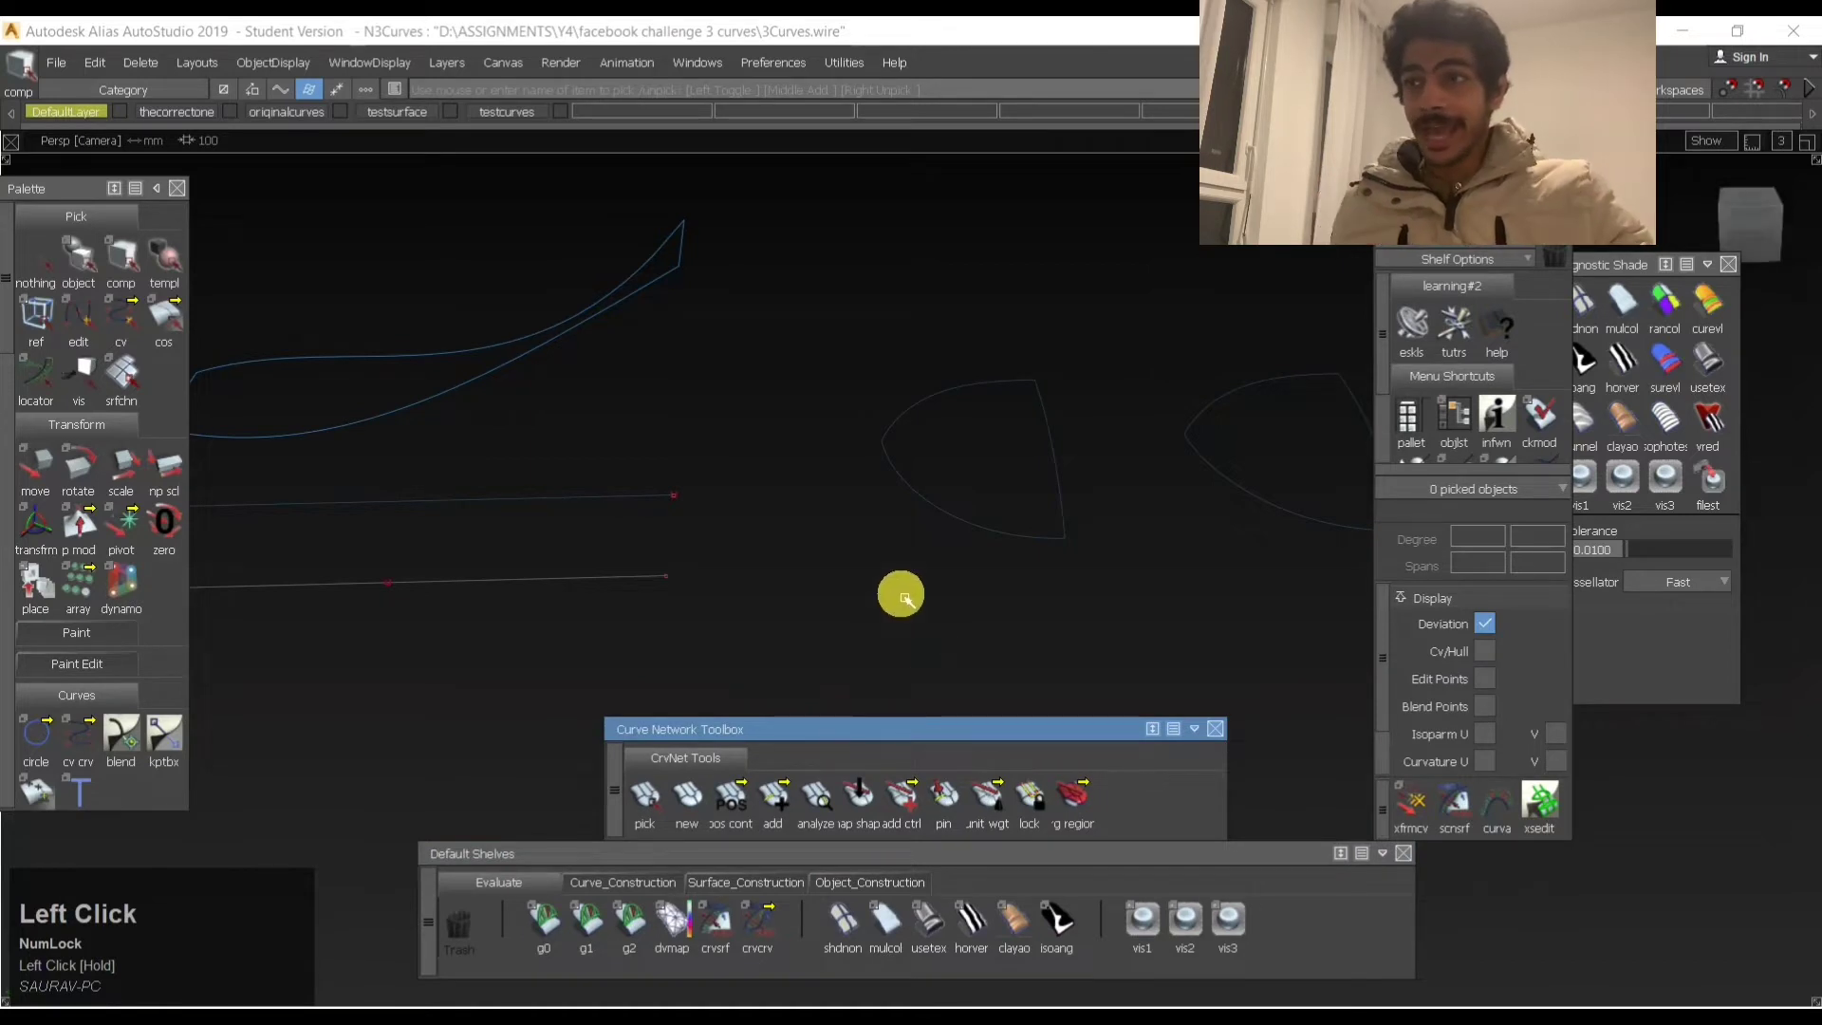
Examine the three-sided curve outlines from several angles.
left_click_drag(987, 527, 870, 374, "alt+shift")
middle_click_drag(870, 374, 834, 403, "alt+shift")
right_click_drag(834, 402, 923, 403, "alt+shift")
middle_click_drag(929, 405, 765, 297, "alt+shift")
left_click_drag(765, 297, 813, 386, "alt+shift")
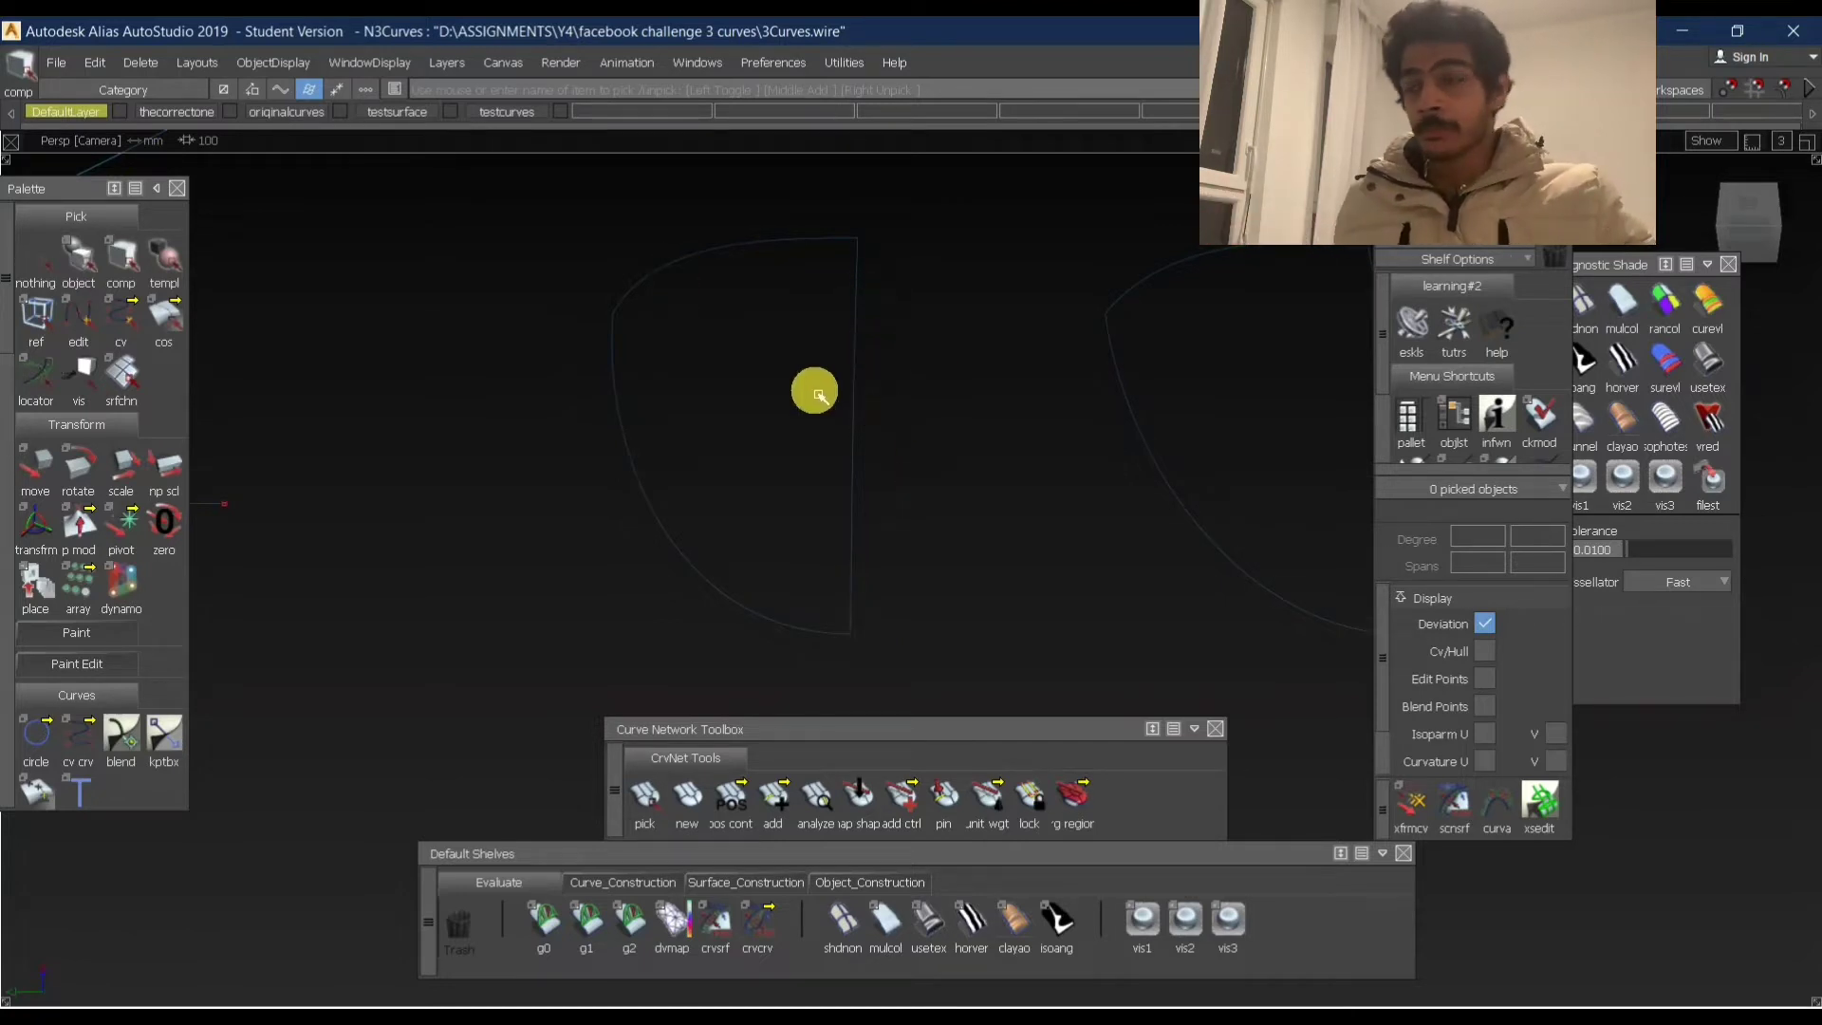
left_click_drag(764, 422, 995, 436, "alt+shift")
middle_click_drag(995, 436, 820, 517, "alt+shift")
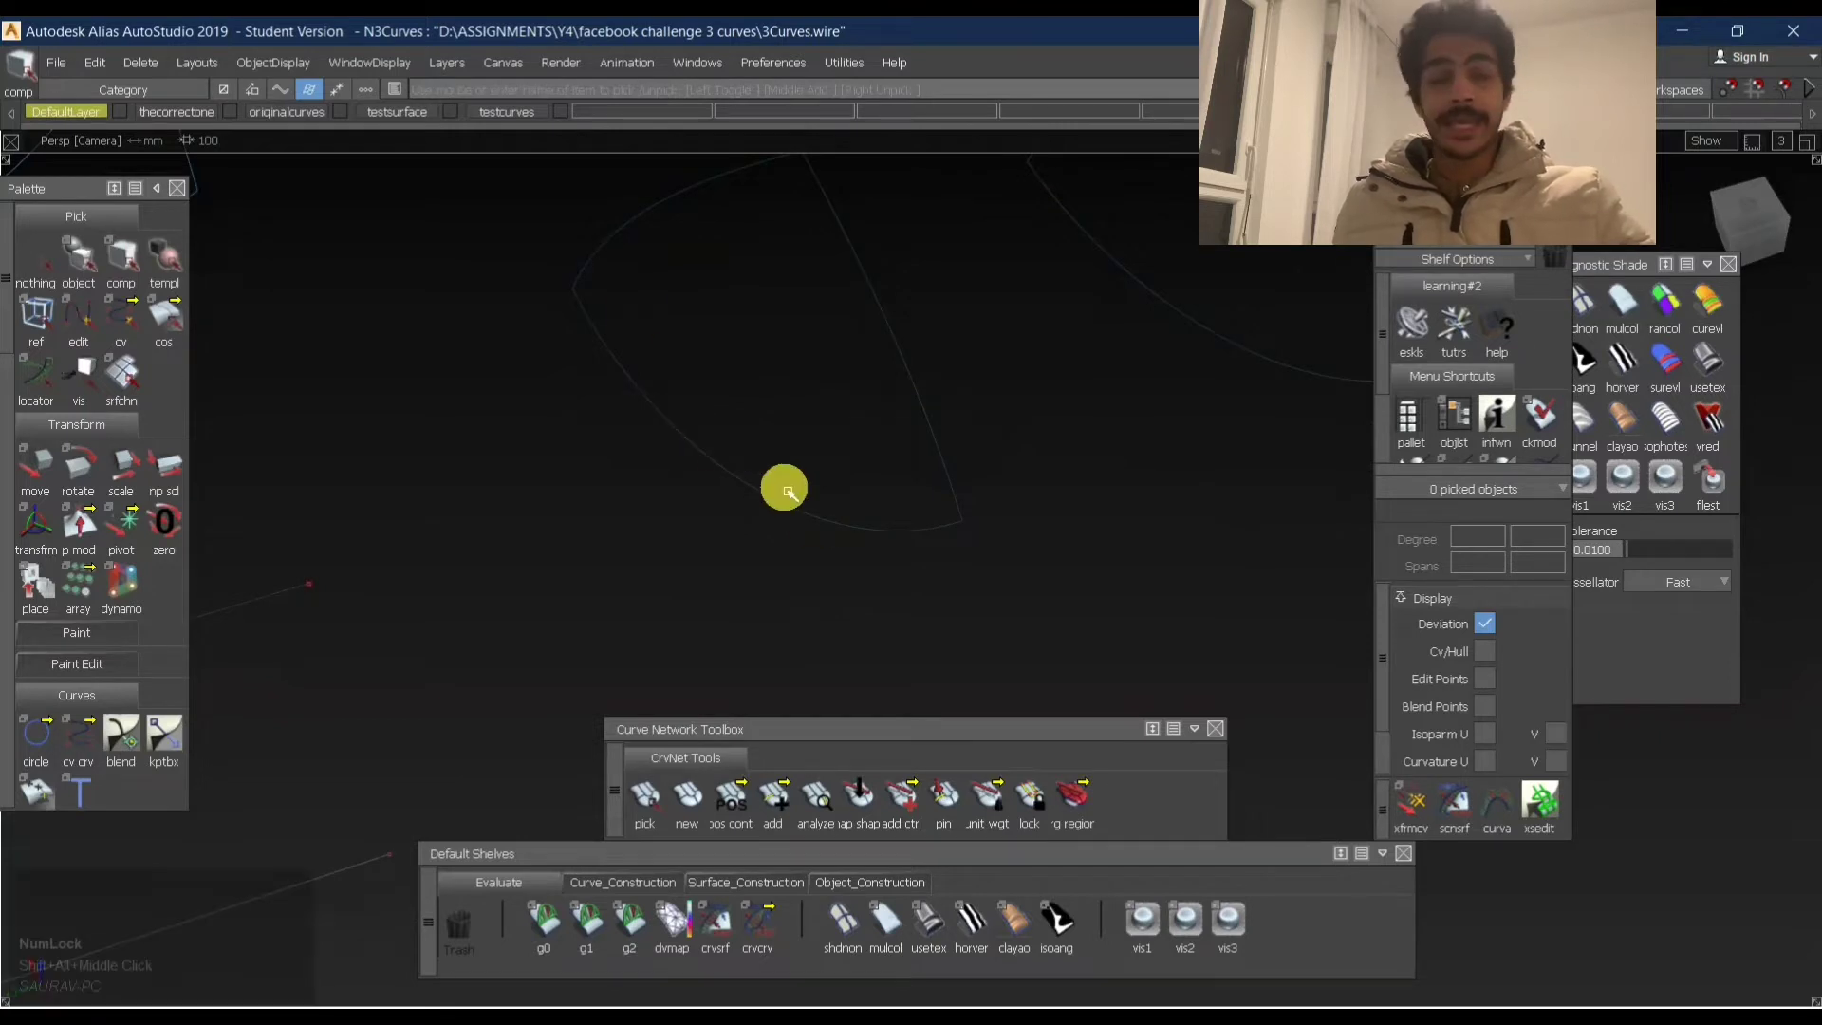
left_click_drag(811, 376, 921, 319, "alt+shift")
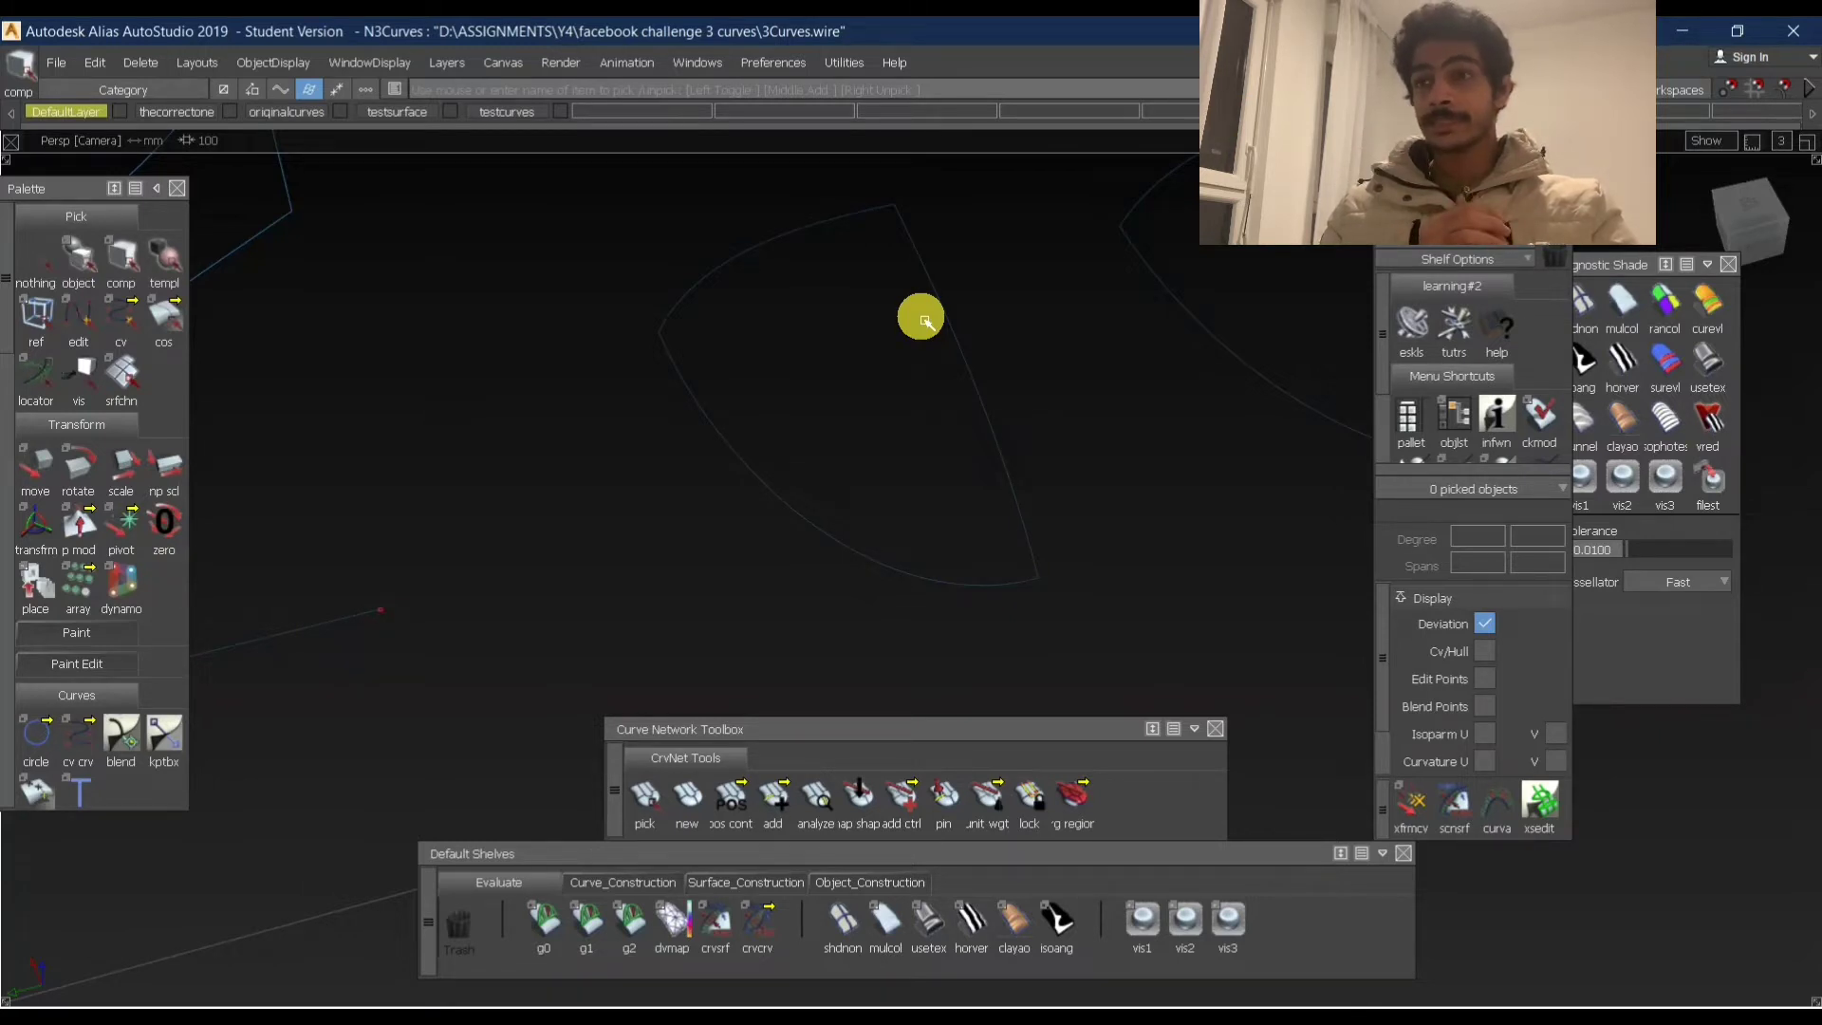
Switch to the reference image board, review the three Porsche rear-view photos, and return to Alias.
left_click(1285, 990)
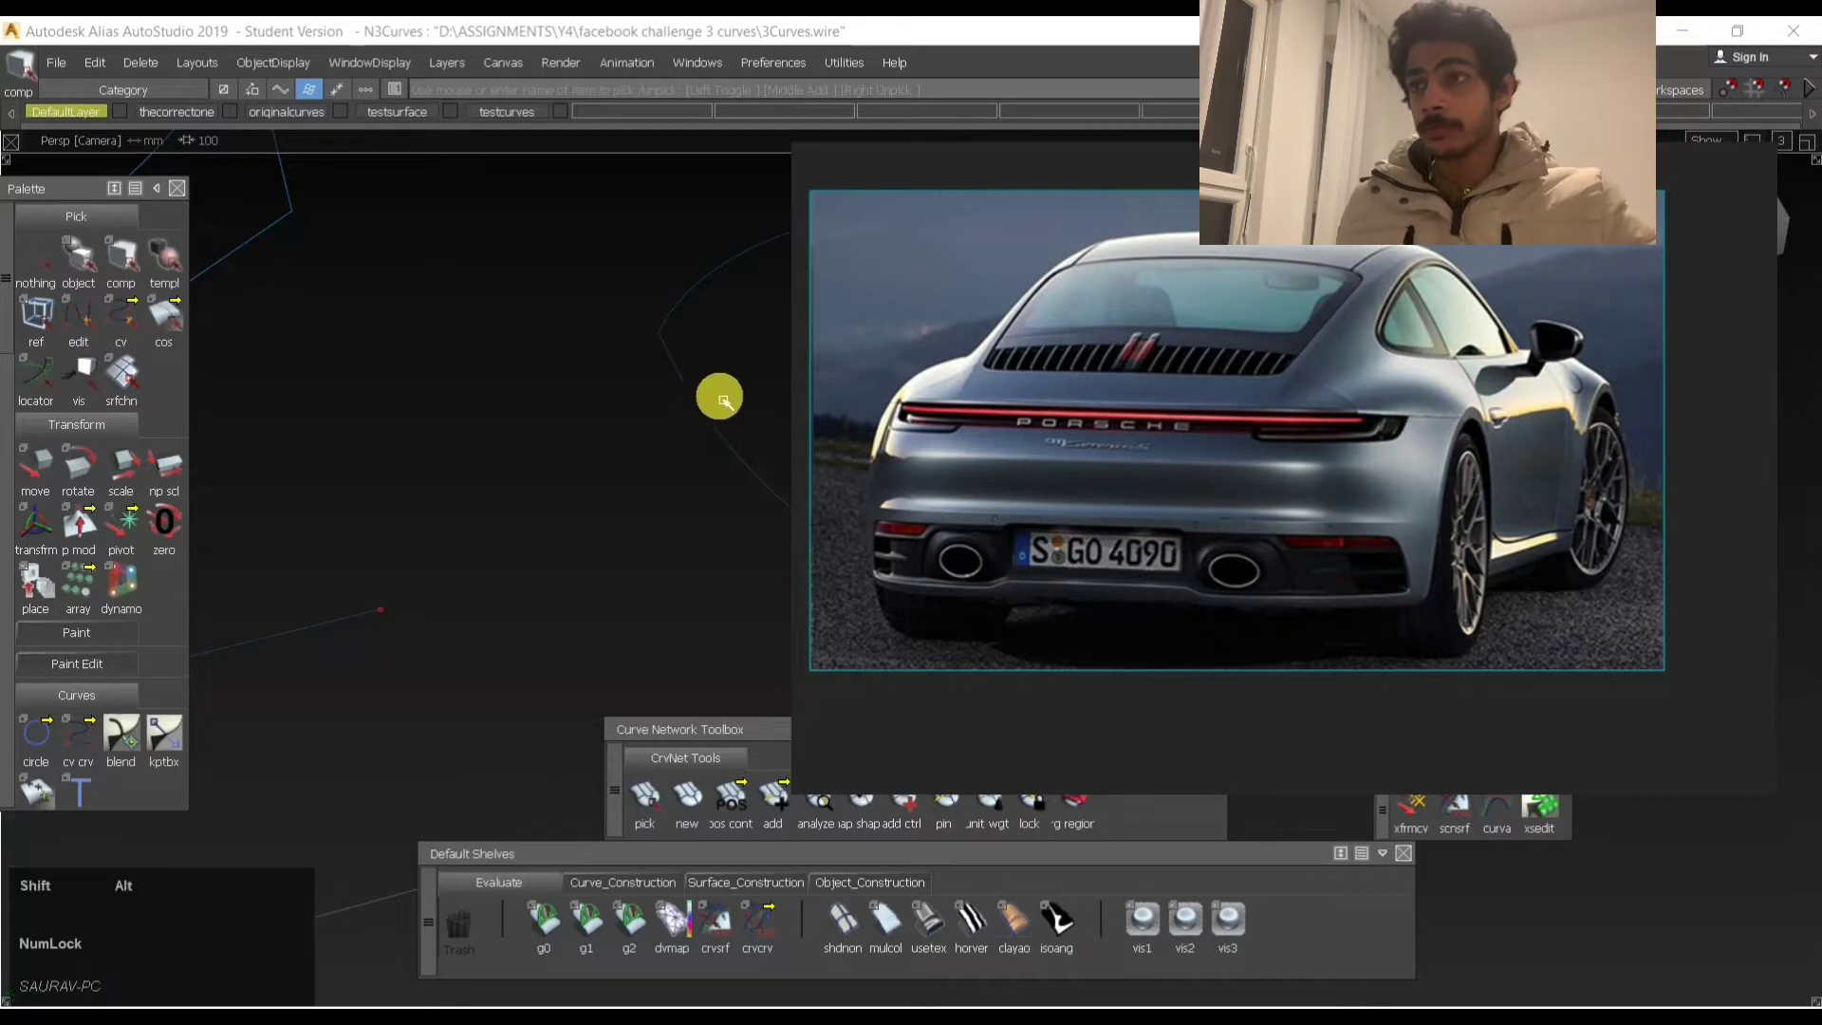
middle_click_drag(721, 395, 521, 423, "alt+shift")
left_click_drag(651, 586, 745, 325, "alt+shift")
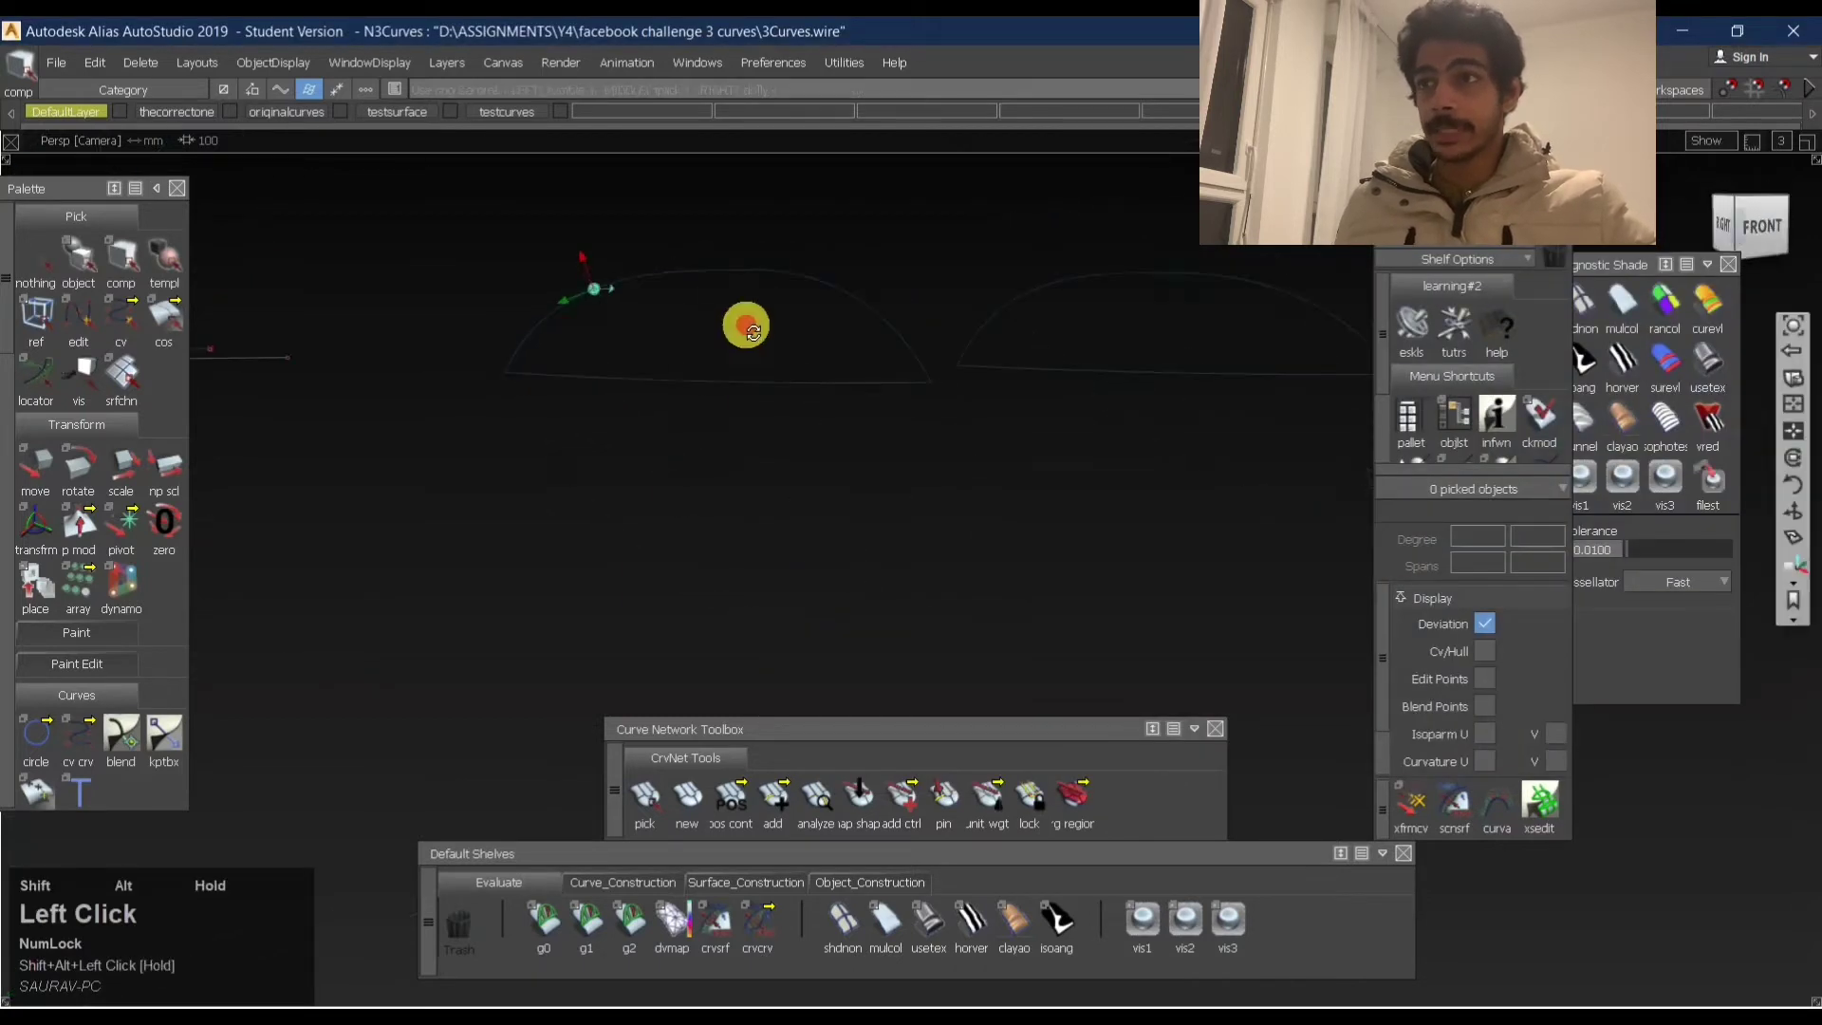
left_click(1548, 1011)
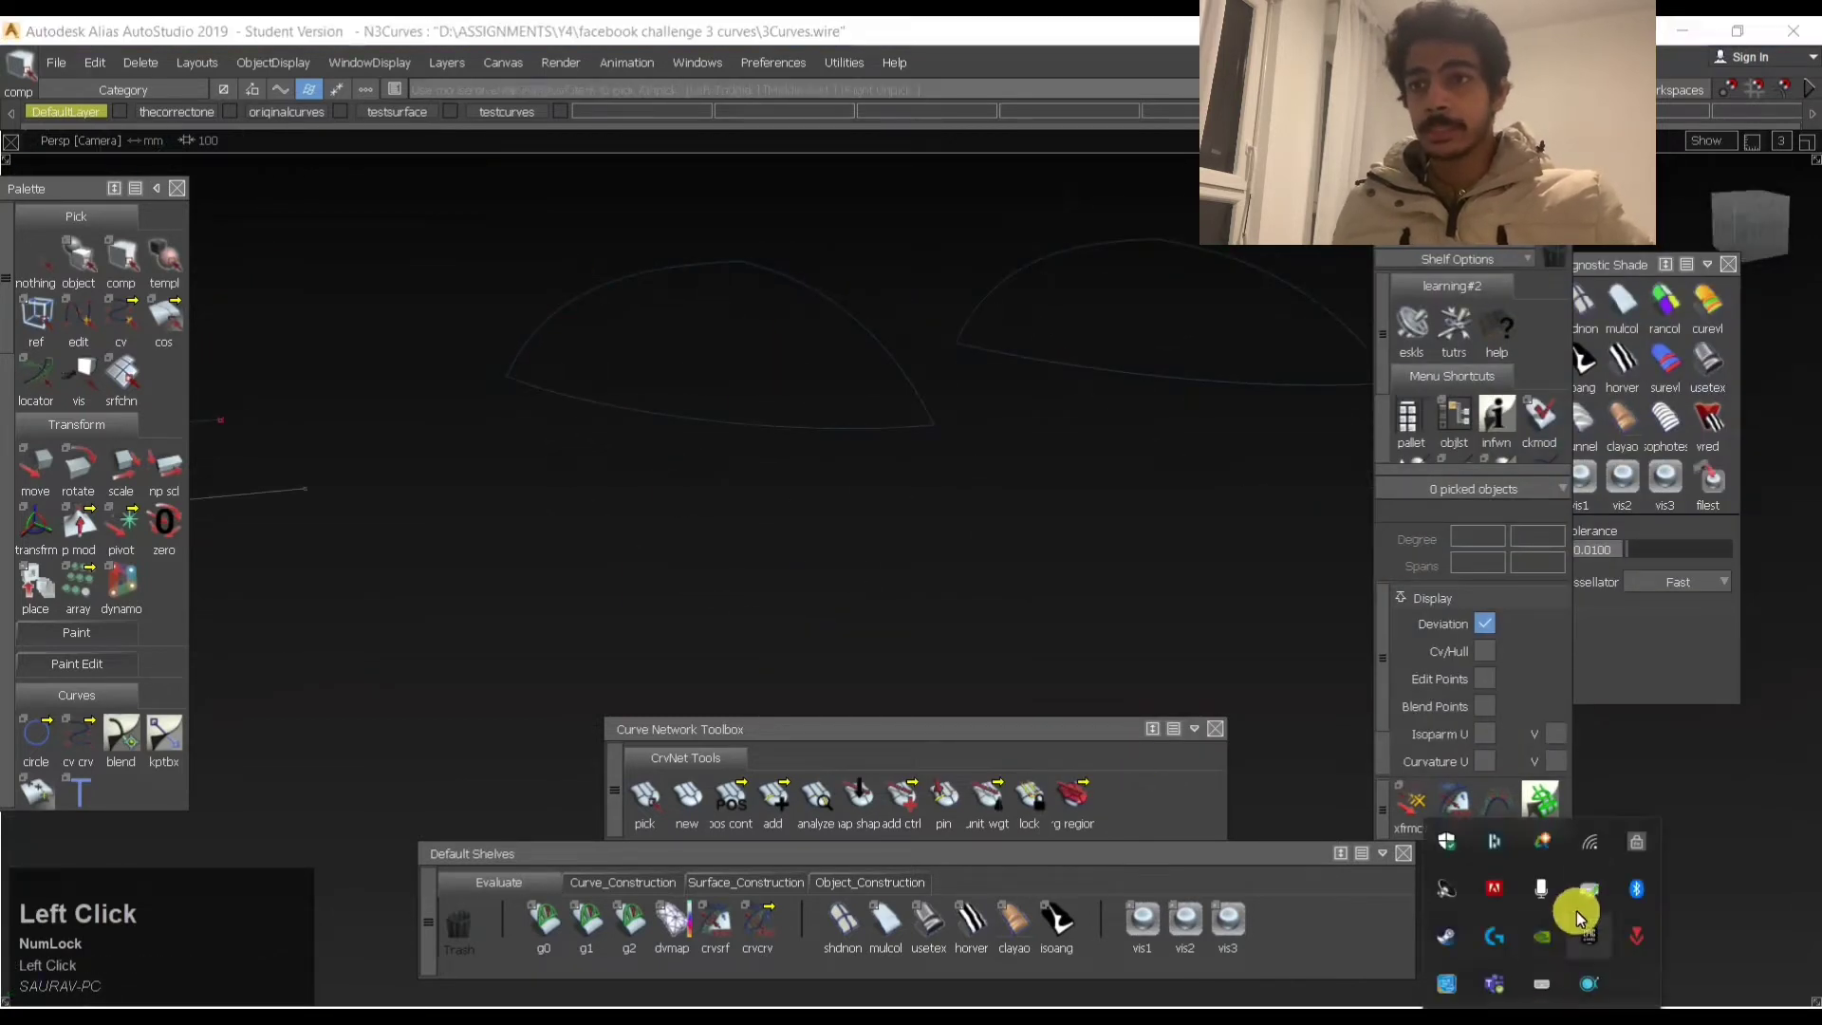
left_click(1333, 772)
left_click(1322, 1012)
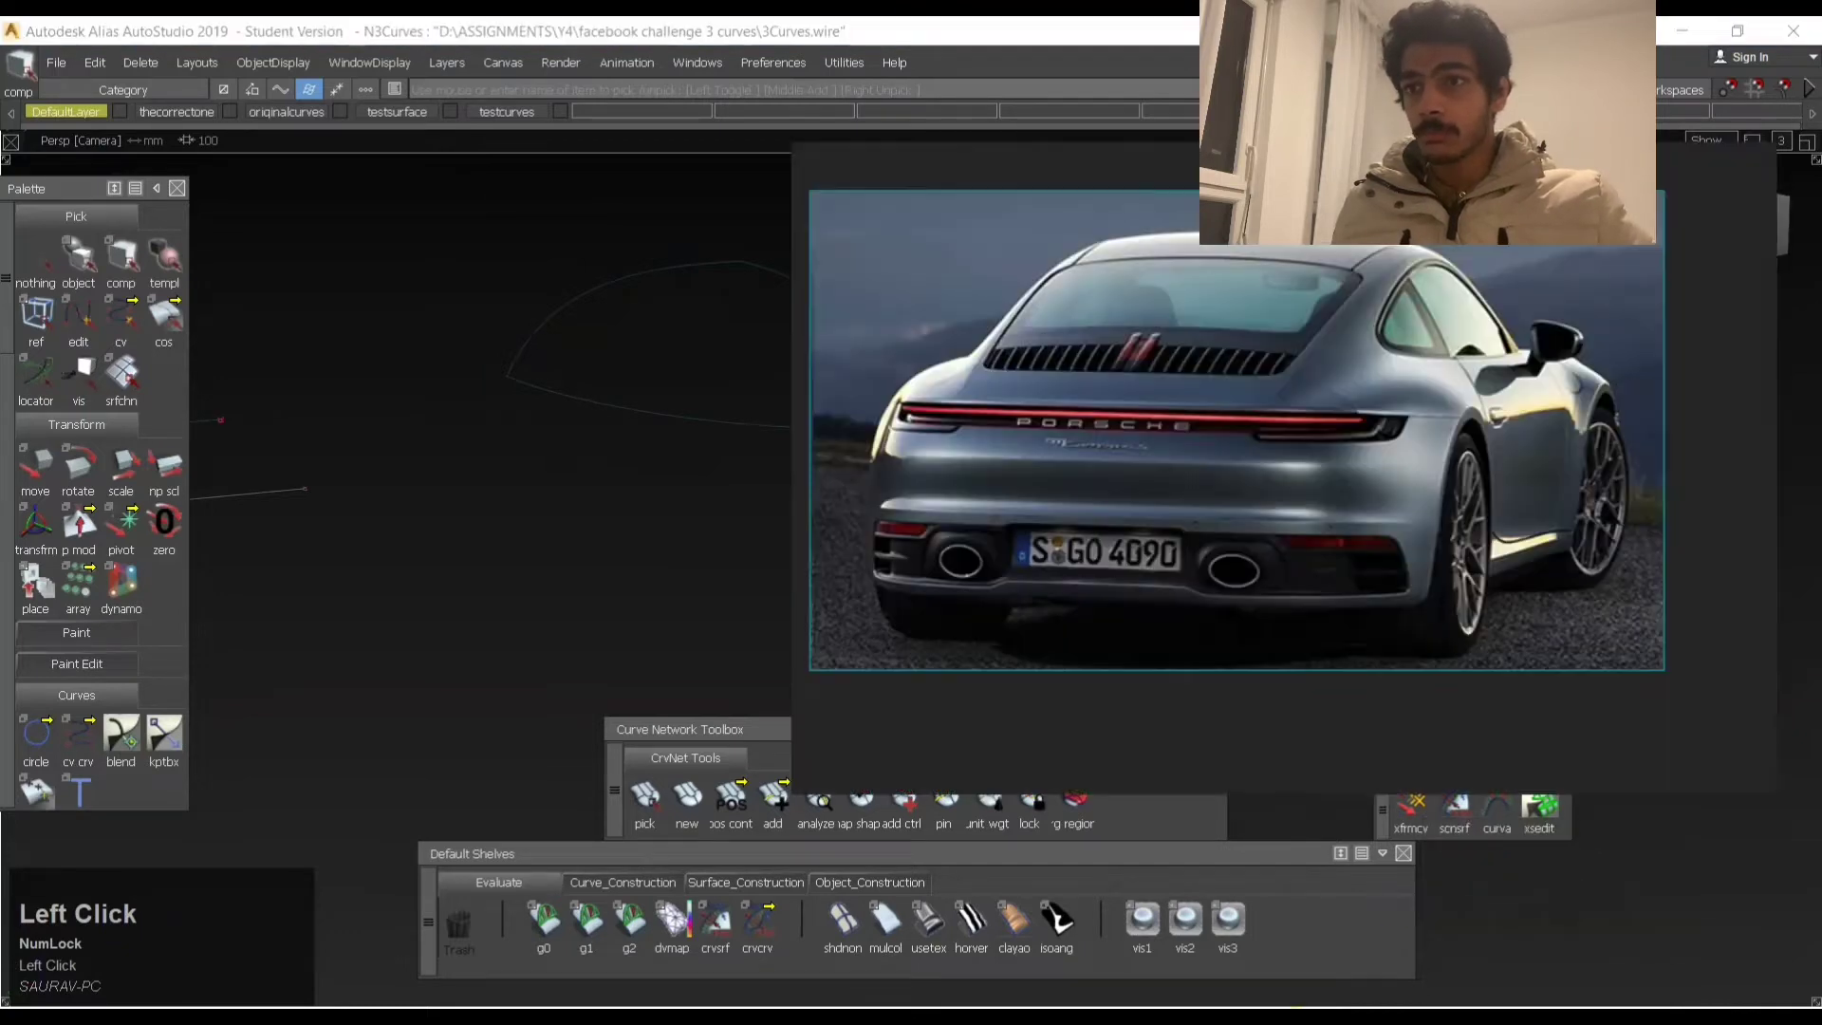
scroll(1453, 455, "down", 3)
left_click(1695, 436)
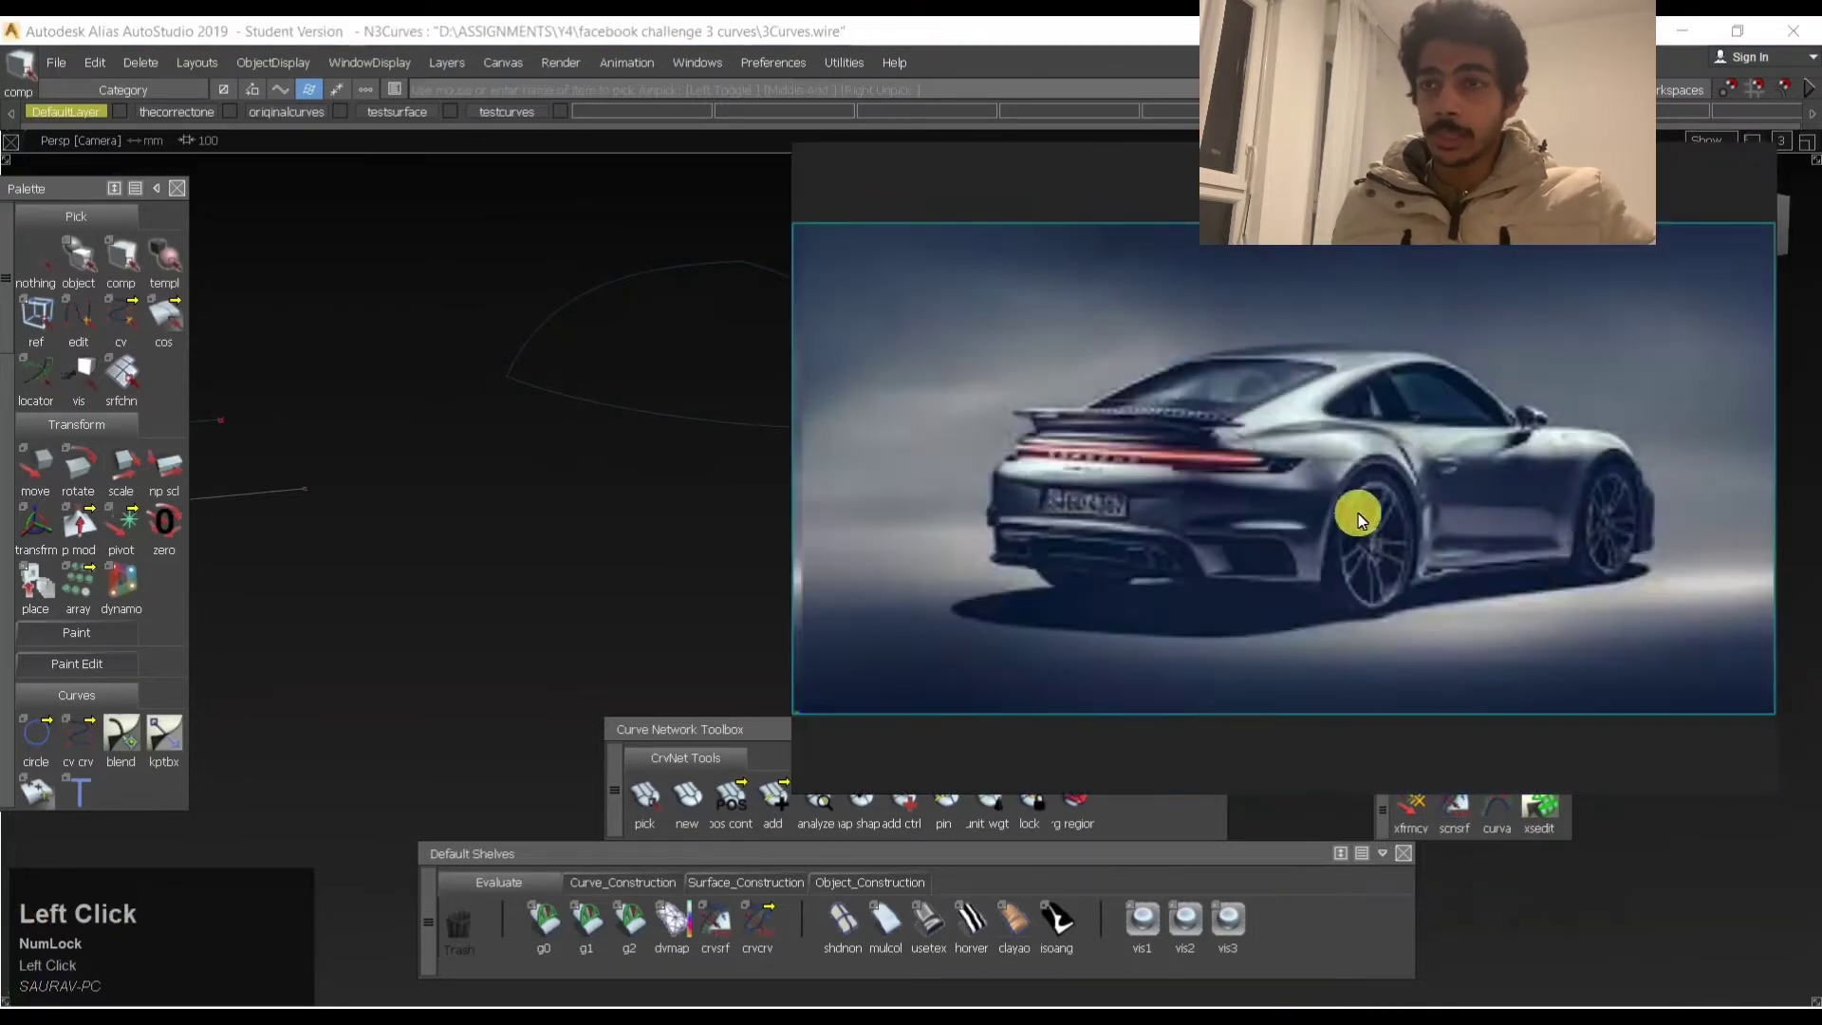
scroll(1452, 458, "down", 4)
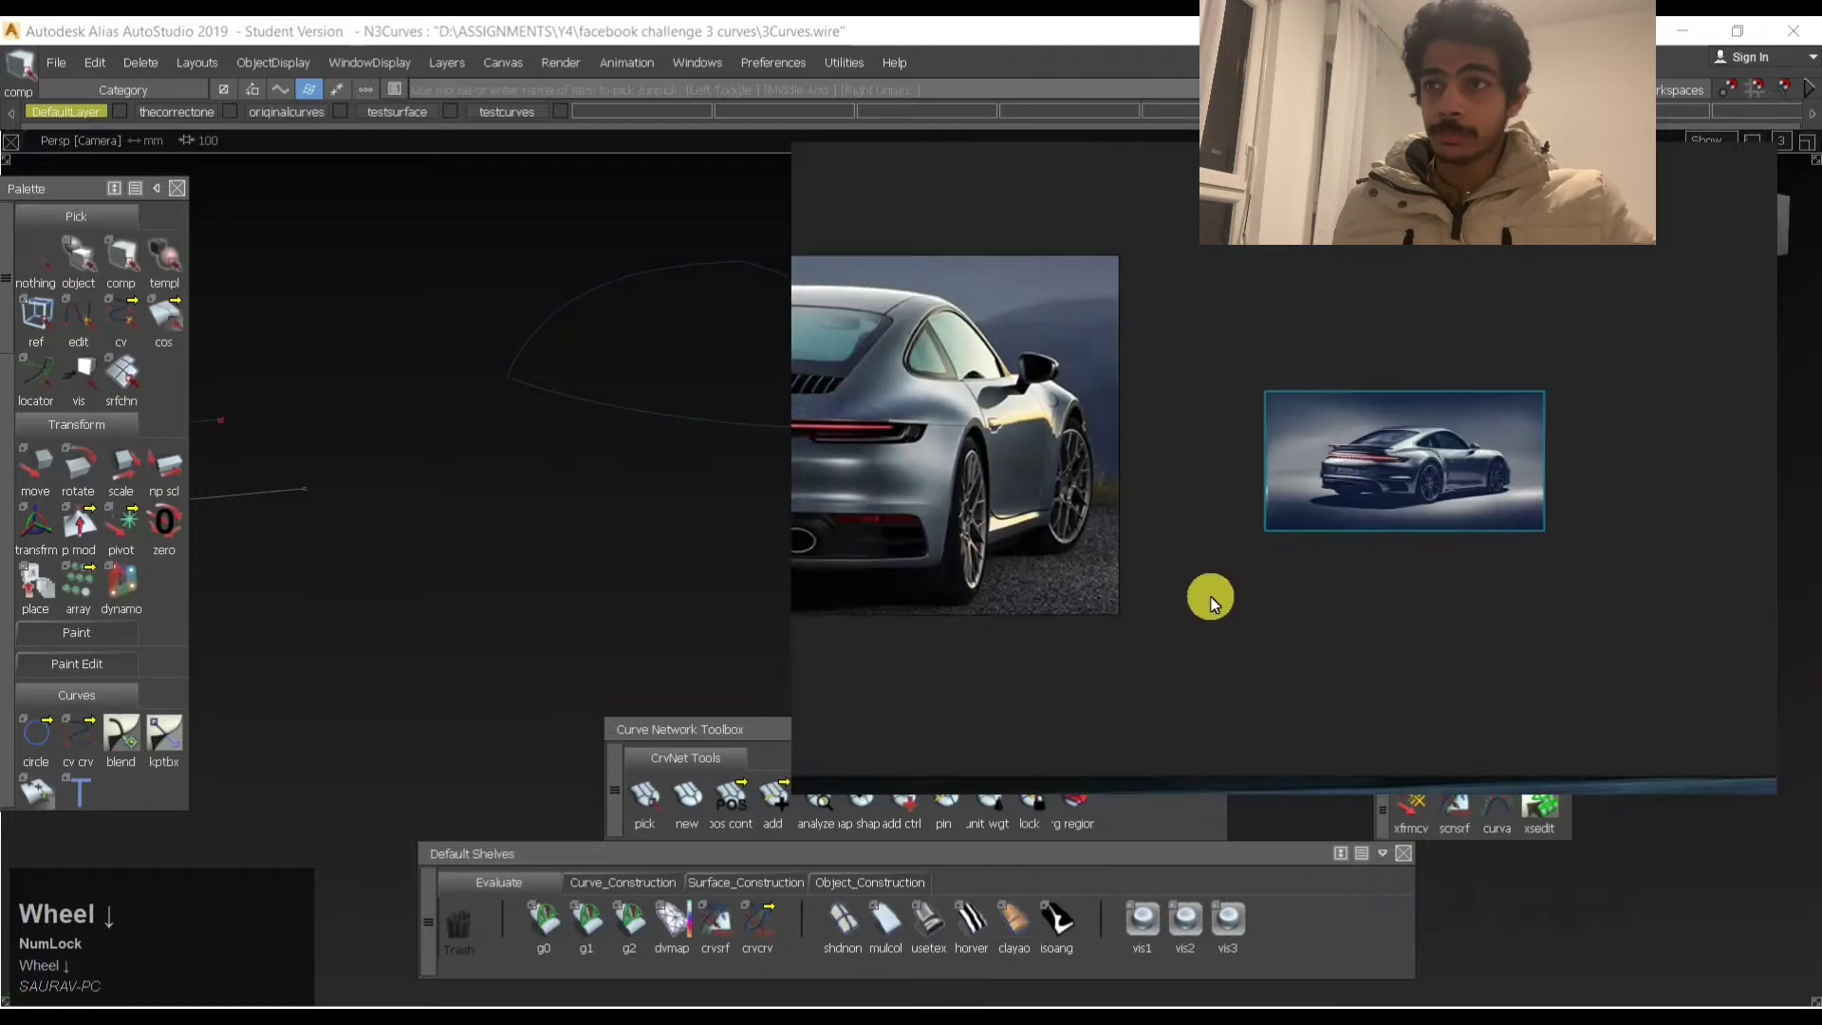
scroll(1212, 597, "down", 2)
double_click(1326, 716)
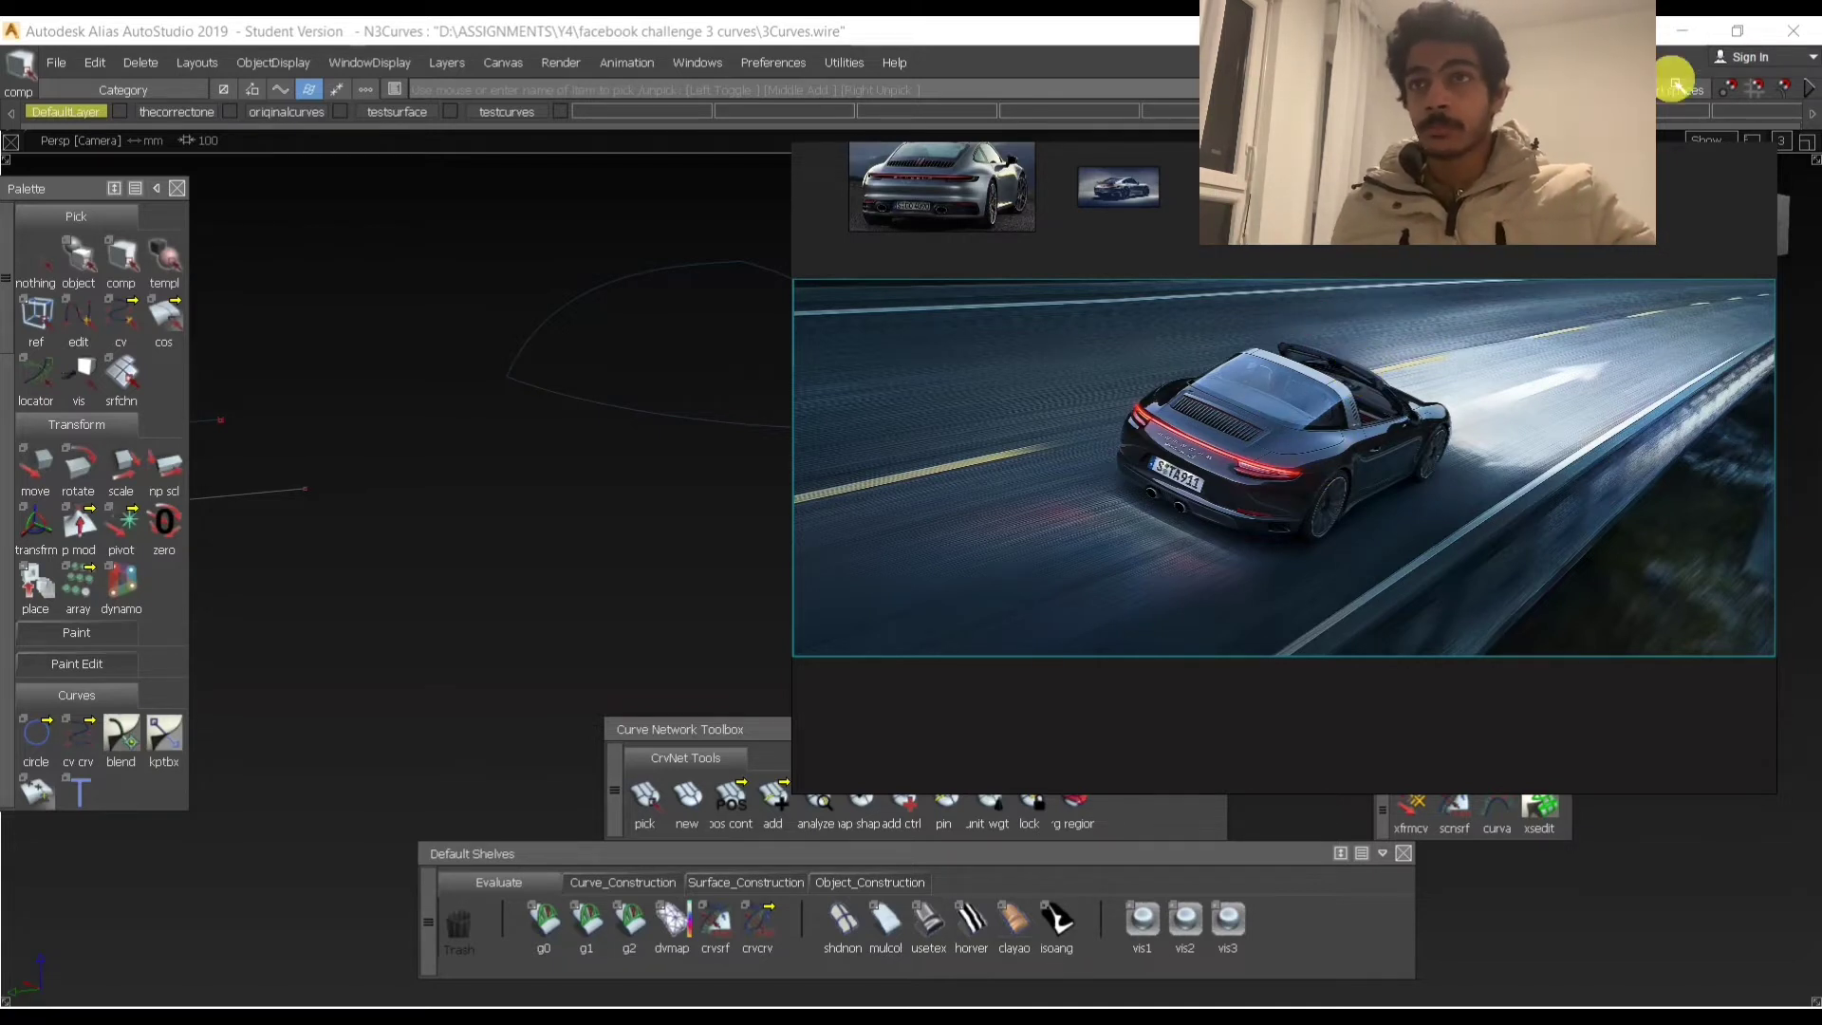
left_click(686, 424)
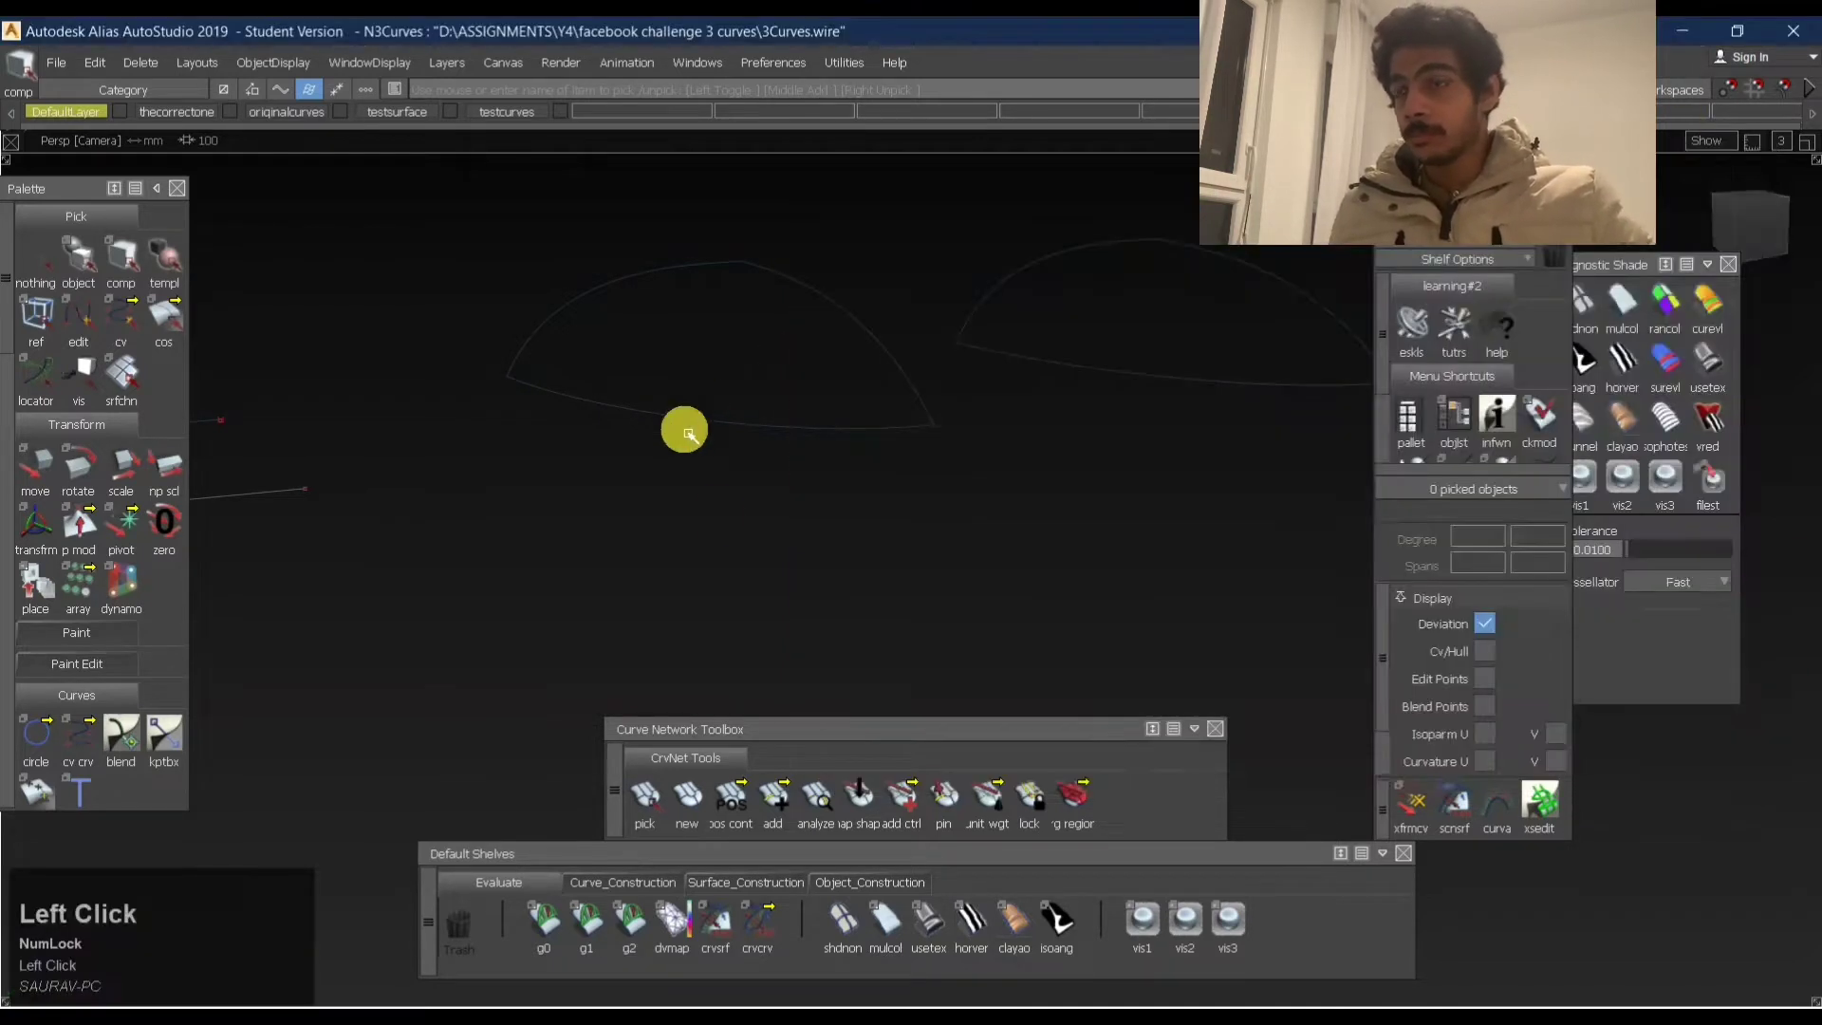
Examine the four-sided outline, the three-sided outlines and the two straight lines from several angles.
left_click_drag(744, 479, 740, 158, "ctrl+shift")
middle_click_drag(732, 290, 1079, 398, "alt+shift")
left_click_drag(1079, 398, 1038, 427, "alt+shift")
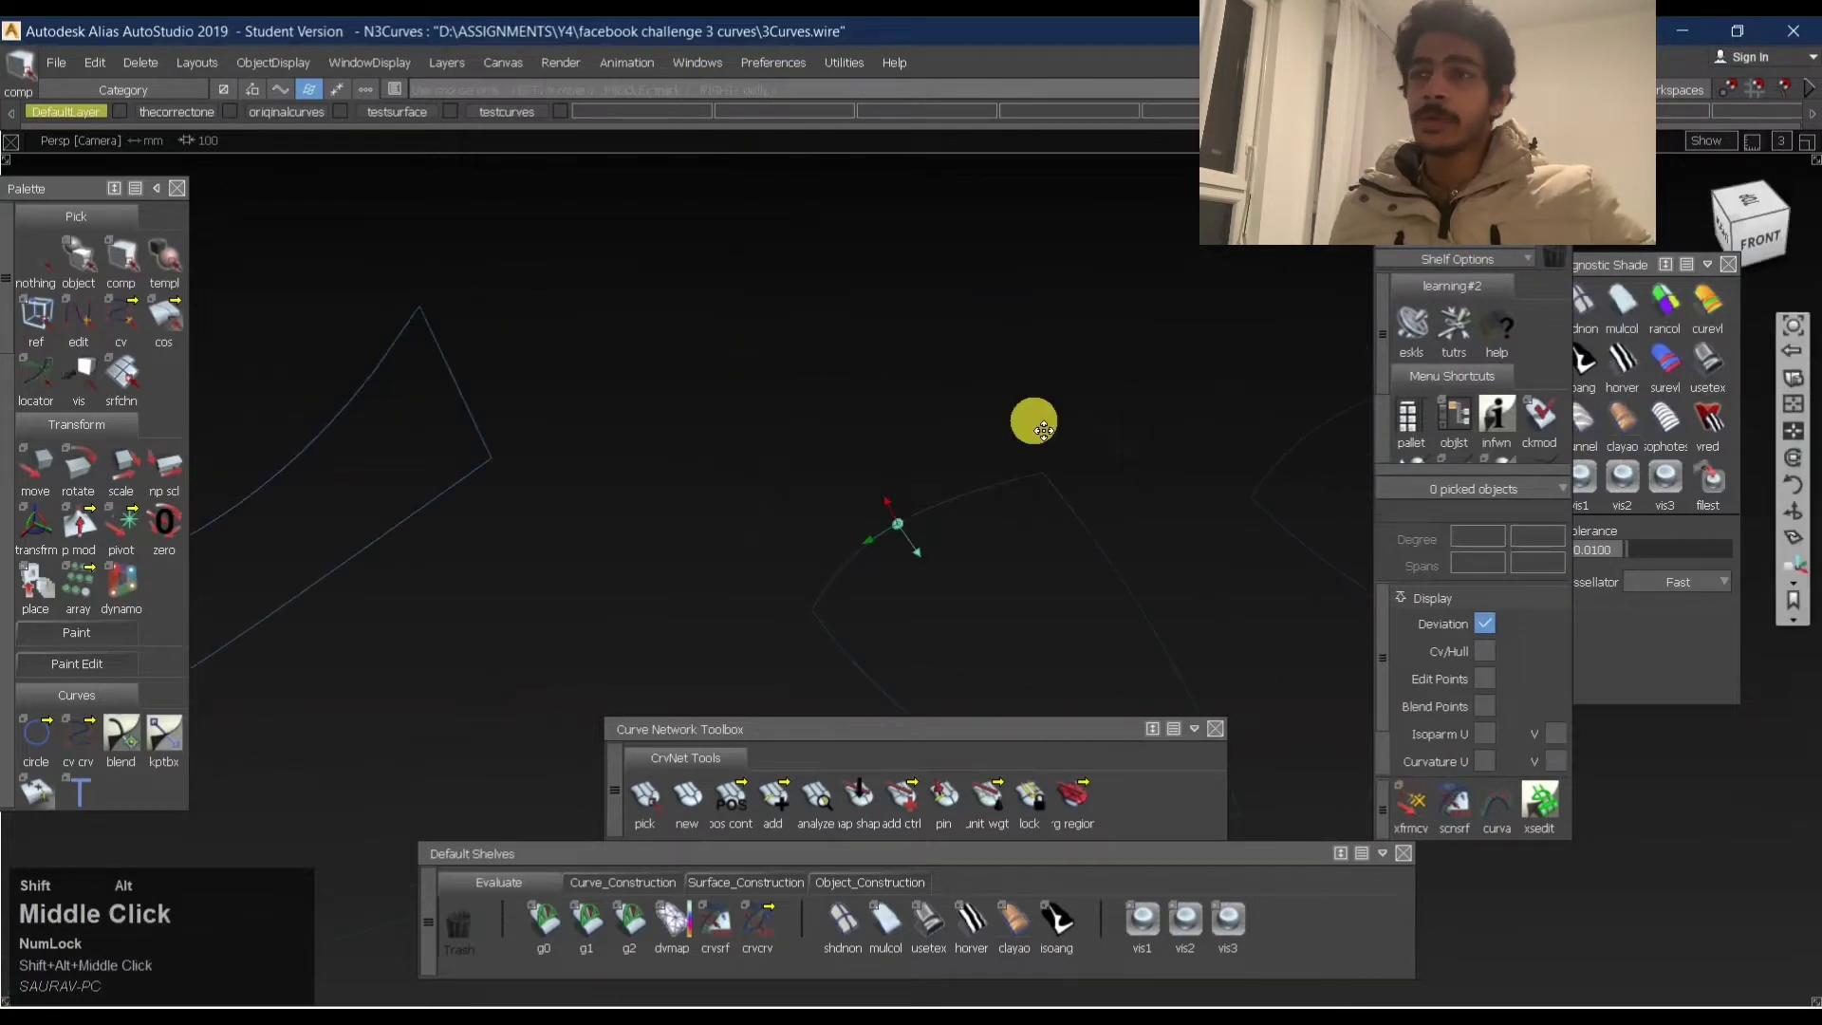
middle_click_drag(1038, 427, 1027, 351, "alt+shift")
right_click_drag(1027, 351, 1048, 366, "alt+shift")
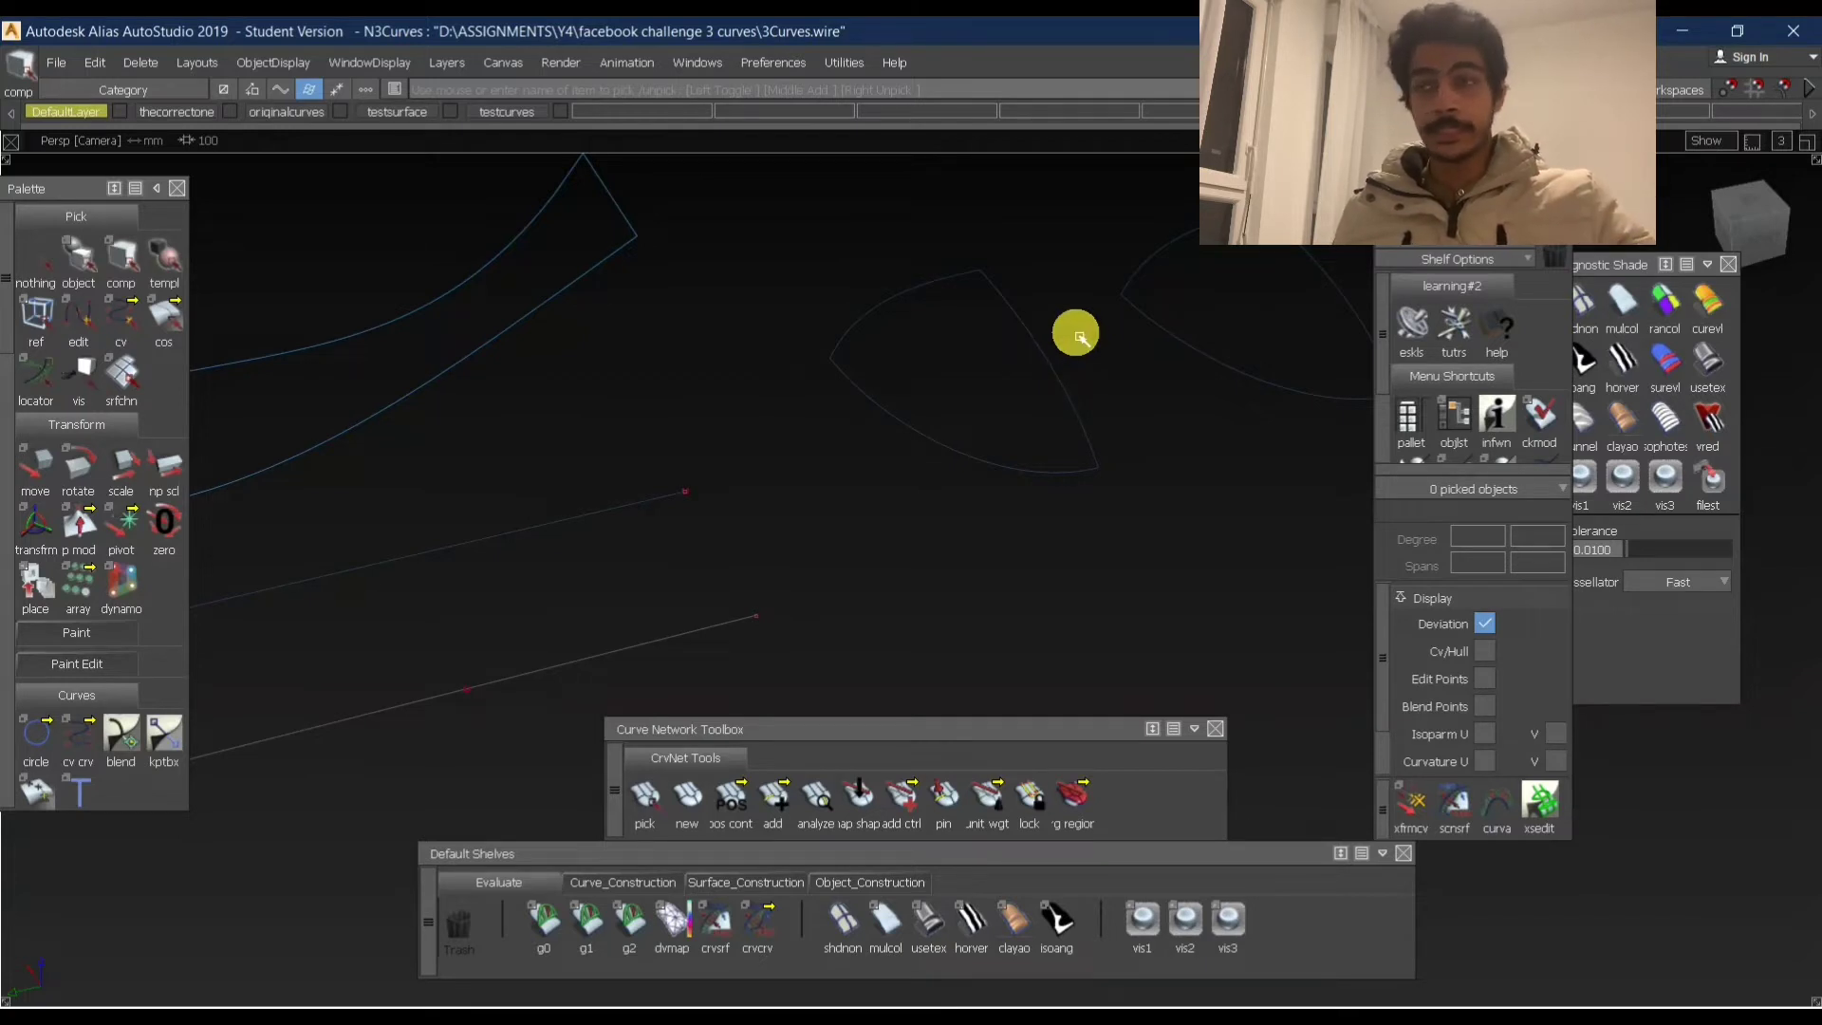
middle_click_drag(814, 313, 992, 381, "alt+shift")
left_click_drag(903, 482, 809, 487, "alt+shift")
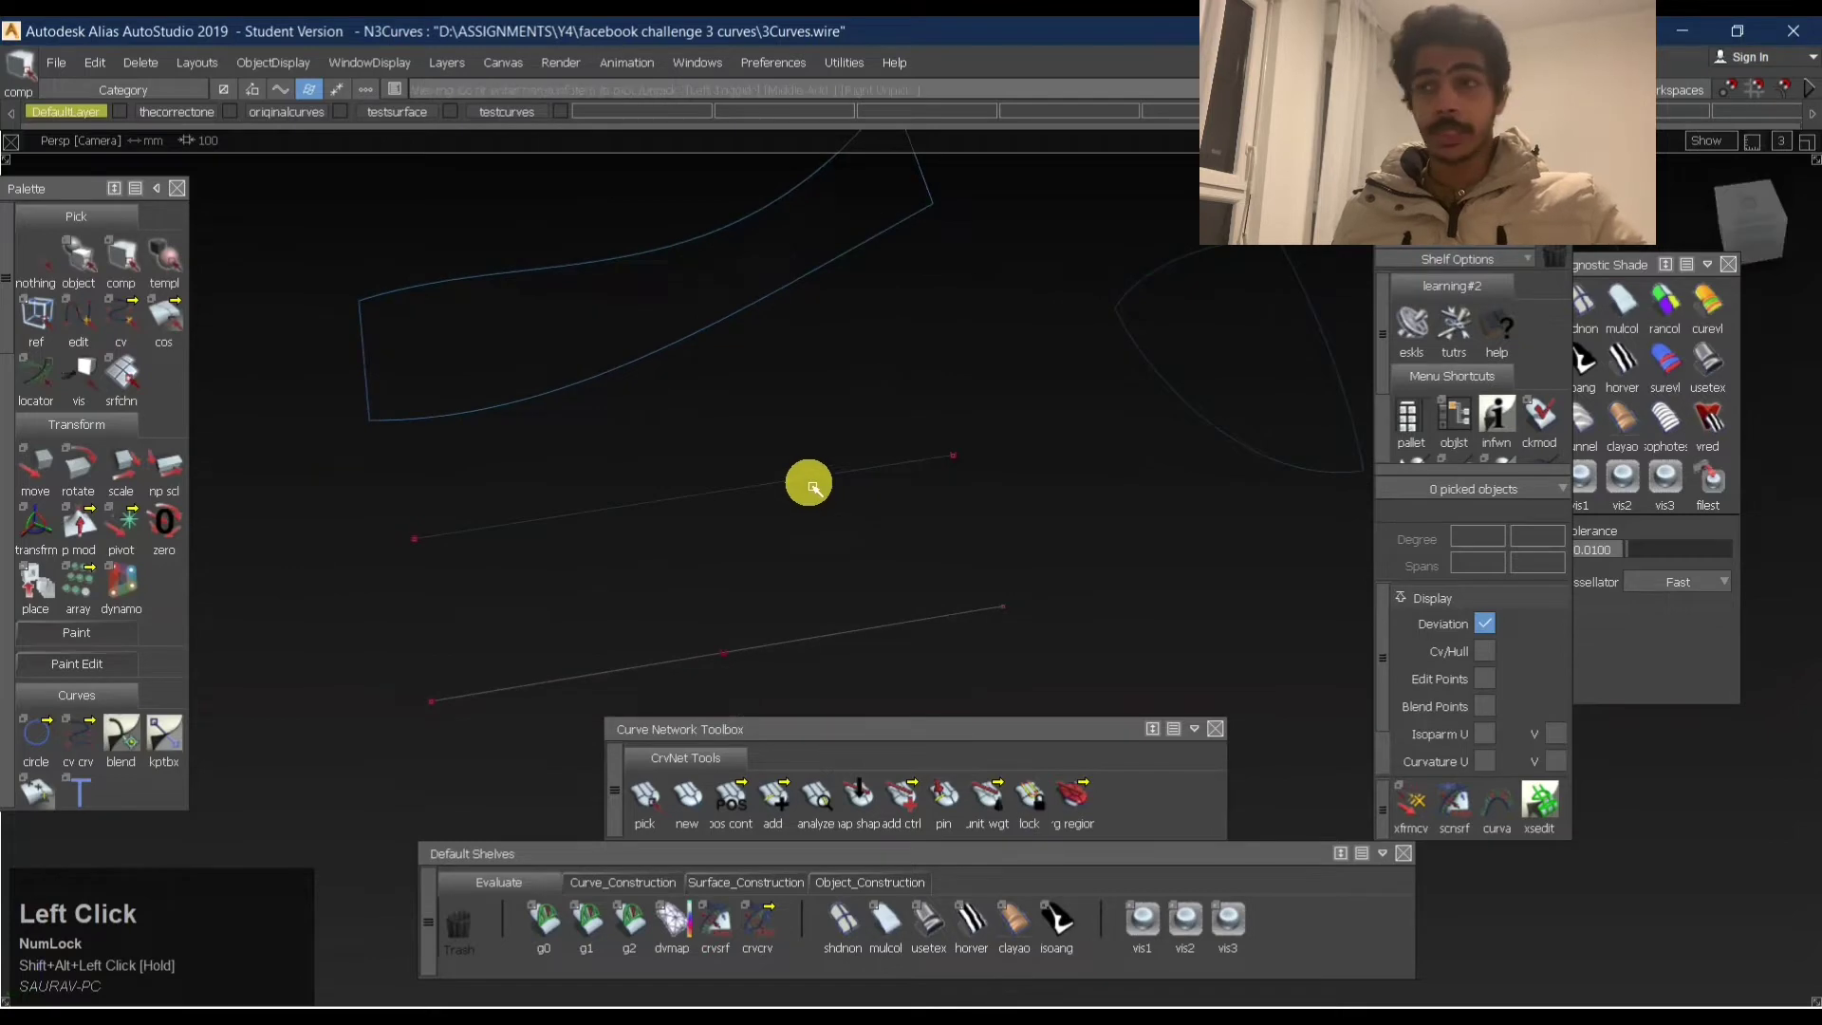
middle_click_drag(841, 484, 992, 442, "alt+shift")
Try curve picking on the straight lines and clear the selection.
left_click_drag(879, 594, 692, 500, "ctrl+shift")
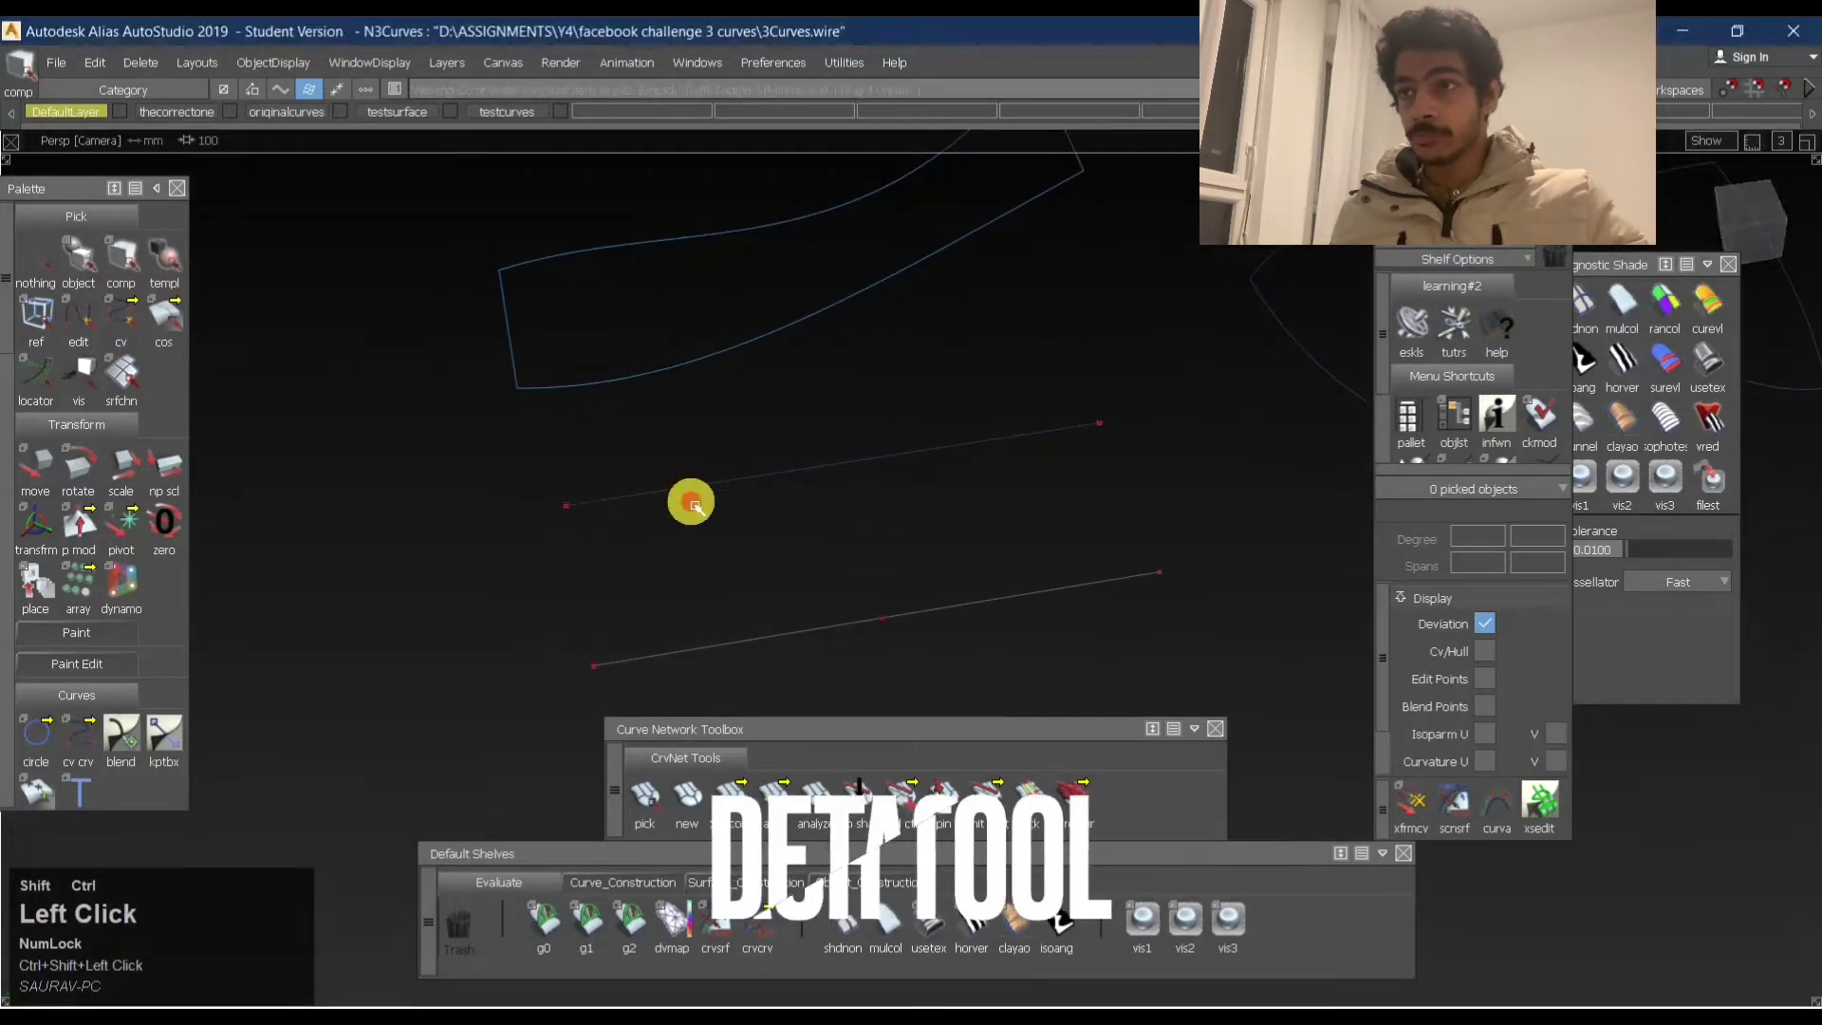
left_click_drag(955, 547, 839, 372, "alt+shift")
left_click(839, 358)
left_click_drag(645, 468, 1025, 459, "alt+shift")
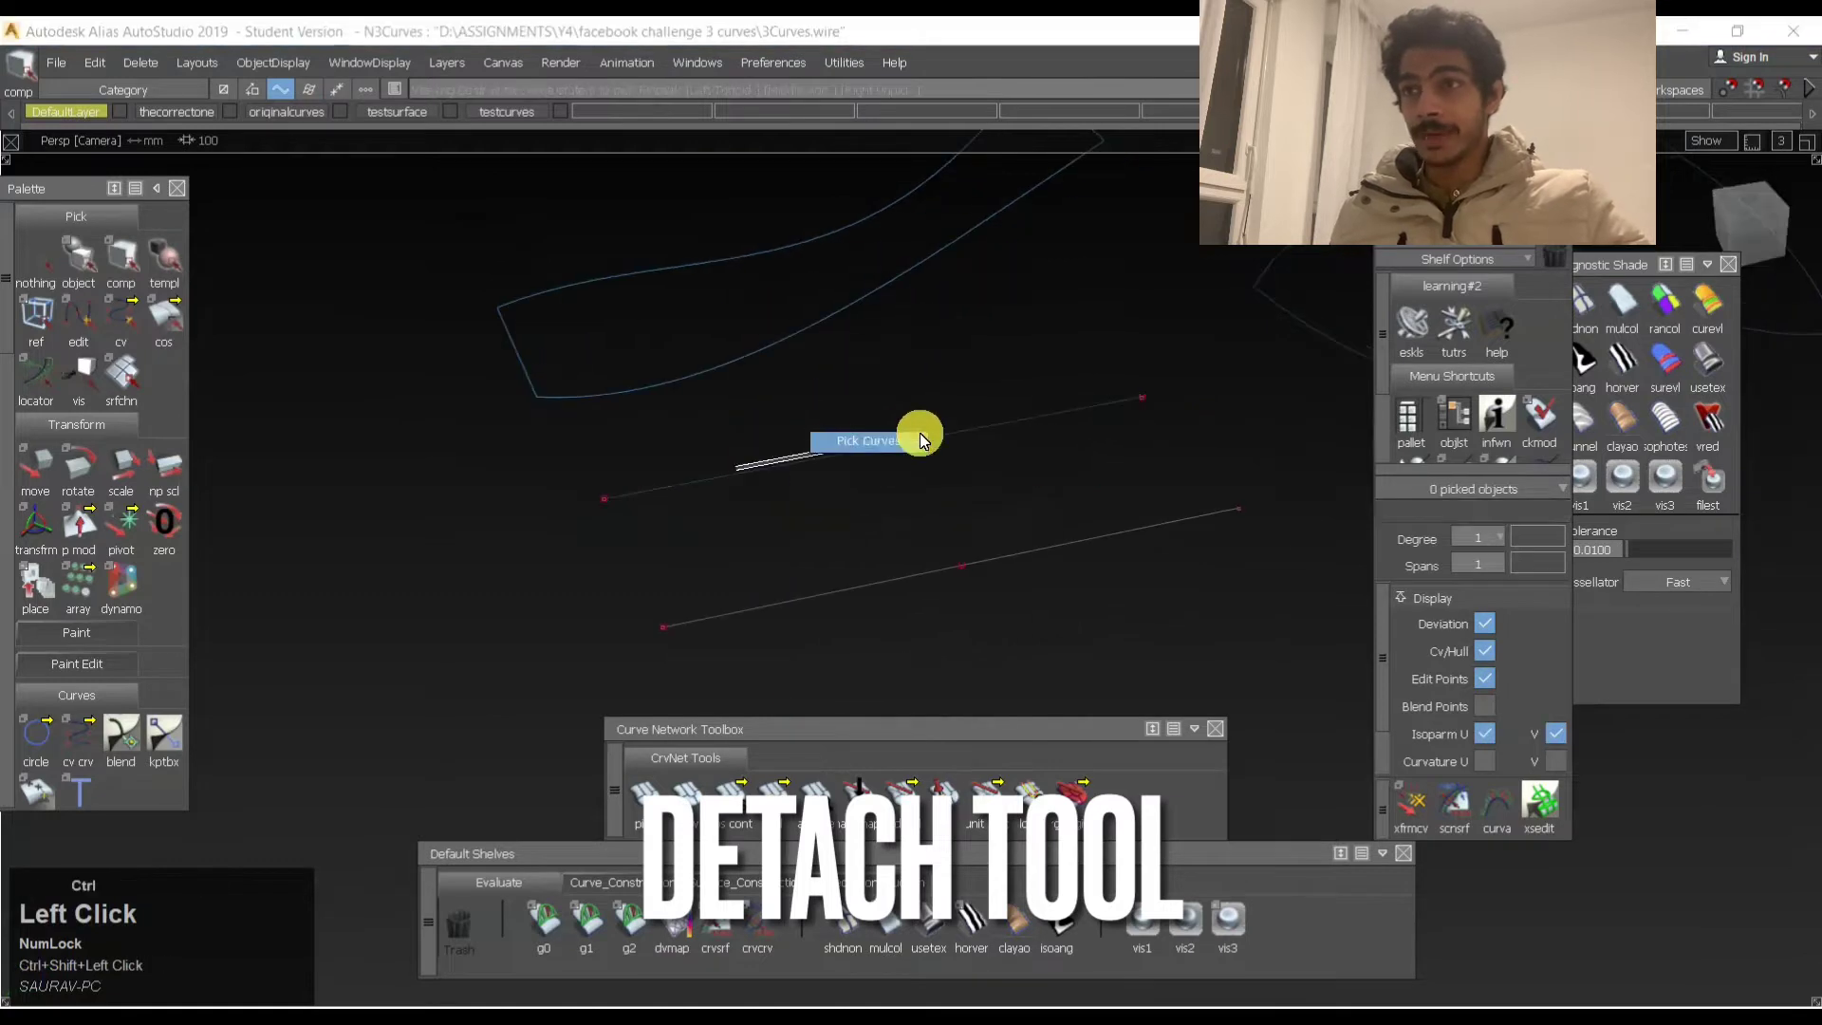
left_click(1111, 576)
left_click(1116, 535)
left_click_drag(1120, 528, 1004, 578, "ctrl+shift")
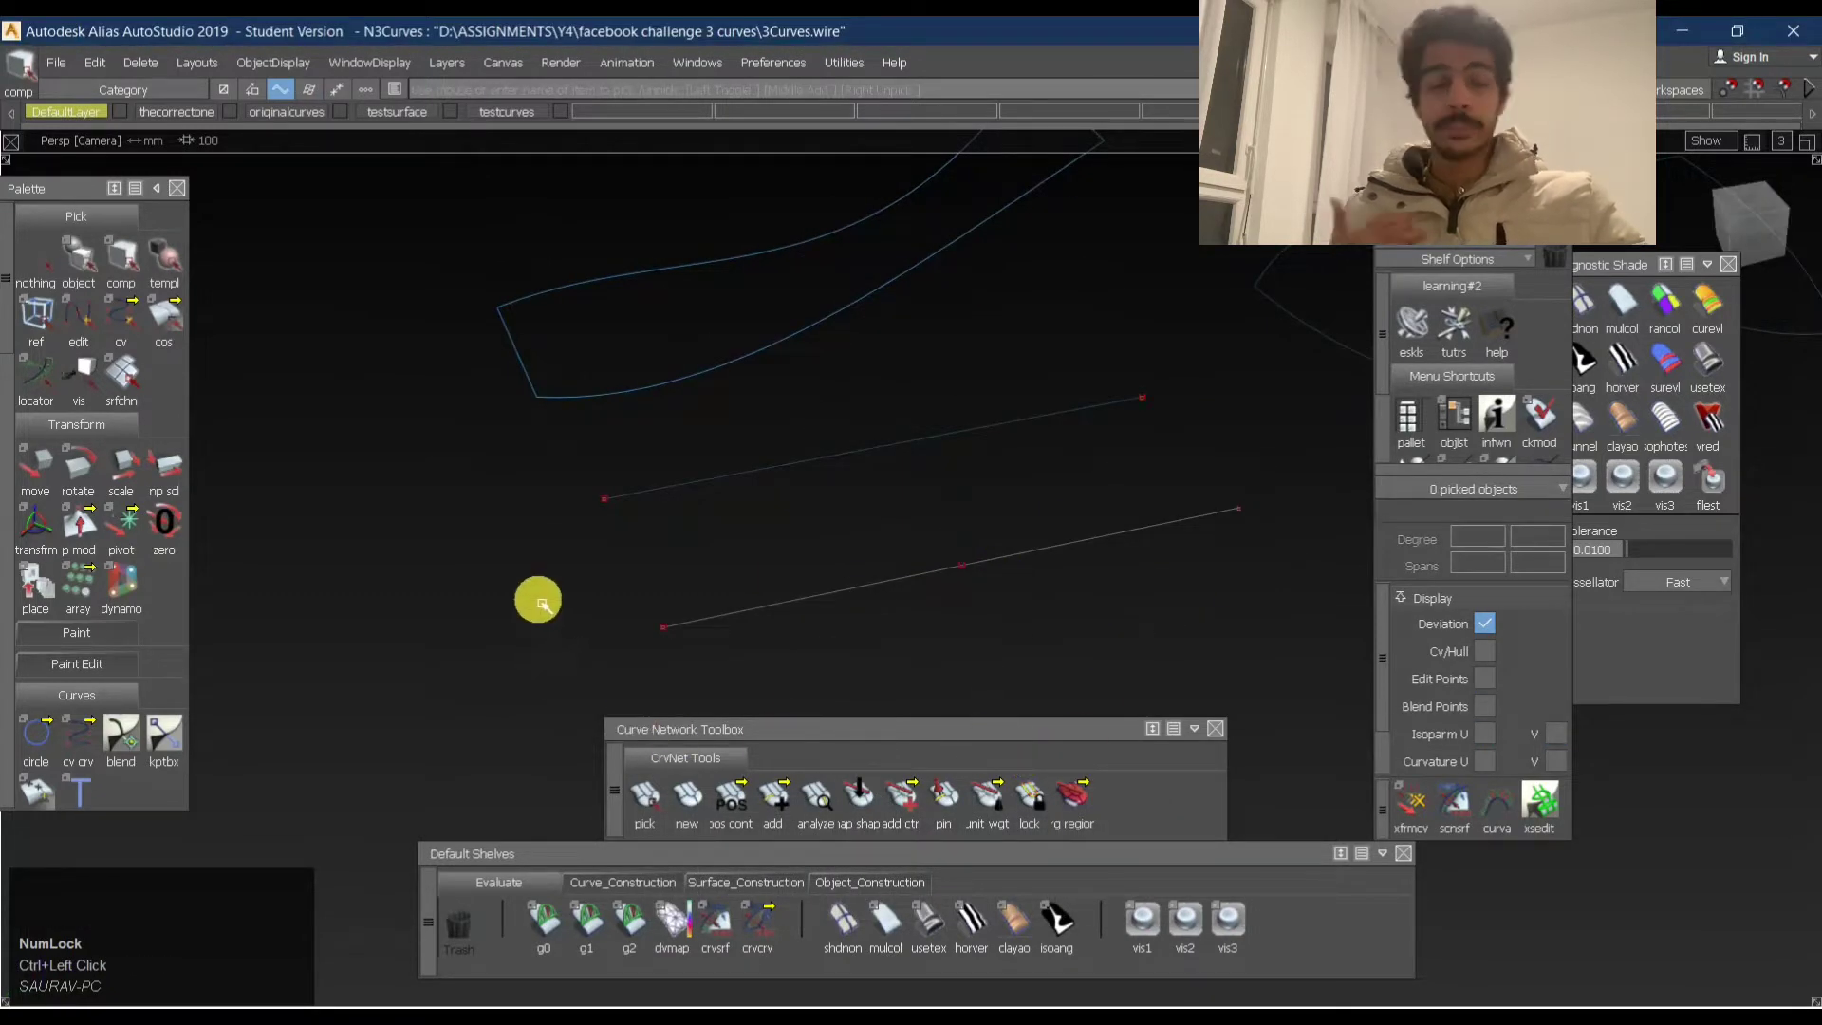
Try the Detach tool on the upper straight line, snapping its detach locator to the midpoint and to both end points.
scroll(149, 454, "down", 5)
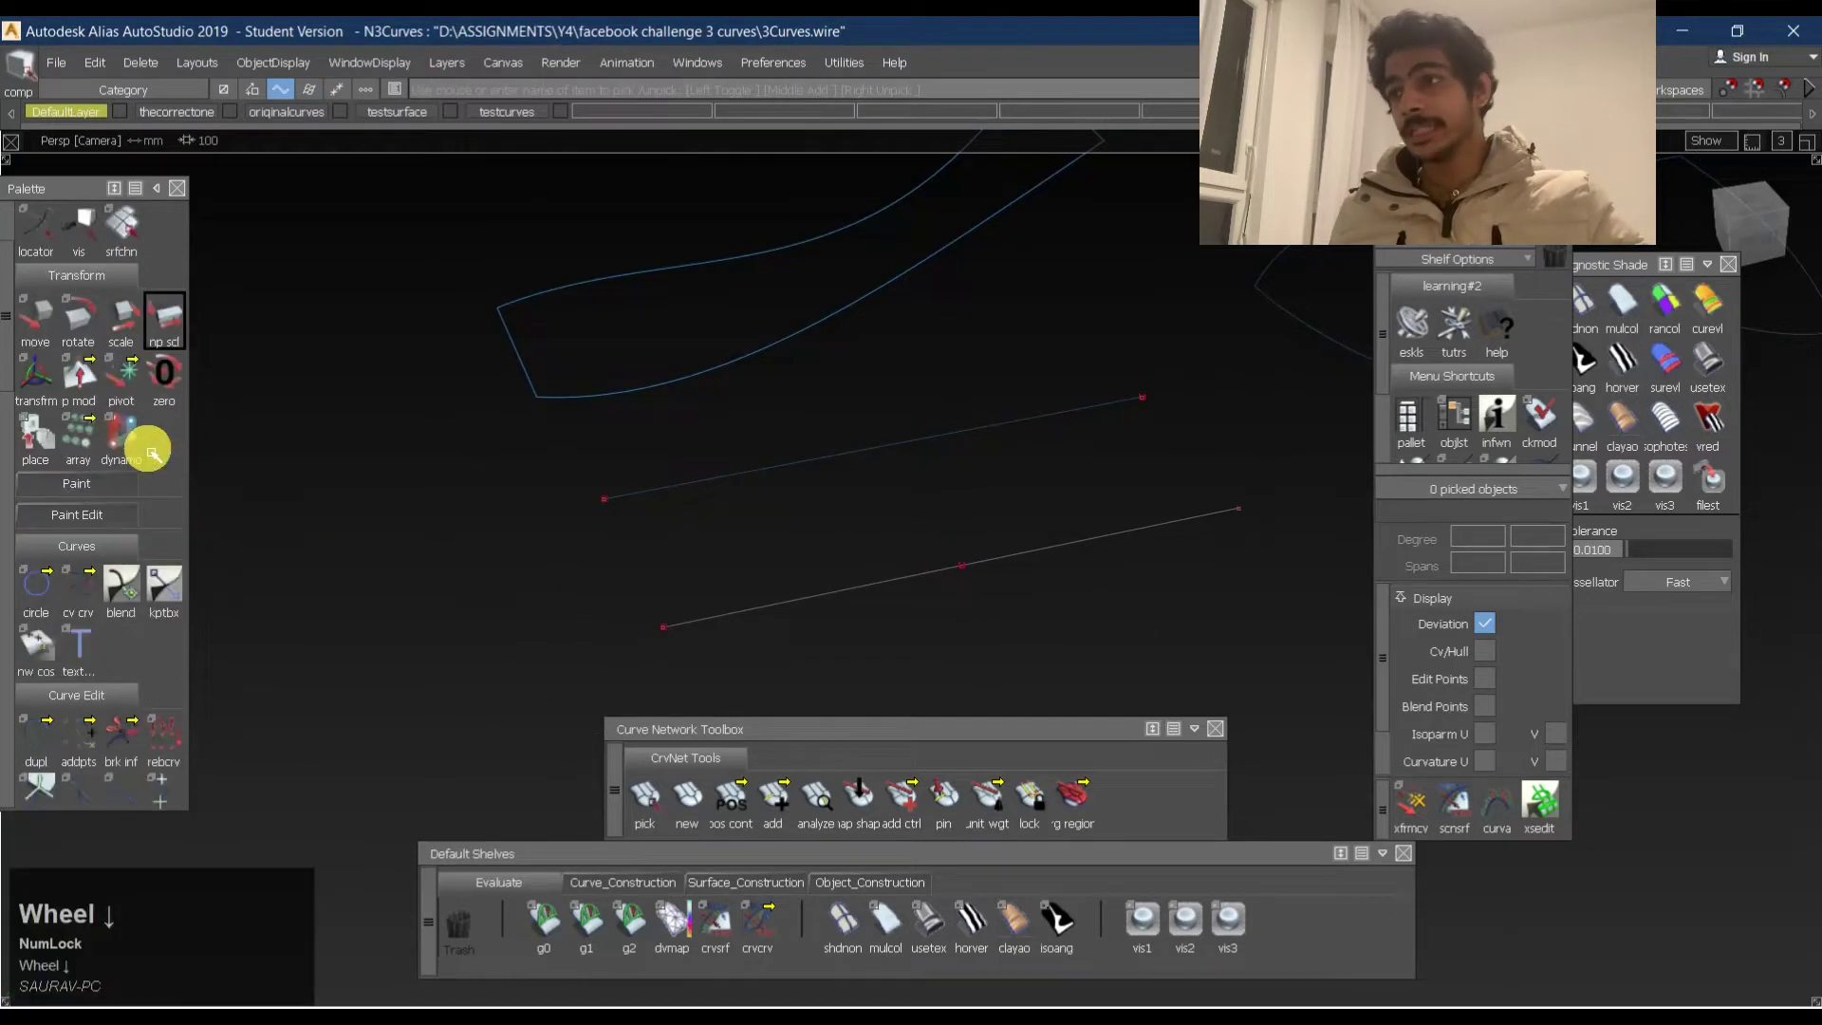
scroll(68, 413, "down", 3)
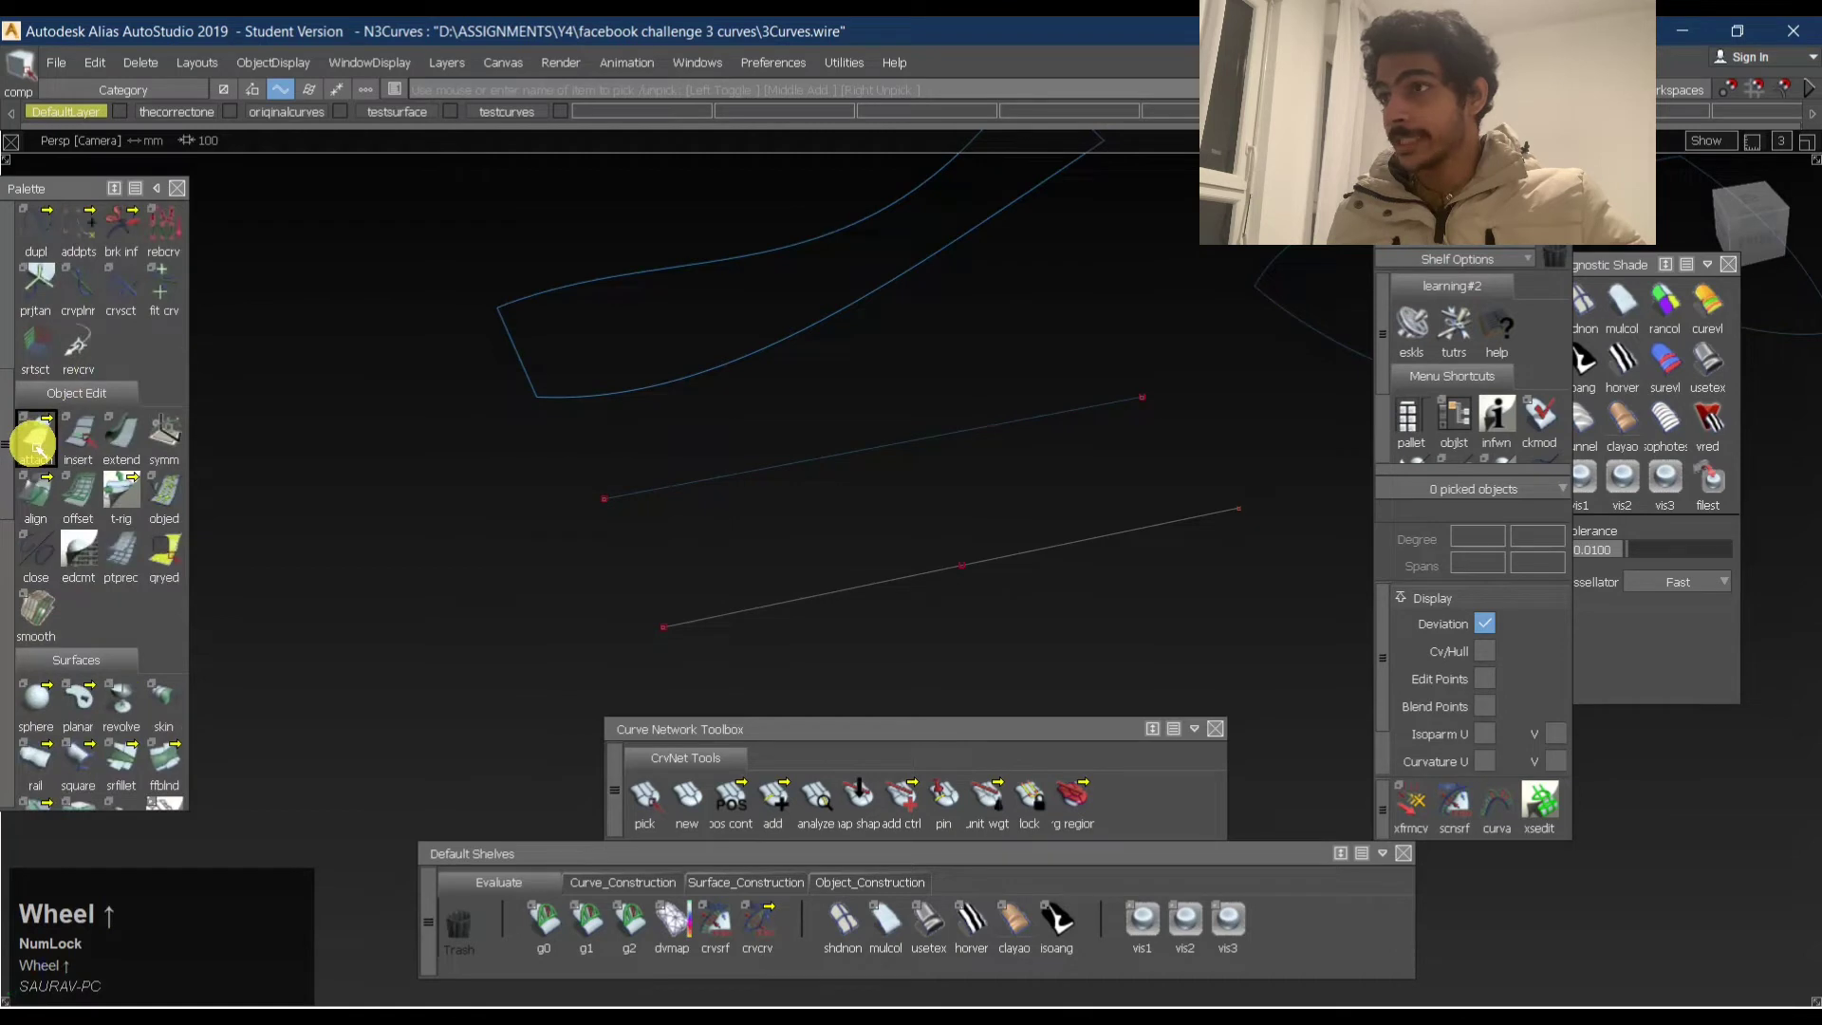
left_click_drag(33, 442, 123, 441)
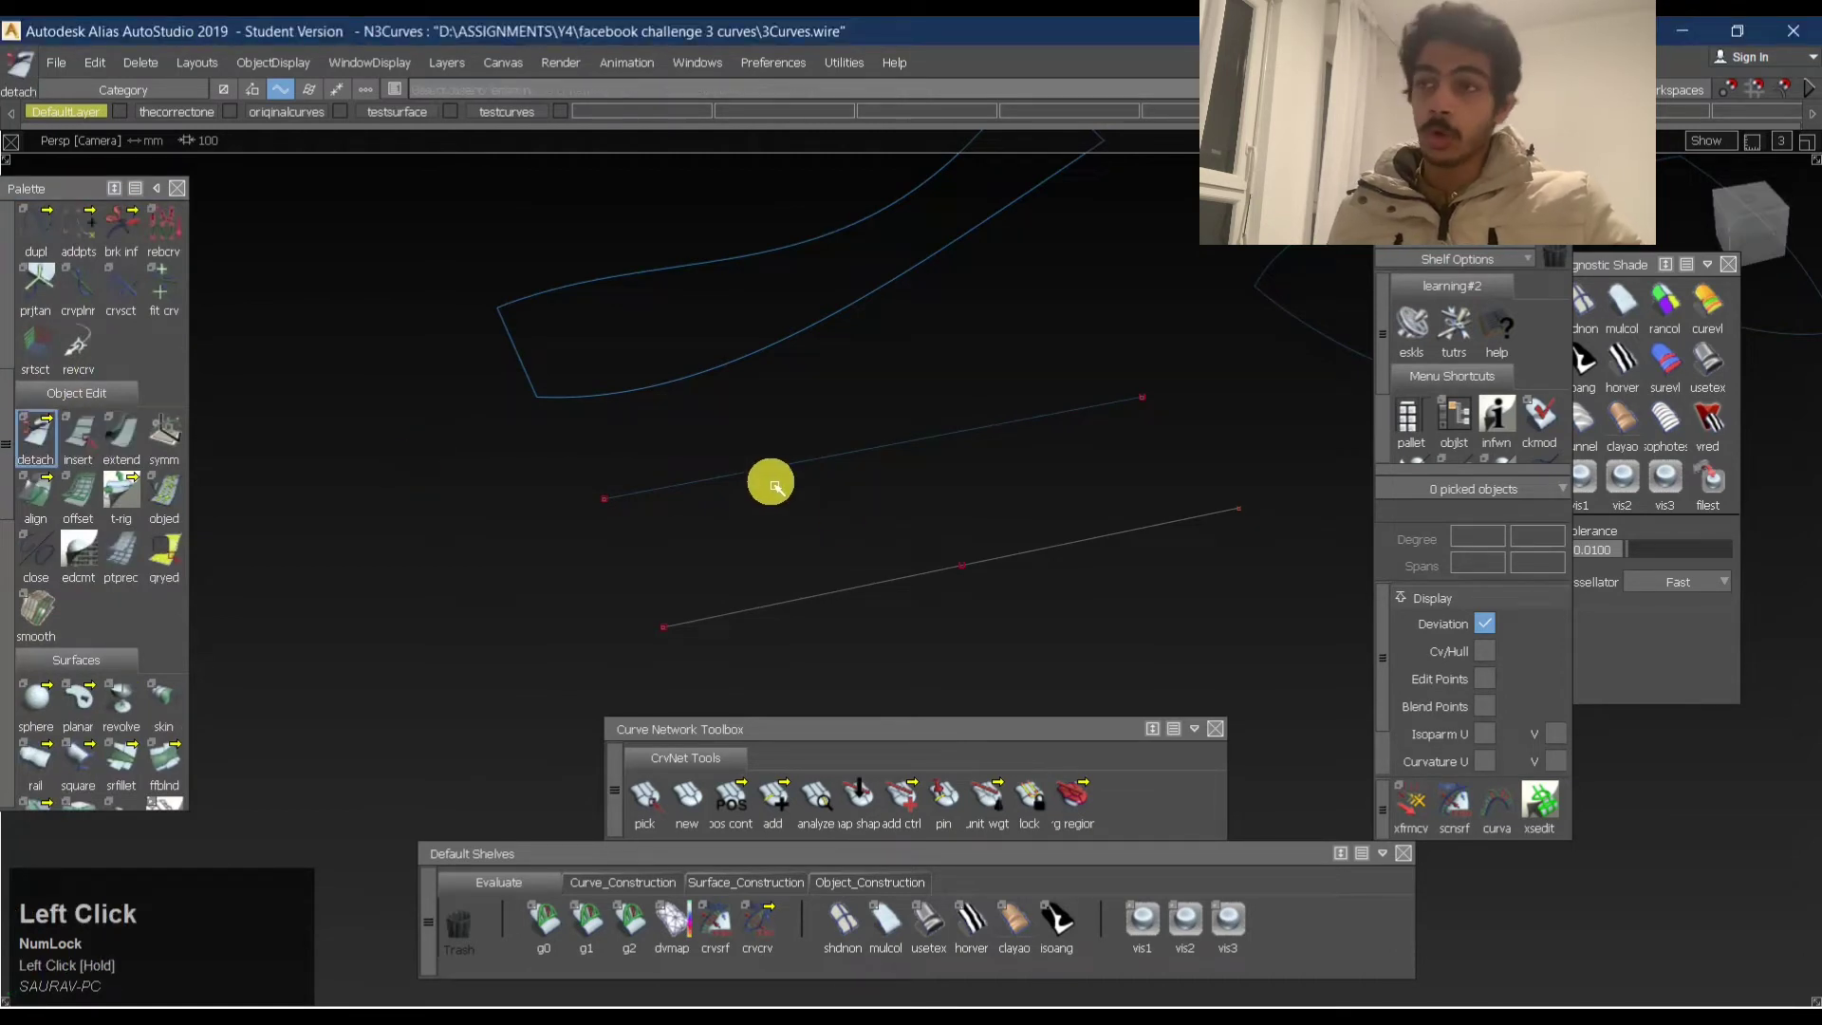
left_click_drag(788, 464, 849, 479, "ctrl+alt")
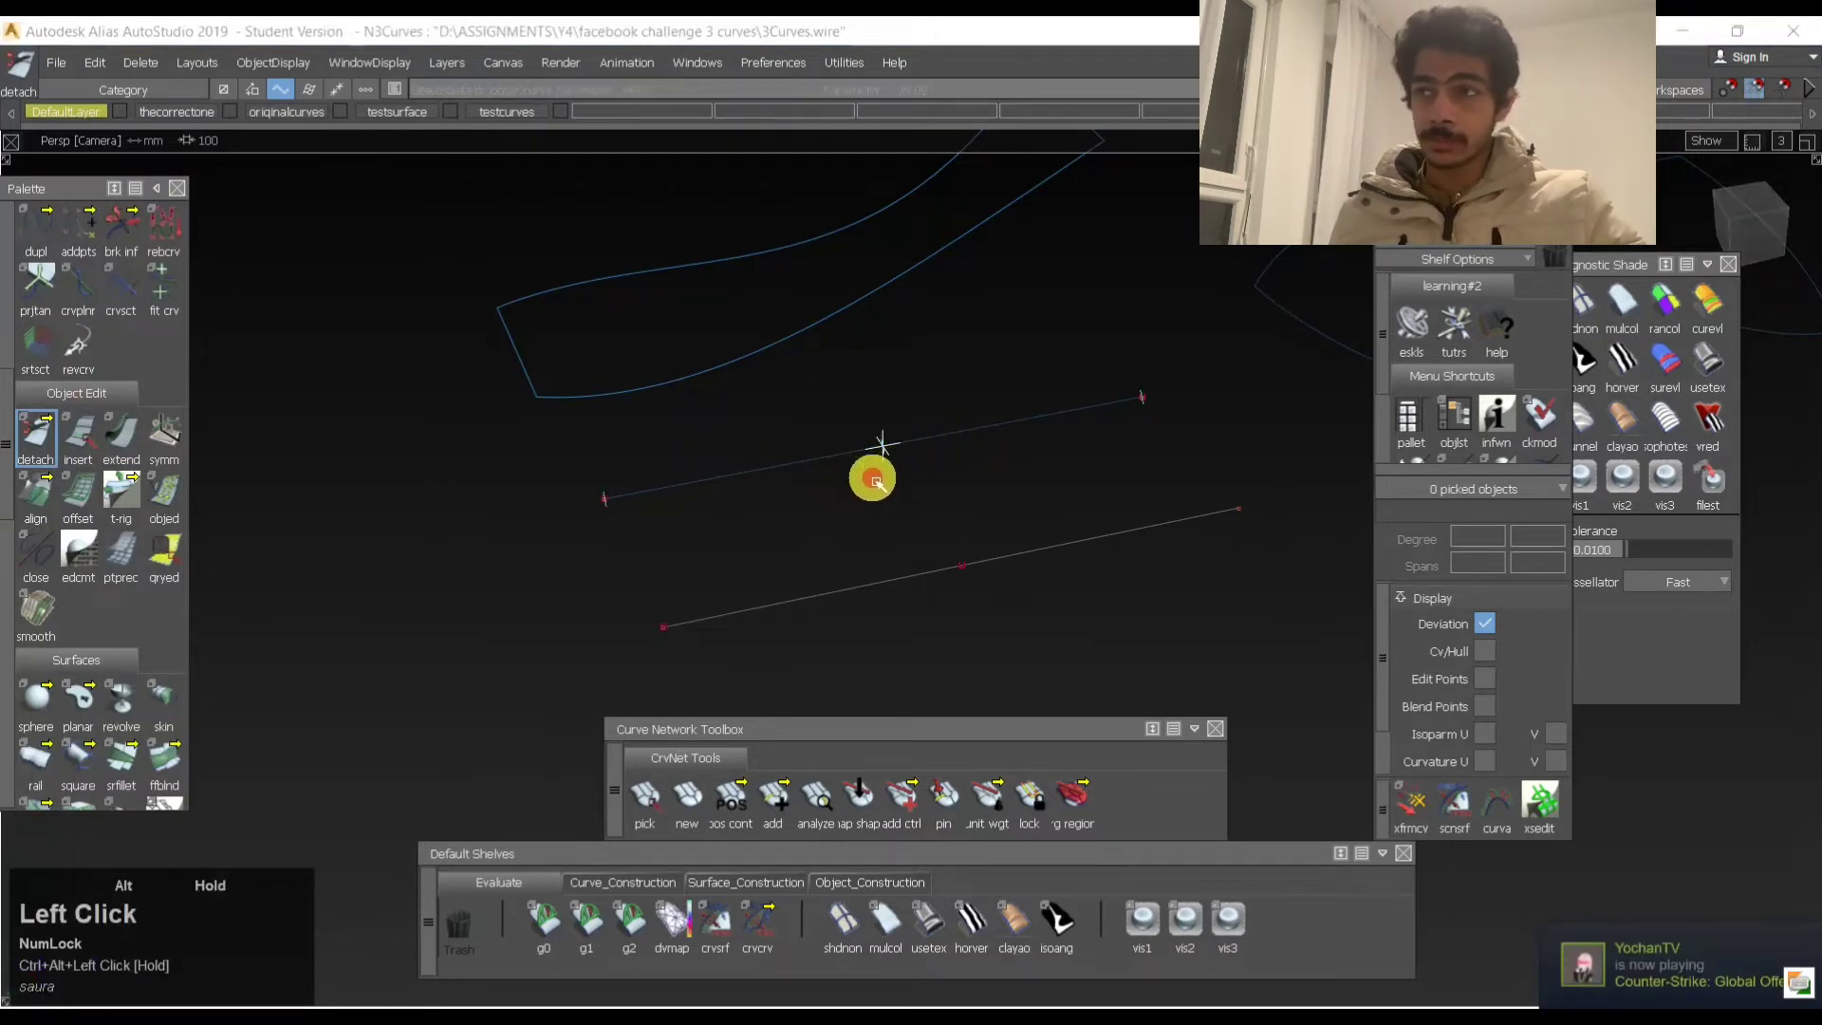
mouse_move(852, 467)
left_mouse_down()
mouse_move(1038, 450)
mouse_move(931, 440)
mouse_move(825, 480)
mouse_move(1083, 462)
mouse_move(517, 537)
mouse_move(1025, 443)
mouse_move(757, 454)
mouse_move(645, 498)
left_mouse_up()
left_click_drag(1090, 444, 603, 515)
left_click(609, 521, "ctrl")
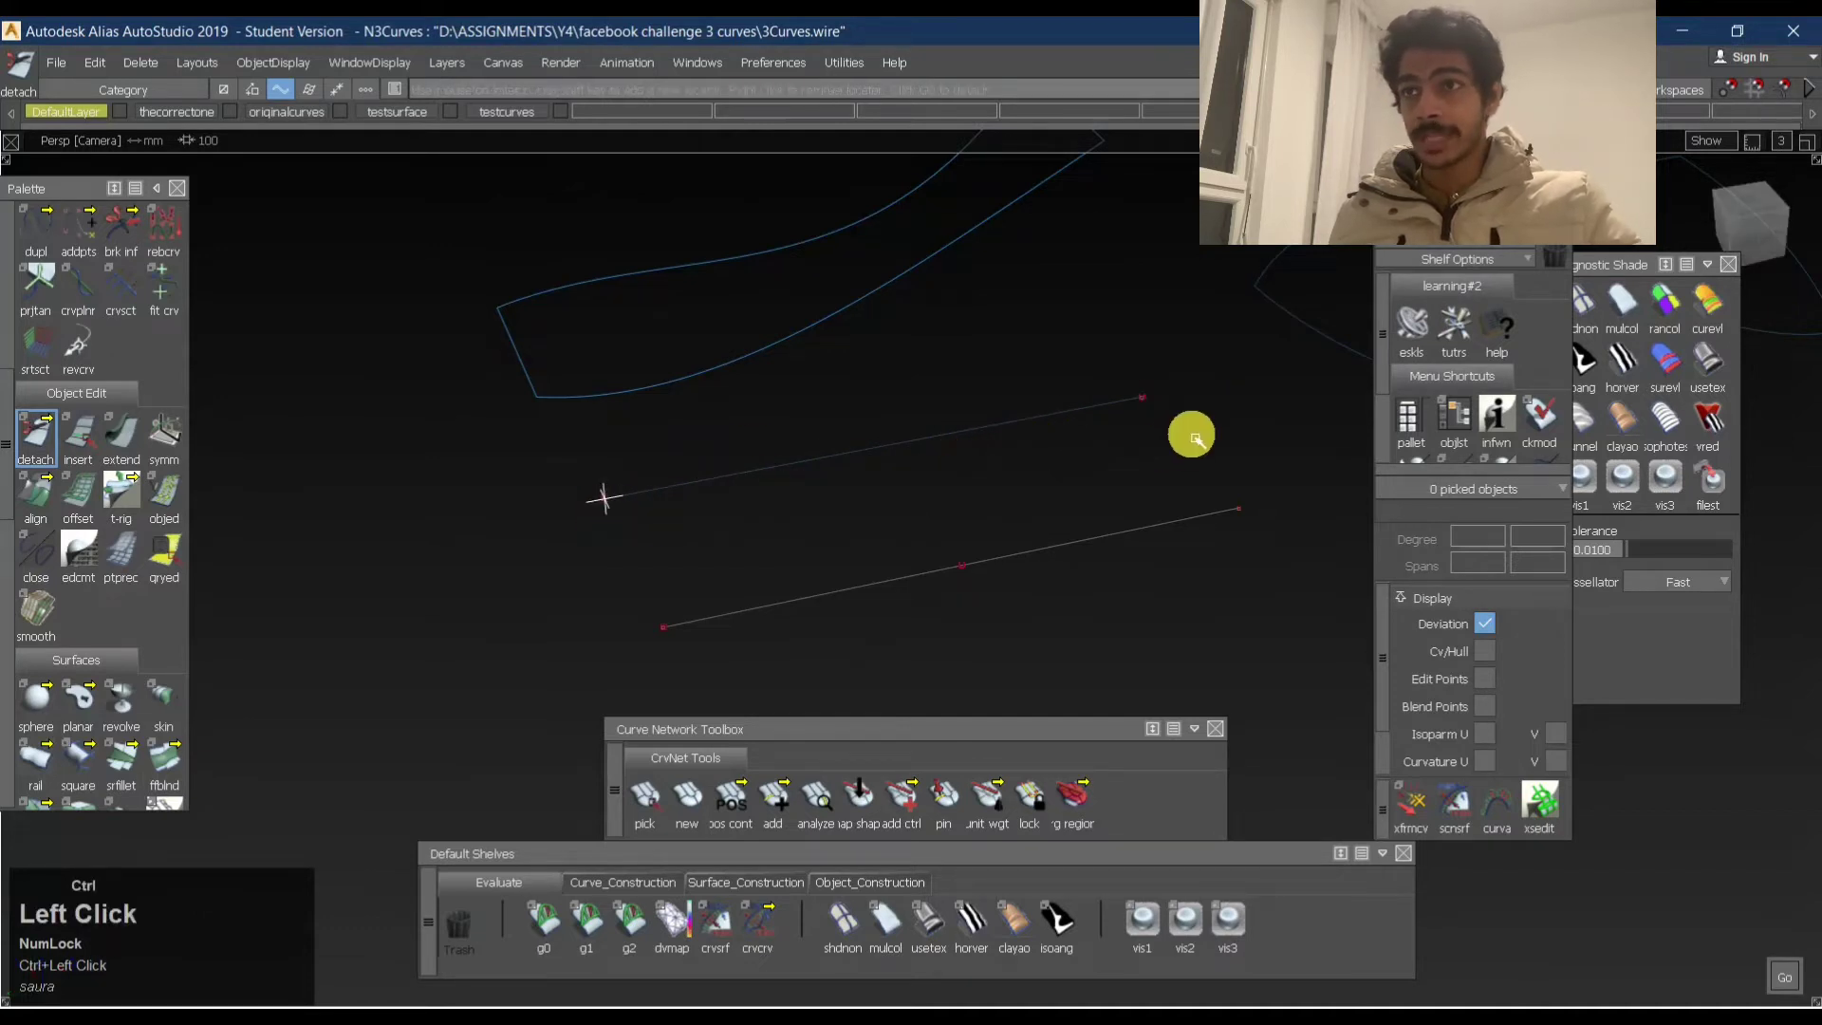
left_click_drag(1196, 439, 785, 531, "ctrl")
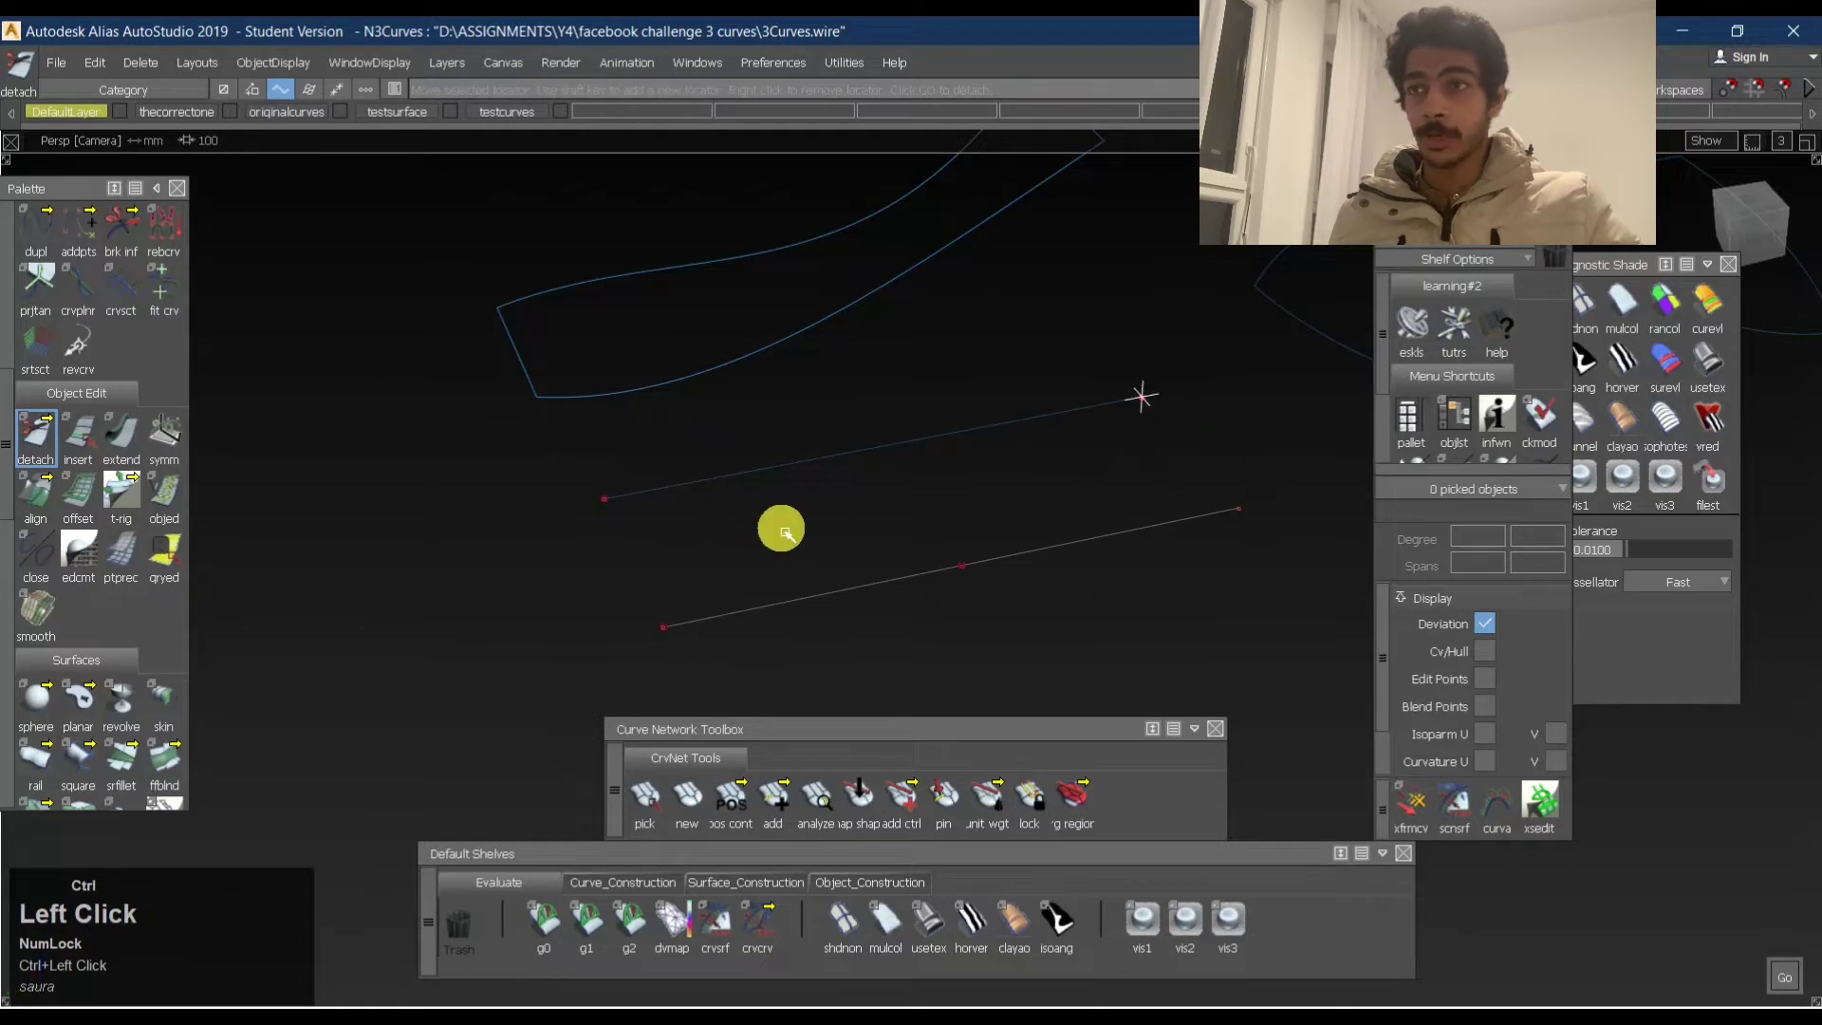
left_click(1002, 433, "ctrl+shift")
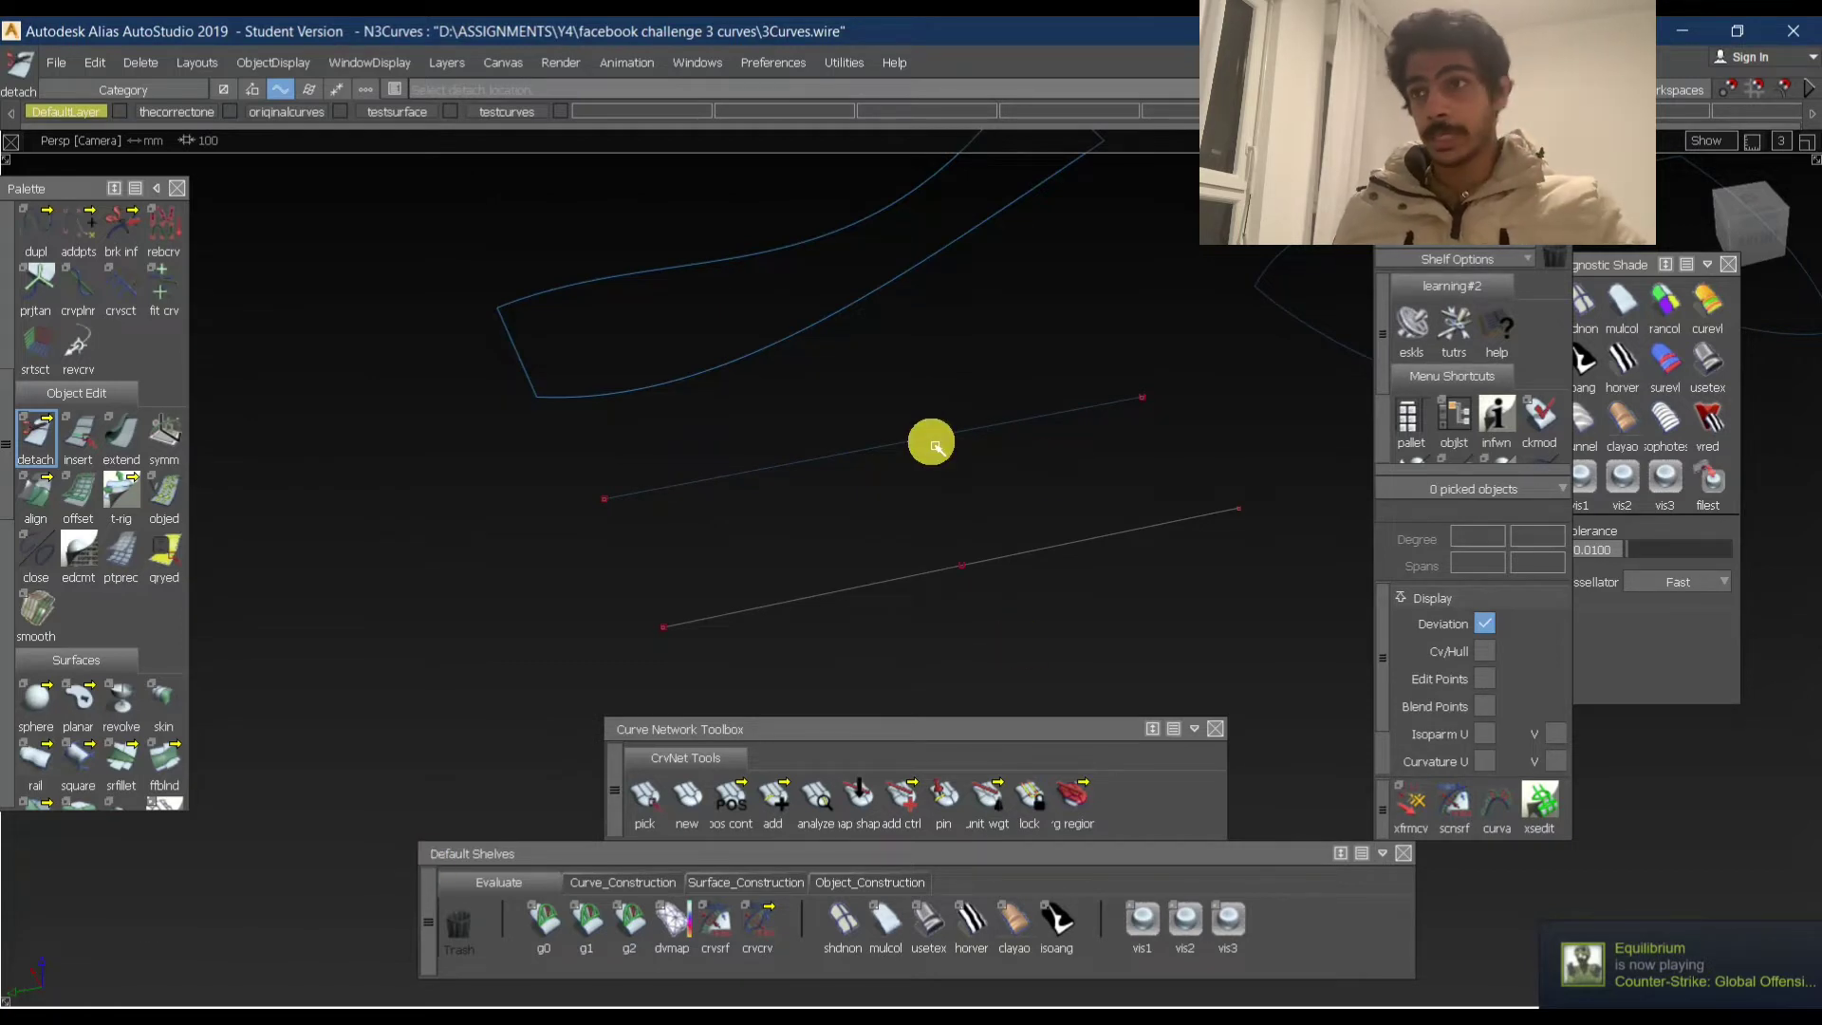
left_click(878, 471)
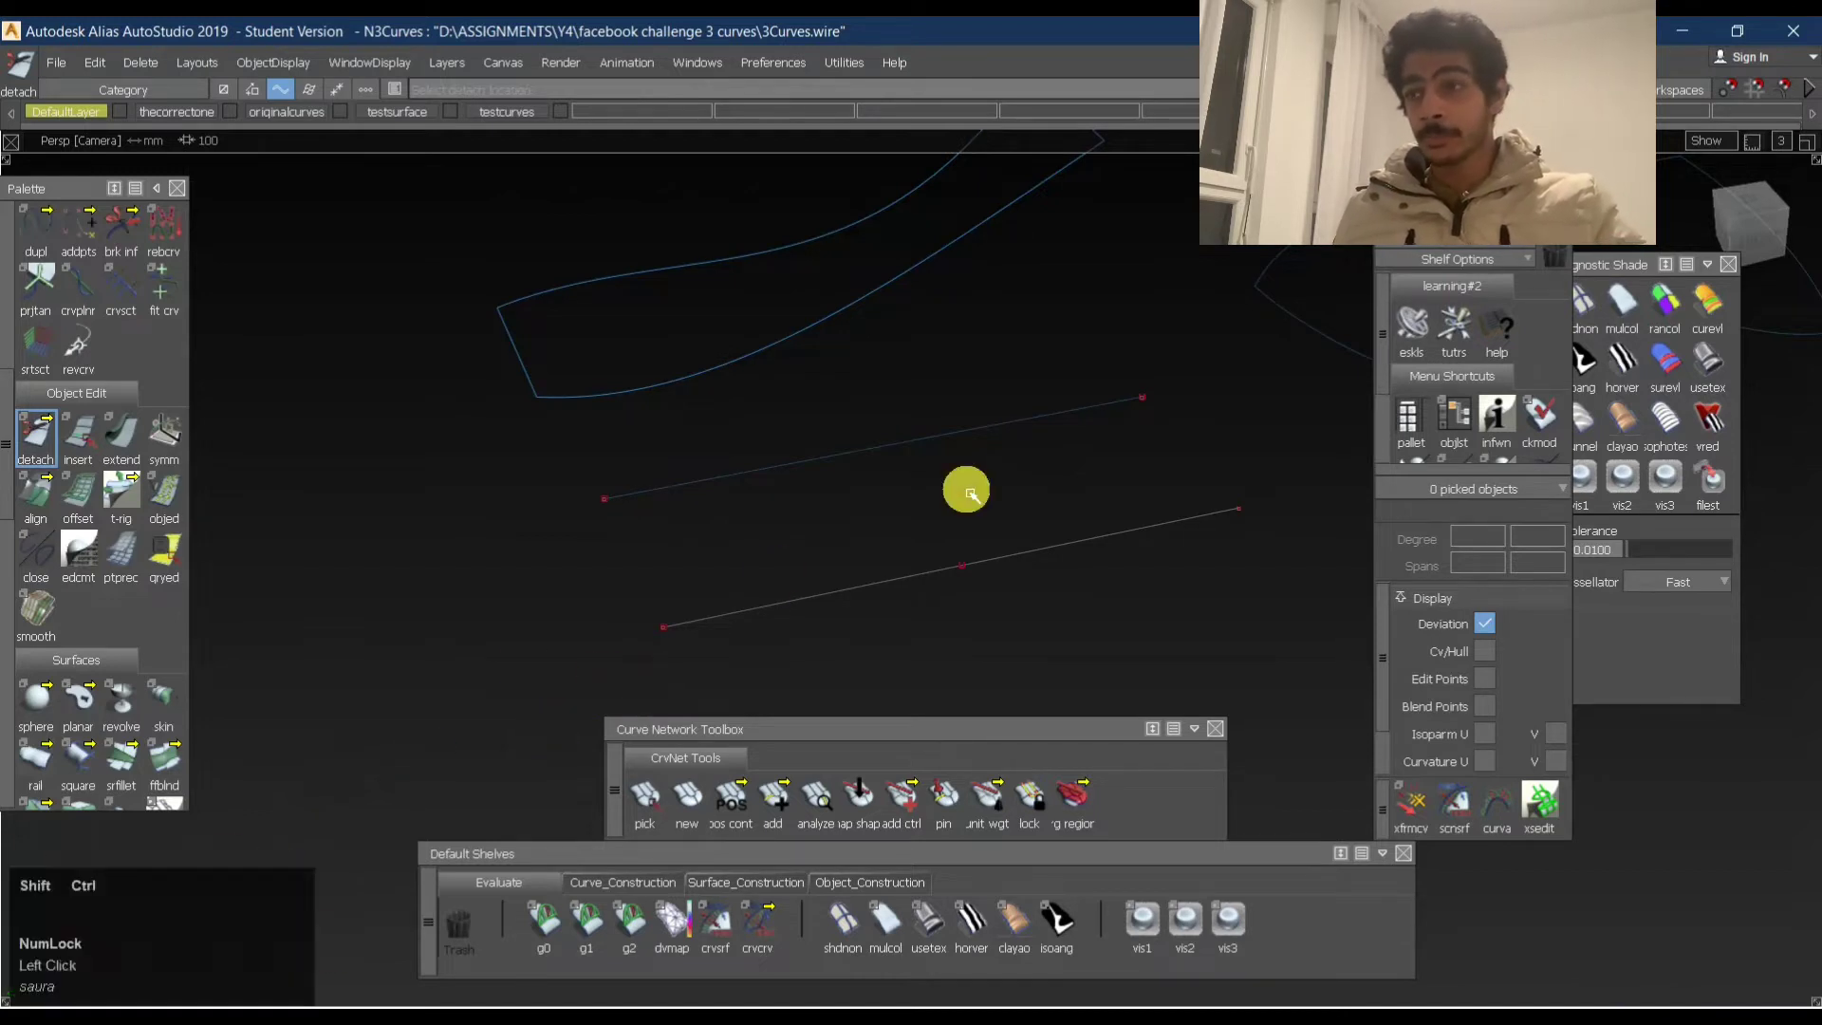
Detach the upper straight line at its exact midpoint, using snapping to place the detach locator.
left_click_drag(659, 508, 830, 517, "ctrl+shift")
middle_click_drag(836, 520, 828, 512, "alt+shift")
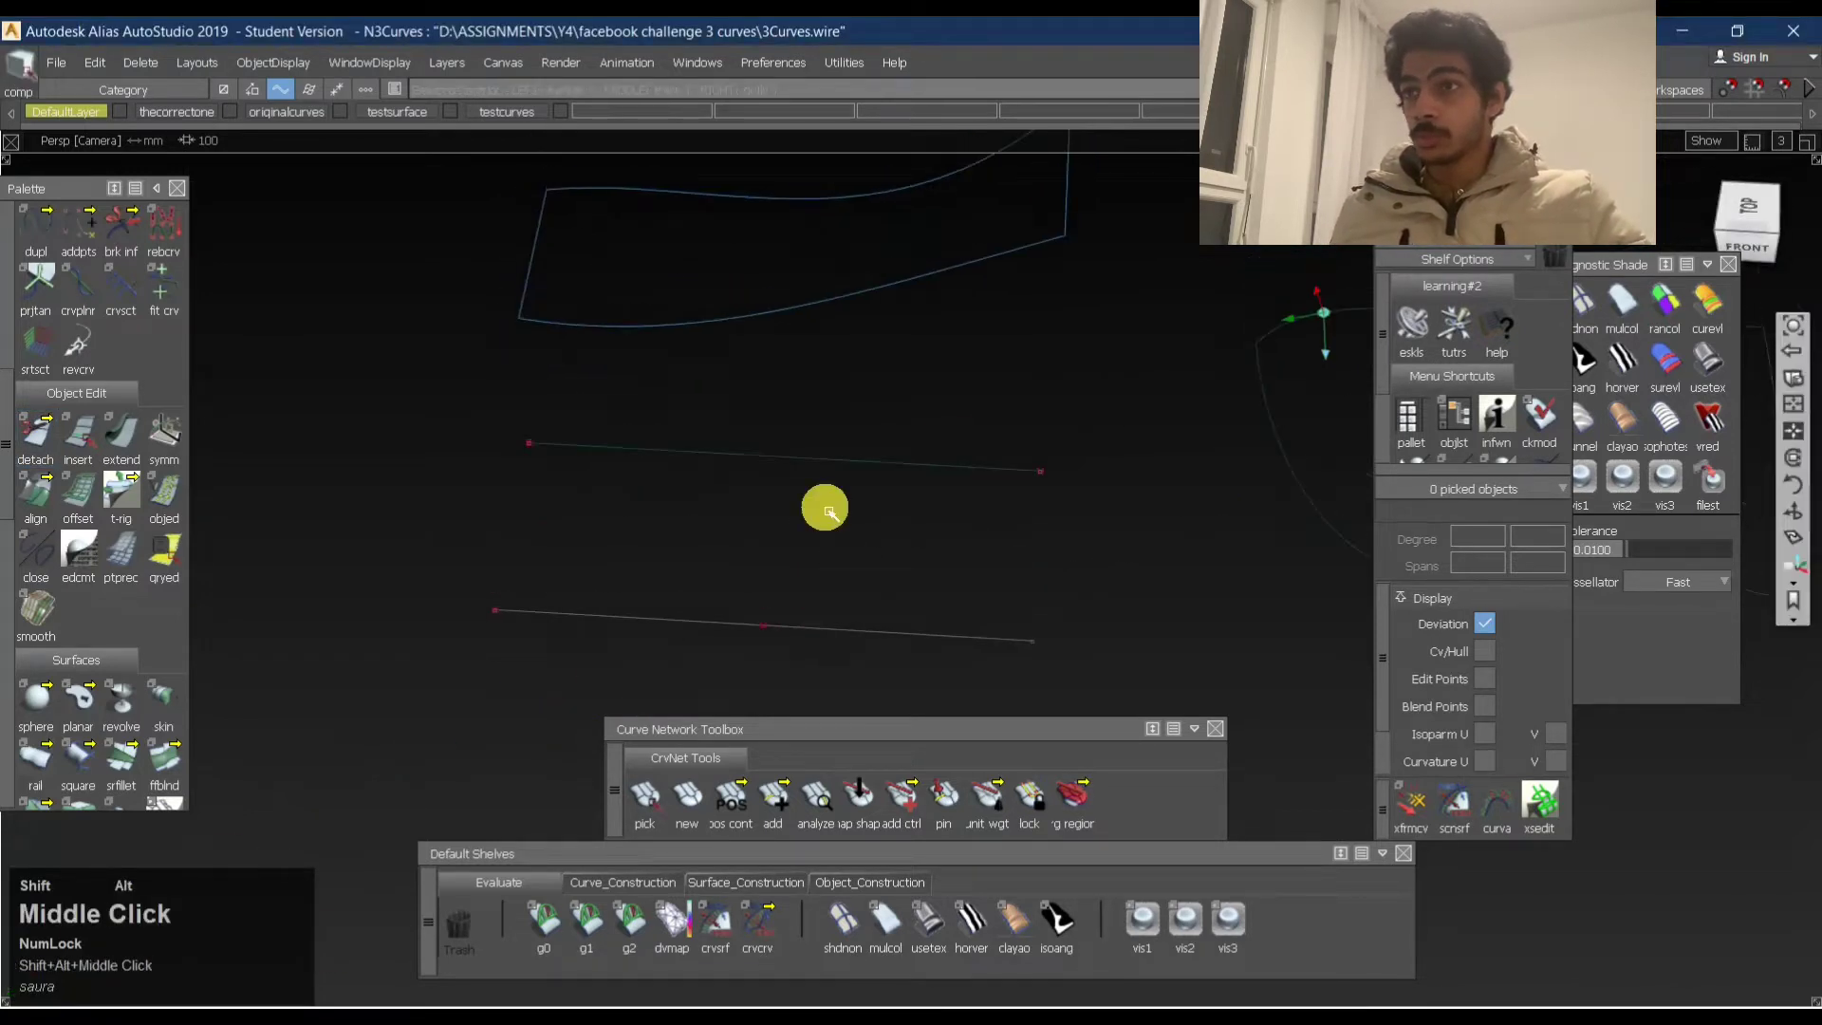
right_click_drag(834, 463, 954, 454, "alt+shift")
left_click_drag(954, 454, 993, 447, "alt+shift")
middle_click_drag(852, 487, 1067, 465, "alt+shift")
right_click_drag(1068, 465, 984, 471, "alt+shift")
left_click(36, 435)
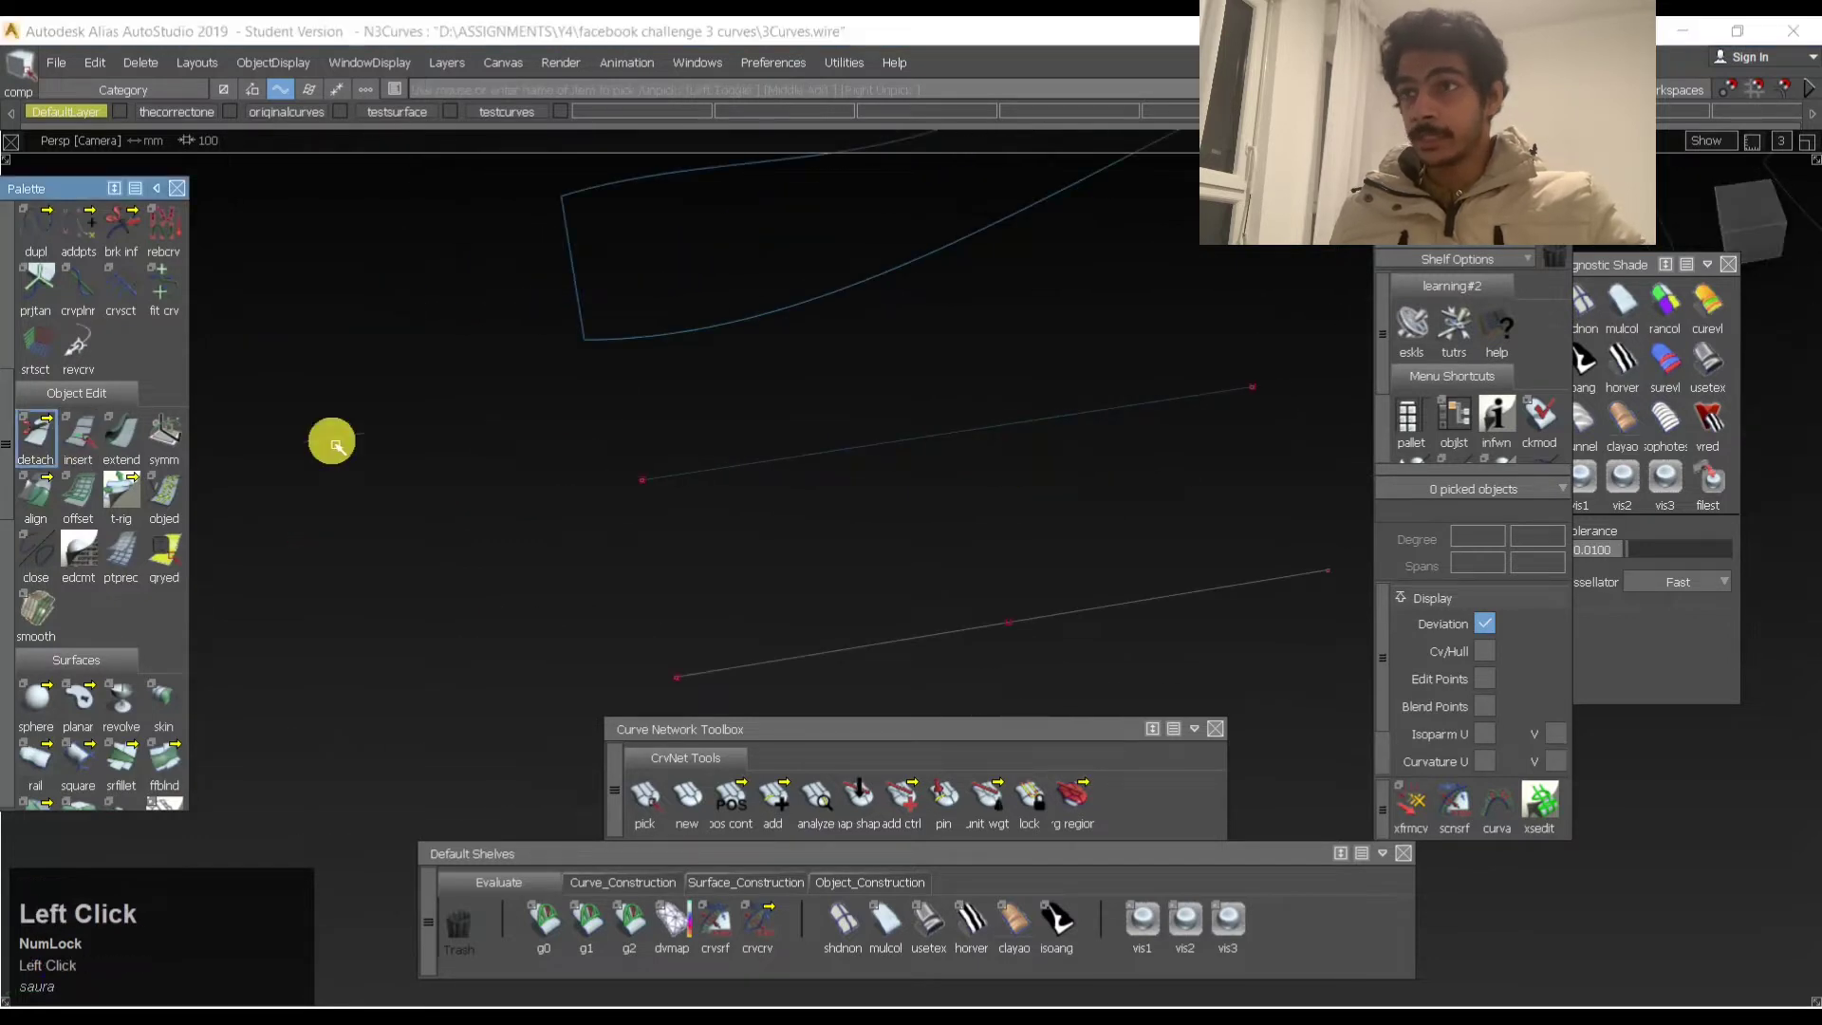
left_click(964, 454, "alt")
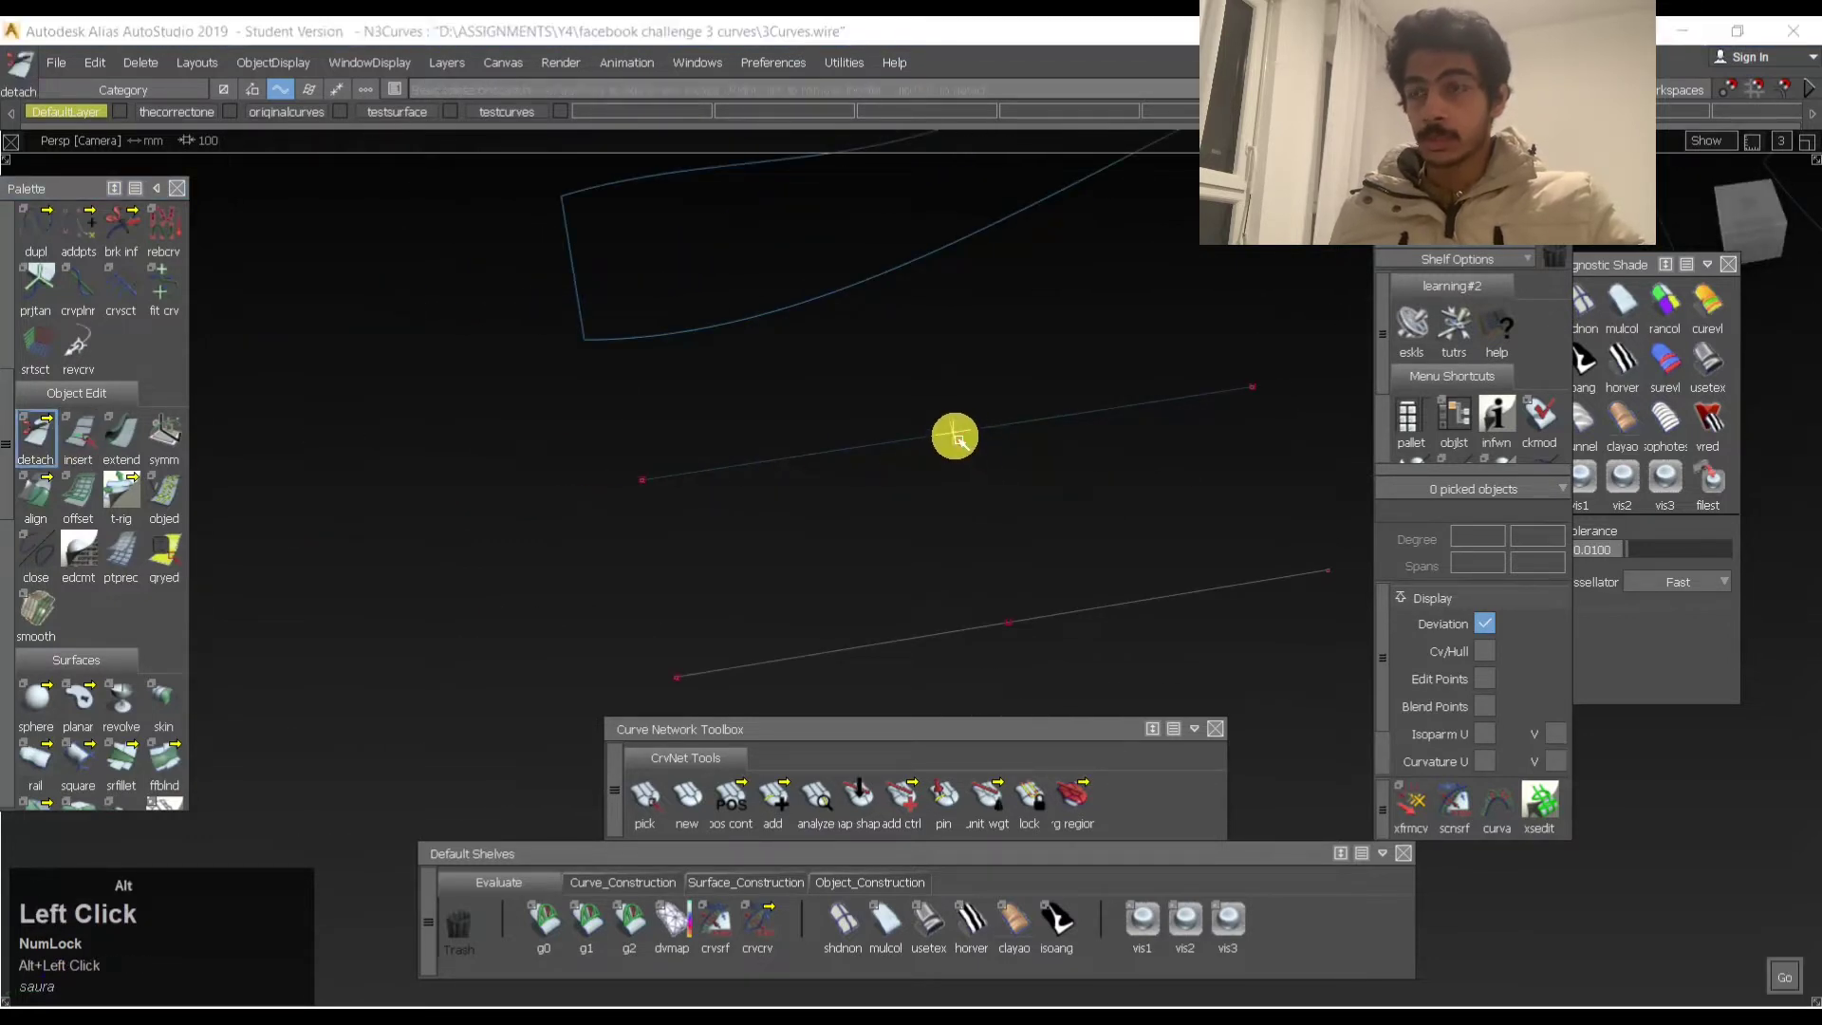
left_click_drag(958, 442, 904, 454, "alt")
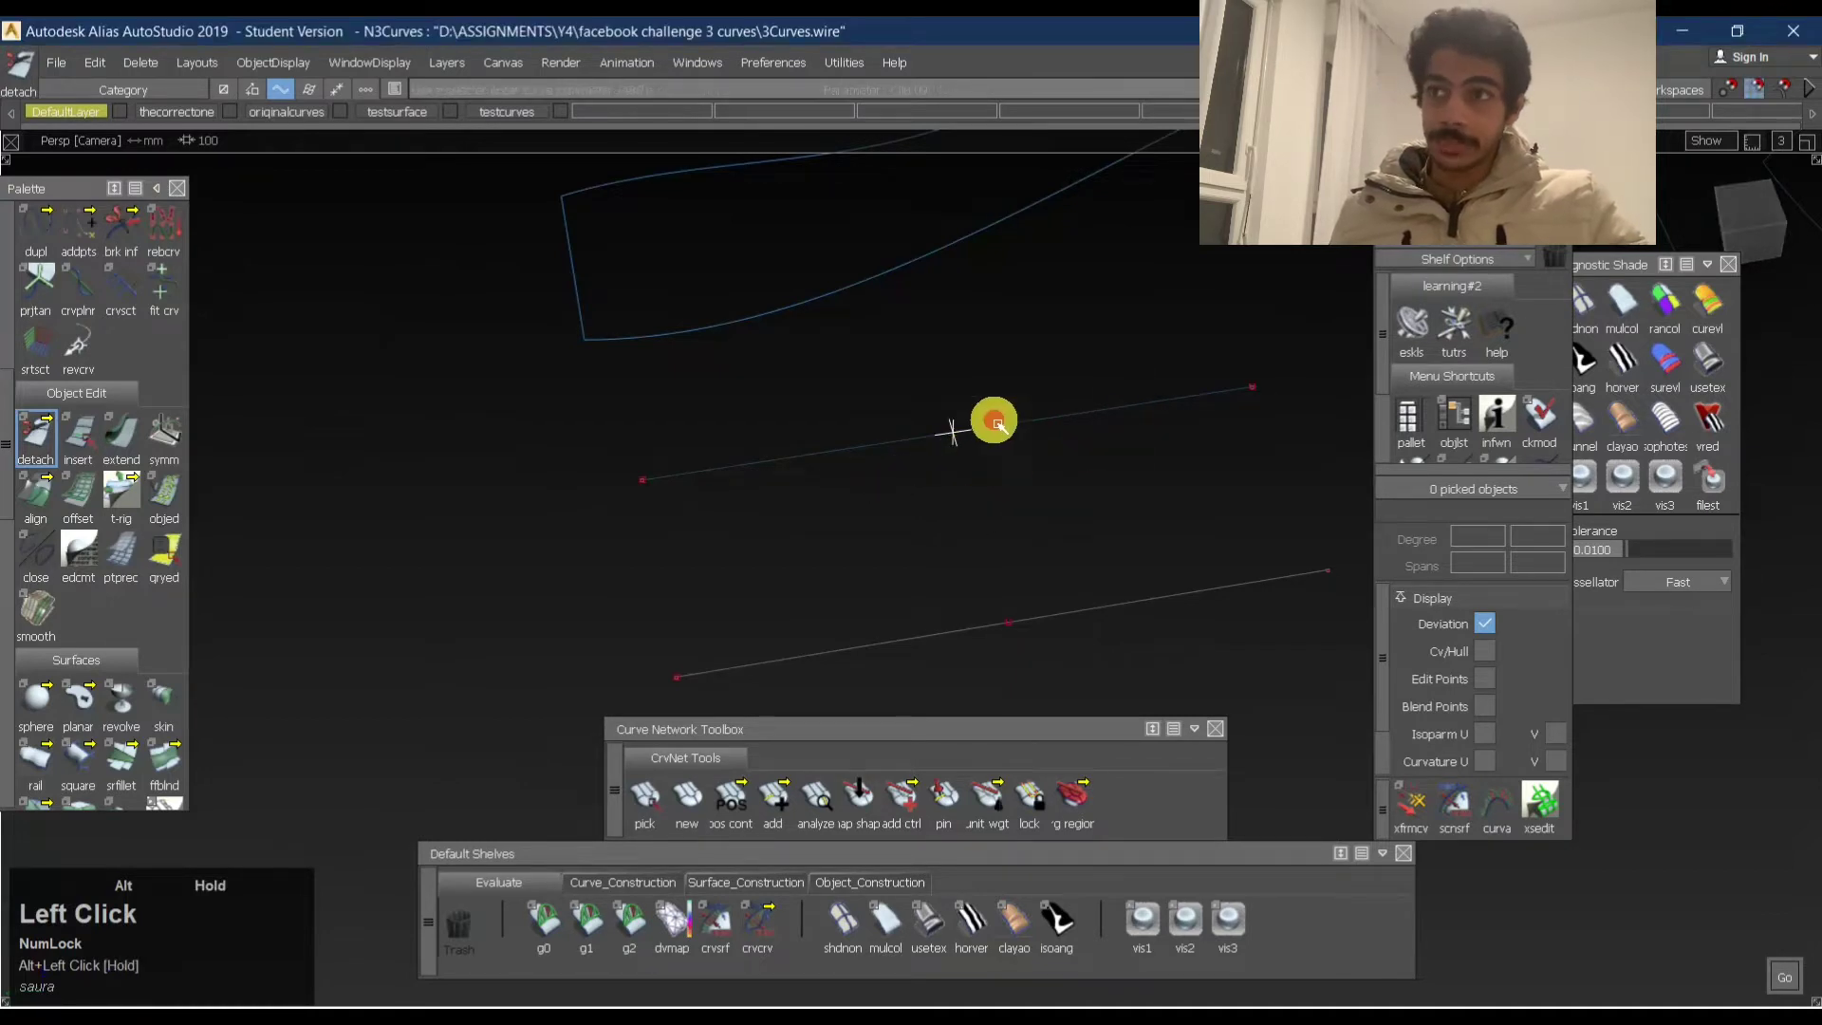
left_click_drag(1092, 416, 960, 432)
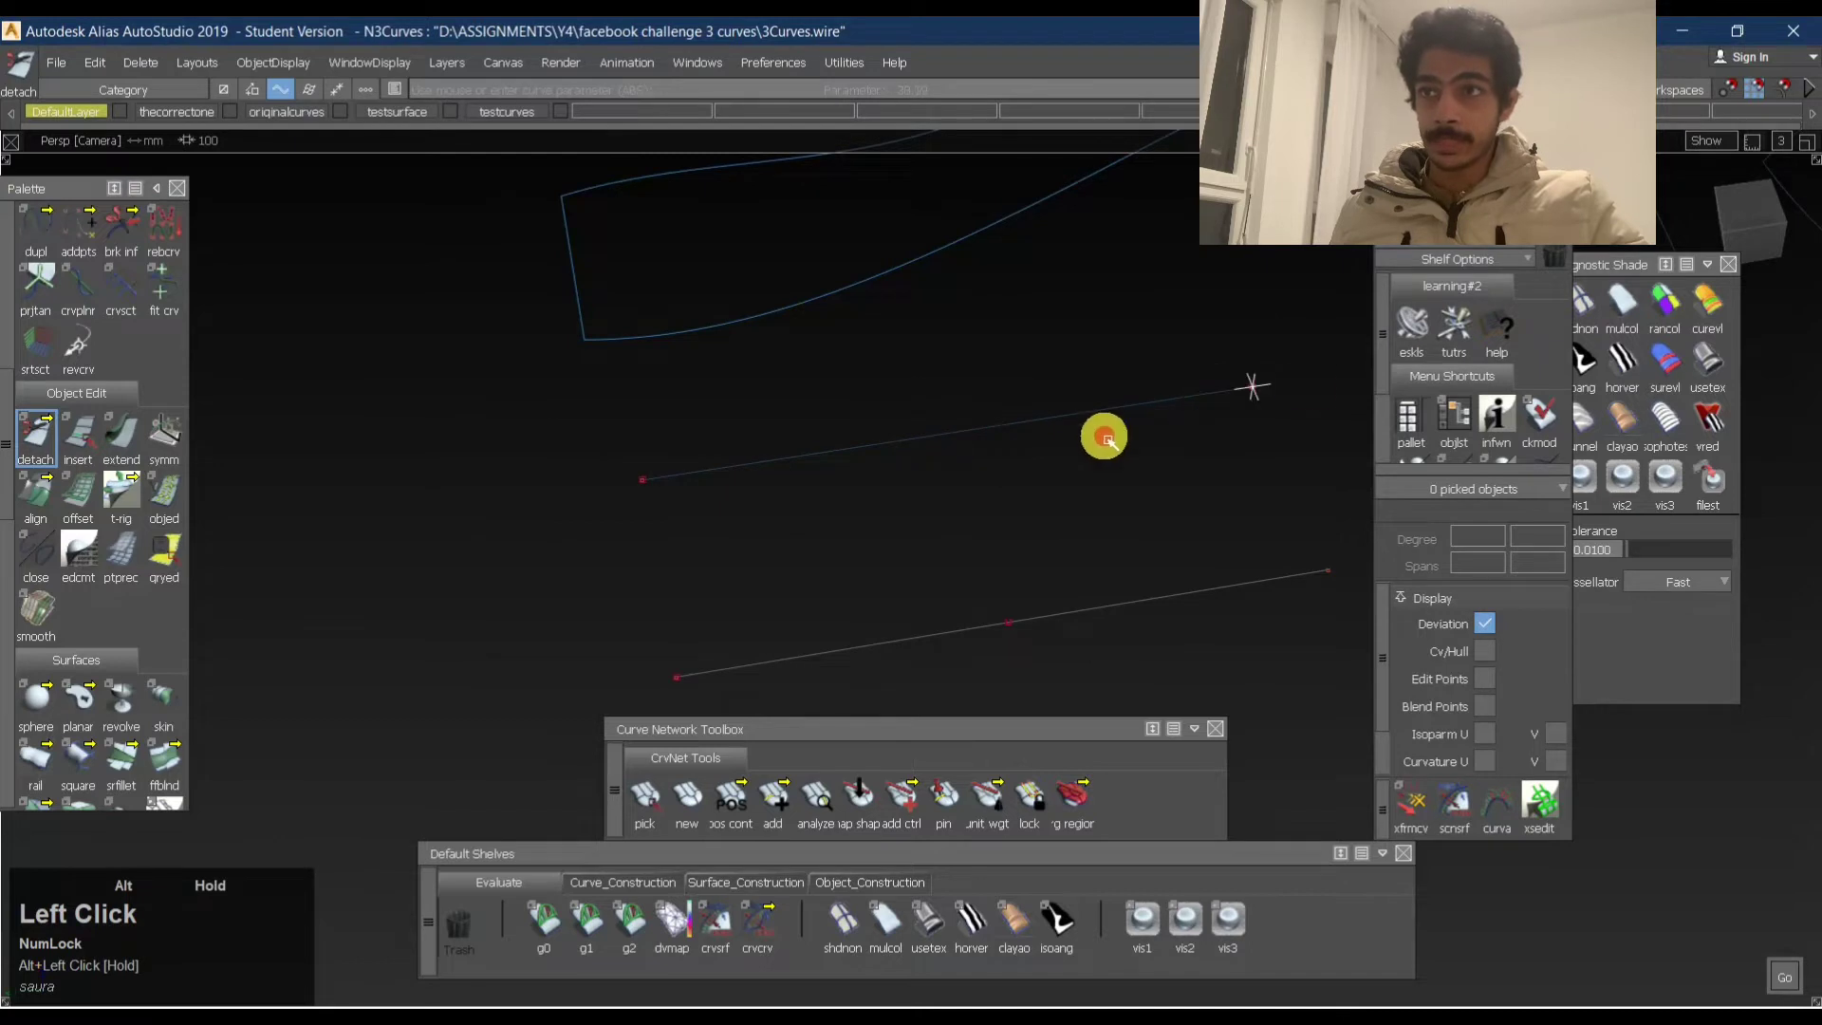
left_click_drag(1106, 437, 1044, 435, "alt")
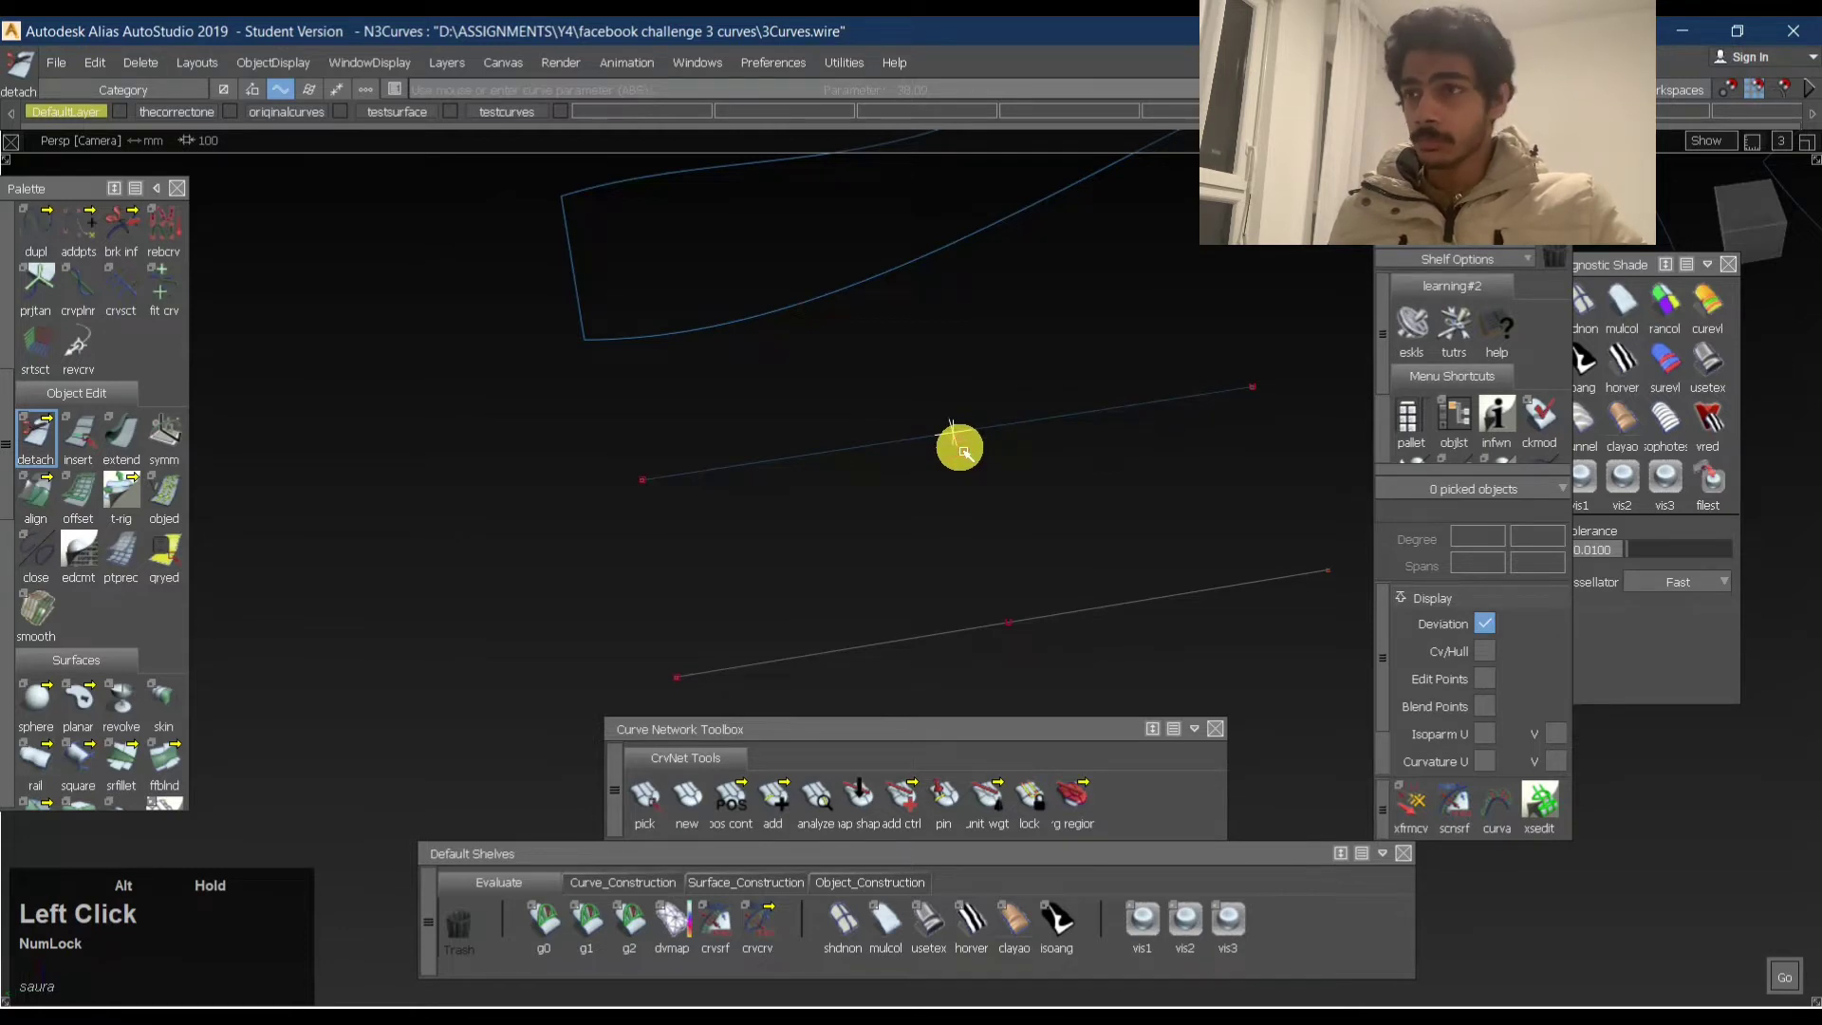
left_click_drag(959, 447, 972, 289, "alt")
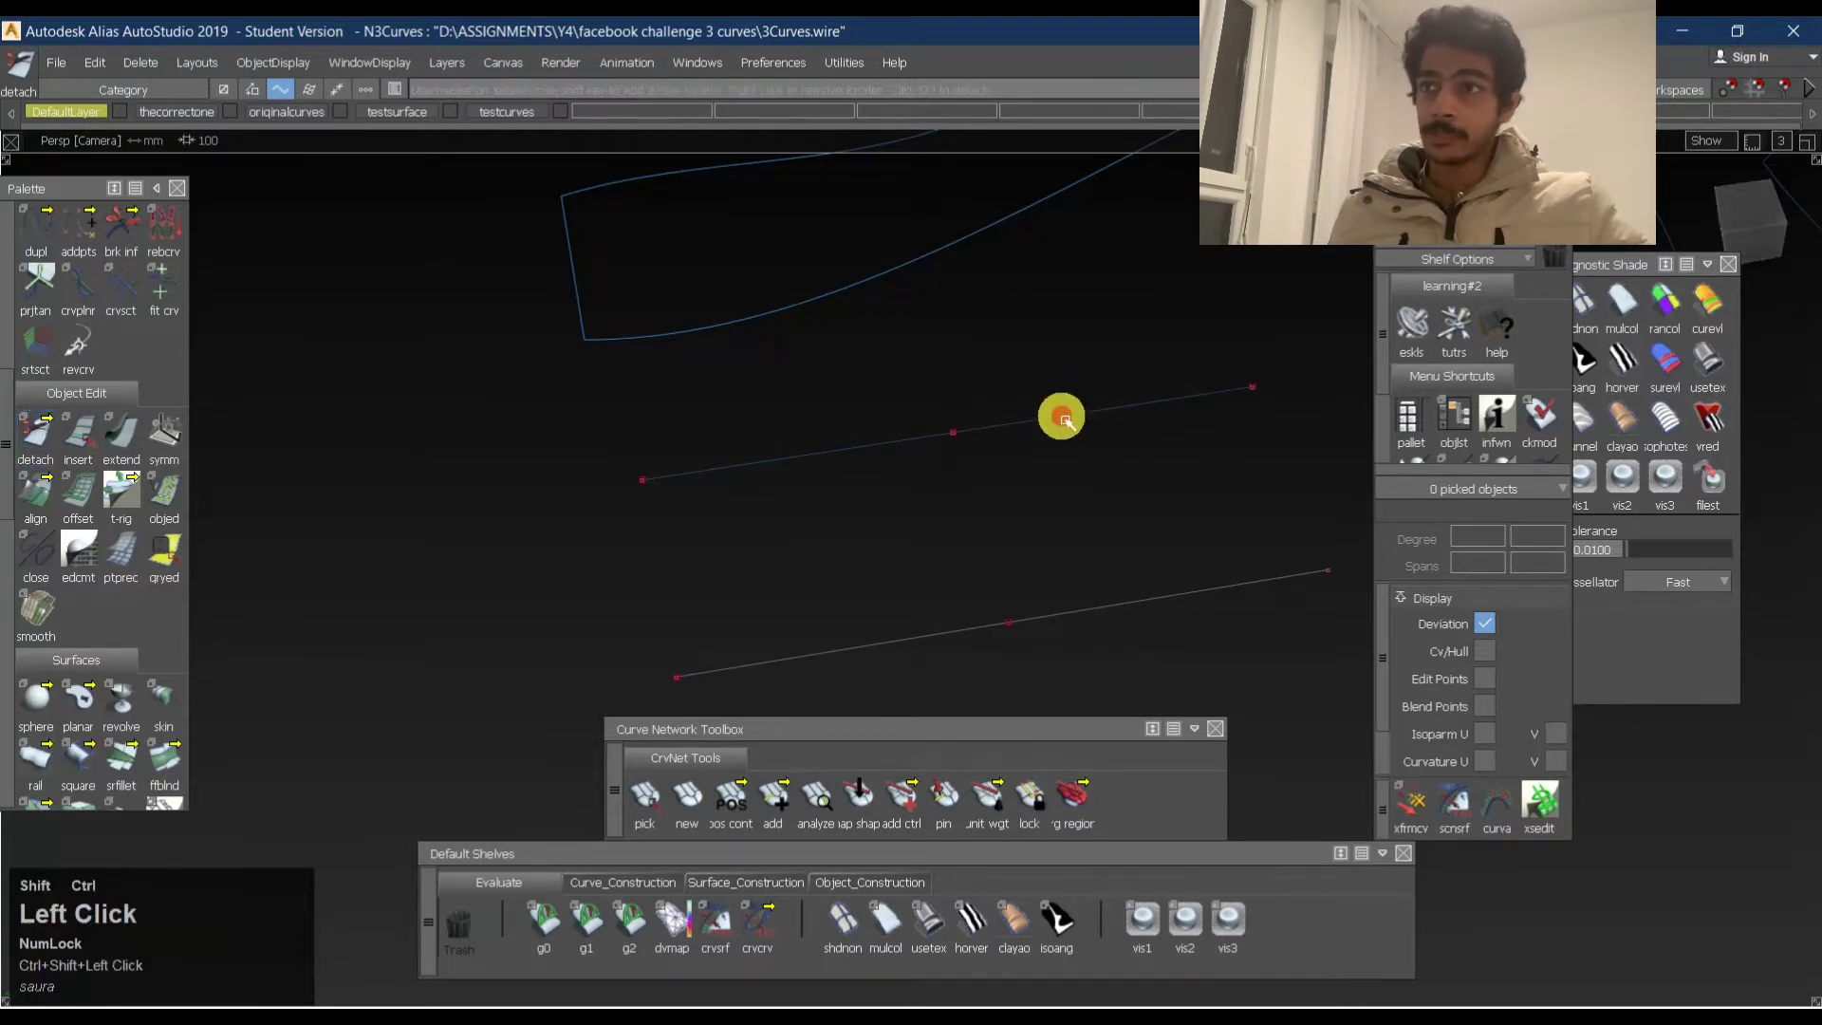
Pick both halves of the detached line and orbit around them to check the split.
left_click_drag(809, 403, 881, 498, "shift")
left_click_drag(1063, 375, 865, 368)
left_click(652, 360)
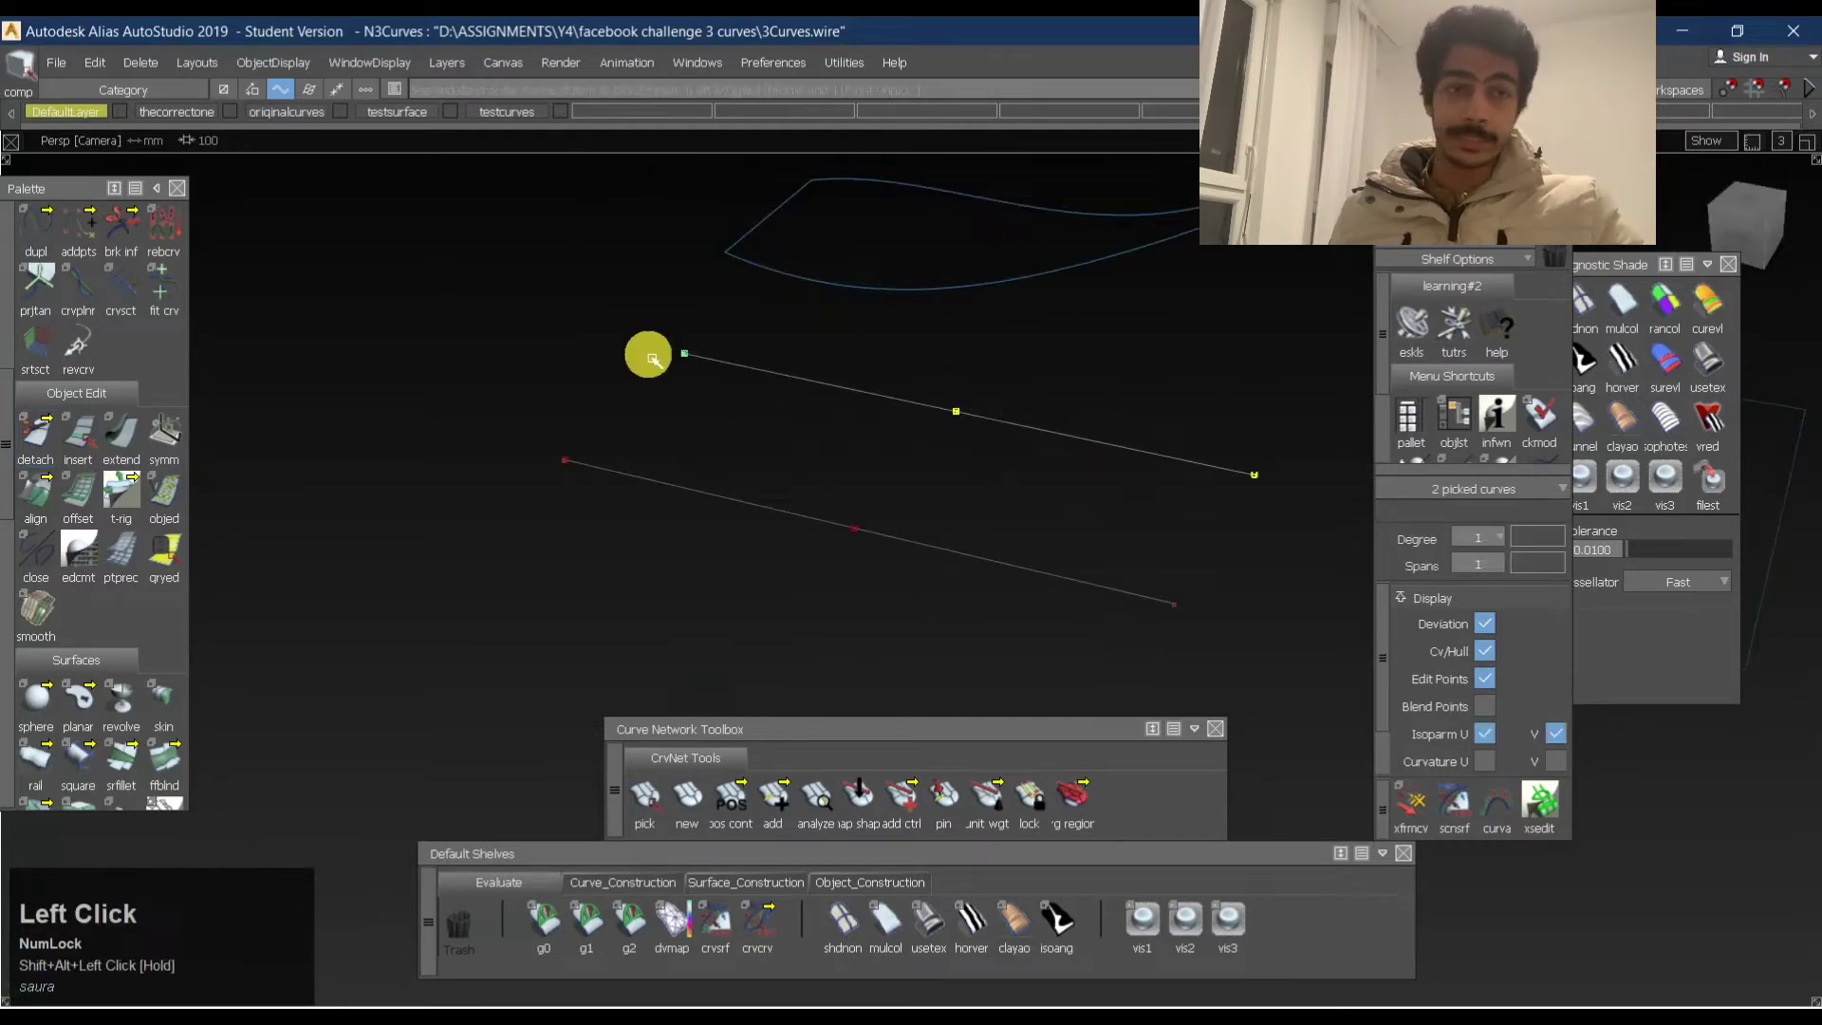
Clear the selection and detach the lower straight line near its midpoint.
left_click_drag(690, 407, 1099, 551, "alt+shift")
middle_click_drag(1012, 482, 931, 336, "alt+shift")
left_click_drag(835, 501, 1082, 465, "ctrl+shift")
left_click_drag(1013, 390, 1162, 505, "shift")
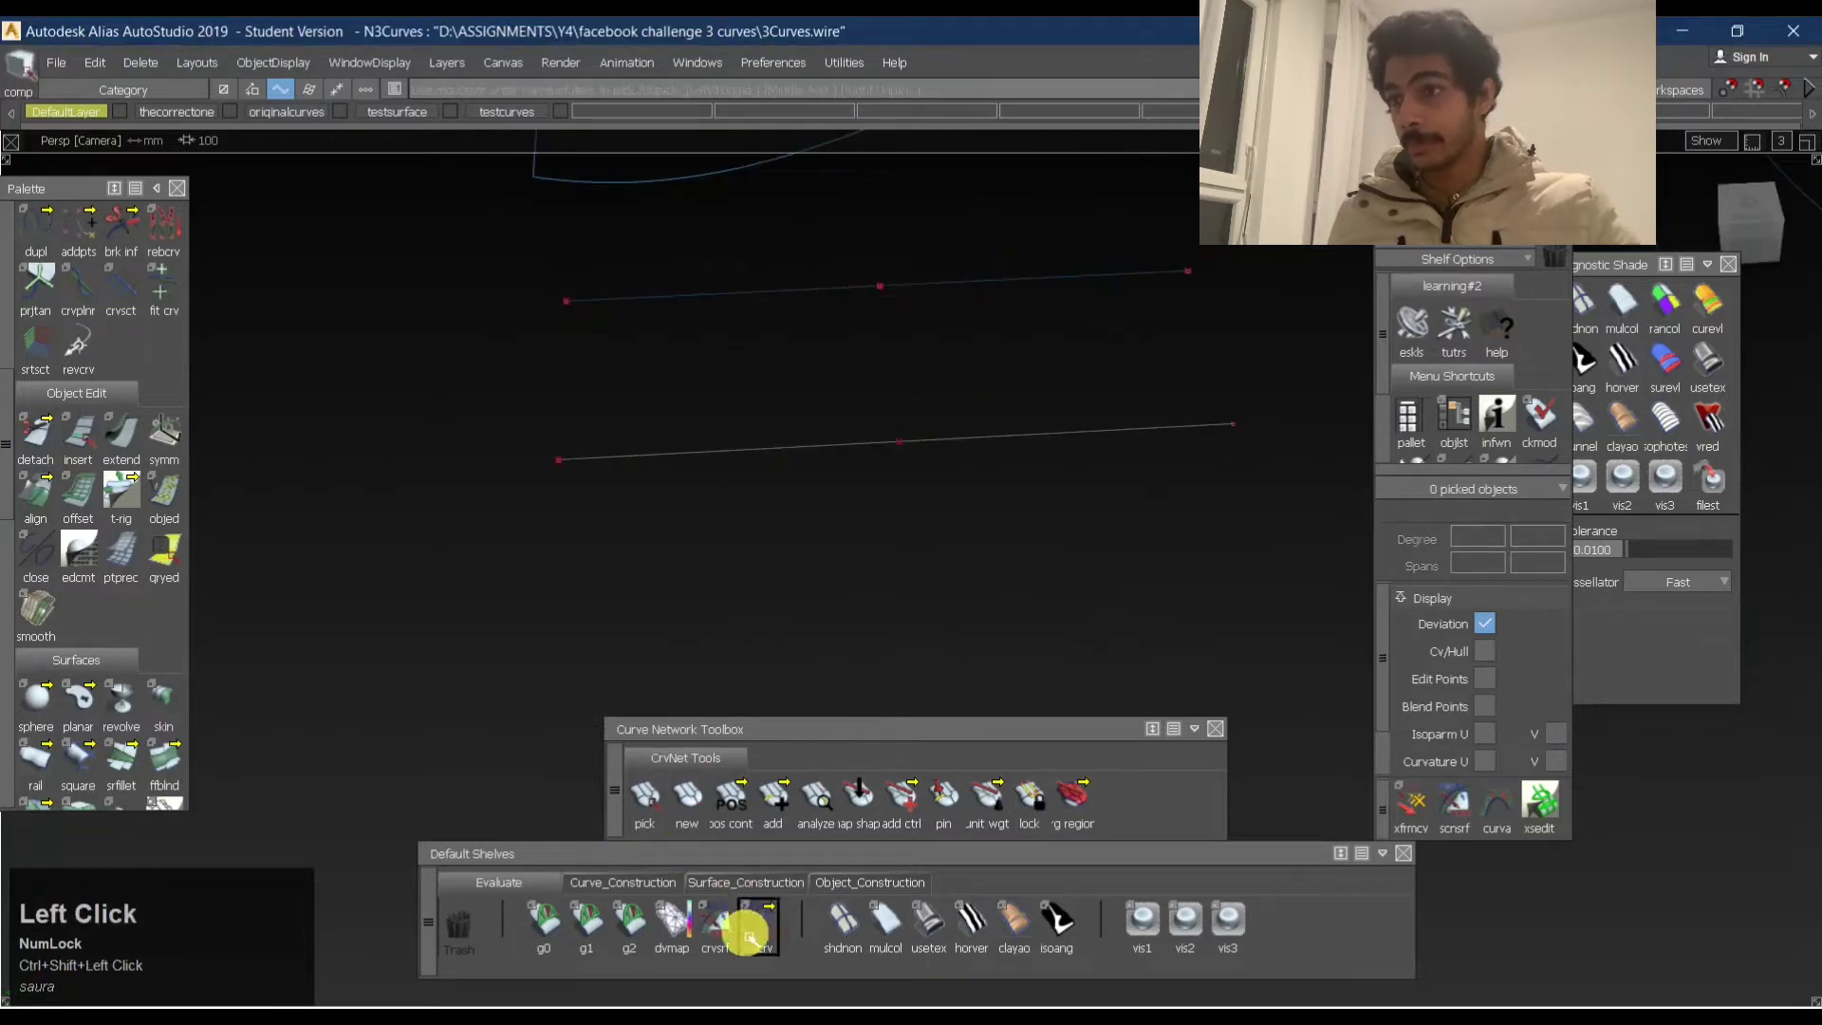
scroll(134, 610, "down", 1)
left_click(55, 389)
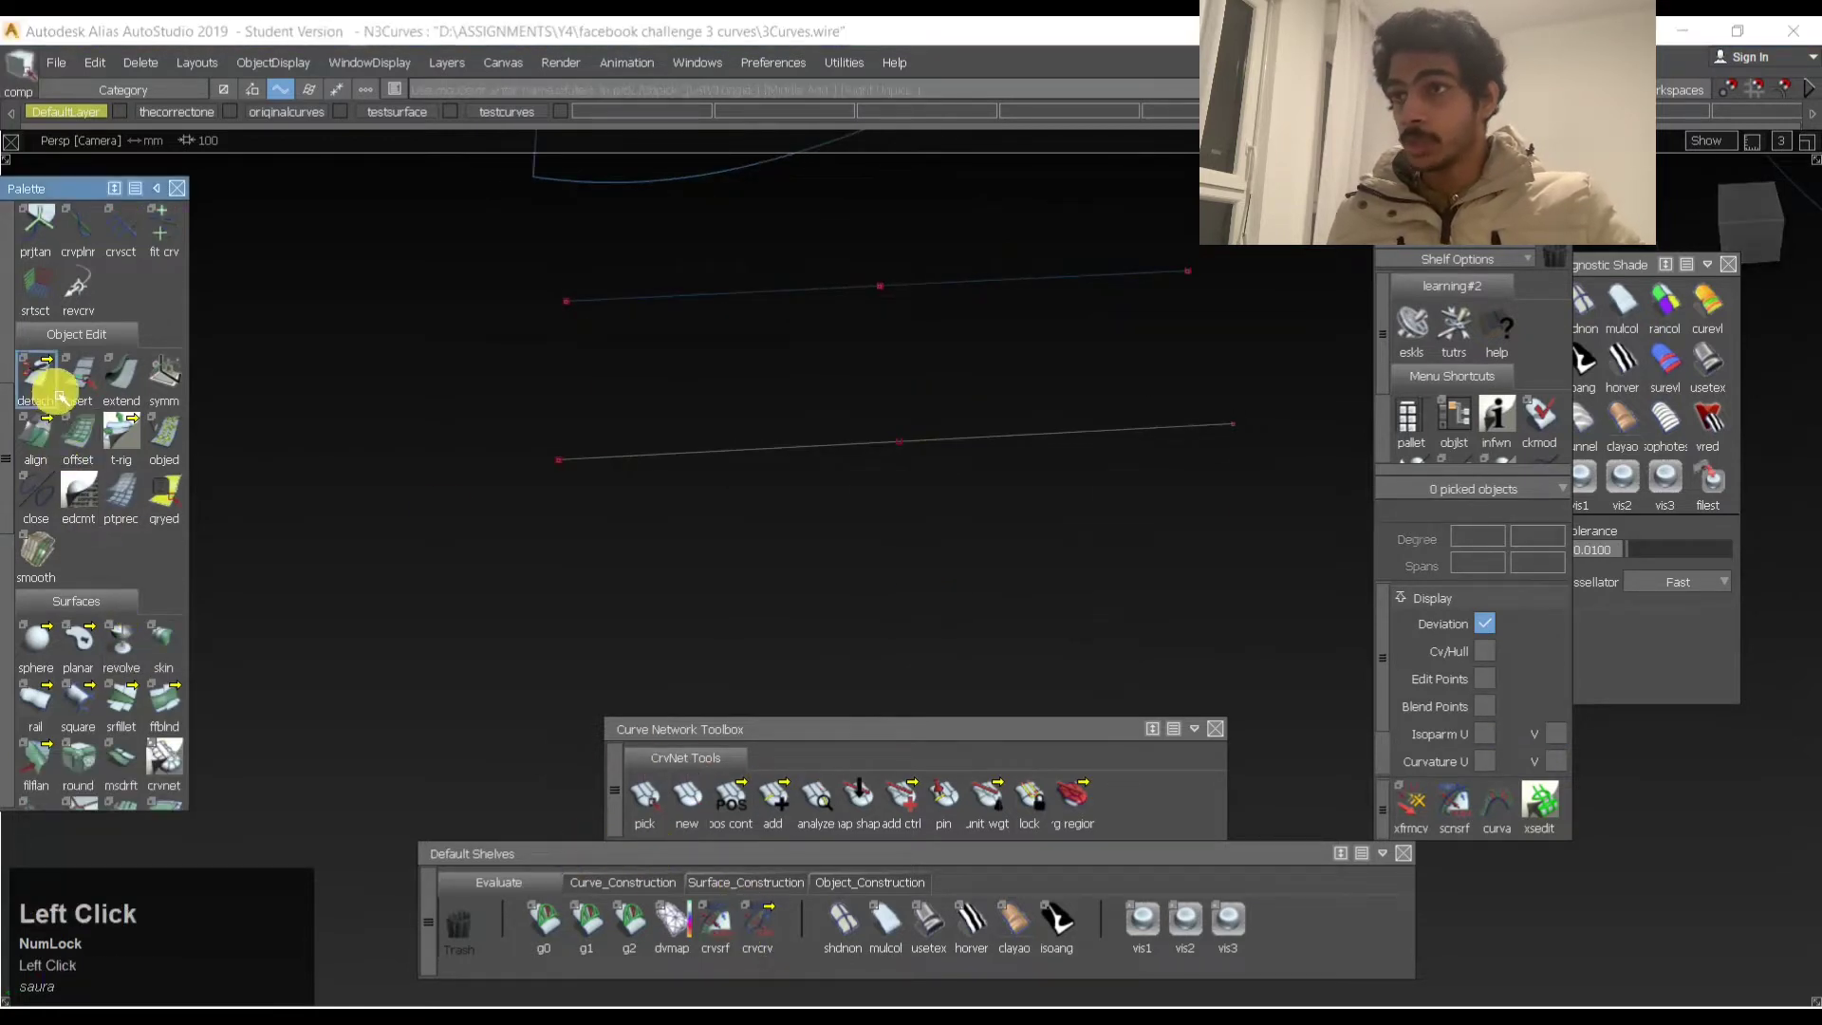
left_click(916, 438)
key("space")
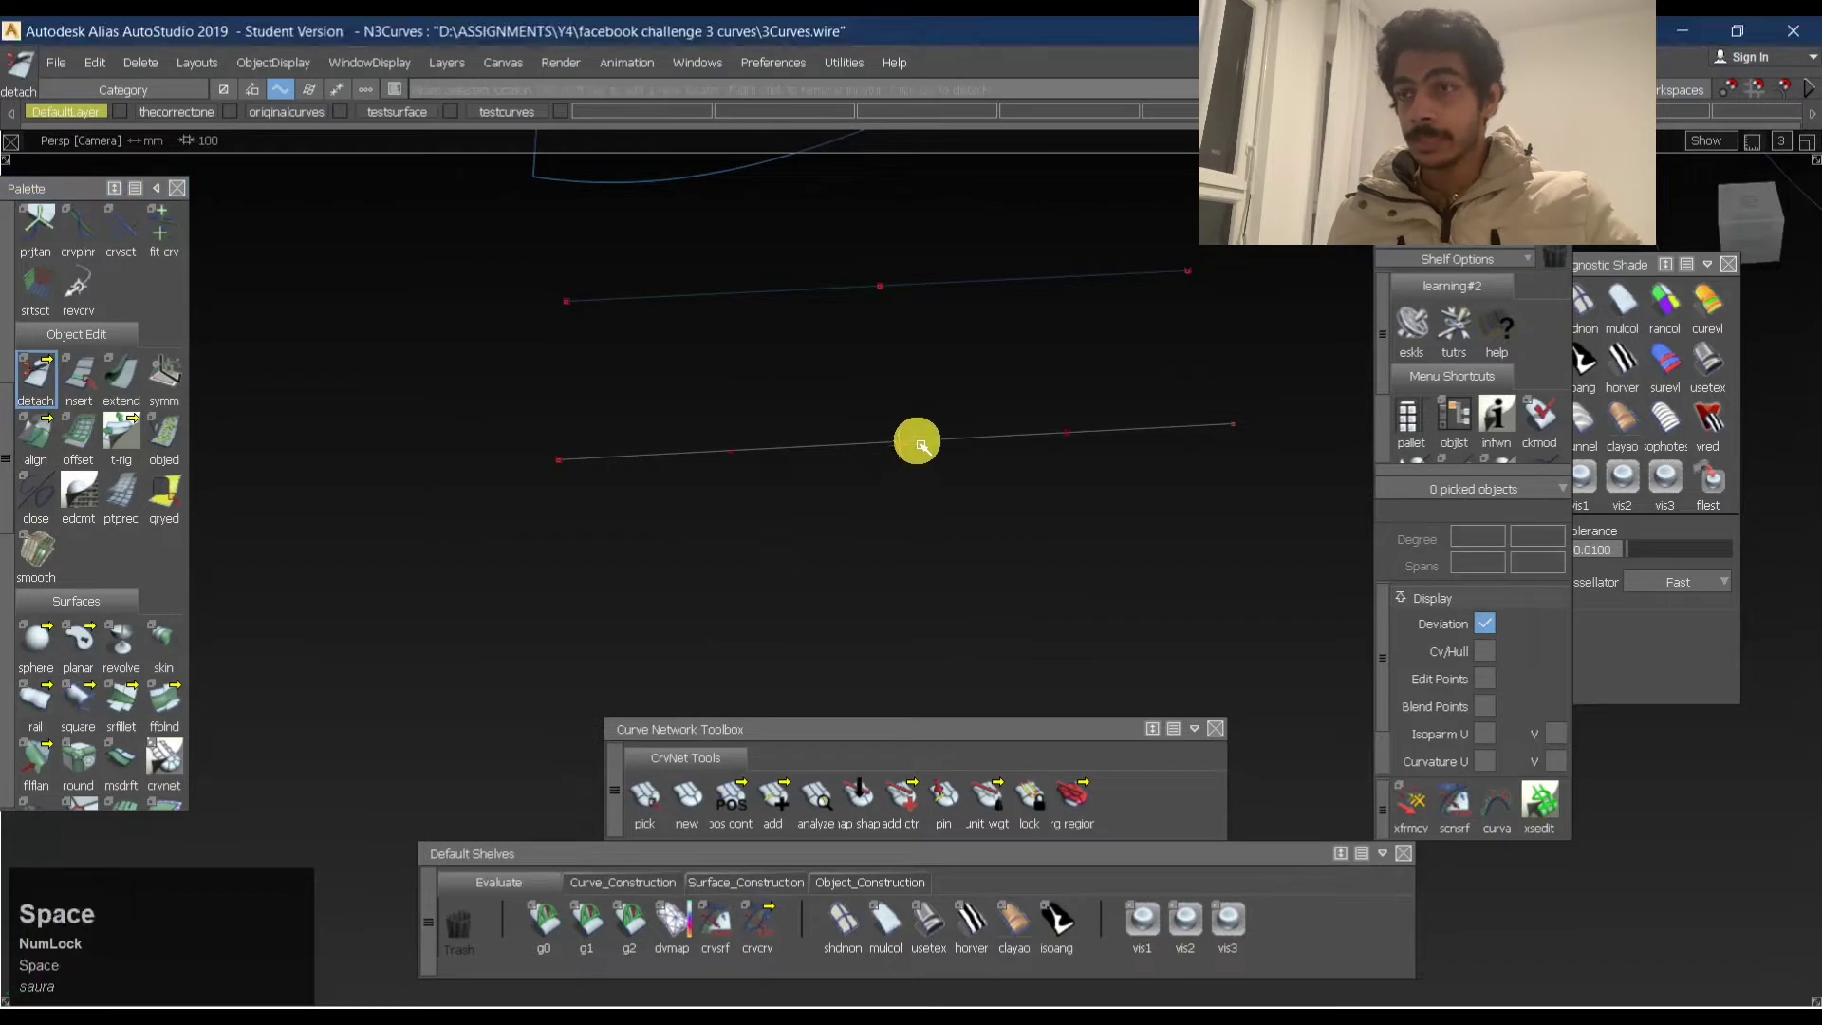
mouse_move(921, 582)
left_mouse_down("ctrl+shift")
mouse_move(797, 516)
mouse_move(766, 422)
left_mouse_up("ctrl+shift")
left_click_drag(1023, 594, 1031, 395, "ctrl+shift")
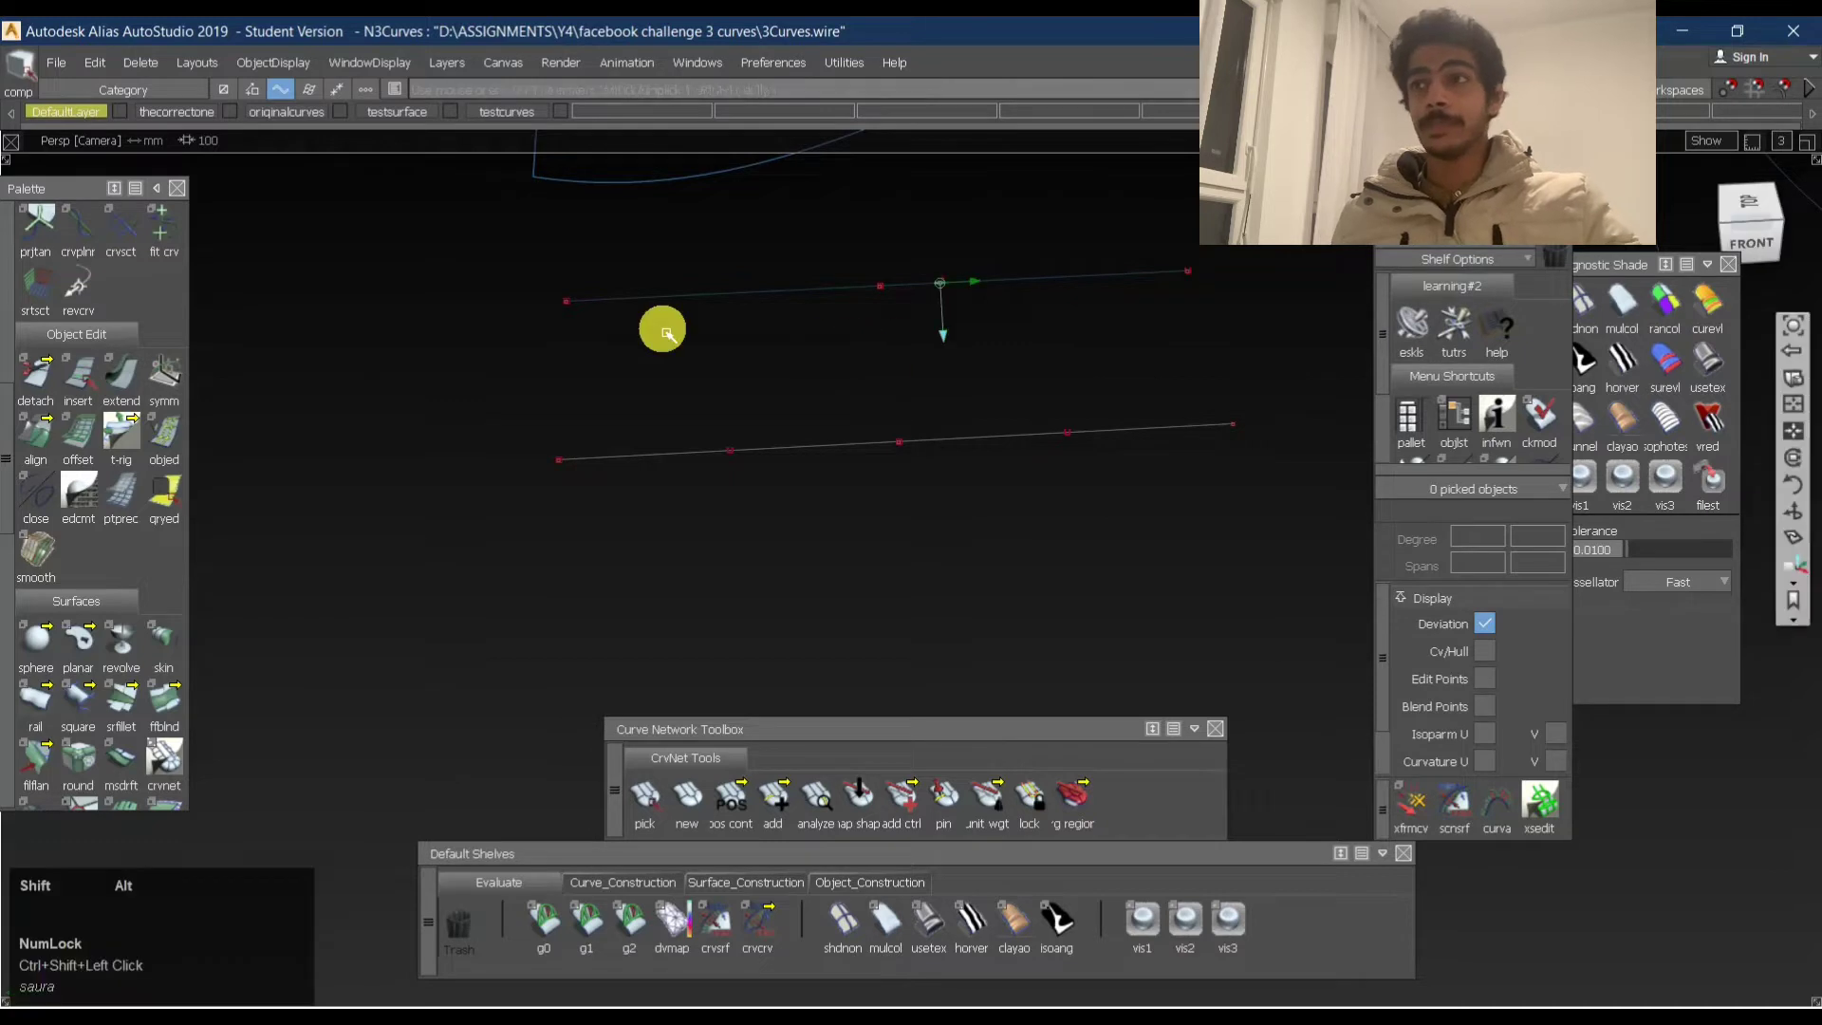
Pick the curved surface, display its control vertices and hull, and clear the selection.
middle_click_drag(752, 260, 892, 515, "alt+shift")
left_click(874, 330, "alt+shift")
right_click_drag(738, 368, 775, 363, "alt+shift")
left_click_drag(778, 365, 838, 383, "alt+shift")
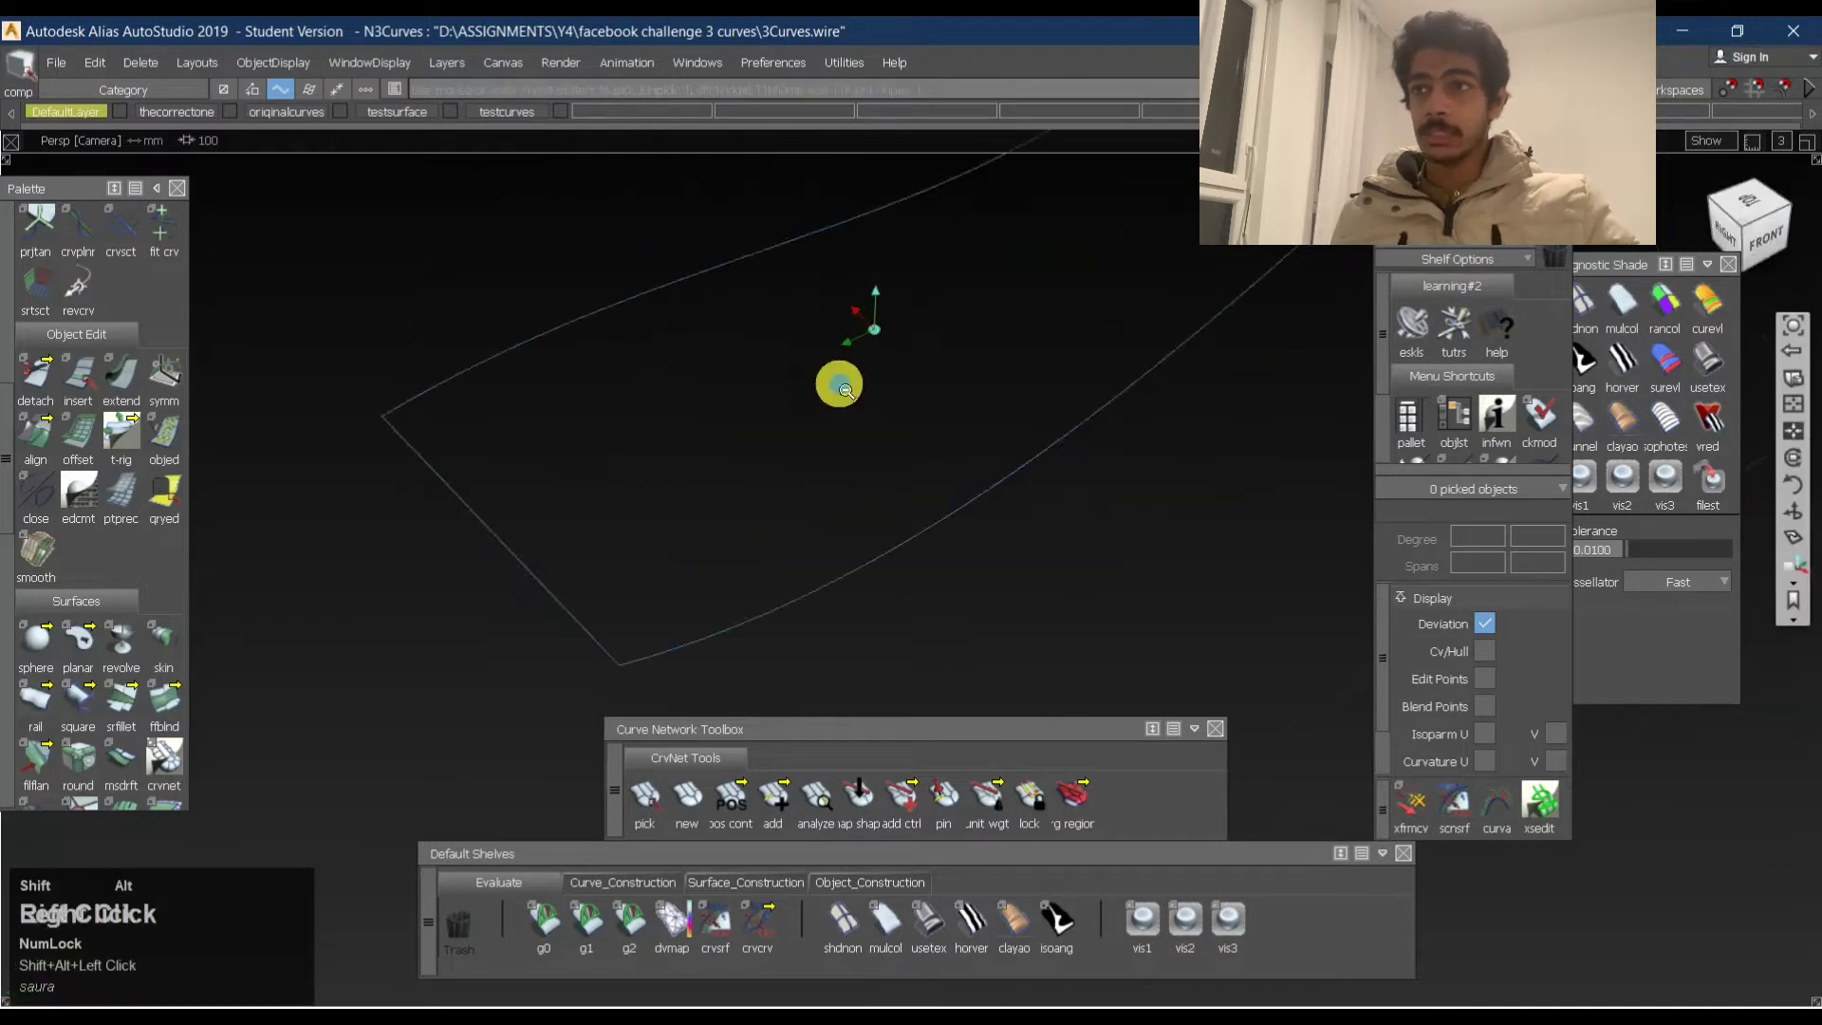
right_click_drag(838, 383, 1098, 383, "alt+shift")
left_click(940, 313)
right_click_drag(939, 313, 977, 293, "ctrl+shift")
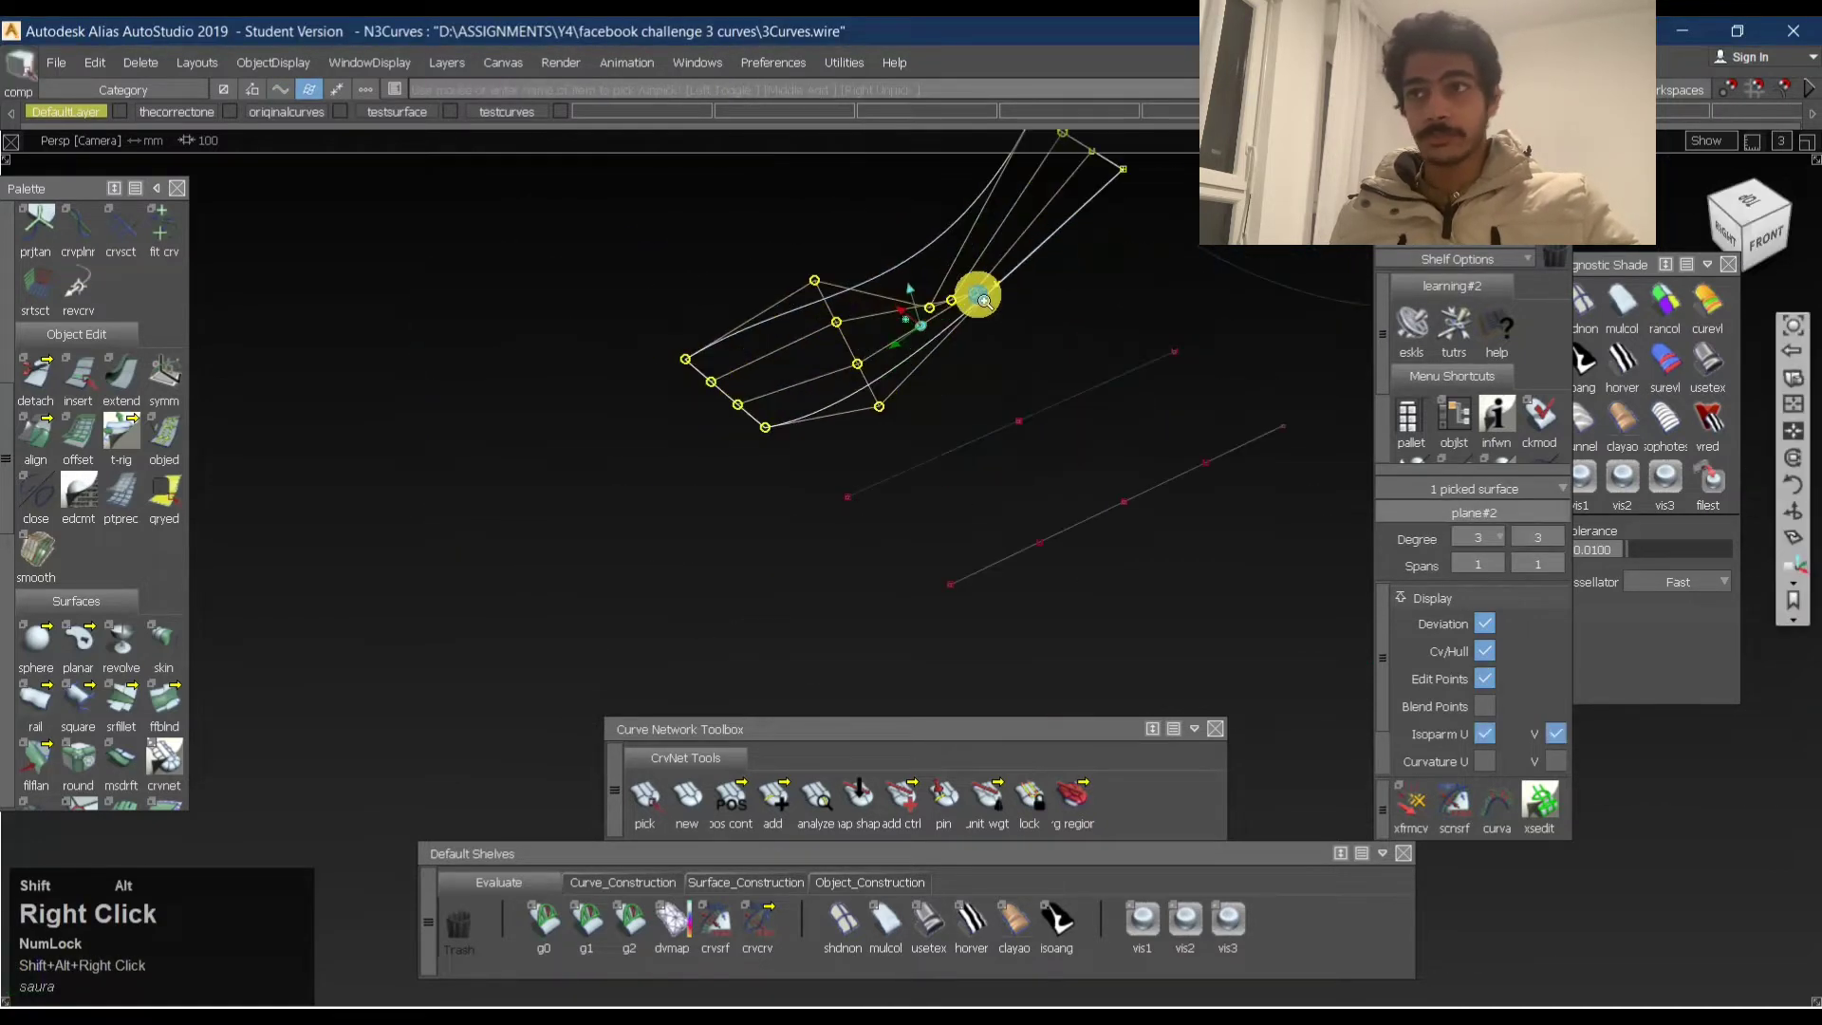
left_click_drag(977, 293, 1167, 350, "alt+shift")
middle_click_drag(1017, 363, 997, 411, "alt+shift")
left_click_drag(1033, 350, 639, 448, "ctrl+shift")
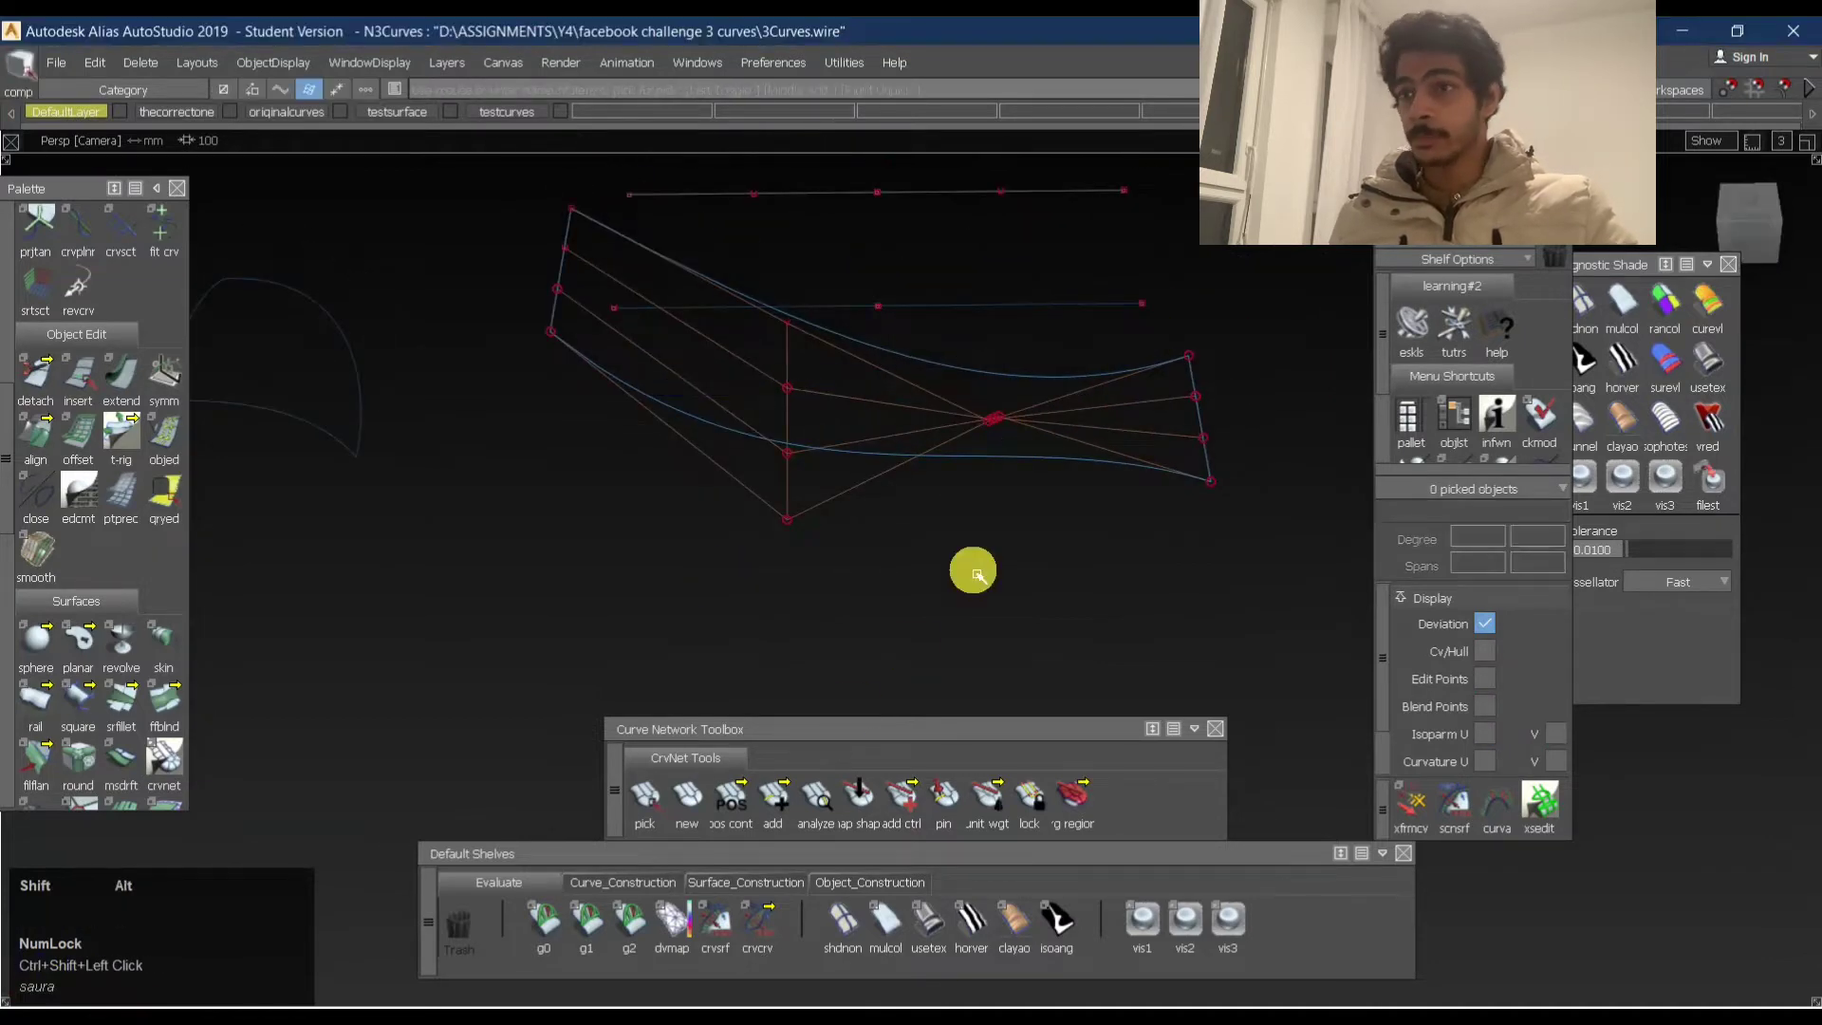
Inspect the curved surface with black-and-white stripe shading, and switch its display to the User Defined texture.
left_click(993, 484)
left_click_drag(993, 484, 814, 474, "alt+shift")
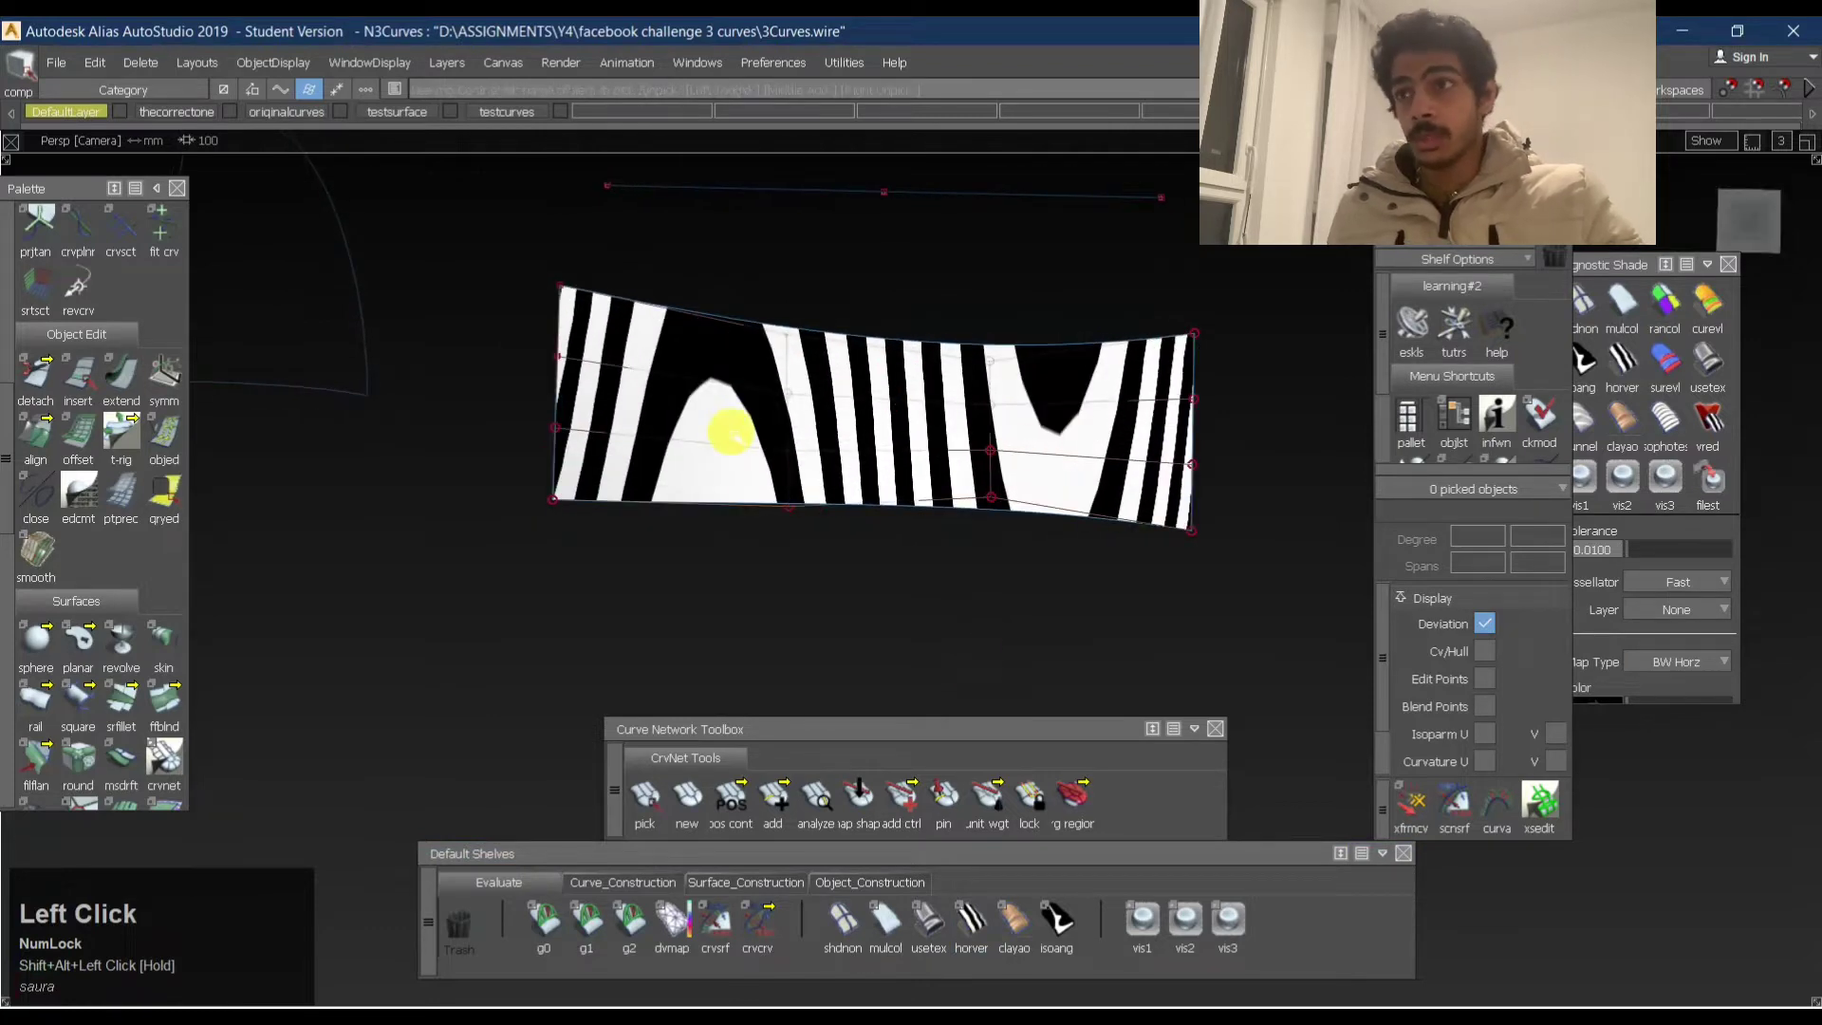
left_click_drag(1051, 558, 855, 965, "alt+shift")
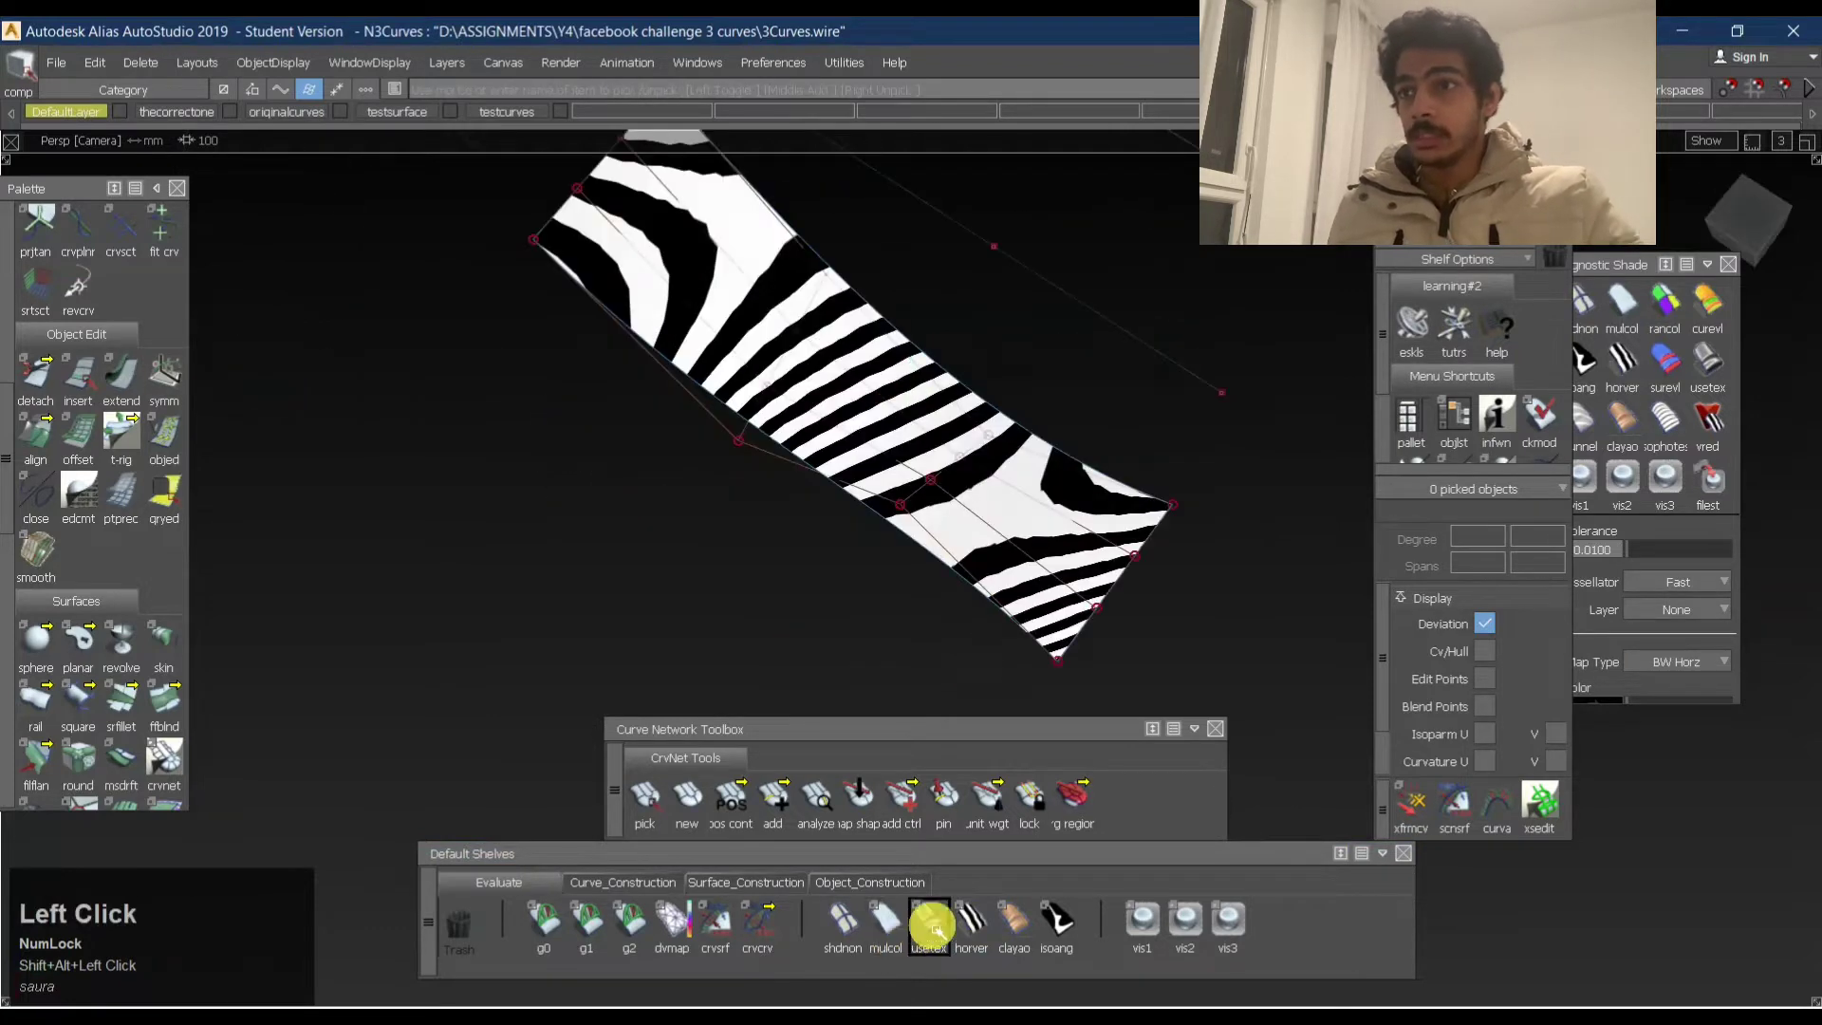
left_click_drag(899, 373, 988, 785, "alt+shift")
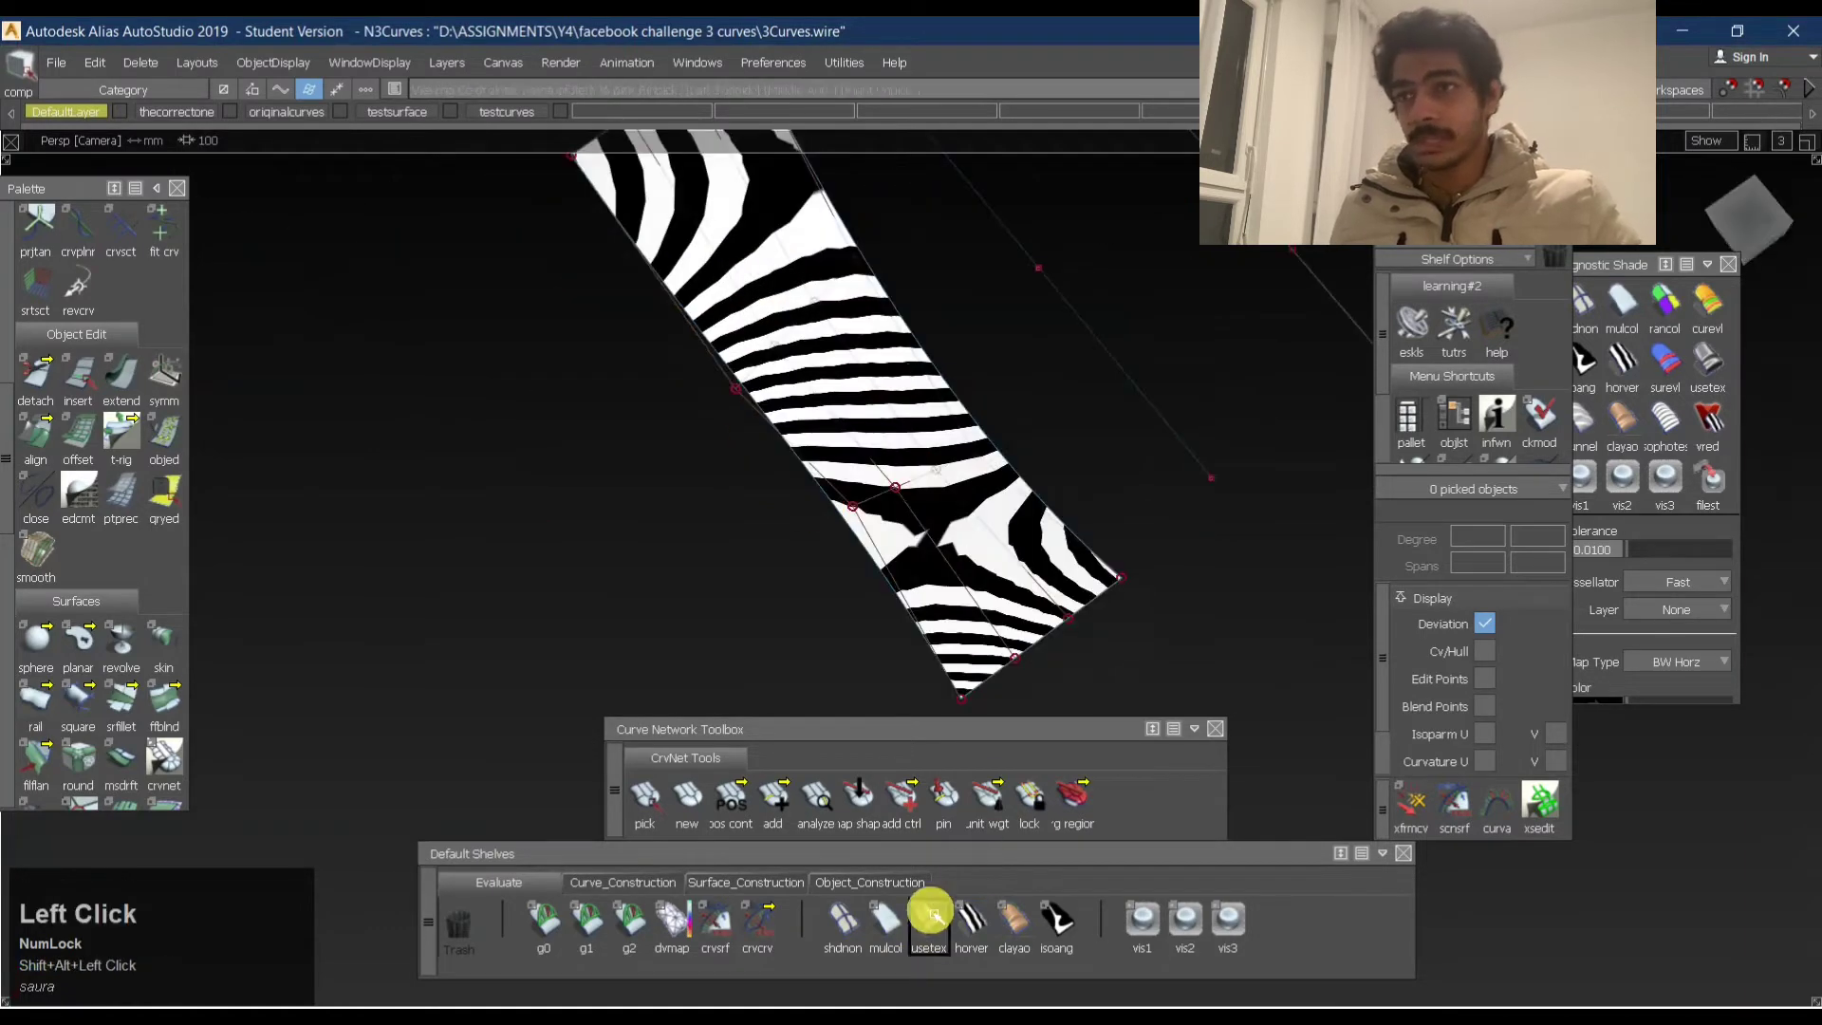
mouse_move(586, 403)
left_mouse_down("alt+shift")
mouse_move(769, 451)
mouse_move(964, 309)
left_mouse_up("alt+shift")
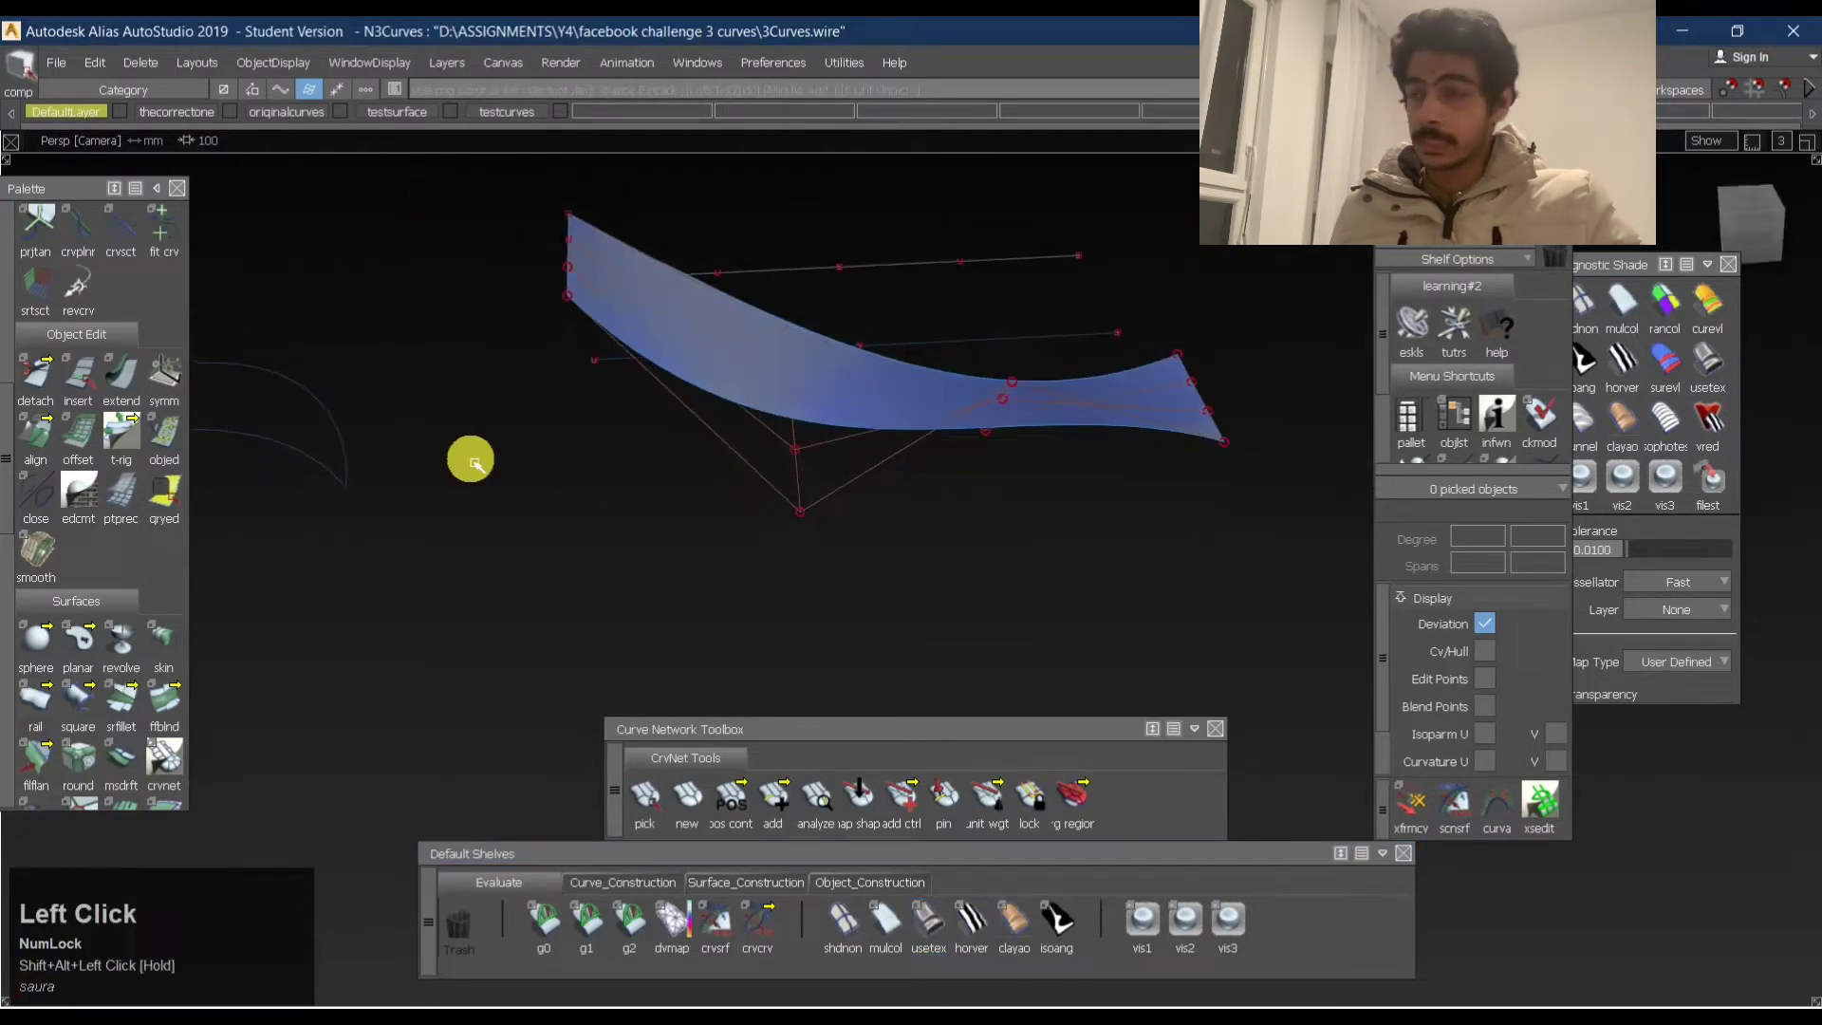
Examine the shape and control vertices of the shaded surface from several angles.
left_click_drag(1073, 354, 968, 348, "alt+shift")
middle_click_drag(968, 348, 970, 399, "alt+shift")
right_click_drag(970, 400, 1014, 388, "alt+shift")
left_click_drag(1014, 388, 1168, 366, "alt+shift")
right_click_drag(1168, 366, 1138, 378, "alt+shift")
left_click_drag(1139, 378, 1017, 423, "alt+shift")
middle_click_drag(1017, 424, 1066, 447, "alt+shift")
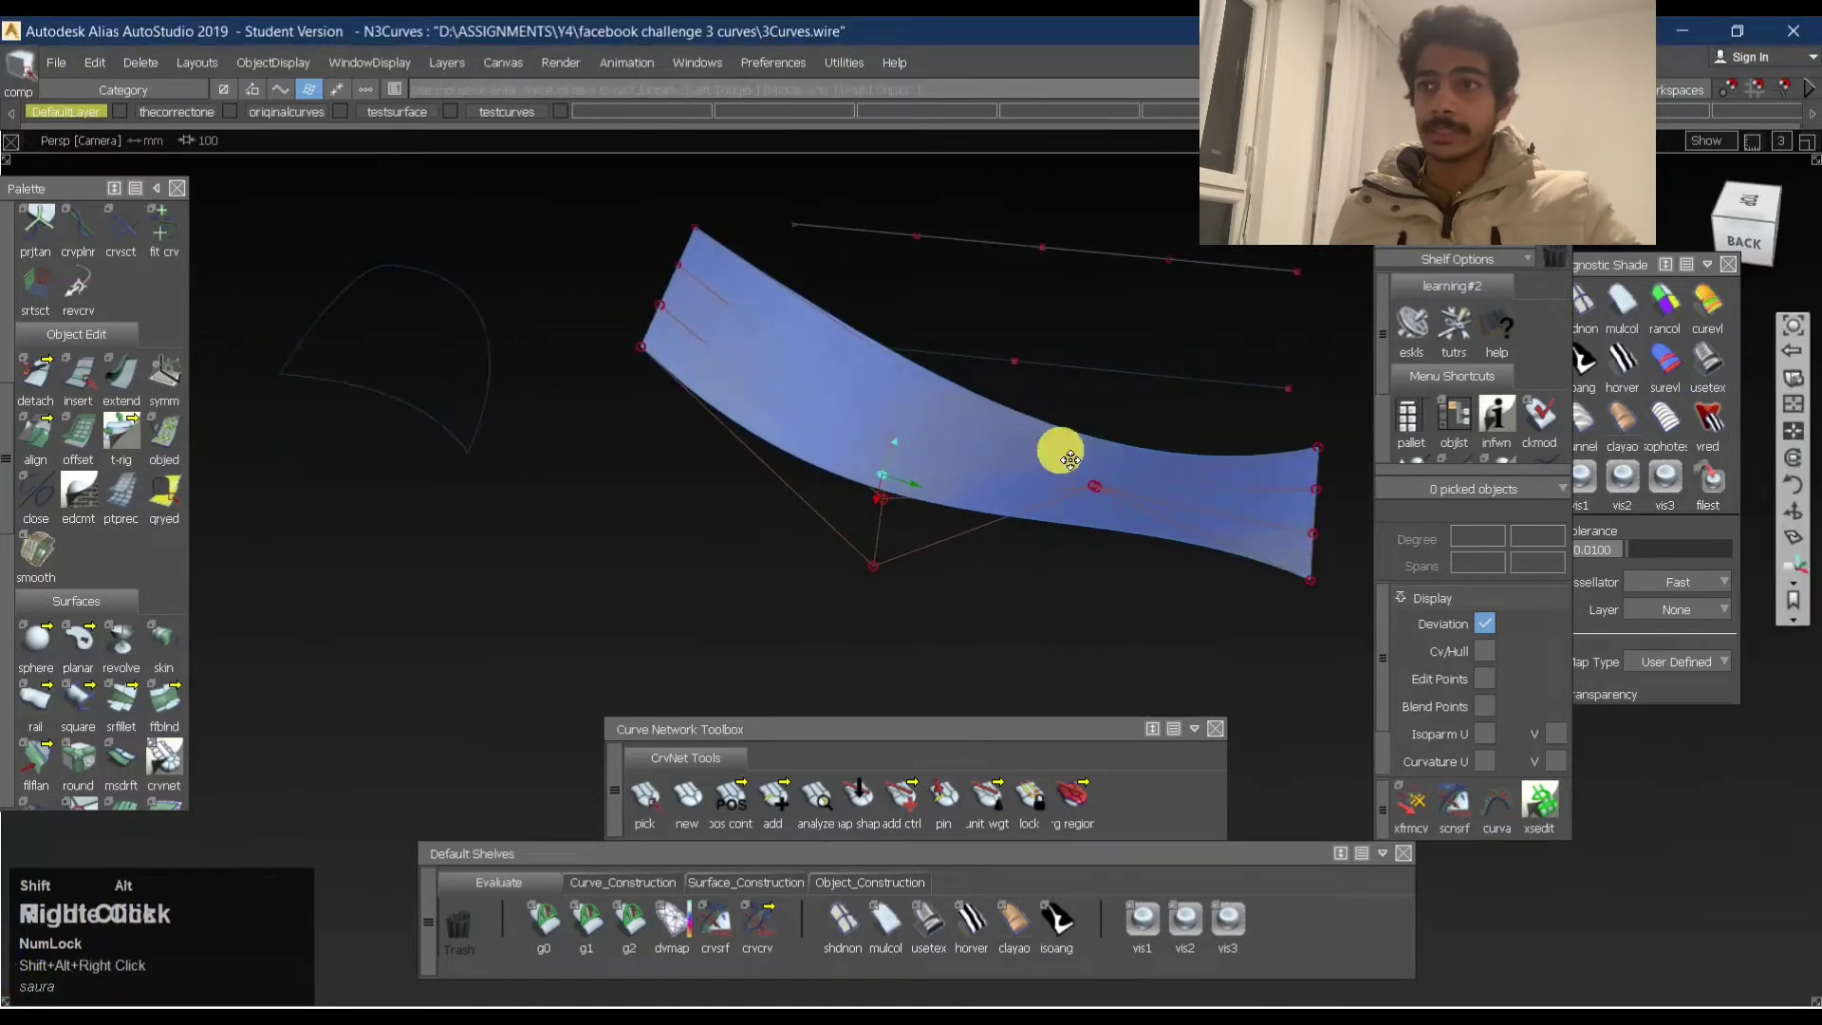
left_click_drag(1066, 447, 1090, 528, "alt+shift")
middle_click_drag(1090, 529, 1053, 452, "alt+shift")
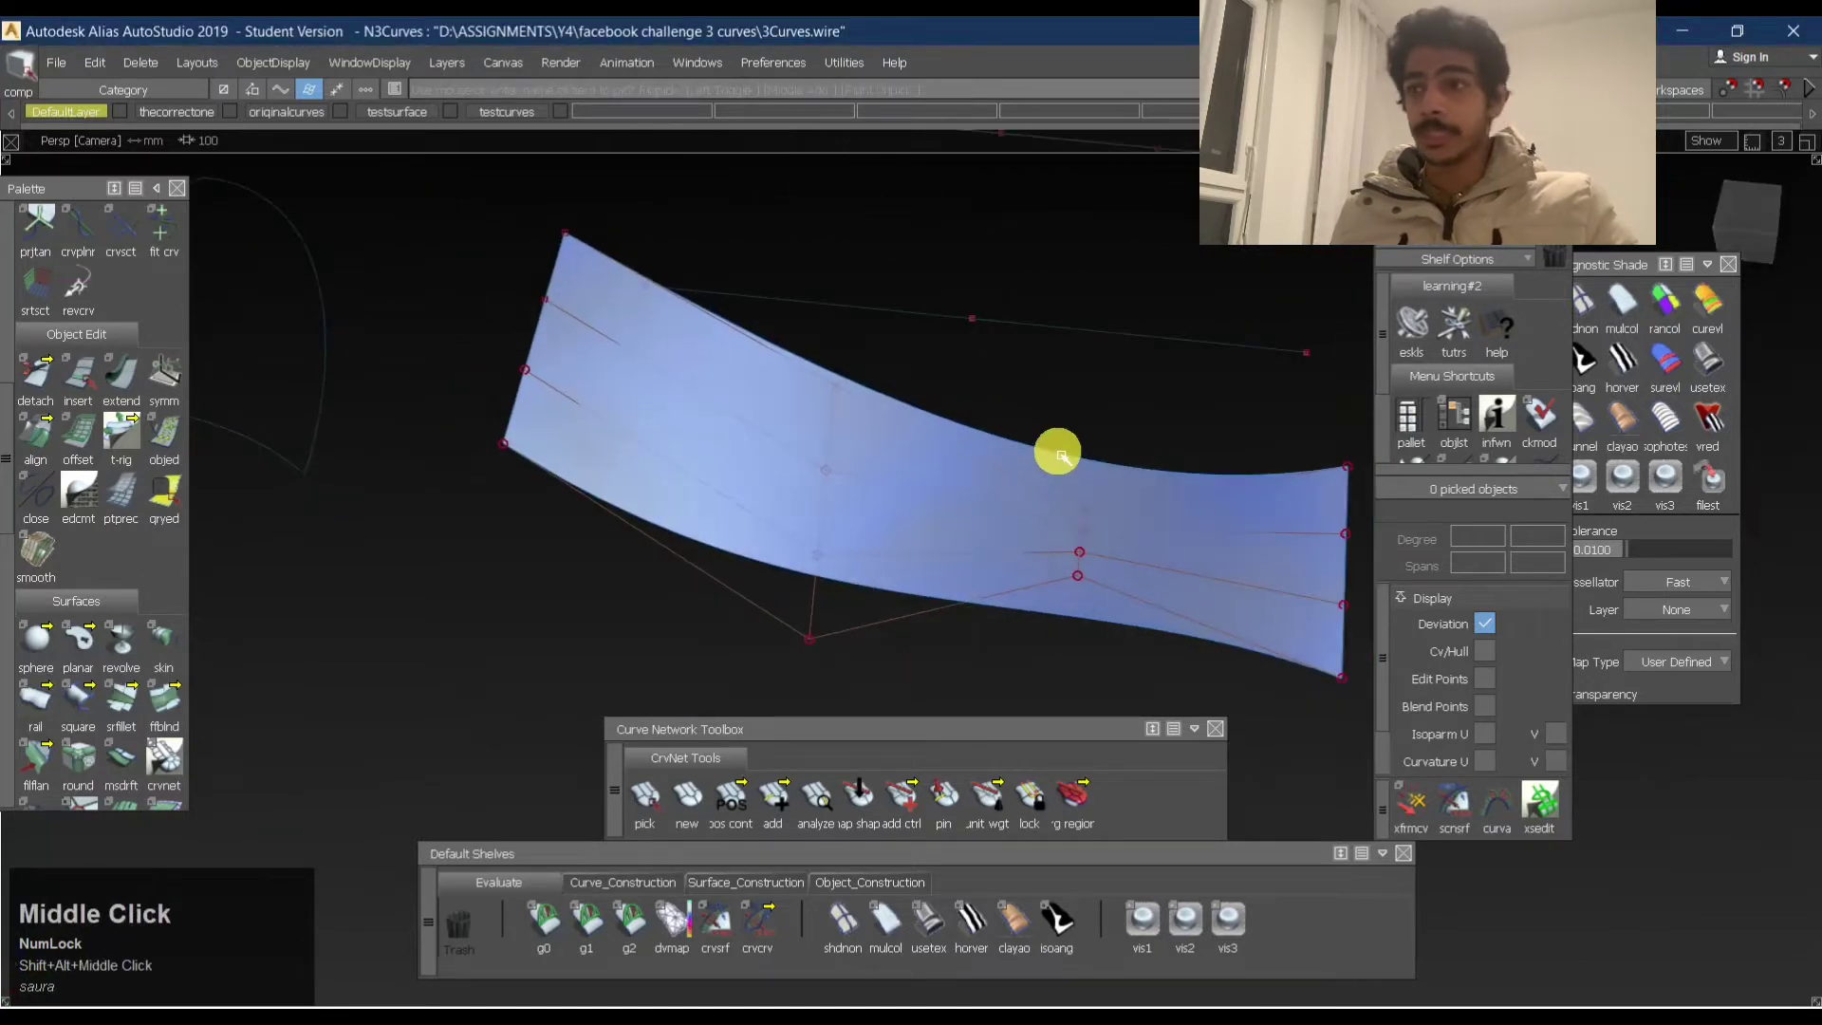
Detach the curved surface across its width at about the middle of its length.
left_click(831, 881)
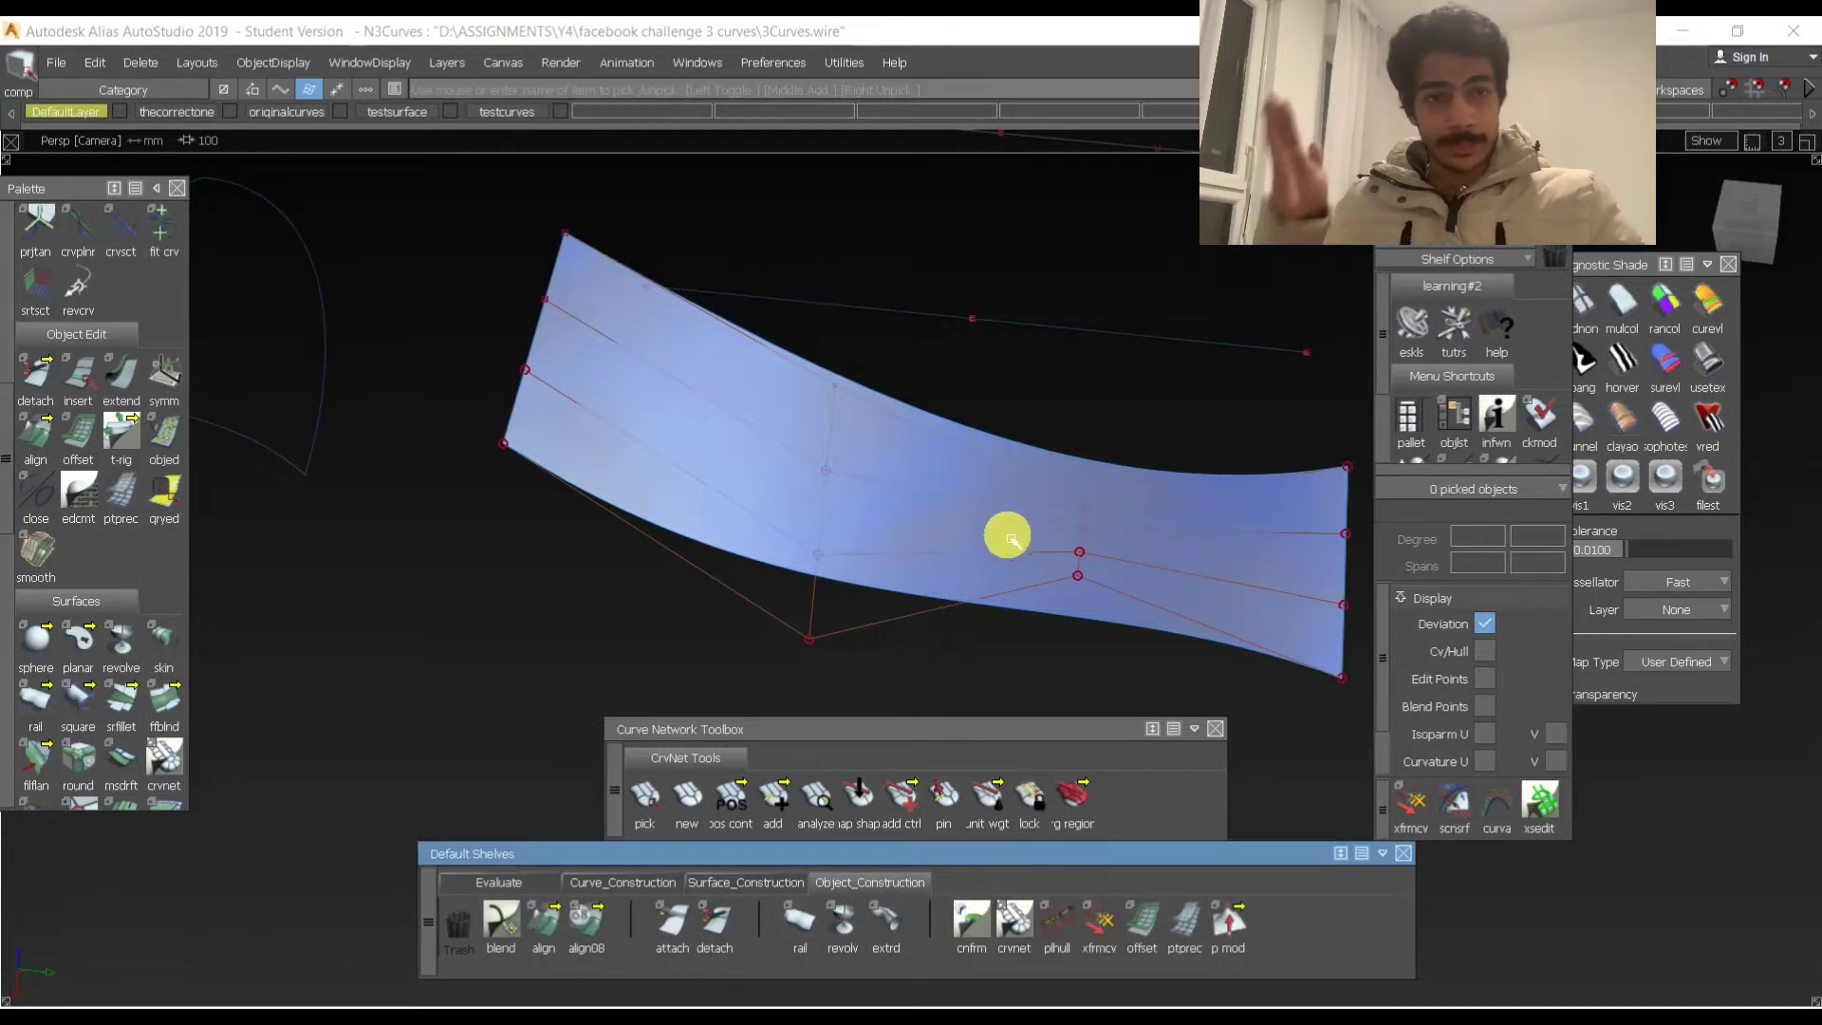
left_click(718, 921)
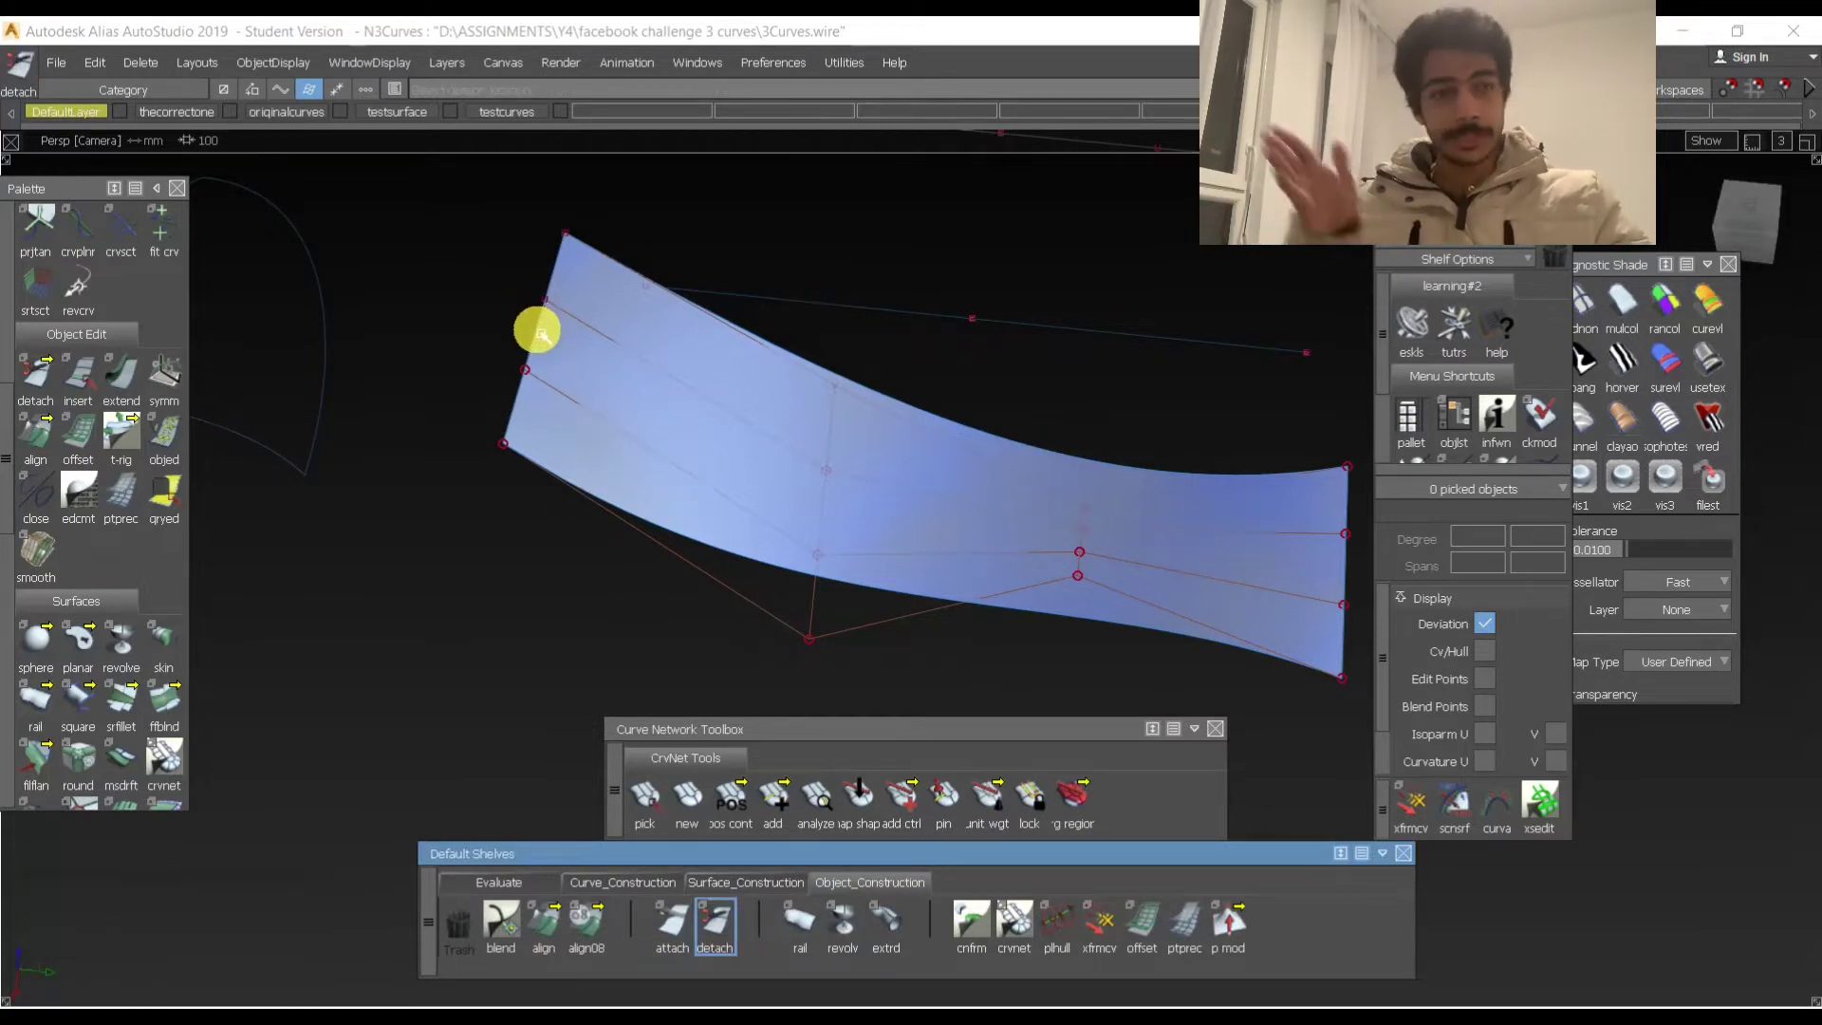
left_click(537, 331)
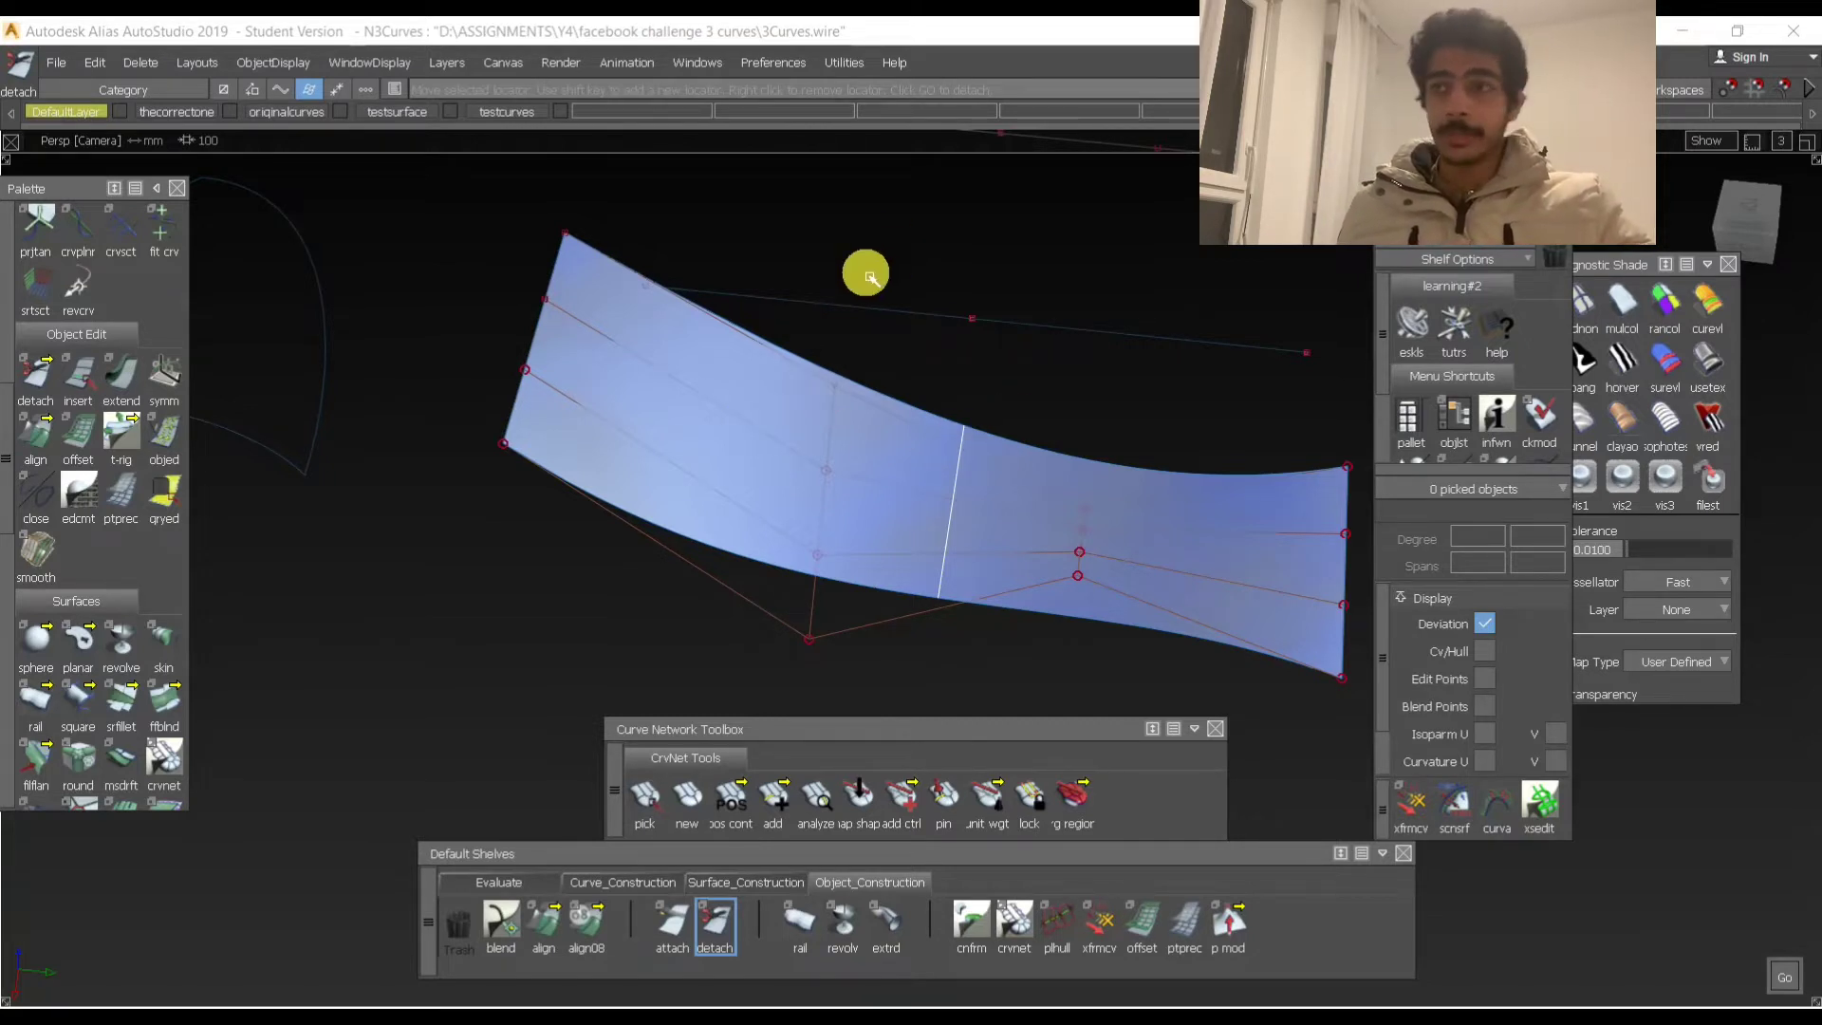
key("space")
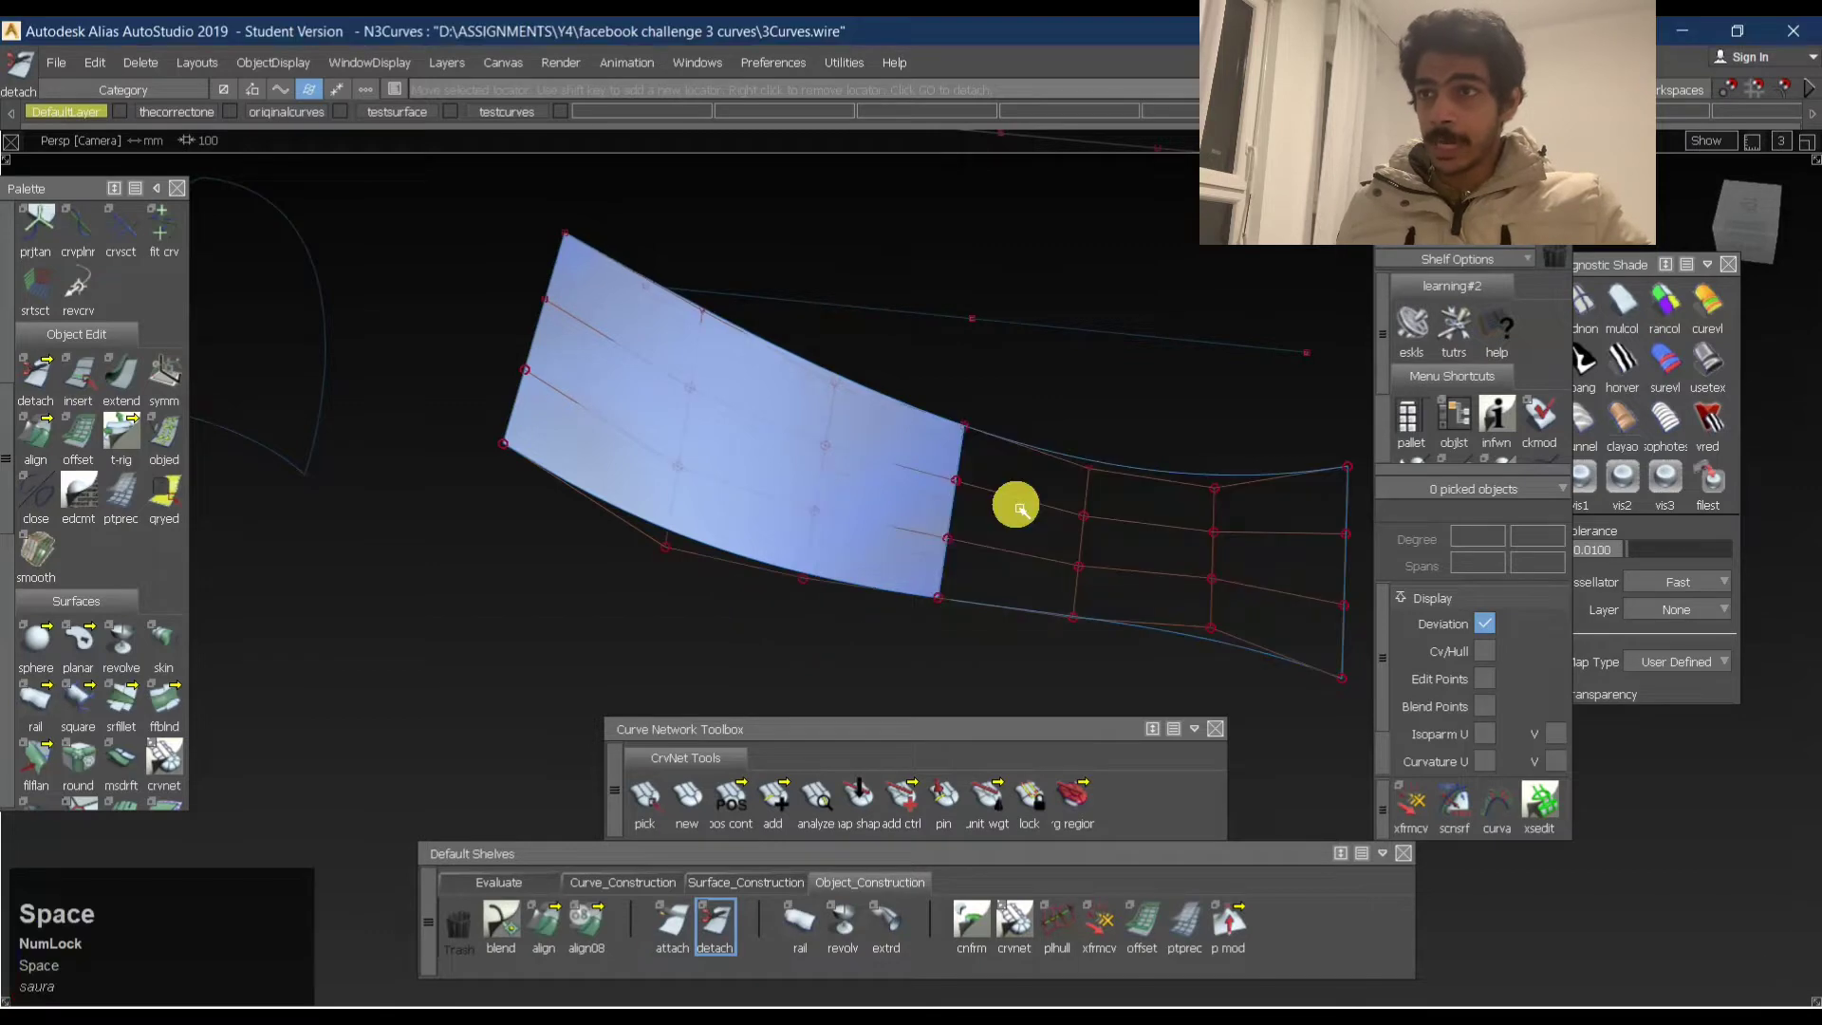
Pick both halves of the detached surface and orbit around them to inspect the split.
left_click_drag(1018, 579, 1049, 447, "ctrl+shift")
left_click(1240, 481, "shift")
left_click(915, 508, "shift")
right_click_drag(1030, 406, 845, 519, "ctrl+shift")
left_click_drag(846, 518, 1044, 665, "alt+shift")
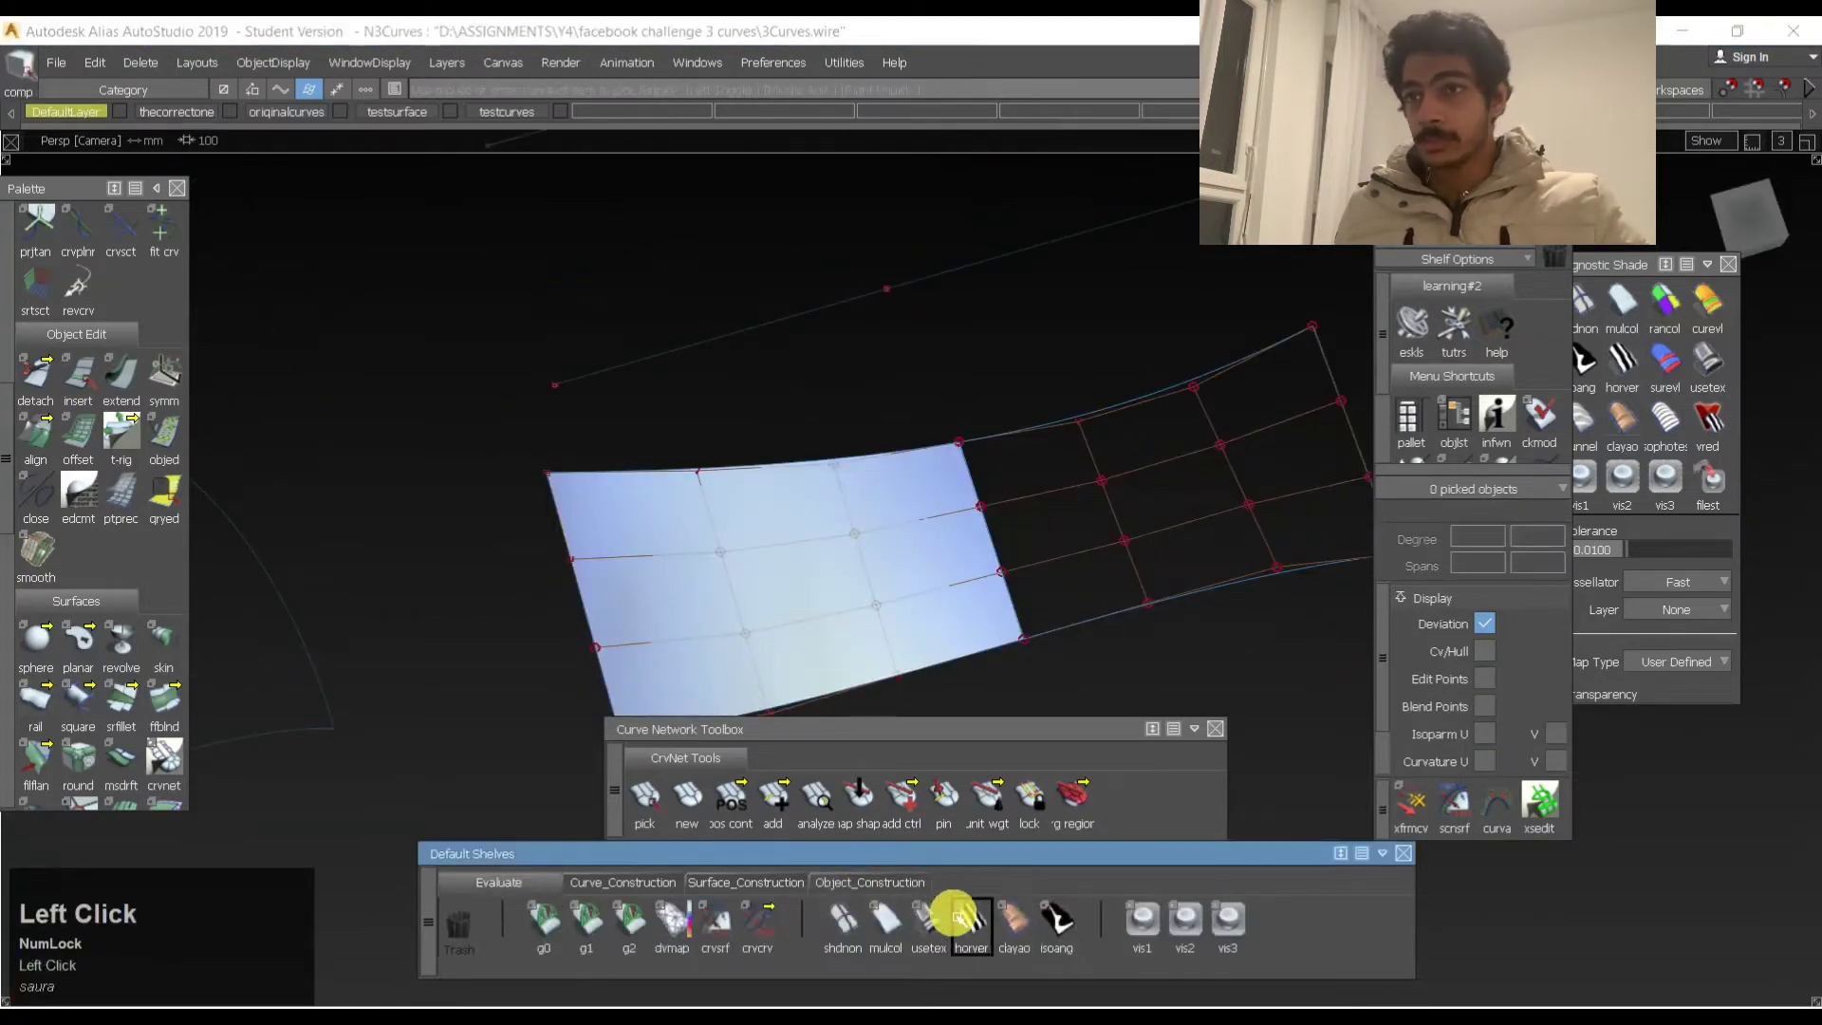
Compare the stripe shading across the seam between both surface halves, and restore the User Defined texture shading.
left_click(964, 916)
mouse_move(1070, 541)
left_mouse_down("alt+shift")
mouse_move(972, 471)
mouse_move(960, 496)
left_mouse_up("alt+shift")
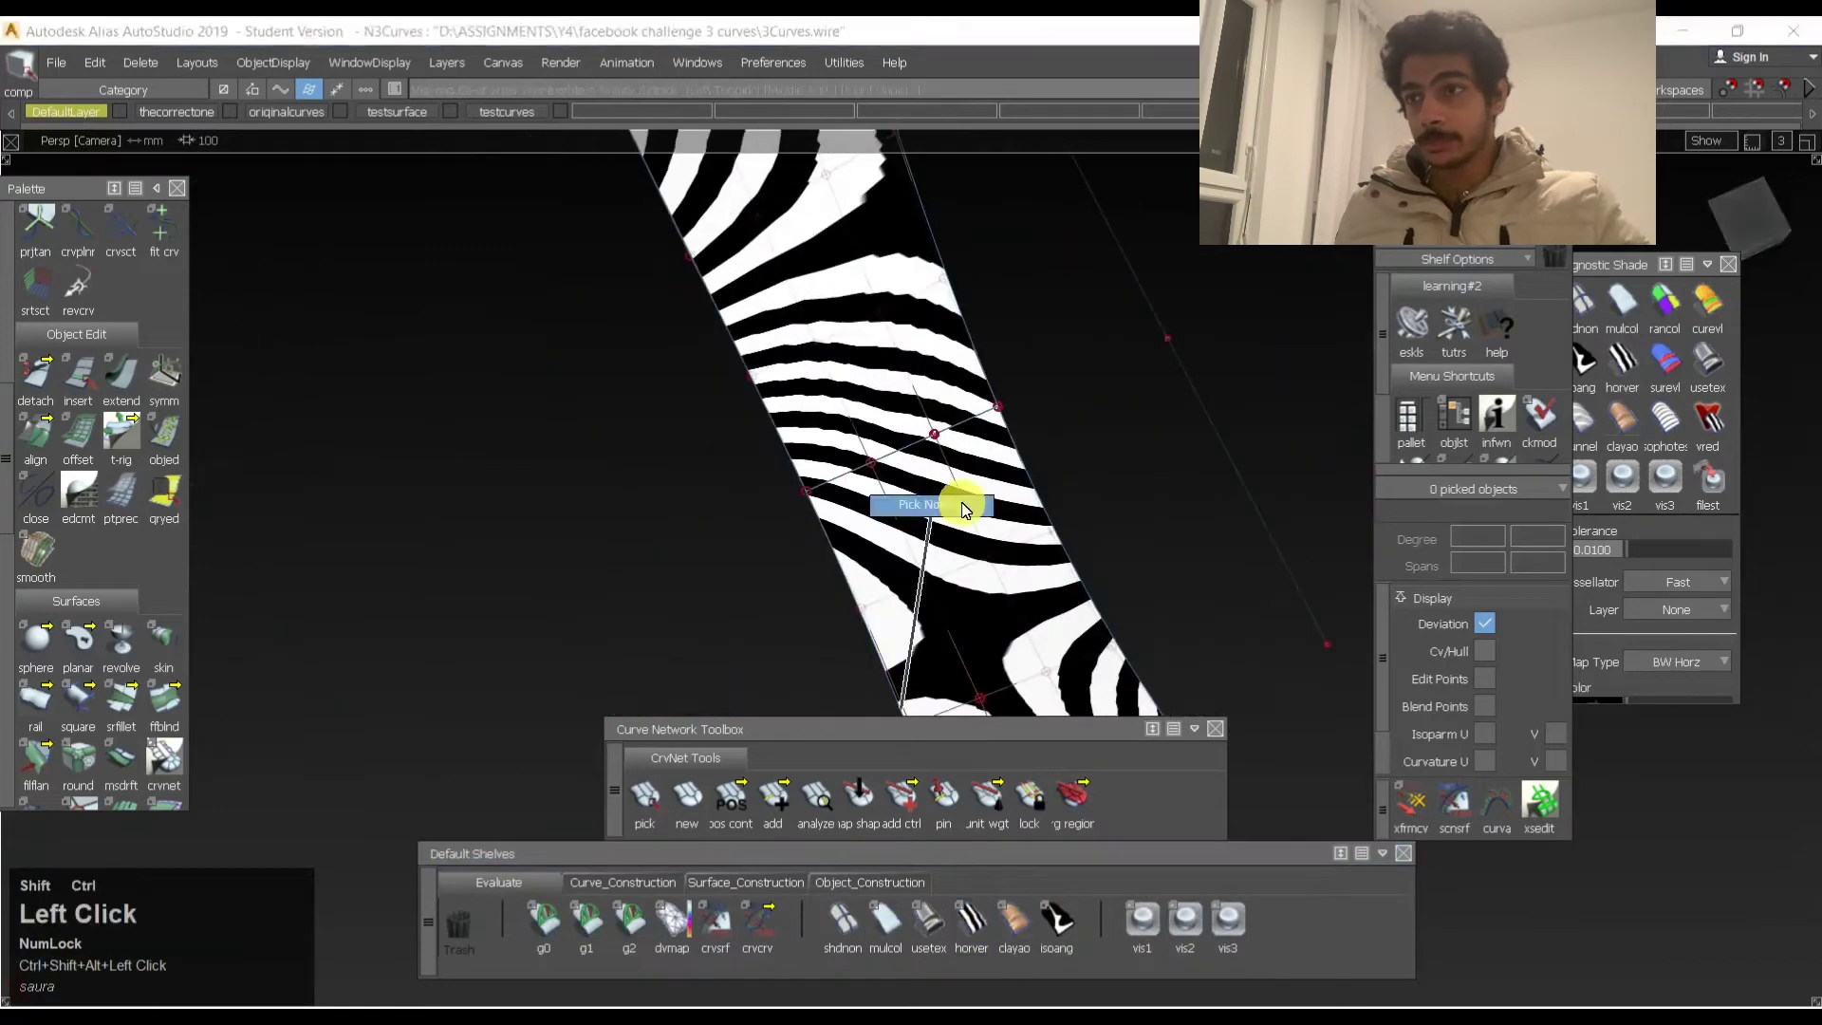
left_click(930, 919)
mouse_move(1090, 582)
left_mouse_down("alt+shift")
mouse_move(610, 338)
mouse_move(801, 582)
left_mouse_up("alt+shift")
Check G2 continuity along the shared edge of the two surface halves, and clear the check.
left_click(625, 925)
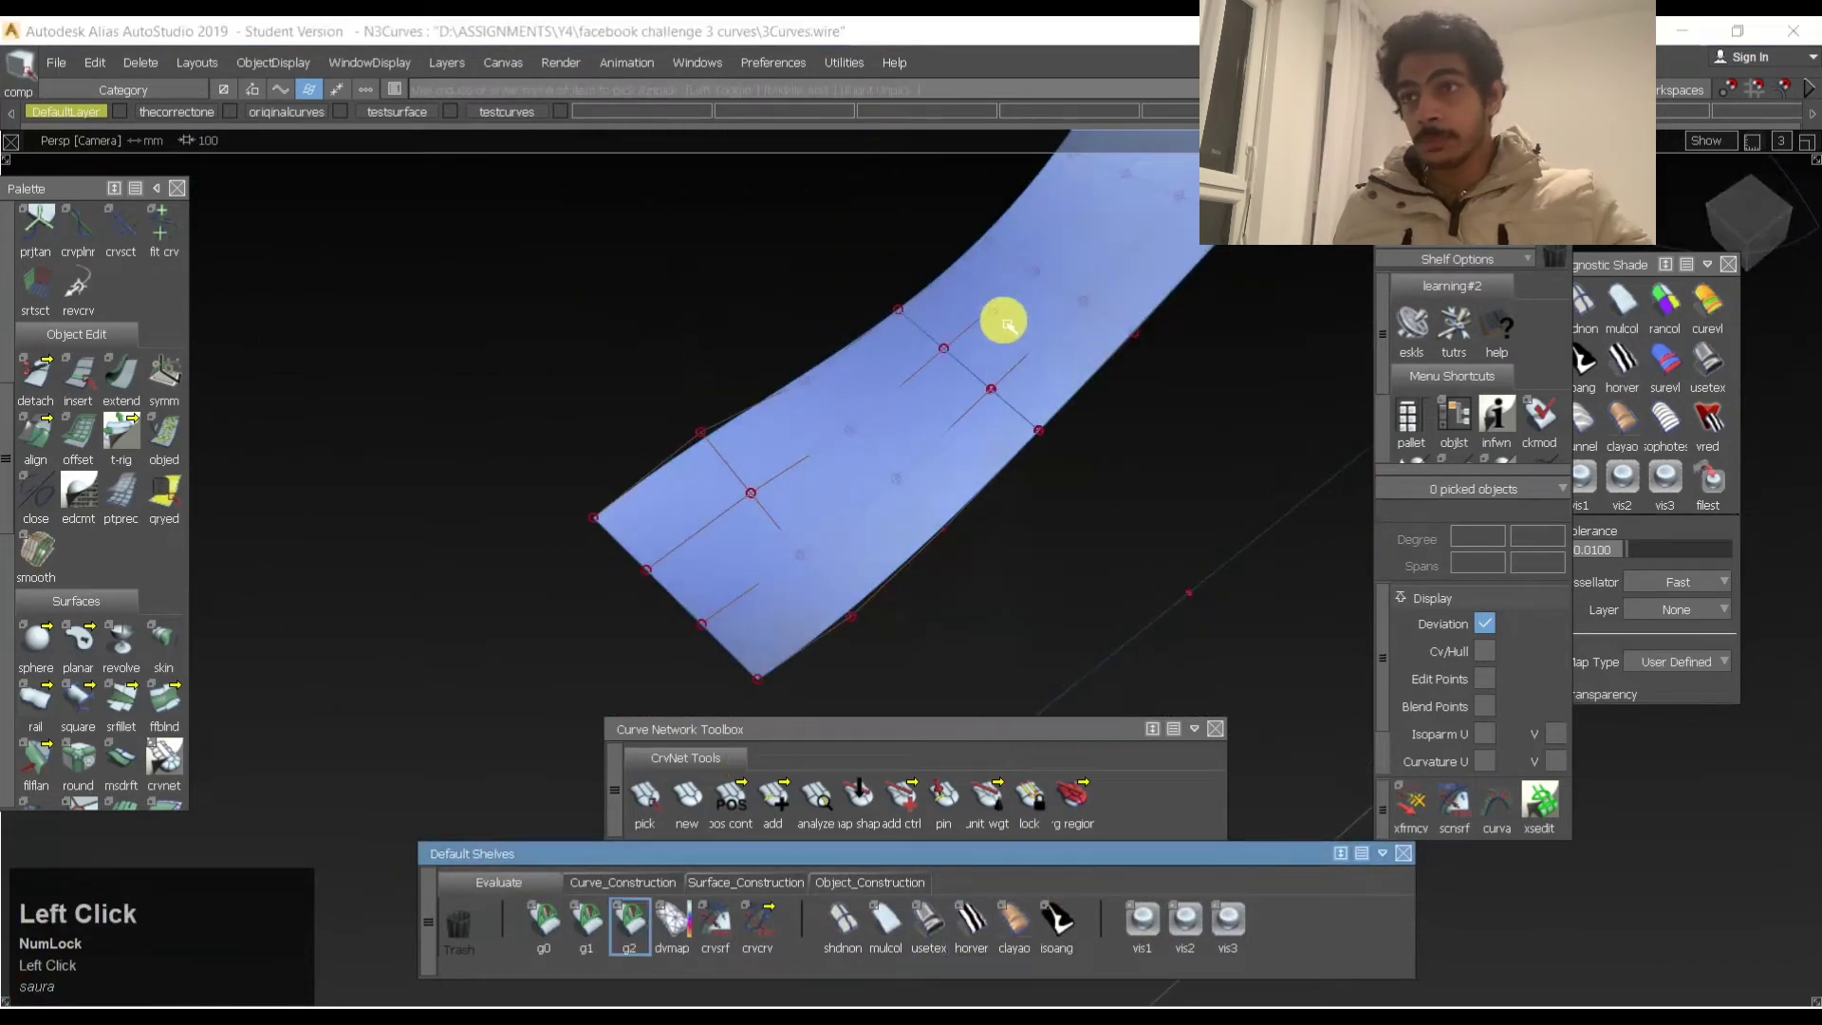
left_click(956, 357)
mouse_move(956, 358)
left_mouse_down("alt+shift")
mouse_move(977, 468)
mouse_move(1079, 335)
mouse_move(929, 358)
left_mouse_up("alt+shift")
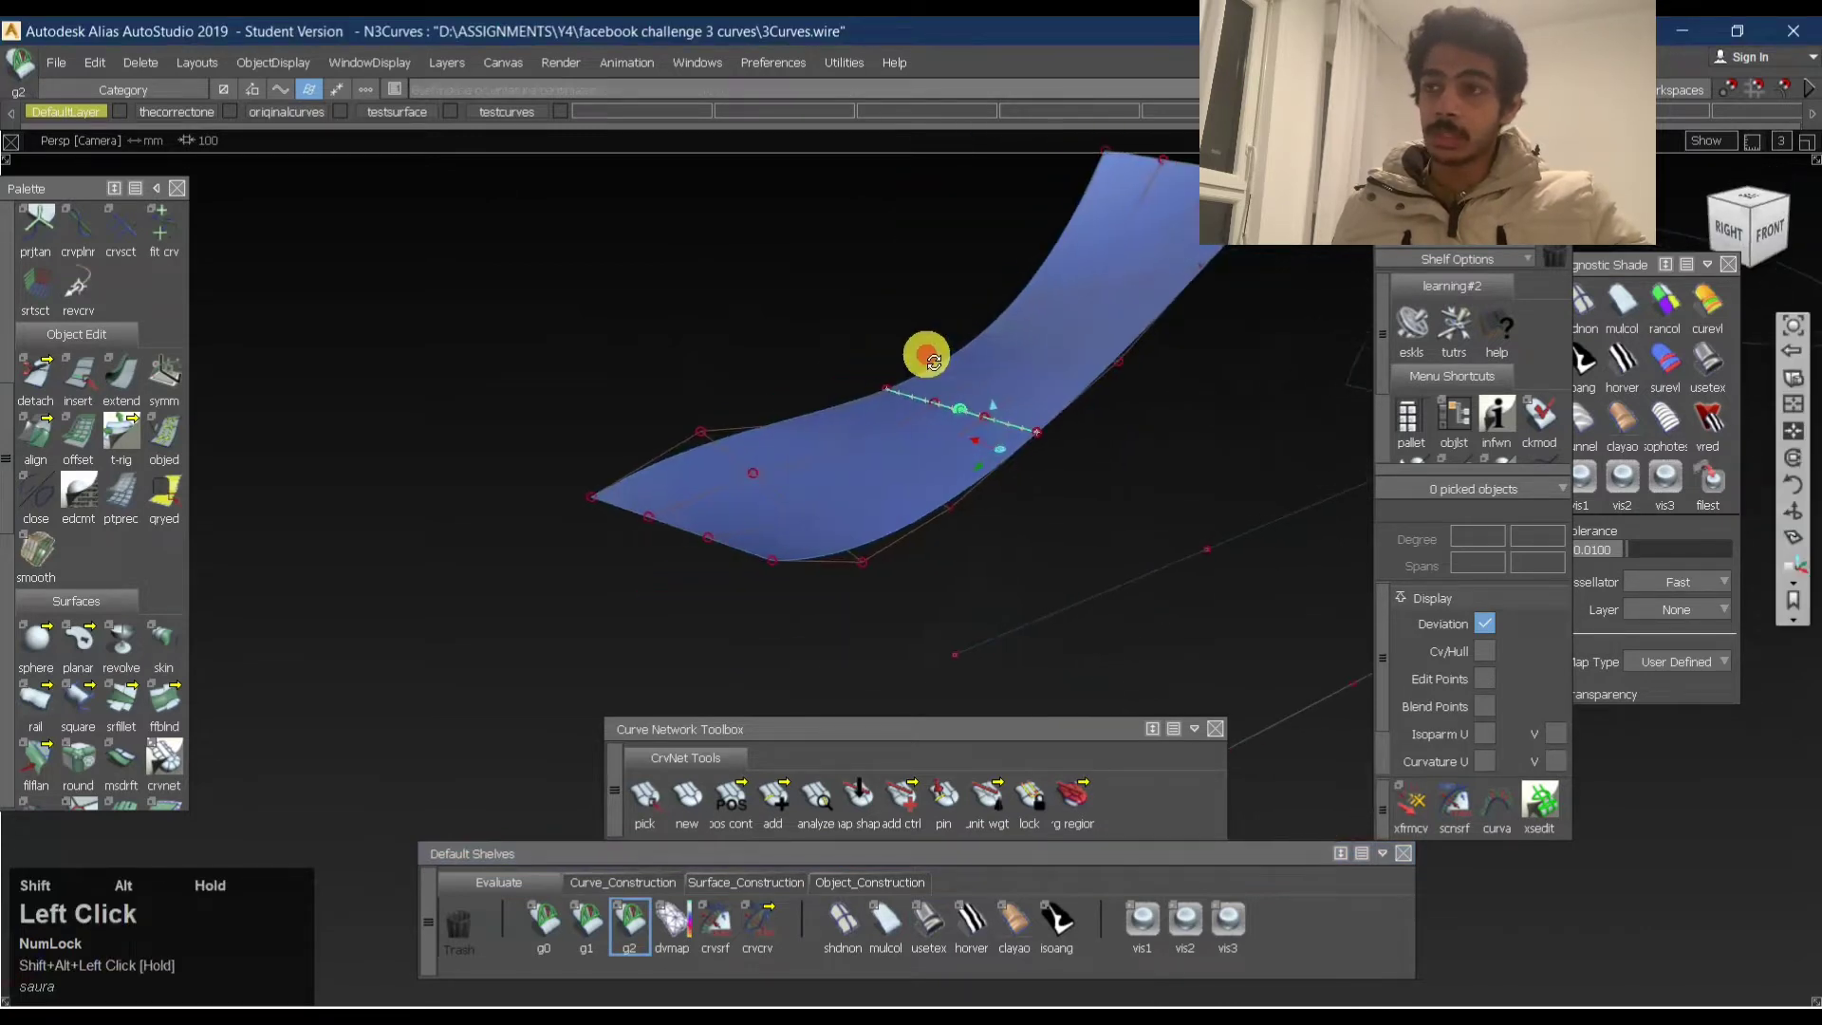
middle_click_drag(1167, 541, 918, 370, "ctrl+shift")
left_click(1119, 399, "ctrl+shift")
left_click_drag(1122, 394, 932, 340, "alt+shift")
left_click(710, 460, "ctrl+shift")
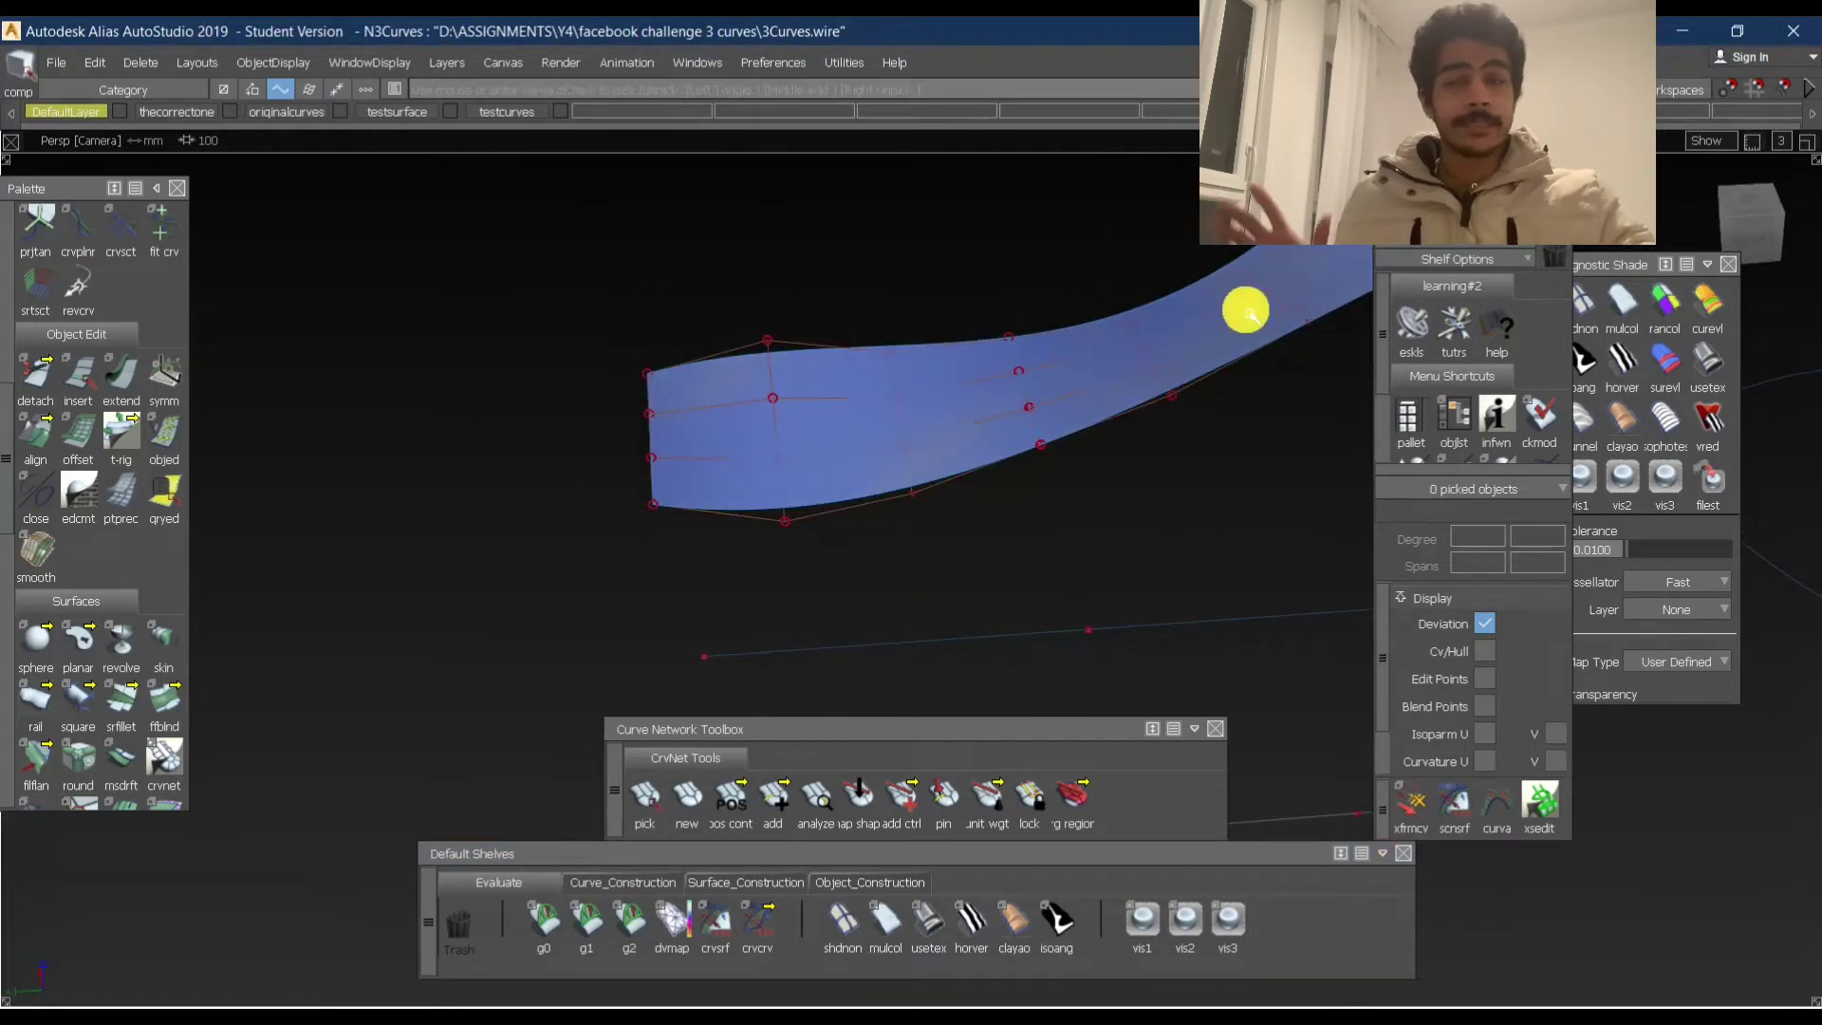
Delete both halves of the detached surface.
left_click_drag(801, 451, 1143, 371, "alt+shift")
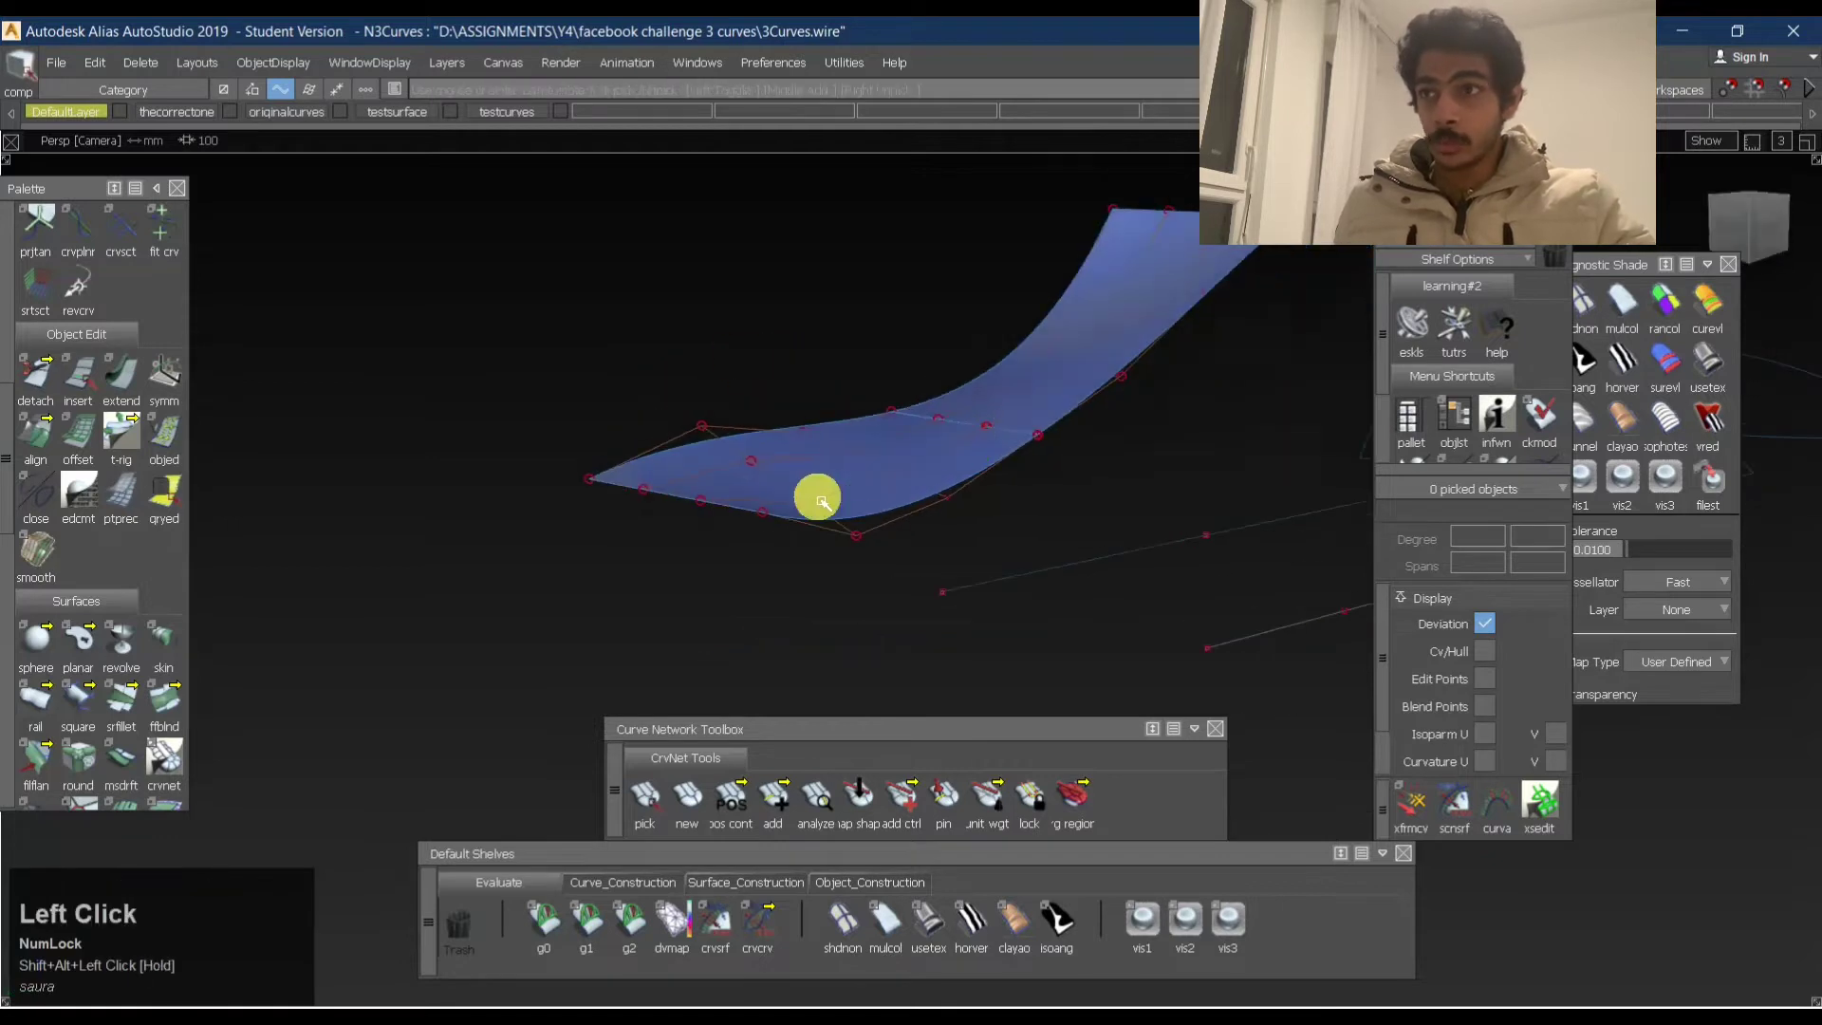
left_click_drag(719, 466, 718, 412, "alt+shift")
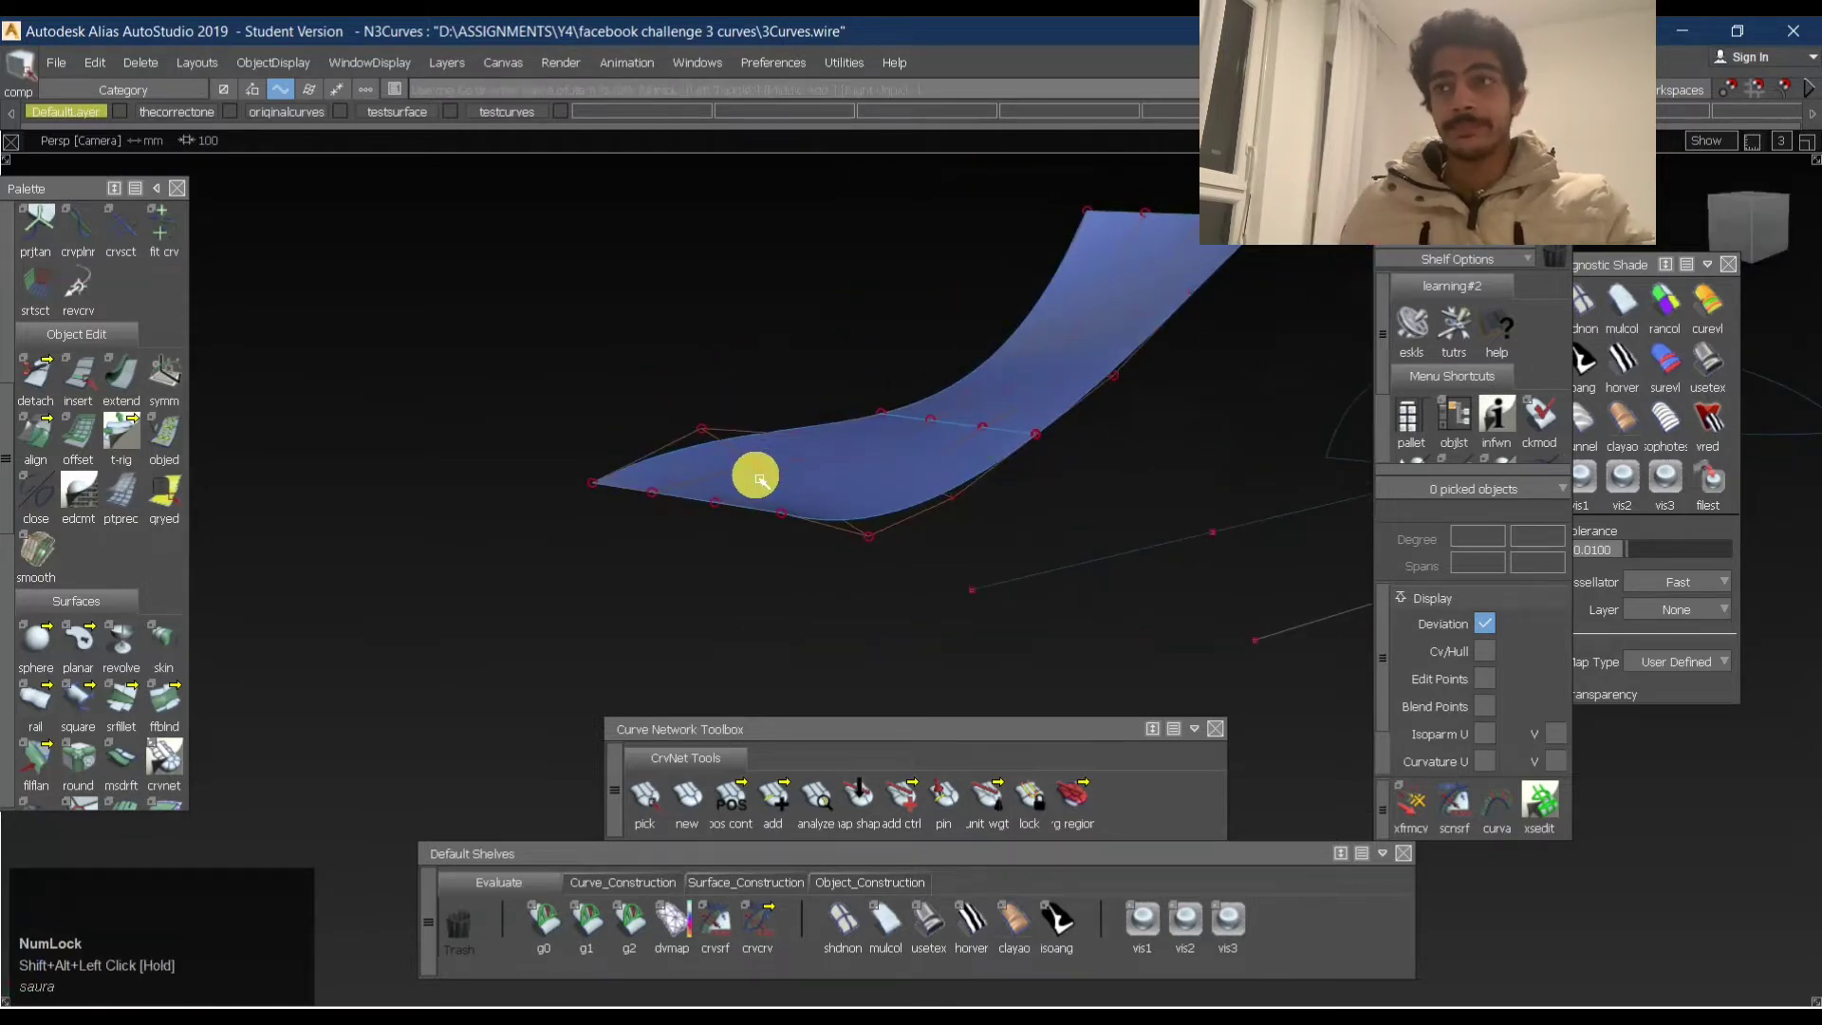
left_click_drag(968, 423, 832, 439, "alt+shift")
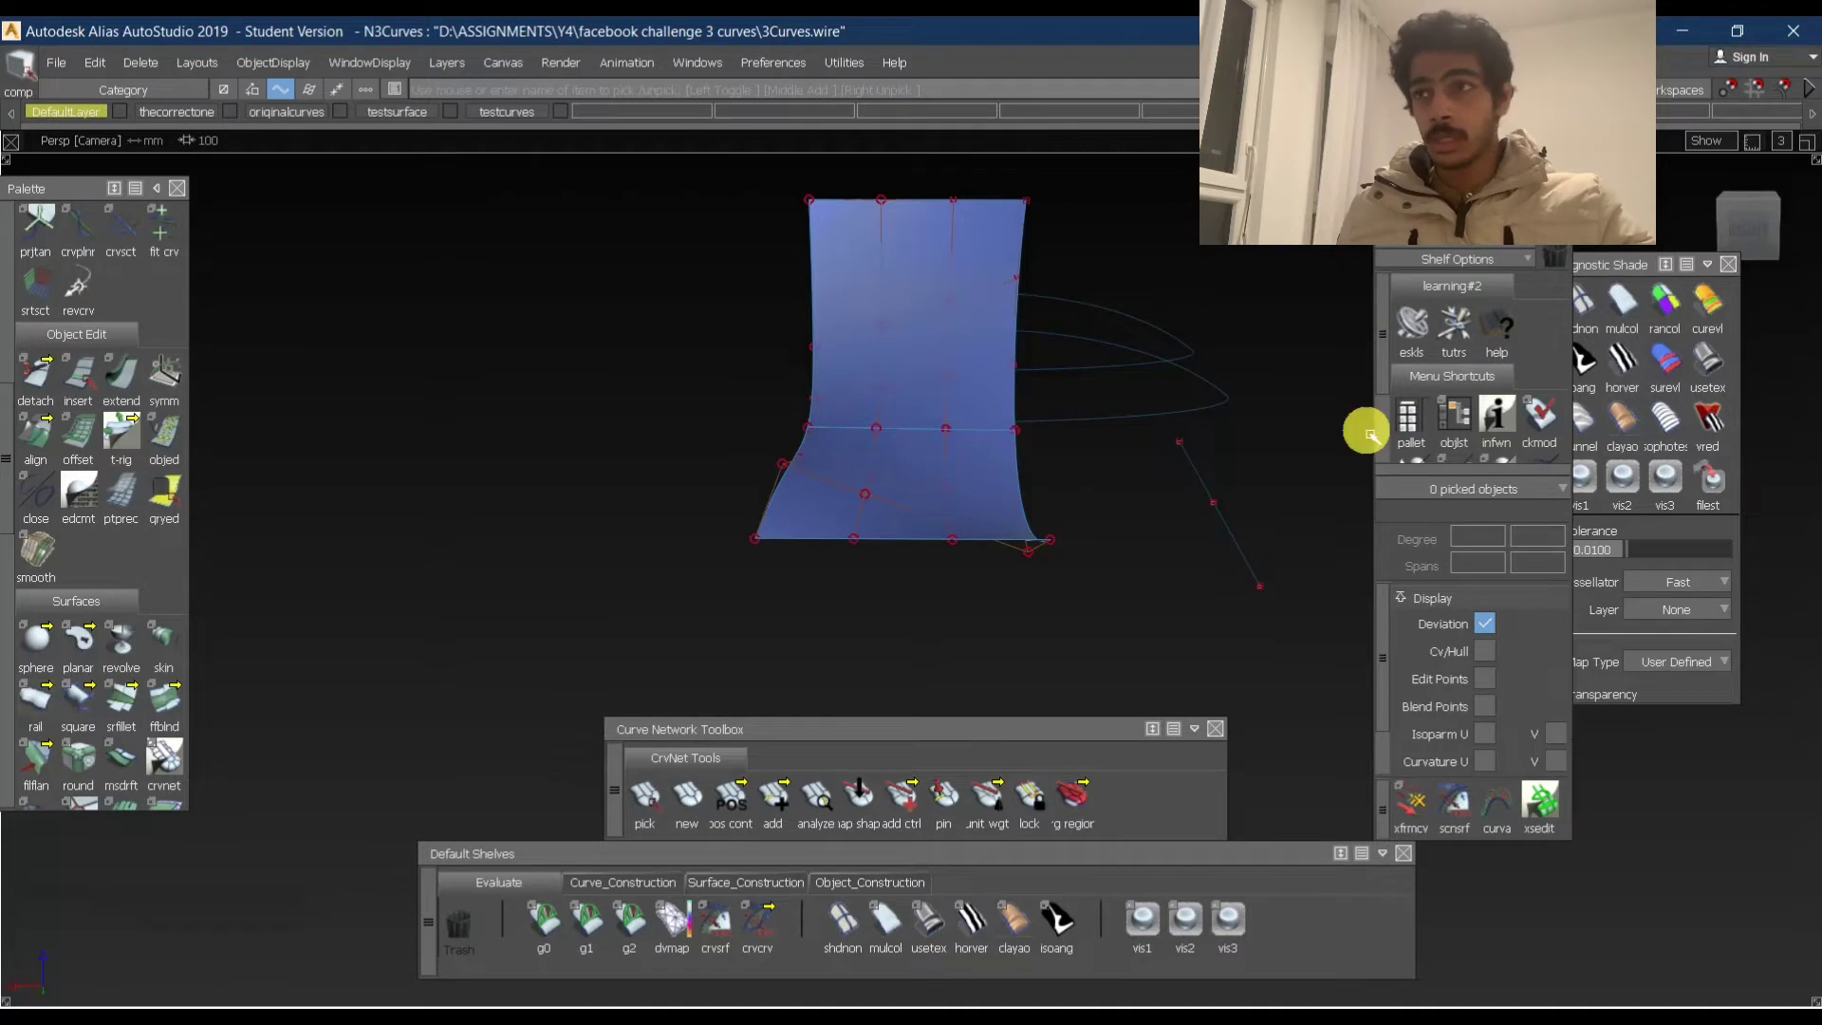
left_click(903, 418)
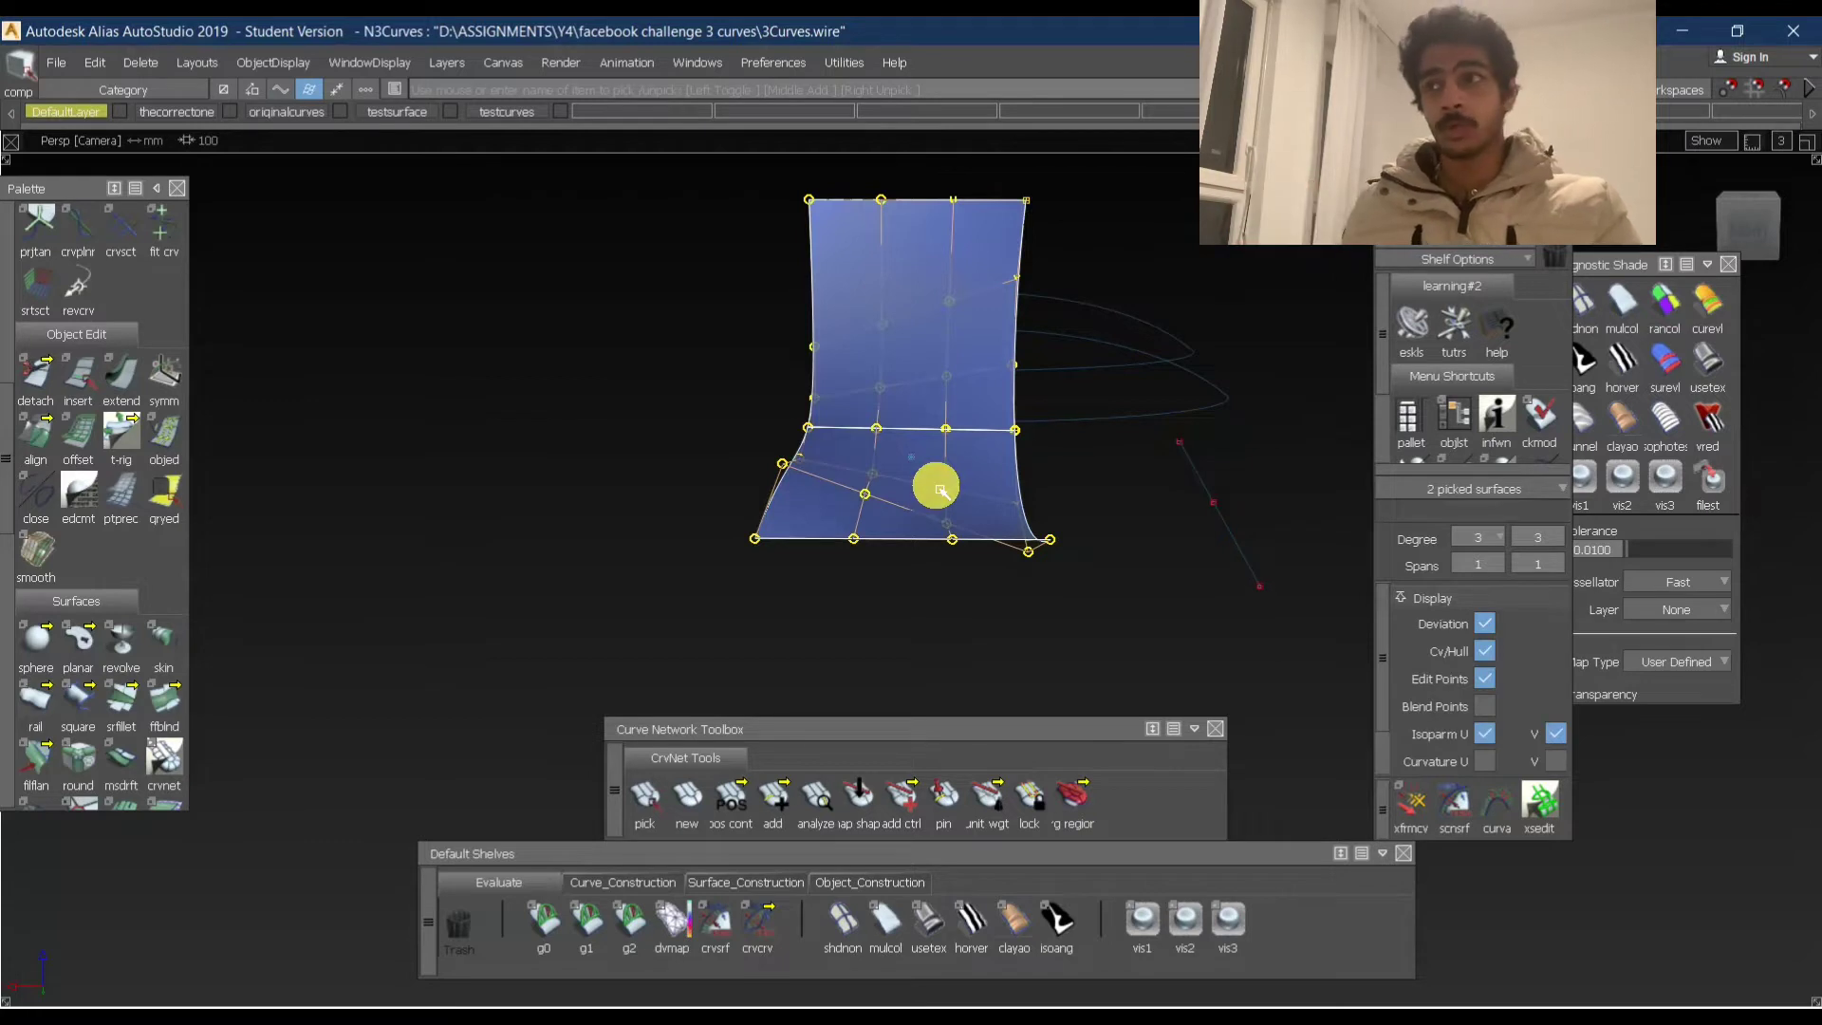
key("Delete")
key("Return")
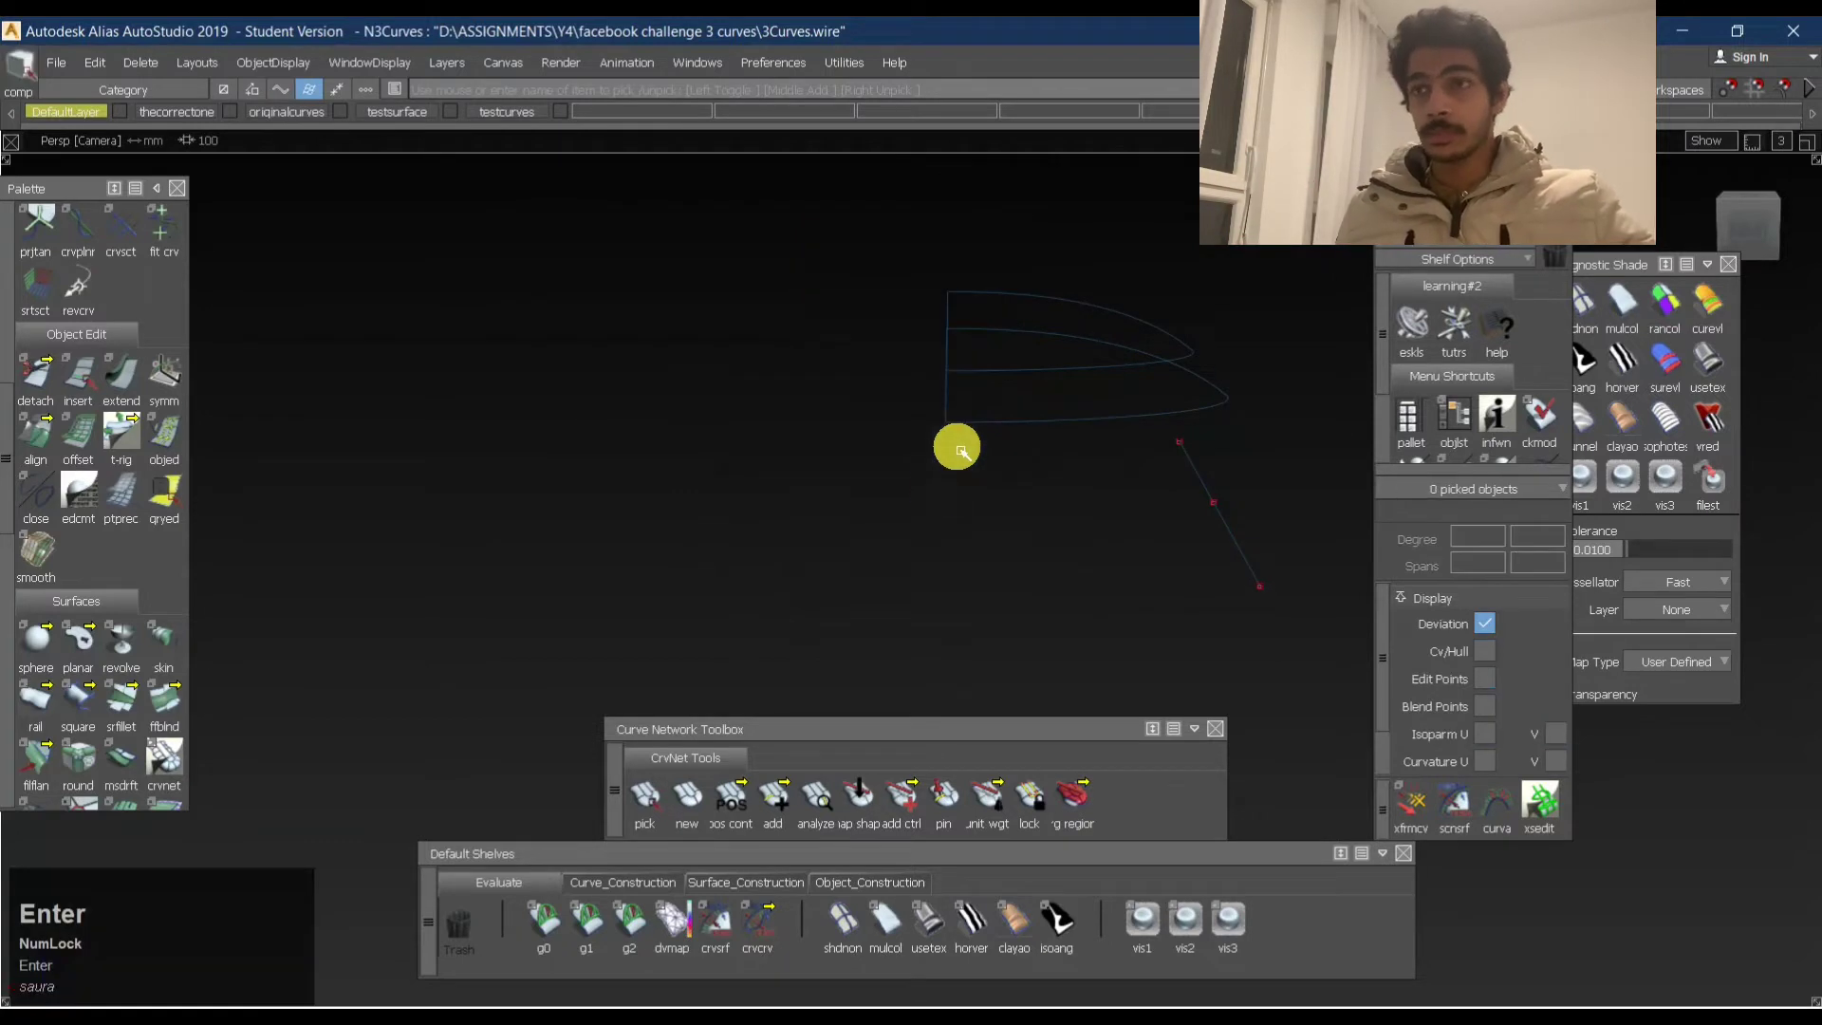
Delete the four detached segments of the two straight lines.
left_click_drag(1017, 548, 1034, 389, "ctrl+shift")
right_click_drag(1131, 562, 1124, 562, "alt+shift")
middle_click_drag(1123, 561, 951, 560, "alt+shift")
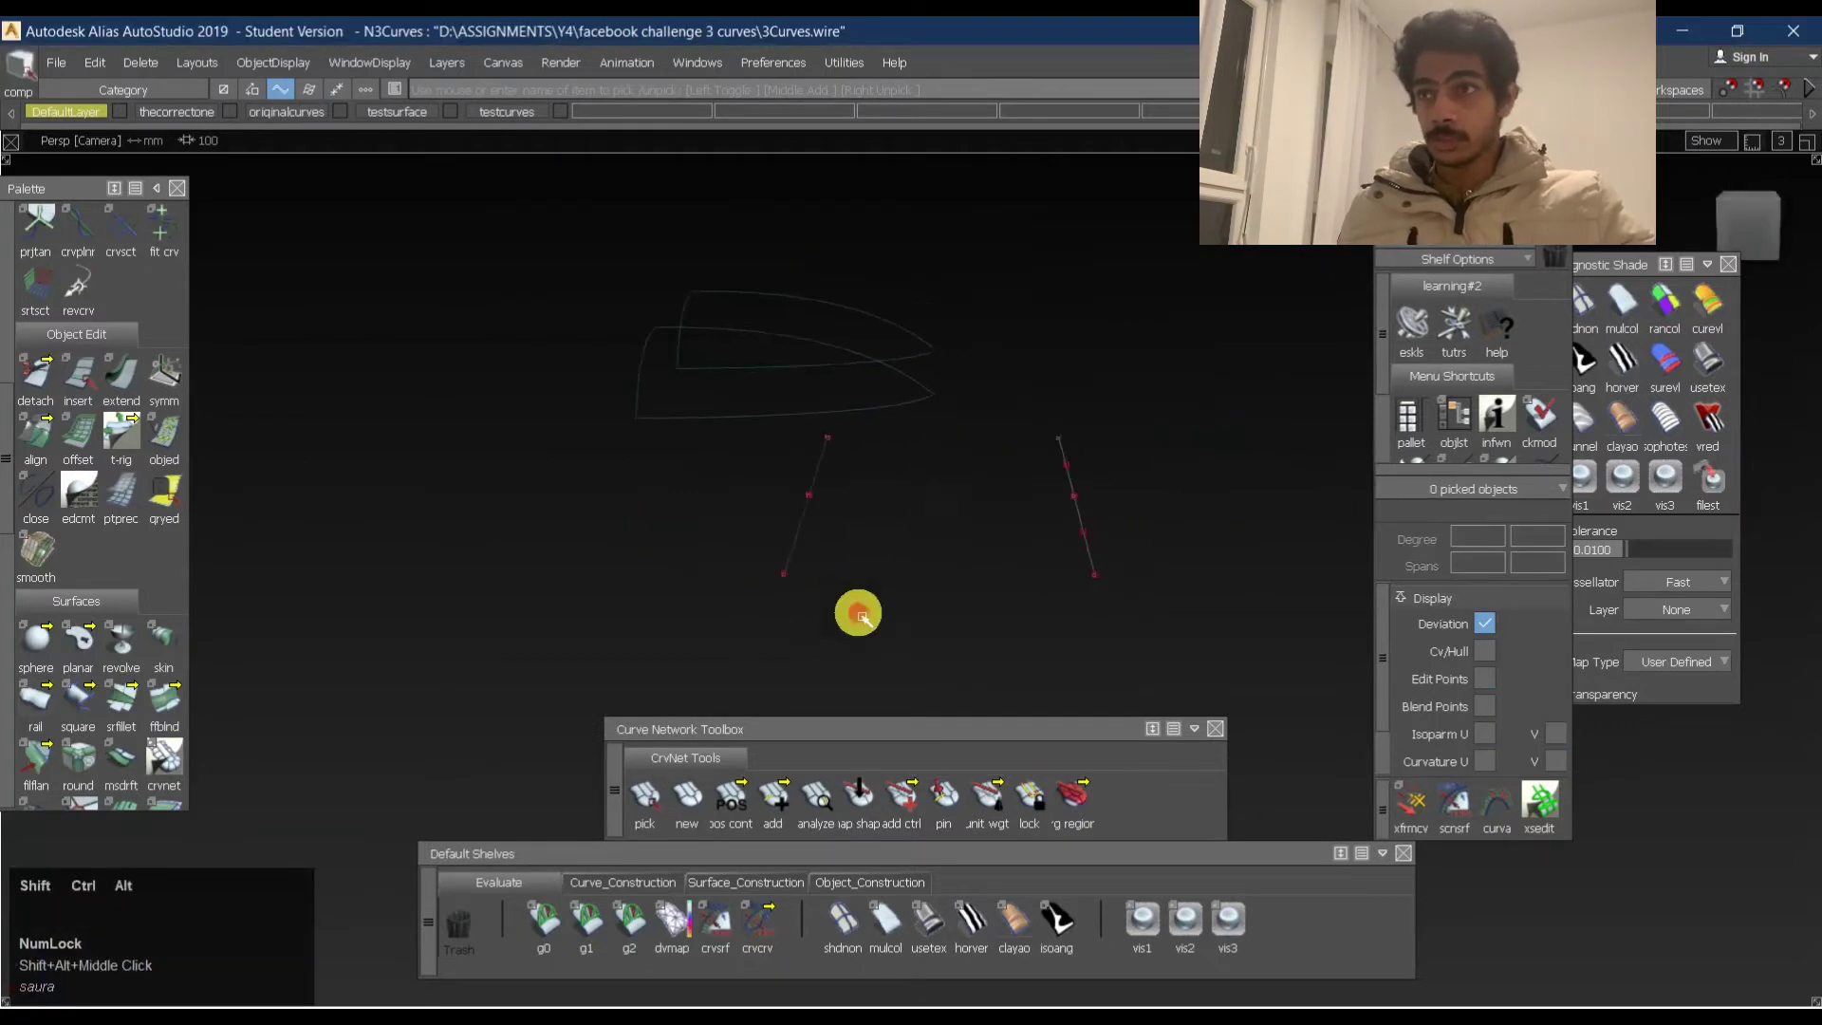
left_click_drag(858, 612, 781, 482, "ctrl+shift")
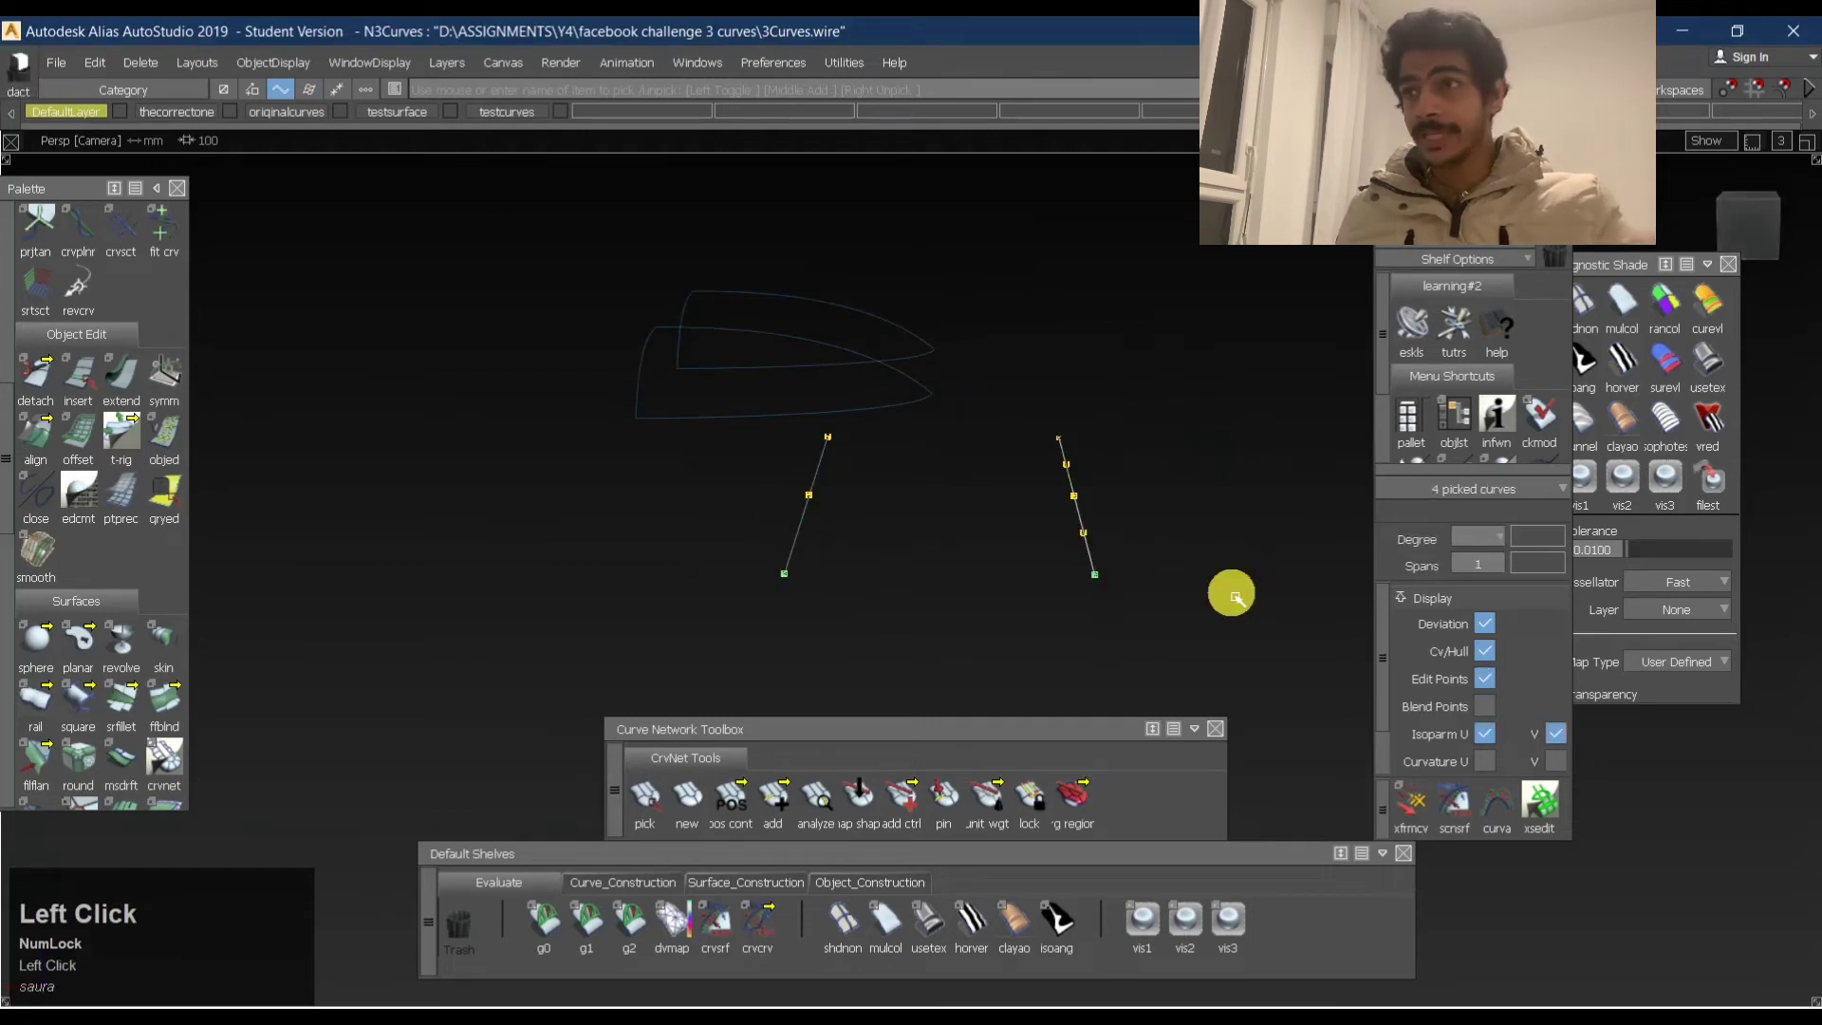
key("Delete")
key("Return")
Examine the nearer three-sided curve outline up close.
left_click_drag(1232, 593, 814, 477, "alt+shift")
middle_click_drag(813, 476, 505, 662, "alt+shift")
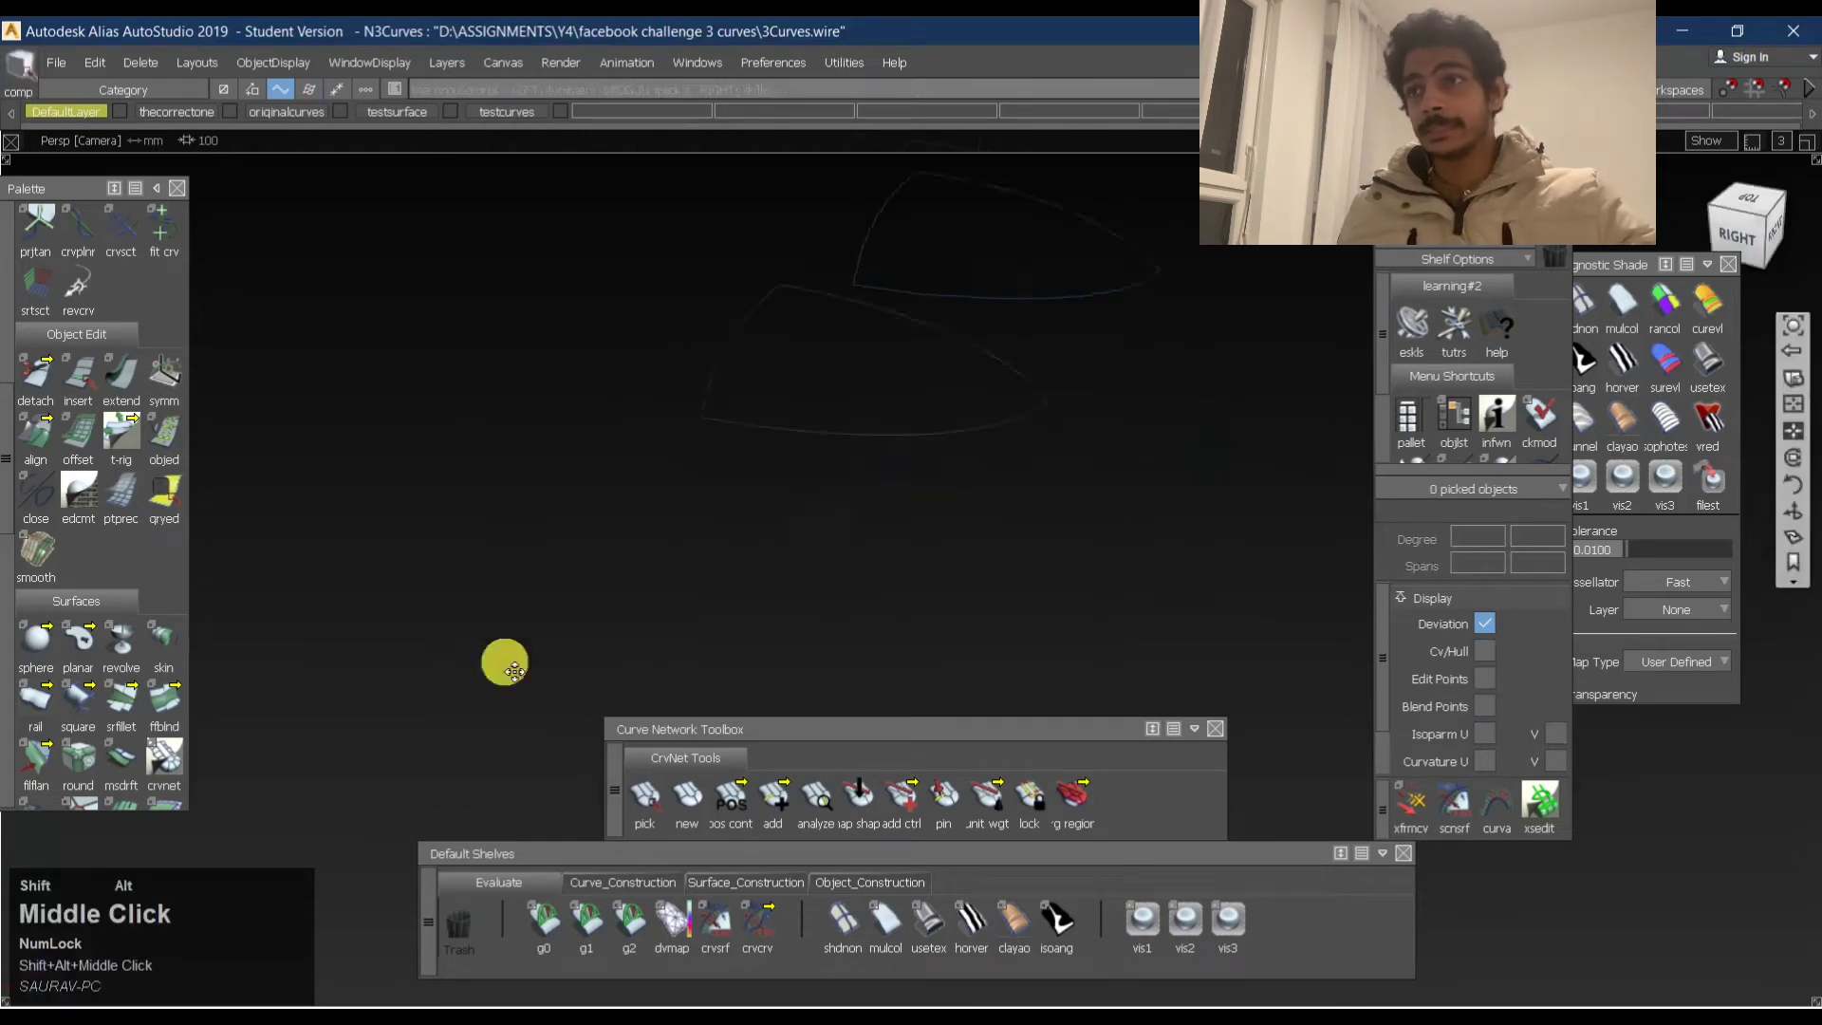
left_click(913, 427, "alt+shift")
right_click_drag(915, 427, 974, 406, "alt+shift")
left_click_drag(765, 429, 661, 428, "alt+shift")
middle_click_drag(860, 407, 965, 497, "alt+shift")
left_click_drag(838, 598, 861, 390, "ctrl+shift")
middle_click_drag(915, 435, 990, 405, "alt+shift")
left_click_drag(934, 553, 953, 387, "ctrl+shift")
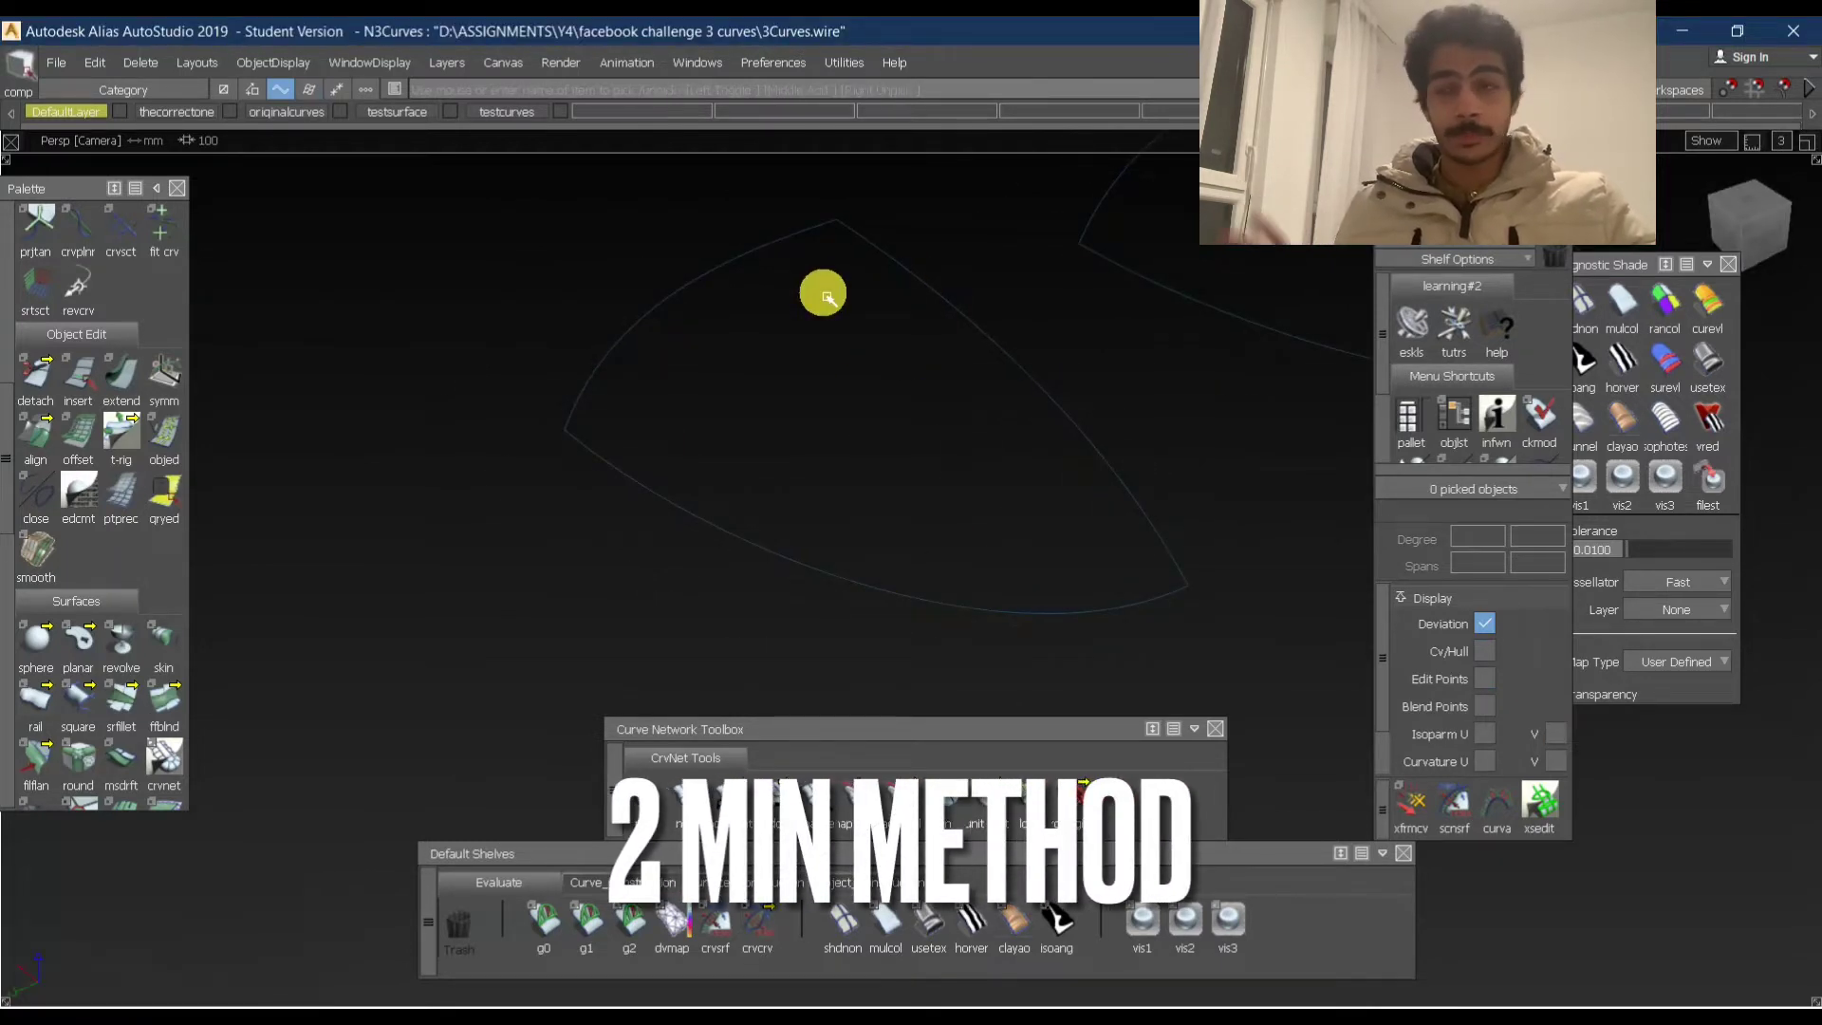
Pick the curves of the nearer three-sided outline and display their control vertices and hulls.
left_click_drag(898, 578, 898, 452, "ctrl+shift")
left_click_drag(936, 521, 881, 640)
left_click_drag(842, 425, 1050, 426)
left_click_drag(659, 256, 966, 286)
right_click_drag(884, 424, 716, 544, "ctrl+shift")
Try picking the second control vertex of the outline's long upper curve in top view, and clear the selection.
mouse_move(758, 423)
left_mouse_down("alt+shift")
mouse_move(1016, 534)
mouse_move(948, 521)
left_mouse_up("alt+shift")
mouse_move(833, 385)
left_mouse_down("ctrl+shift")
mouse_move(798, 419)
mouse_move(760, 550)
left_mouse_up("ctrl+shift")
left_click(727, 412, "shift")
left_click(1720, 256)
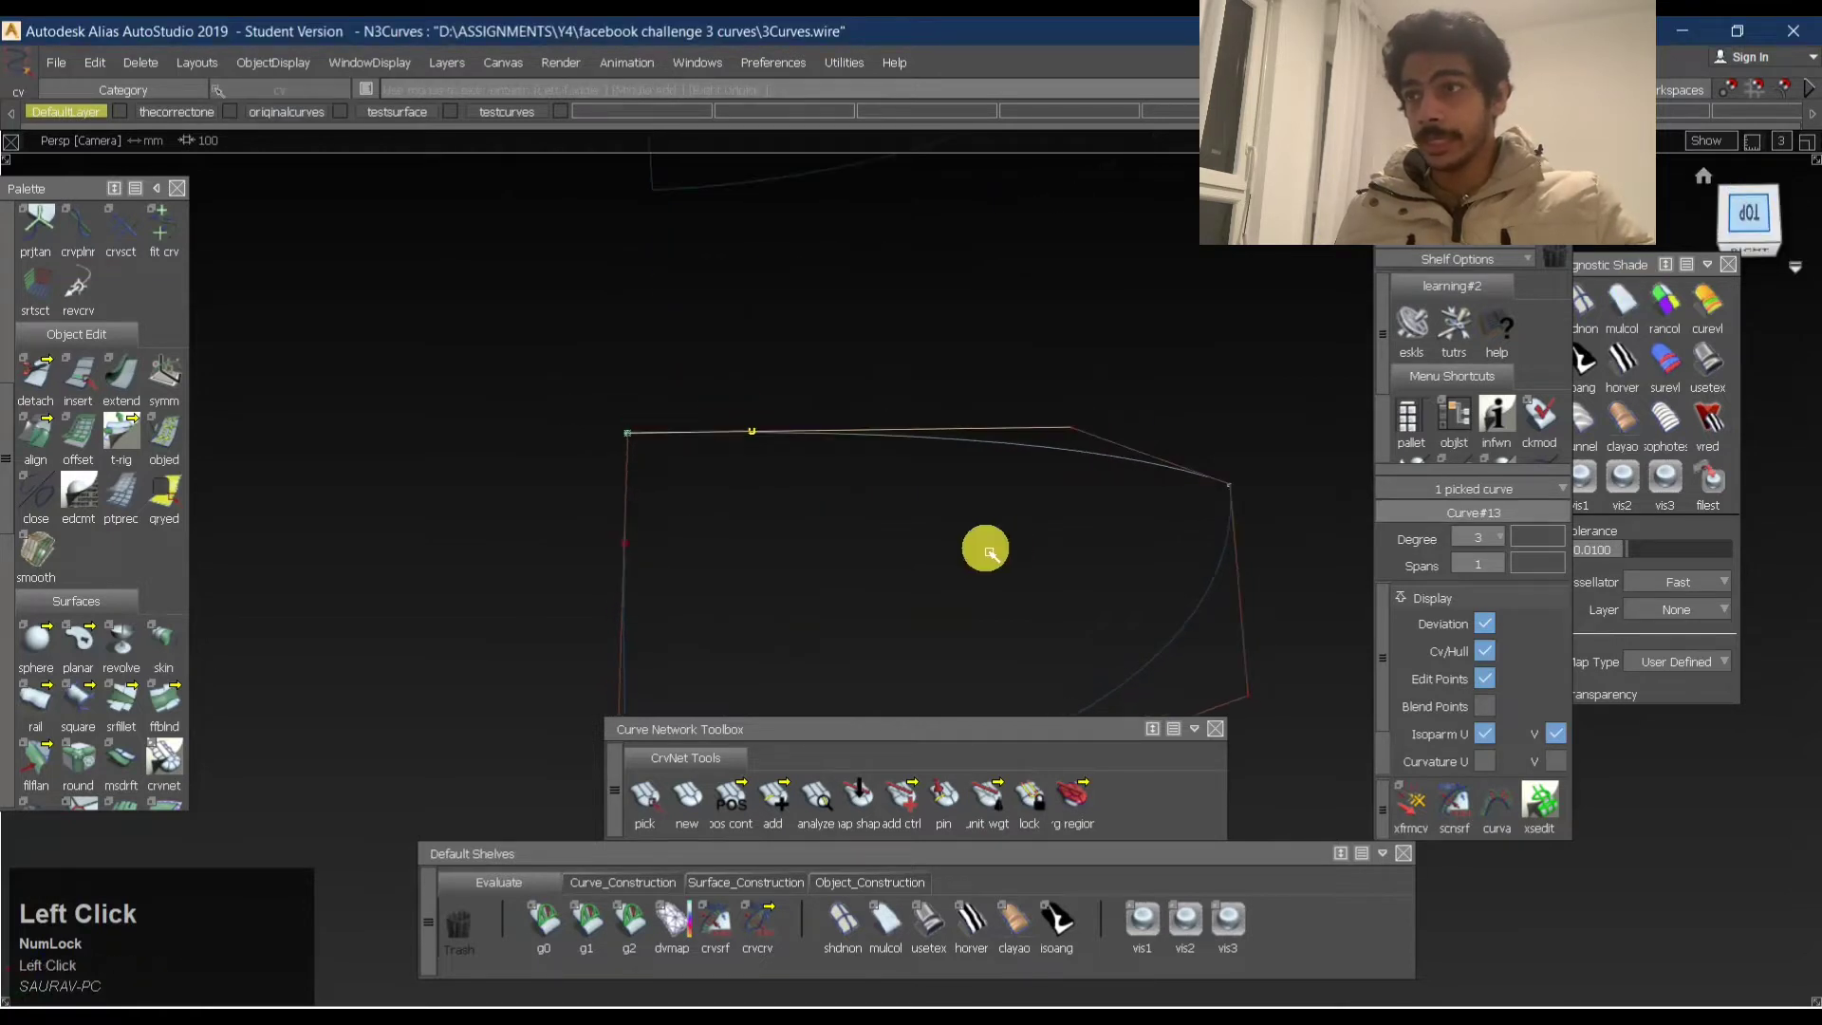
middle_click_drag(874, 532, 849, 619, "ctrl+shift")
mouse_move(848, 619)
left_mouse_down("alt+shift")
mouse_move(717, 343)
mouse_move(695, 472)
left_mouse_up("alt+shift")
left_click_drag(696, 472, 788, 323, "ctrl+shift")
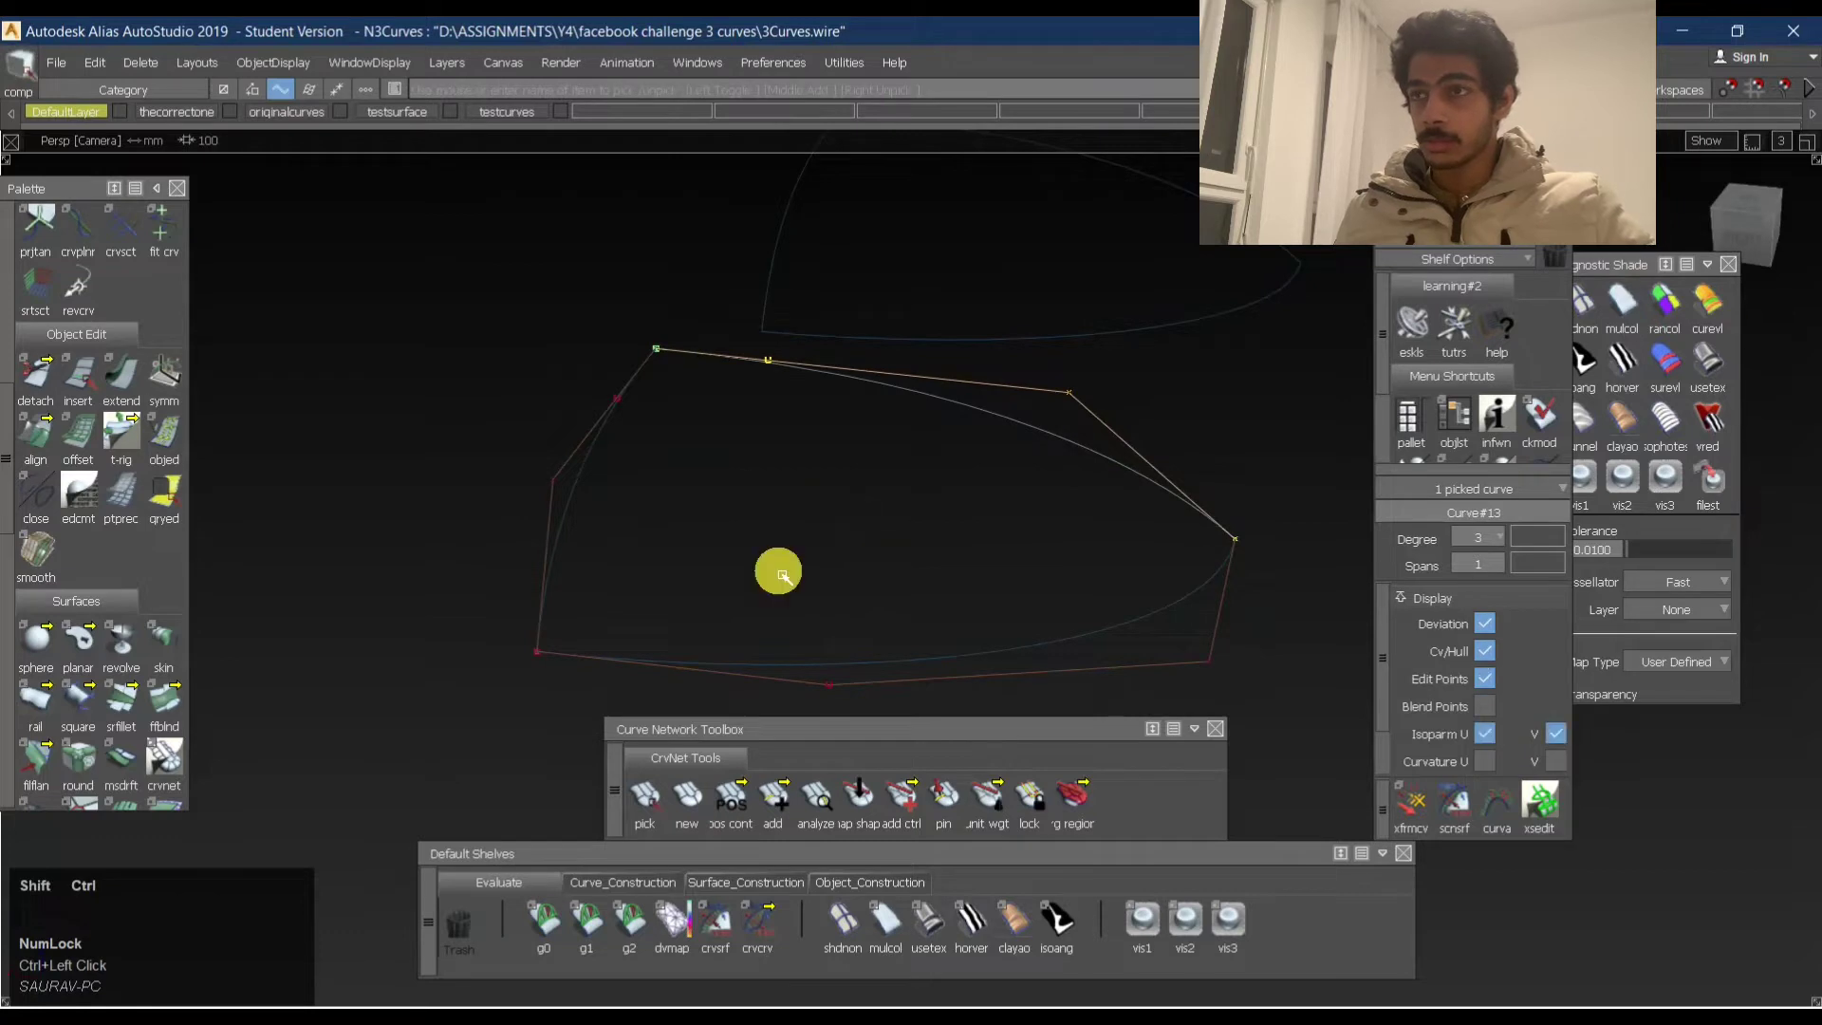
left_click(719, 437, "ctrl")
left_click_drag(654, 439, 724, 317, "ctrl+shift")
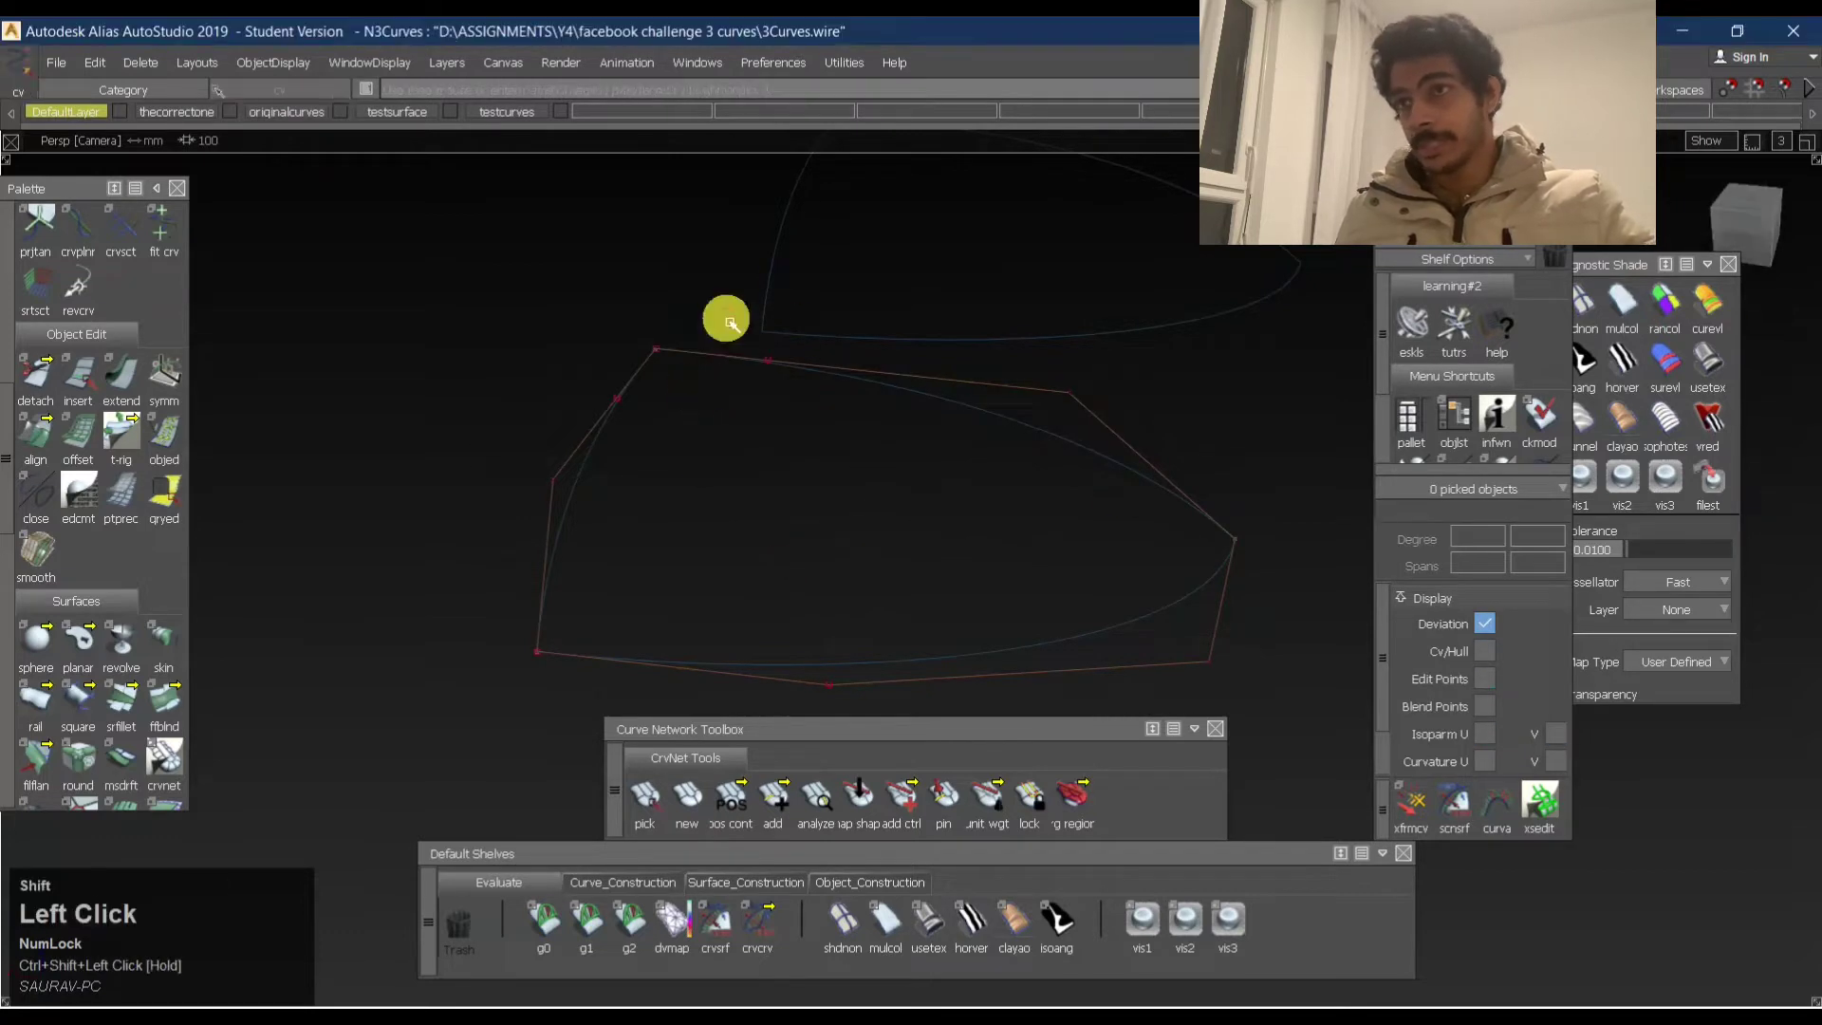
Move the second control vertex of the outline's long upper curve along its hull toward the curve's middle in top view.
left_click(768, 360)
left_click(1748, 199)
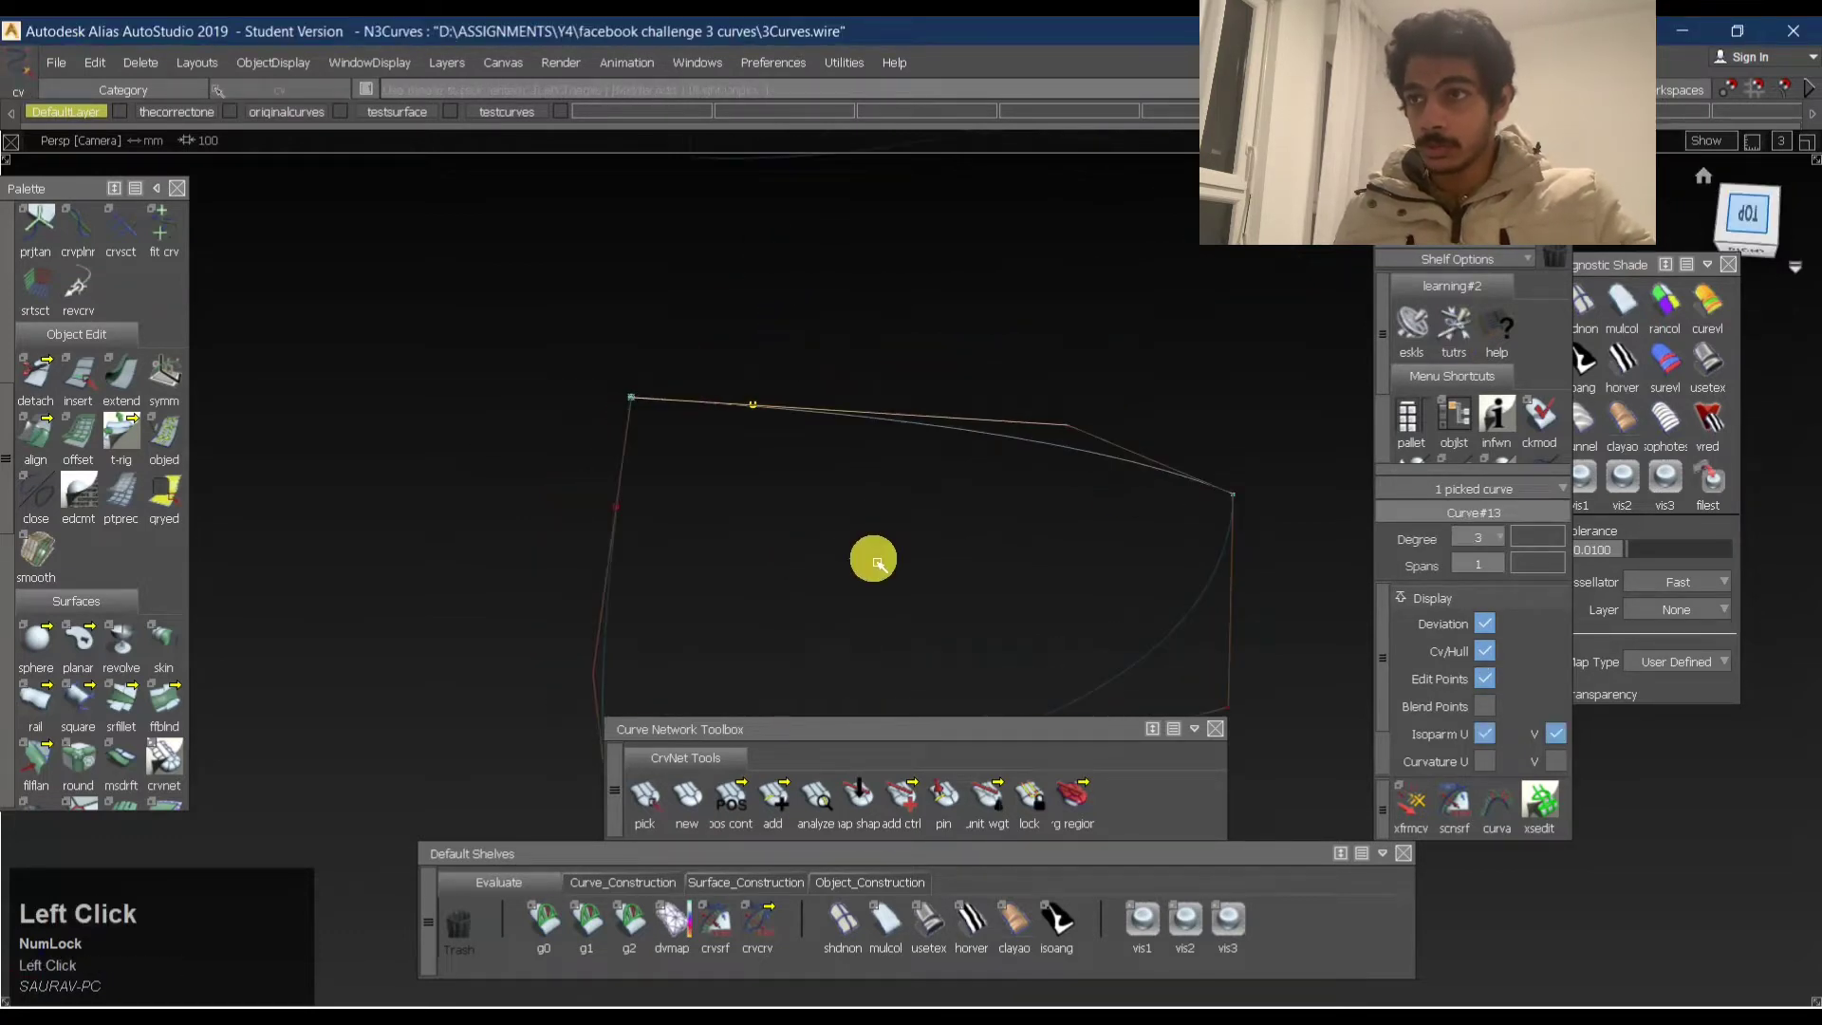
middle_click_drag(872, 559, 928, 525, "ctrl+shift")
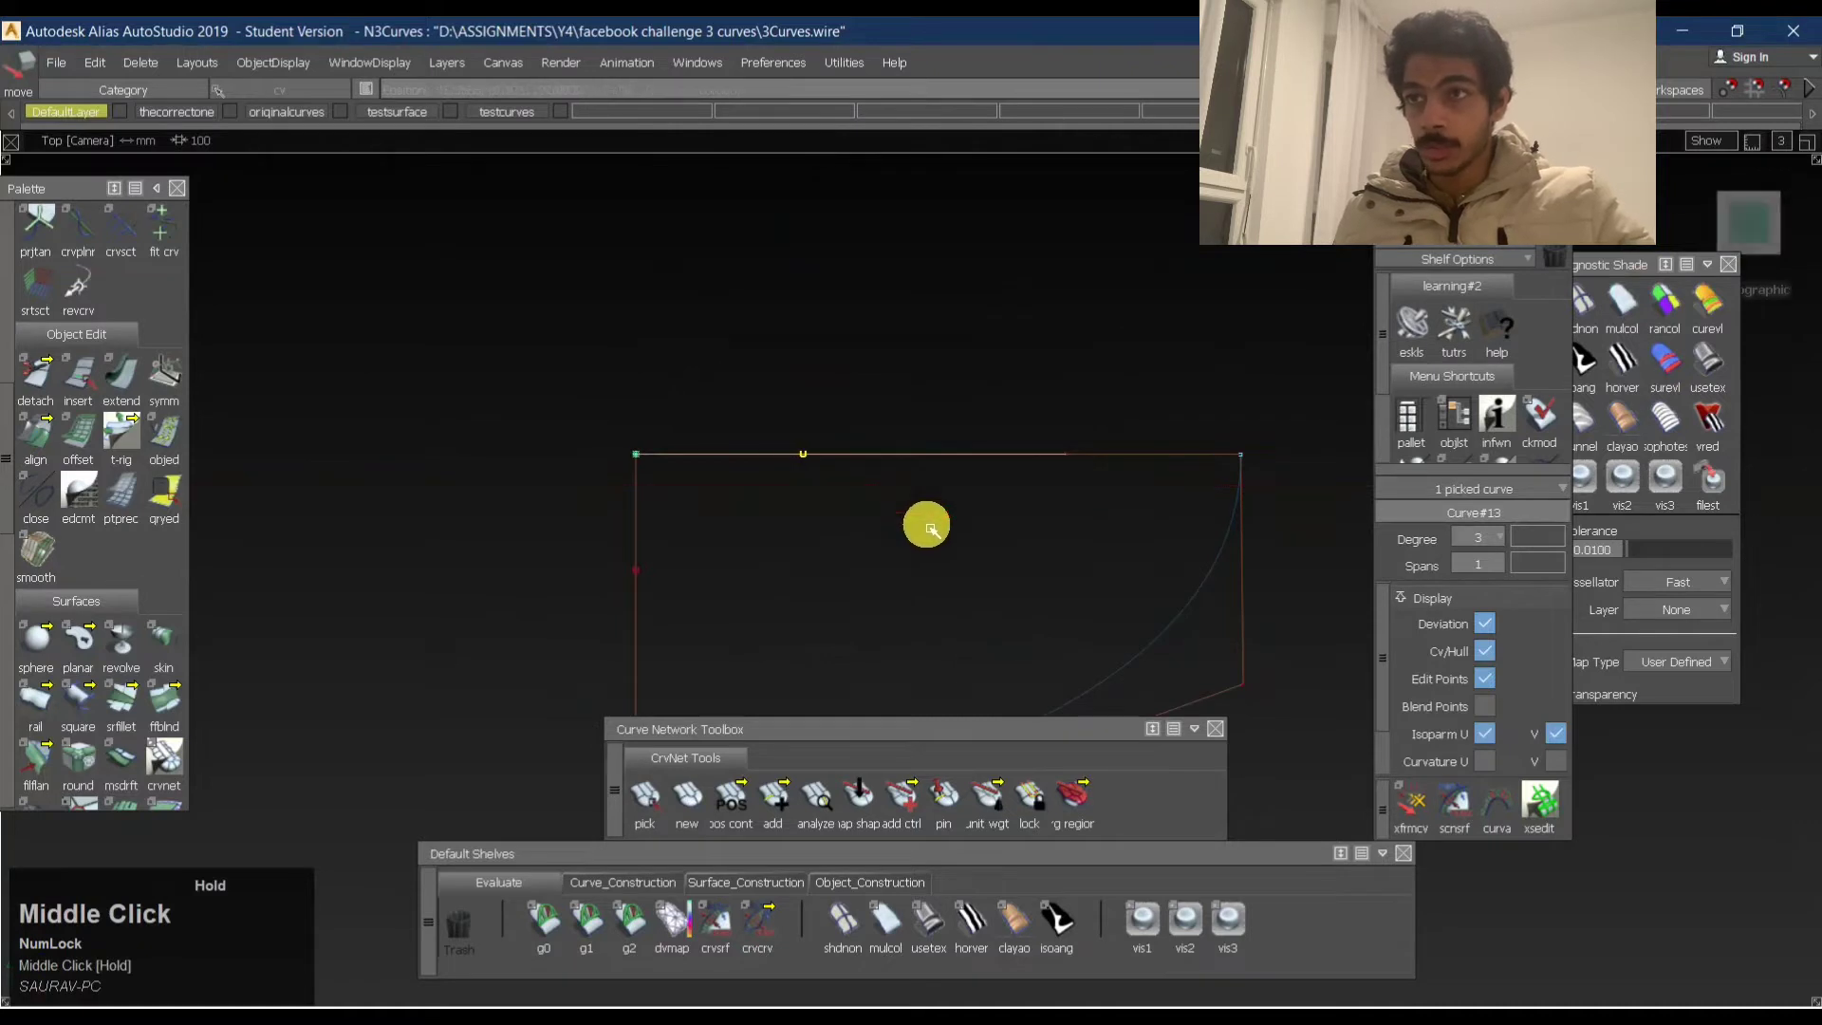
left_click(778, 533)
middle_click_drag(801, 541, 801, 434, "alt+shift")
left_click_drag(695, 482, 724, 389, "ctrl+shift")
left_click_drag(626, 366, 714, 420)
middle_click_drag(733, 460, 763, 380, "ctrl+shift")
mouse_move(765, 392)
right_mouse_down()
mouse_move(765, 412)
mouse_move(764, 389)
right_mouse_up()
left_click_drag(700, 389, 682, 276, "ctrl+shift")
Redisplay the control vertices and hulls of the outline's two upper curves and clear the selection.
left_click(979, 268, "shift")
left_click(978, 269)
right_click_drag(699, 268, 901, 423, "ctrl+shift")
middle_click_drag(915, 310, 849, 467, "alt+shift")
left_click_drag(738, 551, 756, 423, "ctrl+shift")
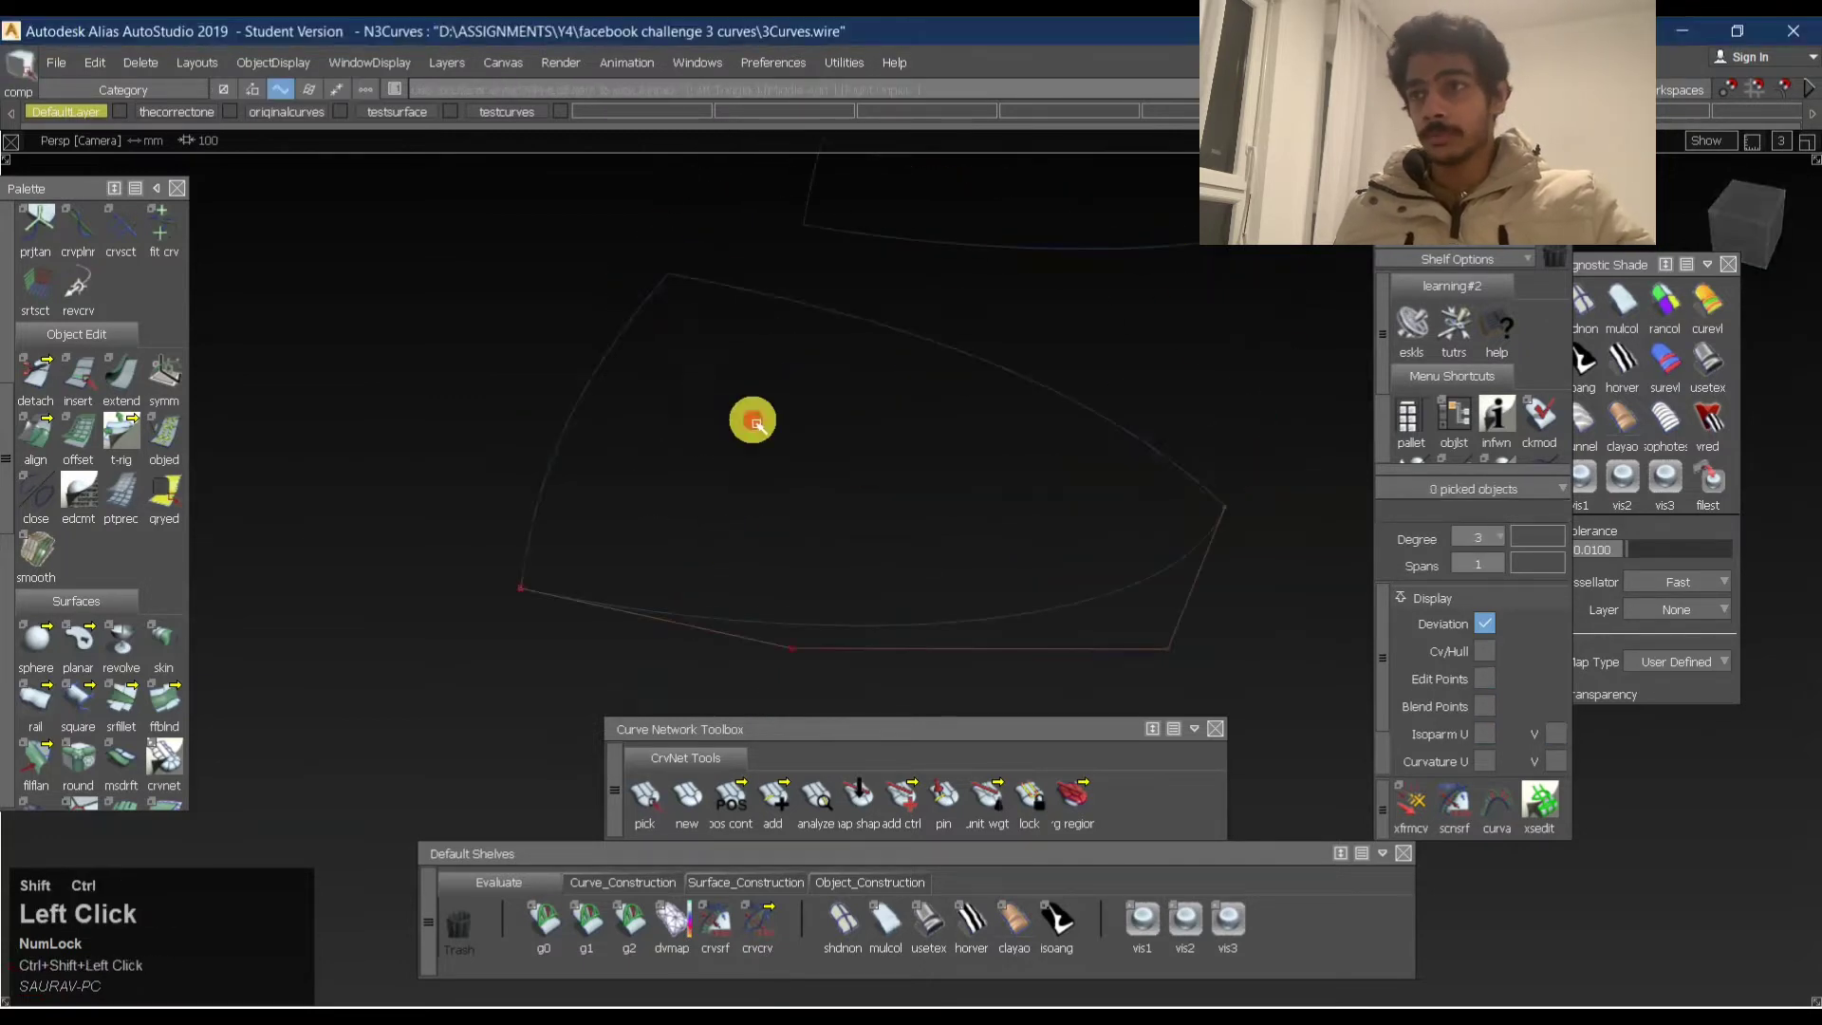
left_click_drag(502, 283, 902, 402)
right_click_drag(946, 339, 846, 516, "ctrl+shift")
left_click_drag(845, 516, 826, 521, "alt+shift")
left_click_drag(735, 448, 1075, 461, "ctrl+shift")
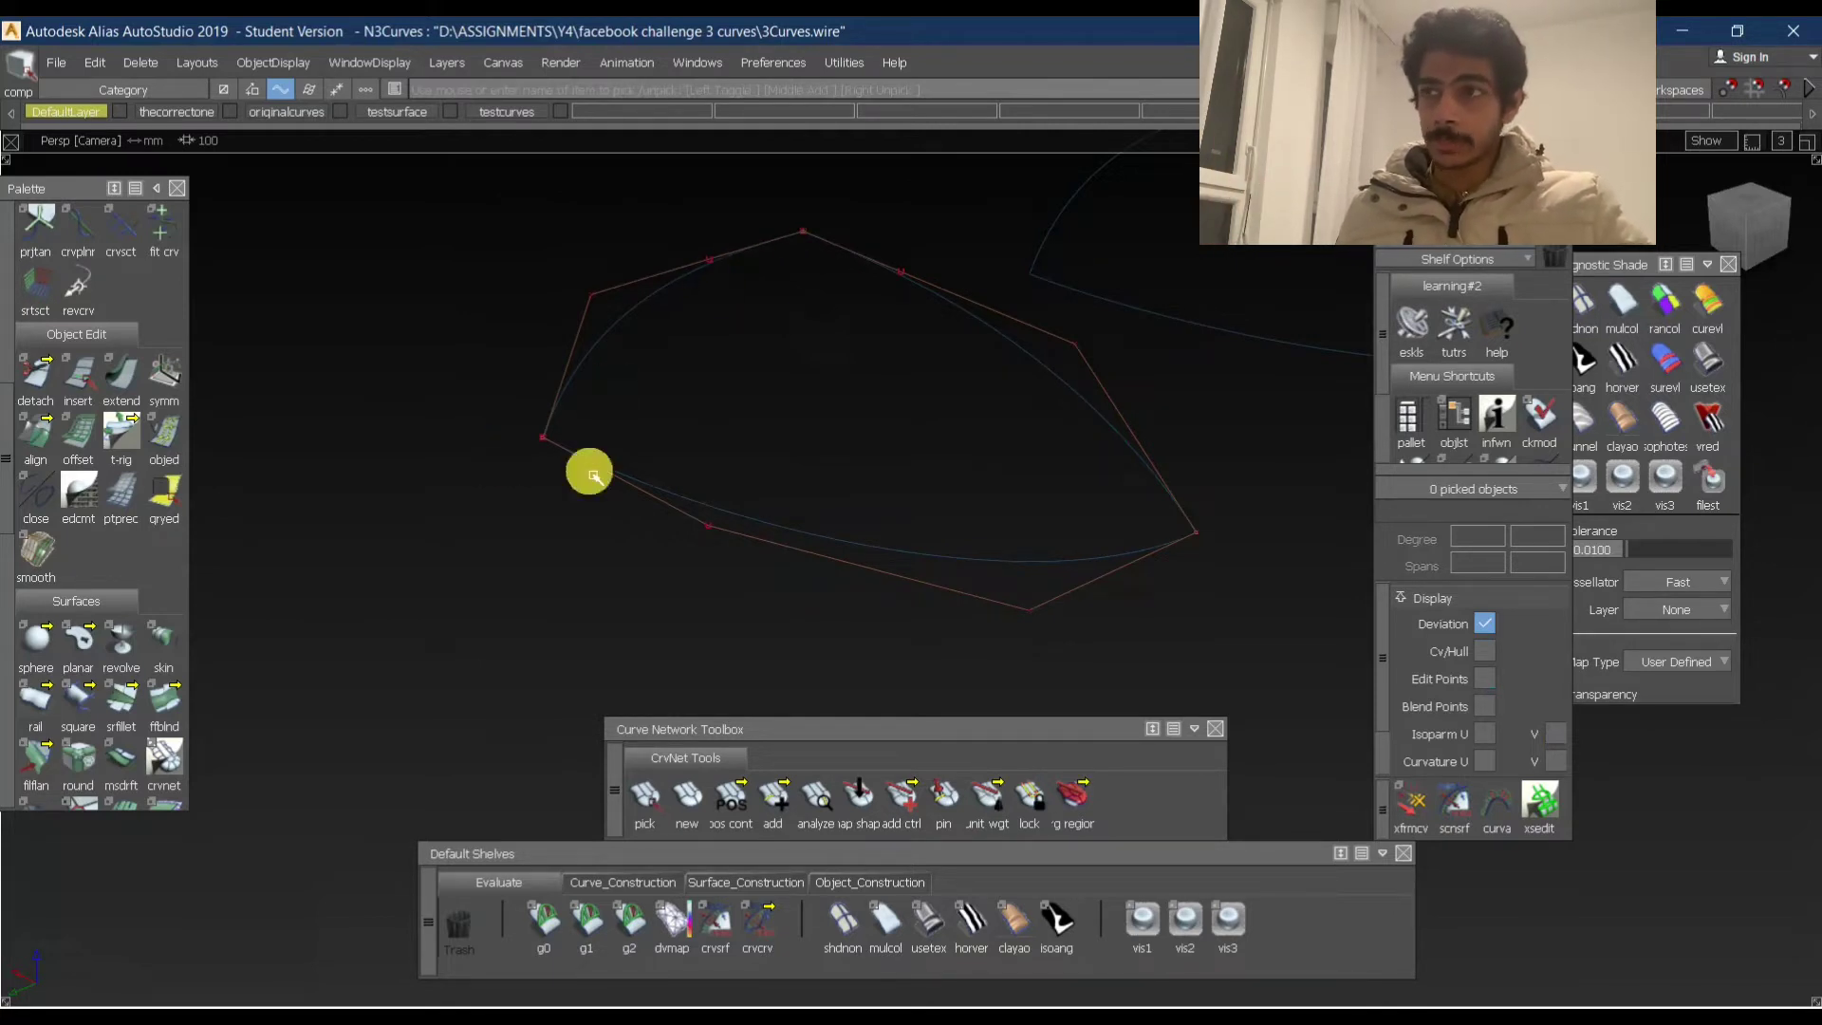
Try sliding the second control vertex of the long upper curve further along its hull, and undo the move.
left_click_drag(902, 328, 1054, 358, "ctrl+shift")
left_click(900, 272)
mouse_move(974, 418)
middle_mouse_down("ctrl+shift")
mouse_move(940, 420)
mouse_move(960, 423)
middle_mouse_up("ctrl+shift")
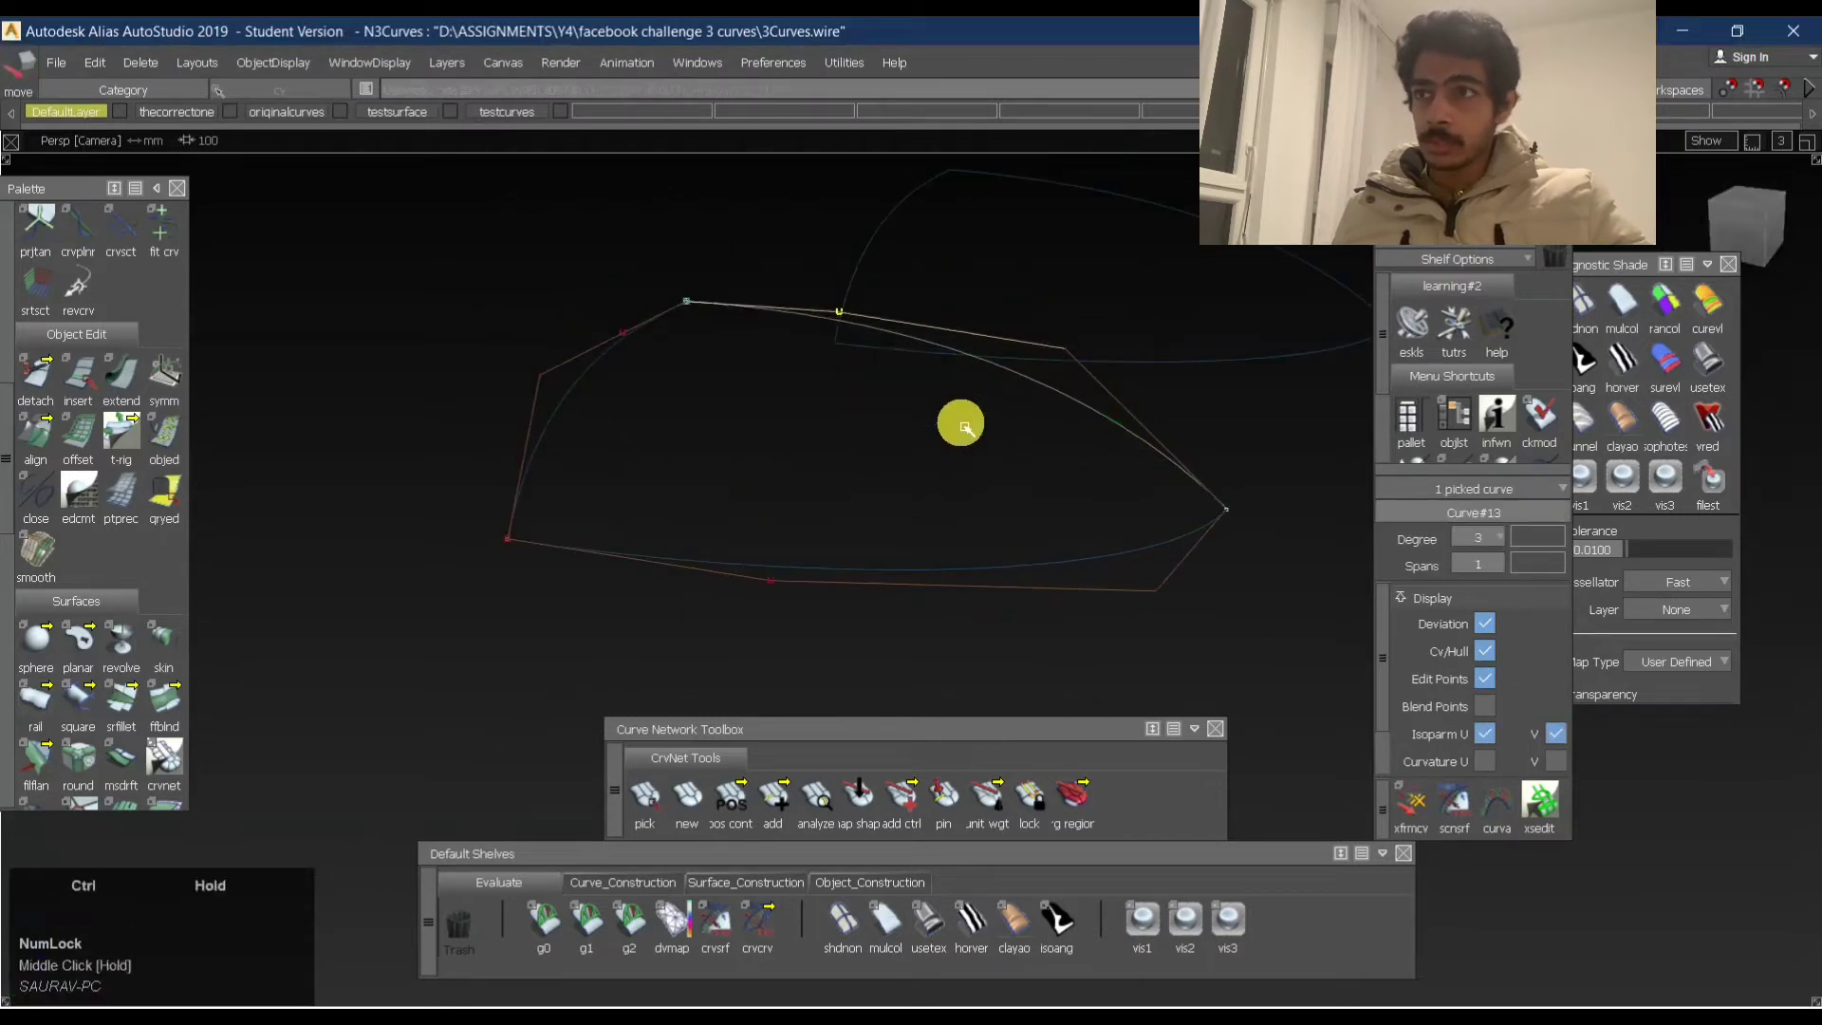
left_click_drag(911, 432, 1038, 317)
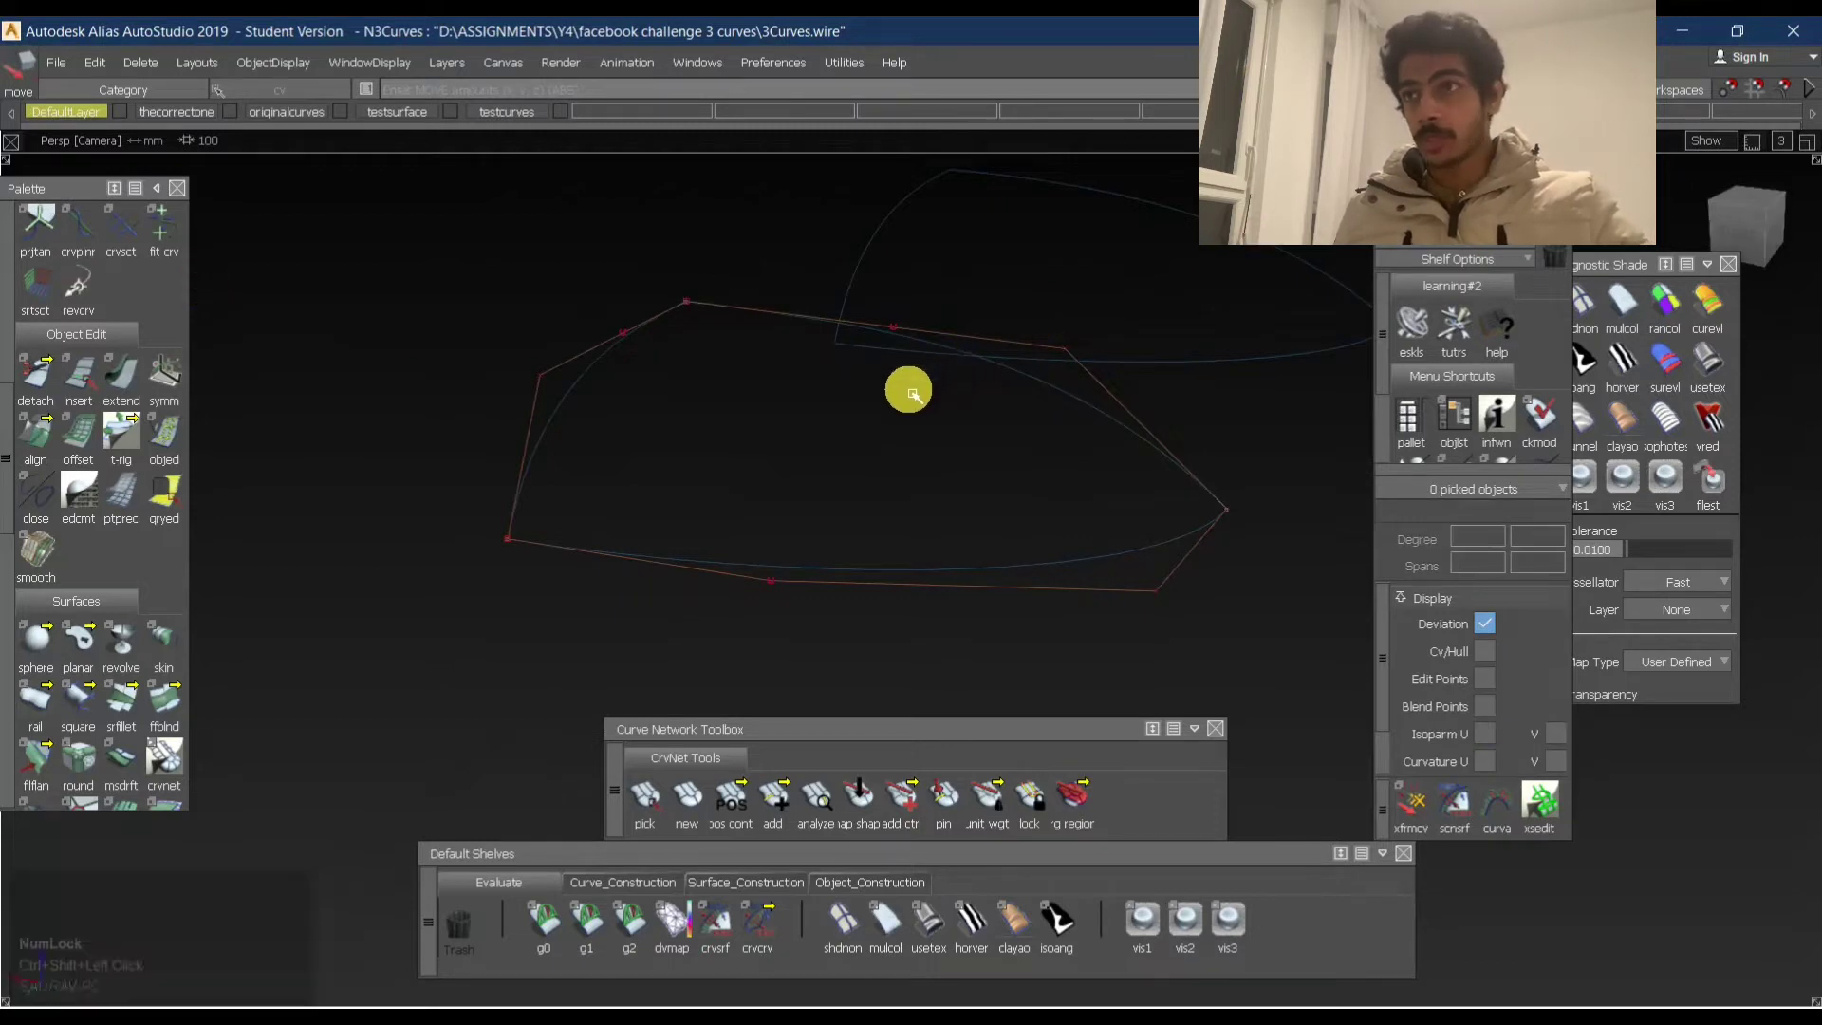
left_click_drag(902, 390, 614, 411, "alt+shift")
middle_click_drag(614, 411, 658, 402, "alt+shift")
left_click(730, 401, "ctrl")
key("ctrl+z")
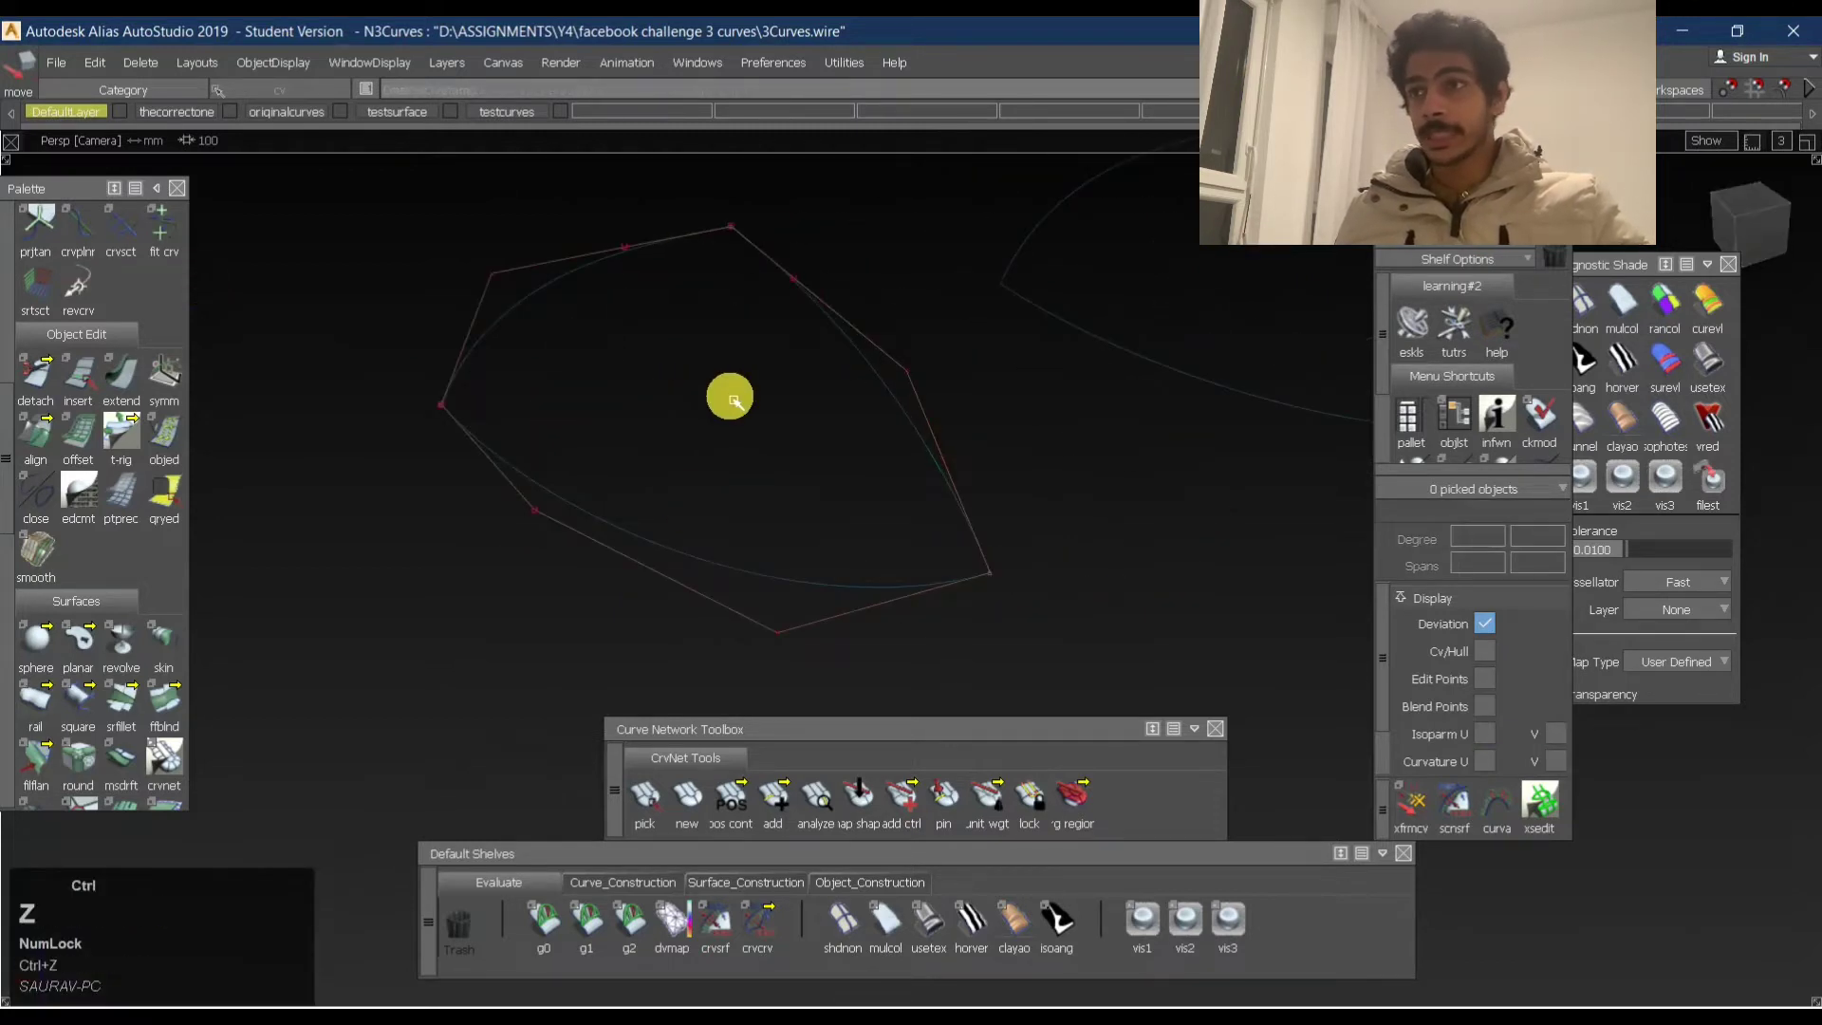
Try placing a Detach point at different positions along the outline's lower curve.
left_click_drag(610, 594, 623, 382, "ctrl+shift")
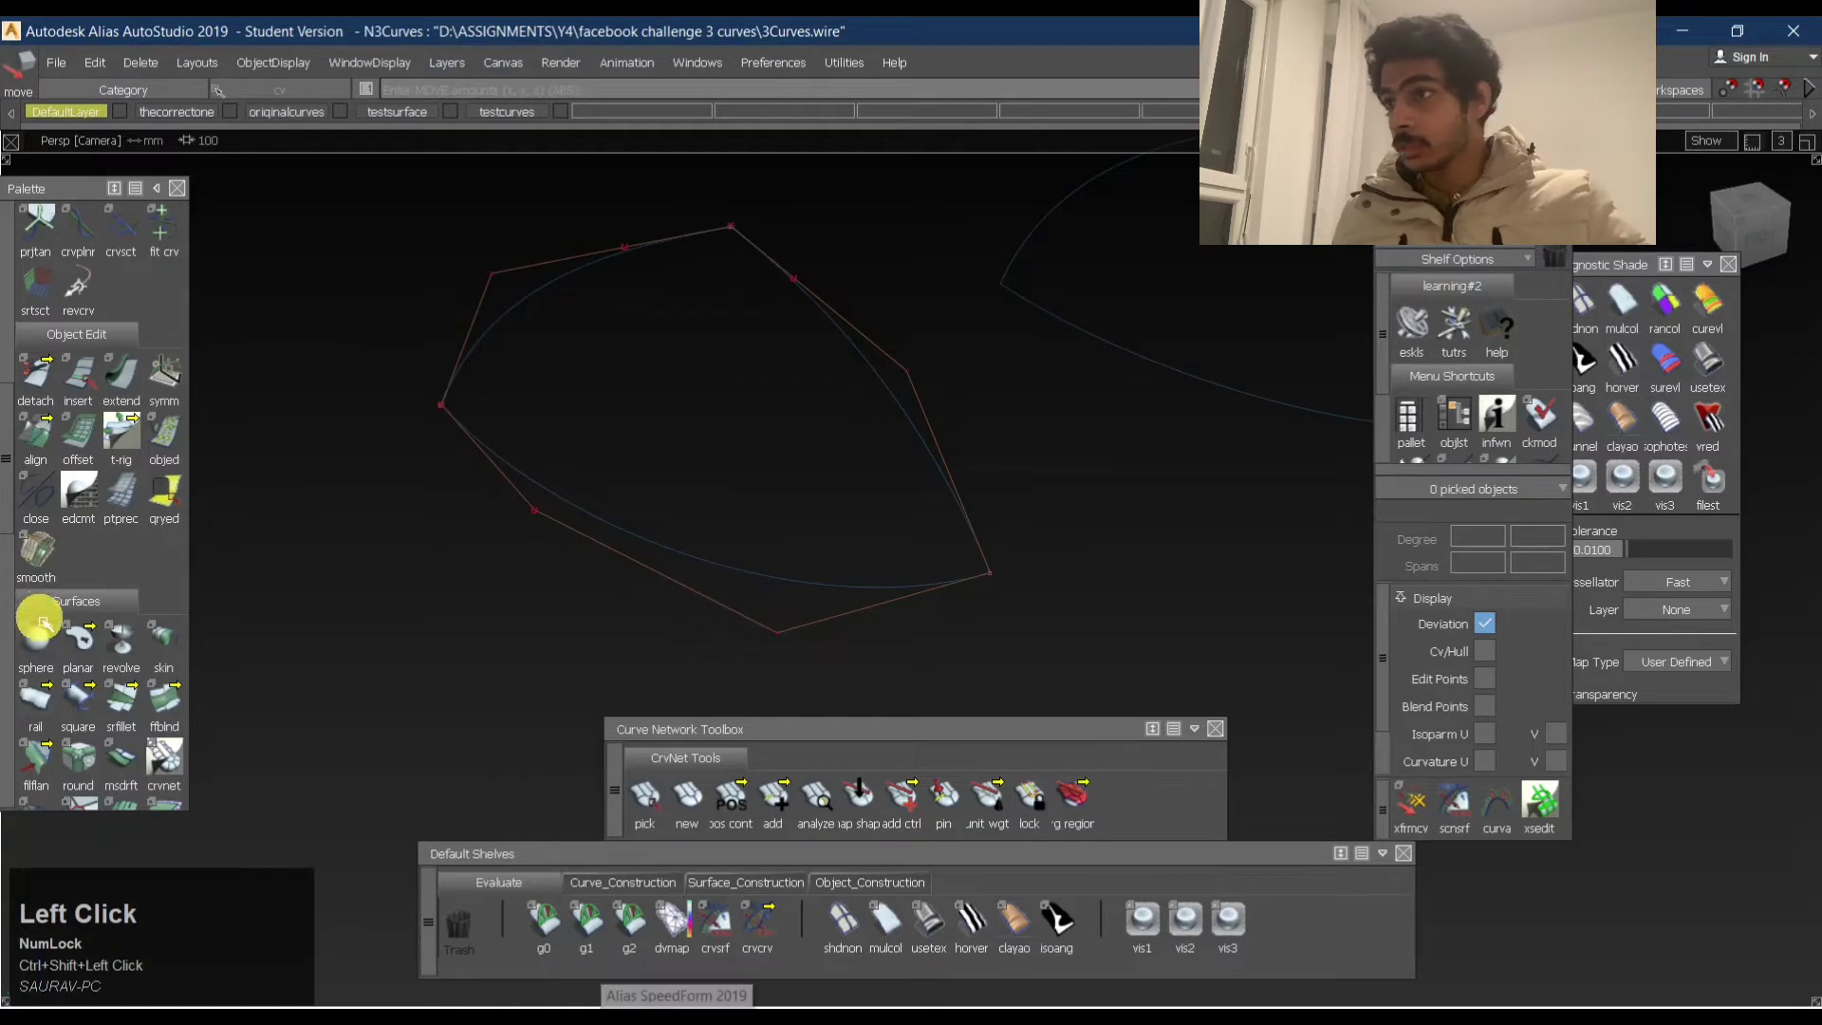
scroll(35, 451, "up", 1)
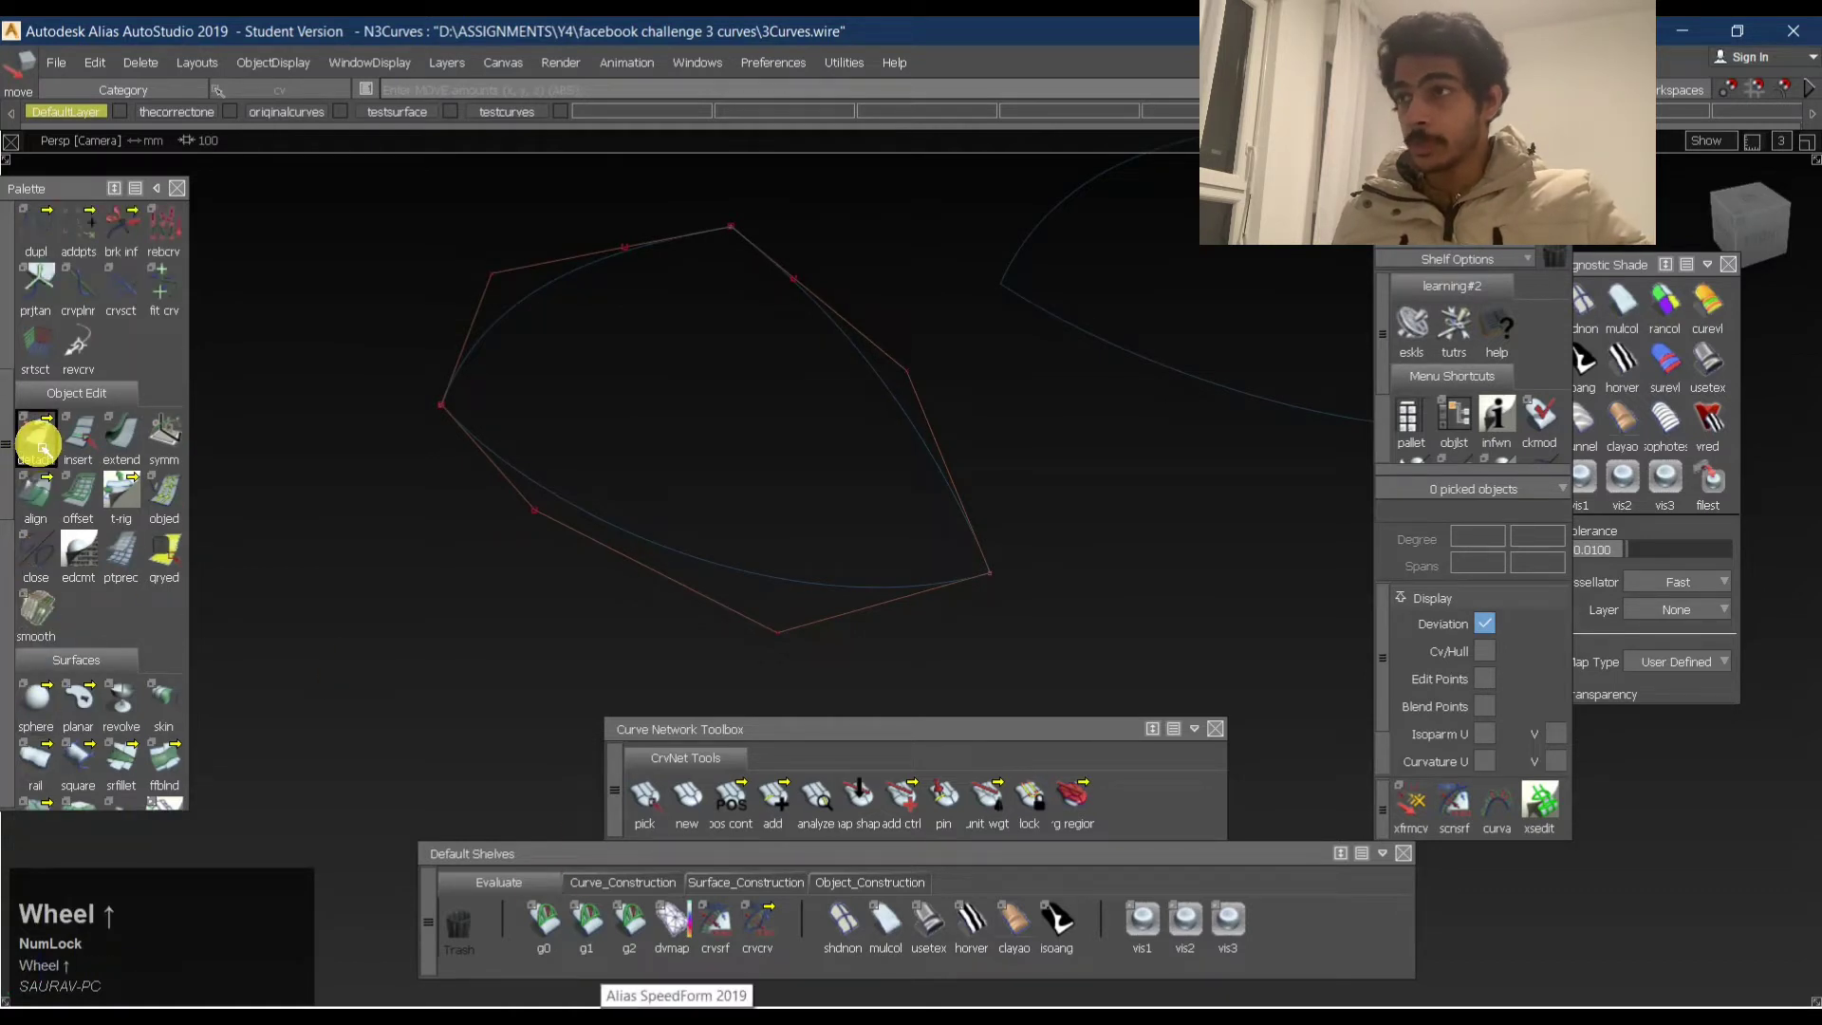
left_click(40, 448)
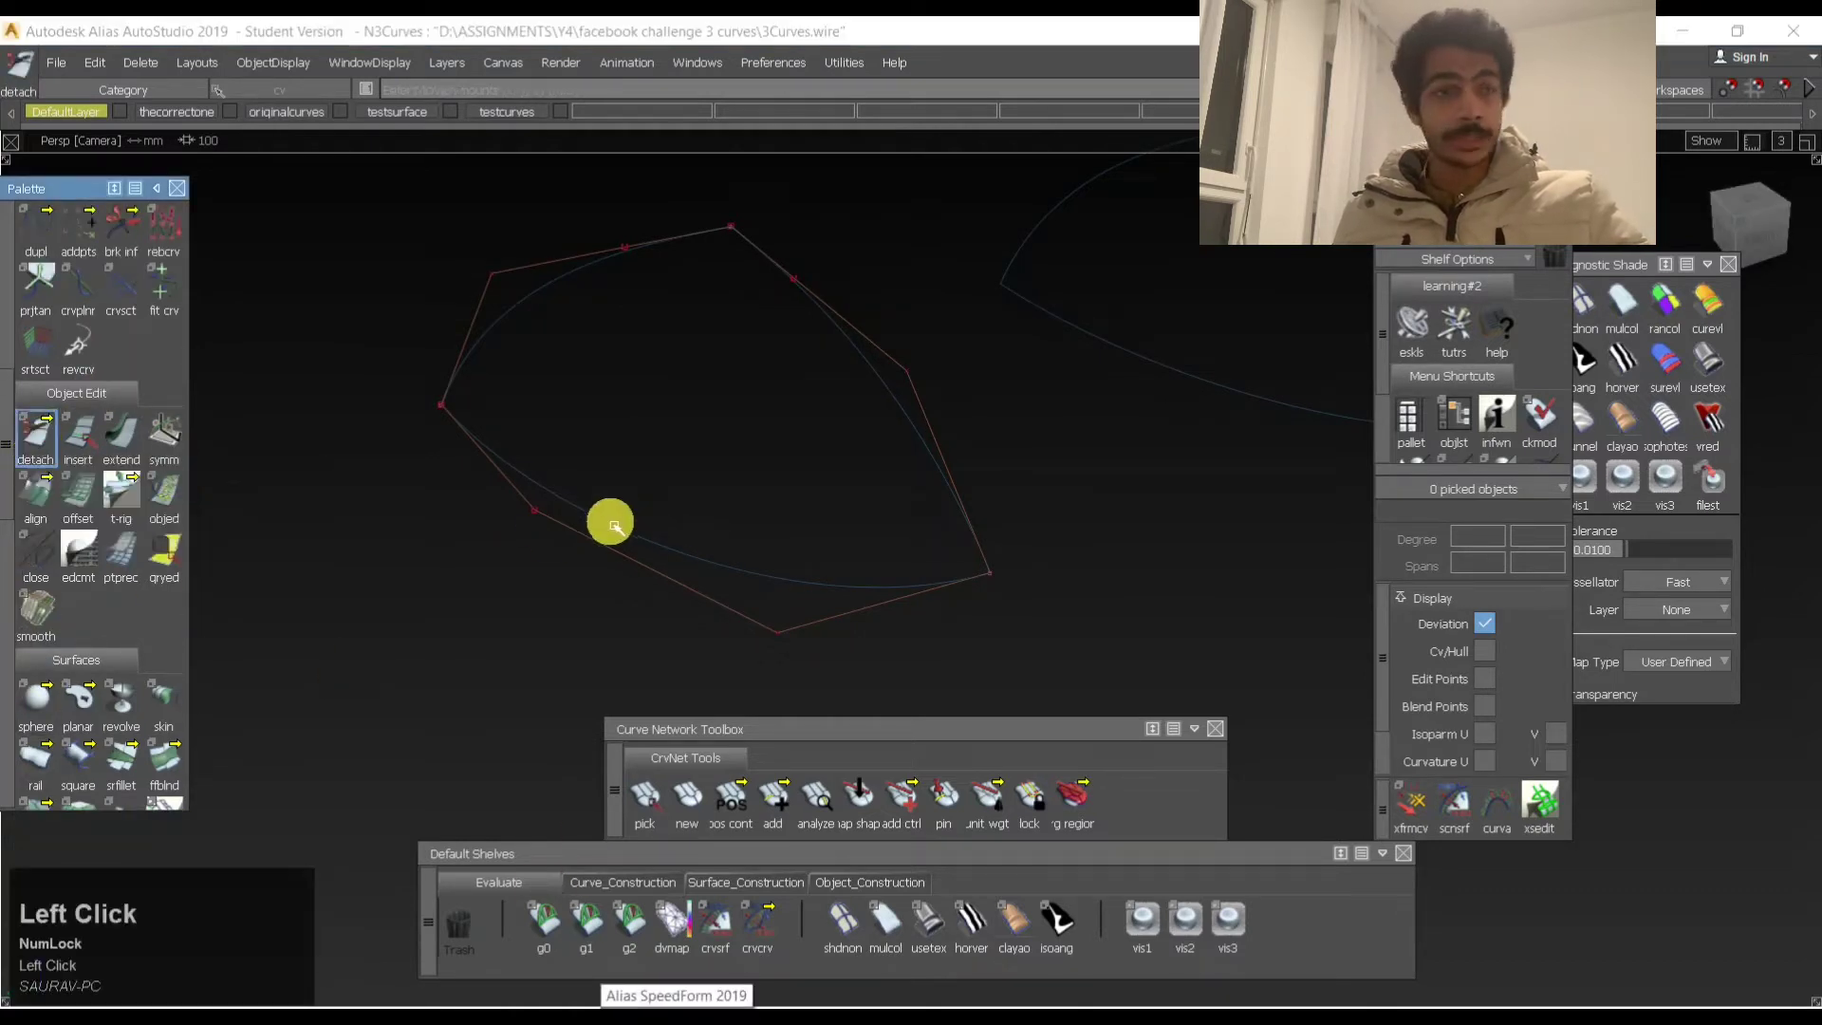
left_click(638, 544)
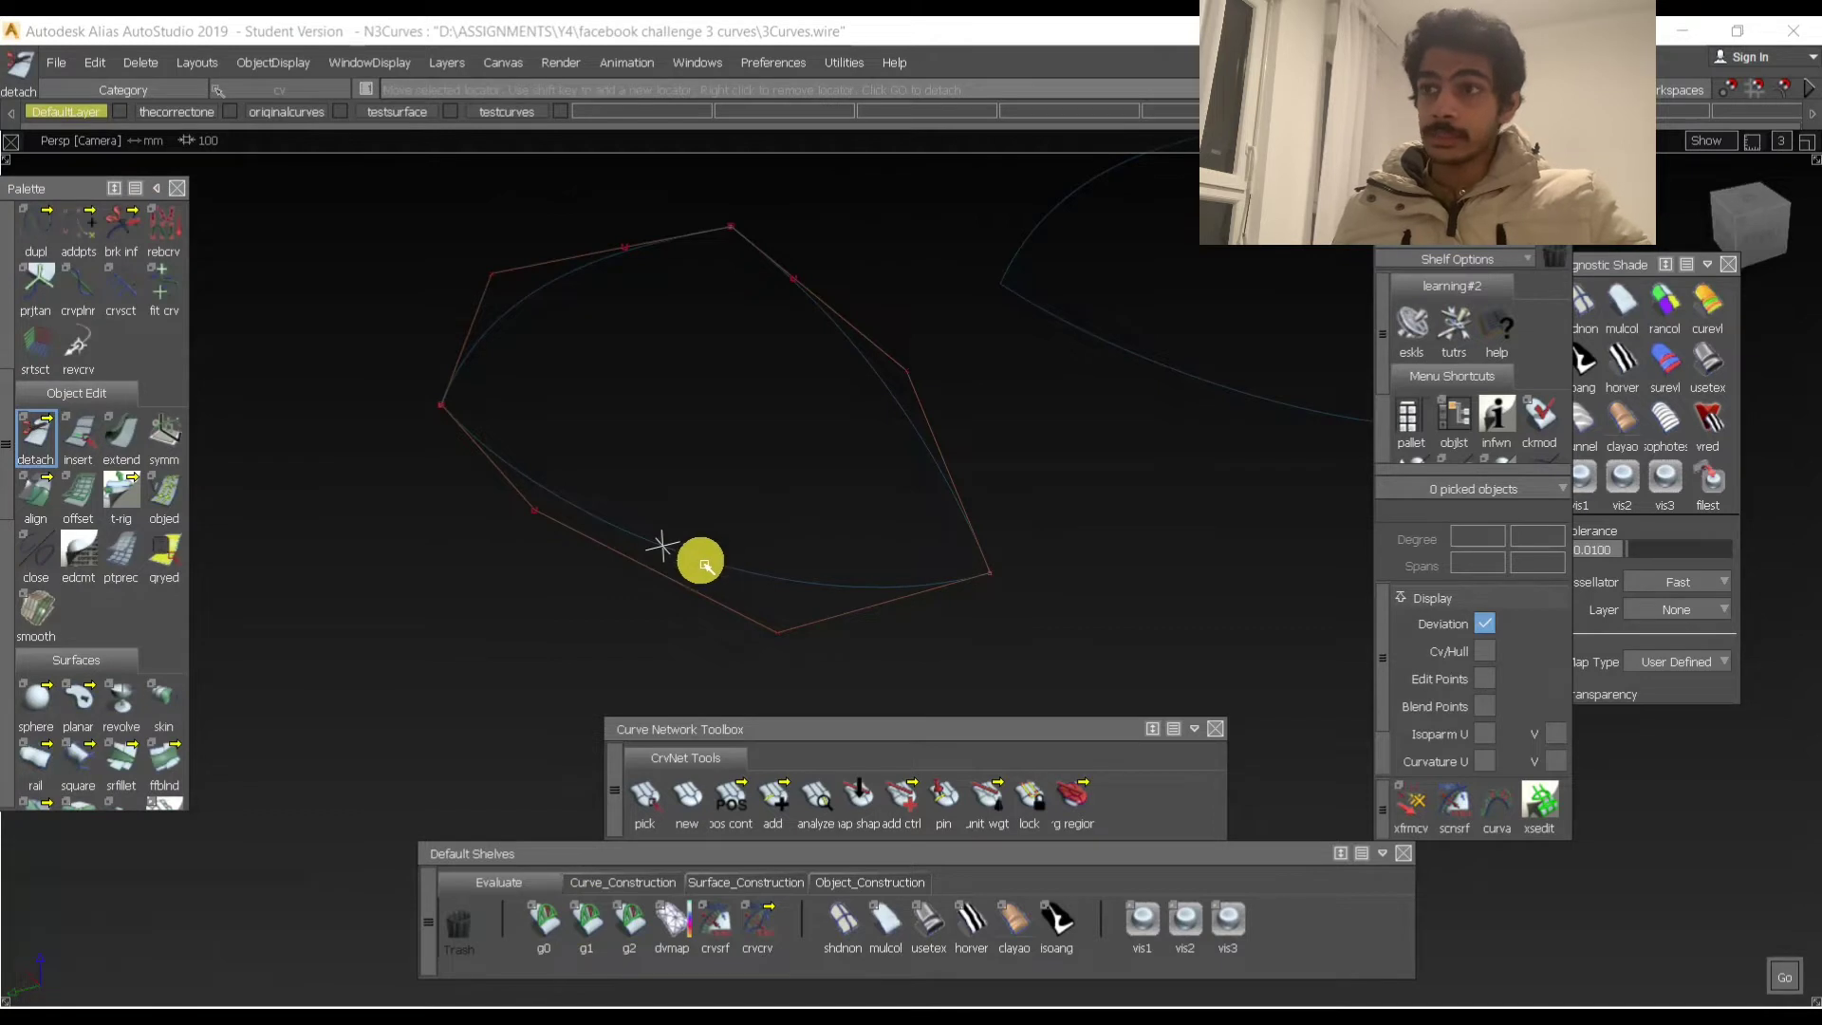
left_click_drag(705, 565, 563, 531)
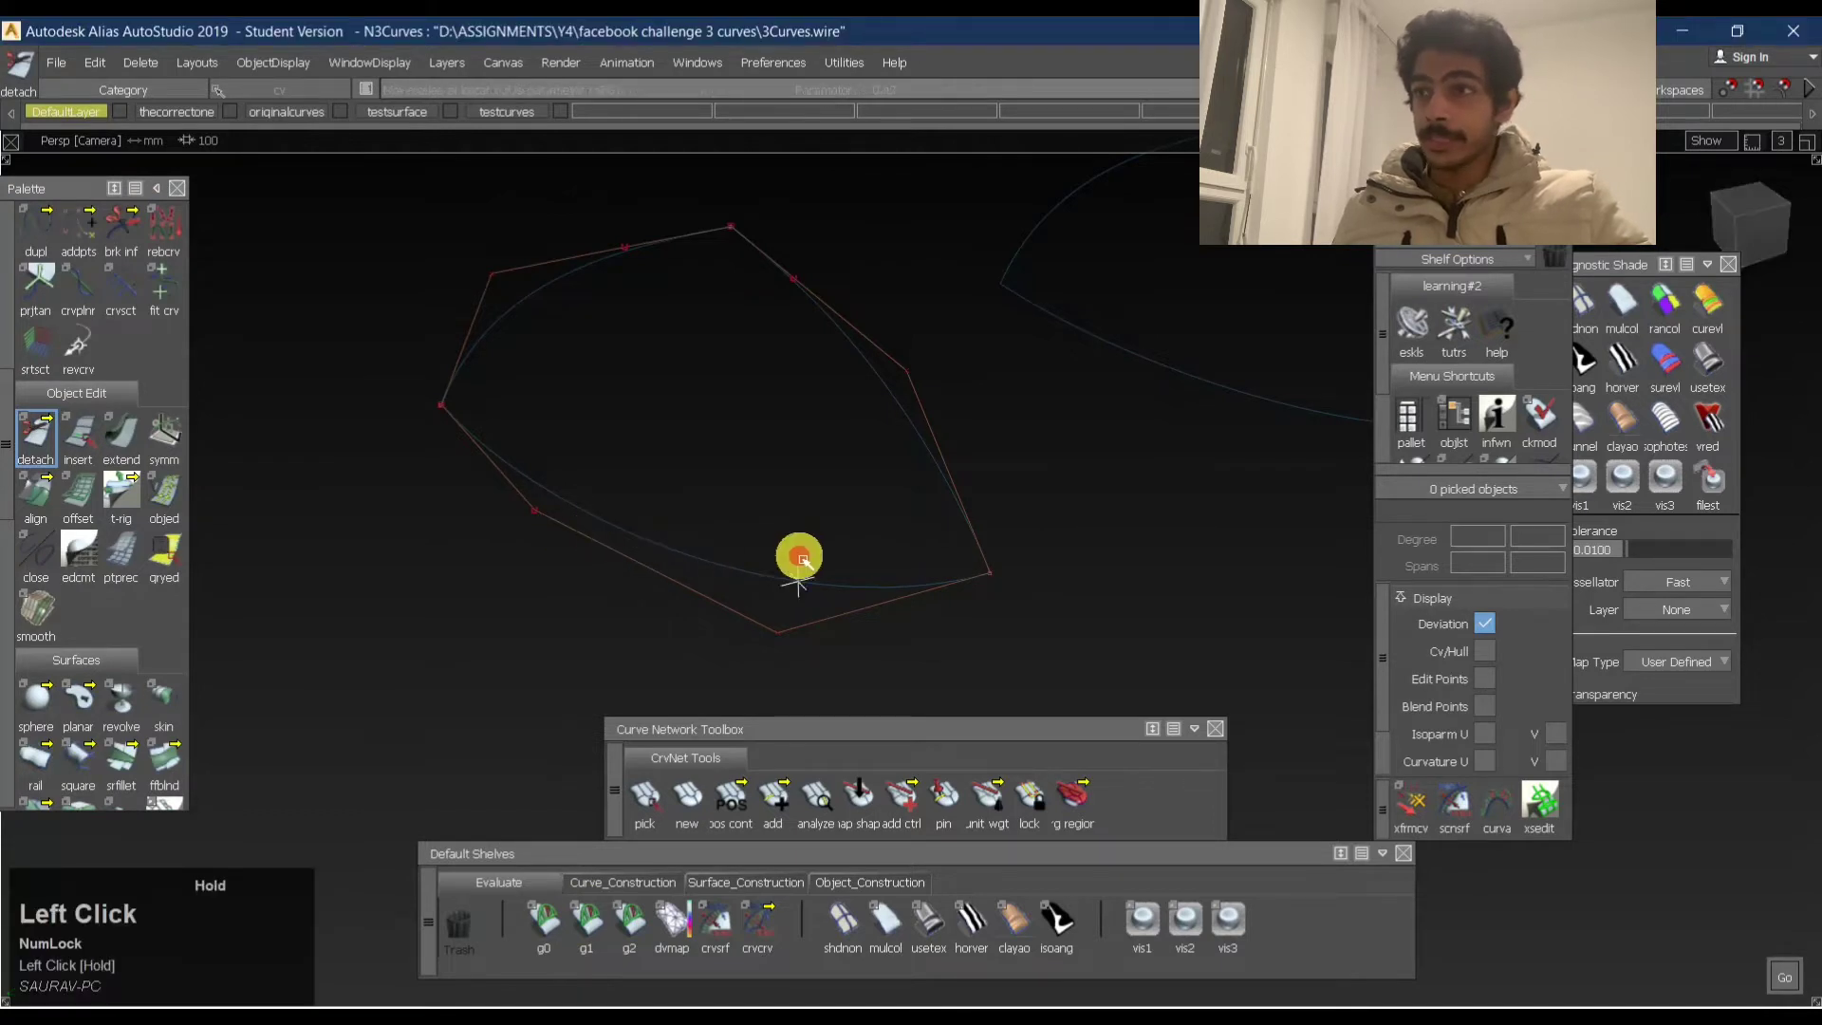
left_click_drag(794, 544, 736, 578)
left_click_drag(712, 472, 988, 467, "ctrl+shift")
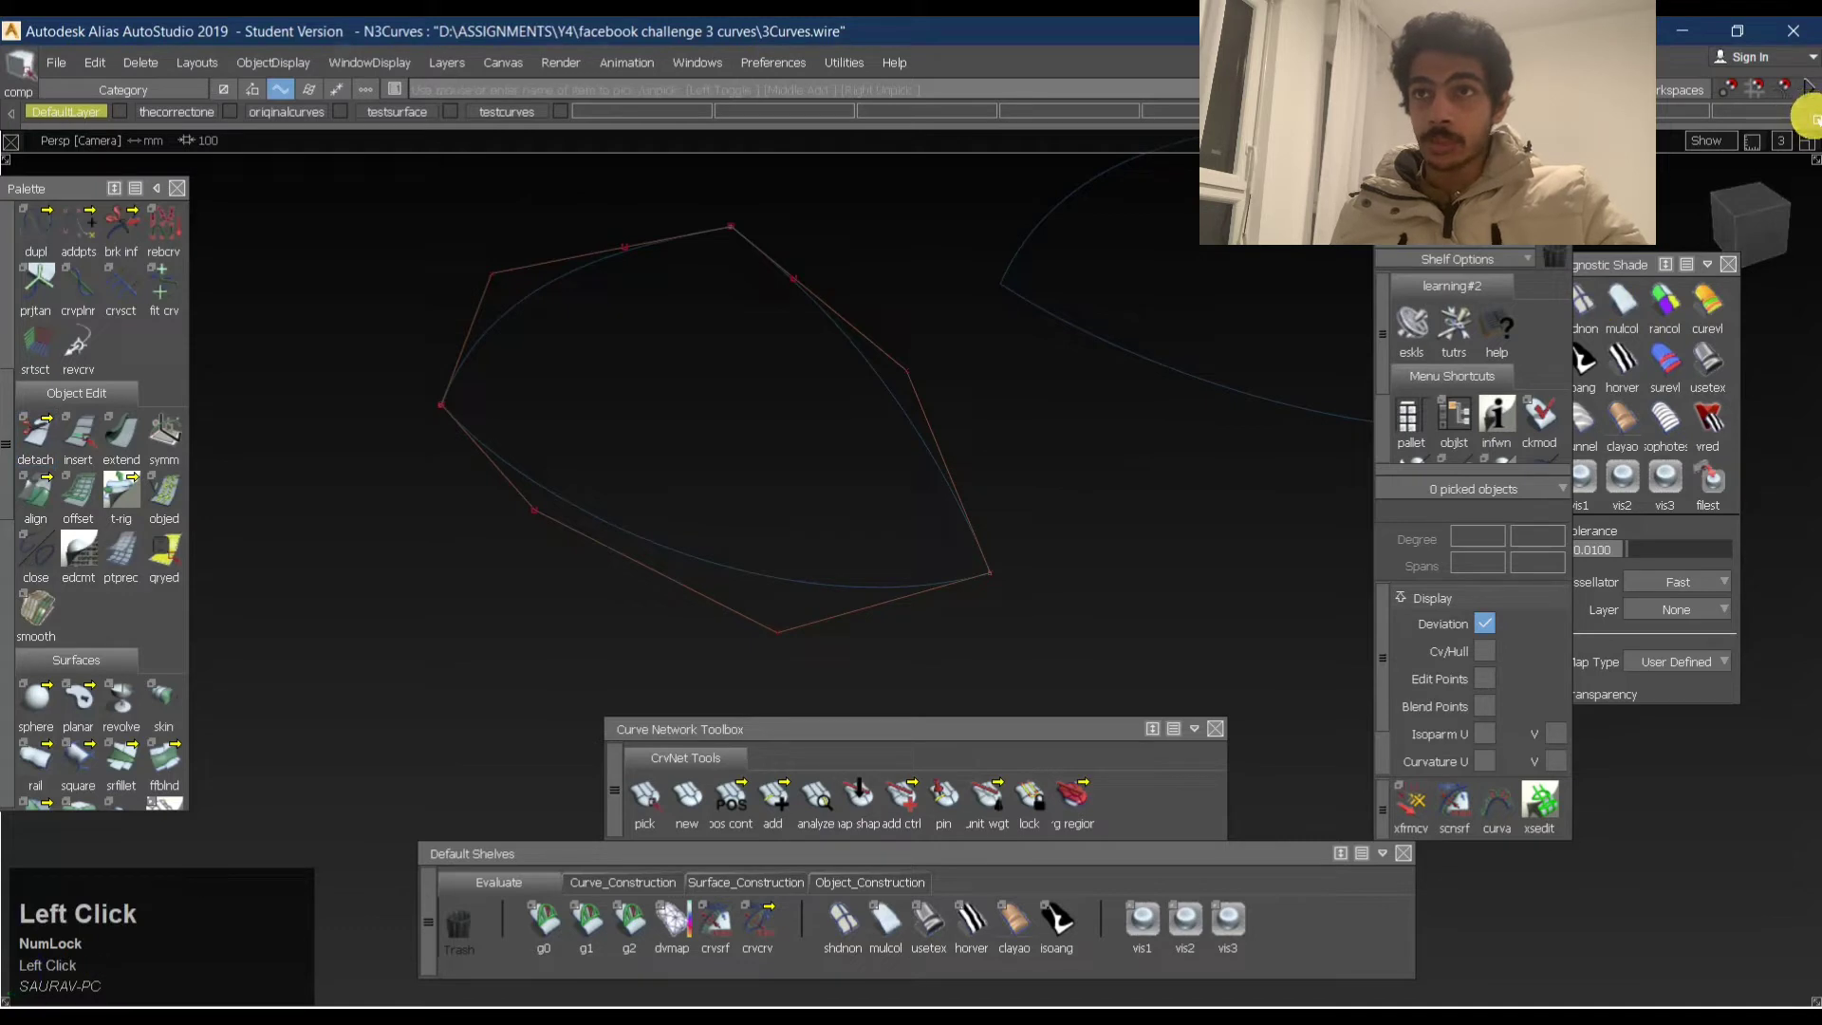
Open the curve snap options and detach the outline's lower curve at its midpoint, using curve snapping with 2 snap divisions.
left_click(1811, 119)
left_click_drag(631, 623, 667, 358, "ctrl+shift")
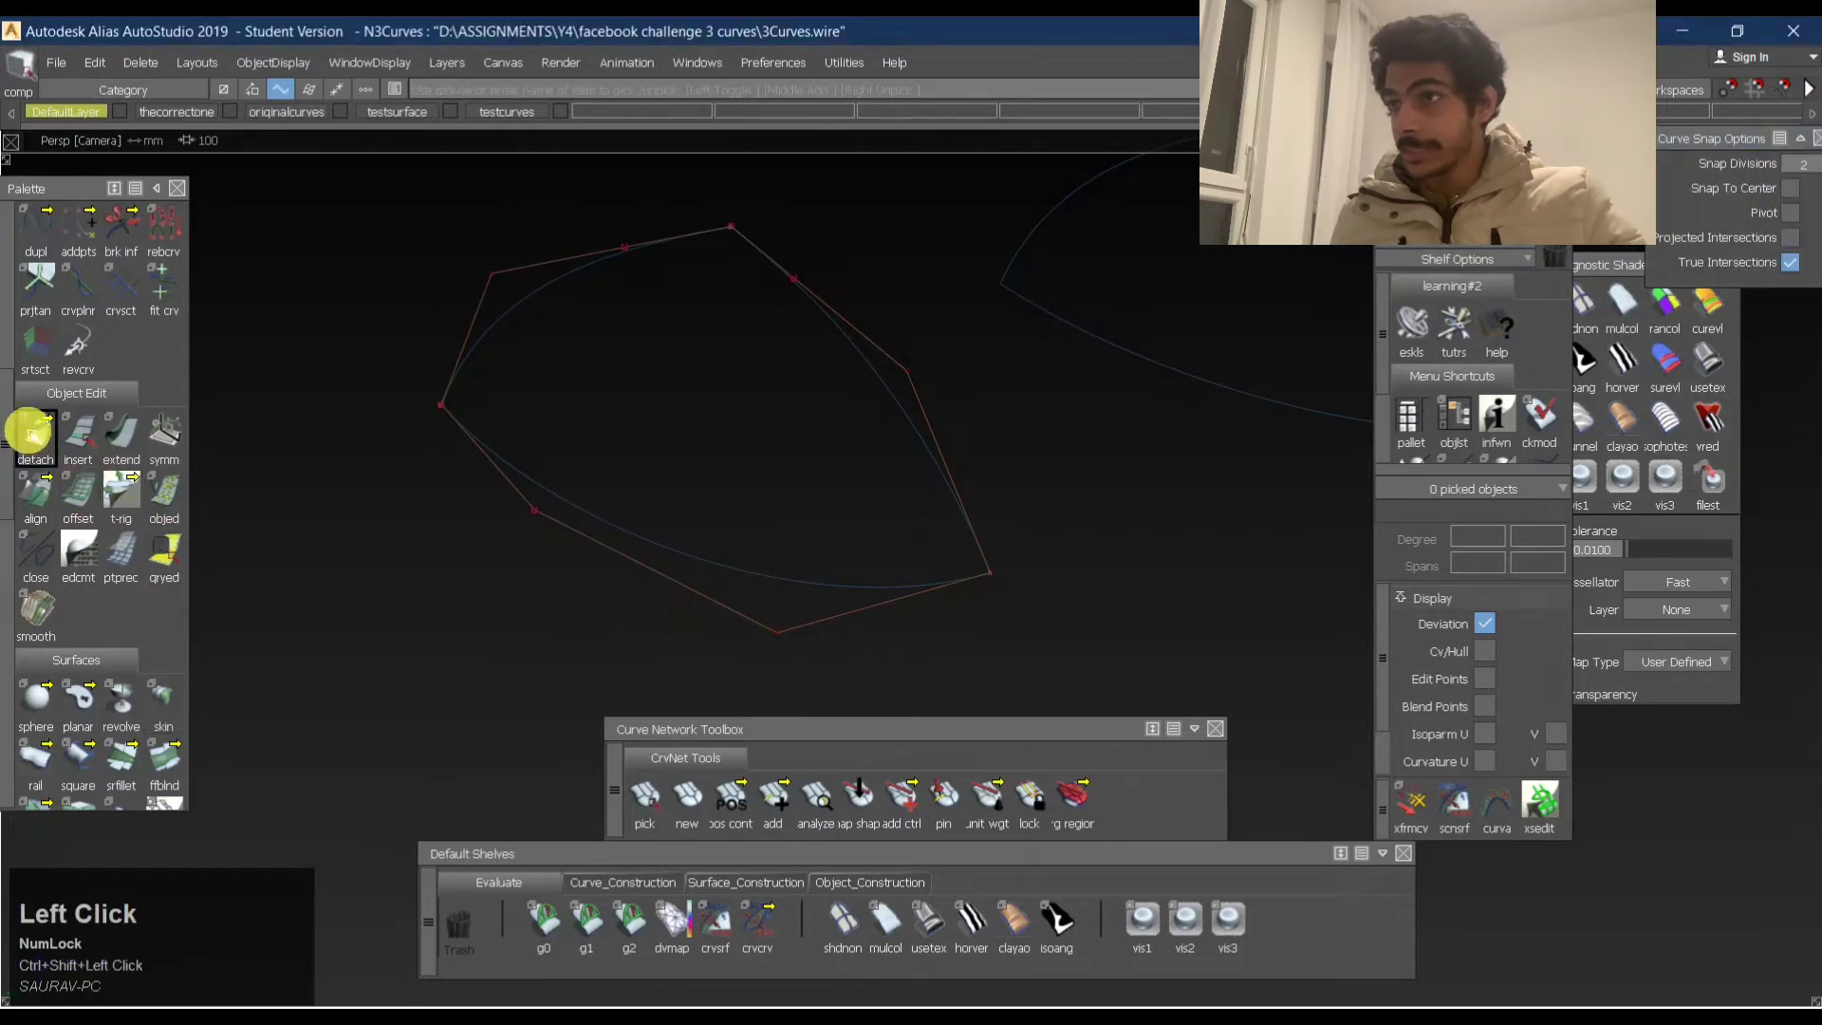
left_click(32, 434)
left_click_drag(601, 521, 709, 557, "ctrl+alt")
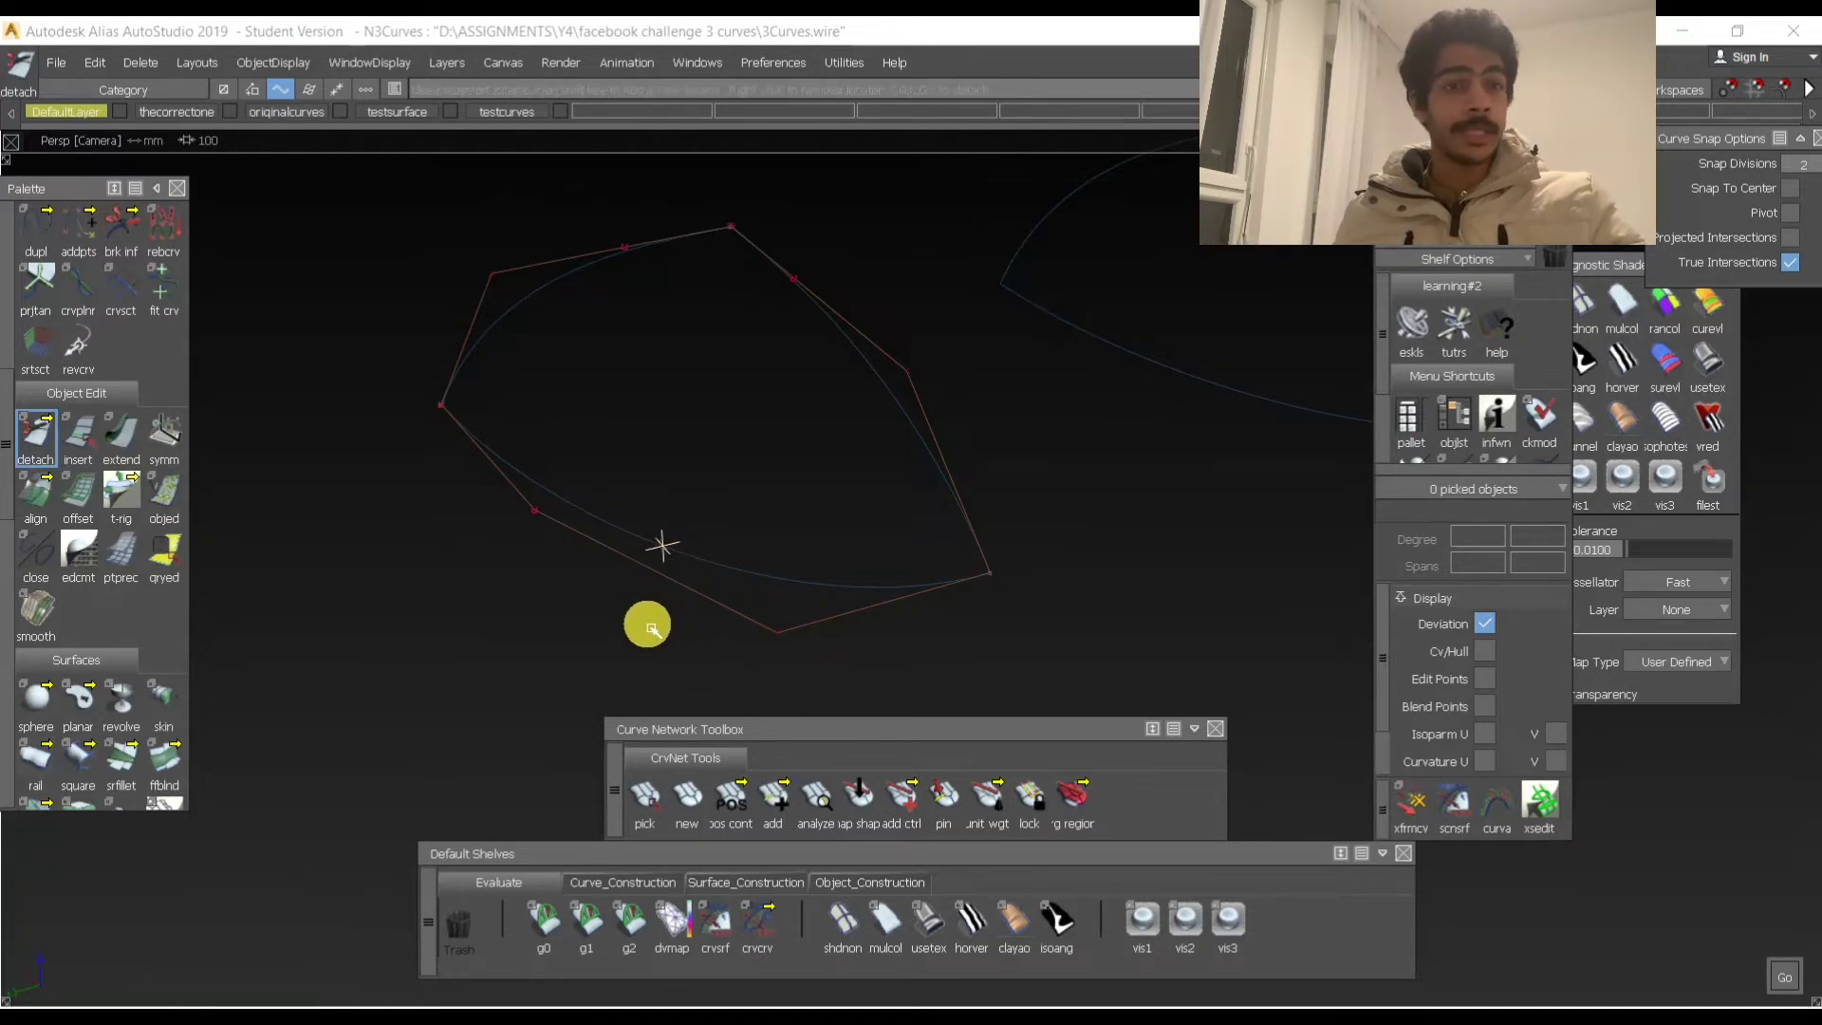
left_click(651, 549)
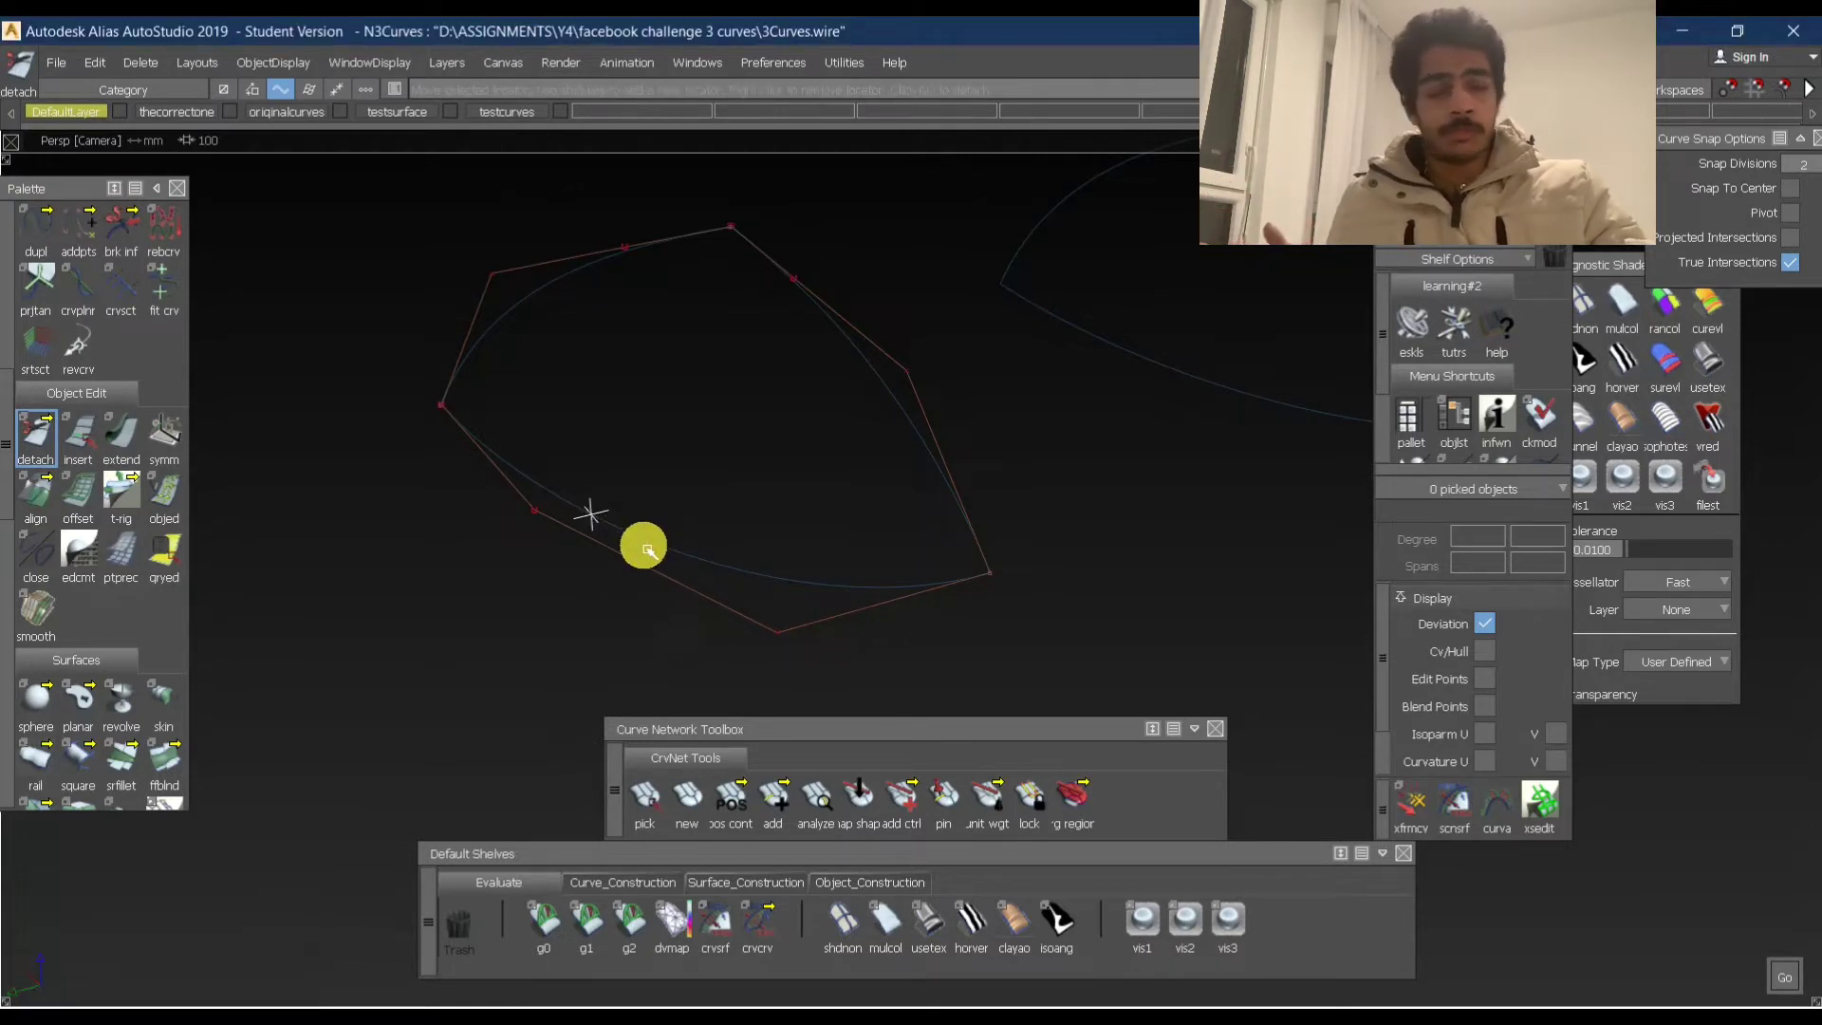
left_click(648, 549, "alt")
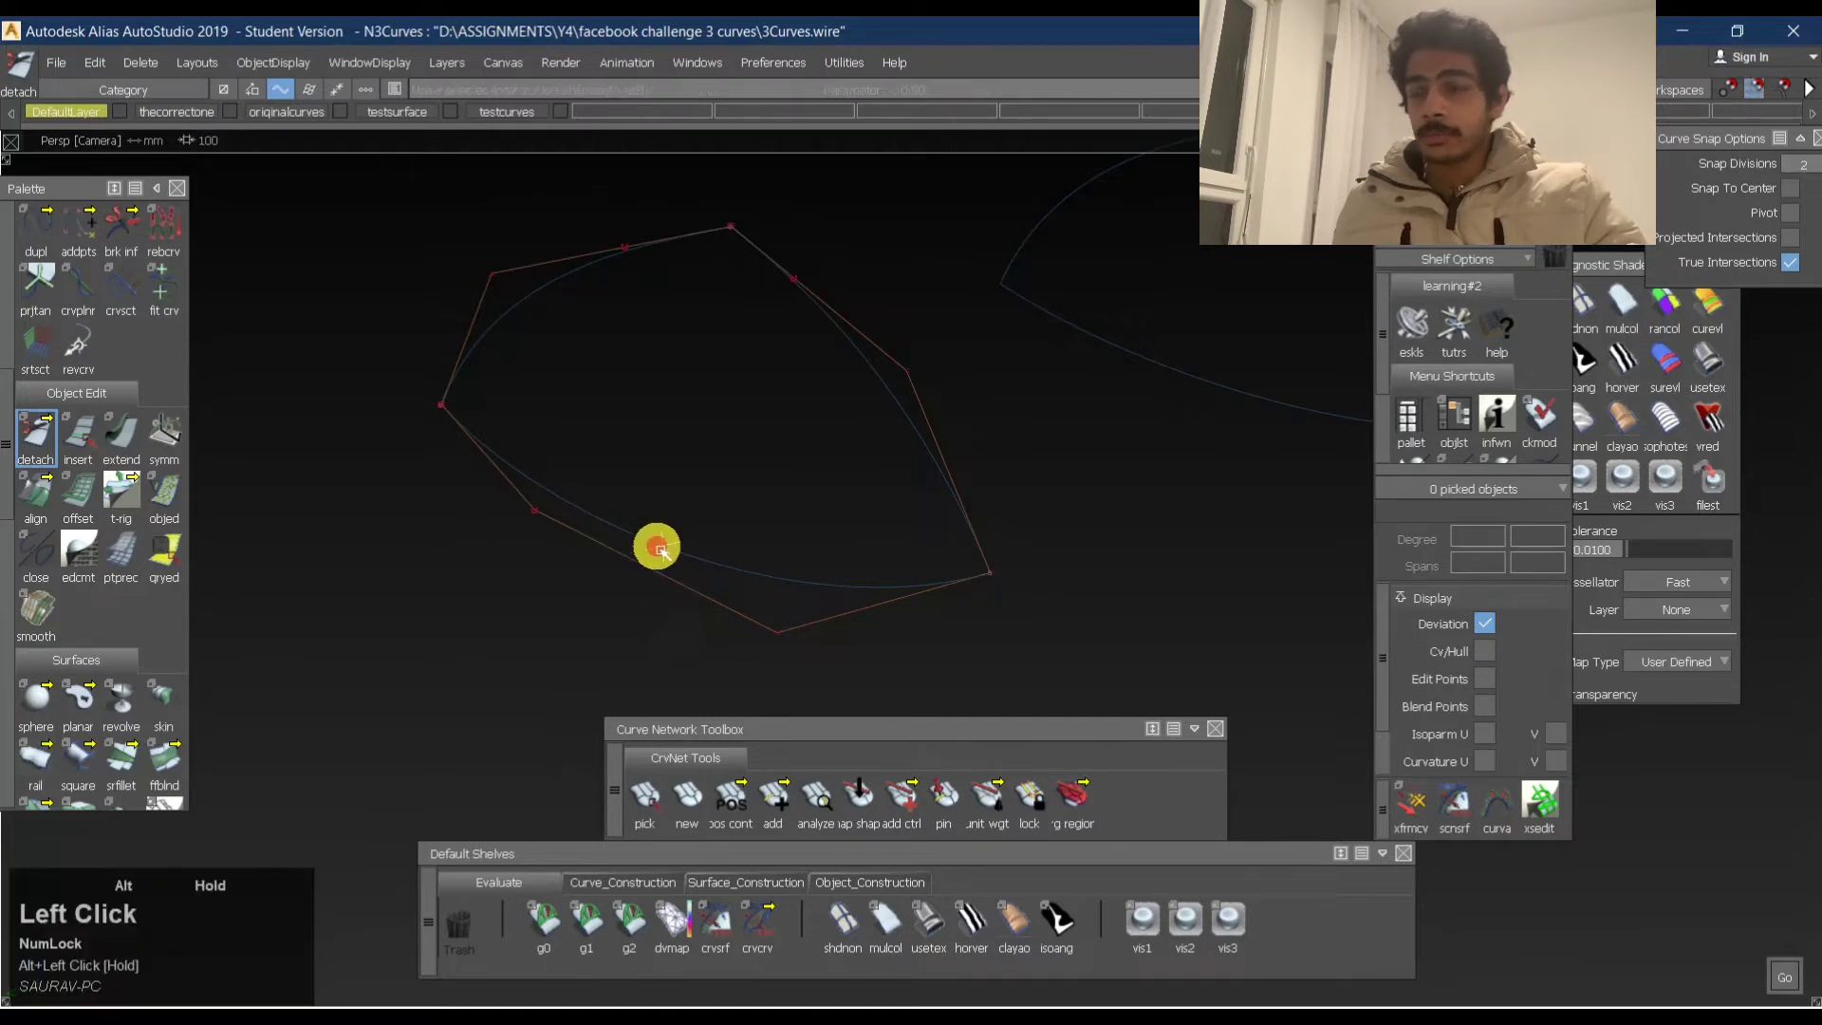
scroll(657, 555, "up", 3)
scroll(648, 555, "down", 2)
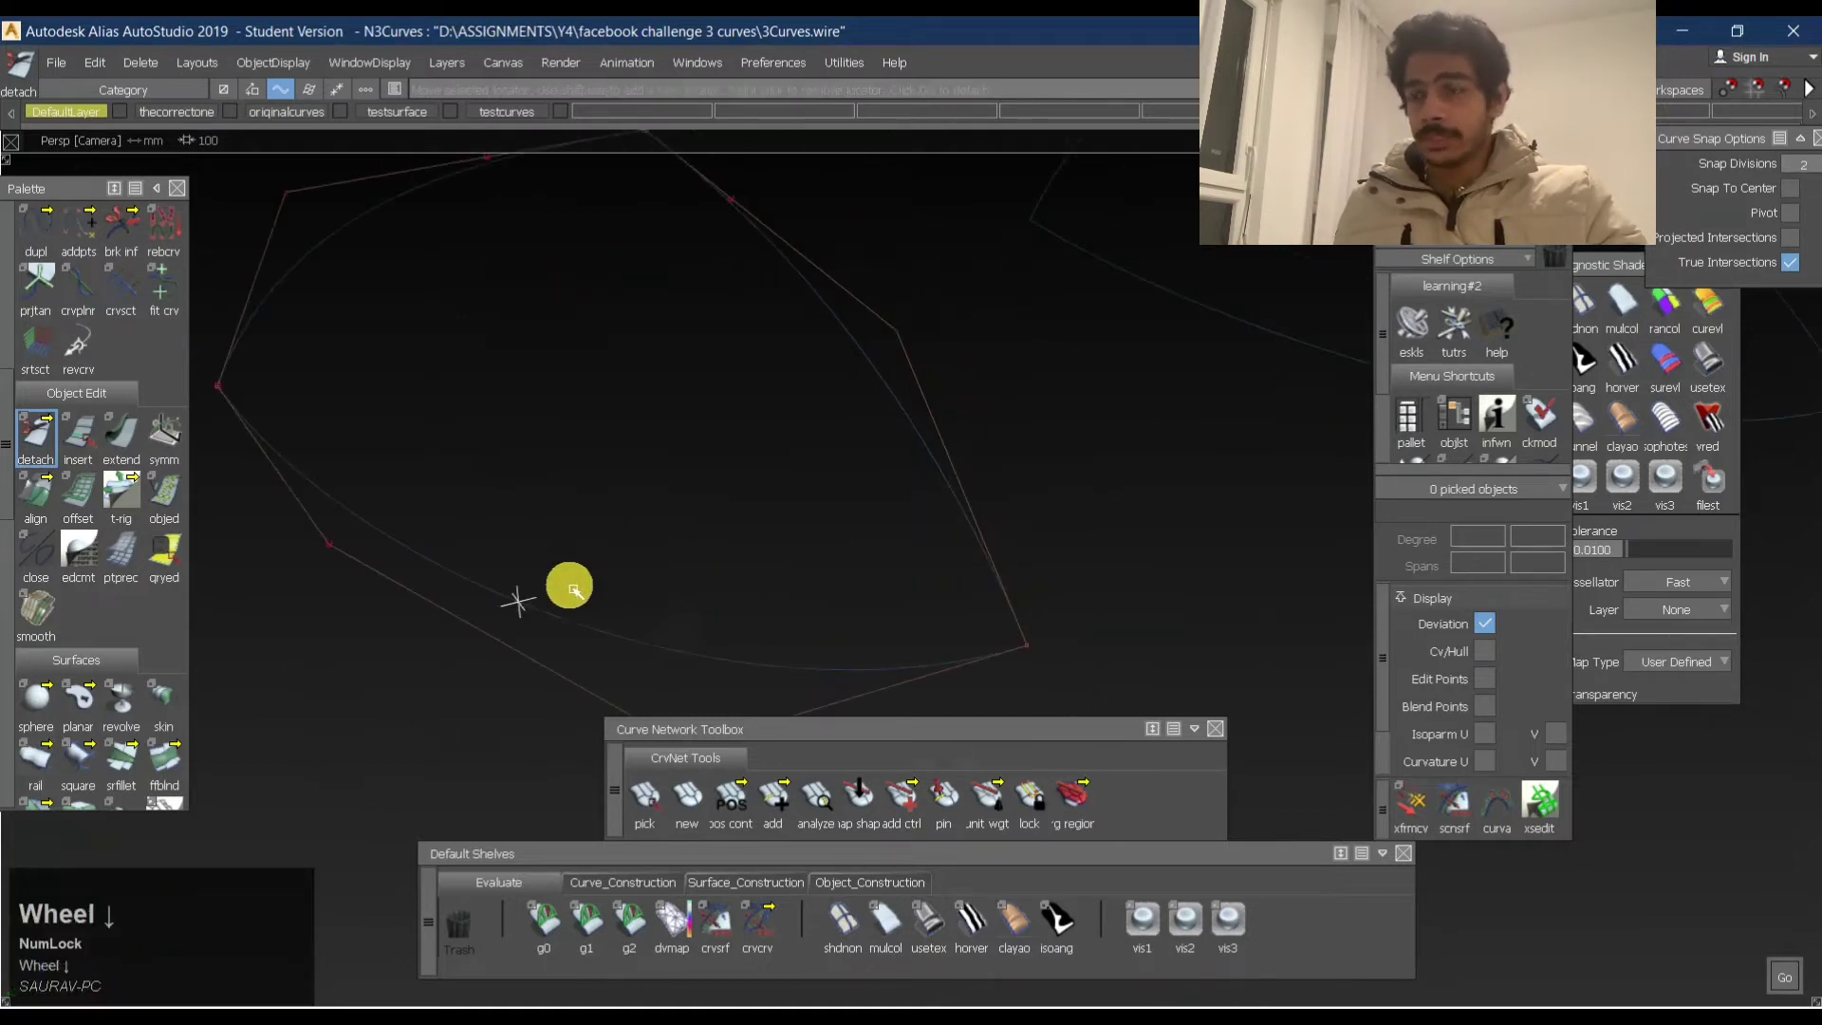
key("space")
Clear the selection and examine the split lower curve and the resulting four-sided outline.
left_click_drag(736, 525, 350, 517, "ctrl+shift")
middle_click_drag(527, 505, 744, 525, "alt+shift")
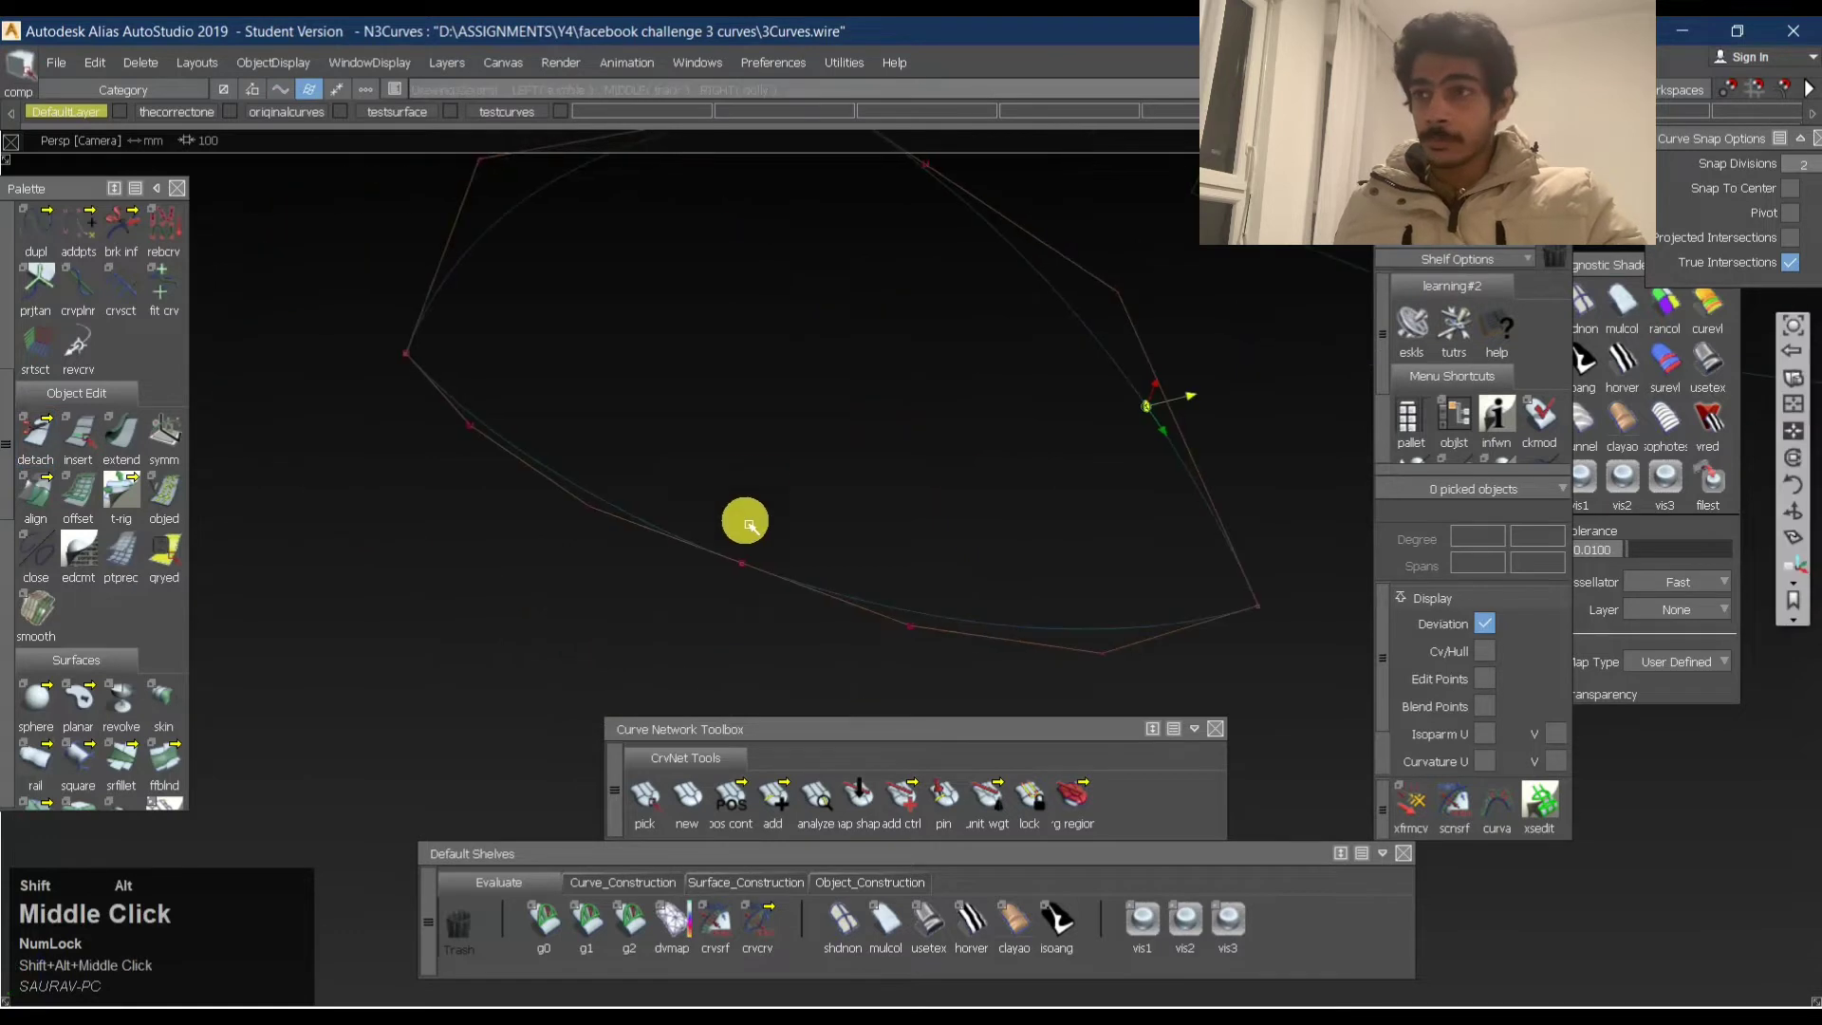
right_click_drag(744, 525, 680, 537, "alt+shift")
middle_click_drag(680, 537, 628, 537, "alt+shift")
left_click_drag(700, 589, 753, 419, "ctrl+shift")
left_click_drag(611, 475, 873, 467, "ctrl+shift")
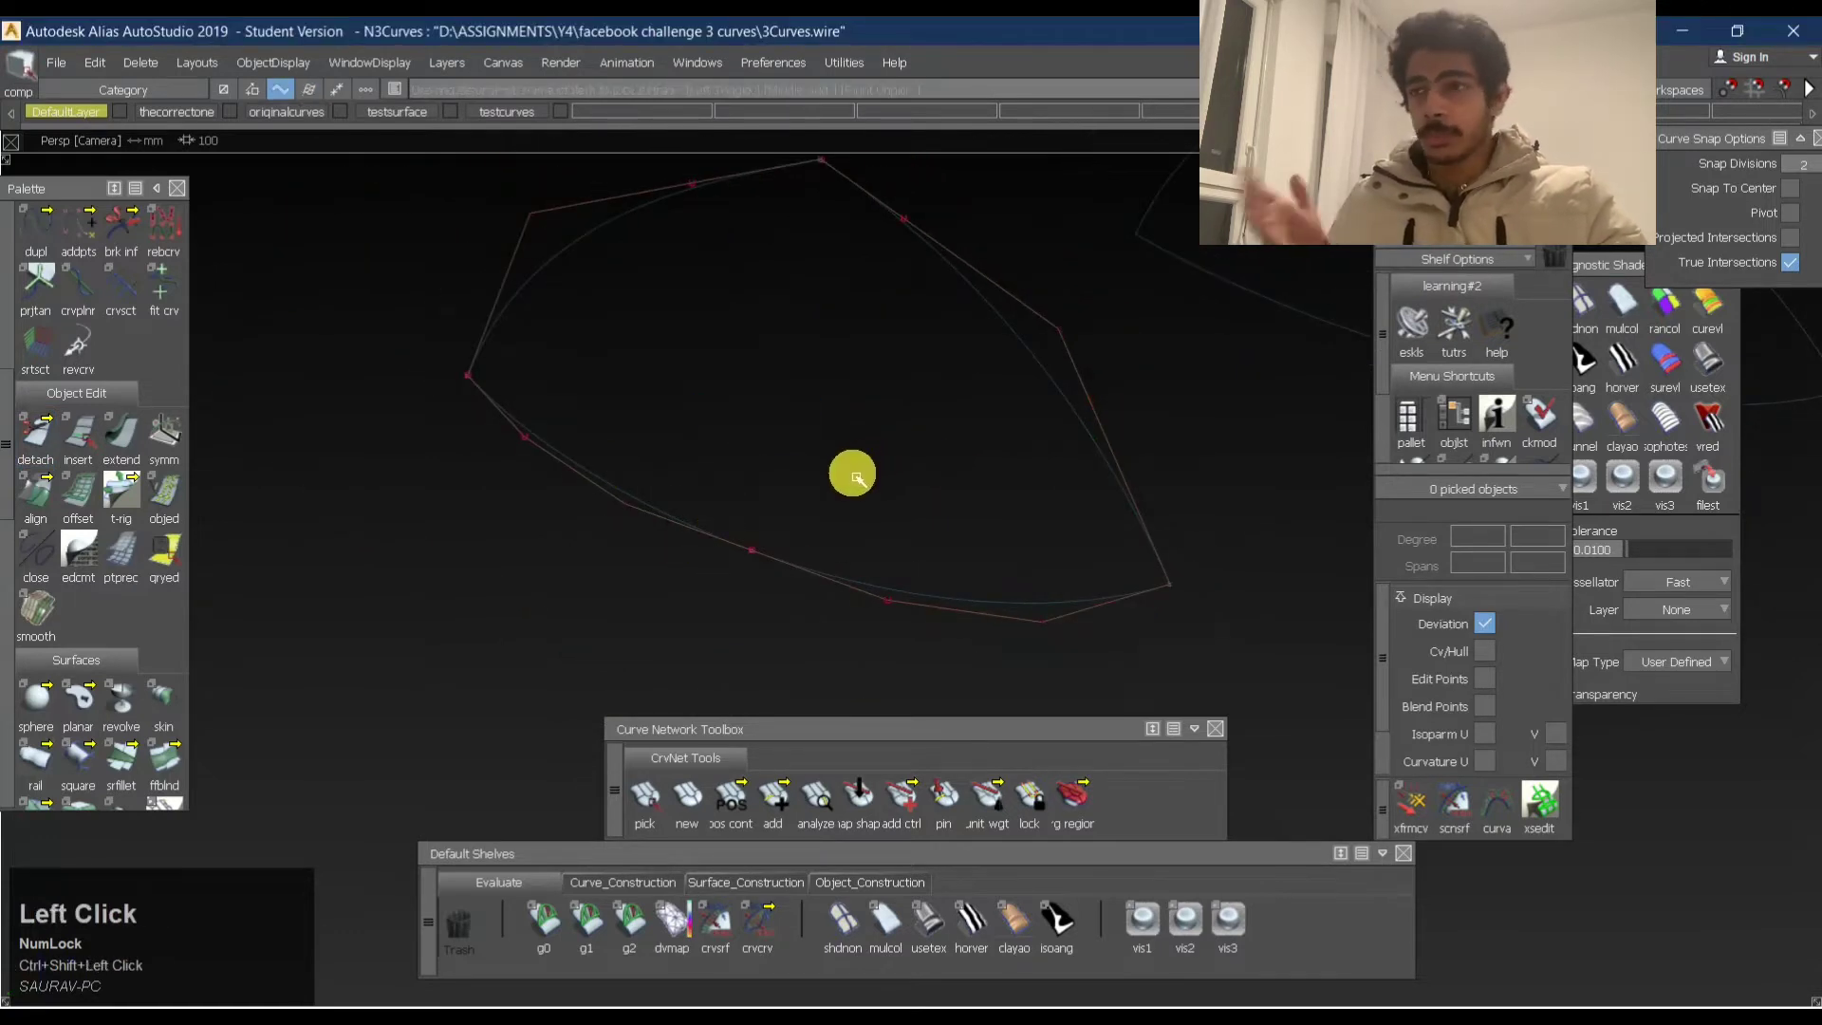
left_click(804, 531)
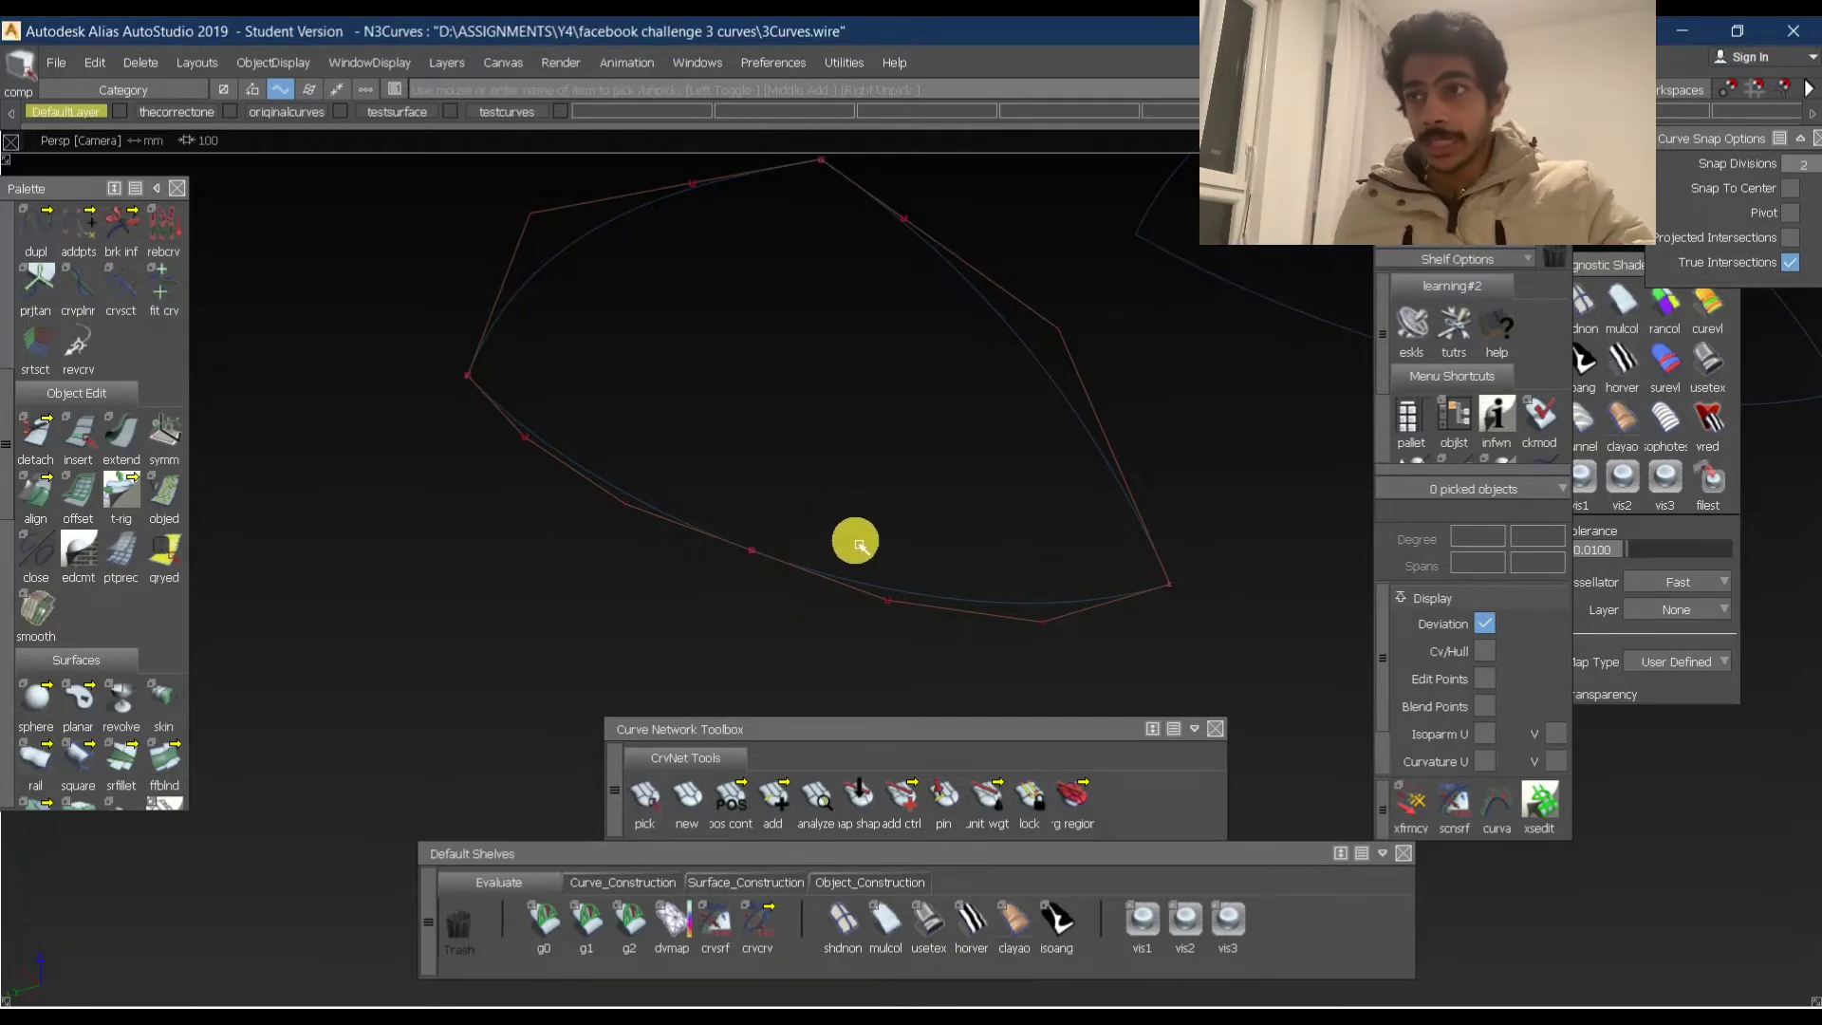
right_click_drag(859, 544, 866, 541, "alt")
left_click_drag(866, 541, 765, 541, "alt")
middle_click_drag(765, 541, 677, 508, "alt")
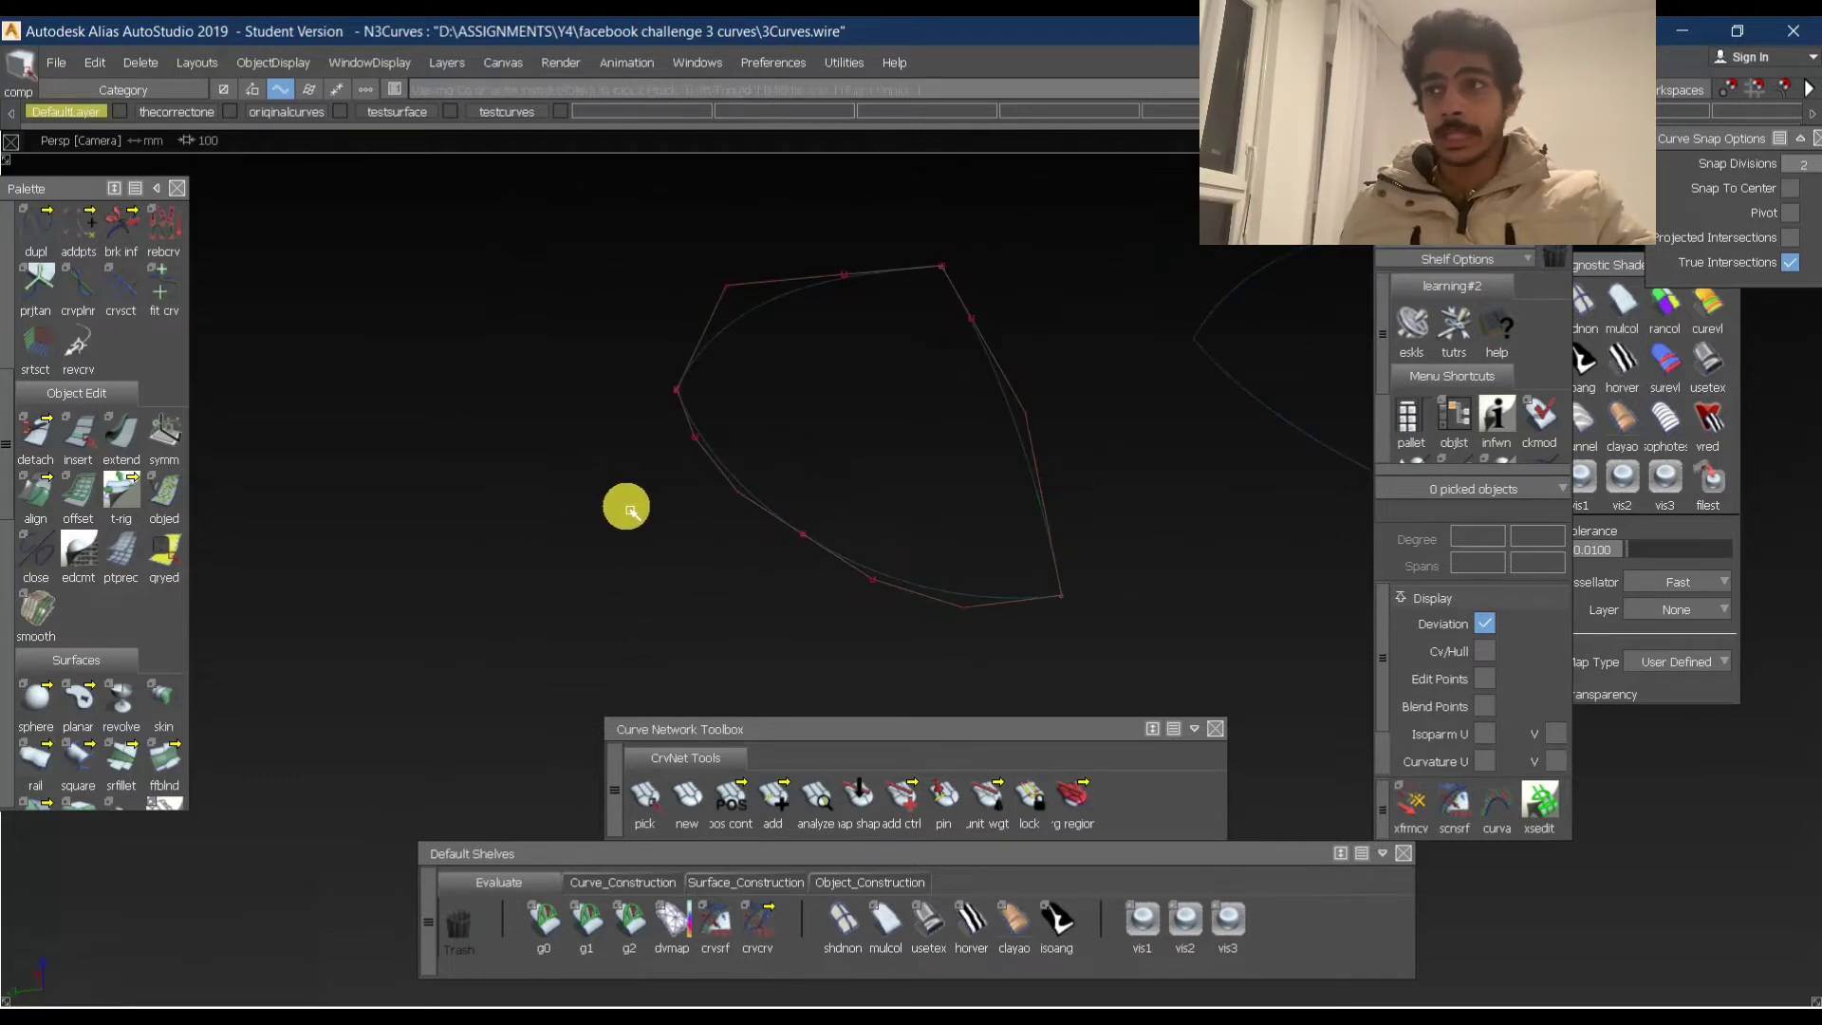
left_click_drag(665, 504, 1011, 512, "alt+shift")
middle_click_drag(1014, 513, 996, 475, "alt+shift")
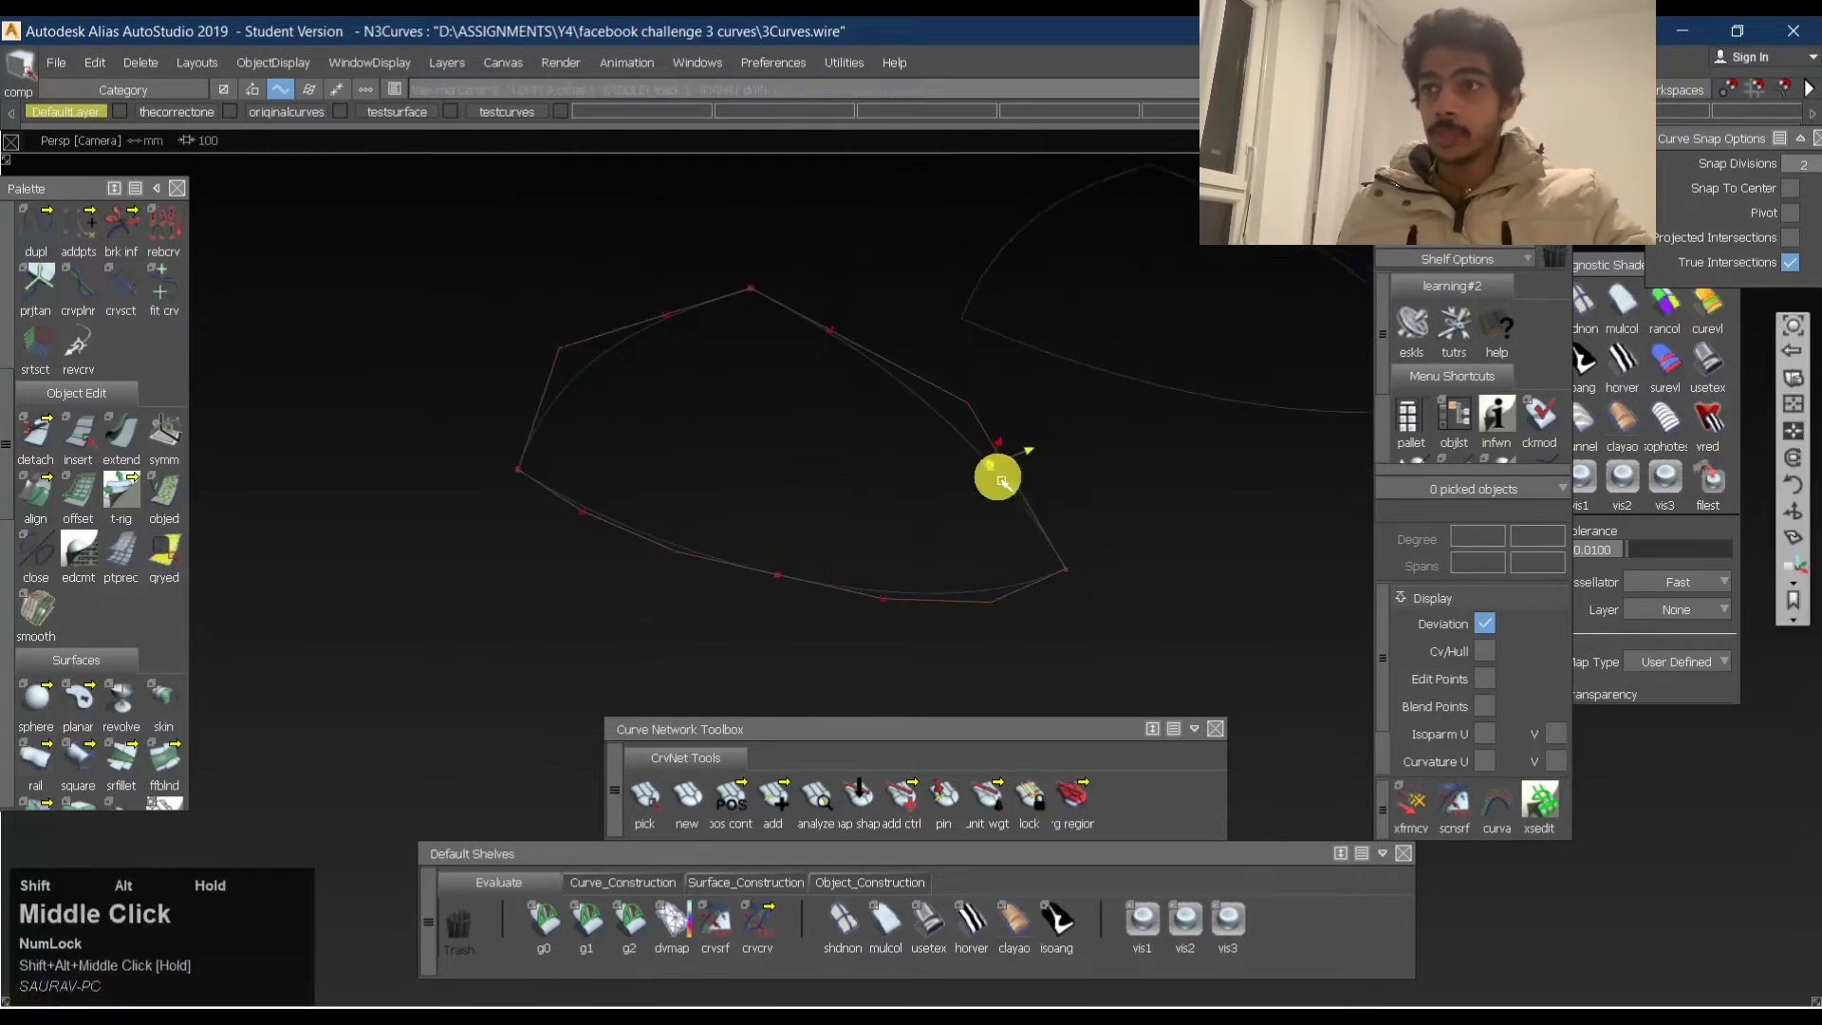
Build a Square surface from the long upper curve, the two lower curve segments and the short side curve with G0 Position continuity.
right_click(1034, 468, "ctrl+shift")
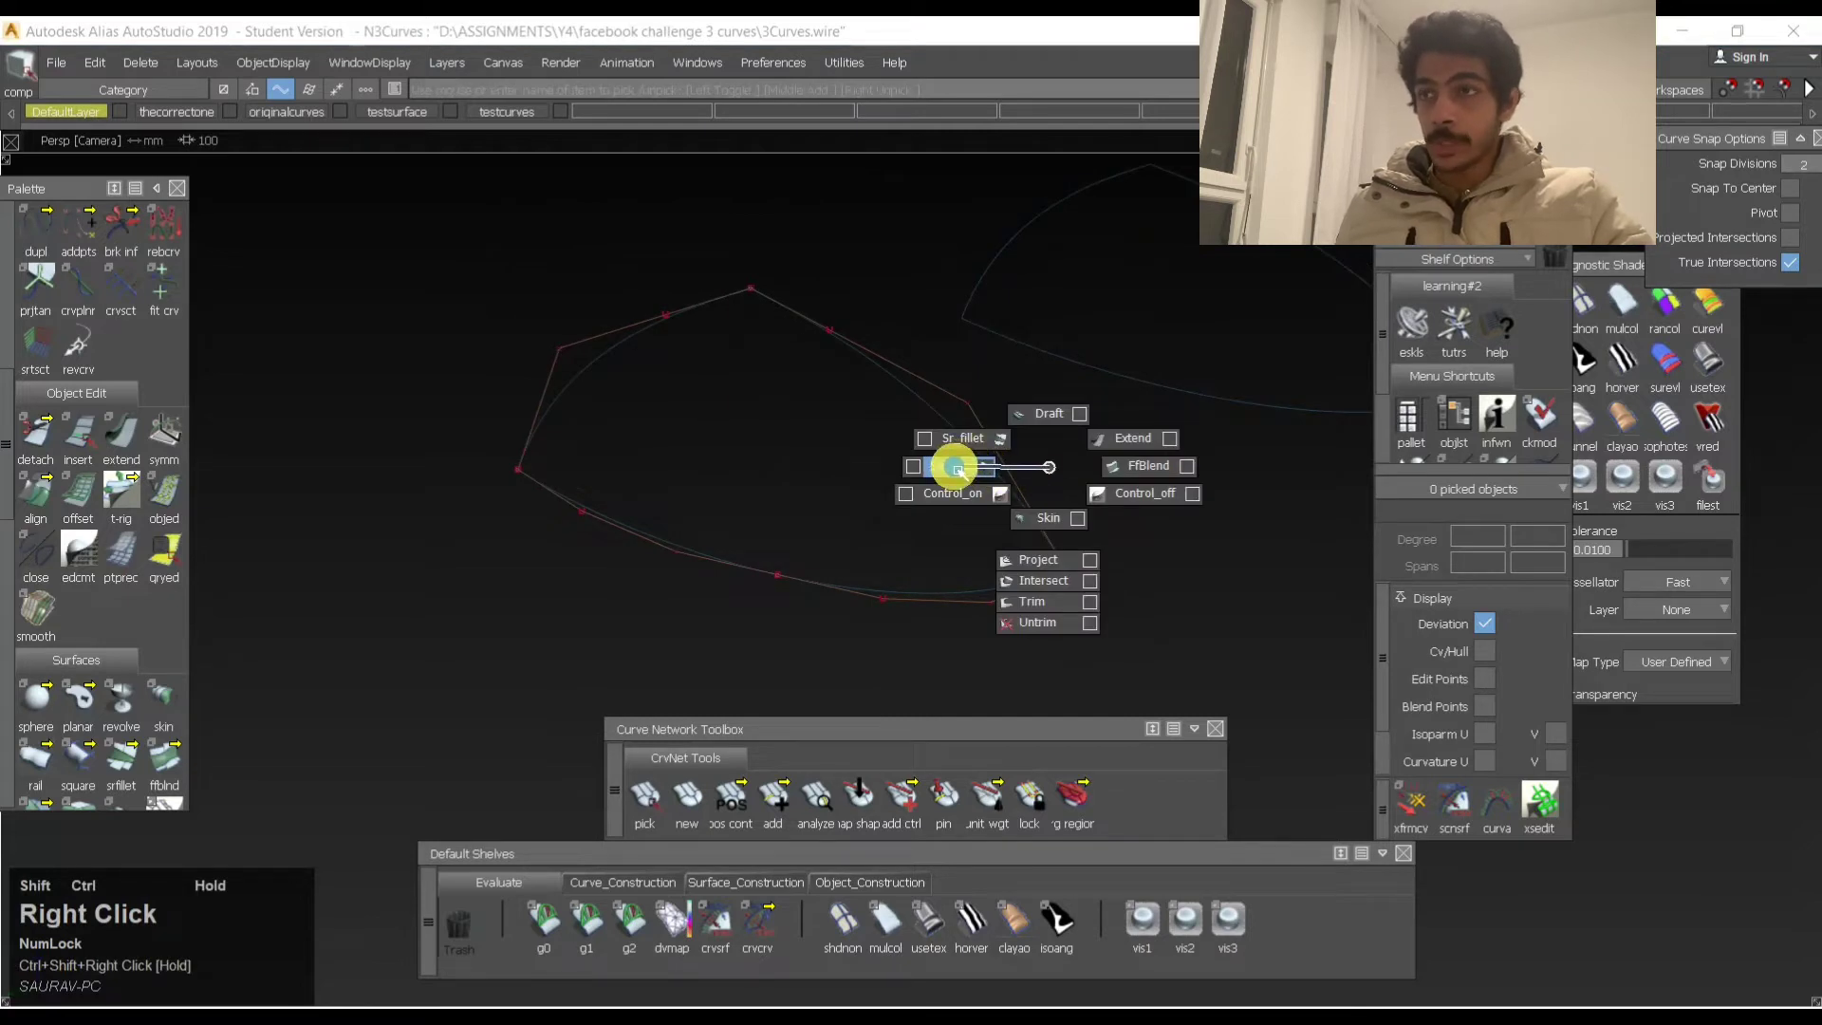
right_click_drag(957, 467, 957, 467, "ctrl+shift")
left_click(925, 389)
left_click(806, 582)
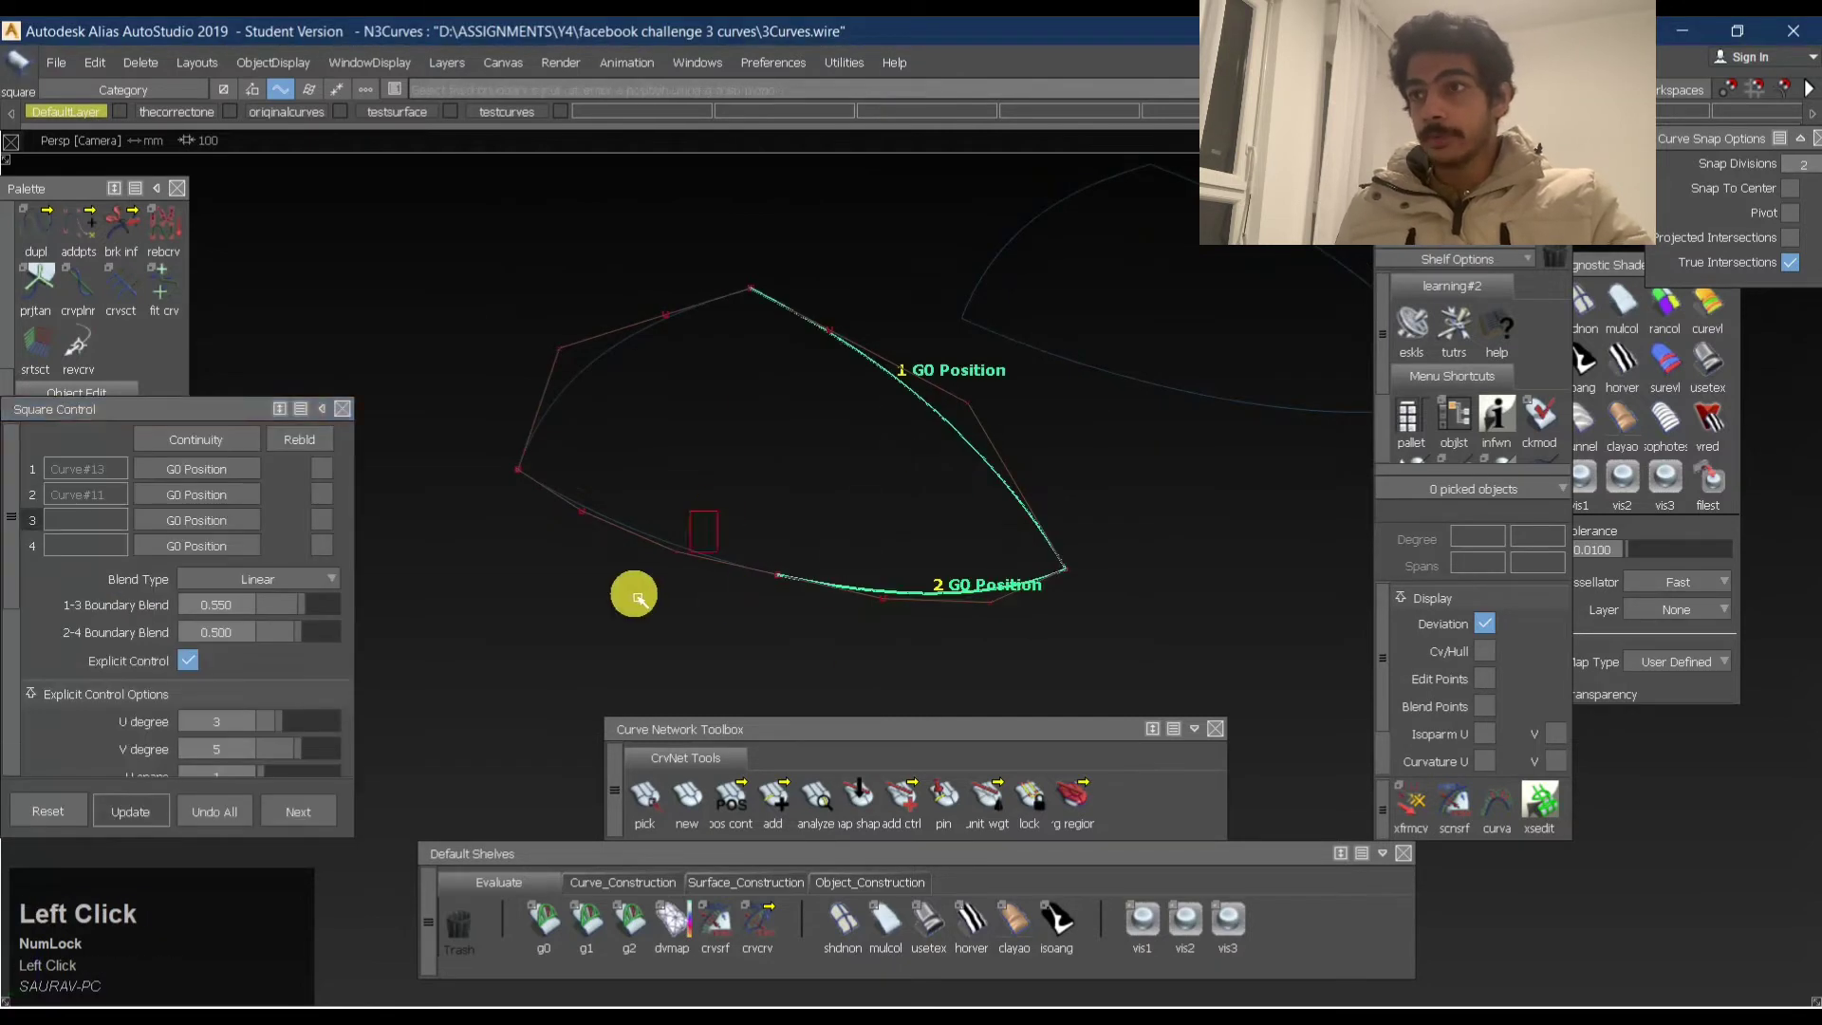
left_click_drag(638, 596, 634, 596)
left_click(569, 372)
Pick the new Square surface and display its control vertices and hulls.
left_click_drag(910, 445, 704, 354, "alt+shift")
left_click_drag(871, 574, 1018, 373, "ctrl+shift")
left_click_drag(635, 403, 997, 472, "alt+shift")
left_click_drag(997, 471, 655, 493, "ctrl+shift")
left_click(892, 375)
right_click_drag(862, 390, 737, 538, "ctrl+shift")
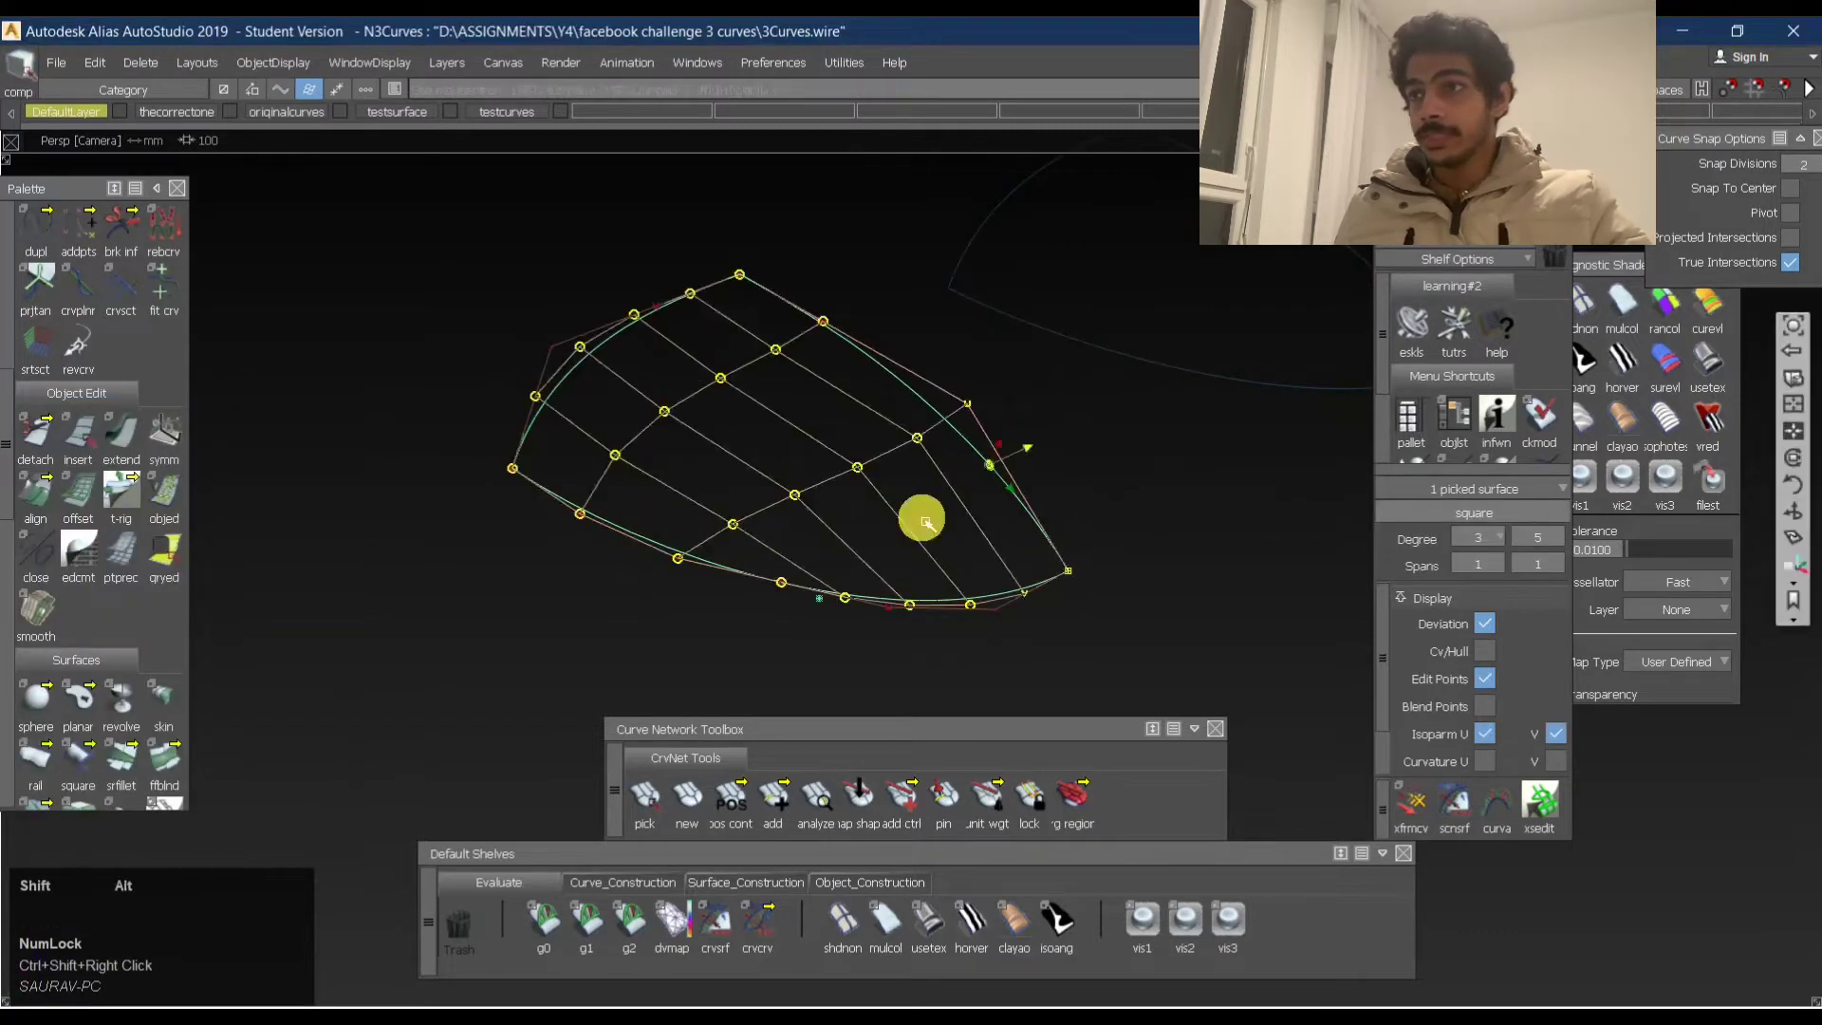
Reopen the Square surface's construction settings, set its V degree to 3, and close the control window.
left_click_drag(925, 522, 789, 451, "alt+shift")
middle_click_drag(788, 452, 753, 423, "ctrl+shift")
left_click(753, 426, "shift")
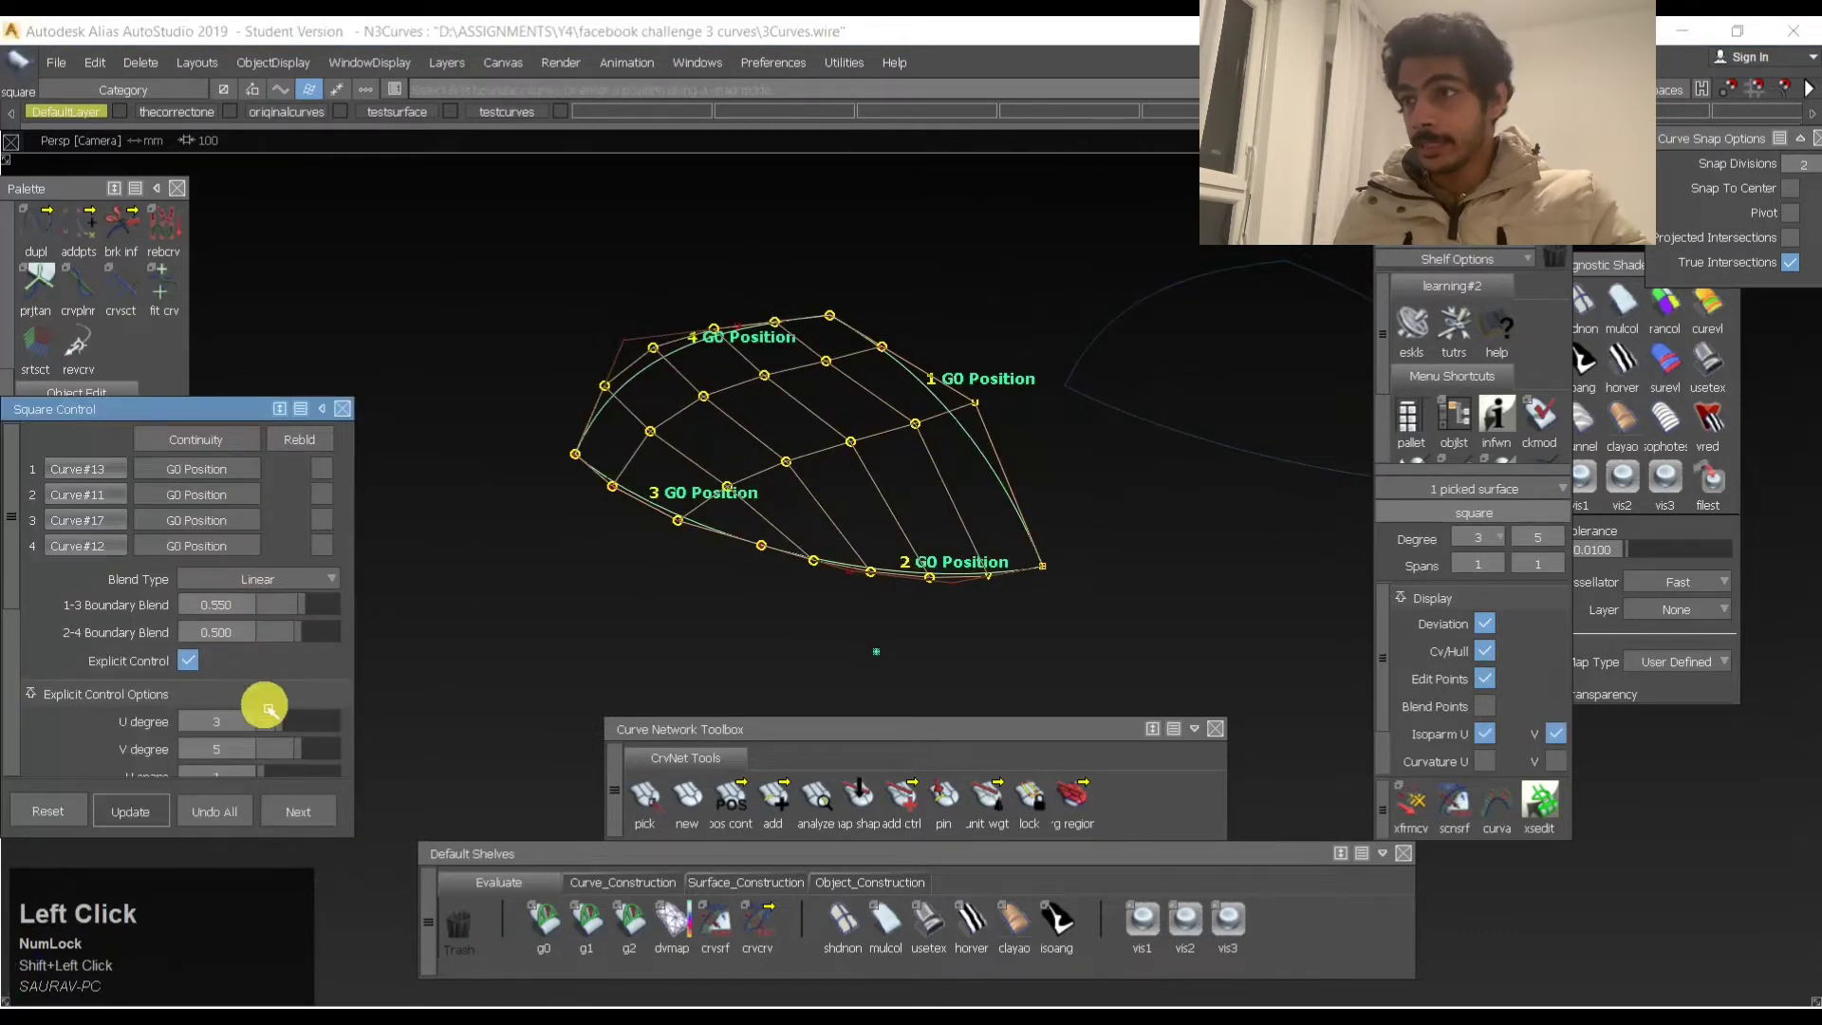
left_click_drag(276, 746, 278, 748)
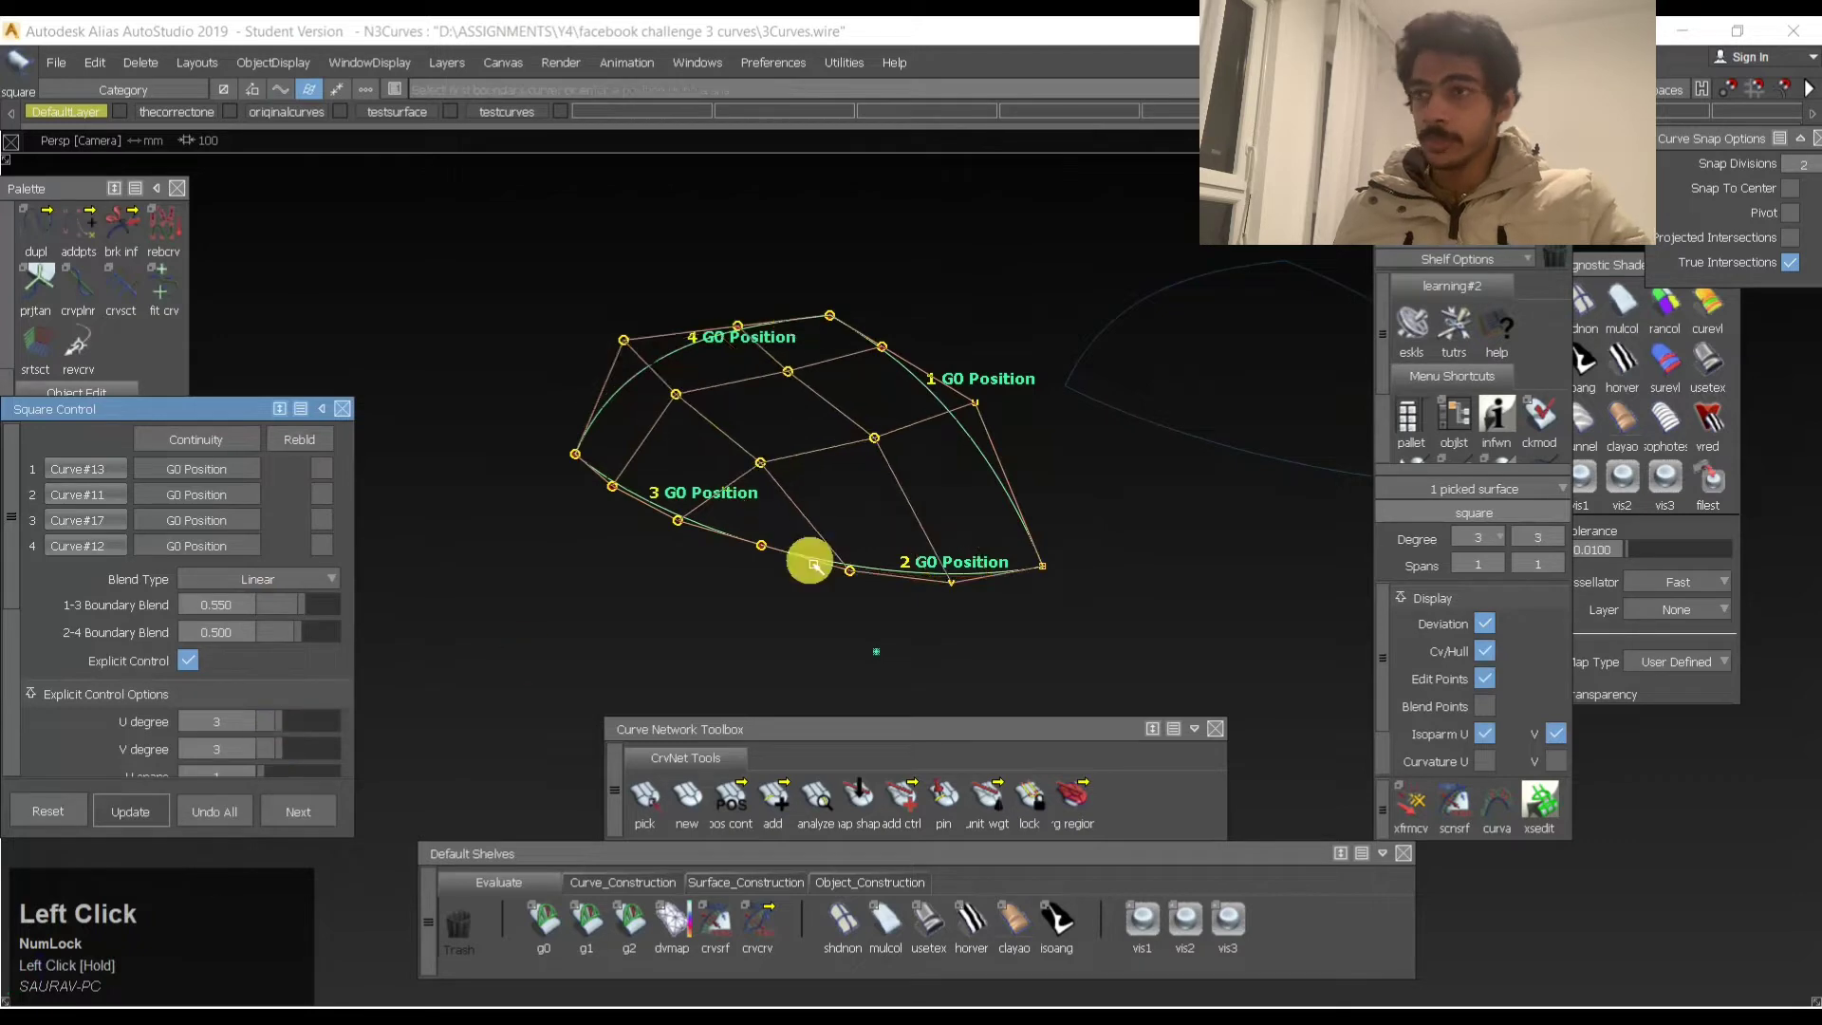
left_click_drag(950, 465, 940, 306, "alt+shift")
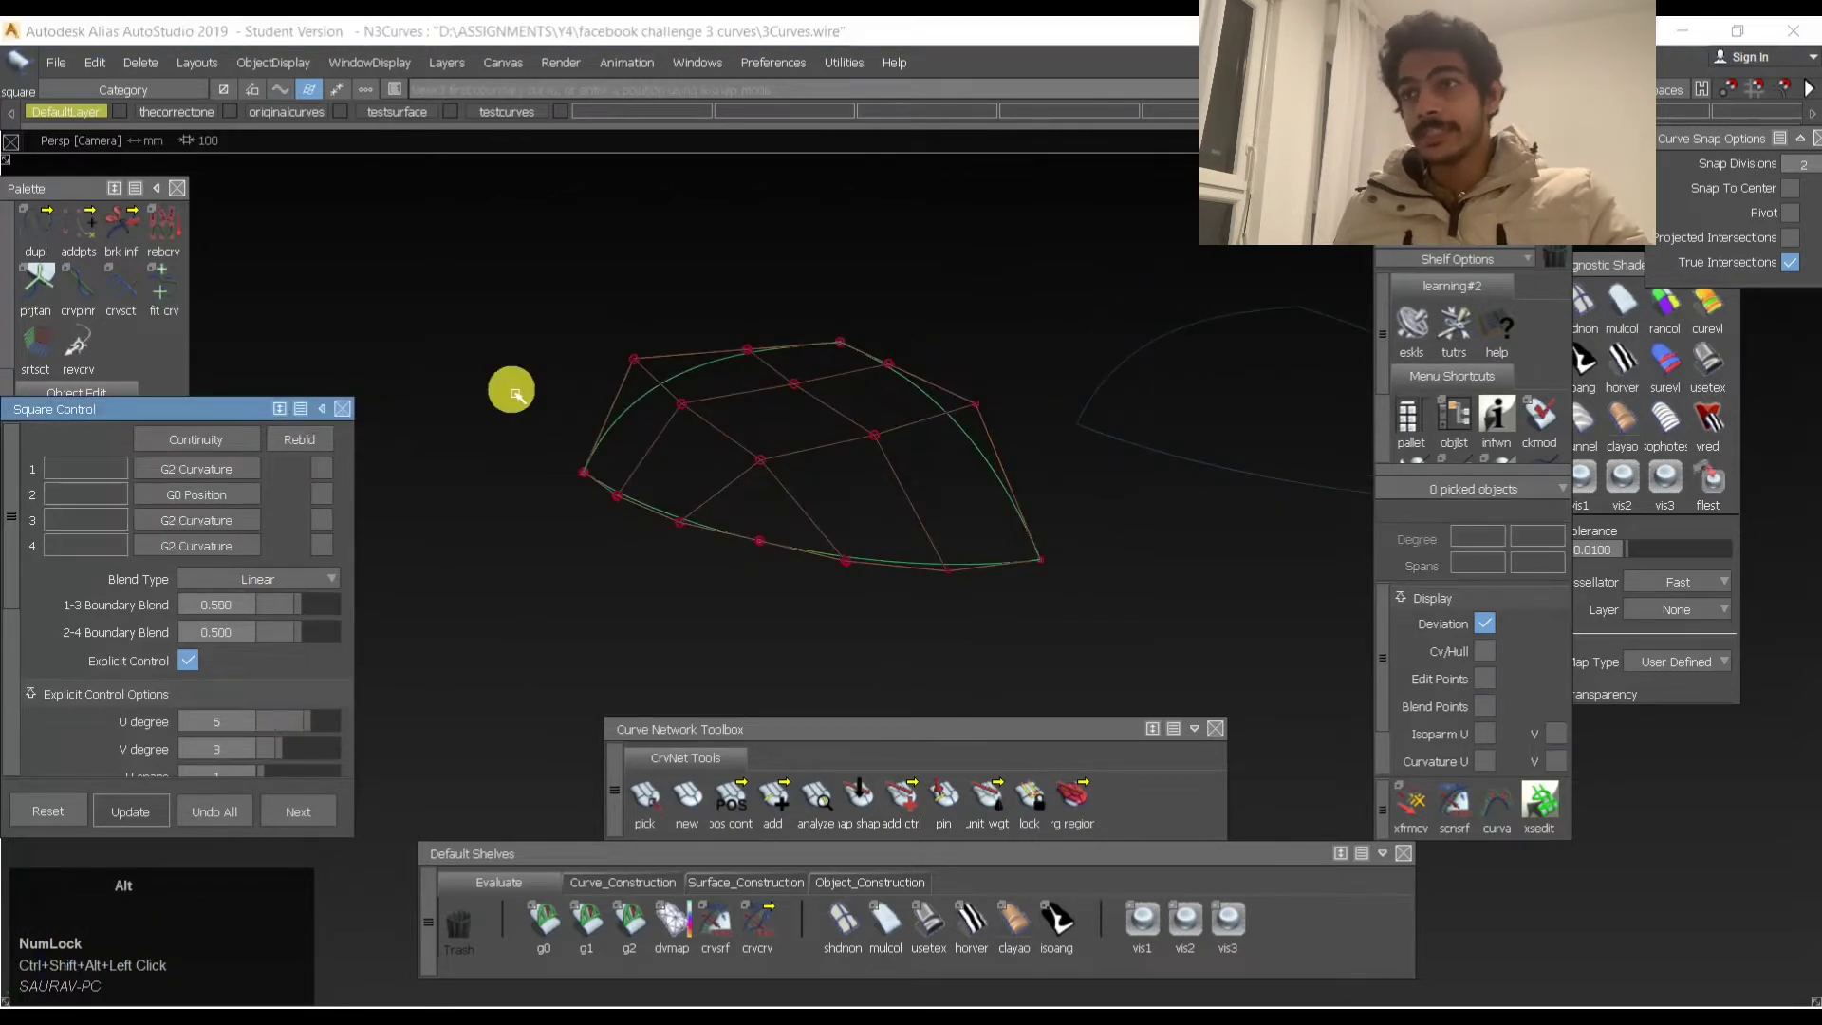
left_click_drag(516, 393, 494, 519, "alt+shift")
left_click(344, 409)
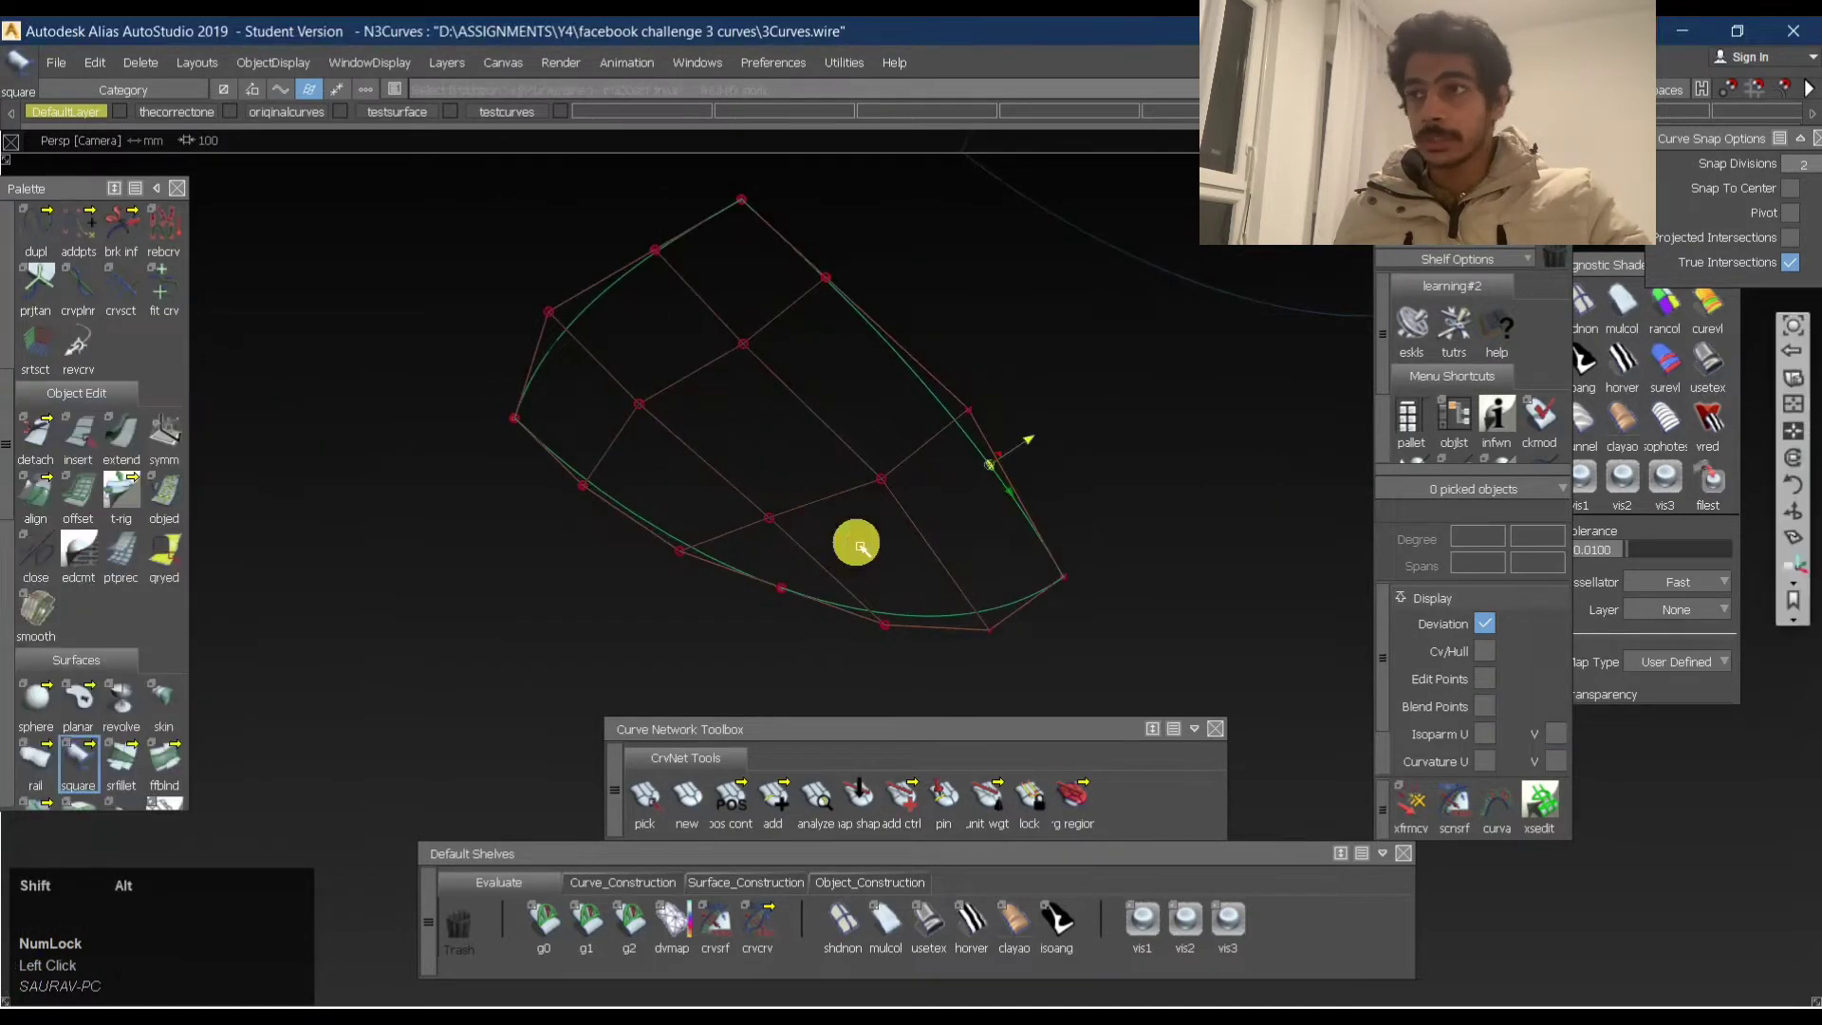
Apply the horizontal black-and-white stripe diagnostic shading to the Square surface.
left_click_drag(854, 541, 695, 386, "alt+shift")
right_click_drag(695, 386, 885, 451, "alt+shift")
left_click_drag(892, 457, 724, 350, "alt+shift")
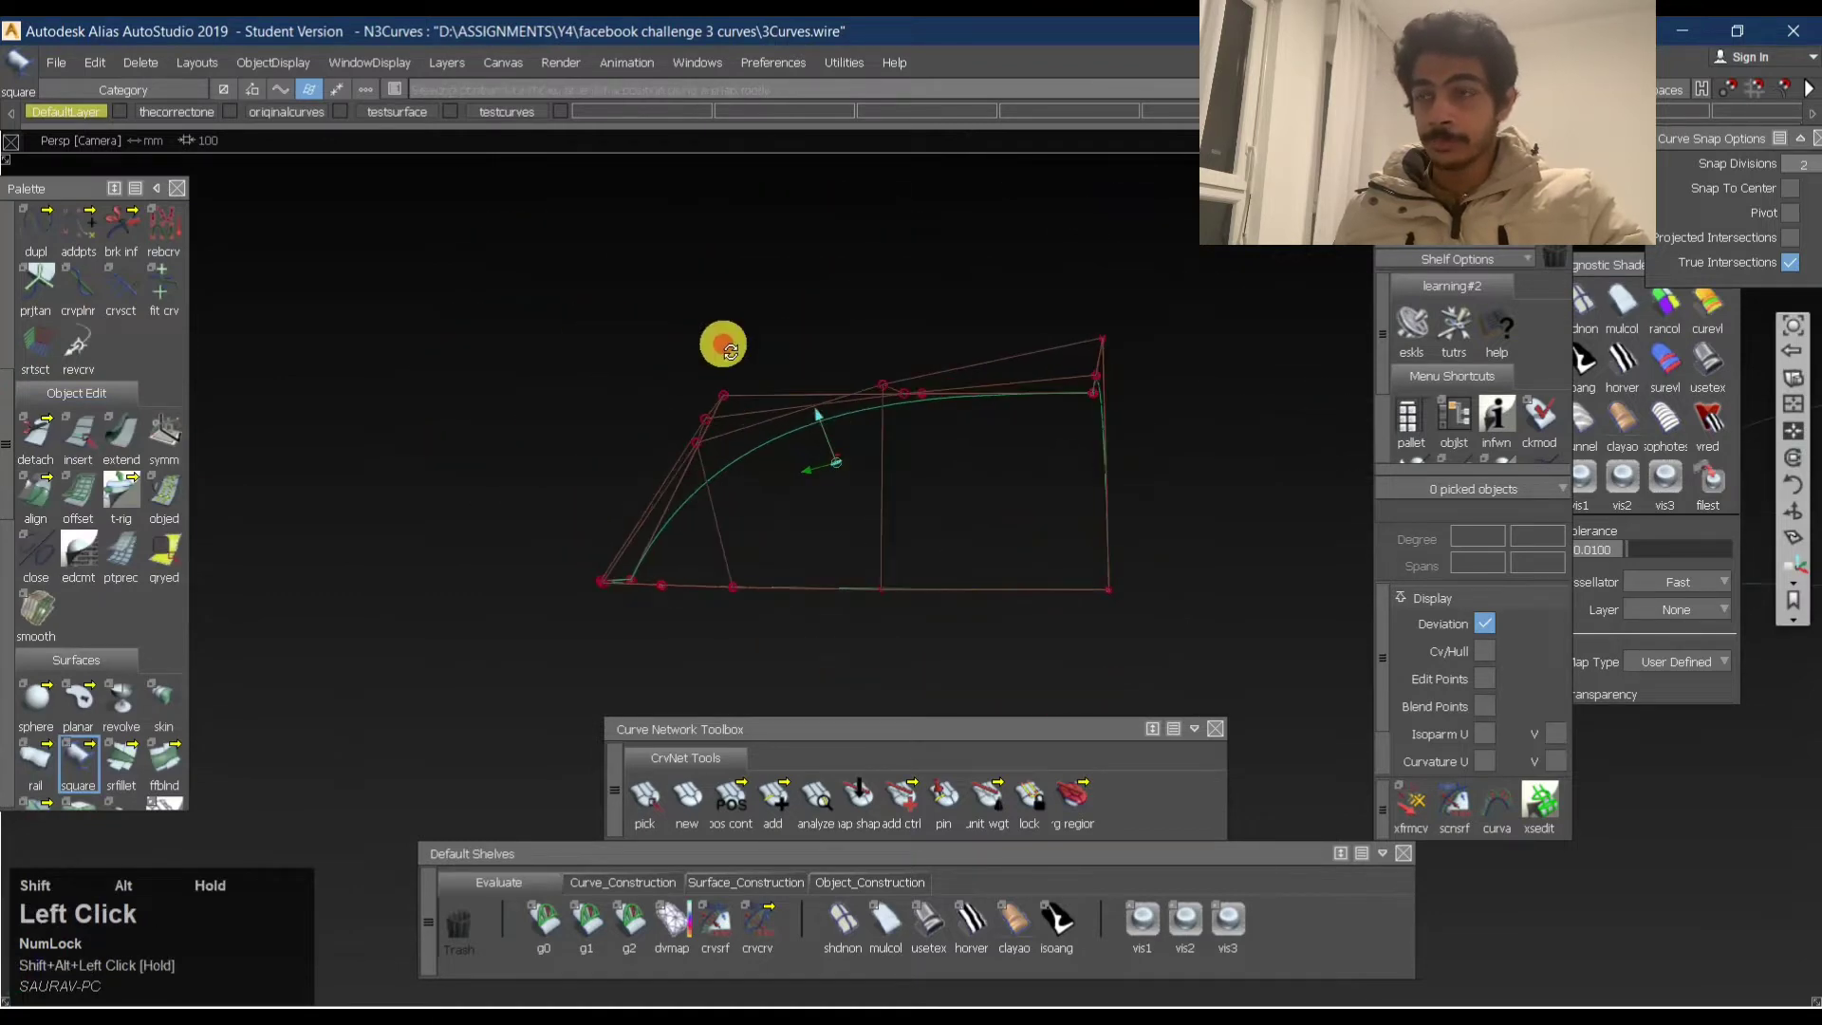
right_click_drag(724, 350, 781, 371, "alt+shift")
left_click_drag(781, 370, 892, 493, "alt+shift")
left_click(980, 942)
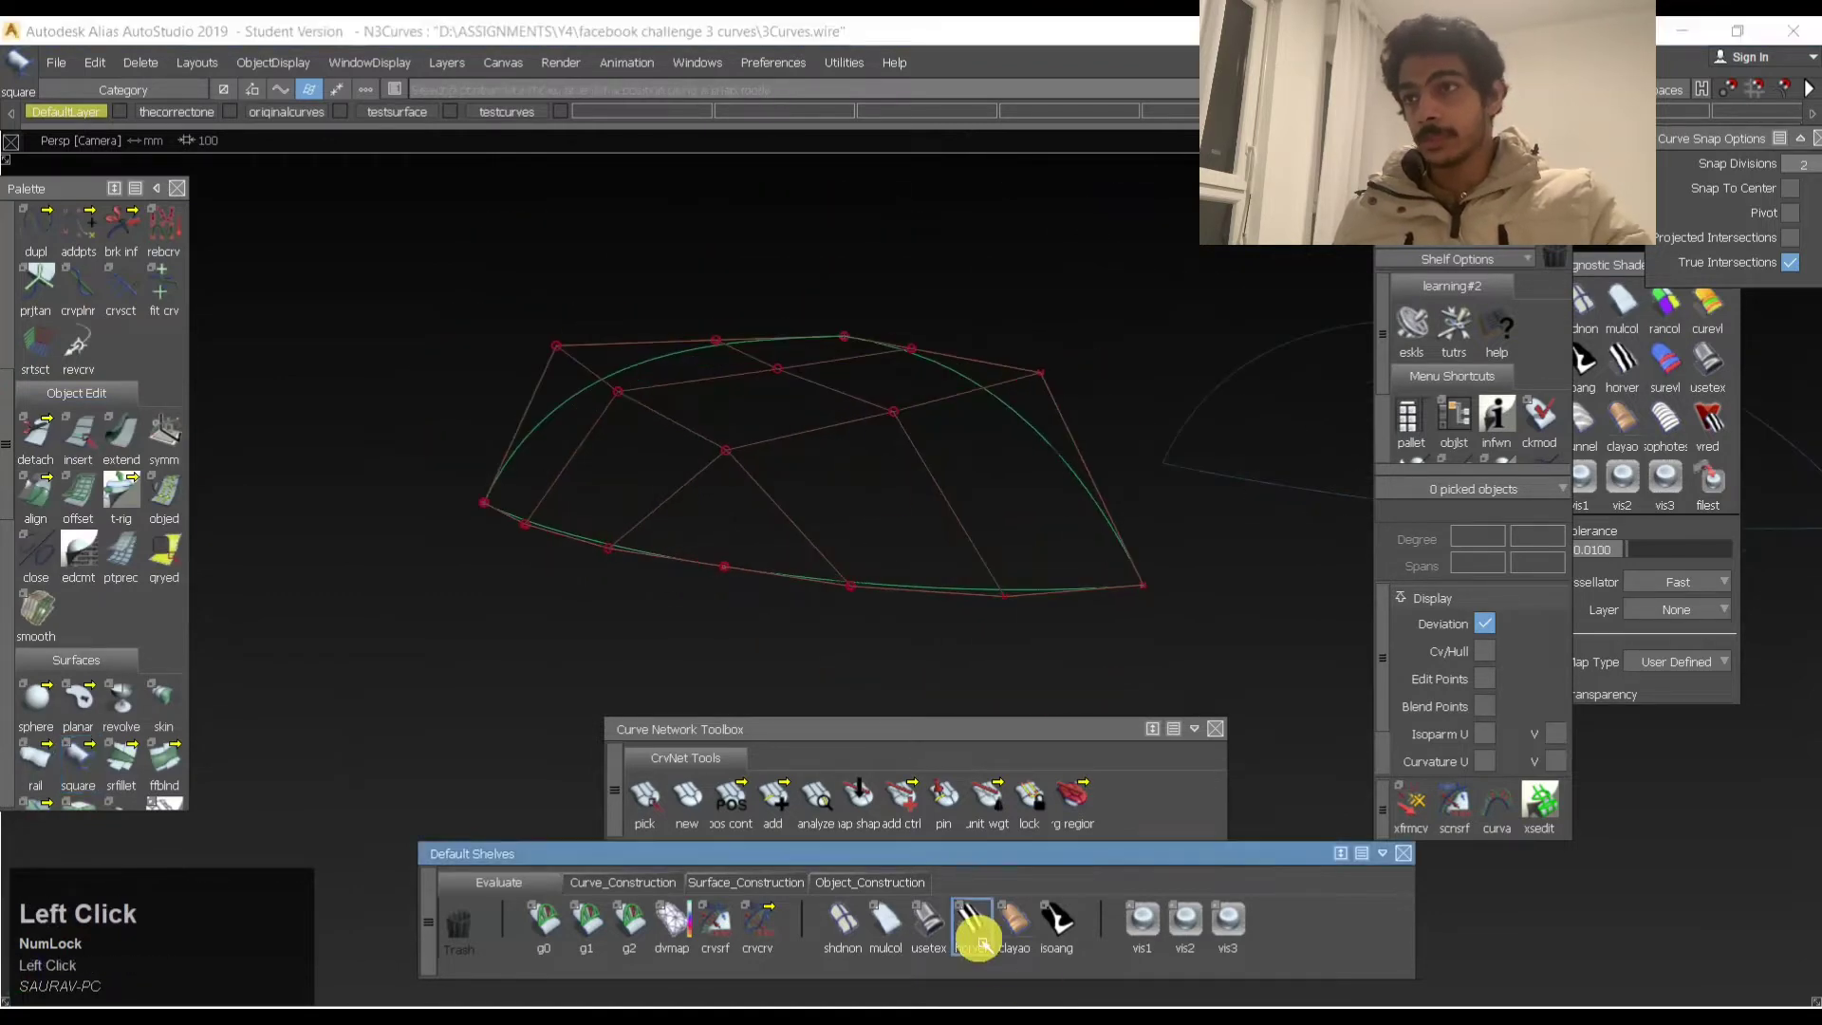
mouse_move(795, 355)
left_mouse_down("alt+shift")
mouse_move(903, 550)
mouse_move(1046, 567)
left_mouse_up("alt+shift")
left_click_drag(1094, 558, 1071, 404, "ctrl+shift")
left_click(772, 411)
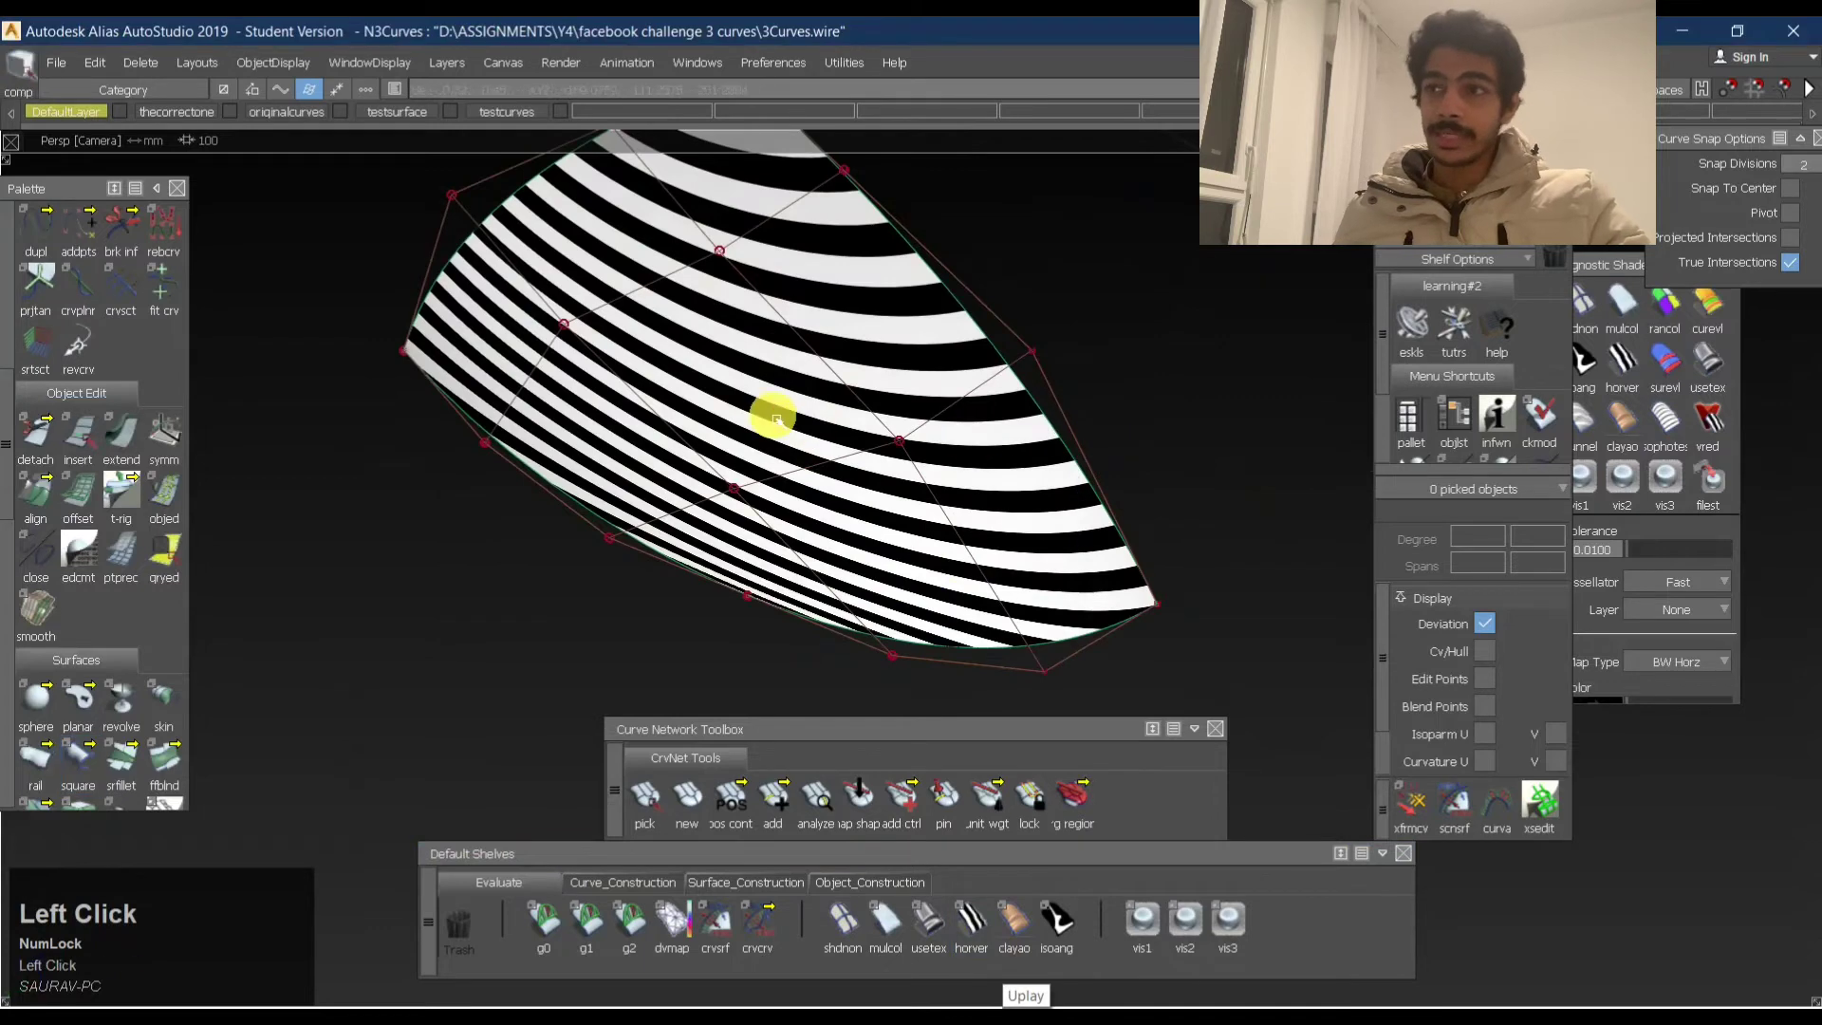
Clear the selection, move the Control Panel away from the Diagnostic Shade panel, and close the curve snap options.
left_click_drag(870, 601, 899, 371, "ctrl+shift")
mouse_move(1082, 562)
left_mouse_down("alt+shift")
mouse_move(1119, 594)
mouse_move(1119, 488)
mouse_move(935, 464)
left_mouse_up("alt+shift")
mouse_move(1049, 598)
left_mouse_down("alt+shift")
mouse_move(1070, 620)
mouse_move(1005, 455)
mouse_move(1070, 419)
mouse_move(1143, 436)
mouse_move(864, 460)
mouse_move(578, 402)
mouse_move(297, 280)
mouse_move(1346, 260)
mouse_move(1254, 274)
left_mouse_up("alt+shift")
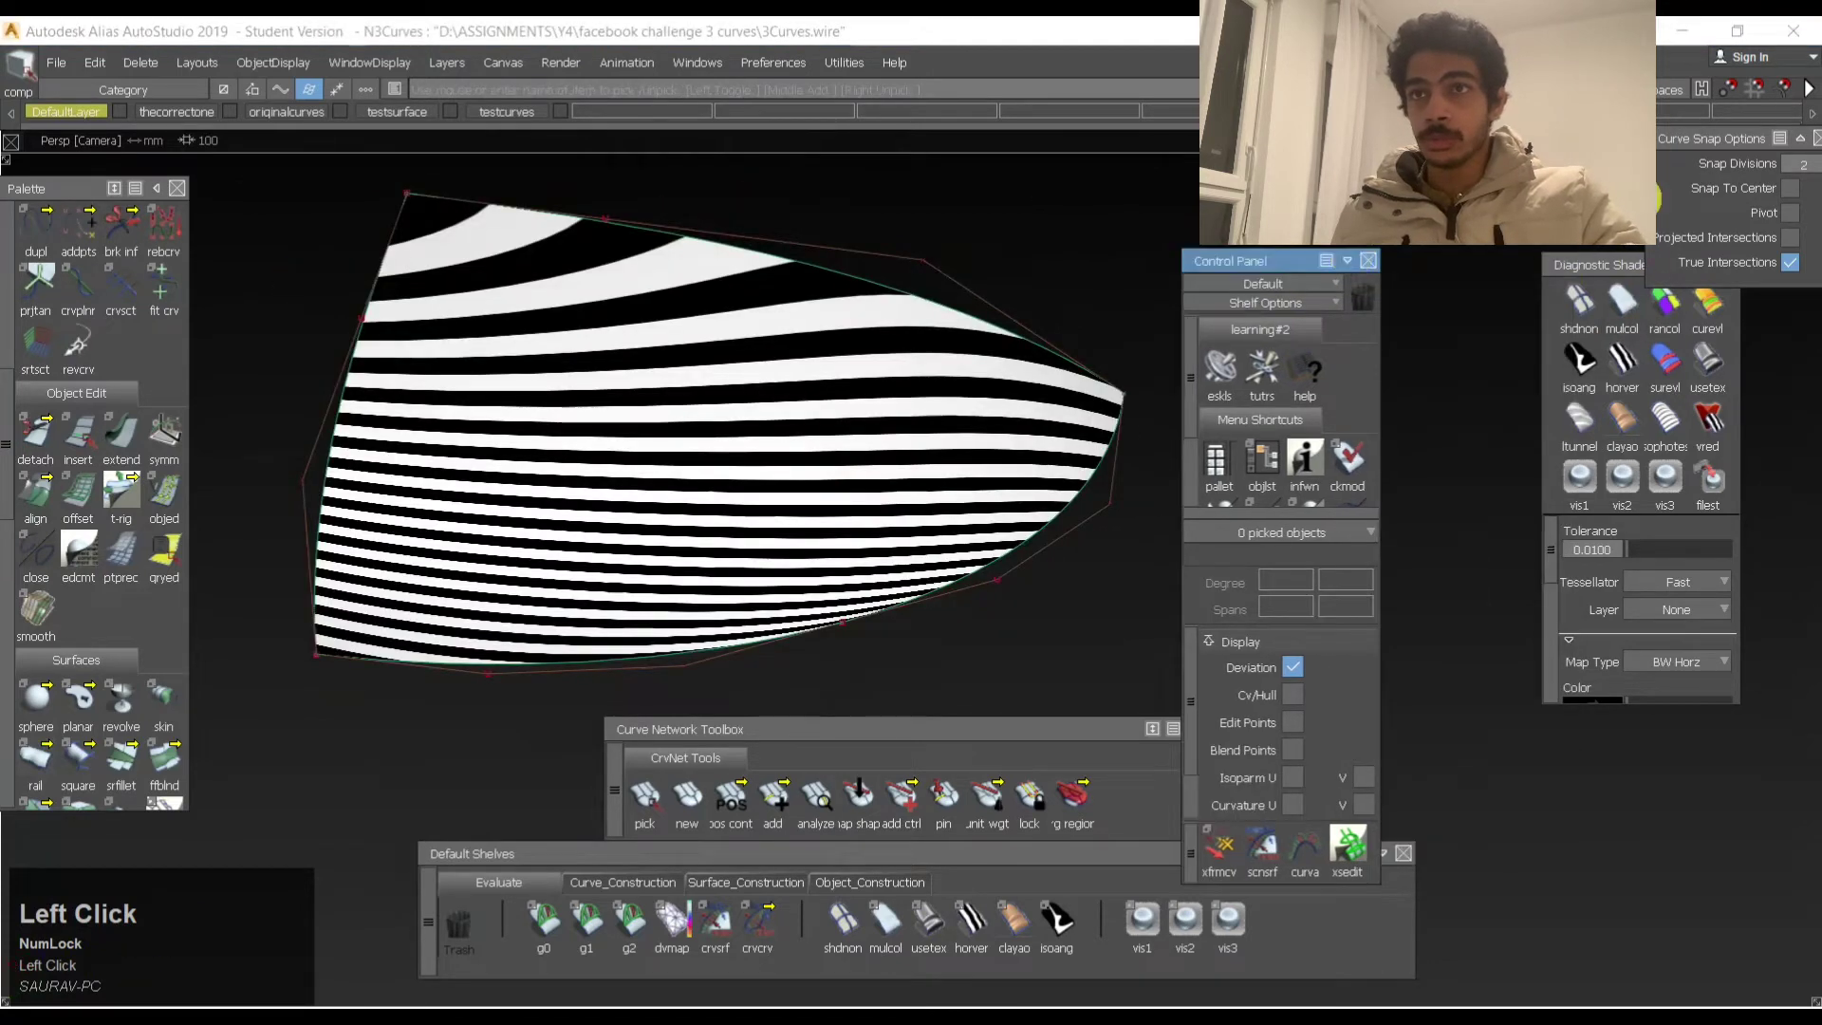
left_click(1813, 138)
left_click(1808, 90)
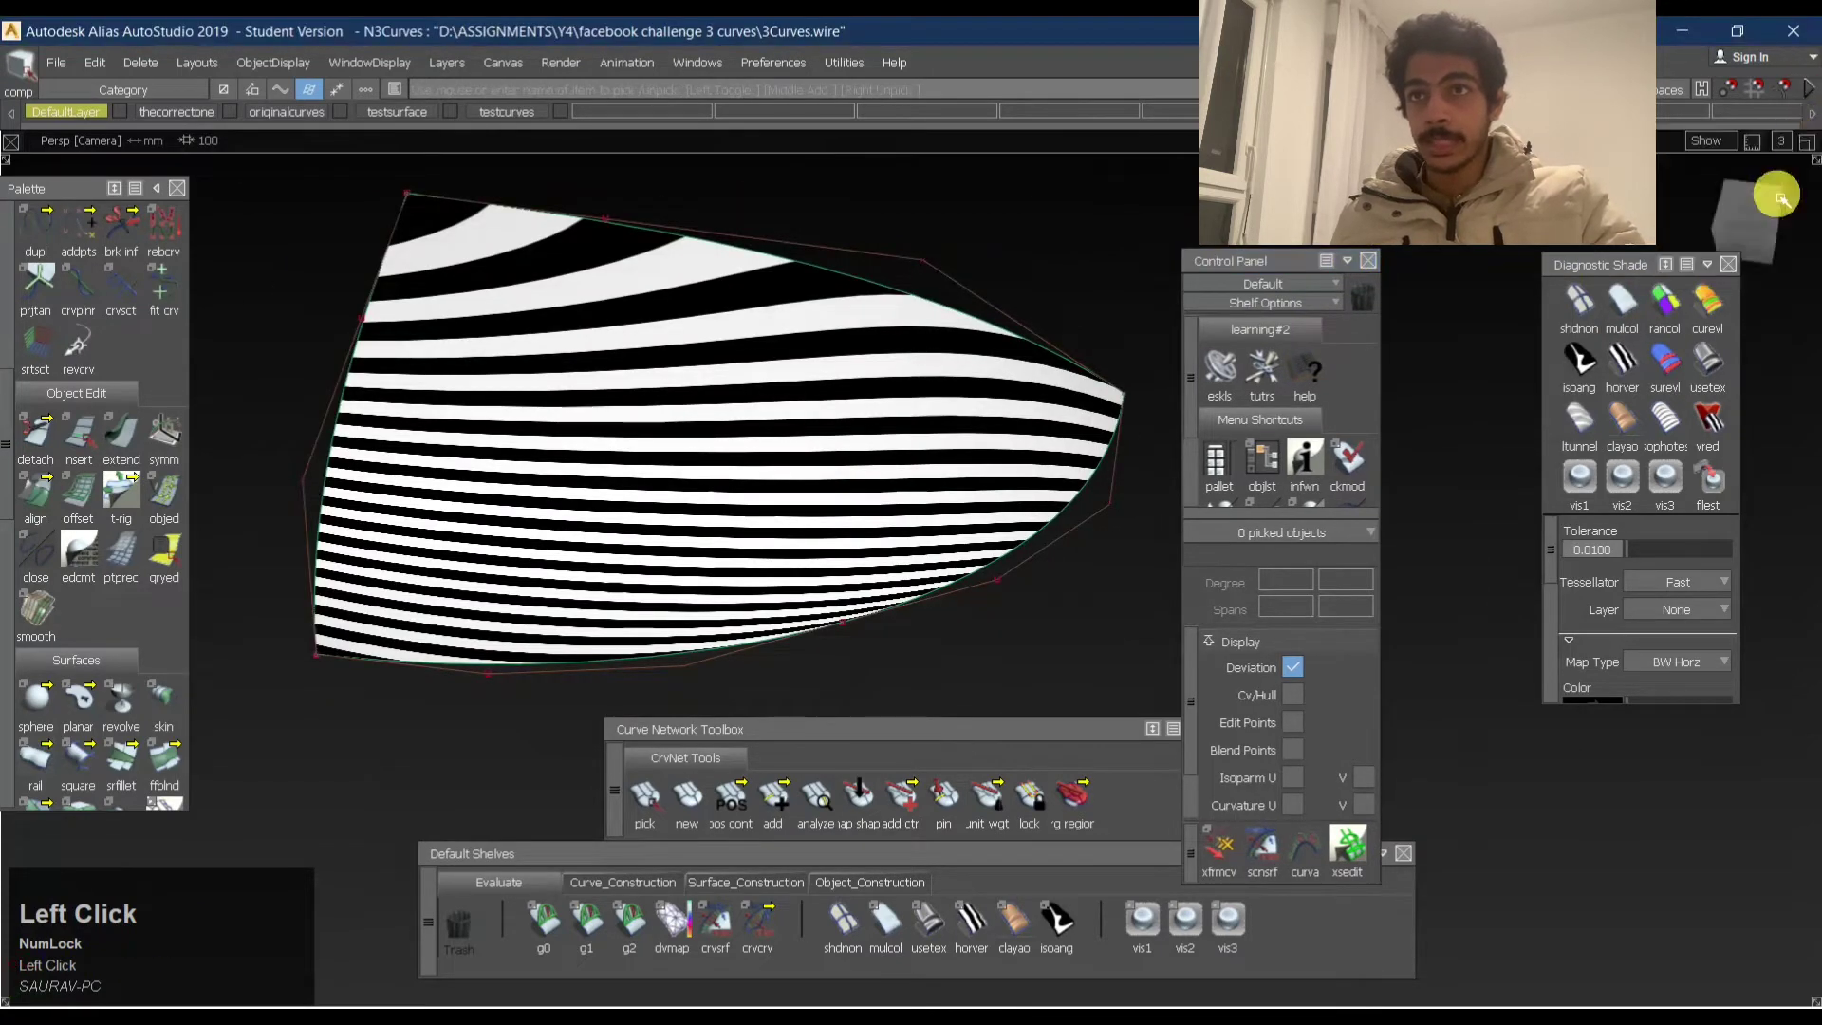
Examine the stripe reflections on the Square surface from several viewing angles.
left_click(1746, 215)
middle_click_drag(891, 408, 883, 452, "alt+shift")
right_click_drag(884, 452, 883, 439, "alt+shift")
middle_click_drag(883, 440, 915, 345, "alt+shift")
right_click_drag(967, 336, 746, 388, "alt+shift")
middle_click_drag(746, 388, 579, 394, "alt+shift")
left_click_drag(579, 394, 645, 503, "alt+shift")
Turn off the diagnostic shading, then pick the Square surface and display its control vertices and hulls.
left_click(820, 366, "ctrl+shift")
left_click(841, 919)
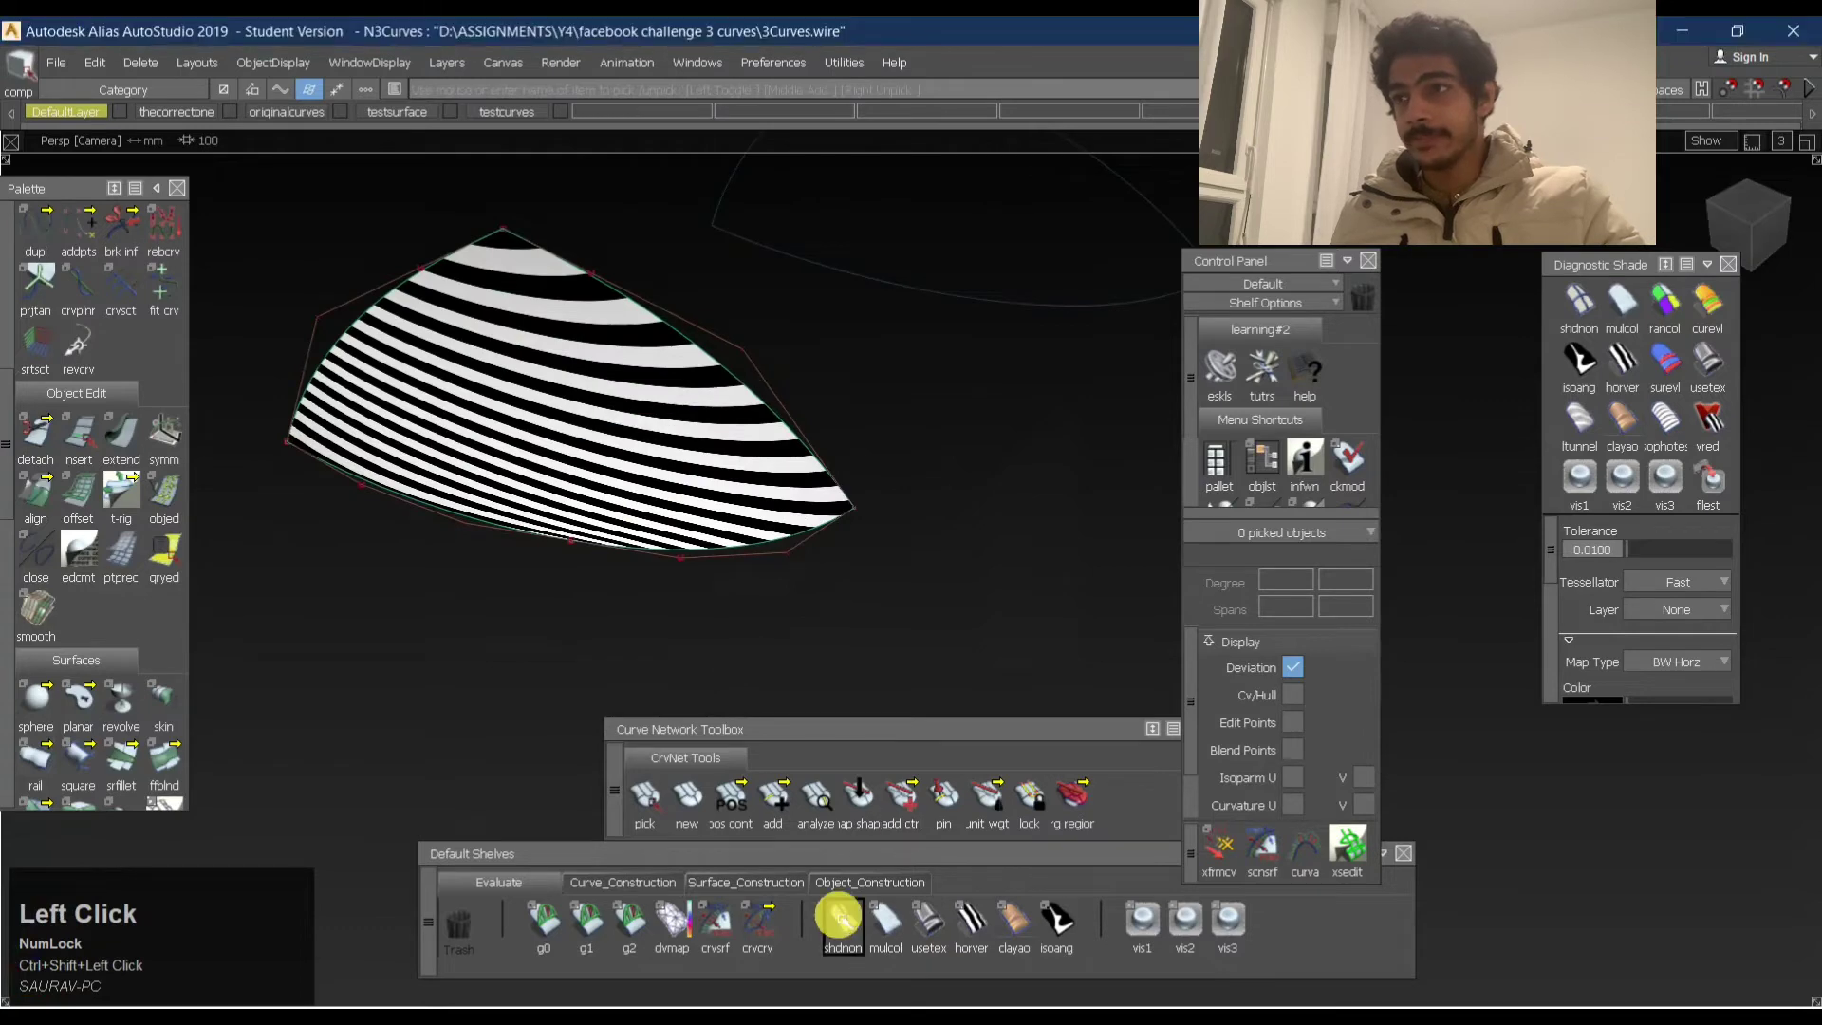
left_click_drag(845, 259, 520, 308, "ctrl+shift")
left_click(606, 282)
right_click_drag(615, 268, 513, 432, "ctrl+shift")
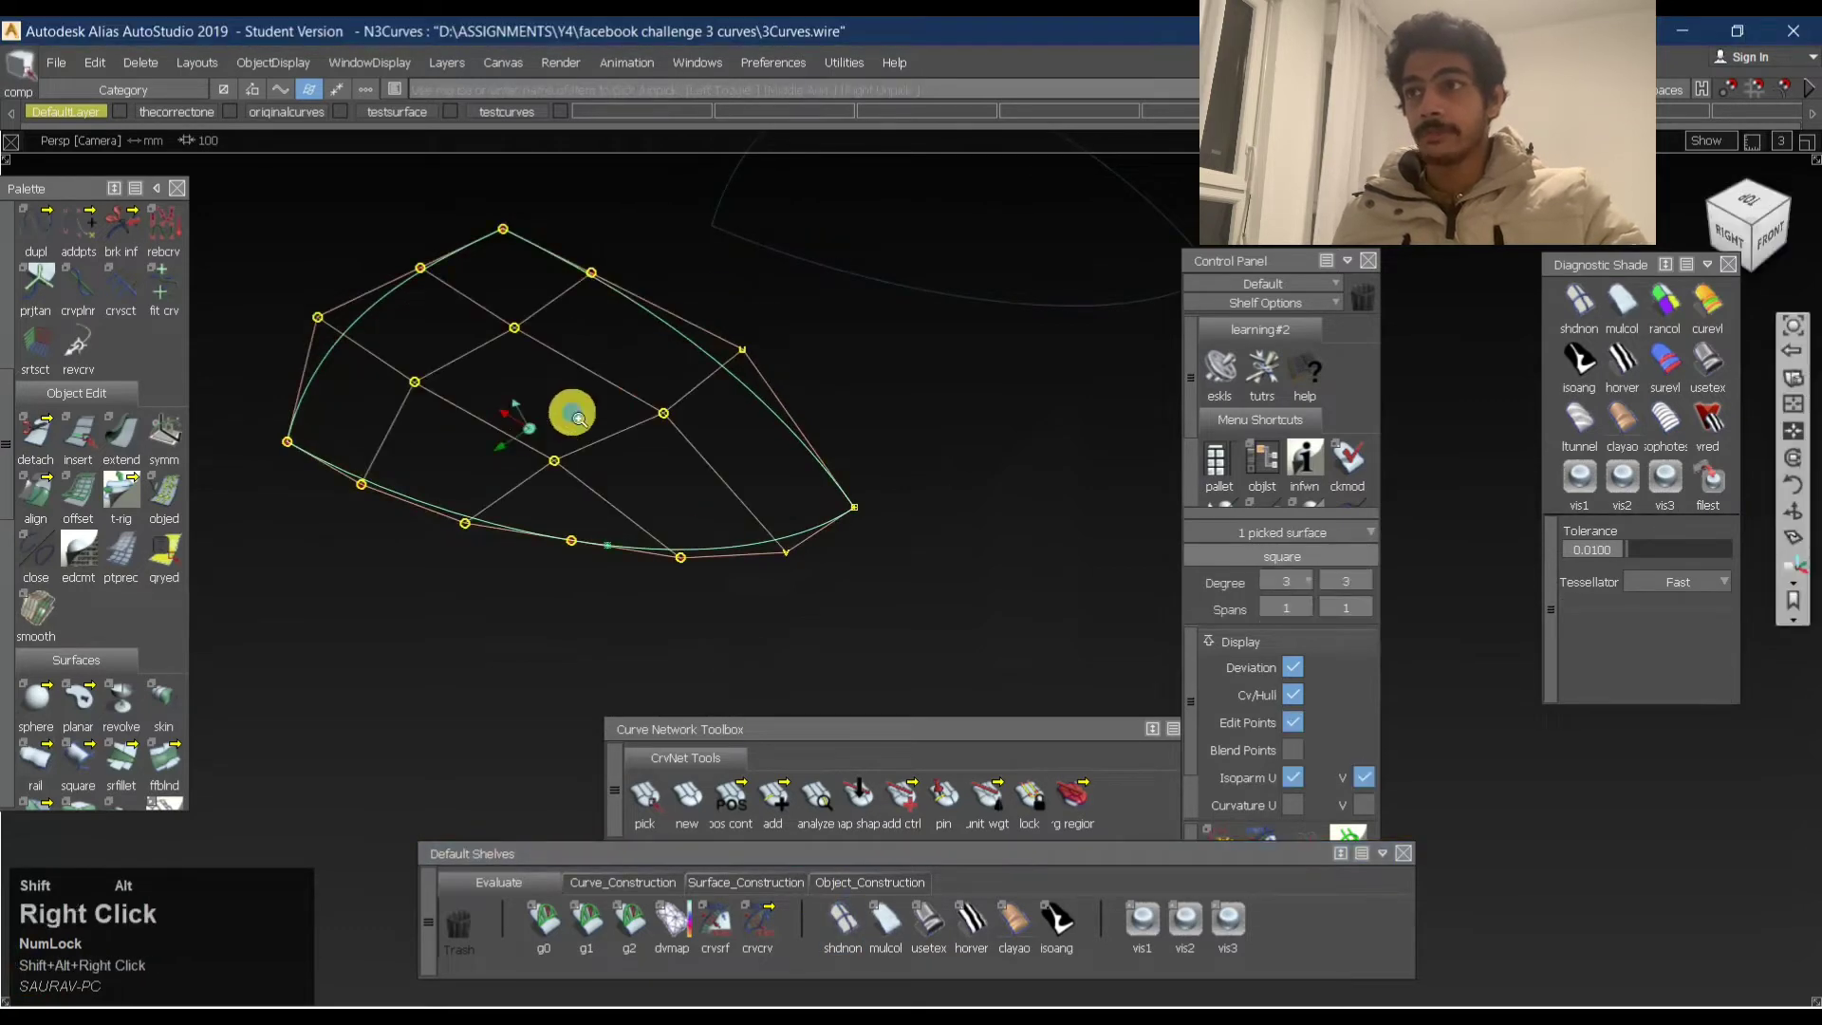
Examine the Square surface's control vertex layout where the two detached curves meet along the curved lower edge.
left_click_drag(573, 411, 500, 570, "alt+shift")
right_click_drag(500, 569, 544, 528, "alt+shift")
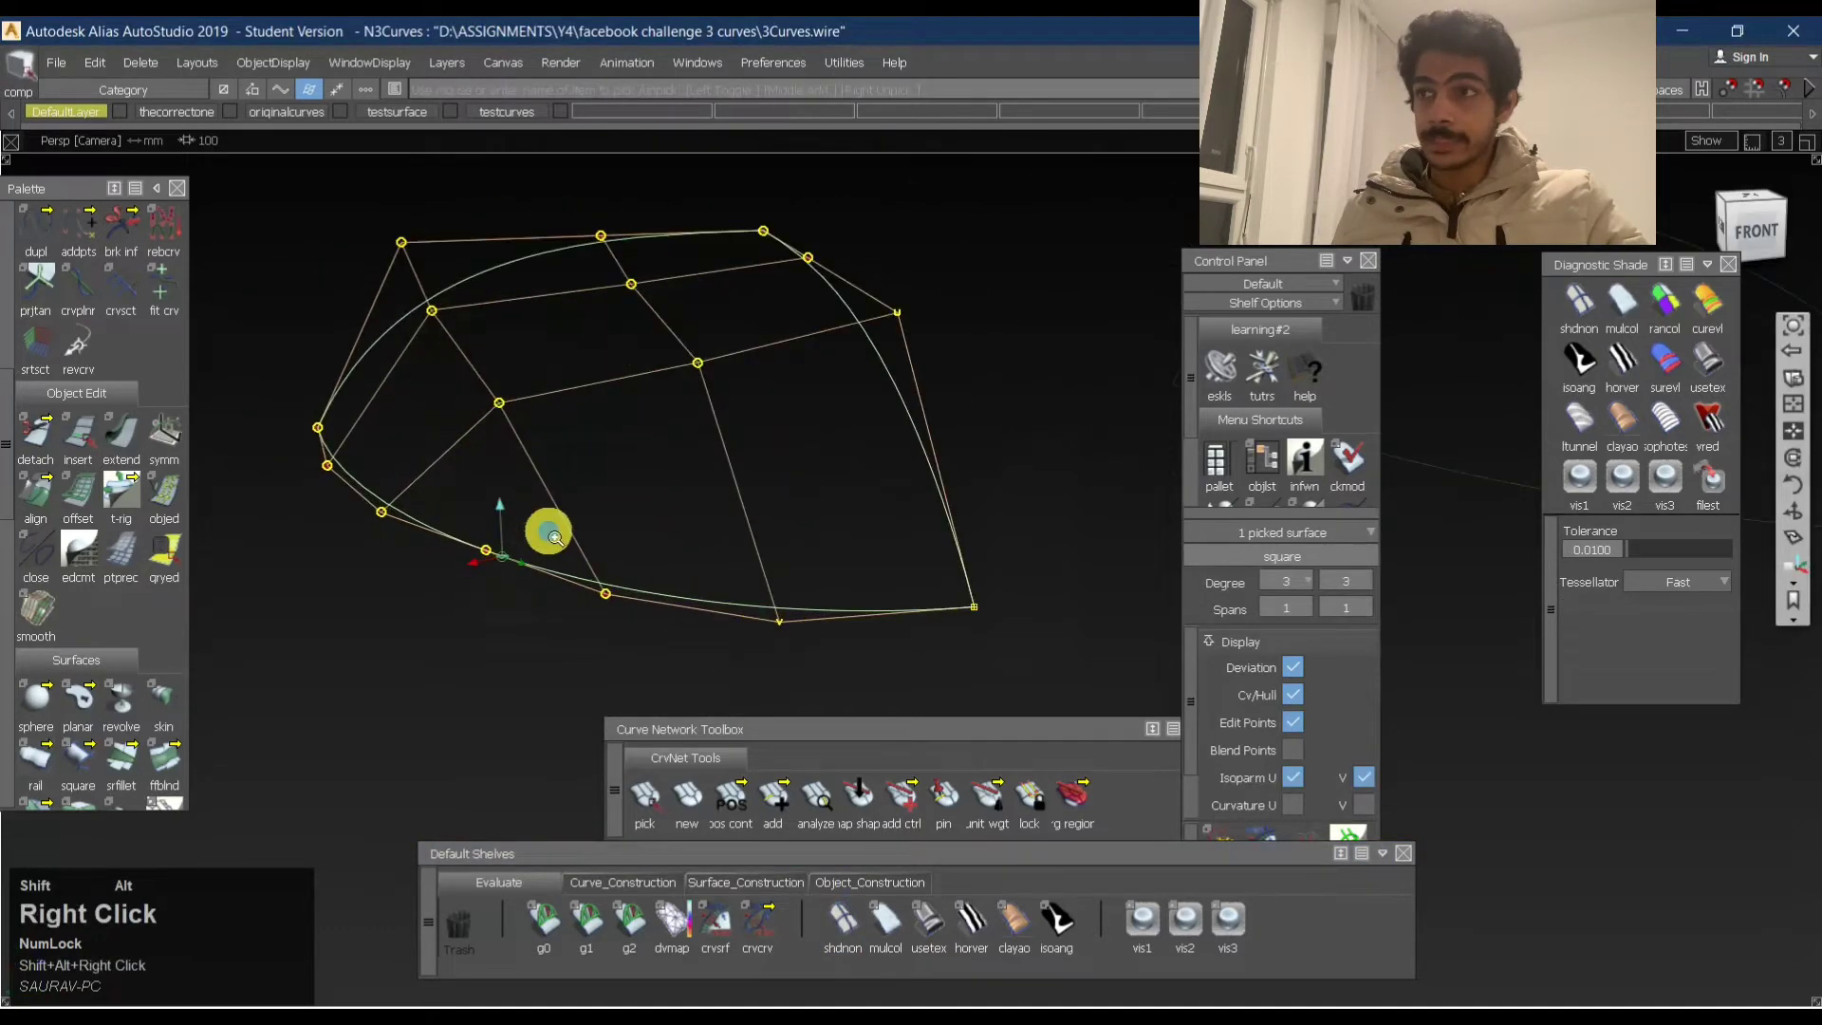
left_click_drag(545, 528, 704, 594, "alt+shift")
middle_click_drag(703, 594, 683, 594, "alt+shift")
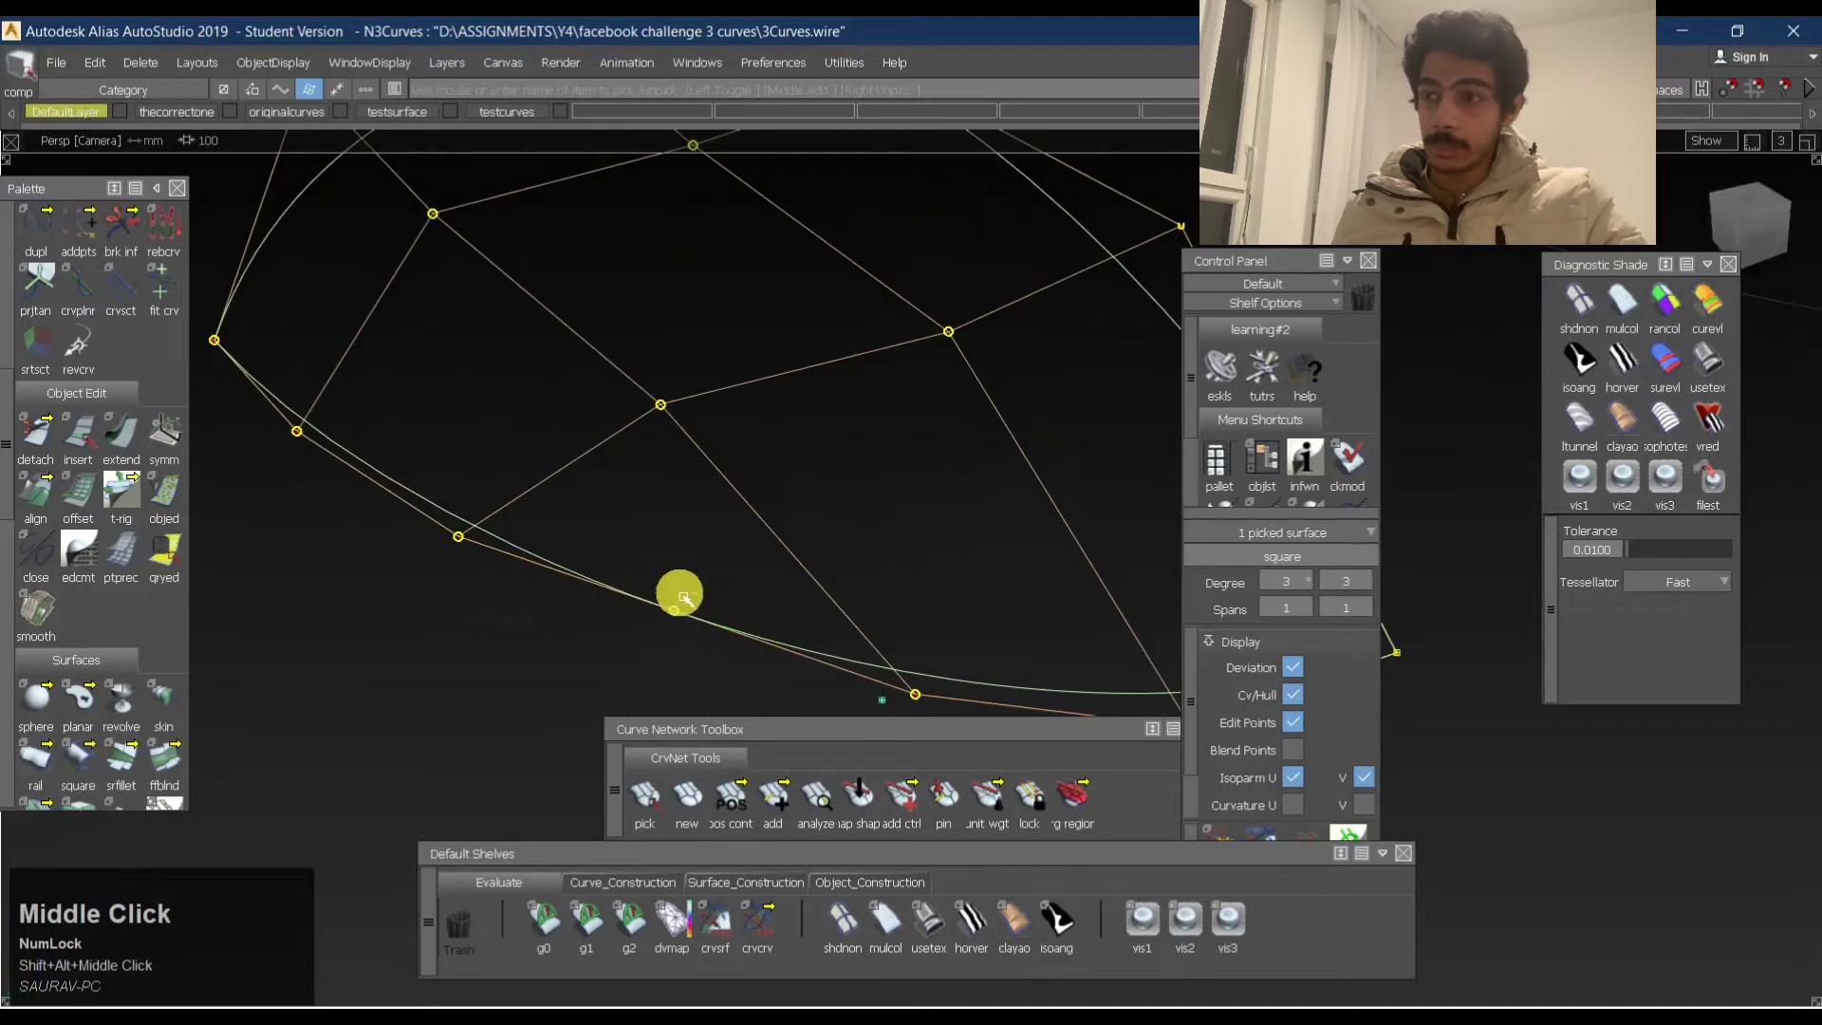
right_click_drag(760, 566, 736, 522, "alt+shift")
middle_click_drag(736, 522, 618, 550, "alt+shift")
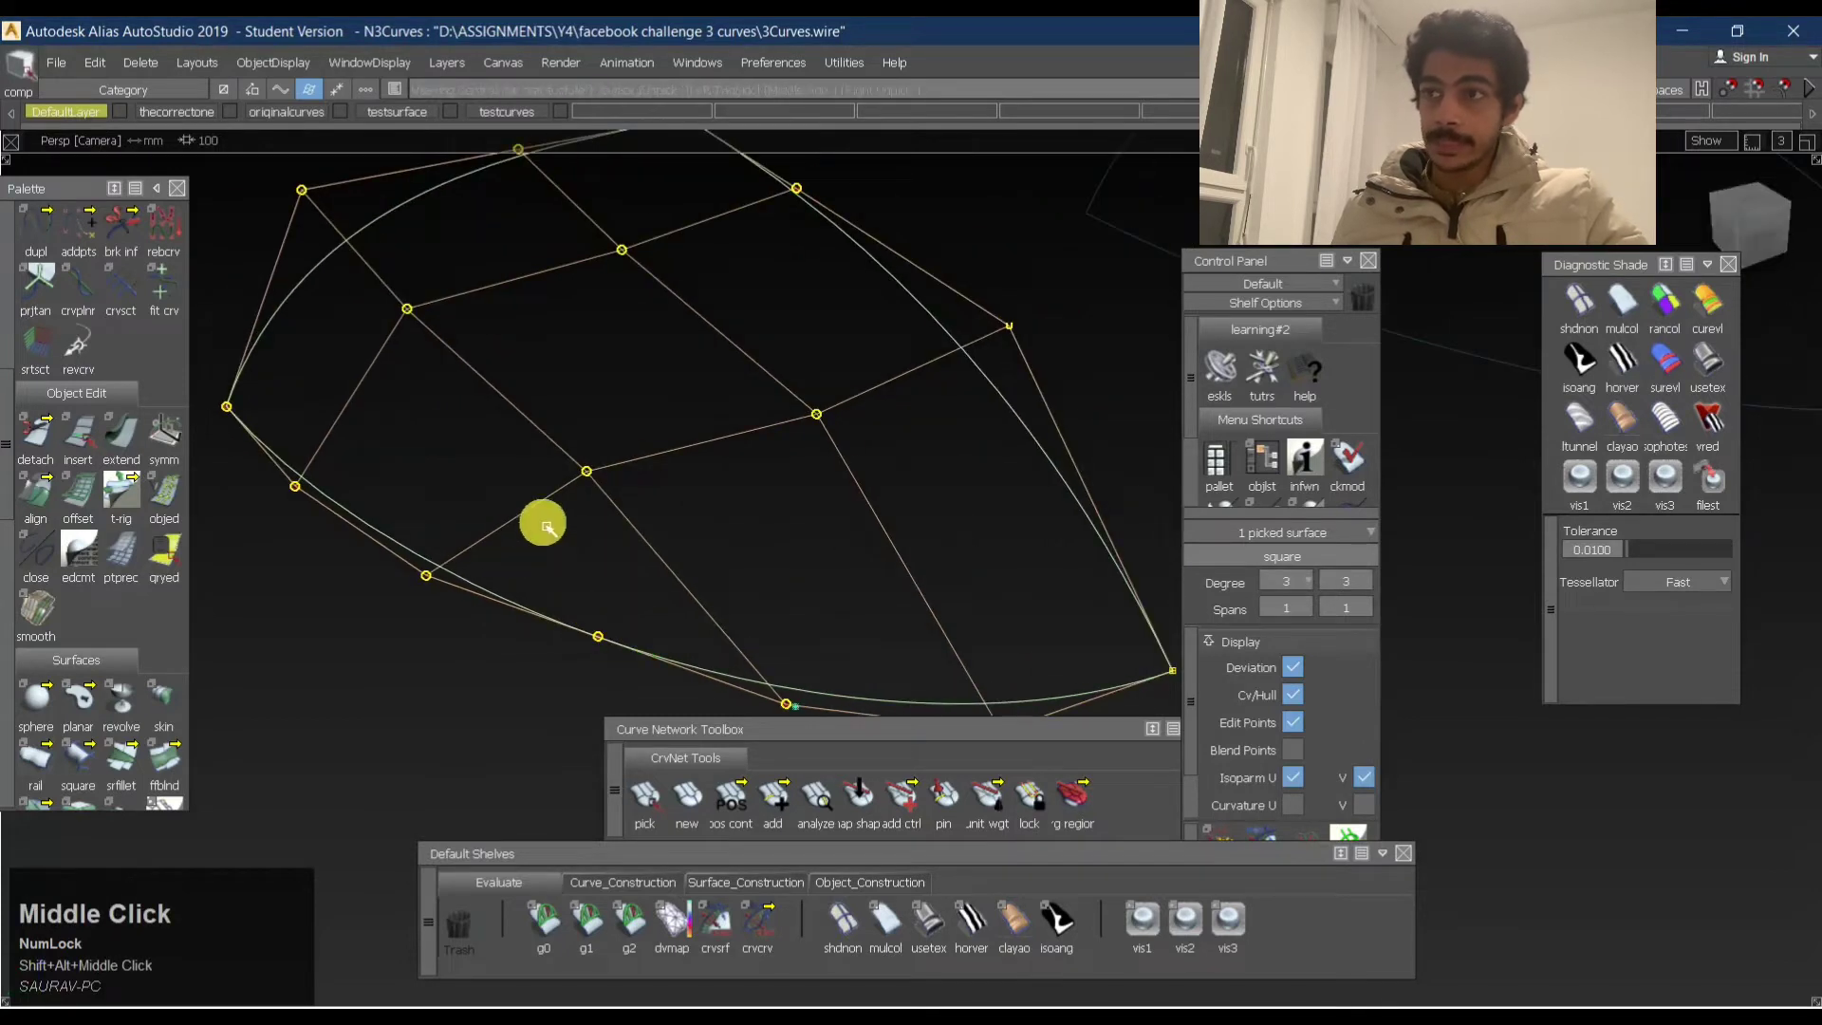
middle_click_drag(517, 500, 436, 361, "alt+shift")
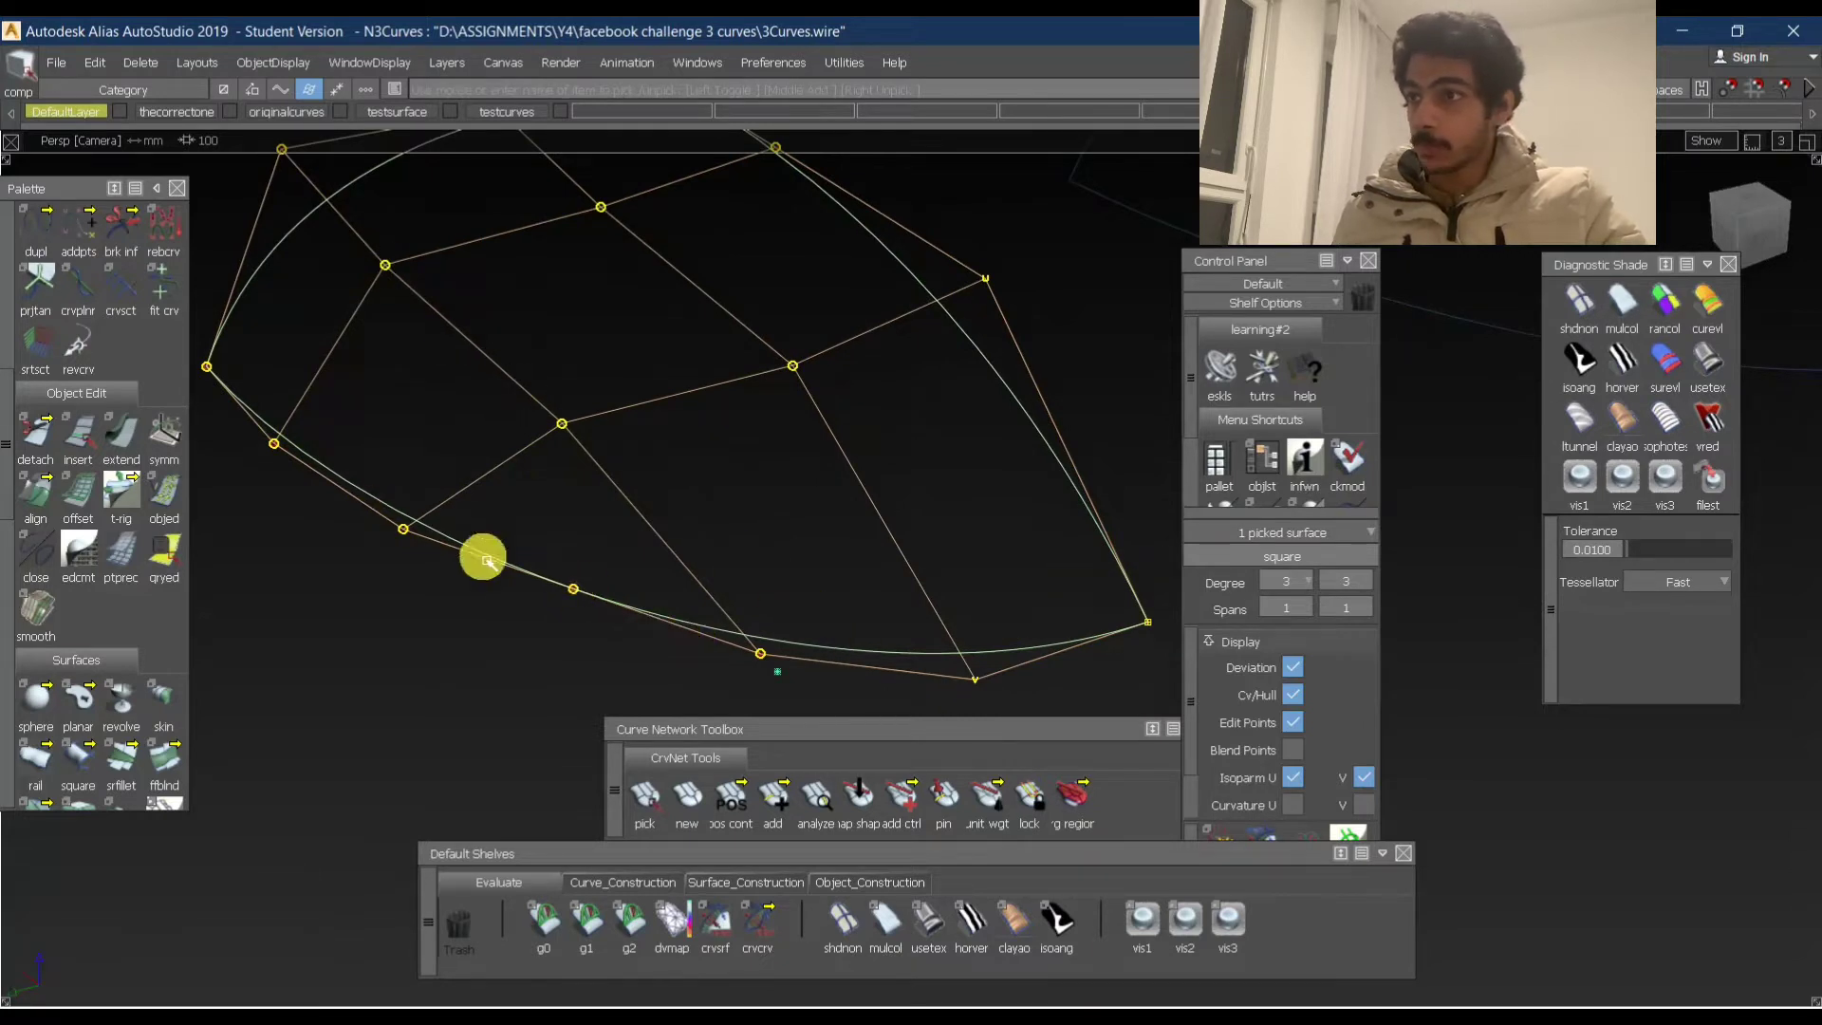
Move the Square surface's edge control vertex at the detached curves' joint outward in the top view, accepting removal of construction history.
left_click(574, 593)
left_click(589, 601)
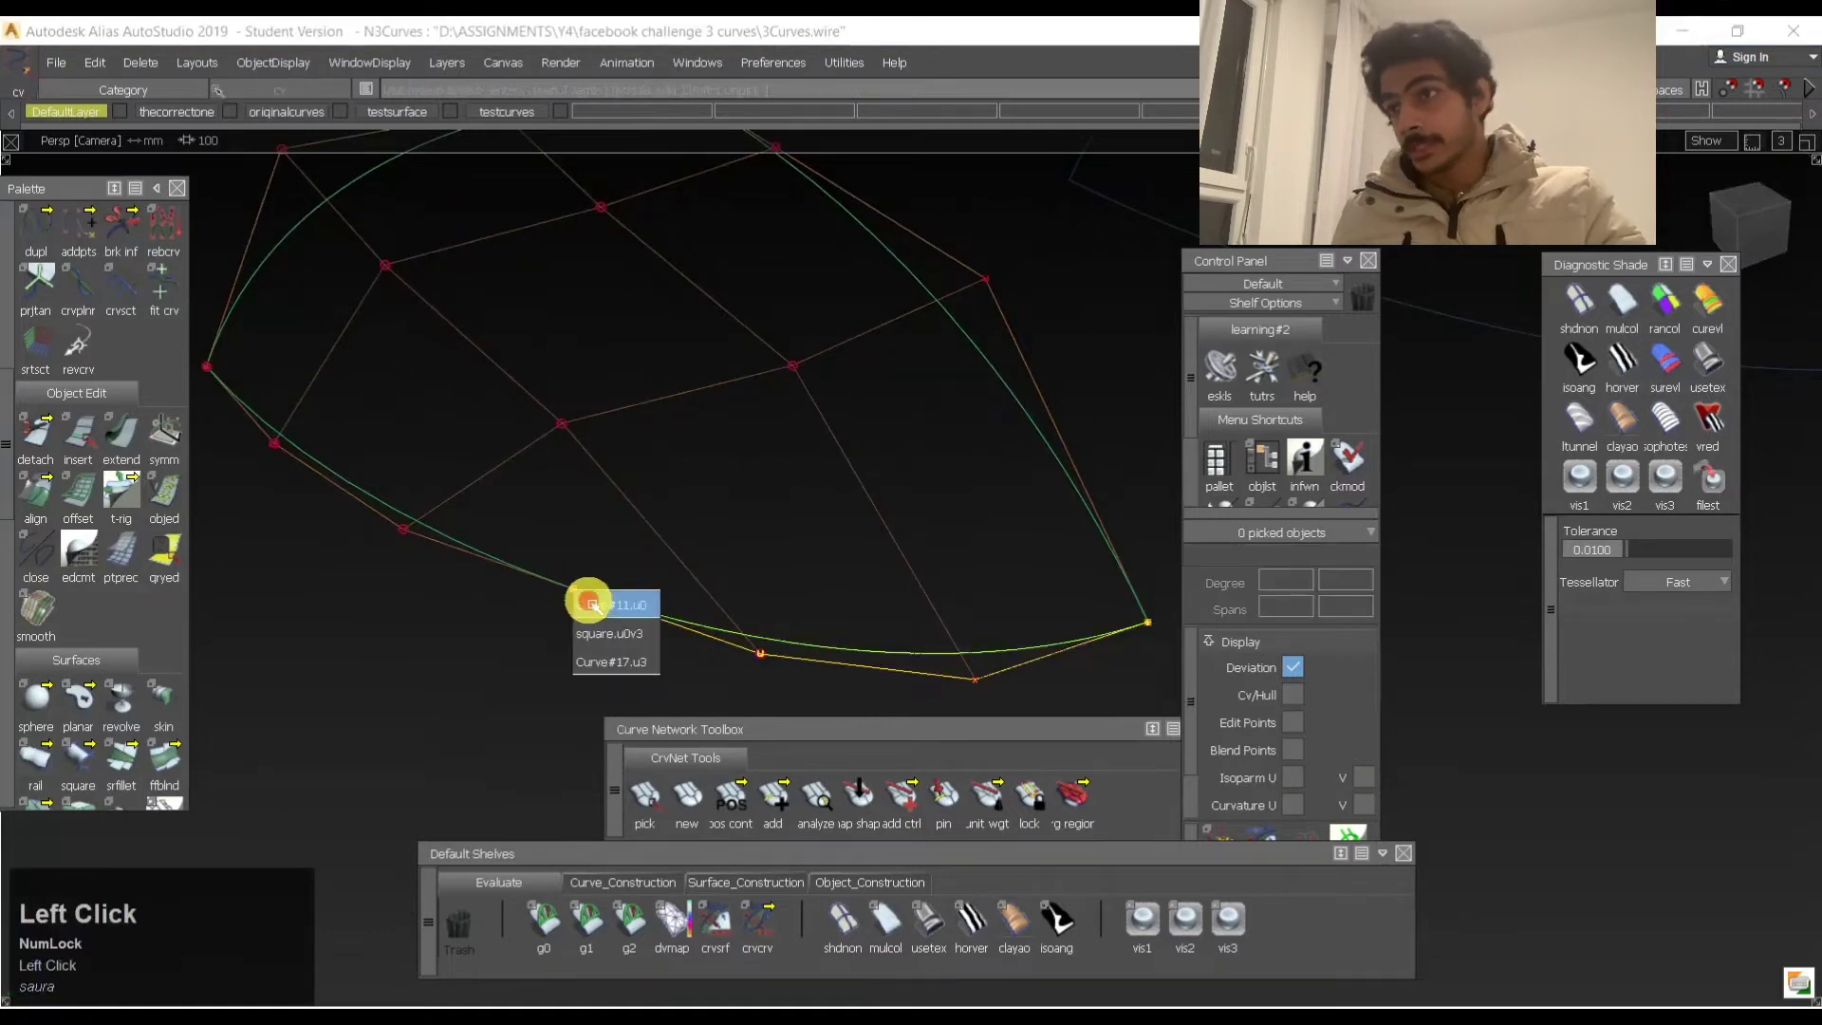
left_click_drag(589, 604, 589, 633)
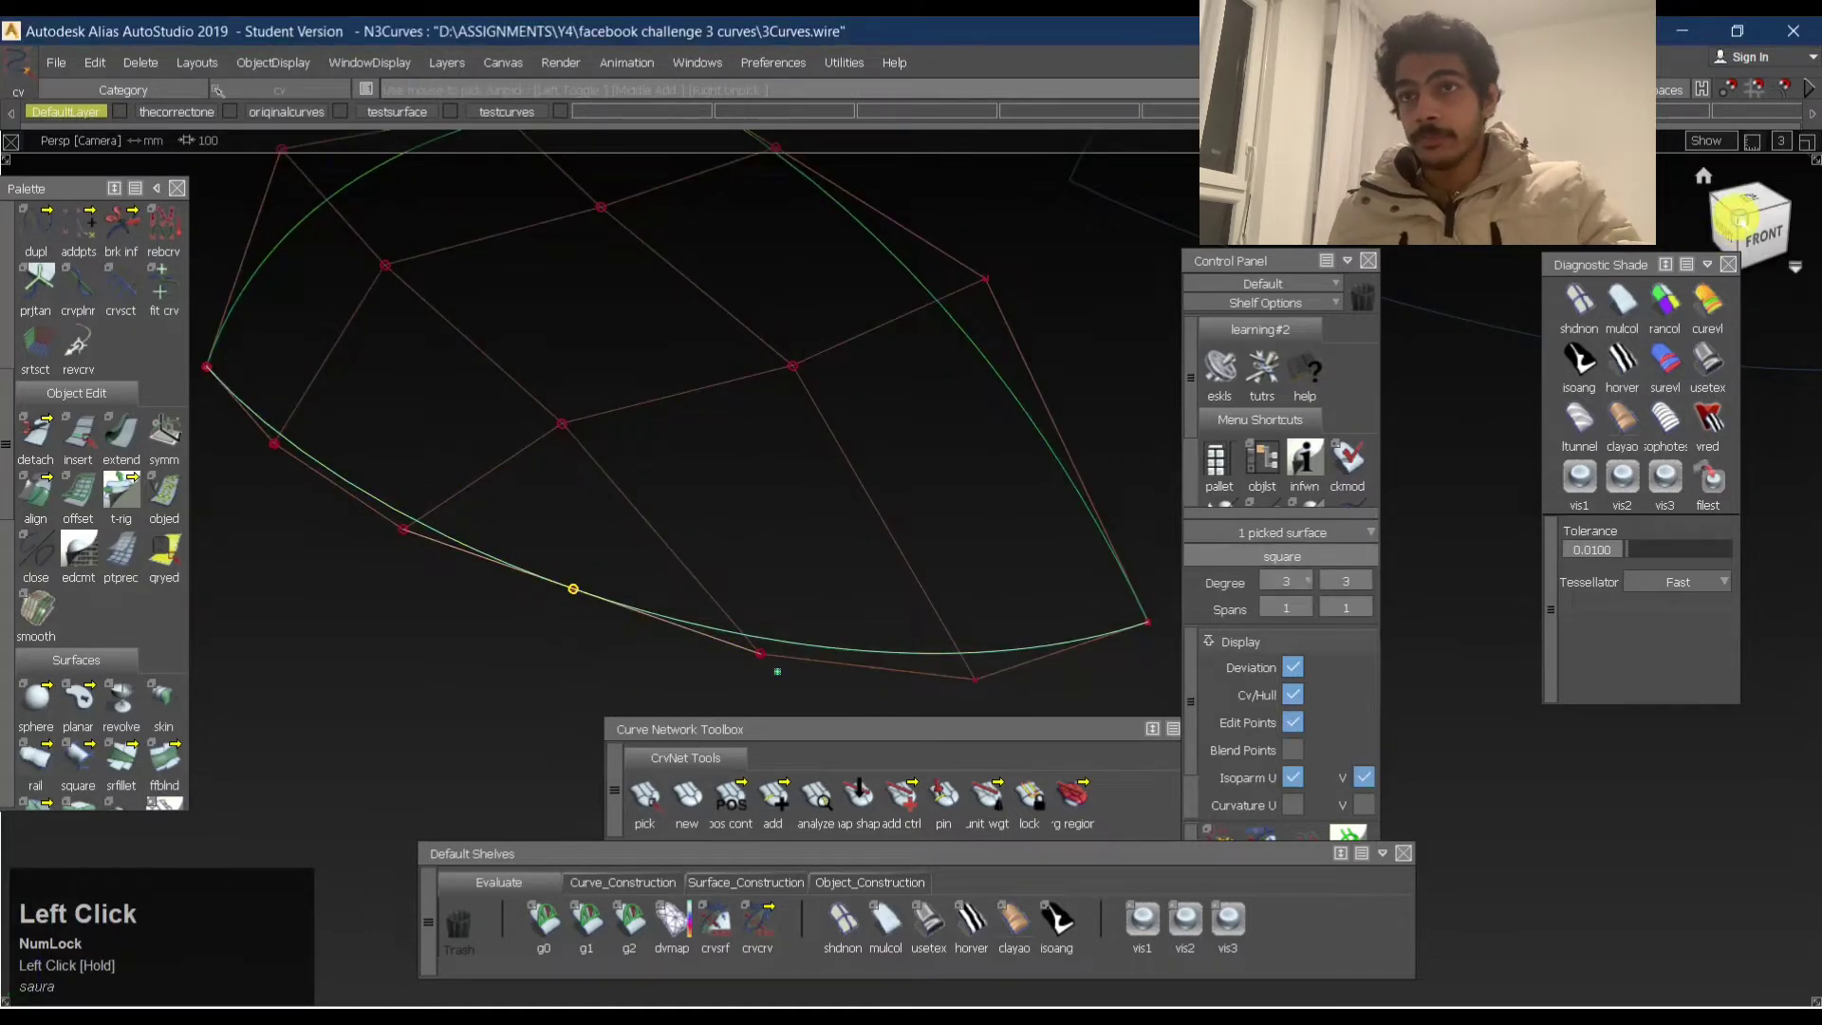
left_click(1744, 199)
key("ctrl")
left_click(672, 602)
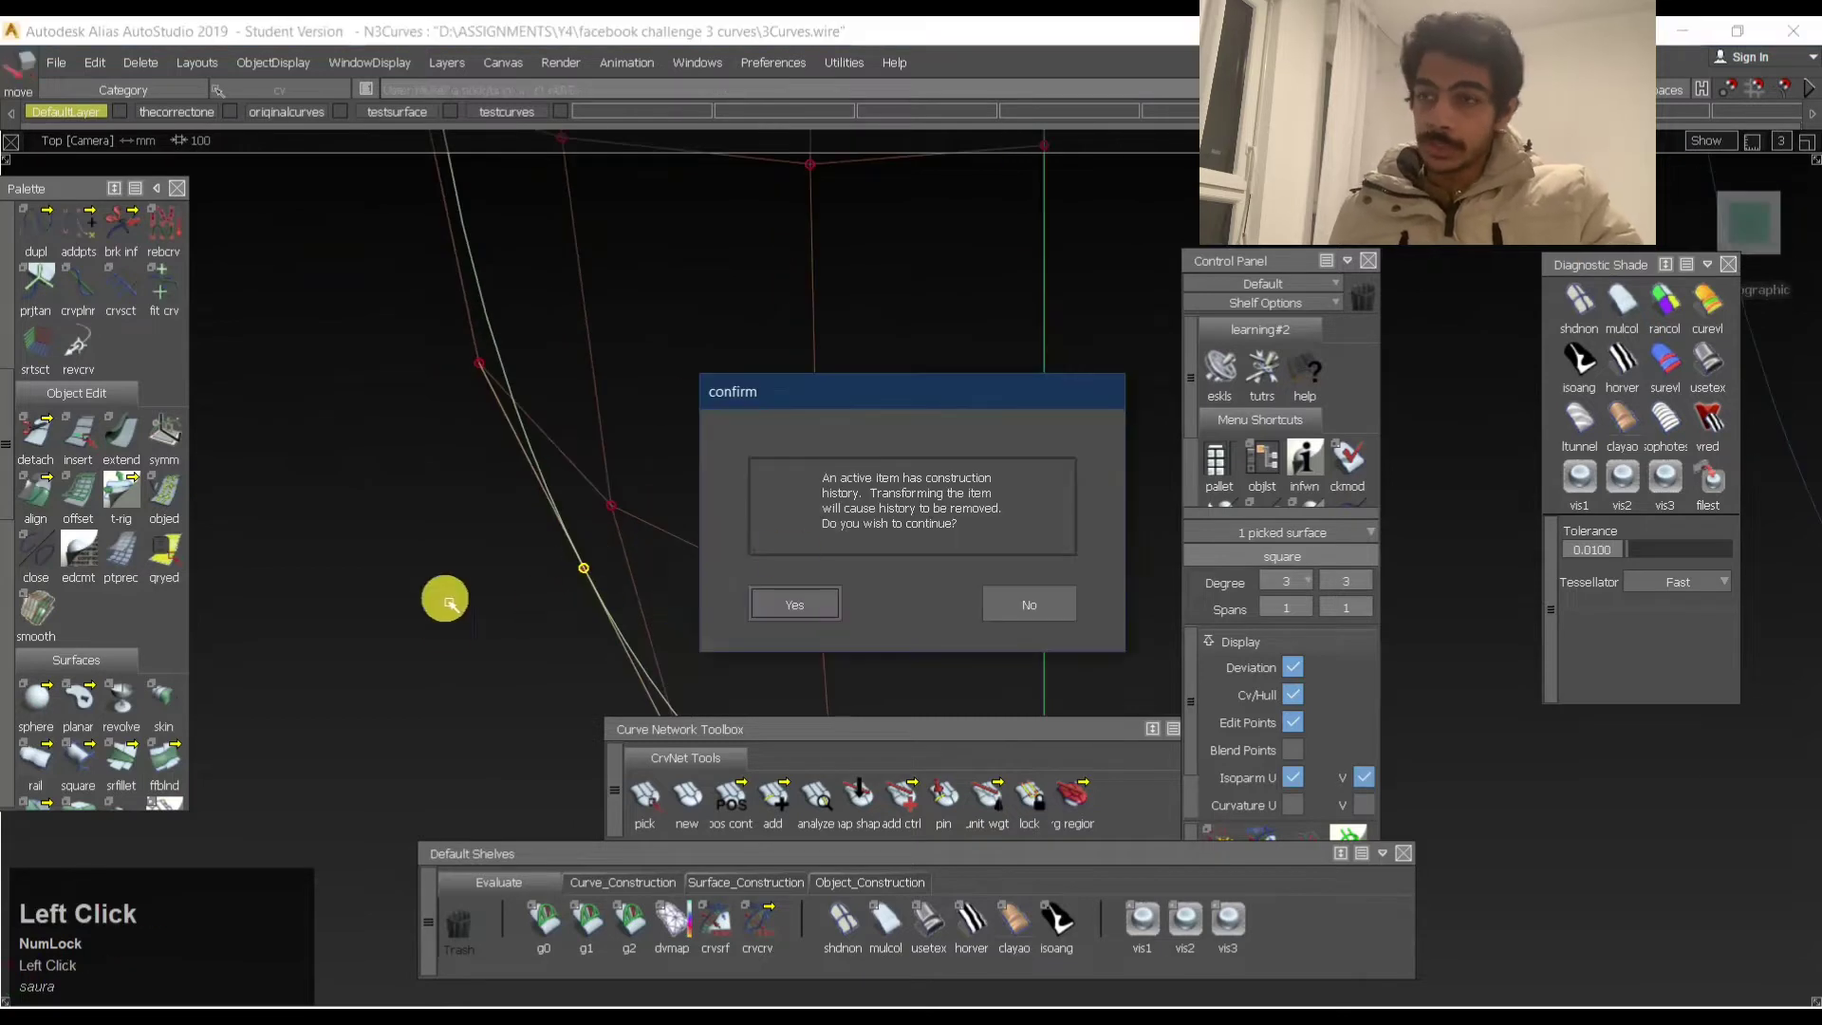
left_click(822, 603)
left_click_drag(537, 608, 454, 637)
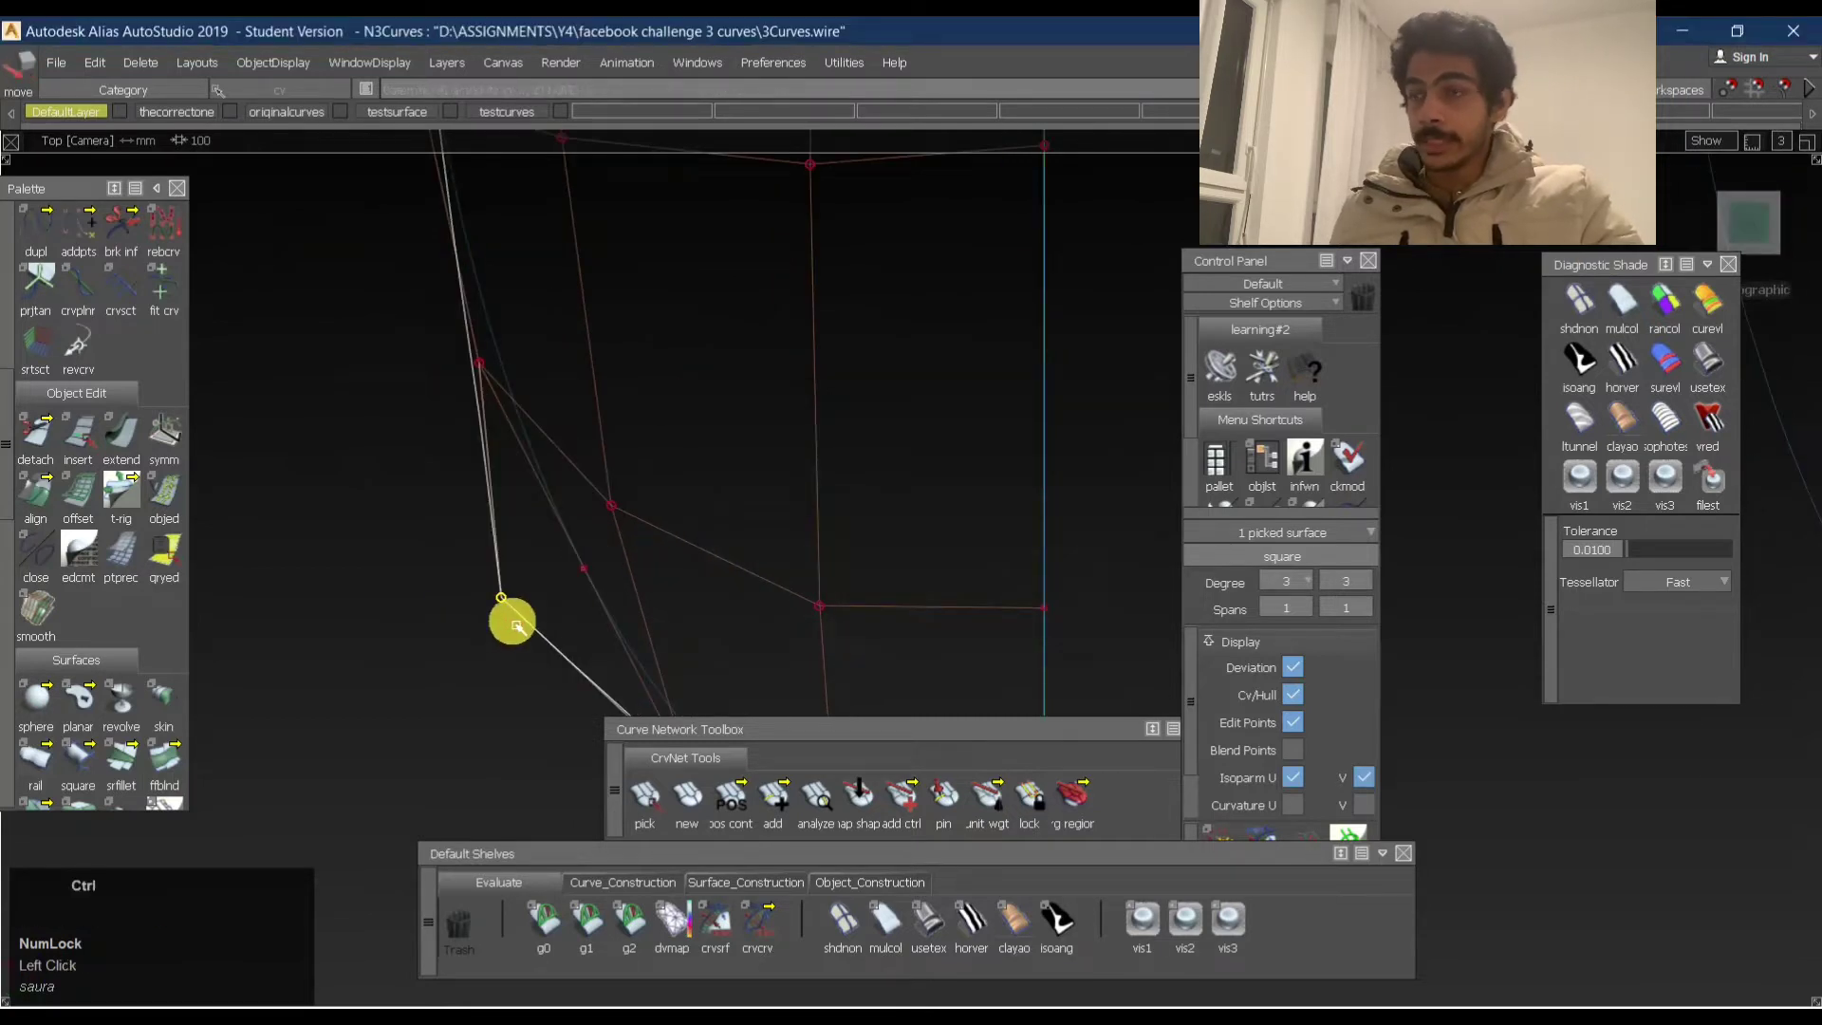
Select and delete the Square surface that has lost its construction history.
right_click(651, 545, "alt+shift")
left_click_drag(651, 545, 687, 383, "alt+shift")
mouse_move(787, 508)
left_mouse_down("ctrl+shift")
mouse_move(813, 369)
mouse_move(620, 415)
left_mouse_up("ctrl+shift")
key("Delete")
key("Return")
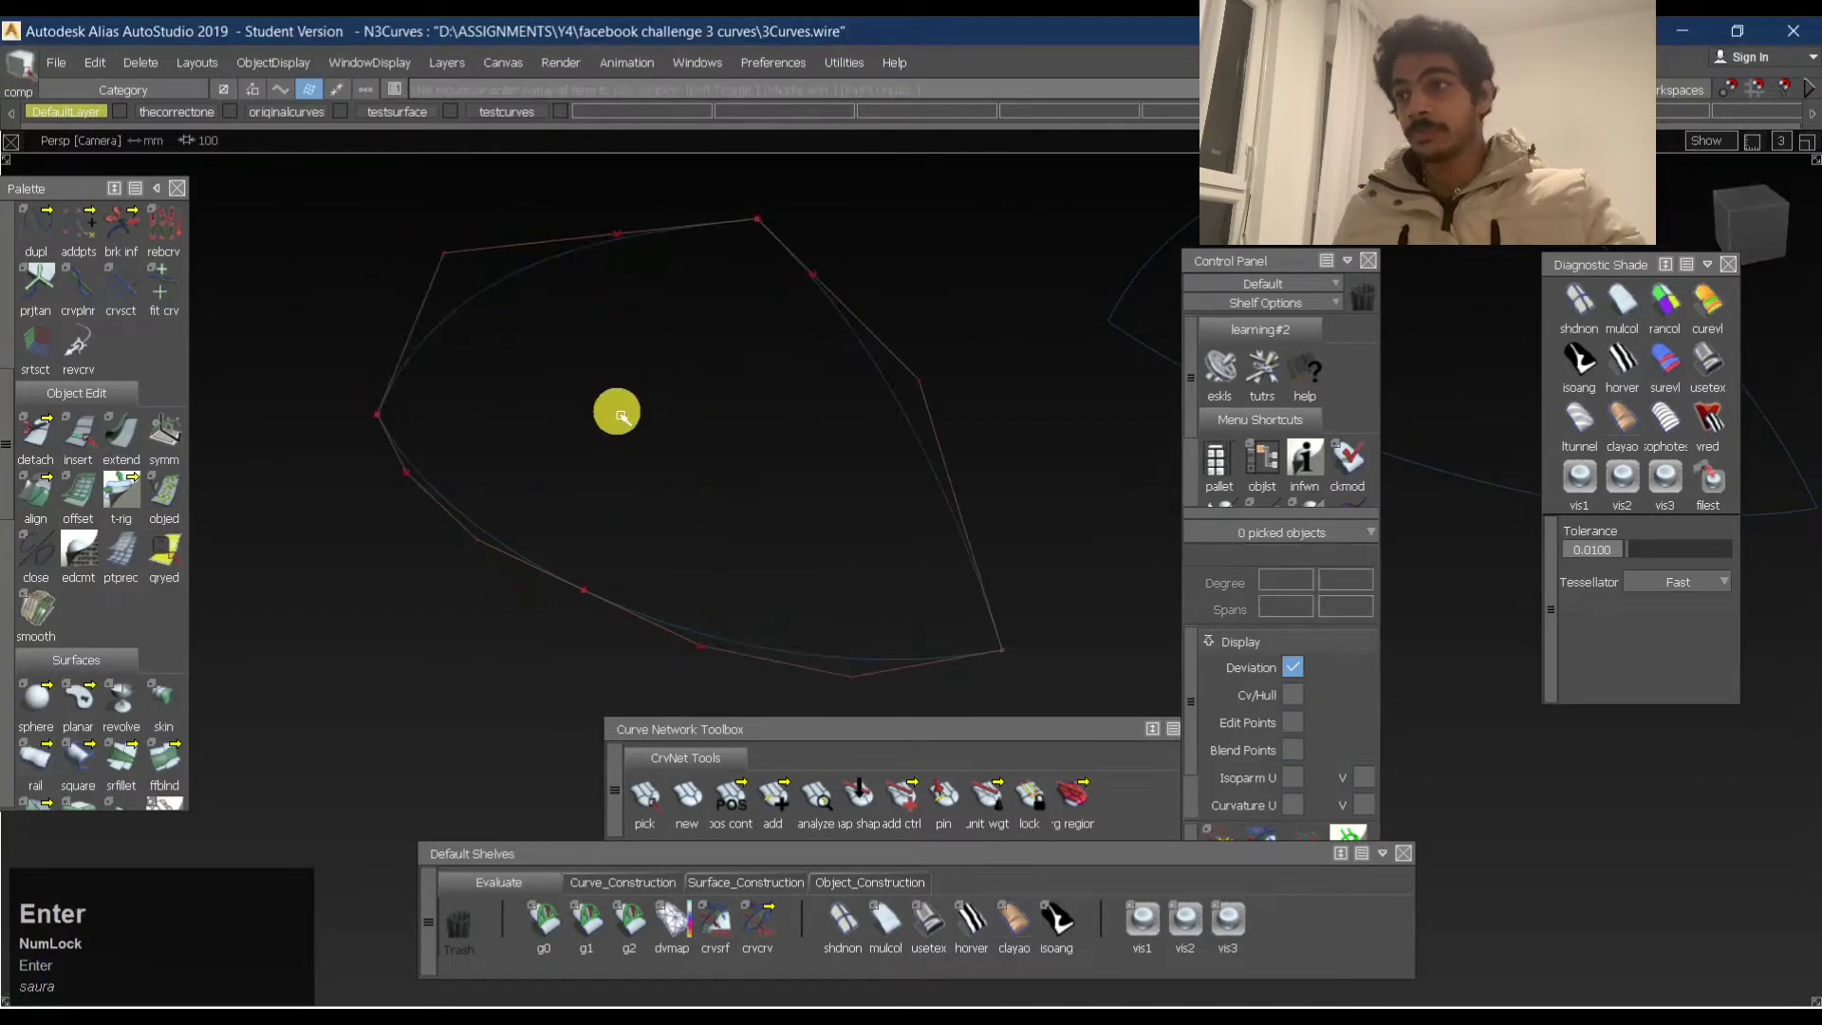
Rebuild a Square surface from the four boundary curves with G0 Position continuity on every side.
right_click_drag(598, 390, 687, 581, "ctrl+shift")
left_click(669, 664)
left_click(835, 399)
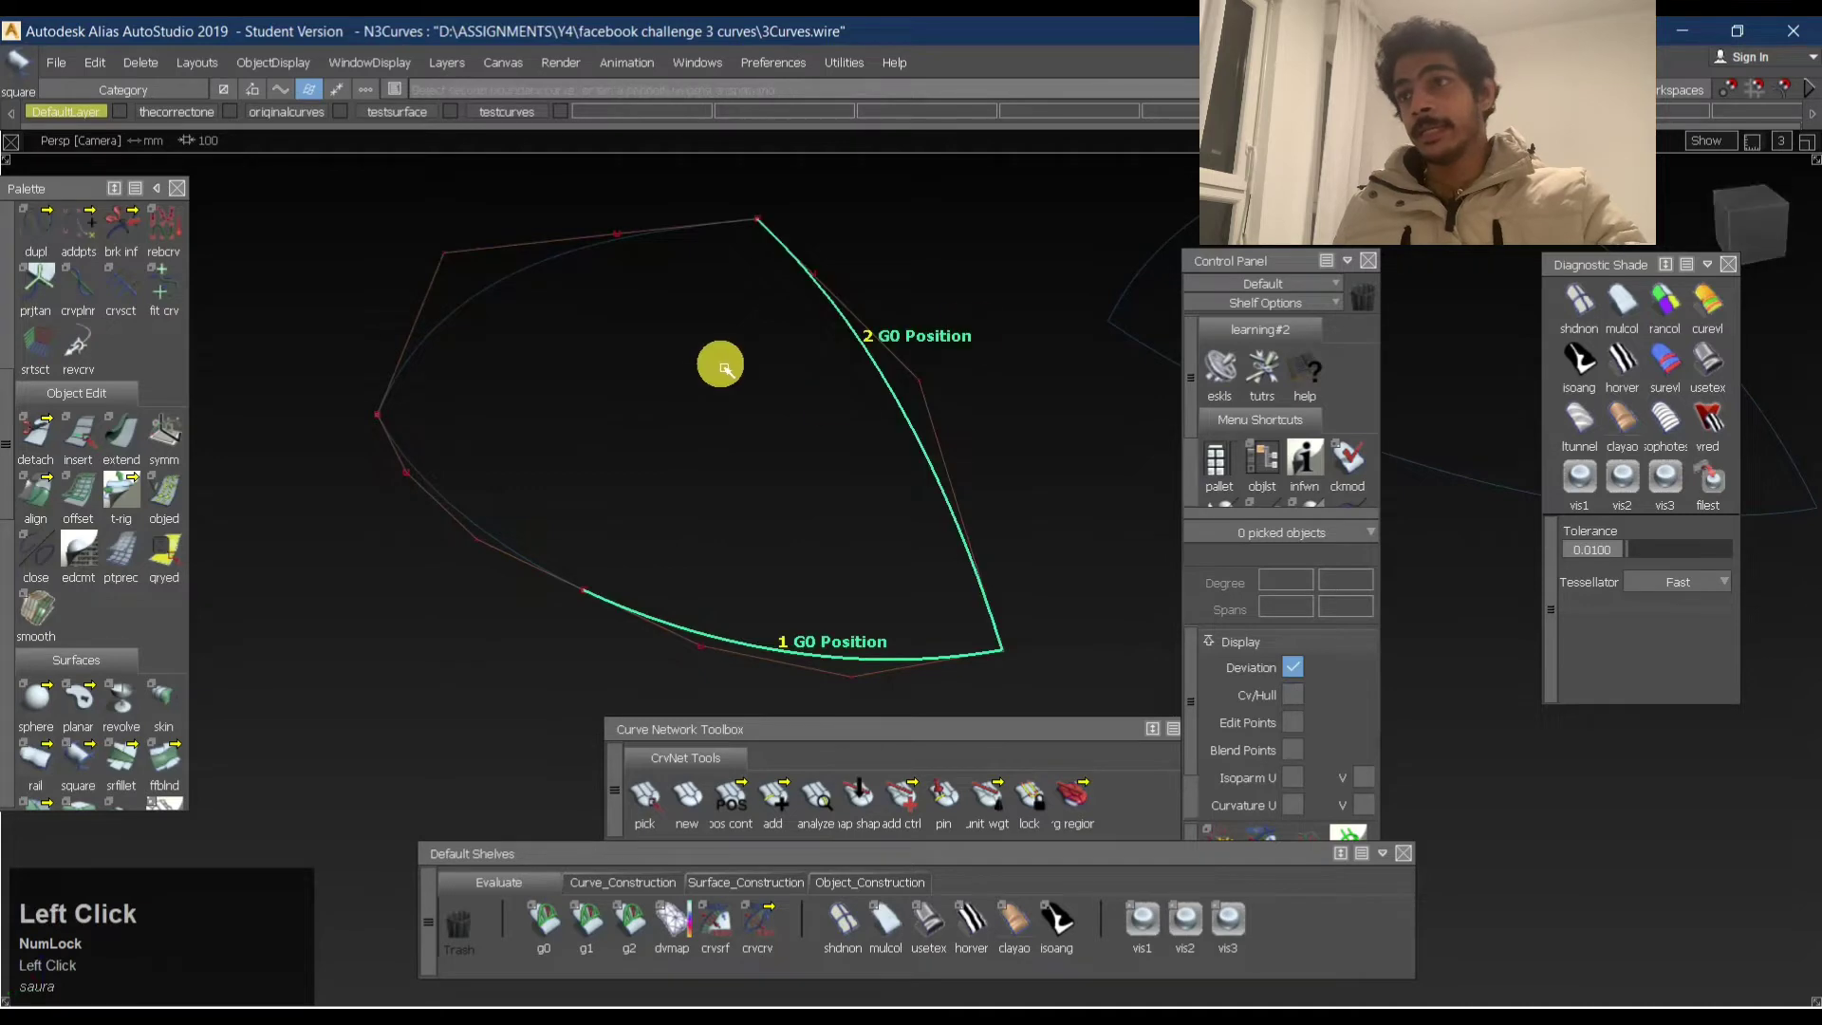
left_click(510, 274)
left_click(521, 497)
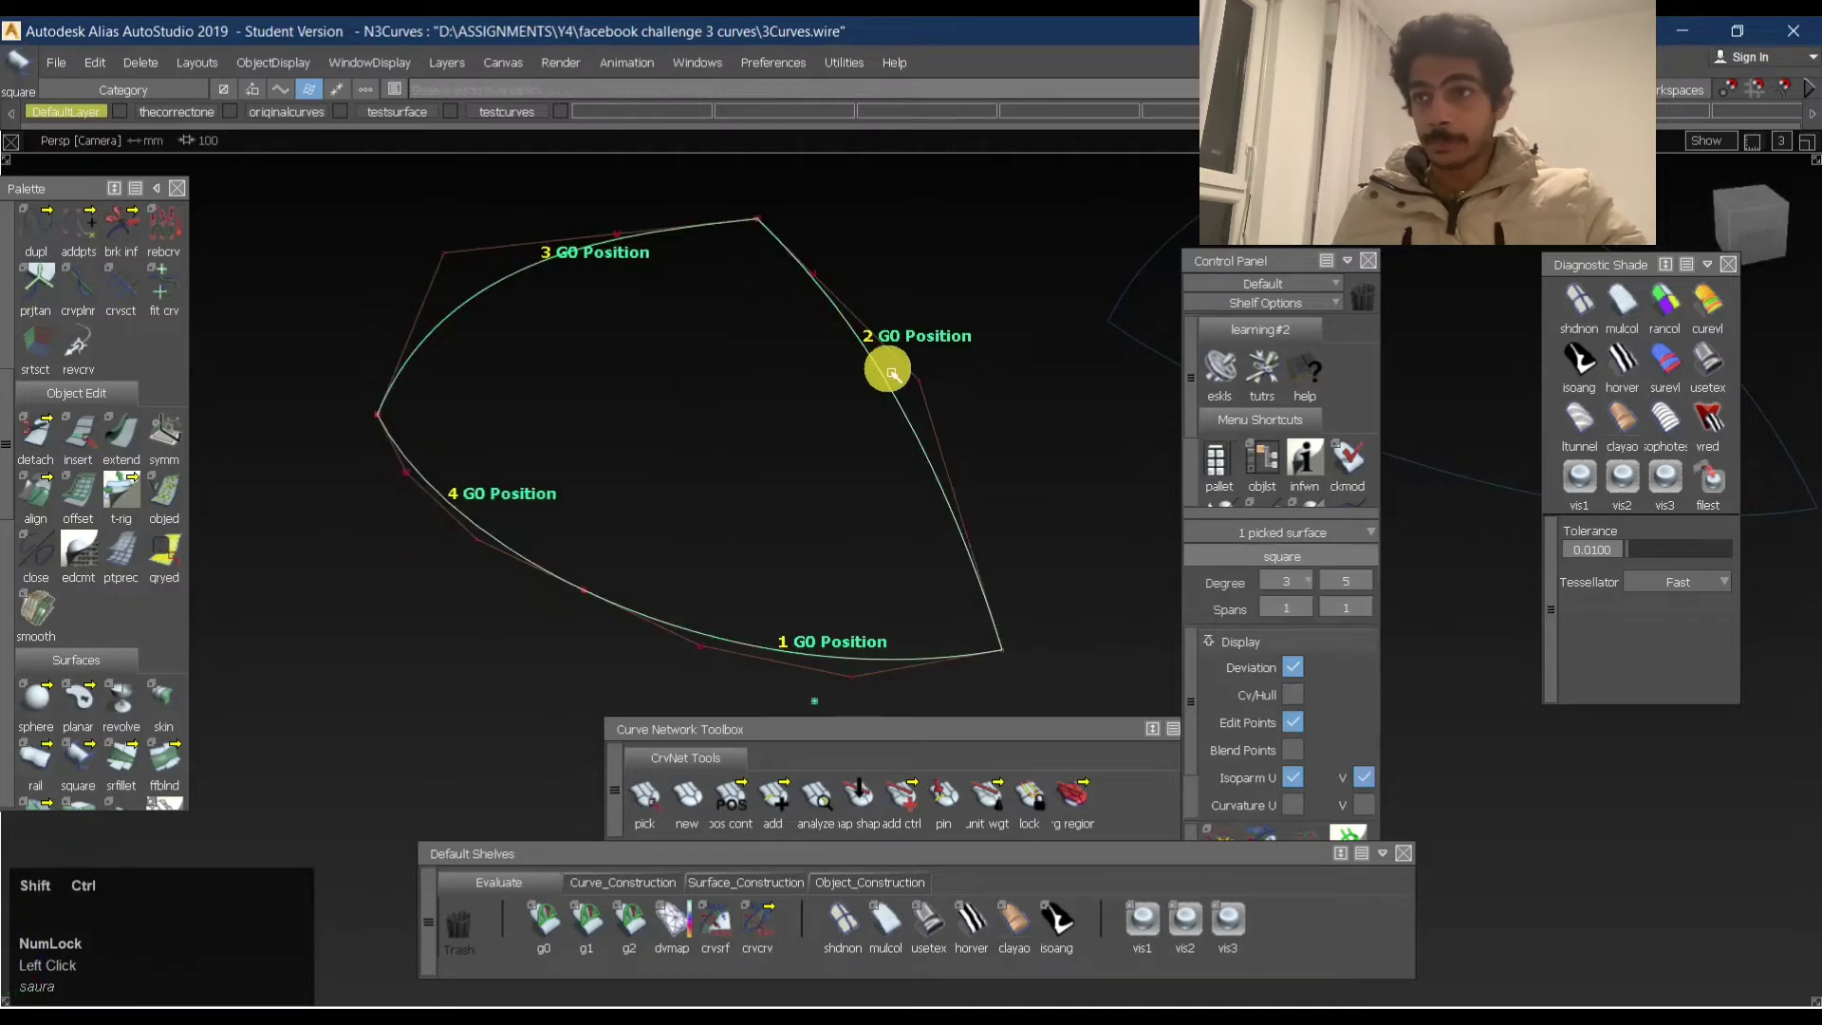
Set the new Square surface's V degree to 3 and close its control window.
right_click_drag(933, 453, 961, 439, "ctrl+shift")
left_click(769, 382, "shift")
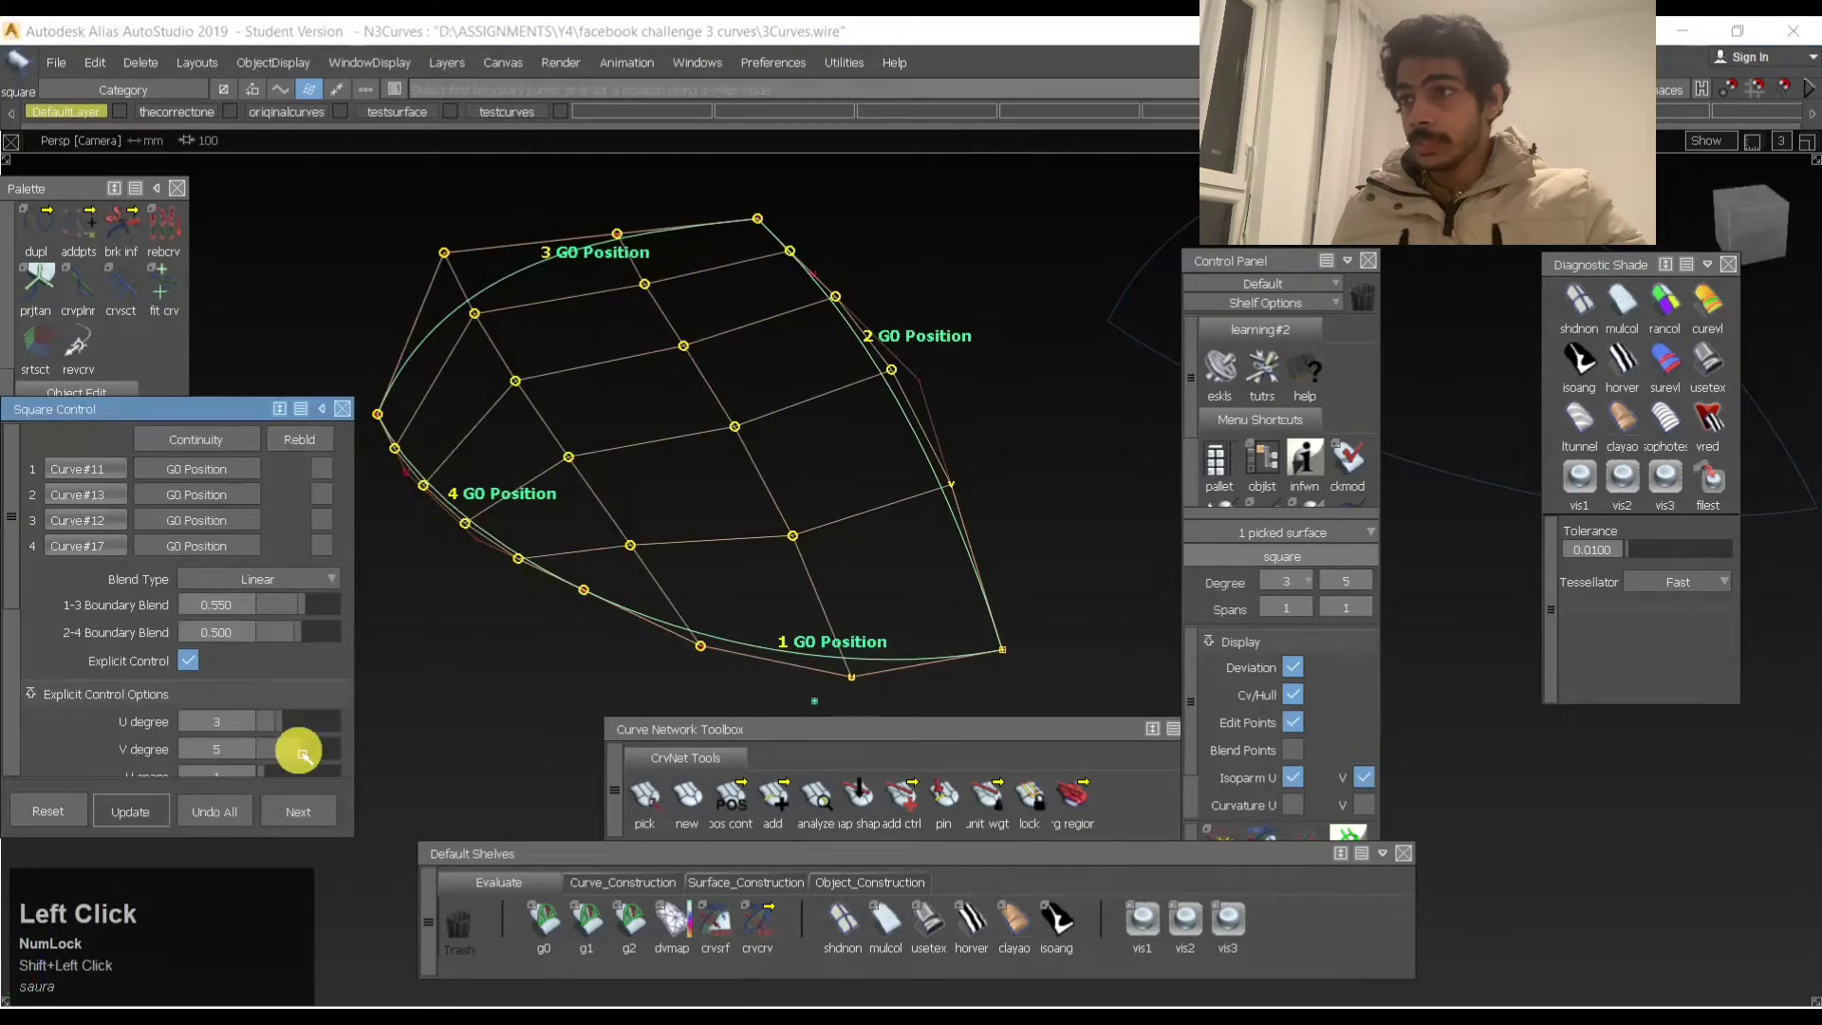
left_click_drag(299, 751, 281, 747)
left_click_drag(1009, 309, 854, 335, "ctrl+shift")
left_click_drag(638, 370, 248, 469, "shift")
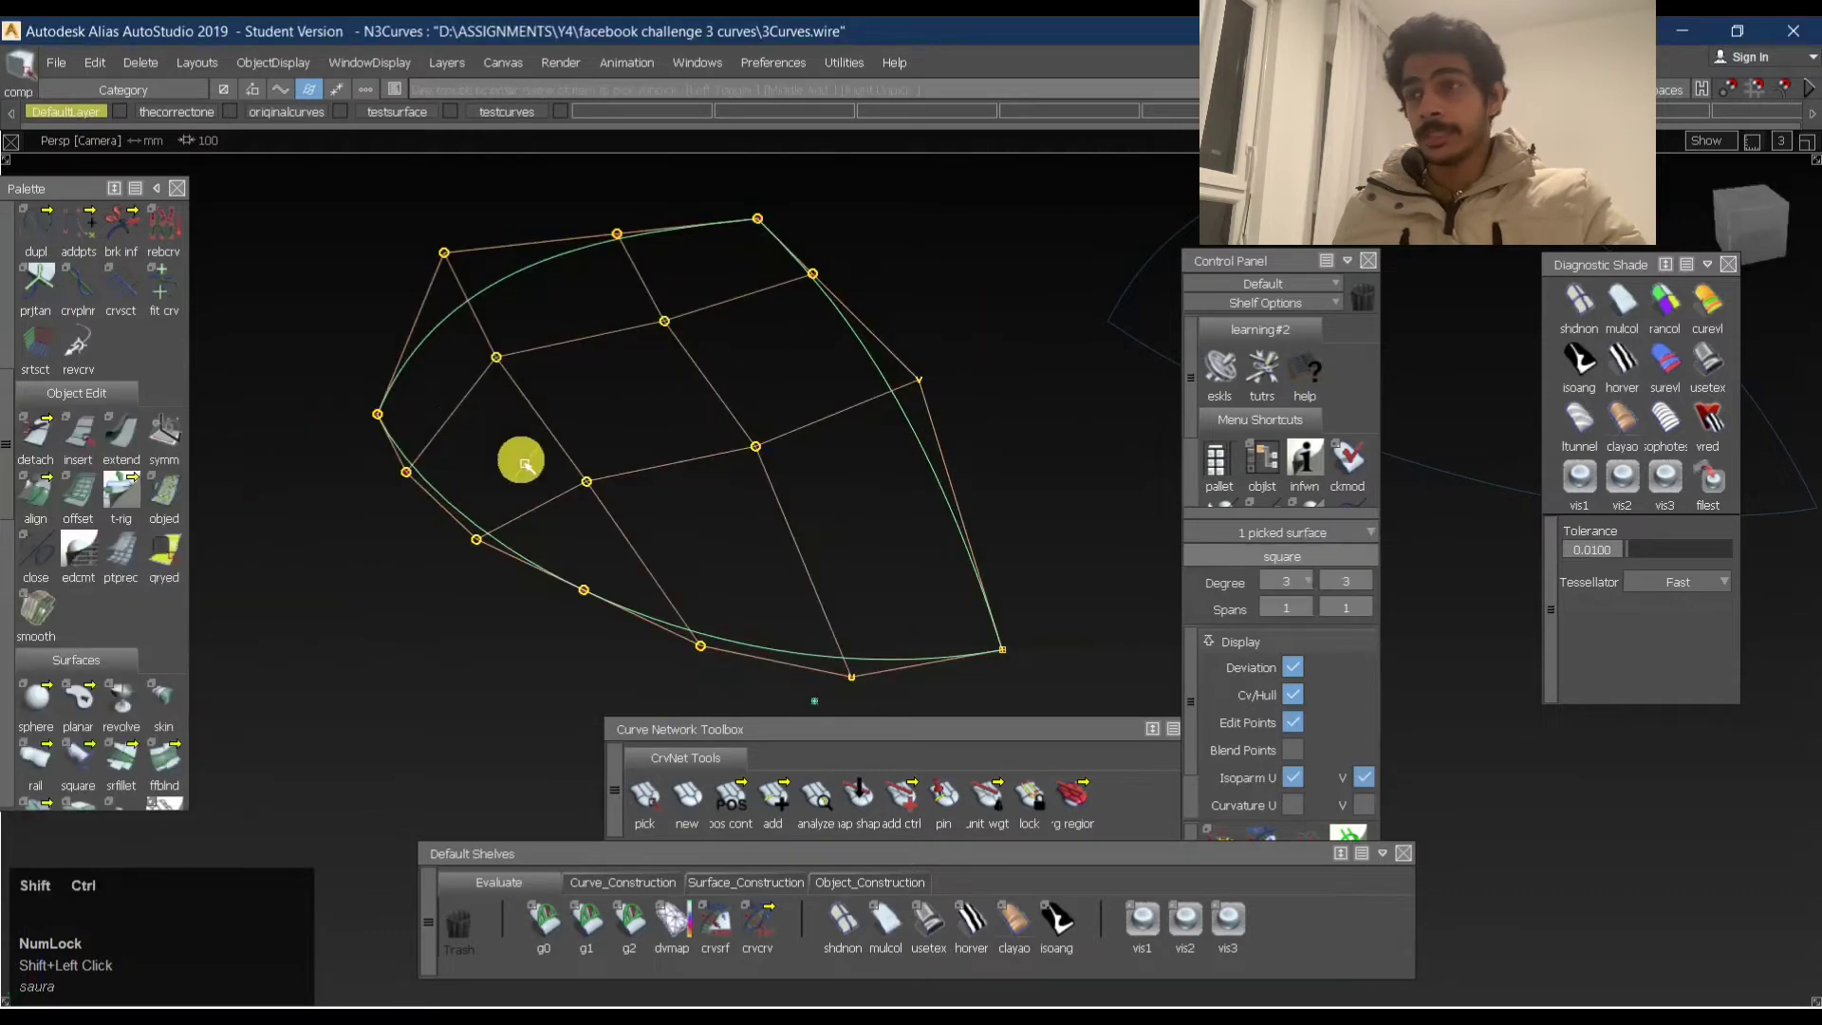
Hide the Square surface's control vertices and clear the selection.
left_click_drag(512, 457, 812, 423, "ctrl+shift")
left_click(598, 412)
left_click_drag(598, 412, 592, 230, "ctrl+shift")
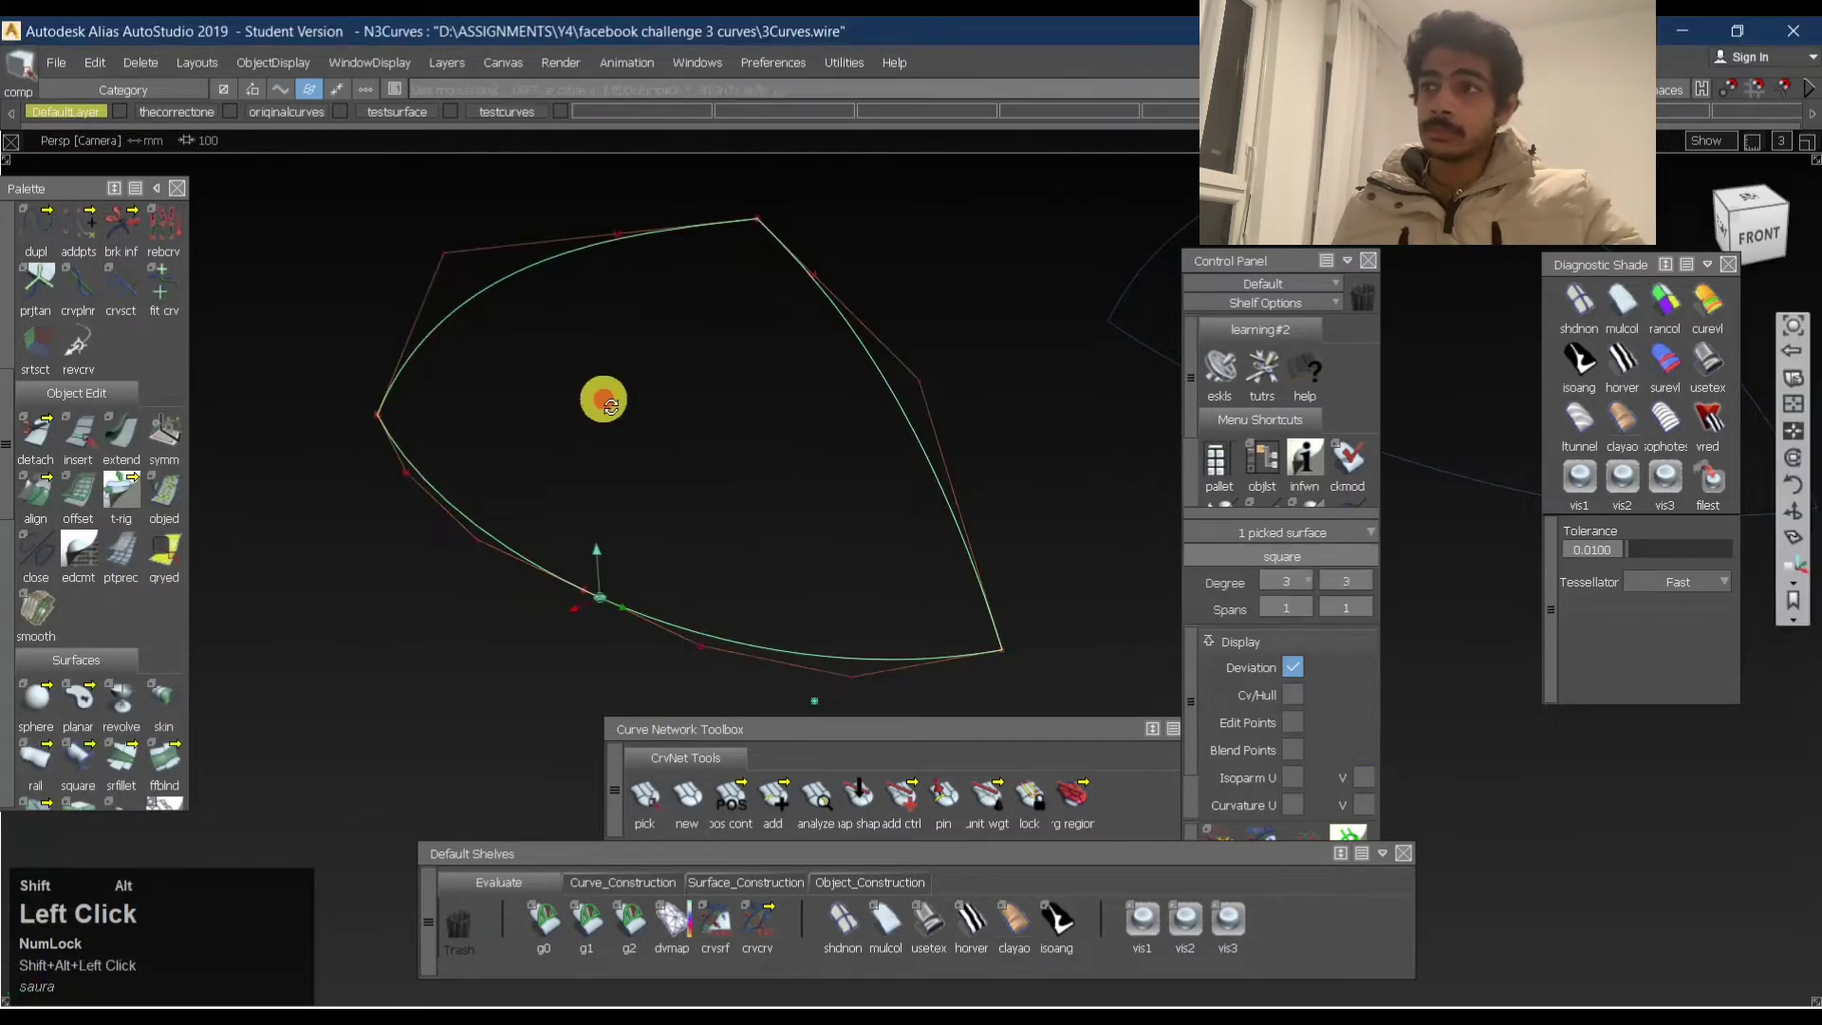
mouse_move(607, 400)
left_mouse_down("alt+shift")
mouse_move(651, 416)
mouse_move(633, 408)
left_mouse_up("alt+shift")
middle_click_drag(447, 443, 590, 464, "ctrl+shift")
left_click_drag(590, 460, 492, 415, "ctrl+shift")
middle_click_drag(444, 414, 879, 415, "alt+shift")
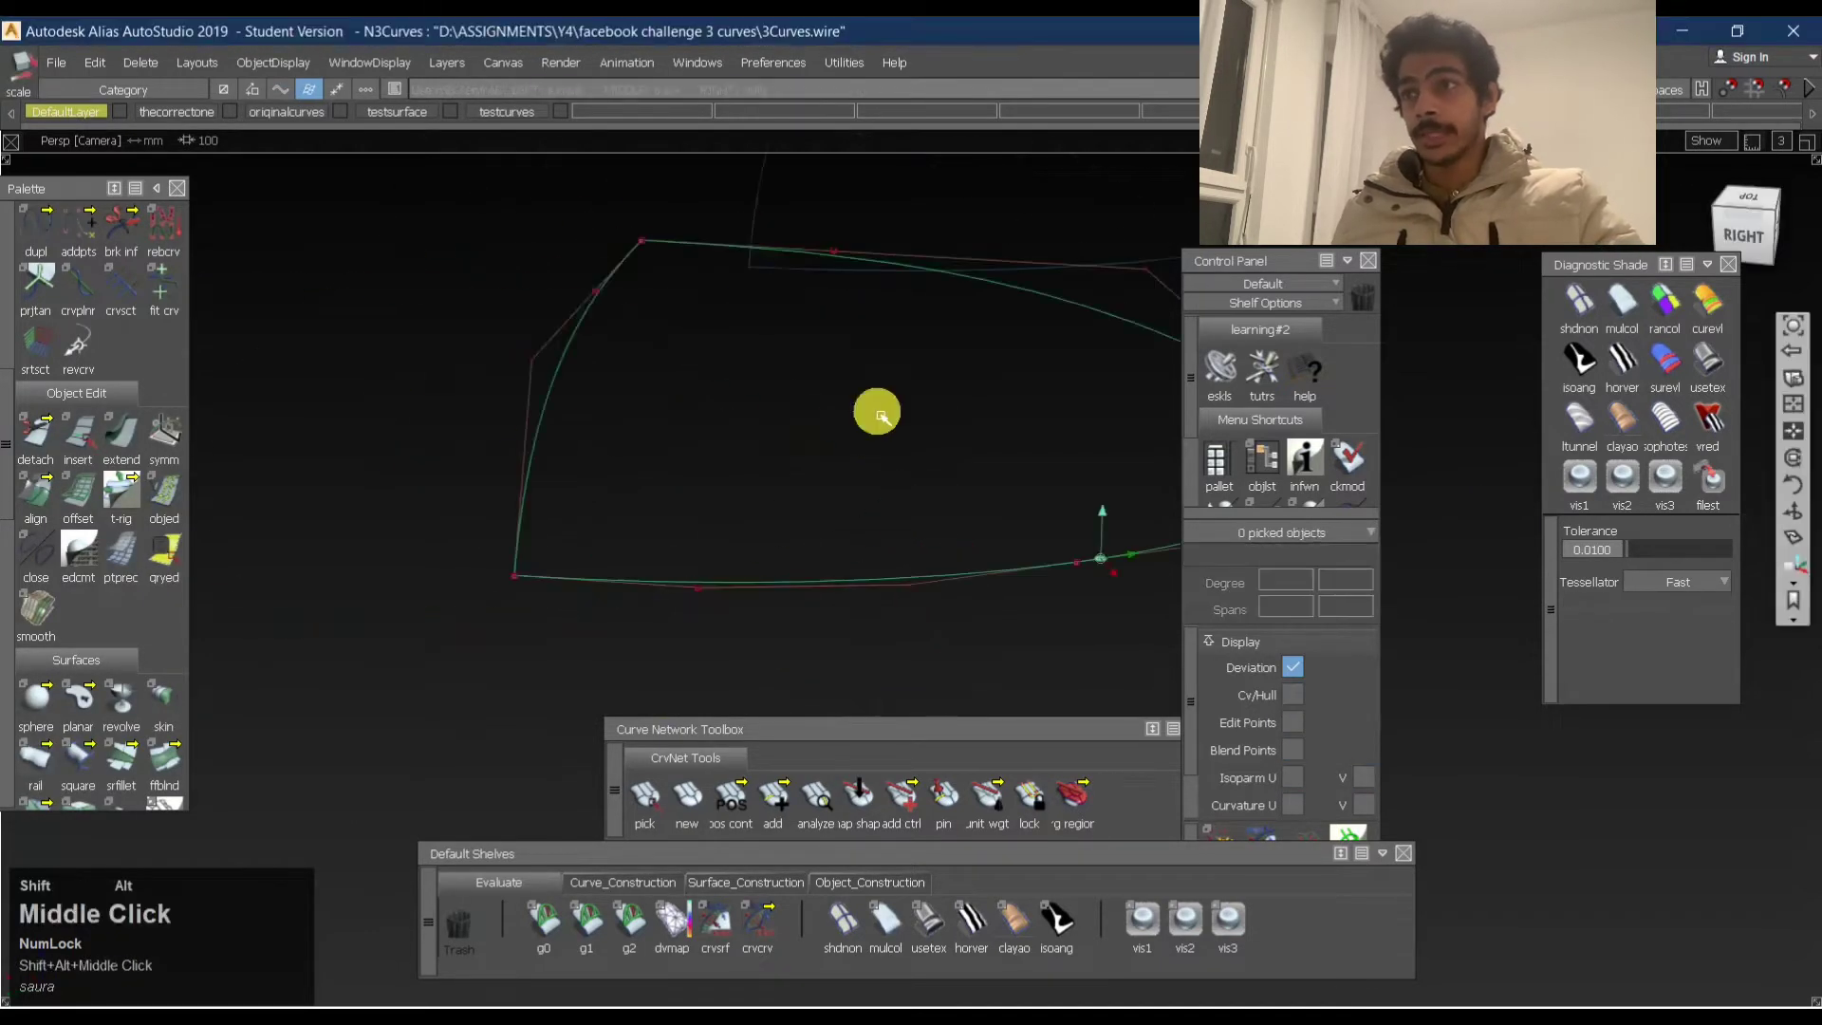
Try sliding the control vertex of the long upper boundary curve toward its corner end.
left_click_drag(619, 341, 759, 323, "ctrl+shift")
middle_click_drag(806, 317, 582, 415, "alt+shift")
left_click_drag(584, 415, 655, 389, "ctrl+shift")
middle_click_drag(637, 455, 637, 352, "alt+shift")
left_click(634, 279)
middle_click_drag(655, 415, 734, 358, "ctrl+shift")
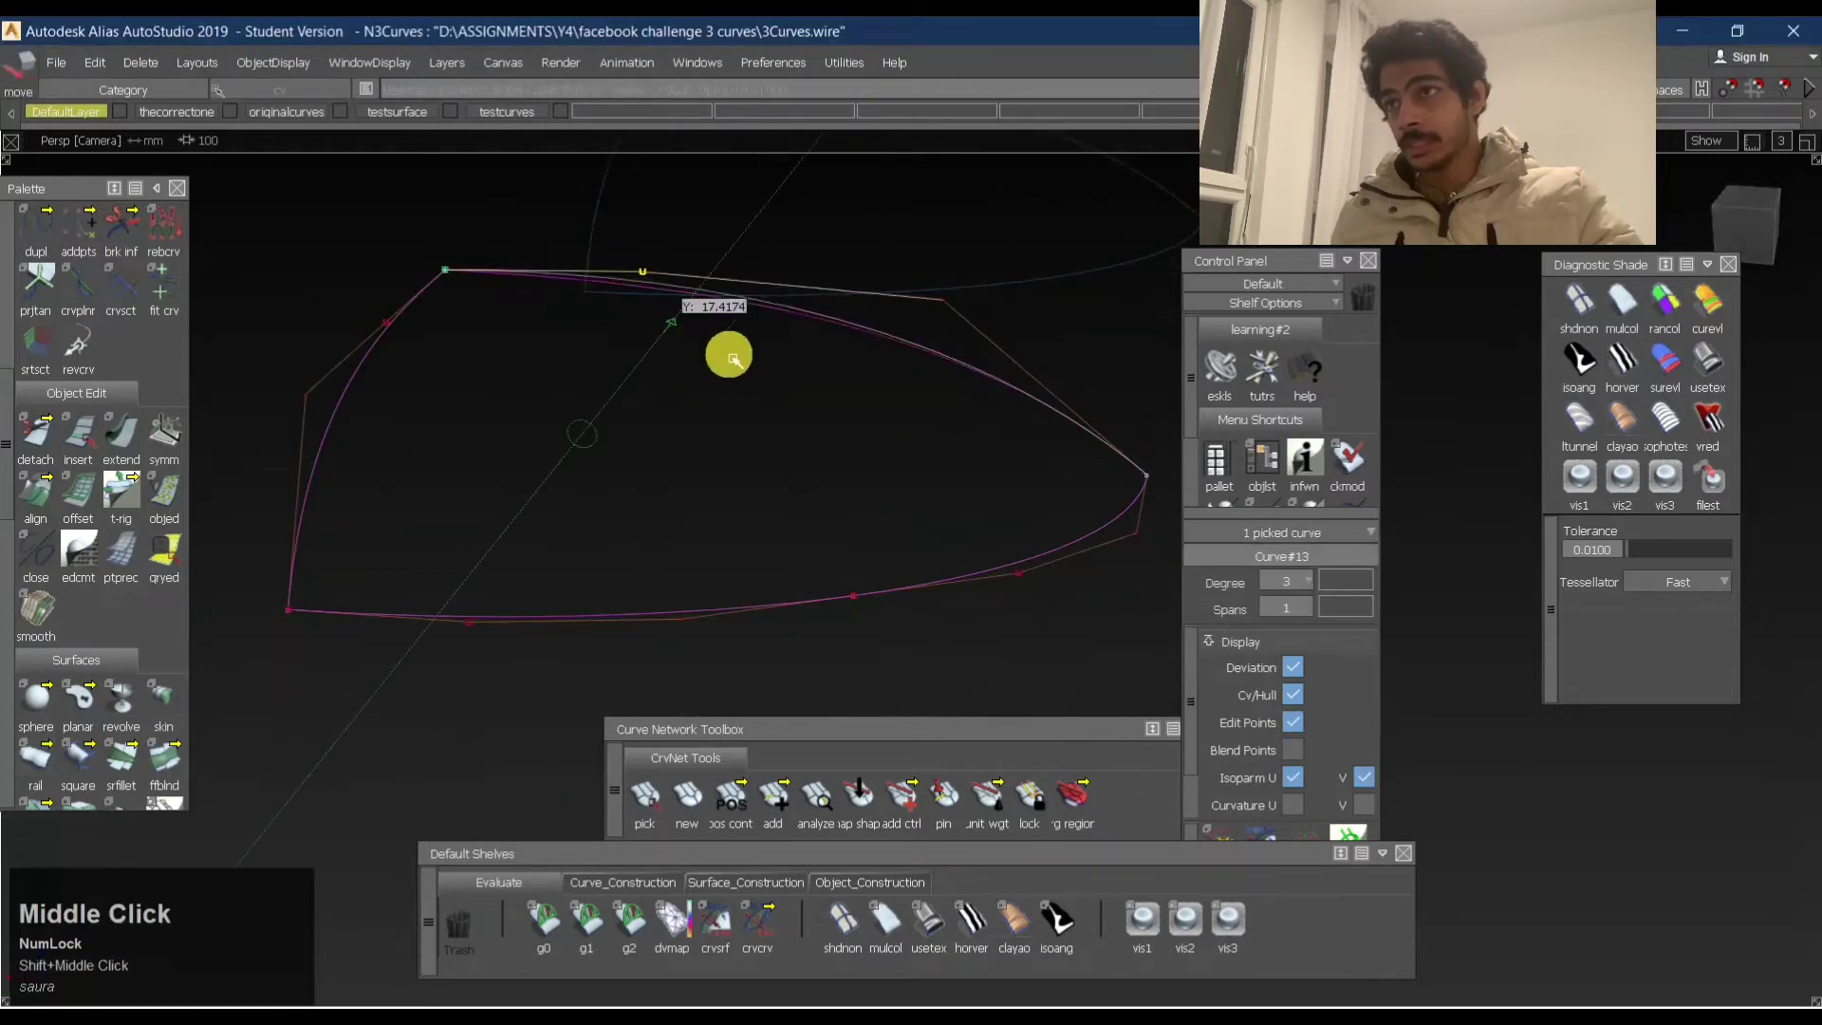
key("ctrl+z")
left_click_drag(714, 363, 558, 431)
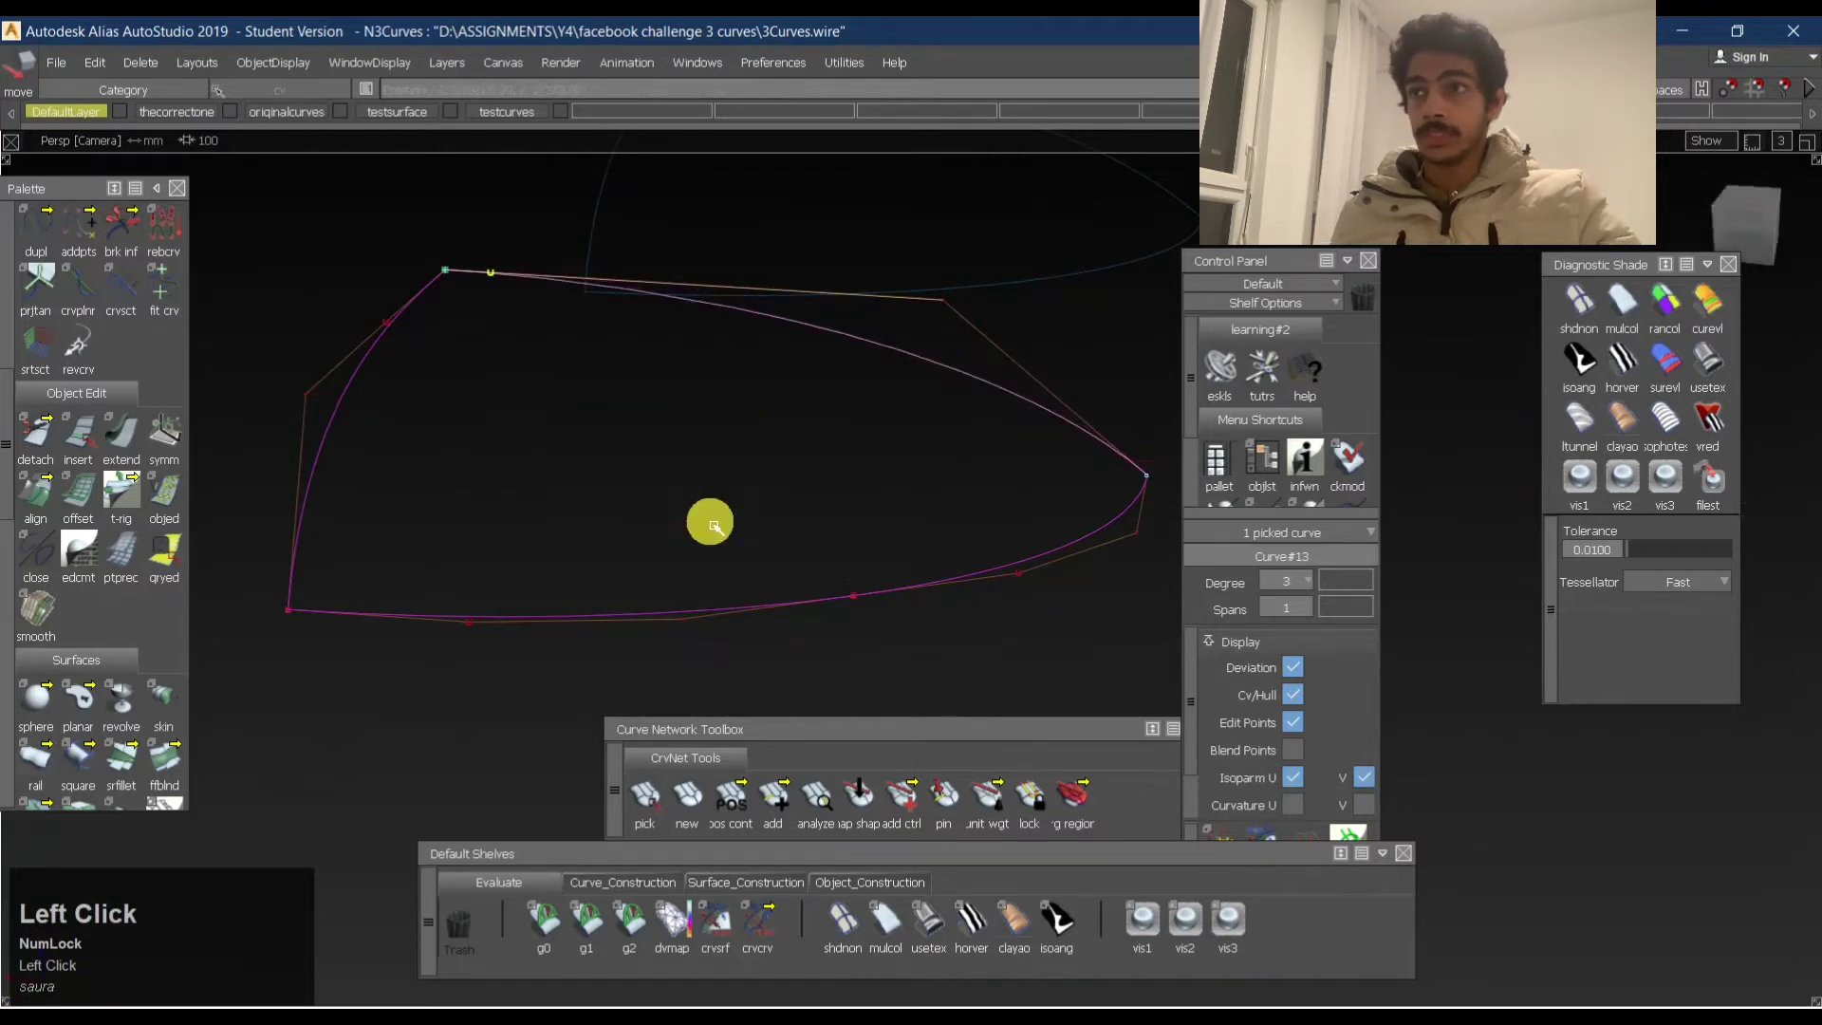
Try moving the shared end vertices of the two detached curves outward in the top view, then undo the move.
left_click_drag(711, 521, 883, 638, "ctrl+shift")
left_click_drag(844, 560, 878, 622)
left_click_drag(964, 566, 949, 664, "alt+shift")
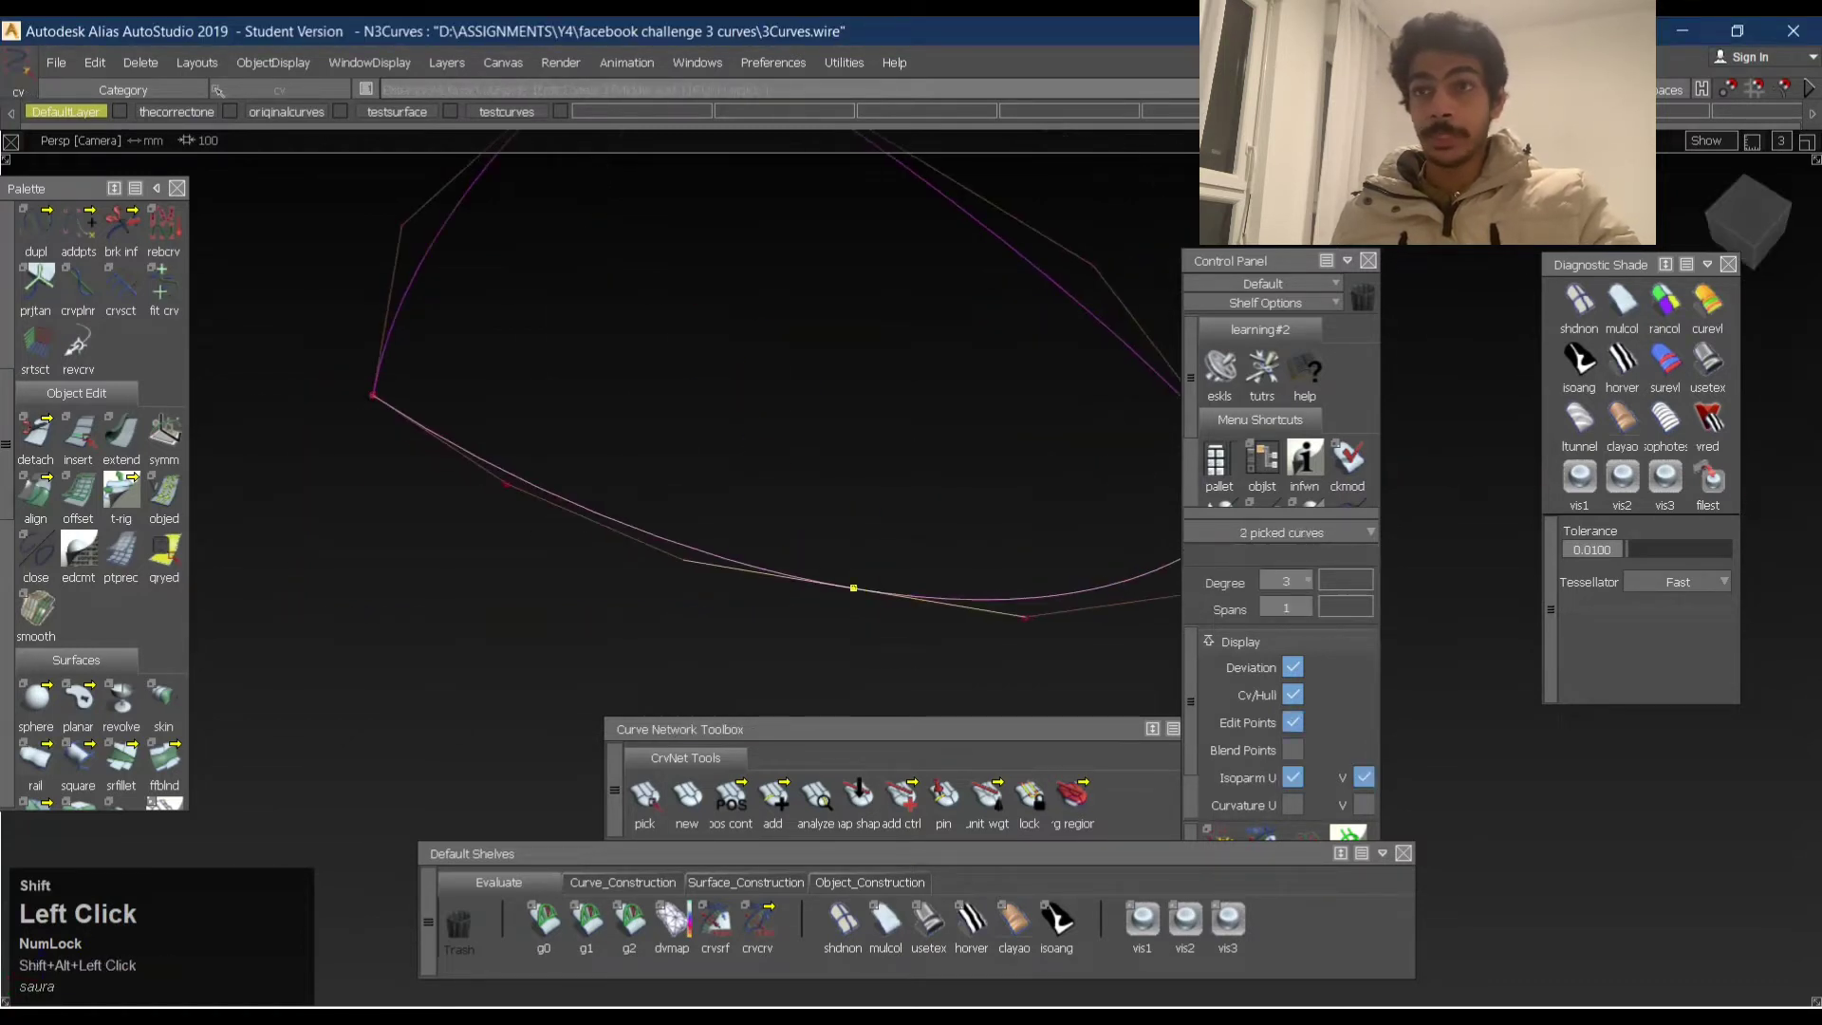
left_click(1746, 200)
middle_click_drag(968, 583, 915, 285, "ctrl+shift")
left_click_drag(915, 469, 969, 542)
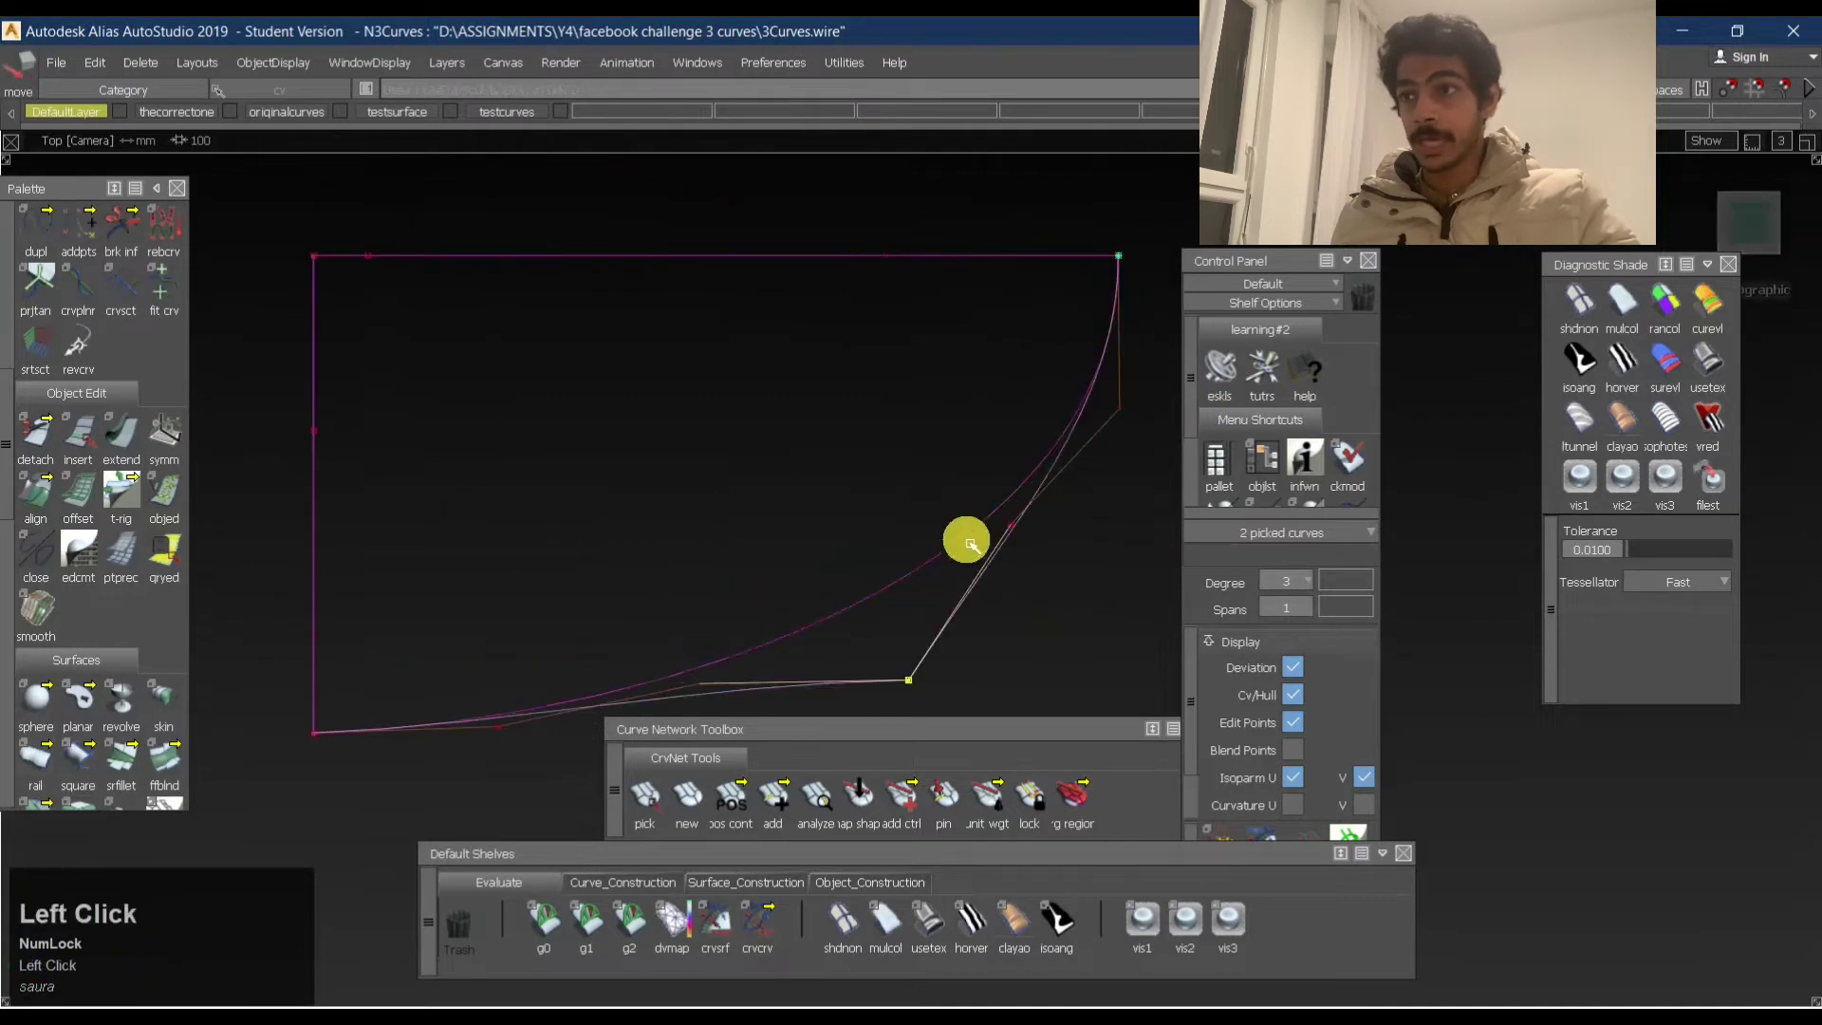
key("ctrl+z")
Try moving the control vertex beside the joint on the detached tip curve, then undo the move.
left_click_drag(872, 539, 970, 512, "ctrl+shift")
left_click_drag(965, 488, 1066, 565)
middle_click_drag(1047, 634, 1041, 525, "ctrl+shift")
left_click_drag(1056, 580, 1043, 456)
key("ctrl+z")
Pull the control vertex nearest the pointed tip on the detached tip curve inward in the top view.
left_click_drag(1042, 457, 1071, 434, "ctrl+shift")
middle_click_drag(830, 441, 486, 456, "alt+shift")
left_click_drag(810, 443, 798, 443, "ctrl+shift")
left_click(797, 443, "shift")
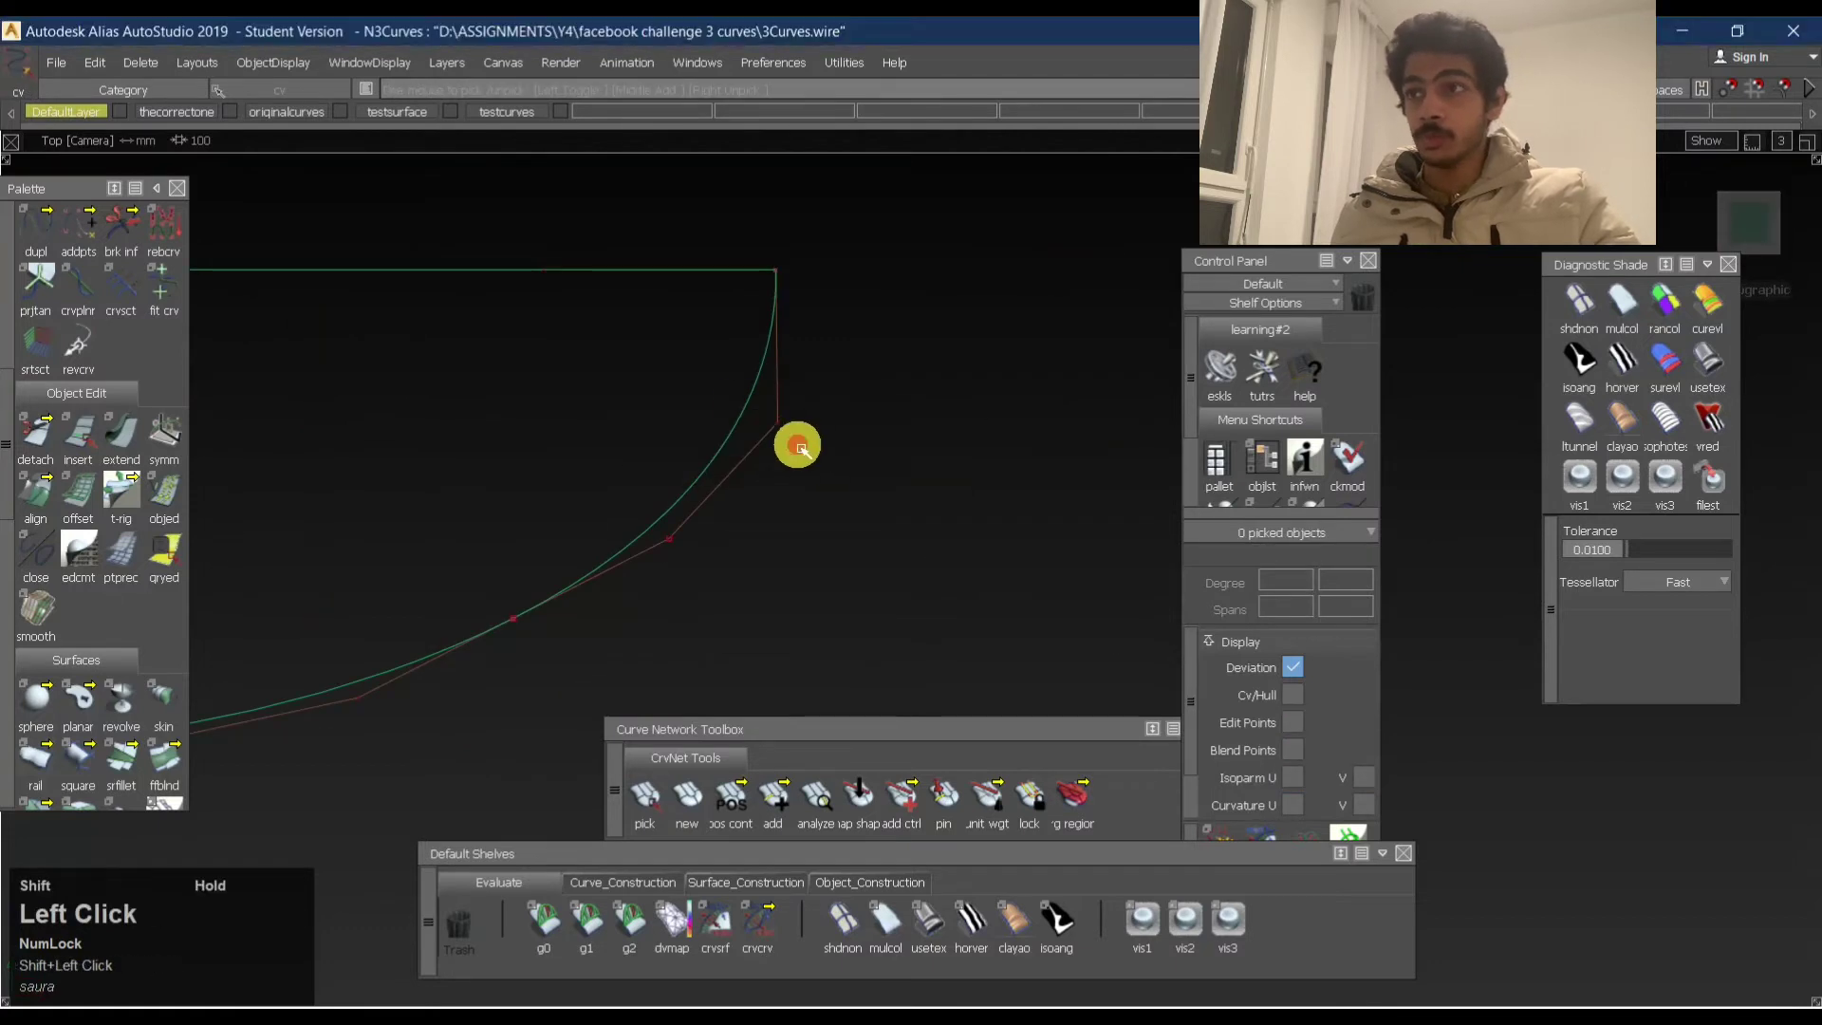
middle_click_drag(893, 458, 895, 421, "ctrl+shift")
left_click_drag(867, 452, 680, 431, "shift")
middle_click_drag(652, 366, 991, 363, "alt+shift")
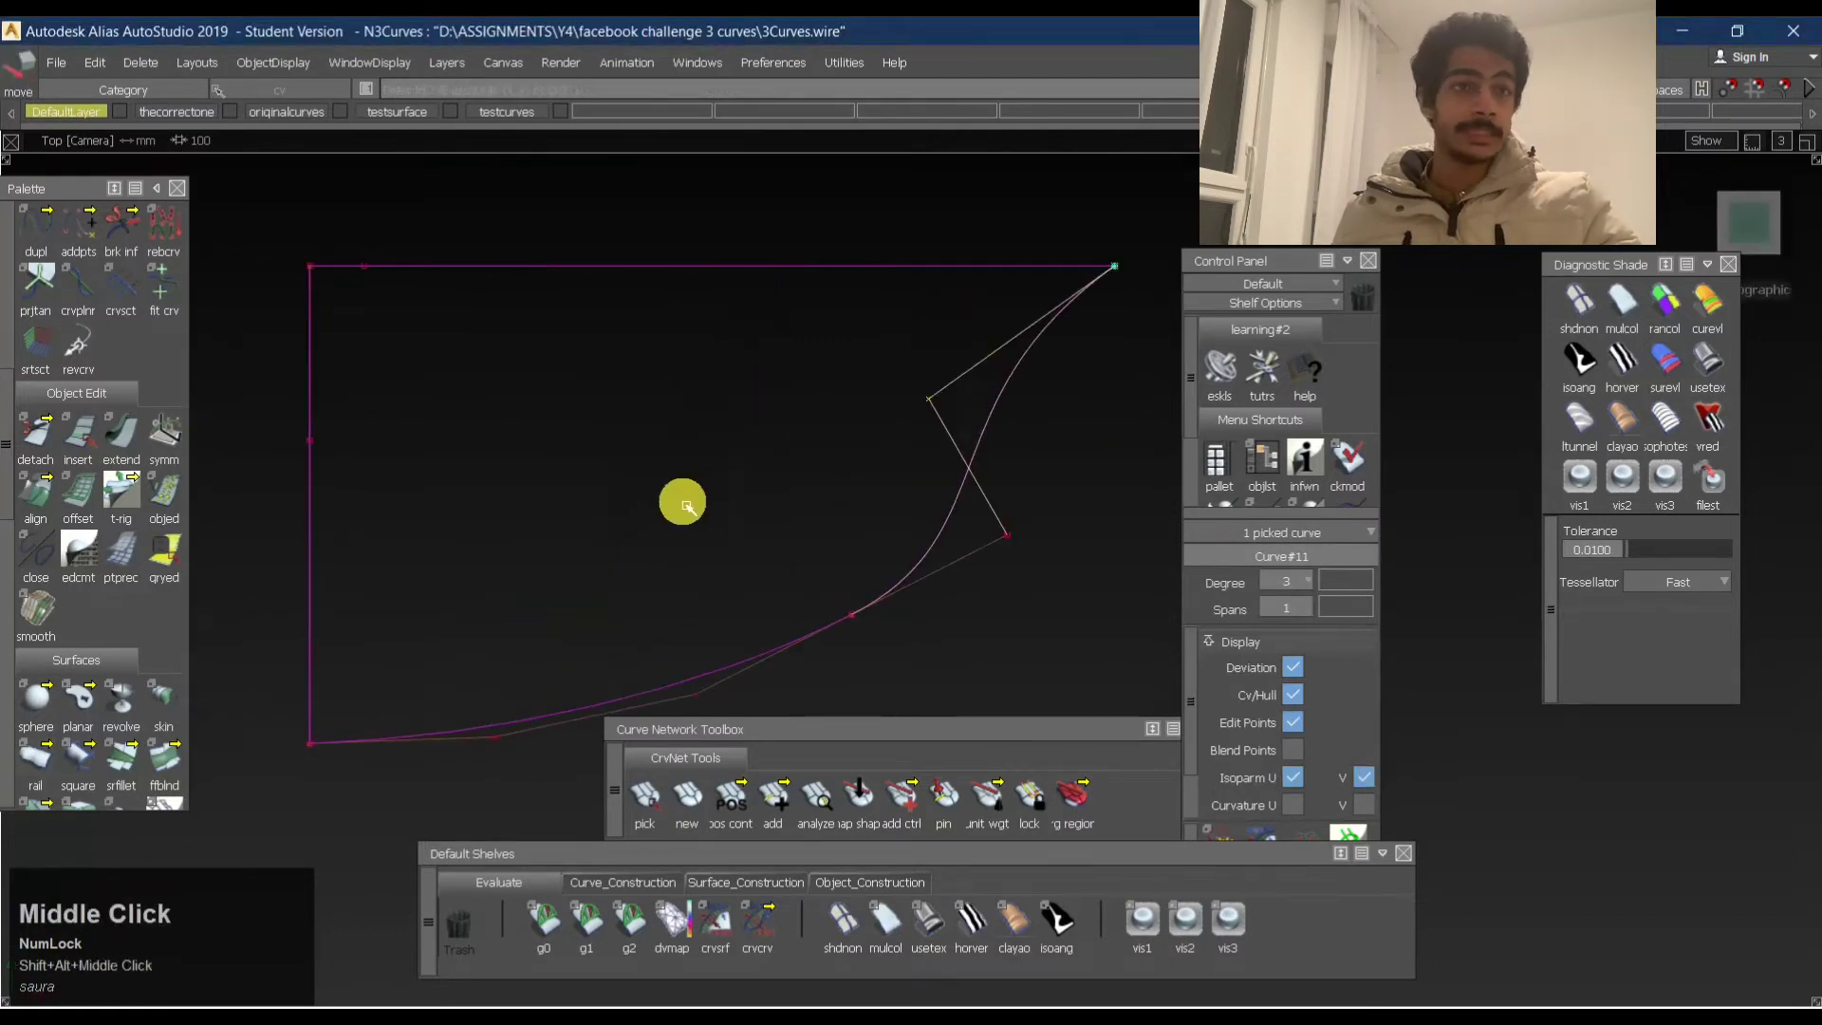
Apply horizontal stripe diagnostic shading and inspect the surface deformed by the moved control vertices in perspective.
left_click(973, 919)
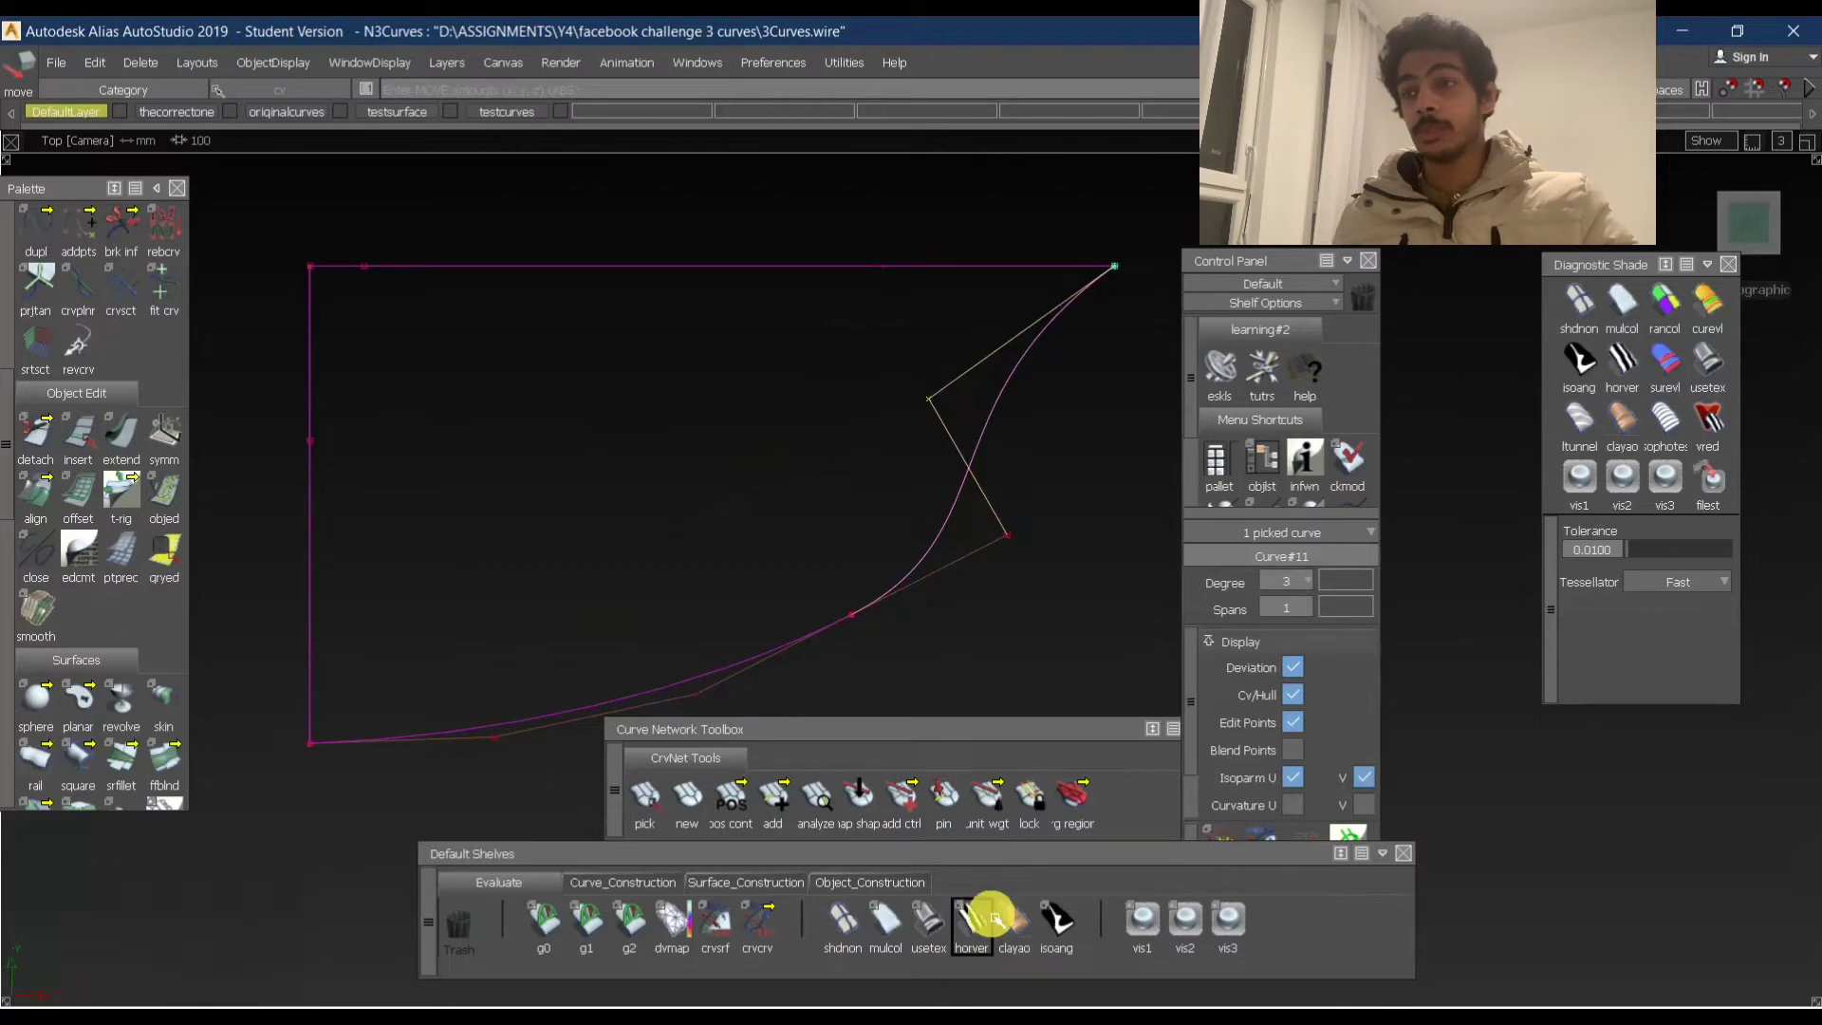
mouse_move(902, 537)
left_mouse_down("alt+shift")
mouse_move(547, 267)
mouse_move(492, 251)
left_mouse_up("alt+shift")
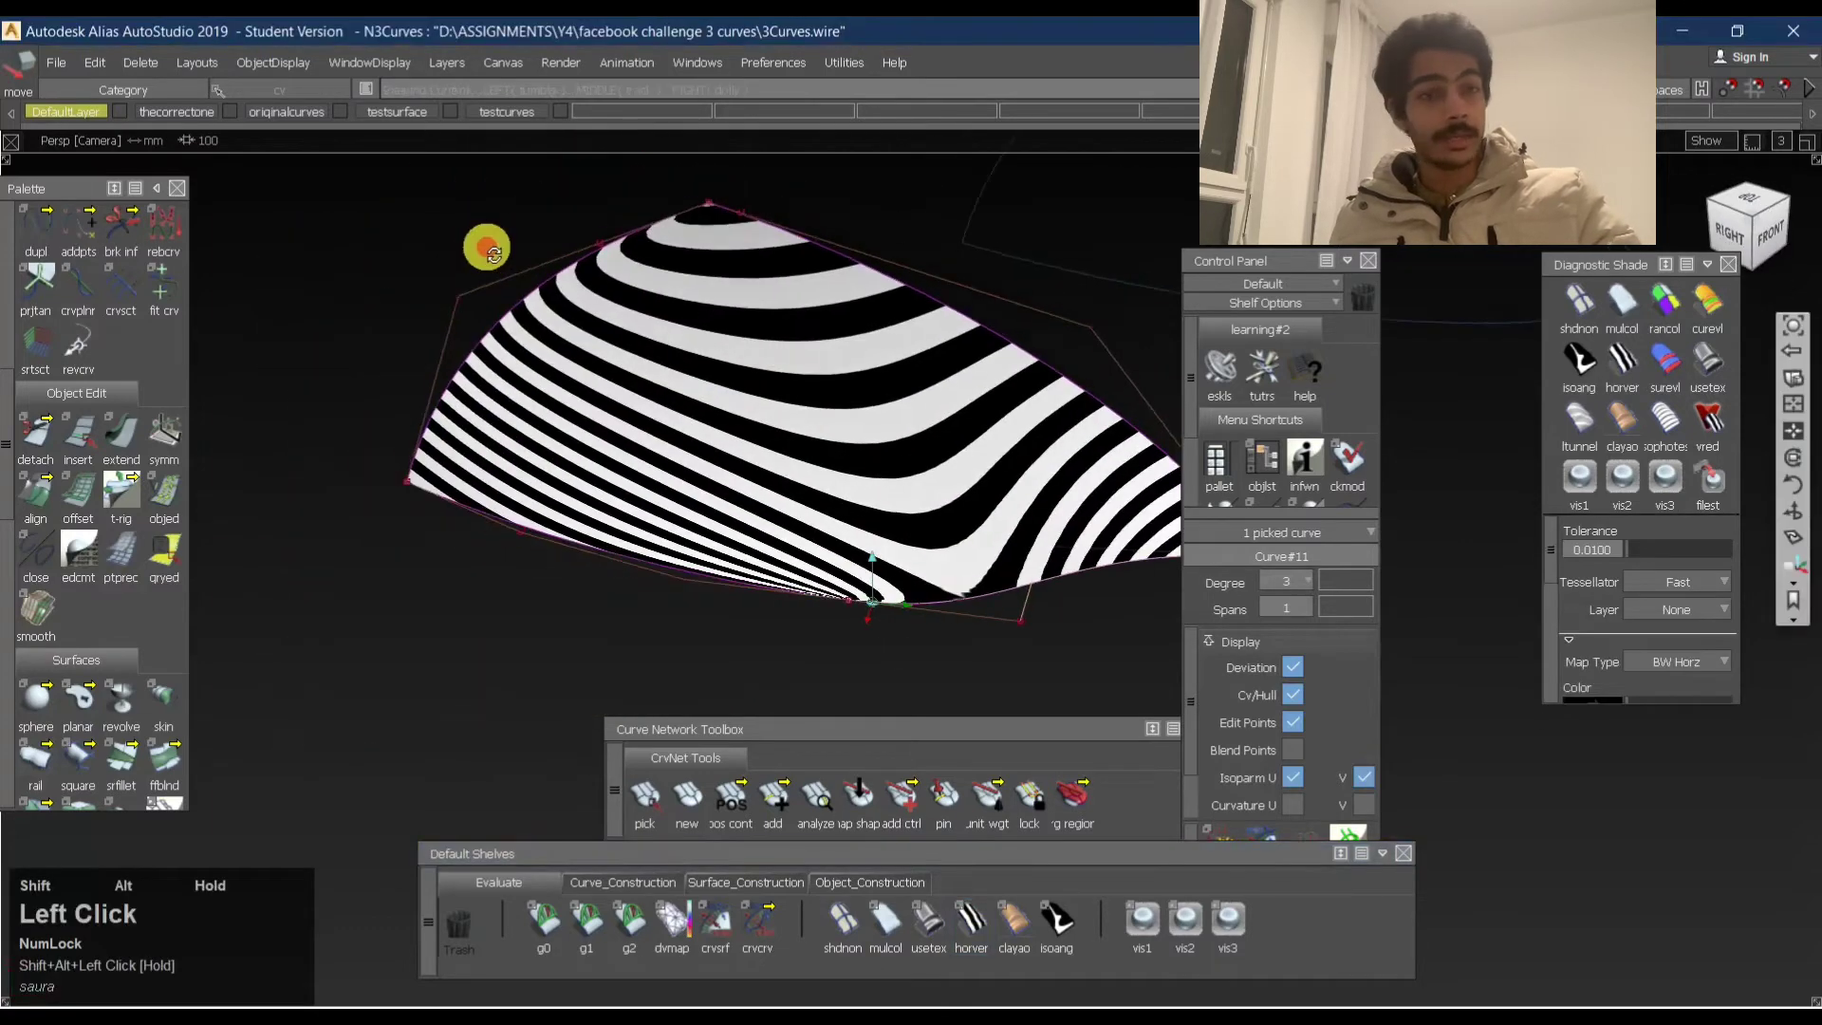
left_click_drag(760, 460, 781, 308, "ctrl+shift")
middle_click_drag(792, 352, 613, 369, "alt+shift")
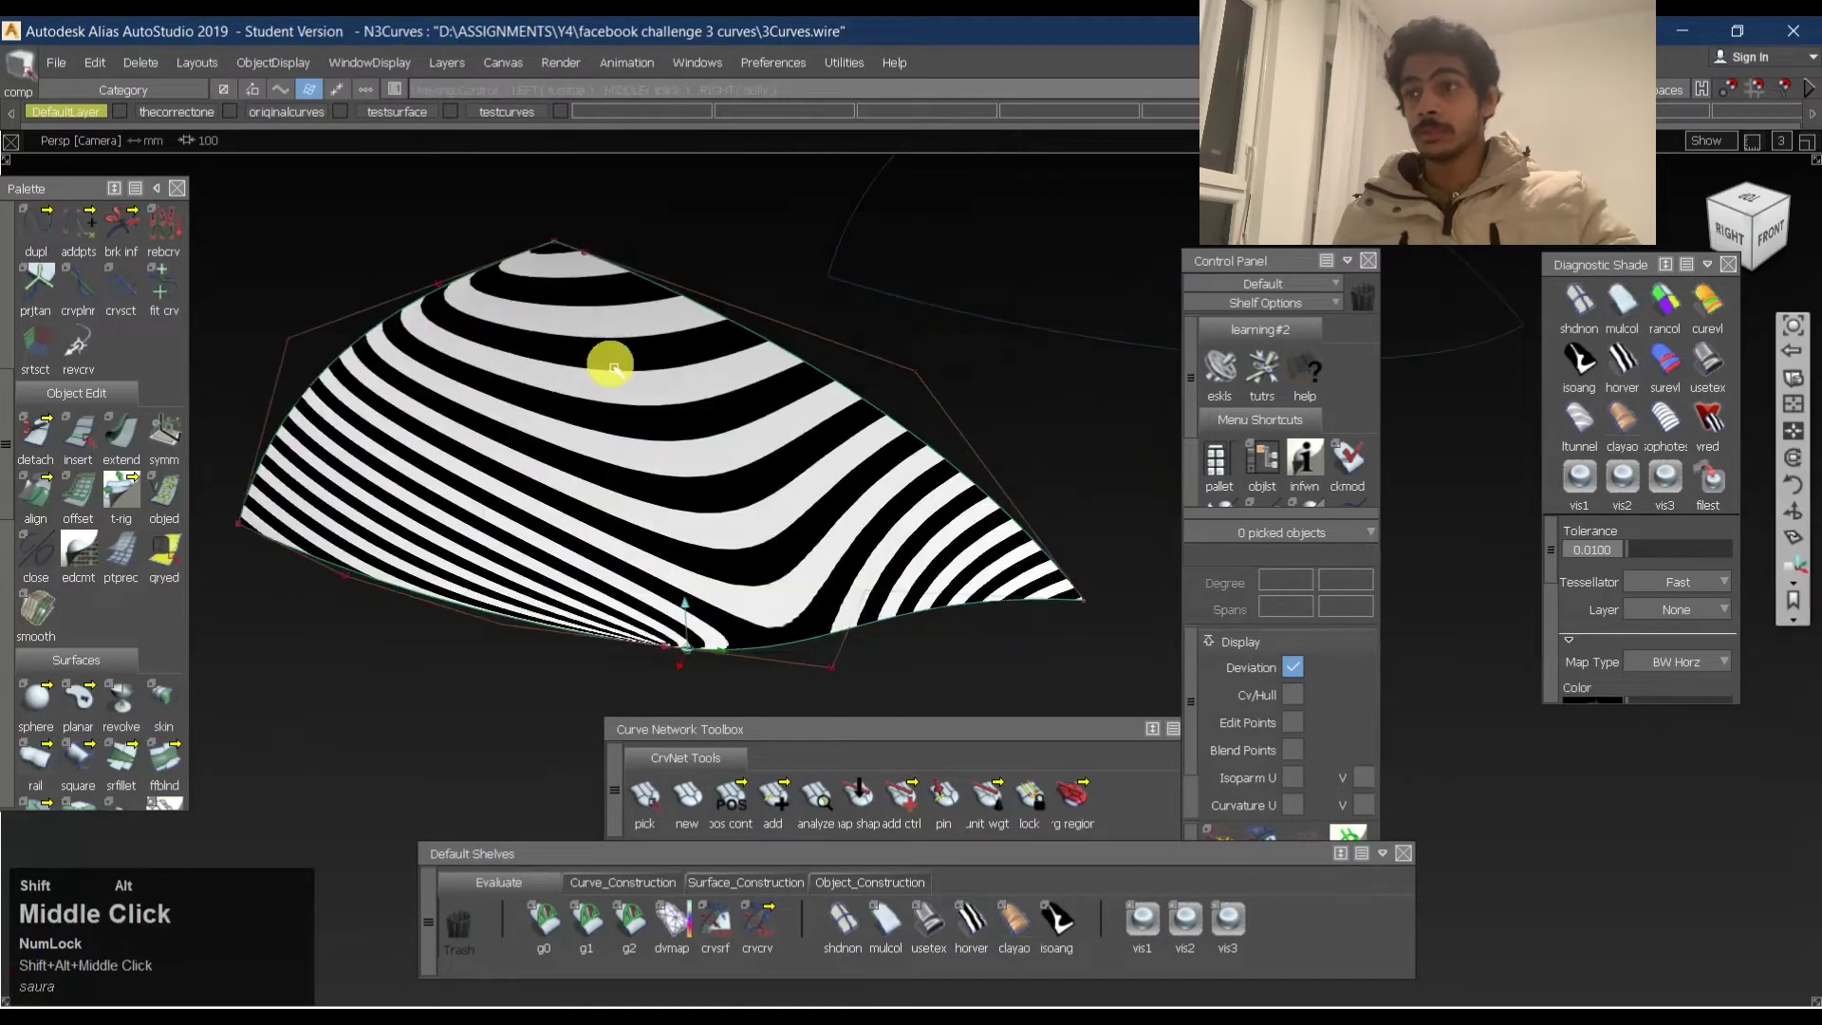
Undo the control vertex moves on the boundary curves.
key("ctrl+shift+z")
key("ctrl+z")
key("ctrl+z")
key("ctrl+z")
key("ctrl+z")
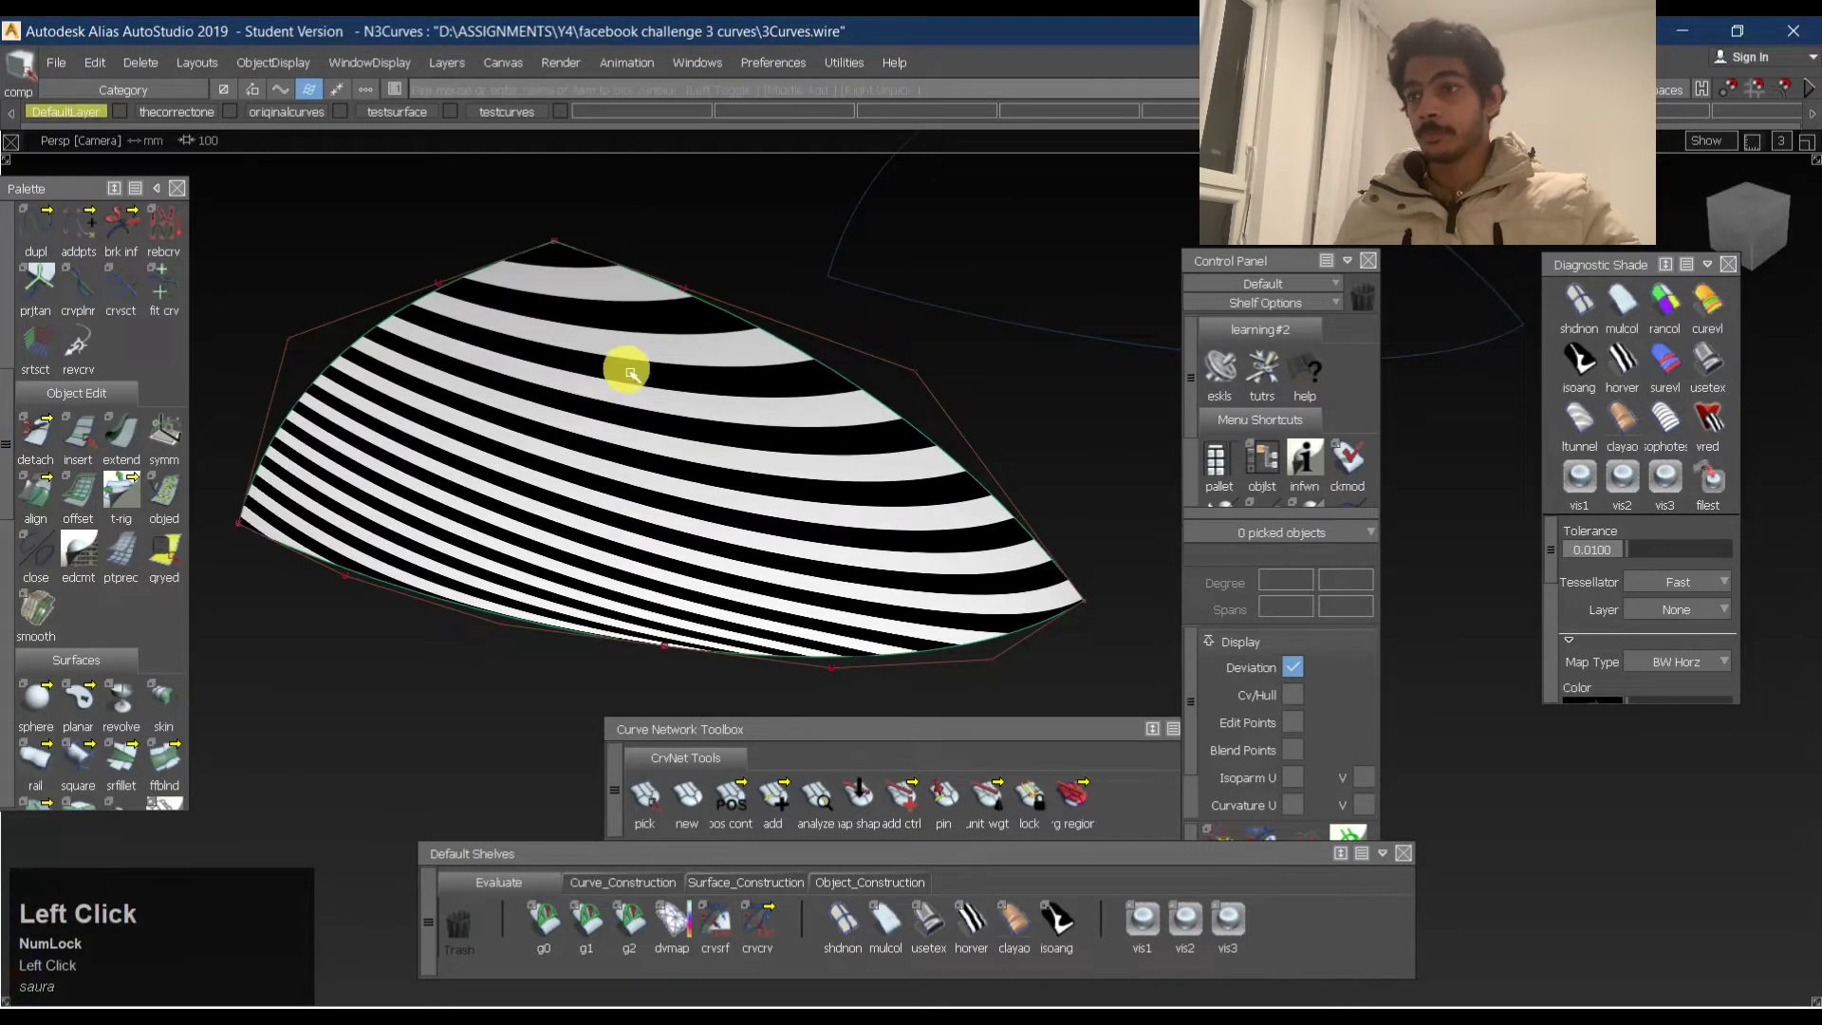
Preview the Square surface with User Defined texture shading, then turn the diagnostic shading off.
left_click(626, 367)
left_click(929, 919)
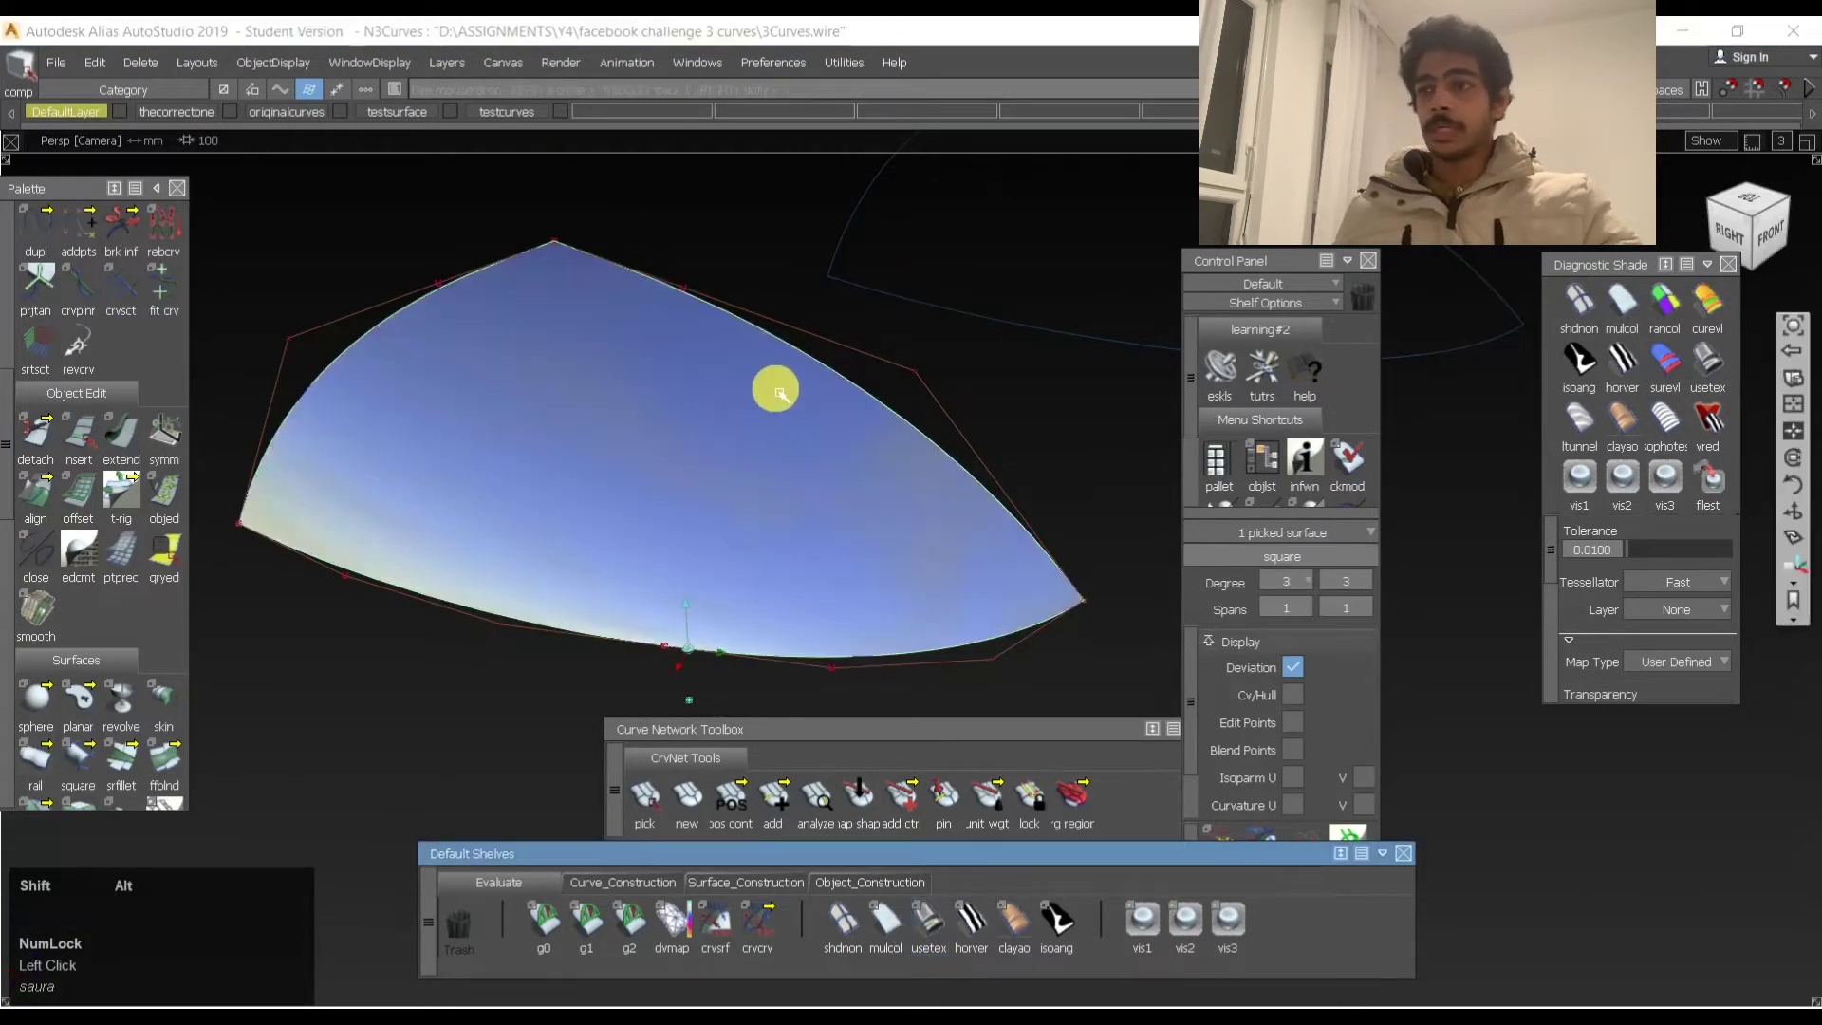
middle_click_drag(773, 389, 612, 424, "alt+shift")
left_click_drag(655, 652, 667, 452, "ctrl+shift")
left_click(859, 935)
middle_click_drag(472, 390, 757, 374, "alt+shift")
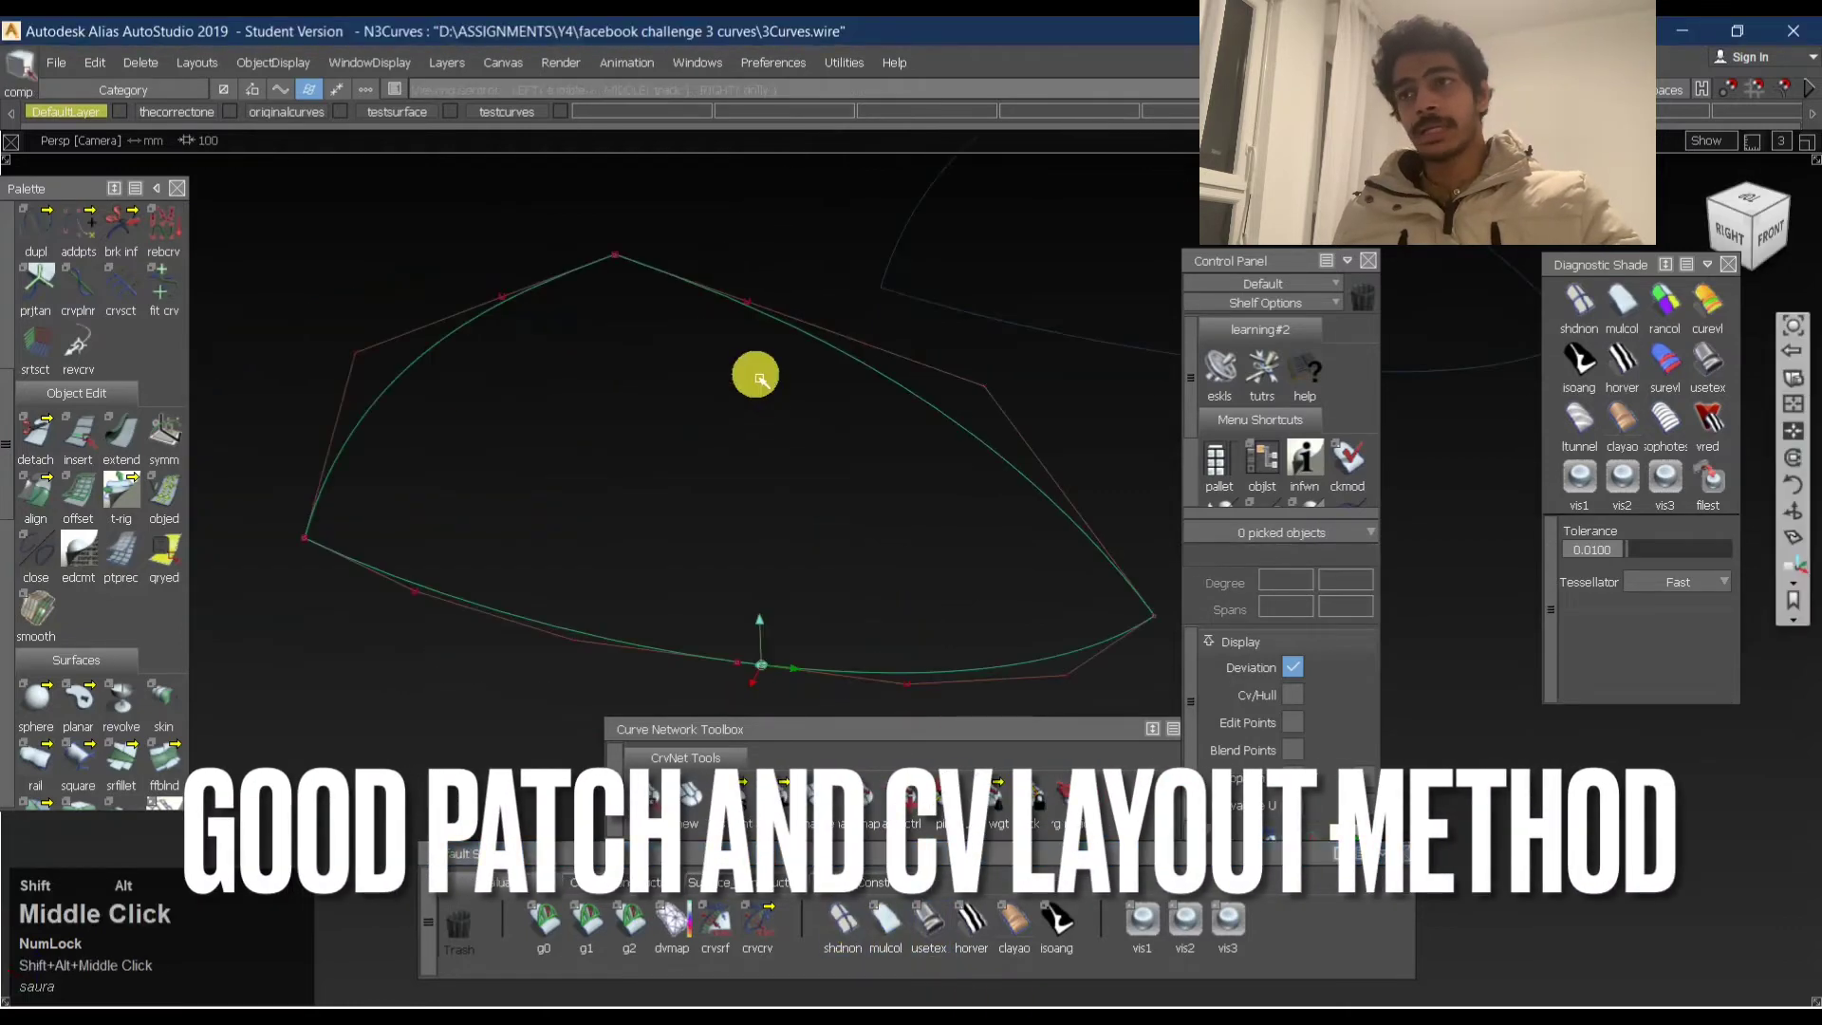
Pick the neighbouring three-curve outline and display its control vertices and hulls.
right_click_drag(756, 374, 829, 399, "alt+shift")
left_click_drag(829, 399, 680, 431, "alt+shift")
middle_click_drag(702, 432, 826, 288, "alt+shift")
left_click_drag(826, 289, 810, 253, "alt+shift")
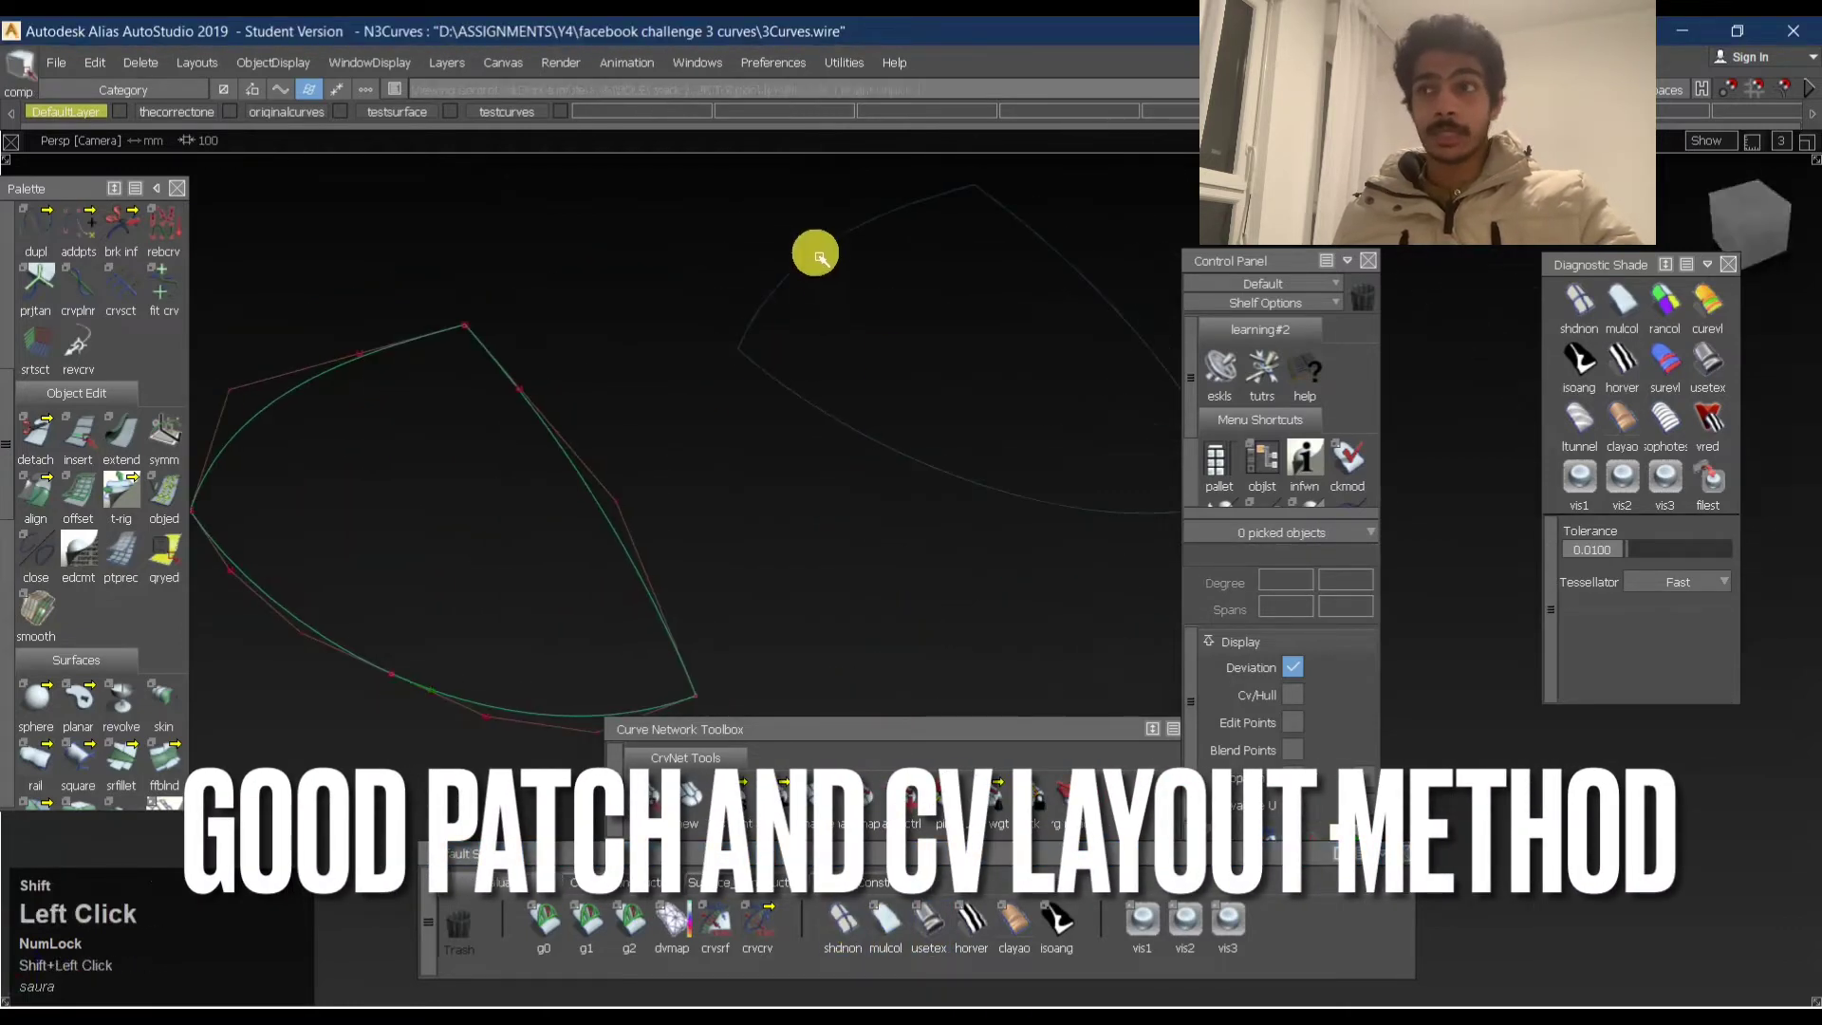
right_click_drag(809, 253, 855, 257, "alt+shift")
middle_click_drag(854, 256, 614, 423, "alt+shift")
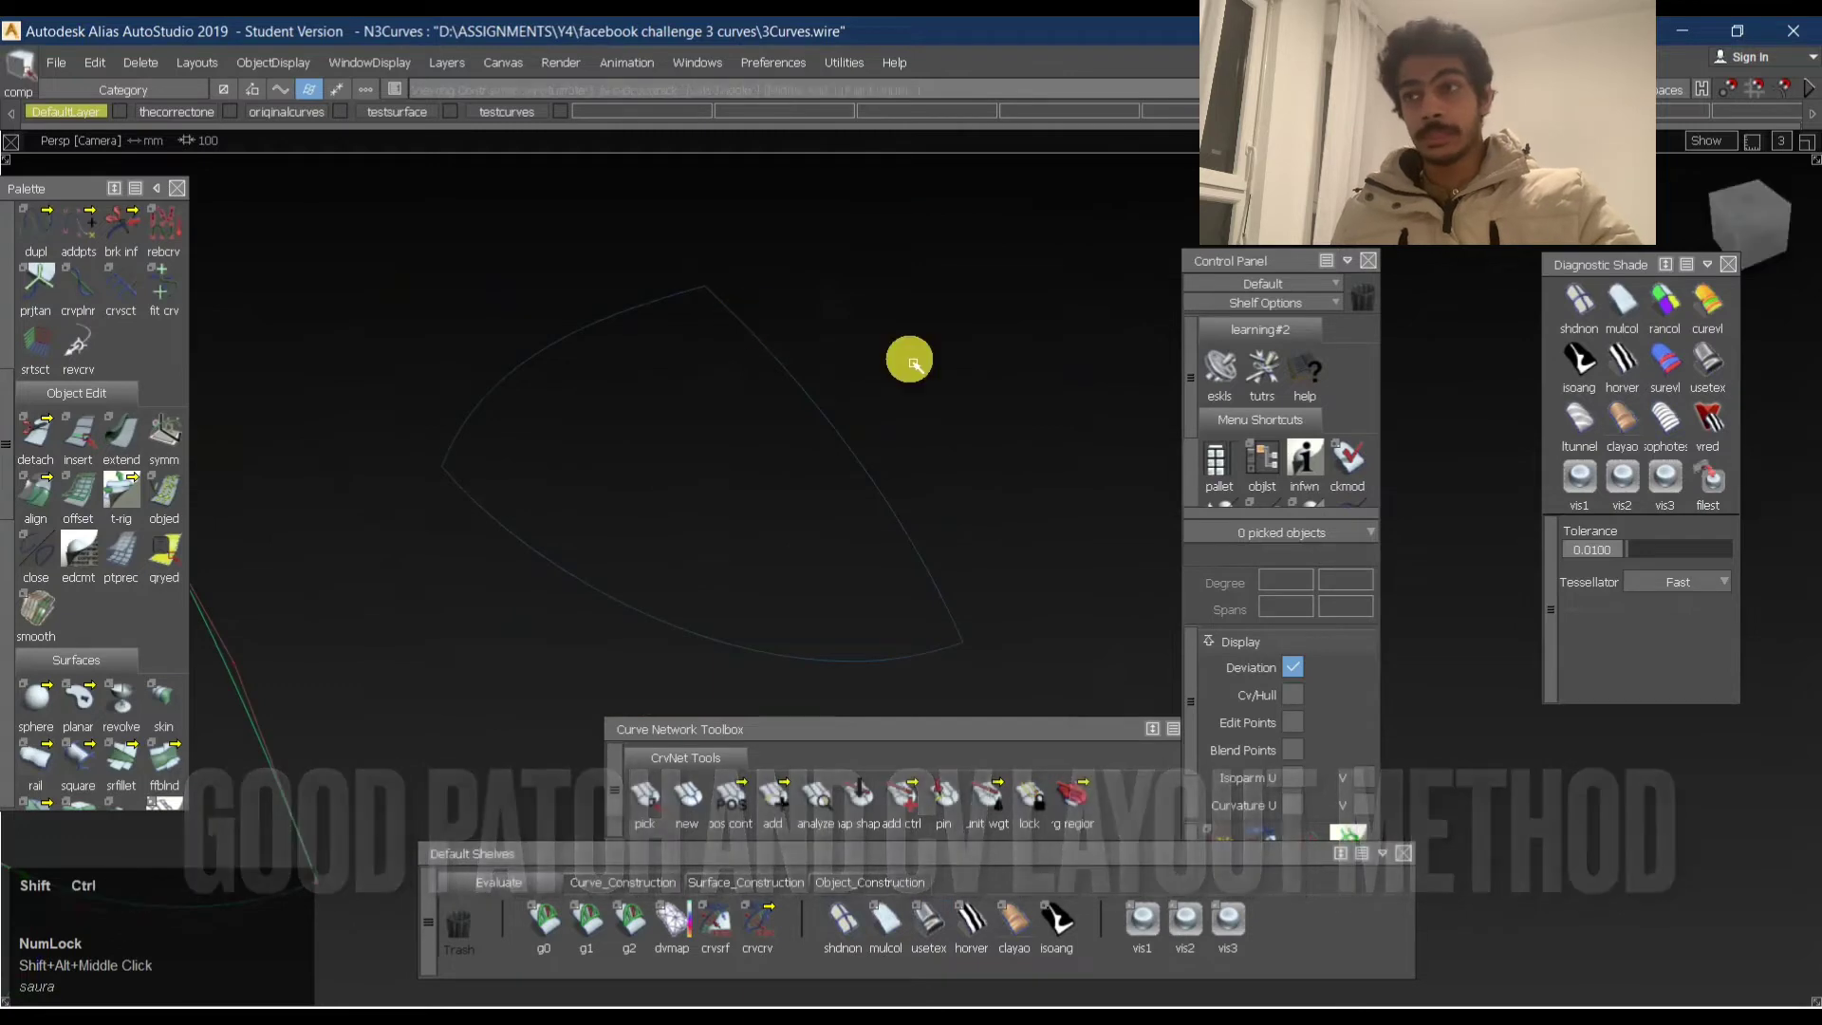
left_click_drag(496, 398, 826, 379, "ctrl+shift")
mouse_move(506, 296)
left_mouse_down()
mouse_move(1084, 575)
mouse_move(1101, 688)
left_mouse_up()
mouse_move(948, 381)
right_mouse_down("ctrl")
mouse_move(924, 407)
mouse_move(854, 408)
right_mouse_up("ctrl")
left_click_drag(662, 569, 622, 399, "ctrl+shift")
left_click_drag(491, 282, 972, 627)
left_click_drag(557, 504, 626, 328, "ctrl+shift")
In the top view, slide the control vertex on the outline's long straight edge farther from the square corner.
left_click(1749, 203)
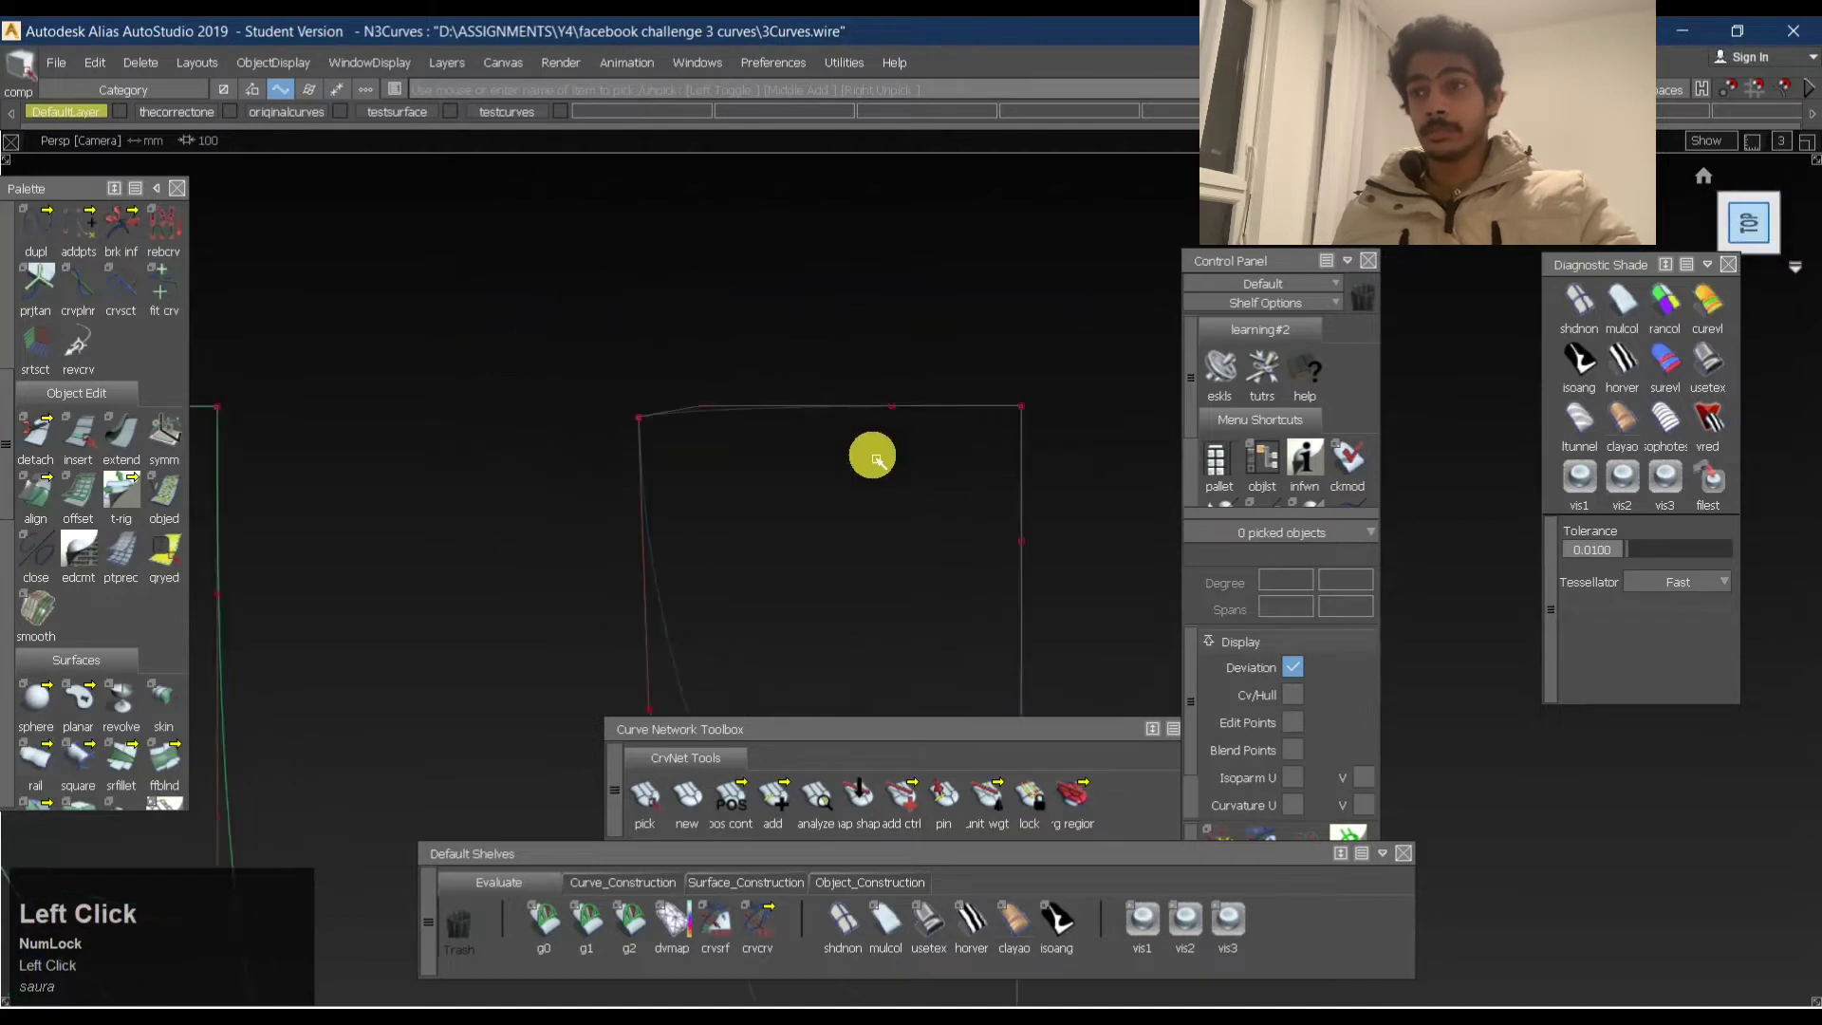
left_click_drag(887, 482, 967, 539, "ctrl+shift")
middle_click_drag(972, 531, 691, 361, "alt+shift")
left_click_drag(680, 342, 806, 431)
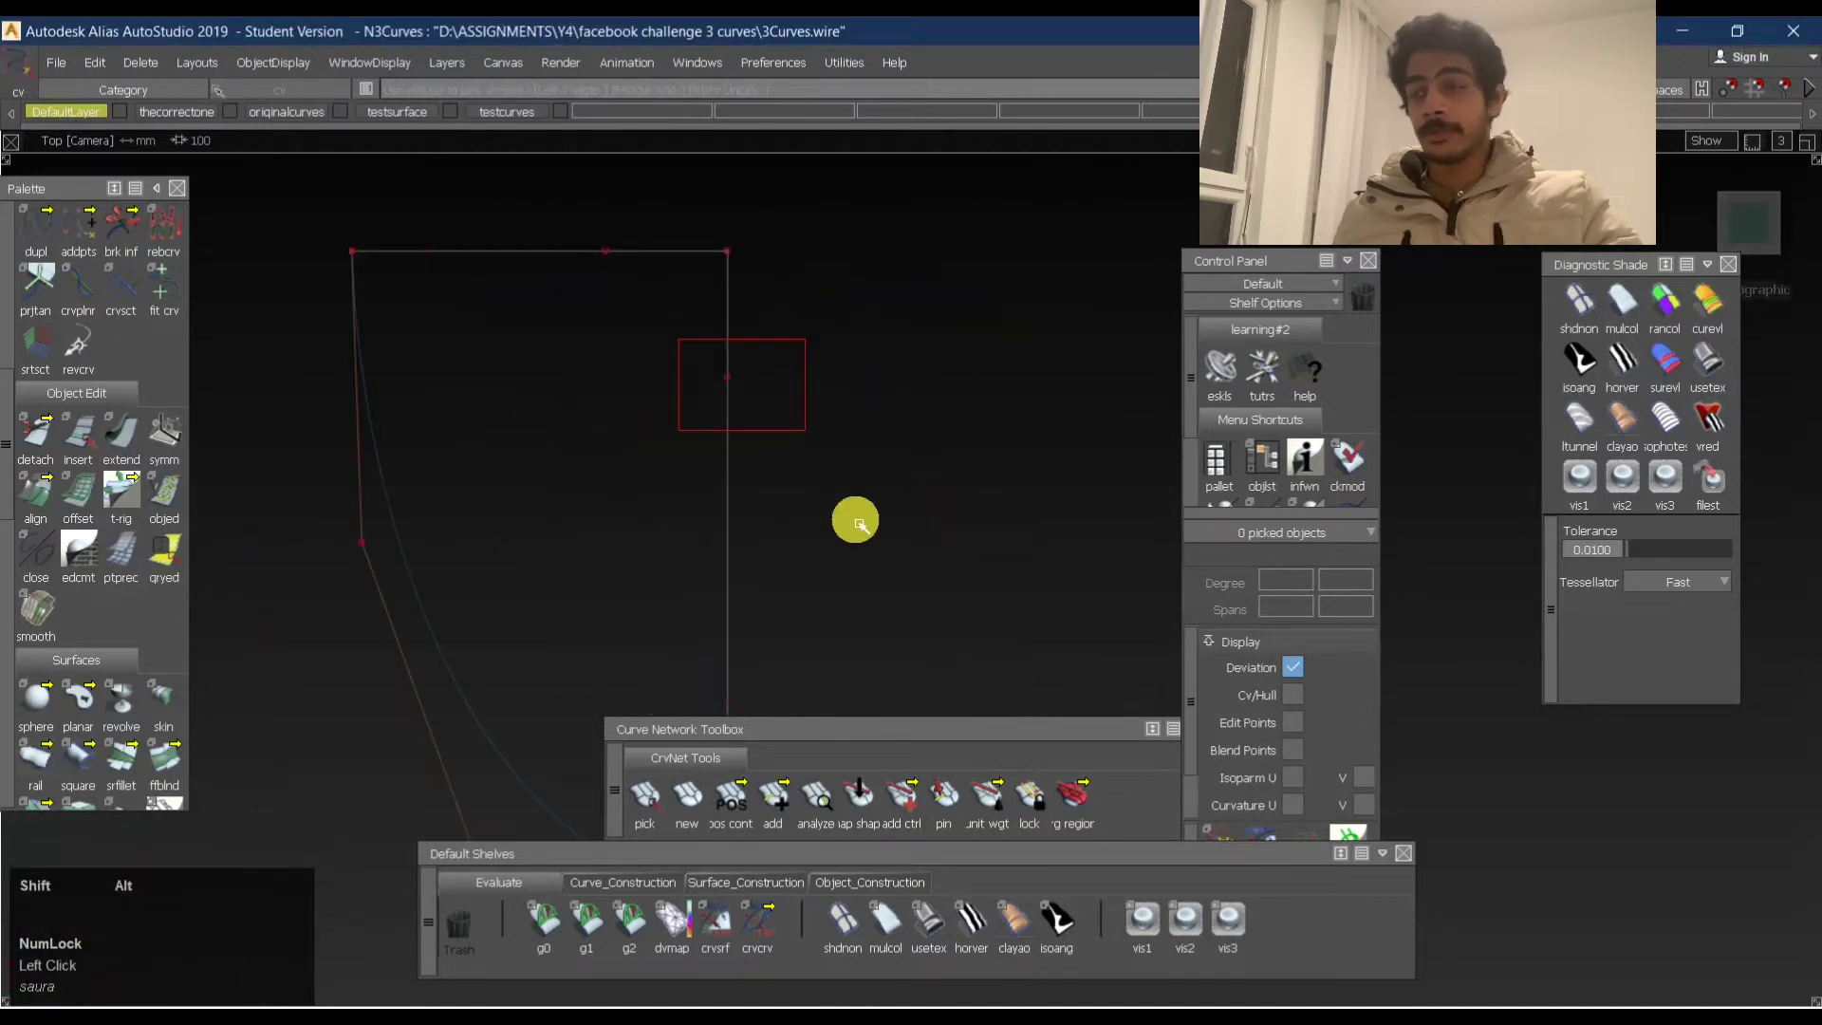
middle_click_drag(857, 540, 833, 267, "alt+shift")
right_click_drag(851, 274, 854, 337, "shift")
middle_click_drag(820, 333, 827, 520, "alt+shift")
left_click_drag(831, 371, 835, 319, "ctrl+shift")
left_click_drag(809, 358, 845, 335, "ctrl+shift")
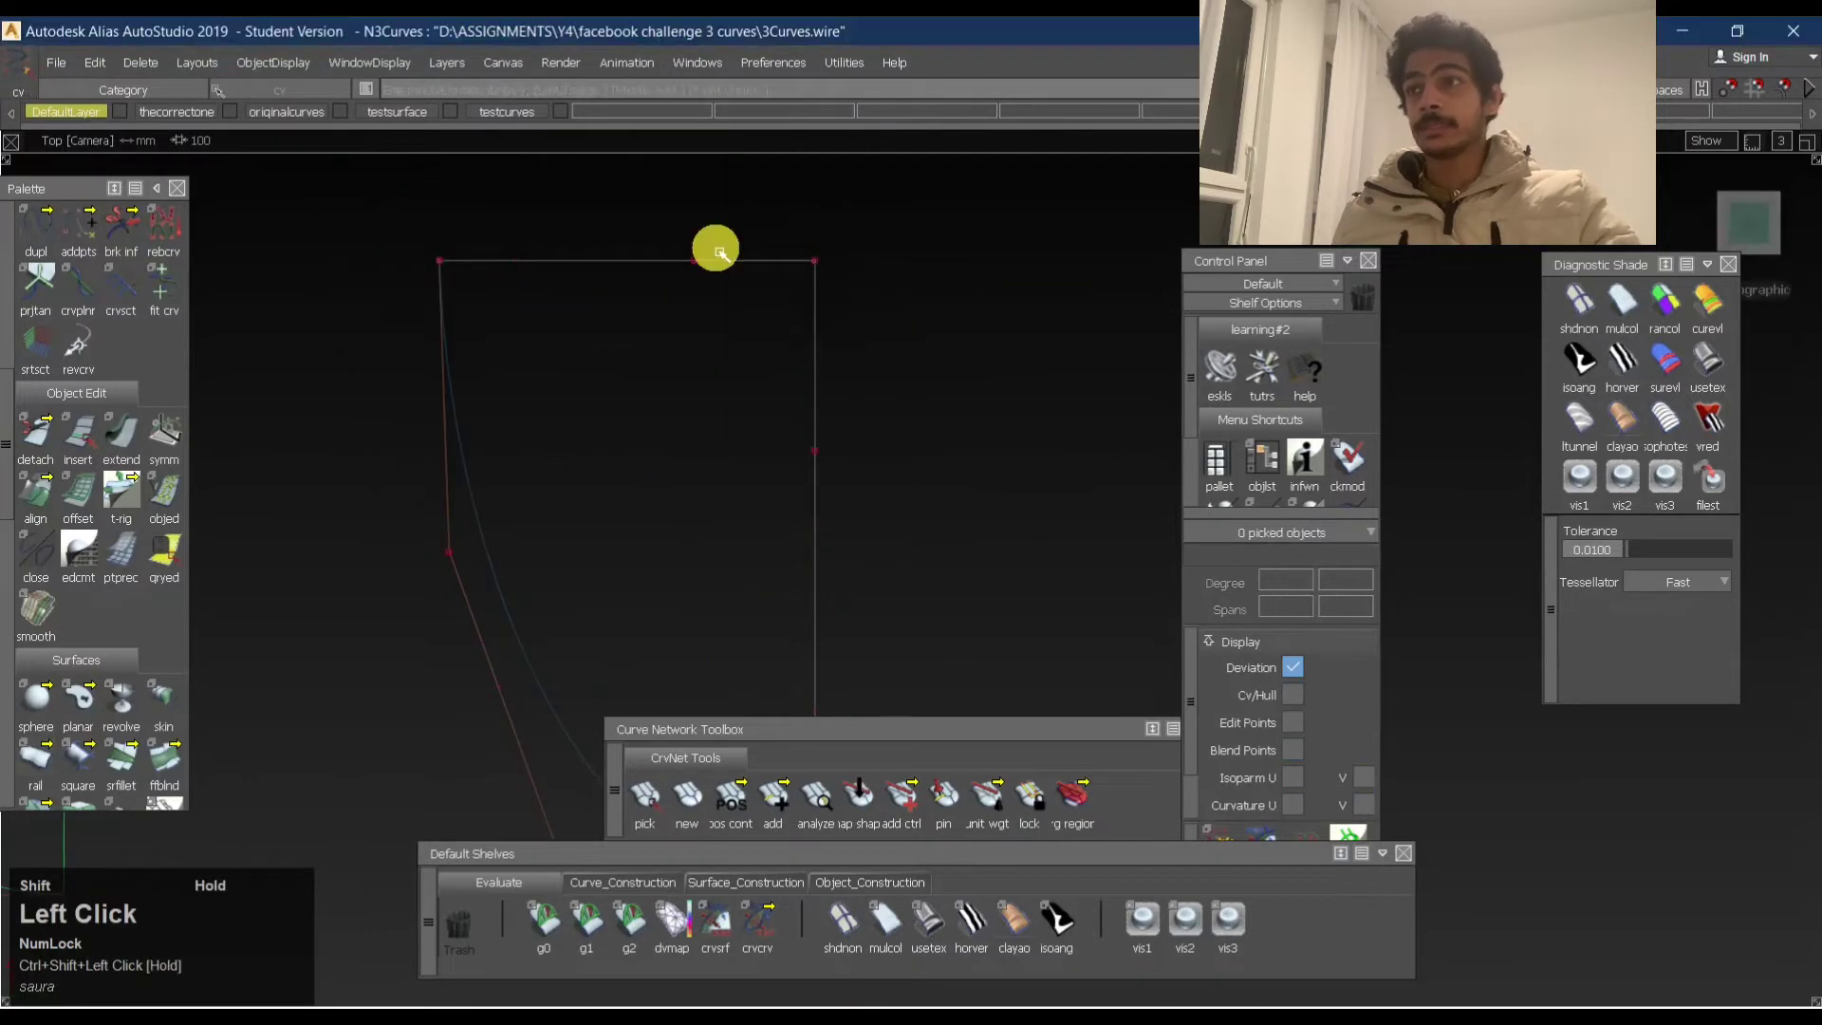
In the top view, slide the control vertex on the outline's short straight edge farther from the square corner.
left_click(700, 261)
middle_click_drag(715, 338, 717, 291, "ctrl+shift")
middle_click_drag(729, 333, 713, 353)
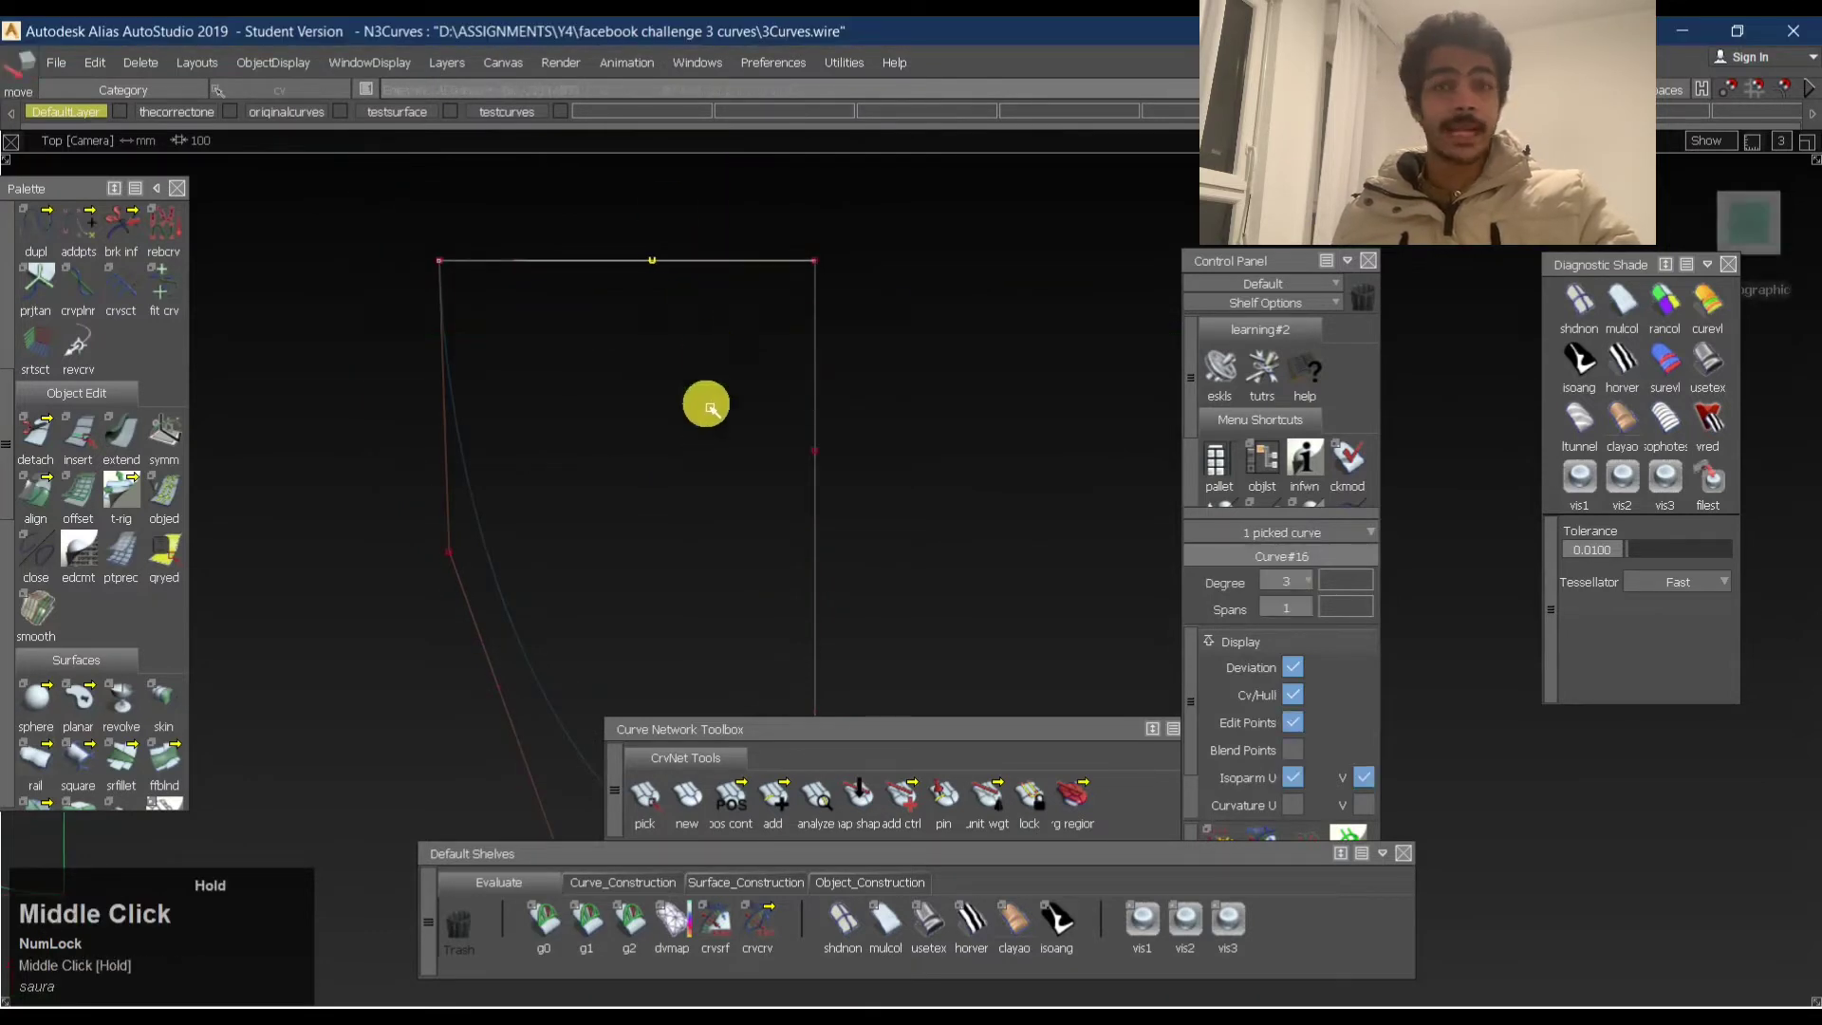
Pick the three outline curves and examine their control vertex spacing in the top and perspective views.
left_click_drag(704, 402, 706, 463, "ctrl+shift")
left_click_drag(630, 417, 670, 202, "ctrl+shift")
left_click_drag(671, 200, 683, 285)
left_click(815, 556)
middle_click_drag(759, 721, 810, 423, "alt+shift")
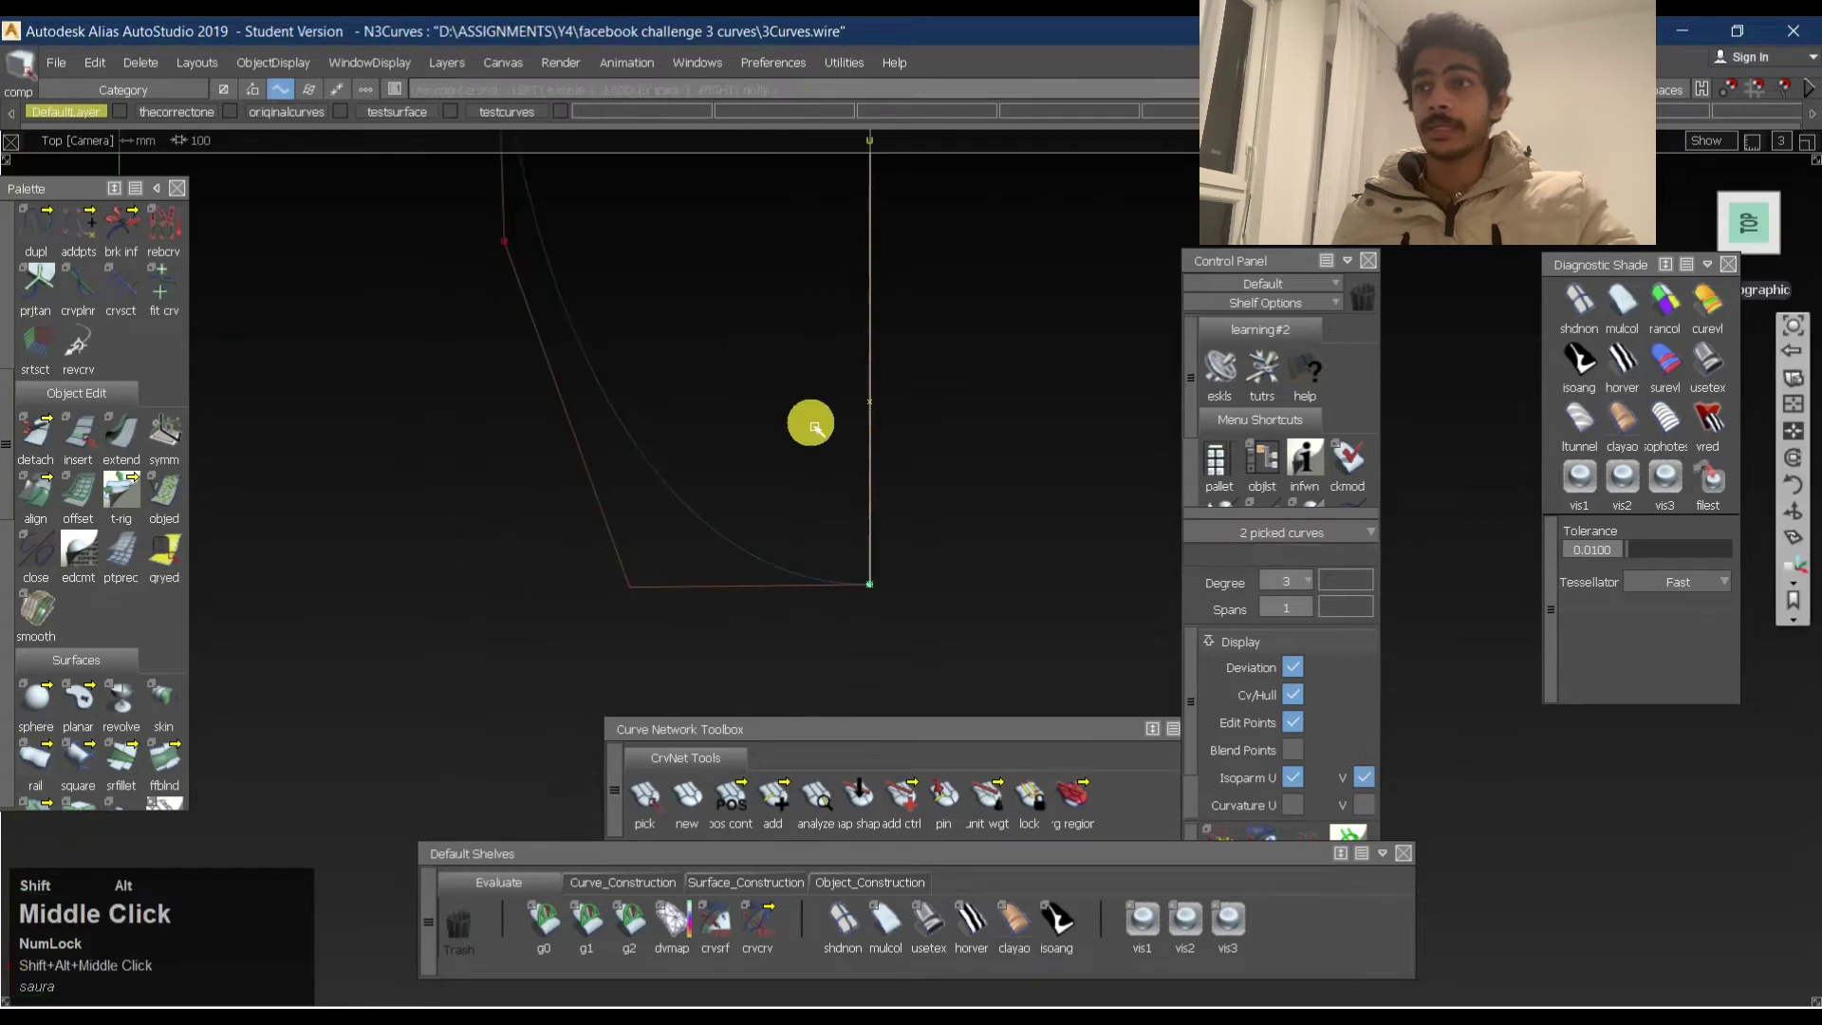
left_click_drag(809, 424, 830, 272, "alt+shift")
middle_click_drag(829, 273, 781, 500, "alt+shift")
left_click(608, 531)
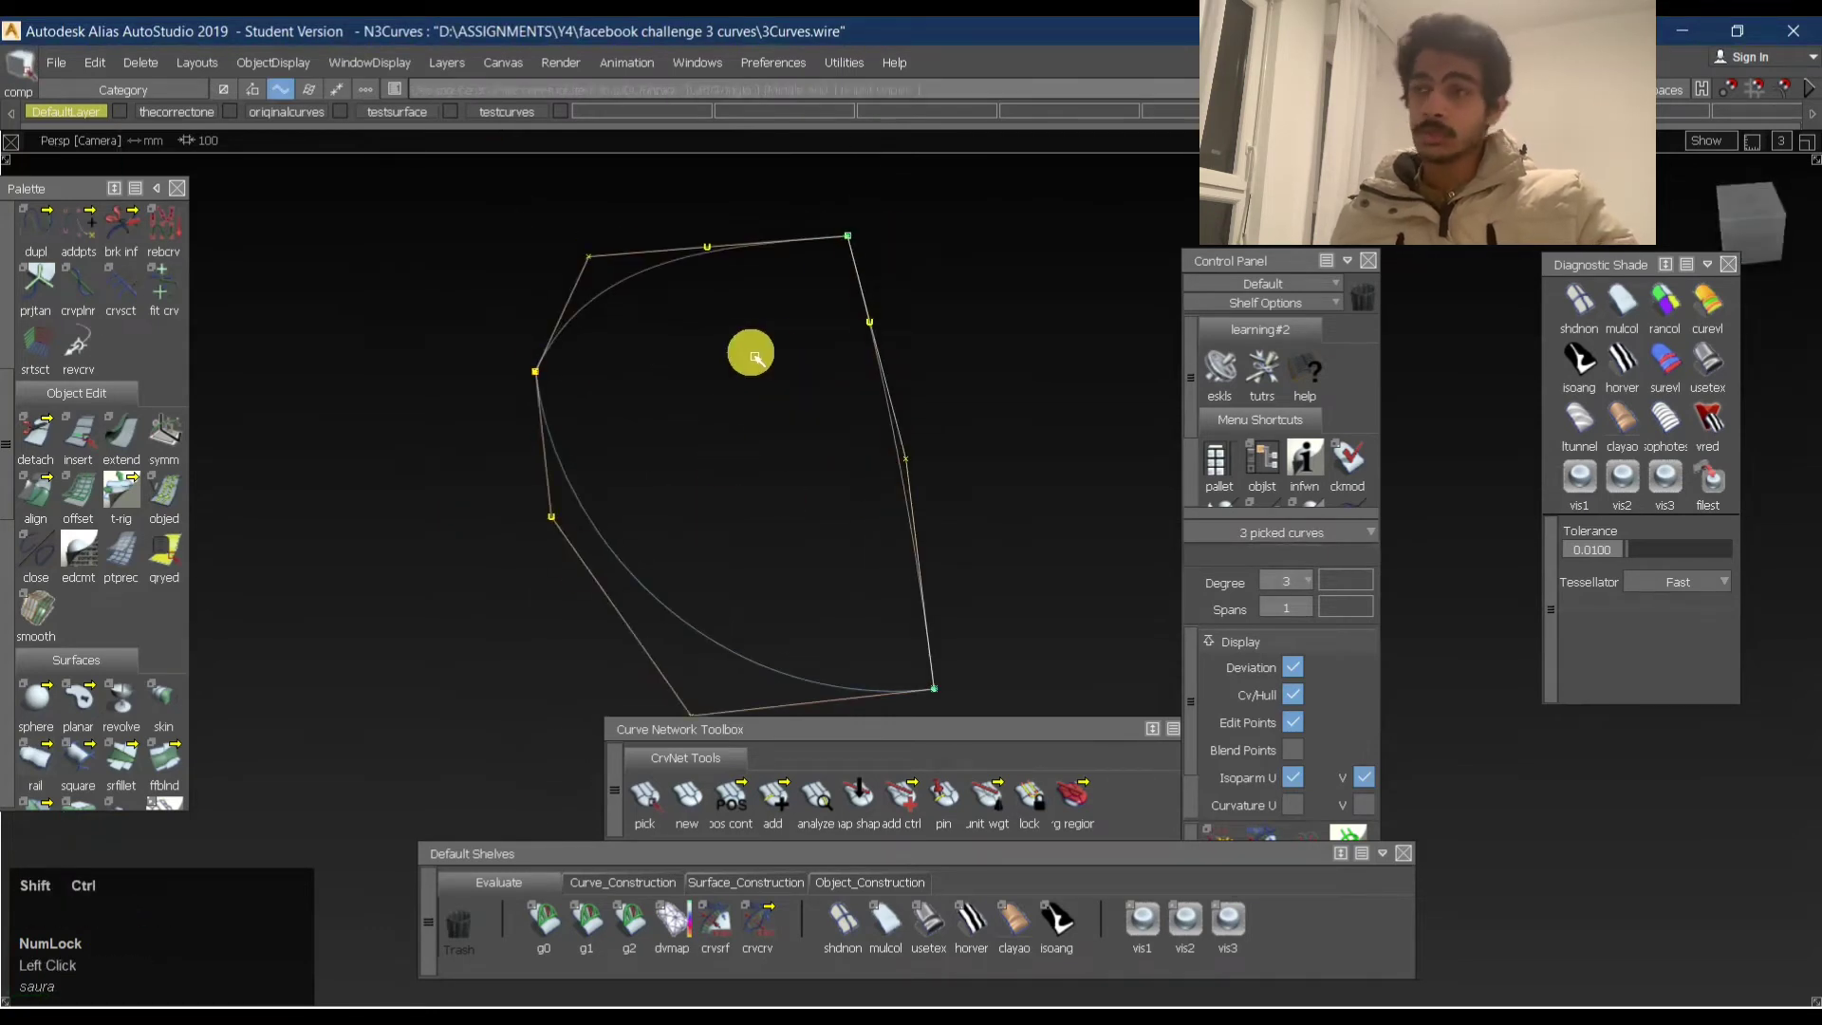
left_click_drag(728, 387, 767, 458, "alt+shift")
Move the long straight edge's control vertex nearest the square corner slightly farther along the edge in the top view.
left_click_drag(767, 457, 737, 311, "ctrl+shift")
left_click_drag(568, 358, 633, 330, "ctrl+shift")
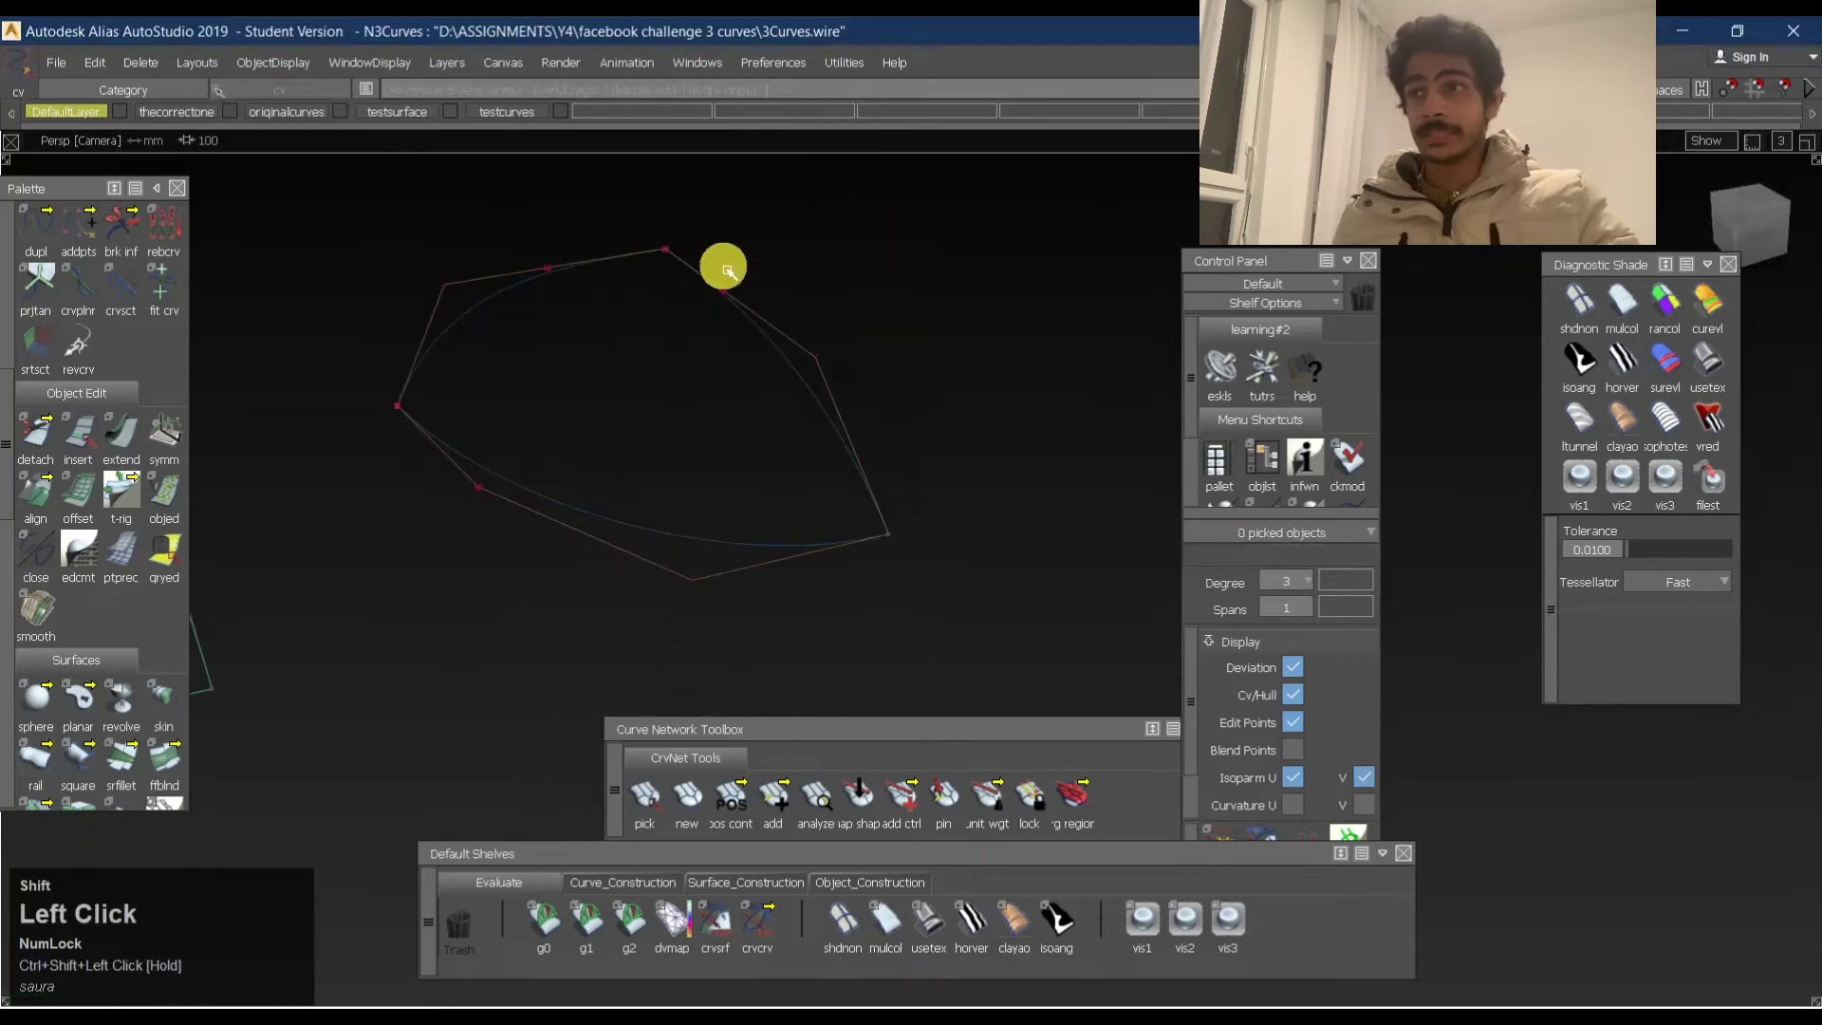
left_click(723, 289)
left_click(1719, 210)
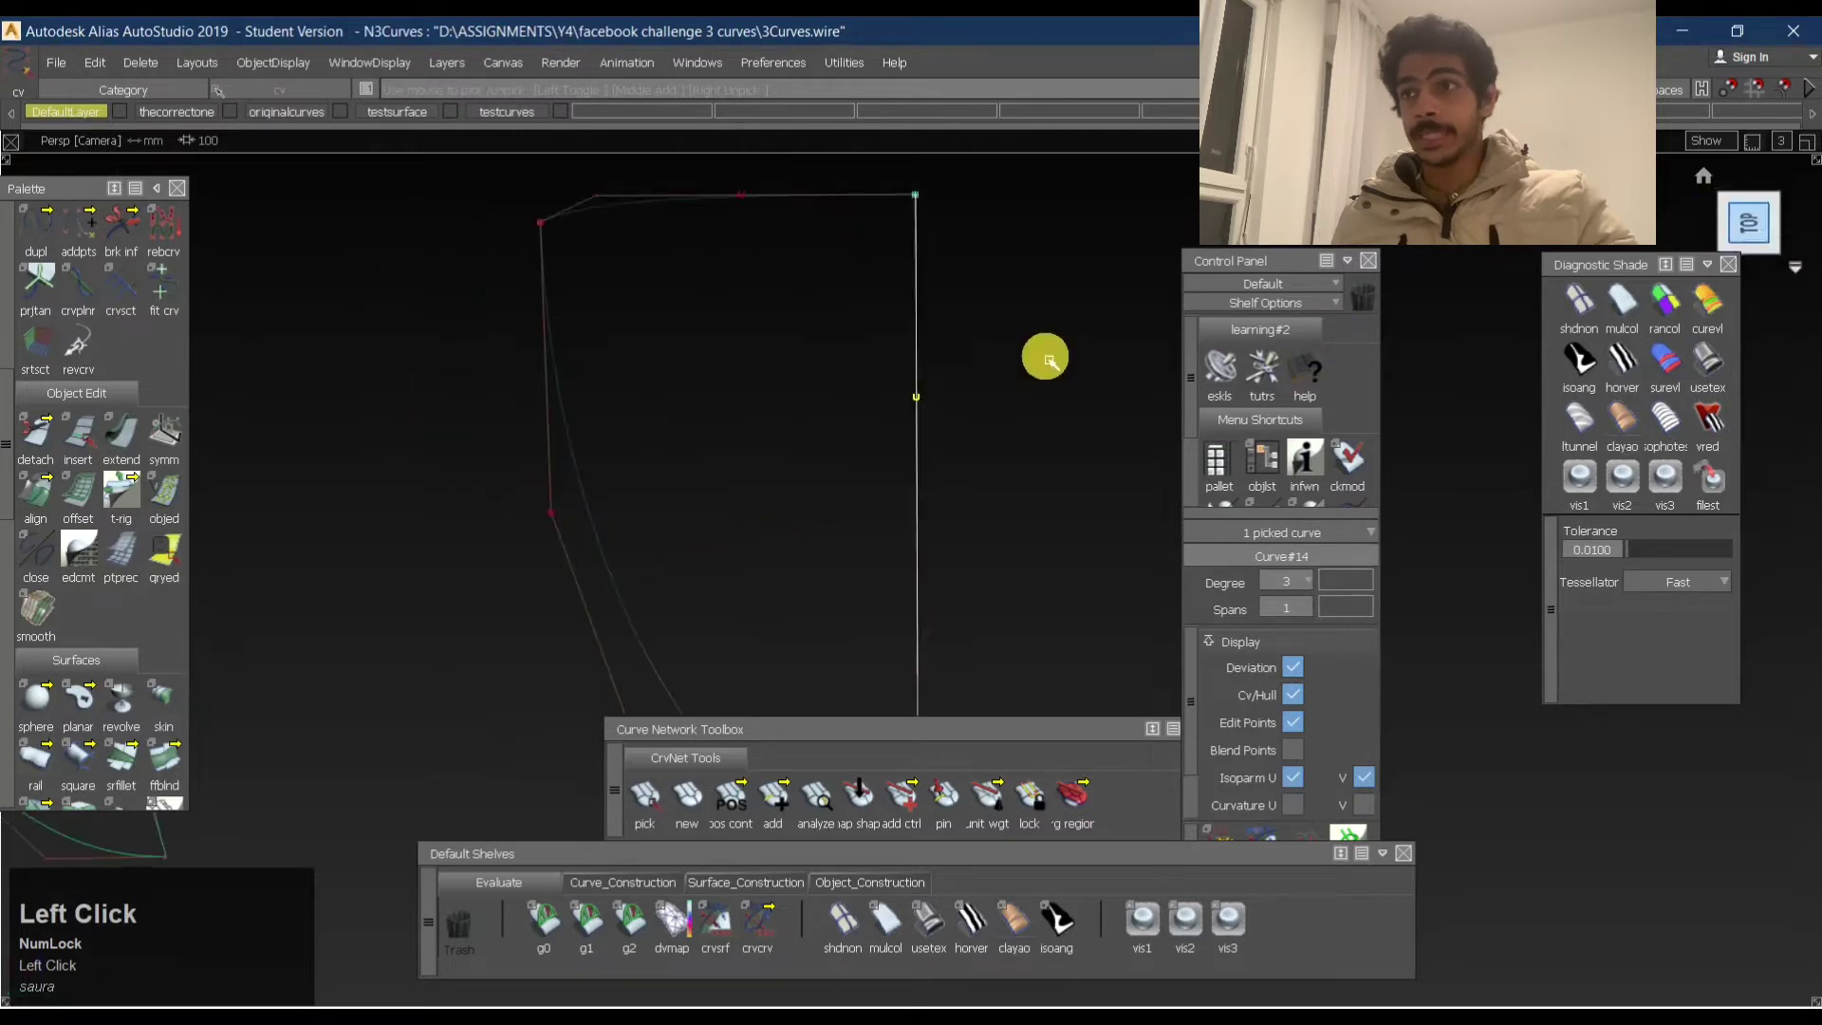
middle_click_drag(960, 482, 985, 261, "ctrl+shift")
right_click_drag(988, 261, 988, 288, "shift")
Pick the outline's edges again and compare how their control vertices line up across the shape.
left_click_drag(979, 306, 850, 301, "ctrl+shift")
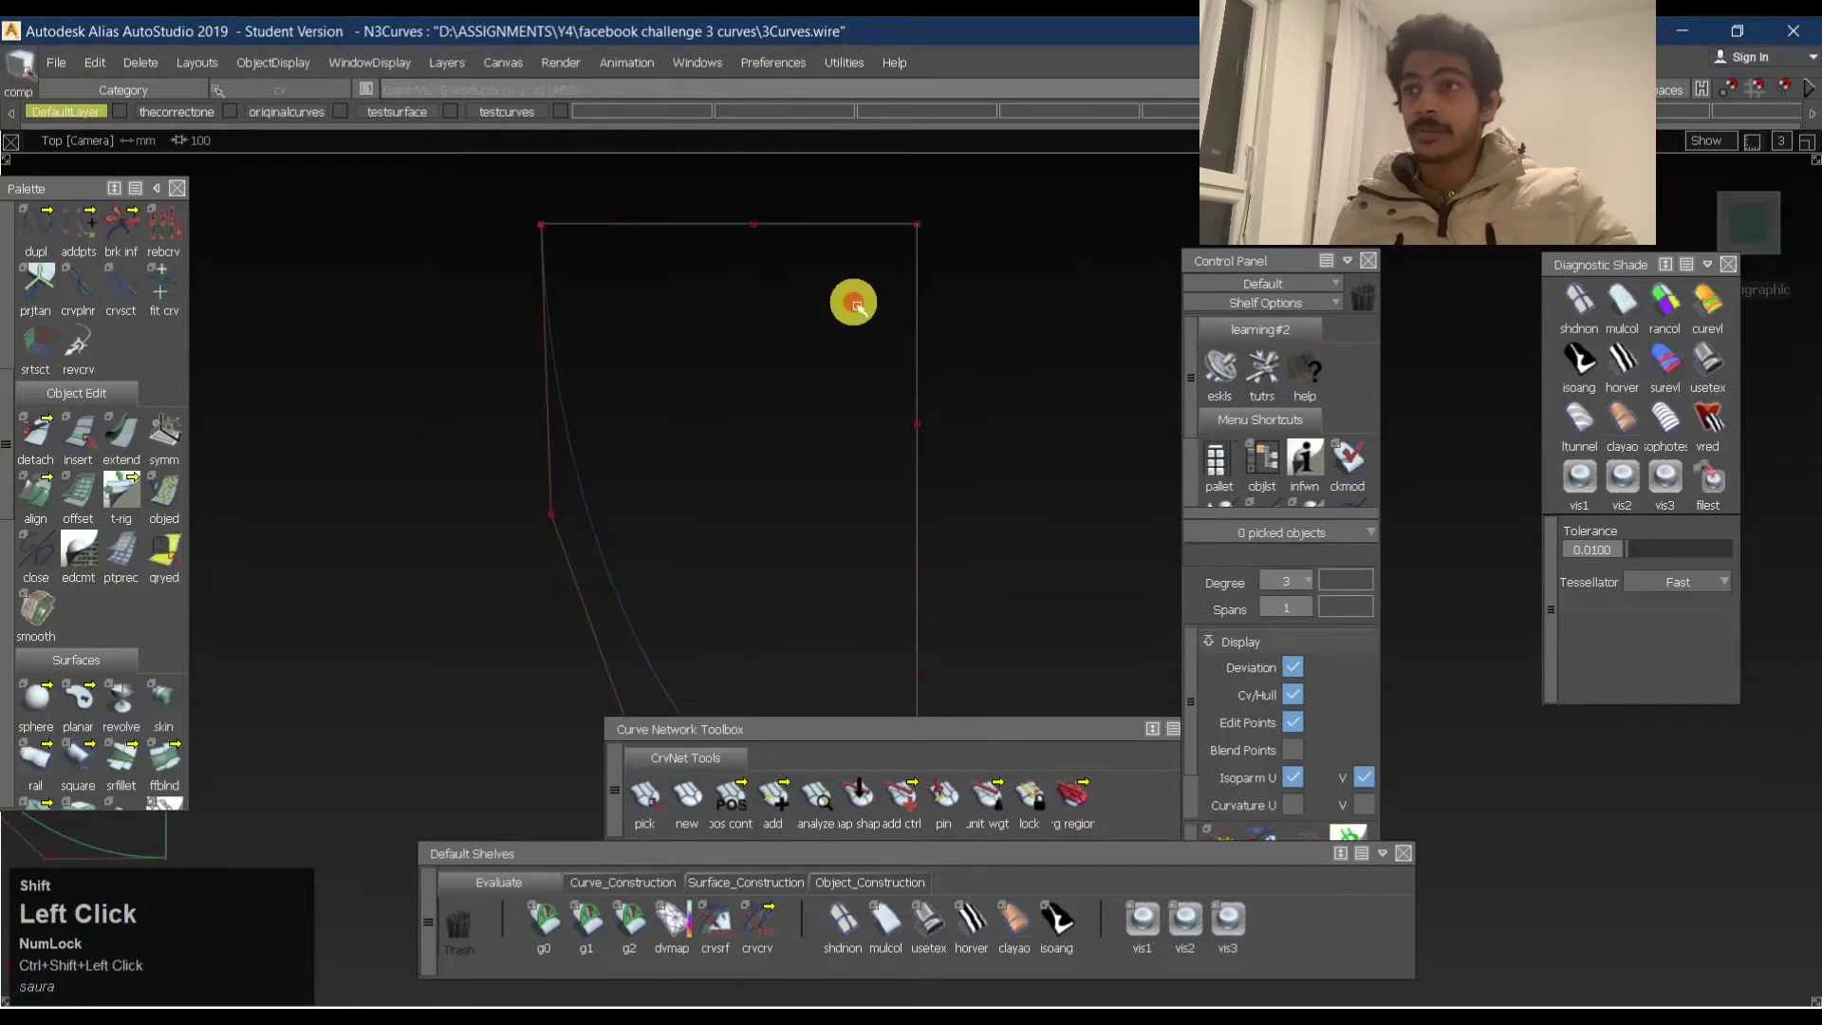
left_click(917, 276)
left_click_drag(846, 216, 798, 441)
left_click_drag(794, 346, 816, 265, "ctrl+shift")
left_click_drag(673, 389, 828, 387, "ctrl+shift")
left_click_drag(776, 353, 836, 211)
left_click(917, 332)
middle_click_drag(781, 545, 781, 285, "alt+shift")
left_click_drag(776, 341, 773, 292, "alt+shift")
middle_click_drag(811, 437, 920, 580, "alt+shift")
left_click_drag(920, 578, 882, 423, "ctrl+shift")
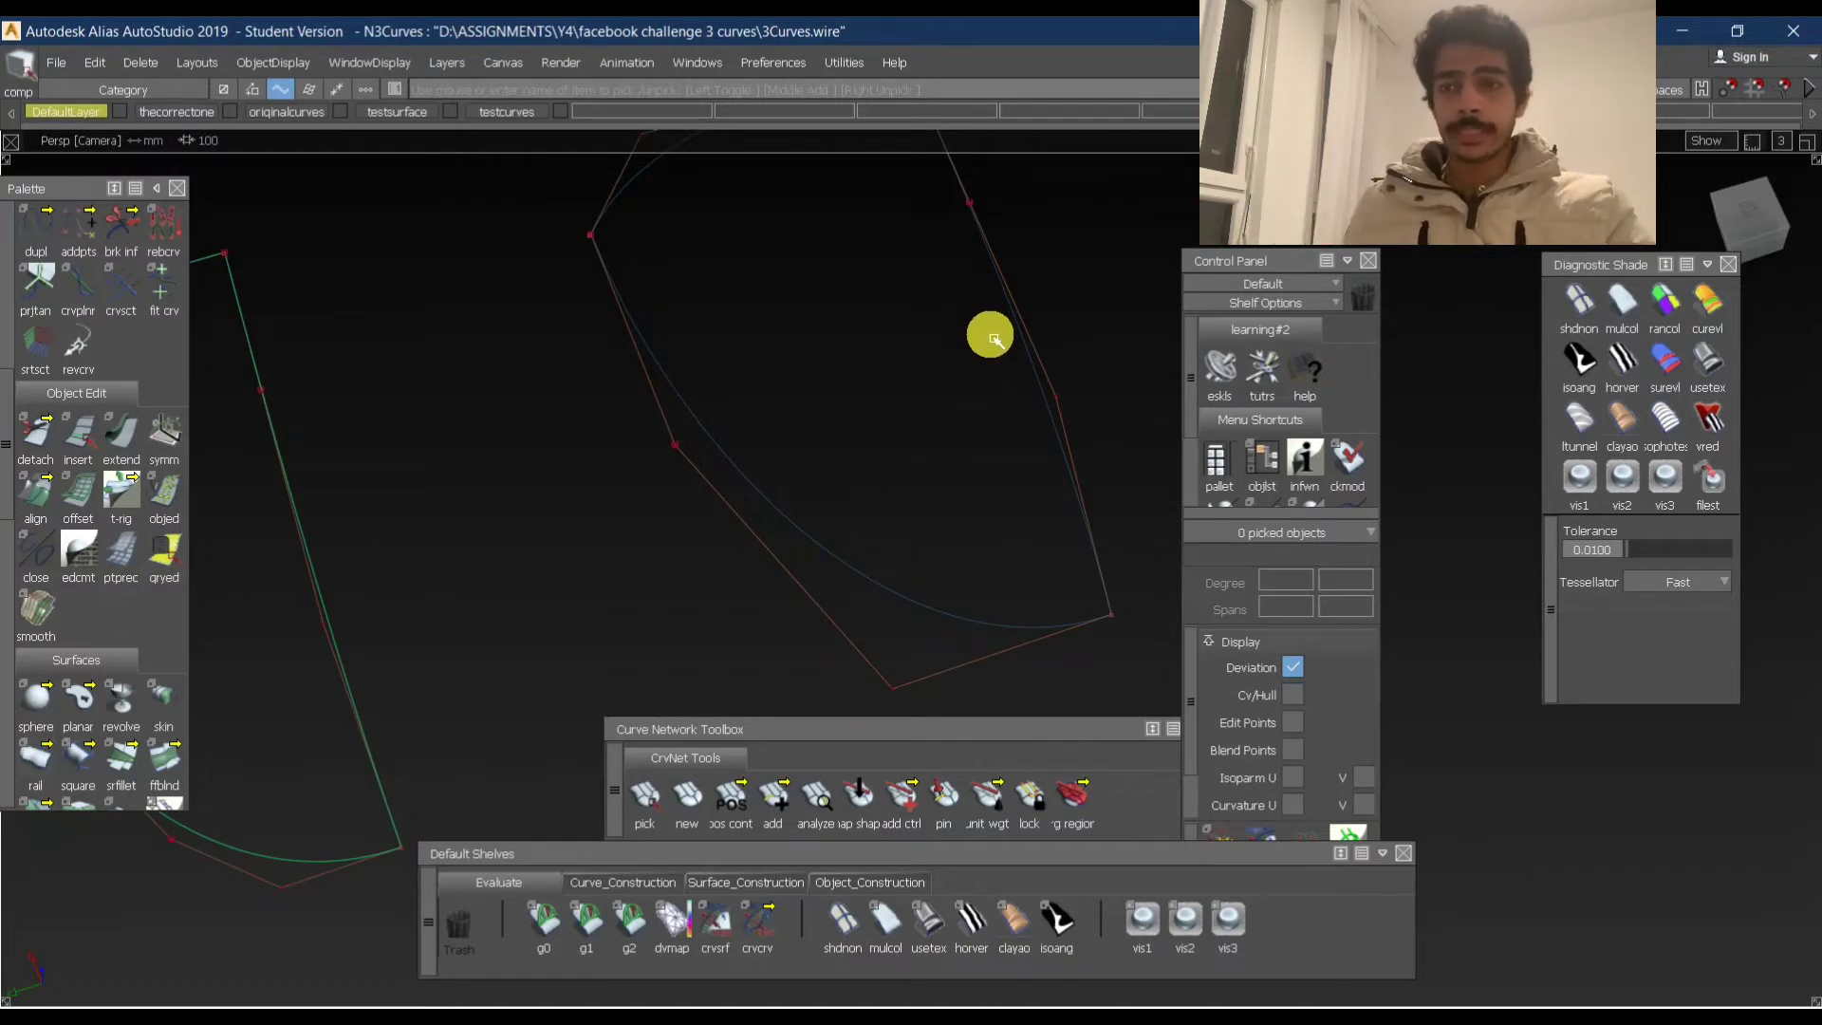
Compare the outline with the neighbouring detached-curve outline from several perspective angles.
right_click_drag(959, 339, 951, 305, "alt+shift")
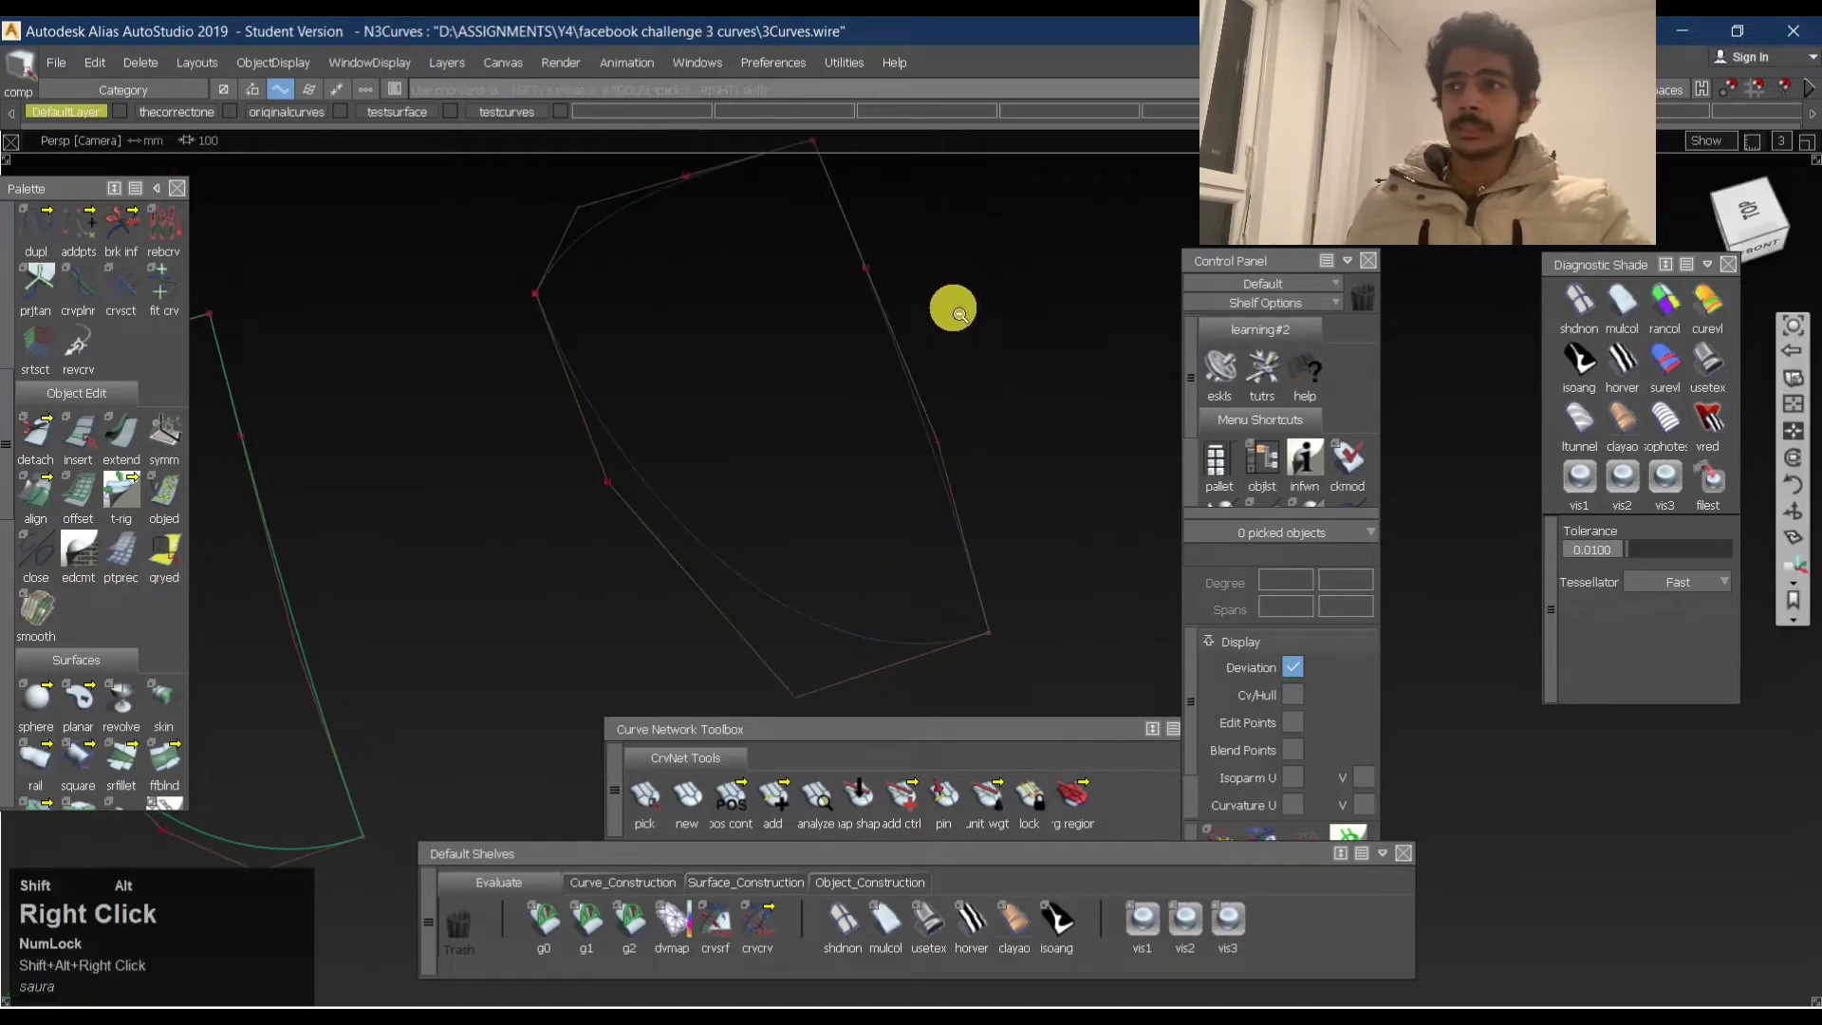
middle_click_drag(952, 305, 702, 377, "alt+shift")
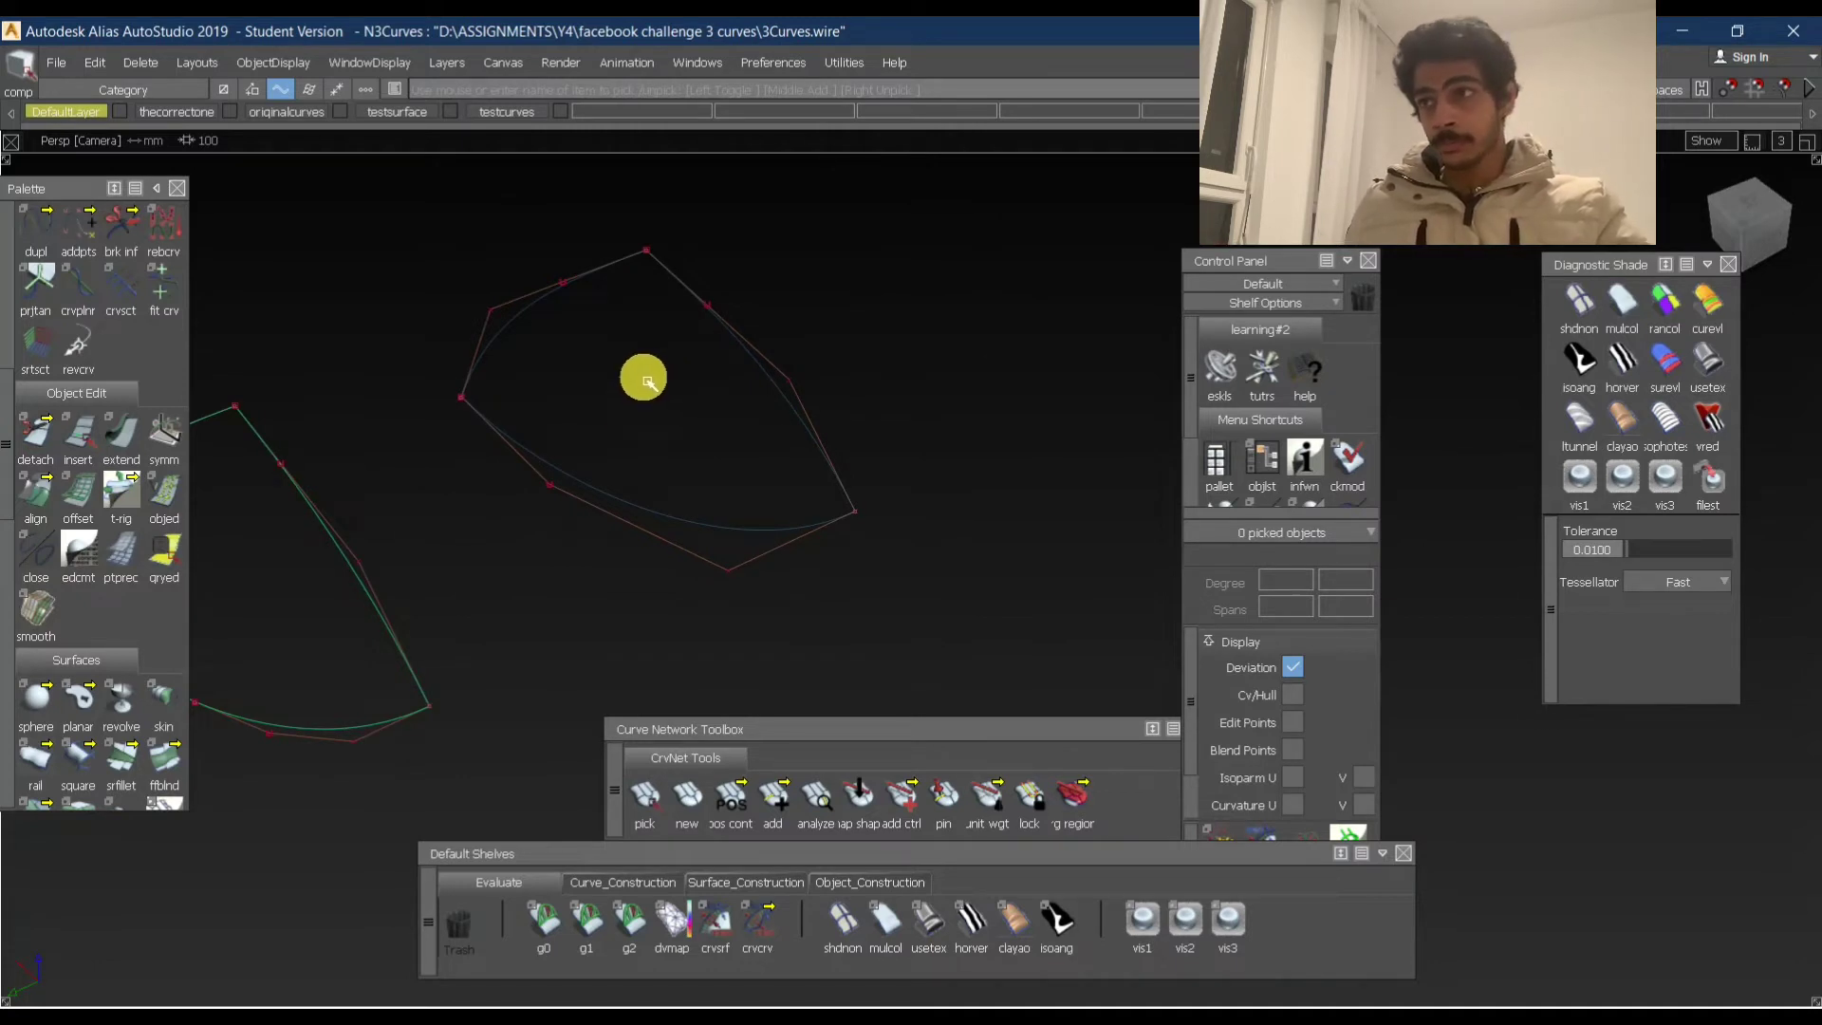
middle_click_drag(644, 377, 778, 263, "alt+shift")
right_click_drag(808, 223, 902, 195, "alt+shift")
middle_click_drag(540, 293, 496, 338, "alt+shift")
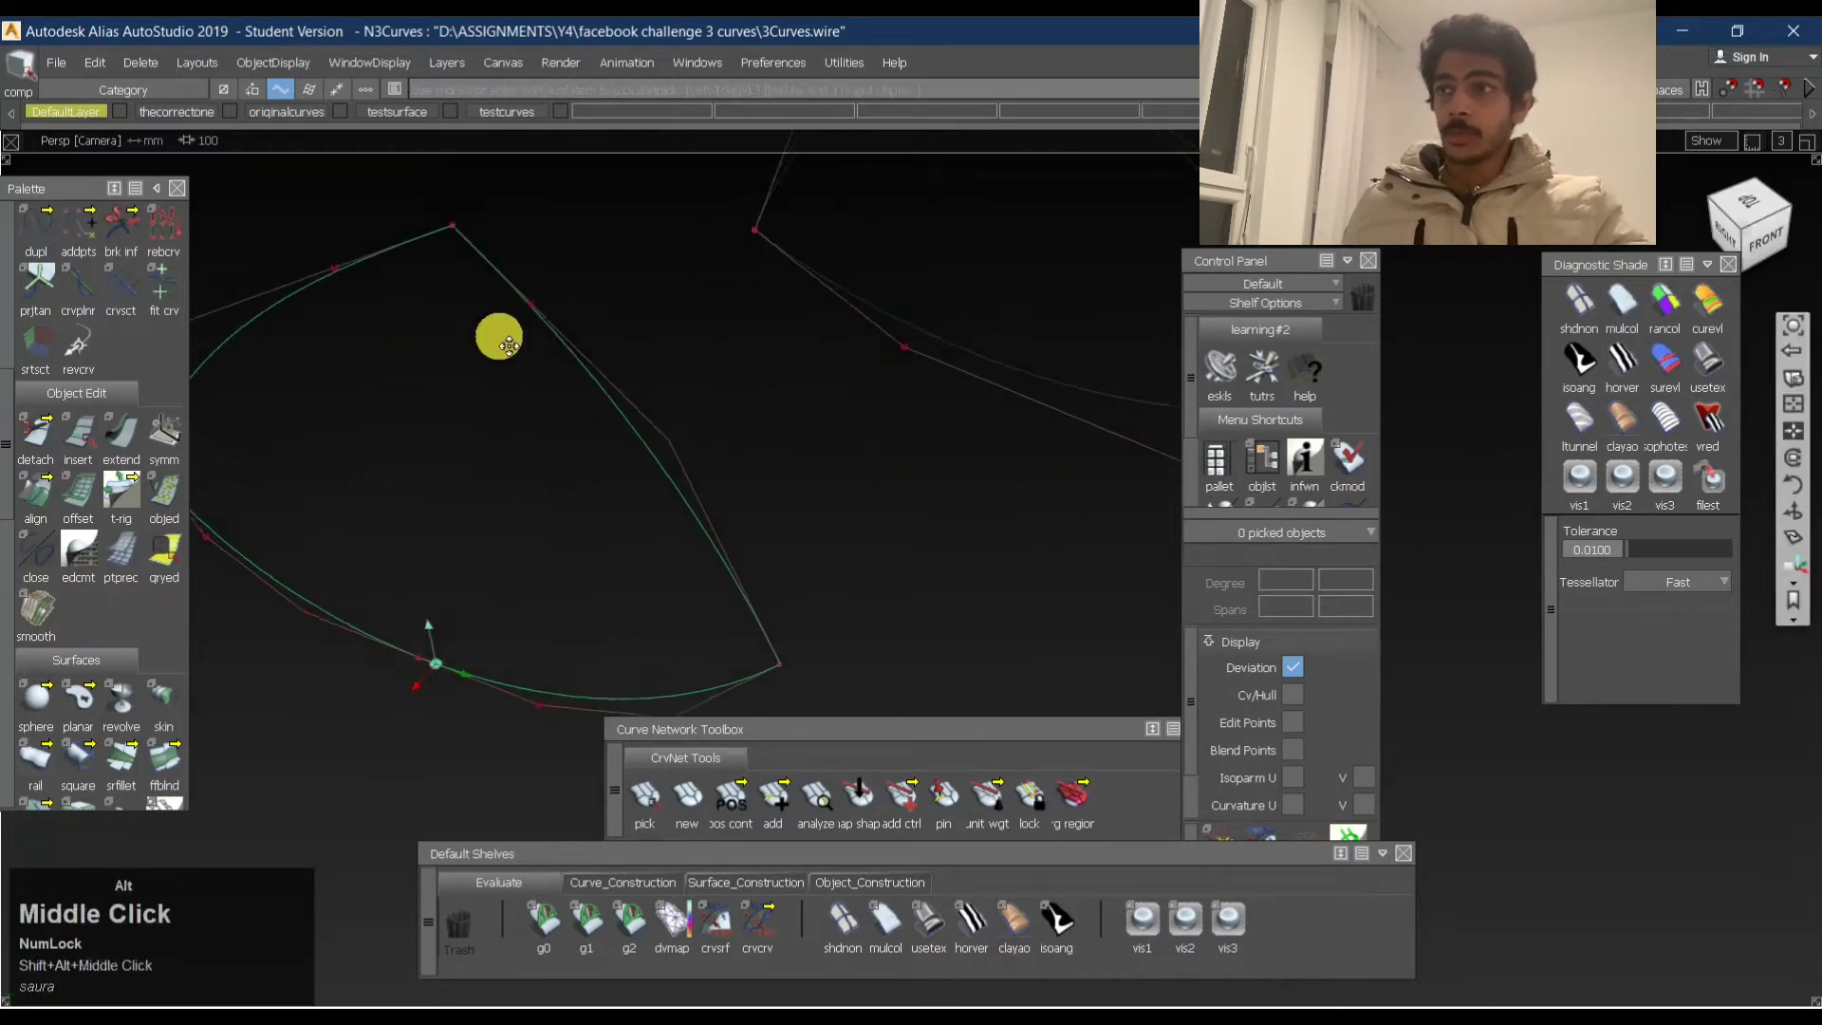
middle_click_drag(722, 170, 354, 330, "alt+shift")
left_click(483, 307, "alt+shift")
right_click_drag(483, 308, 603, 283, "alt+shift")
left_click_drag(603, 285, 866, 288, "alt+shift")
middle_click_drag(794, 309, 589, 496, "alt+shift")
left_click_drag(661, 508, 835, 462, "ctrl")
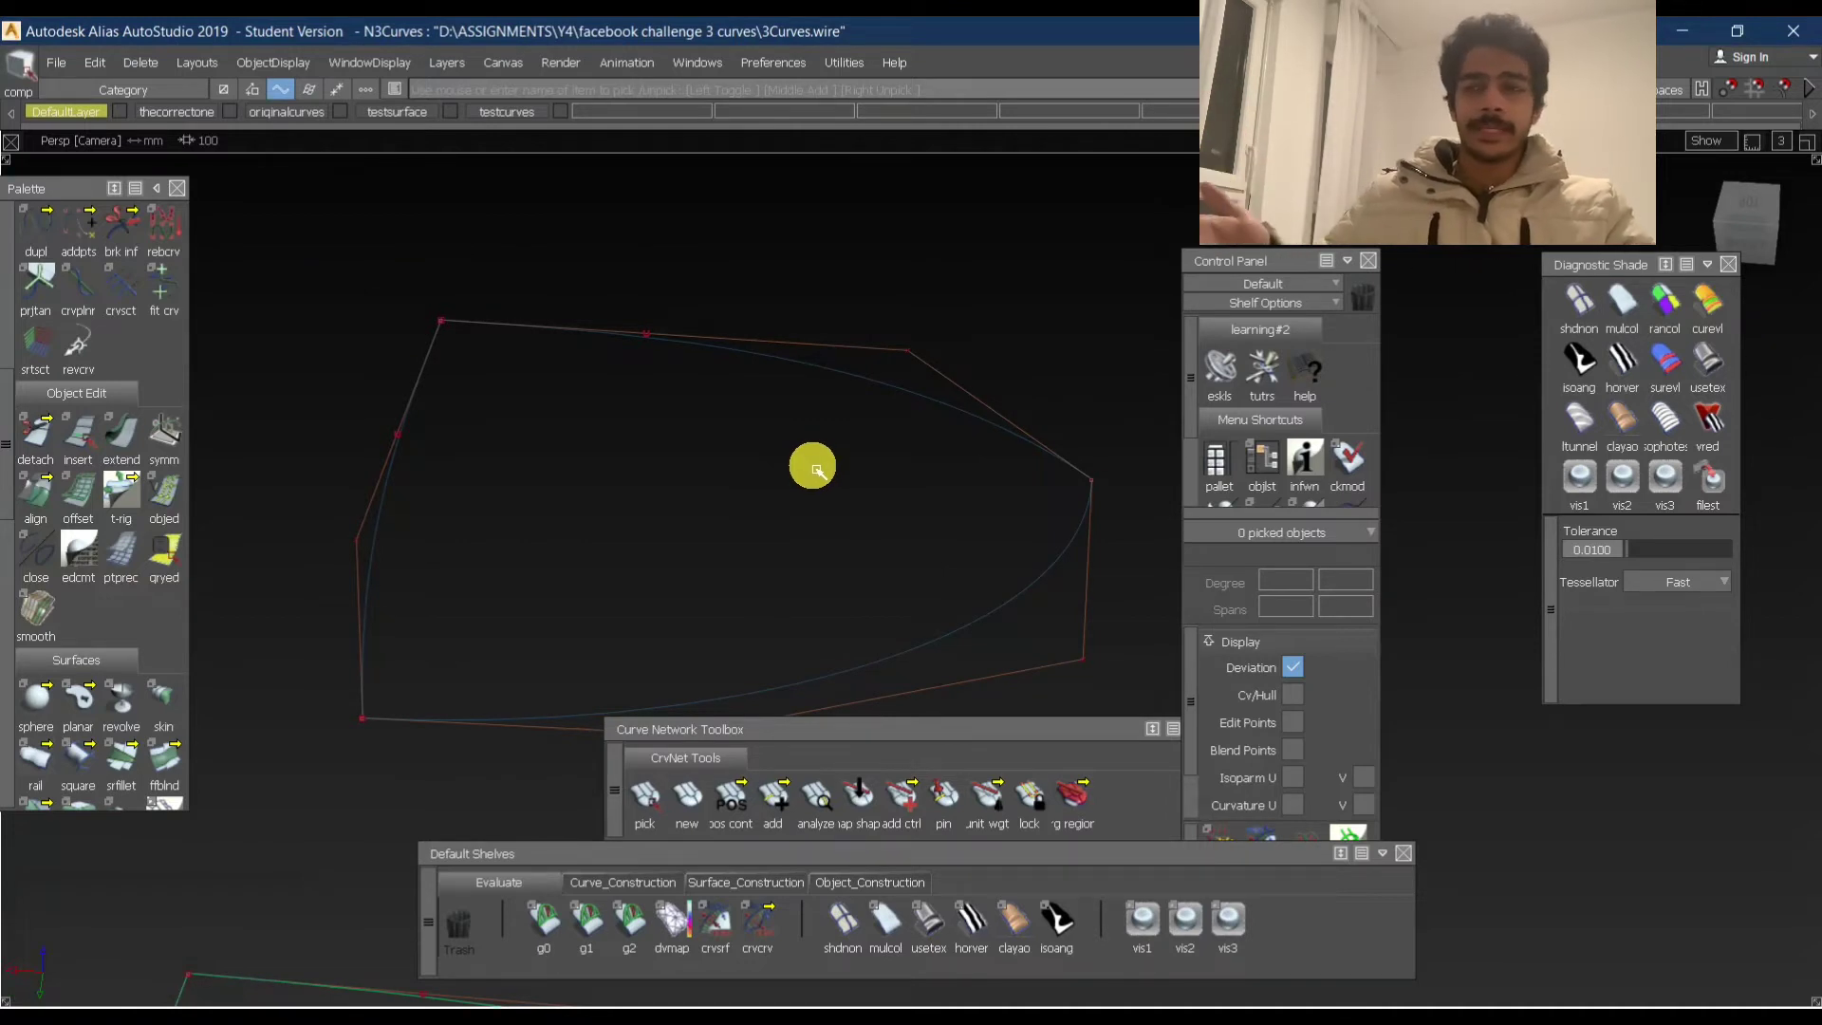
Pick the outline's curves one by one and examine each curve's hull in perspective.
mouse_move(803, 478)
left_mouse_down("ctrl+shift")
mouse_move(814, 390)
mouse_move(680, 289)
mouse_move(639, 390)
mouse_move(356, 306)
mouse_move(549, 347)
left_mouse_up("ctrl+shift")
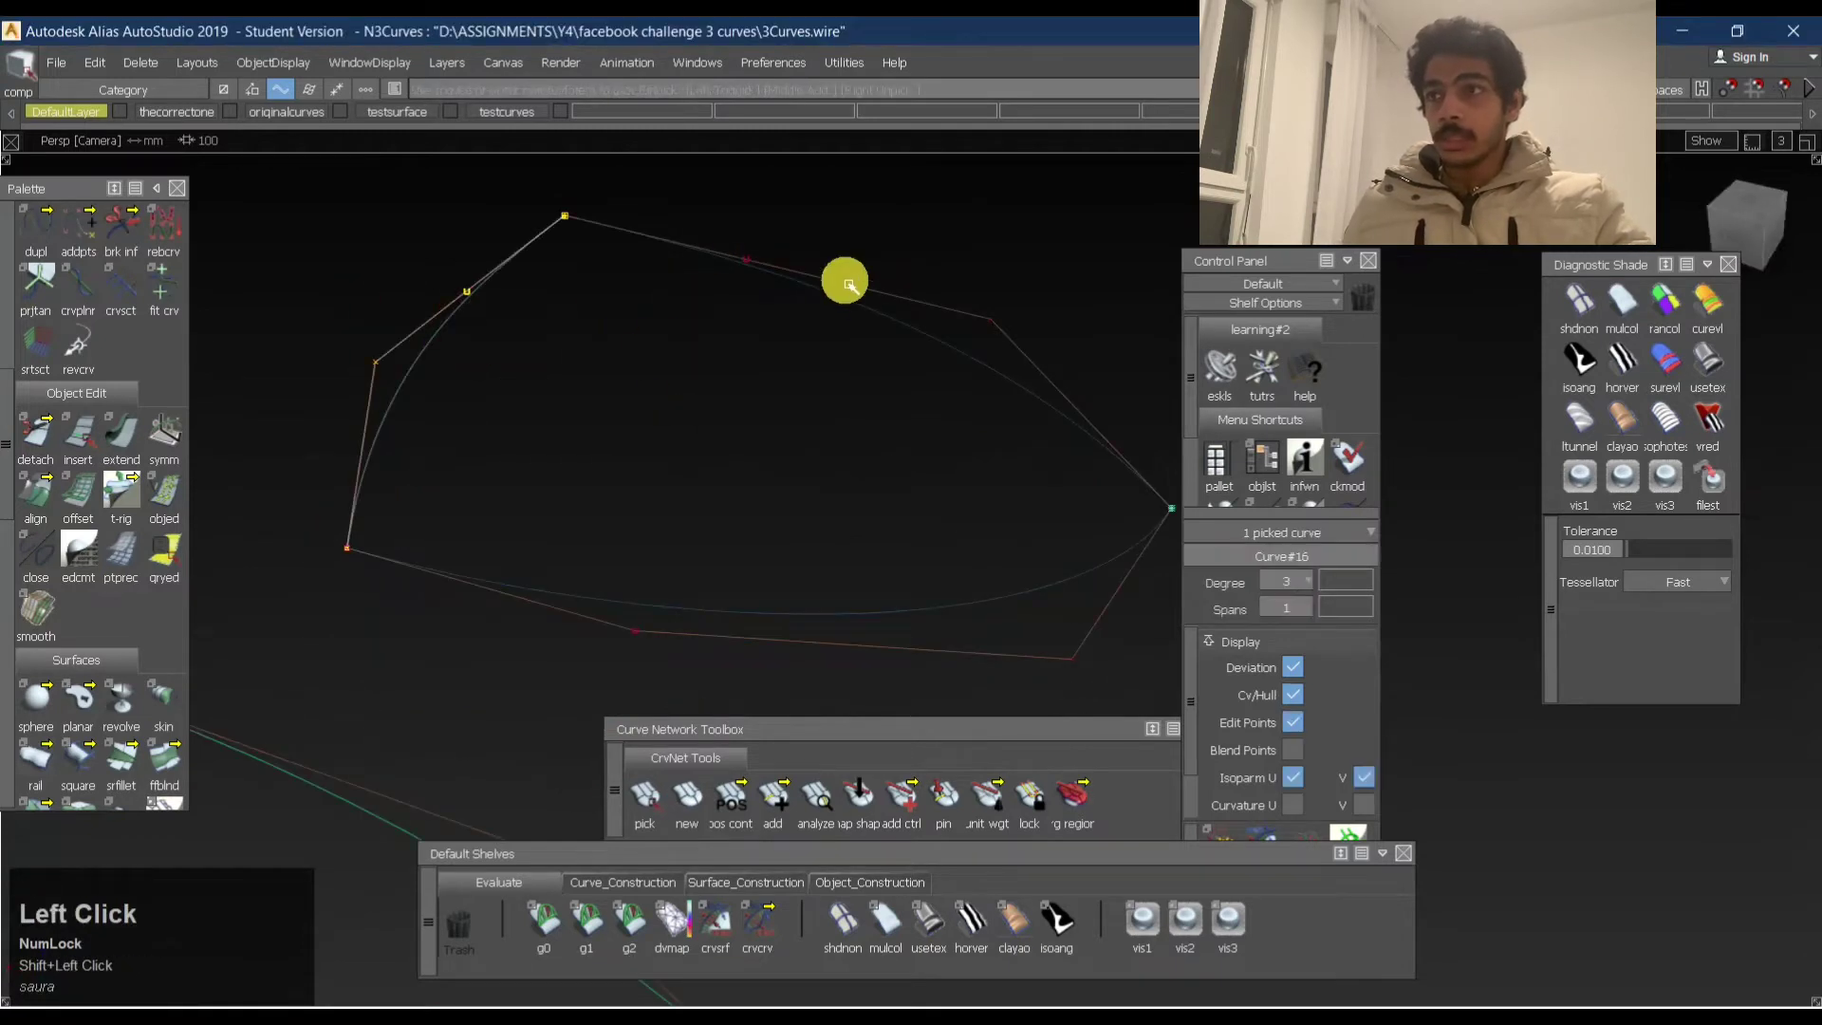
left_click(846, 283)
left_click_drag(618, 464, 535, 323, "alt+shift")
middle_click_drag(535, 323, 553, 221, "alt+shift")
mouse_move(523, 494)
left_mouse_down("ctrl+shift")
mouse_move(534, 337)
mouse_move(454, 344)
left_mouse_up("ctrl+shift")
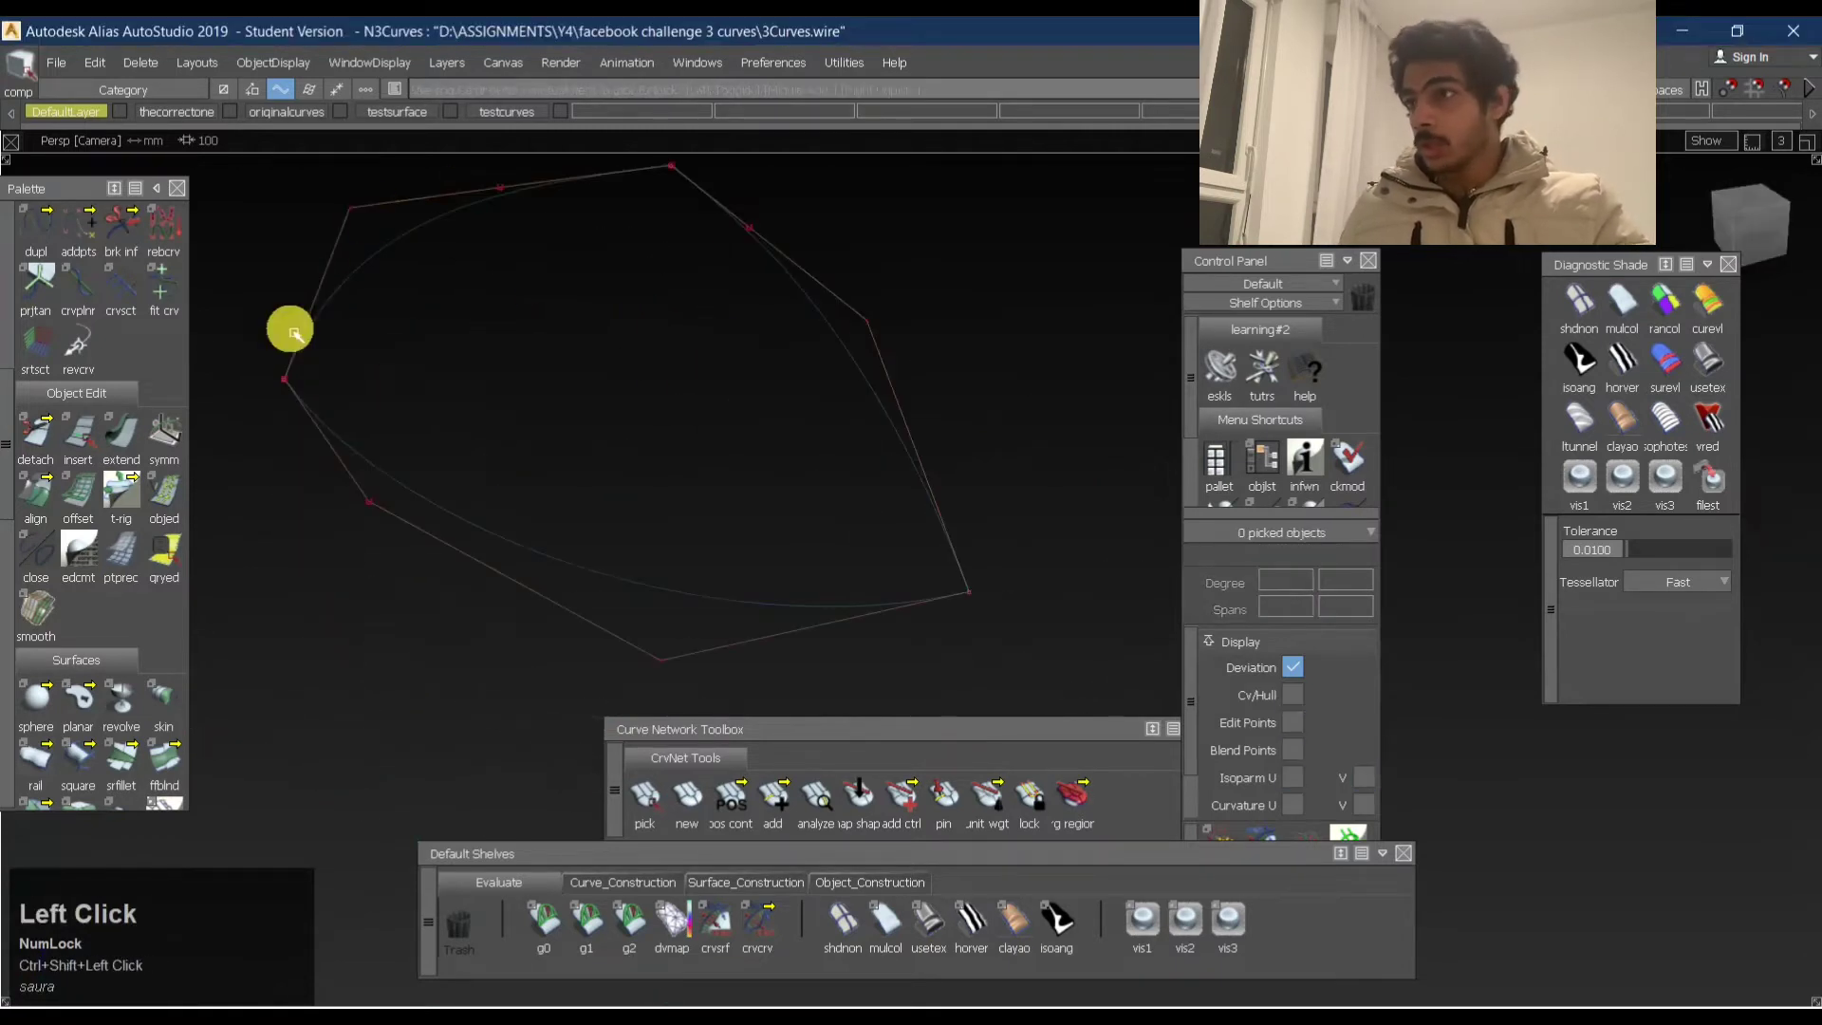
scroll(82, 570, "down", 6)
scroll(78, 574, "up", 4)
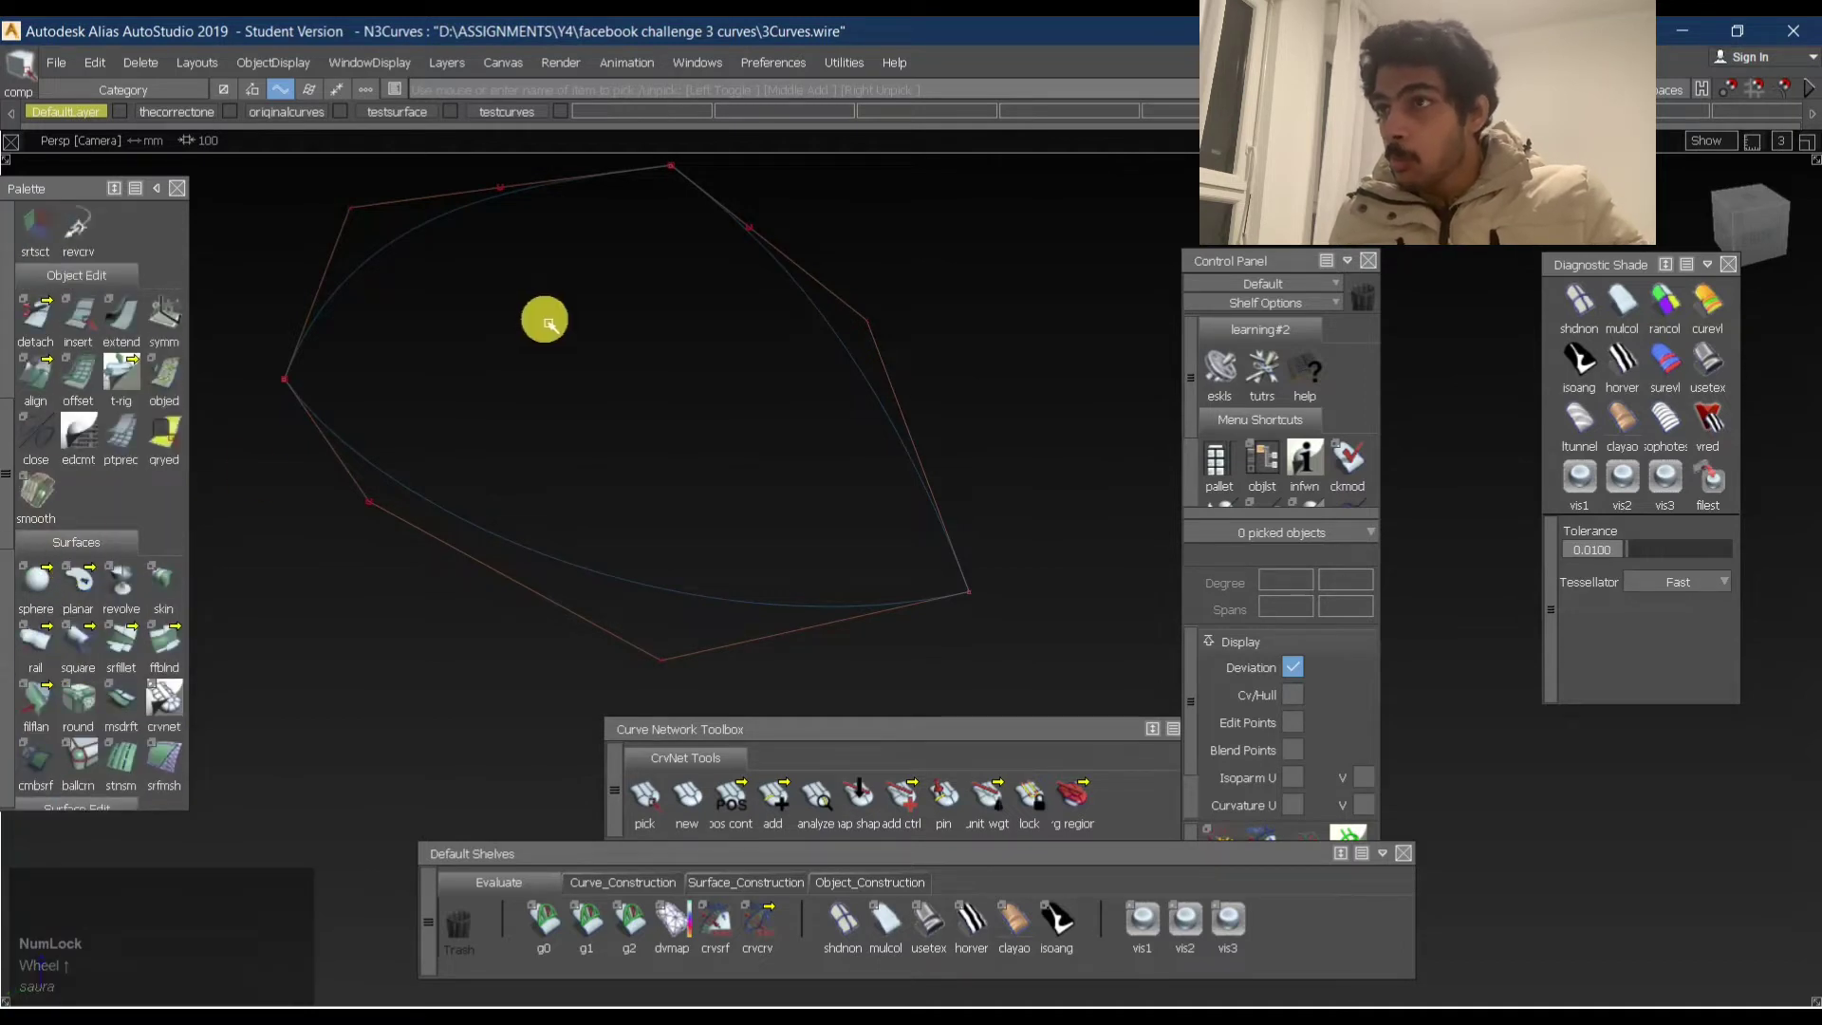
left_click_drag(509, 260, 651, 317, "alt+shift")
middle_click_drag(651, 317, 809, 364, "alt+shift")
left_click(813, 607)
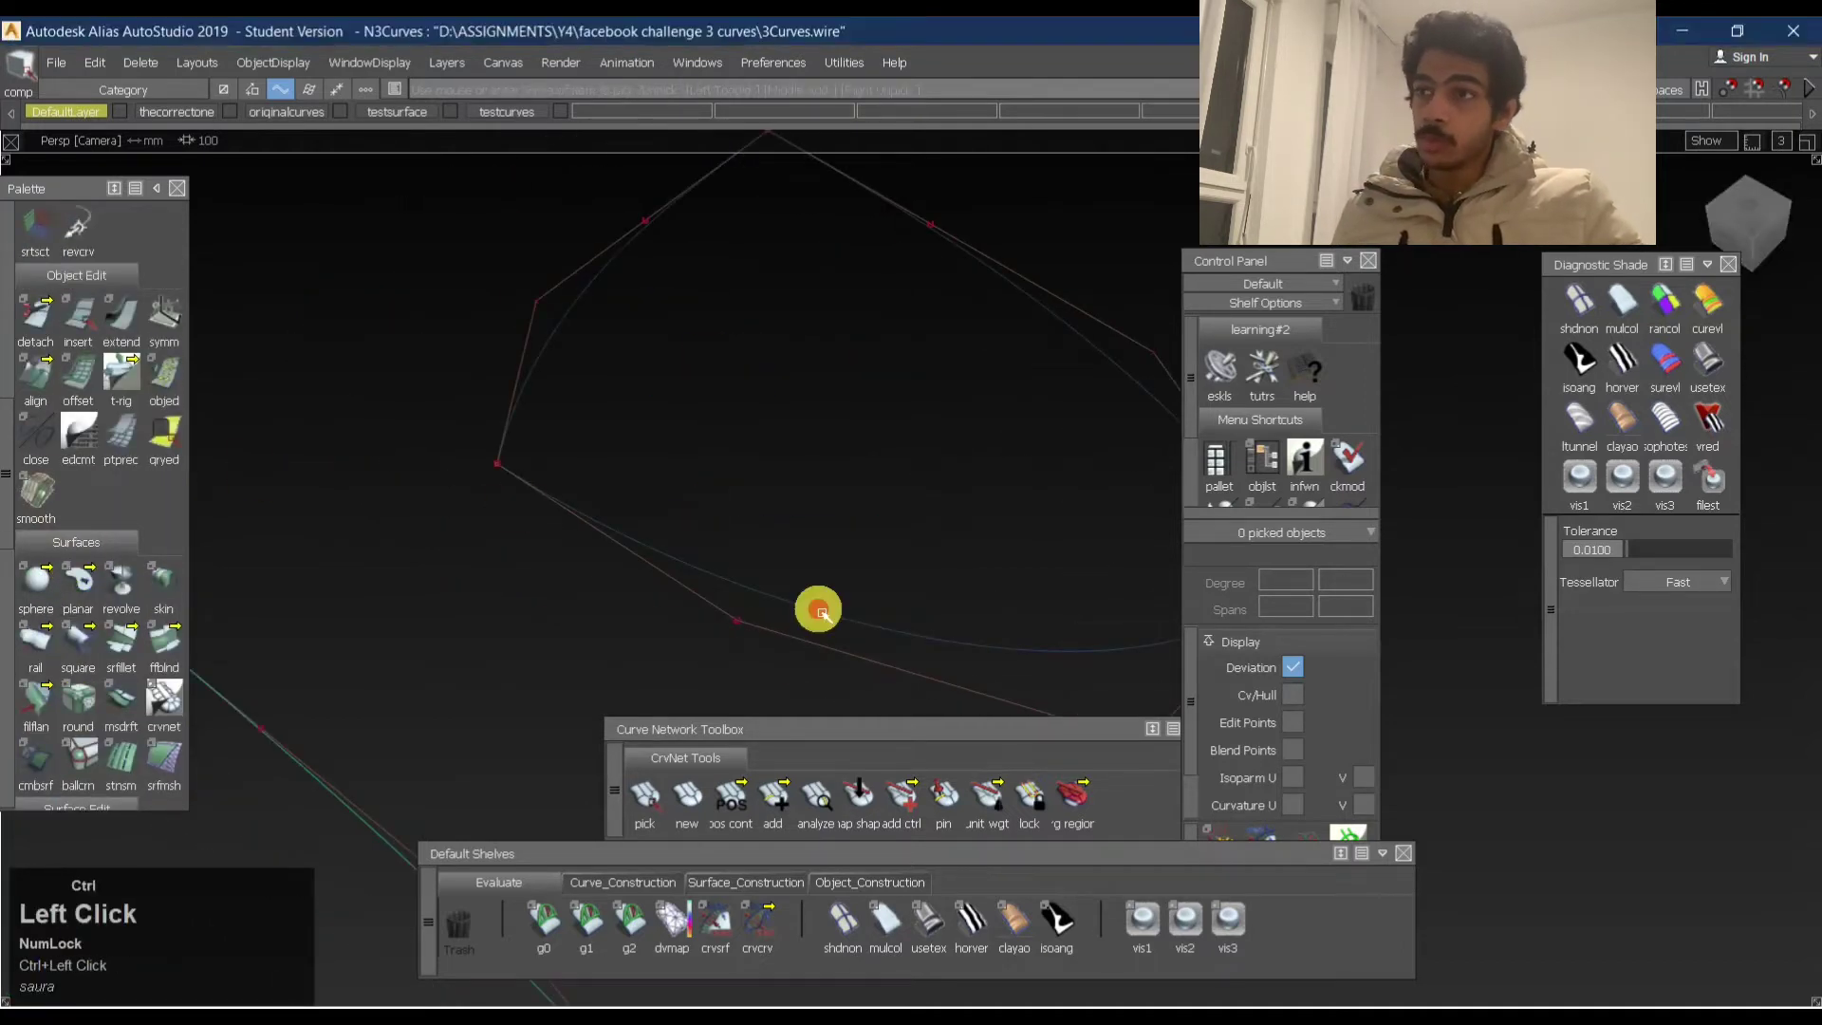
left_click_drag(814, 607, 944, 582, "alt+shift")
middle_click_drag(943, 582, 561, 544, "alt+shift")
right_click_drag(561, 544, 546, 535, "alt+shift")
middle_click_drag(546, 533, 663, 573, "alt+shift")
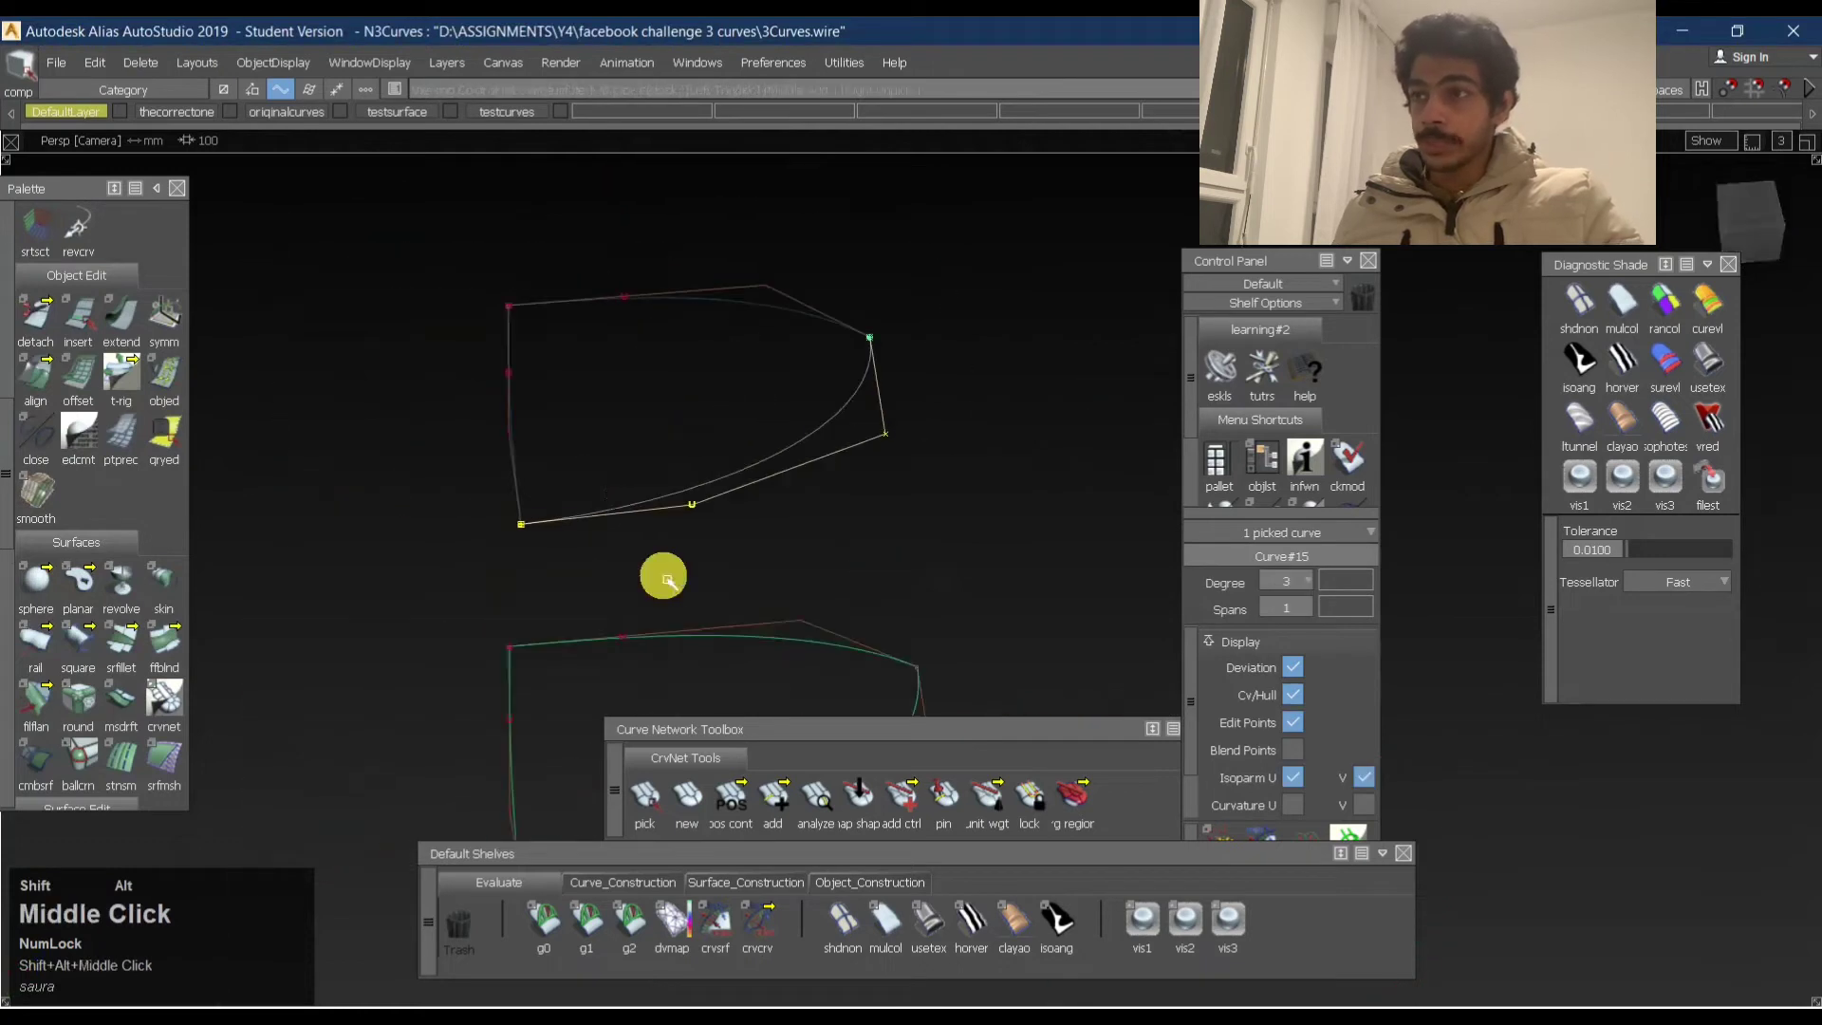
Clear the selection and inspect the corner between the outline's two straight edges up close in perspective.
left_click_drag(400, 330, 677, 302, "ctrl+shift")
right_click_drag(509, 307, 564, 281, "alt")
left_click_drag(611, 260, 484, 330, "alt")
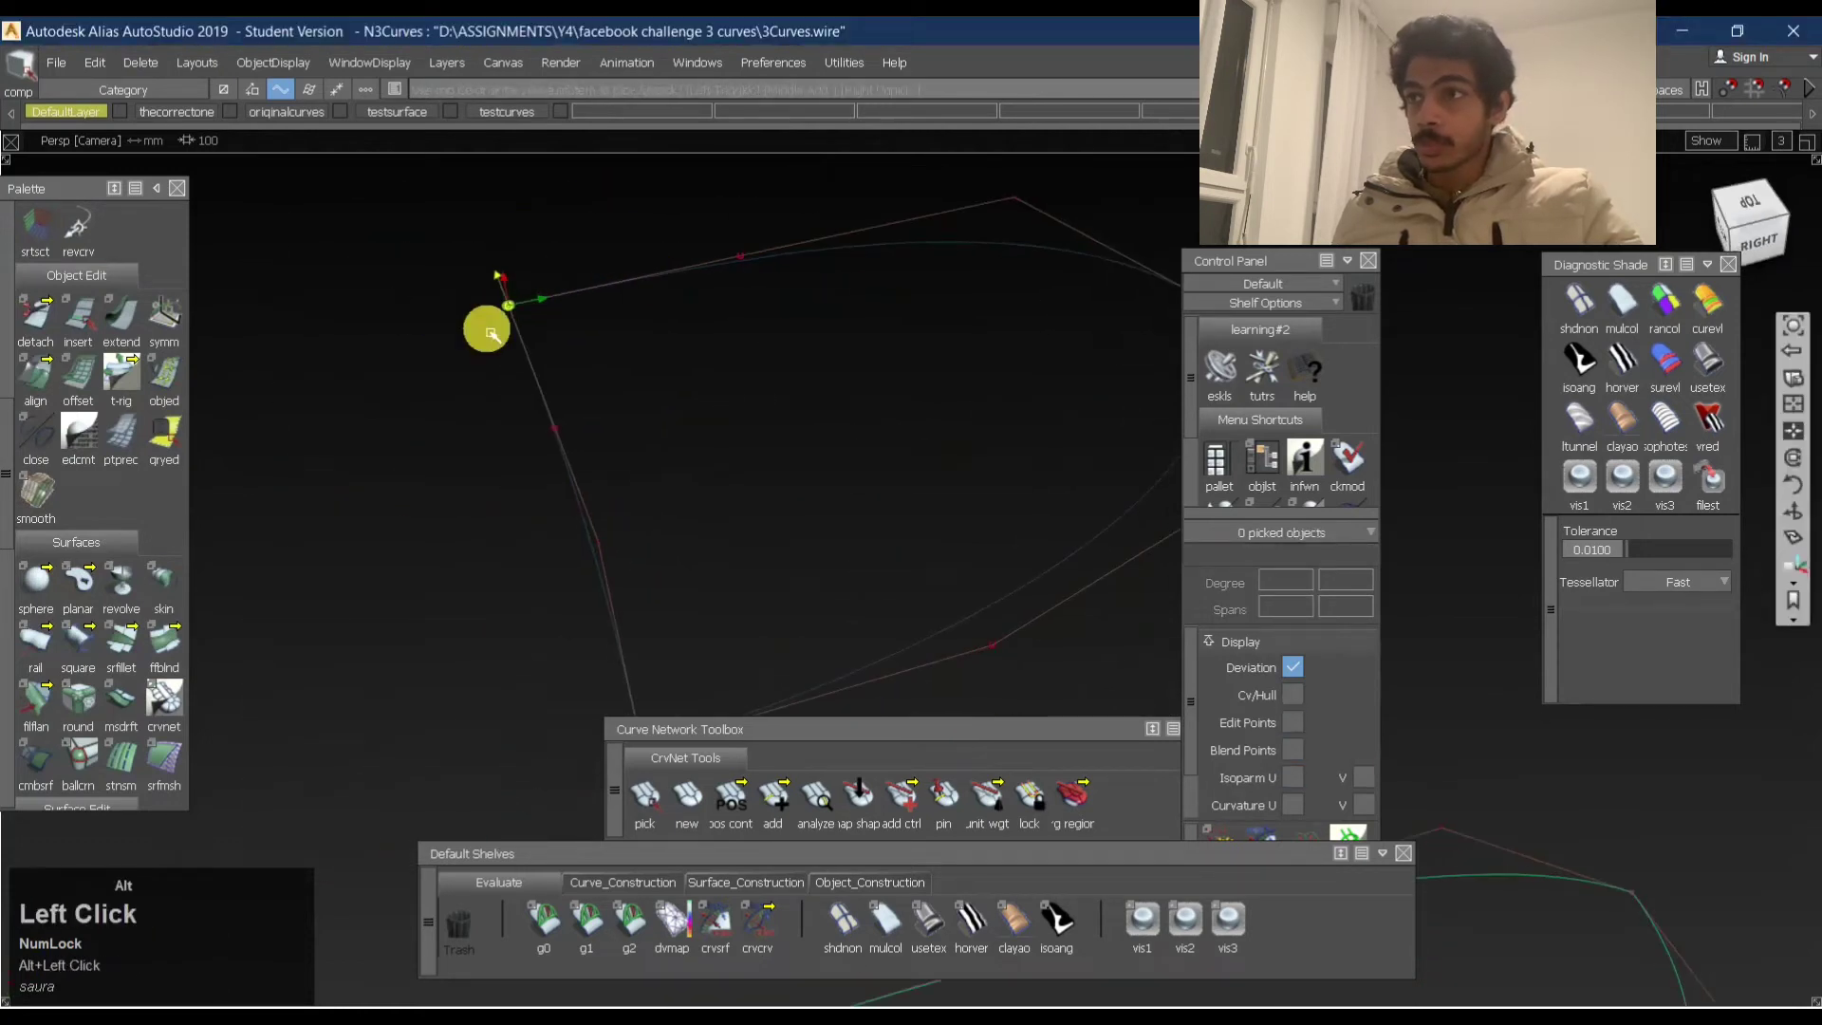
right_click_drag(513, 315, 612, 275, "alt")
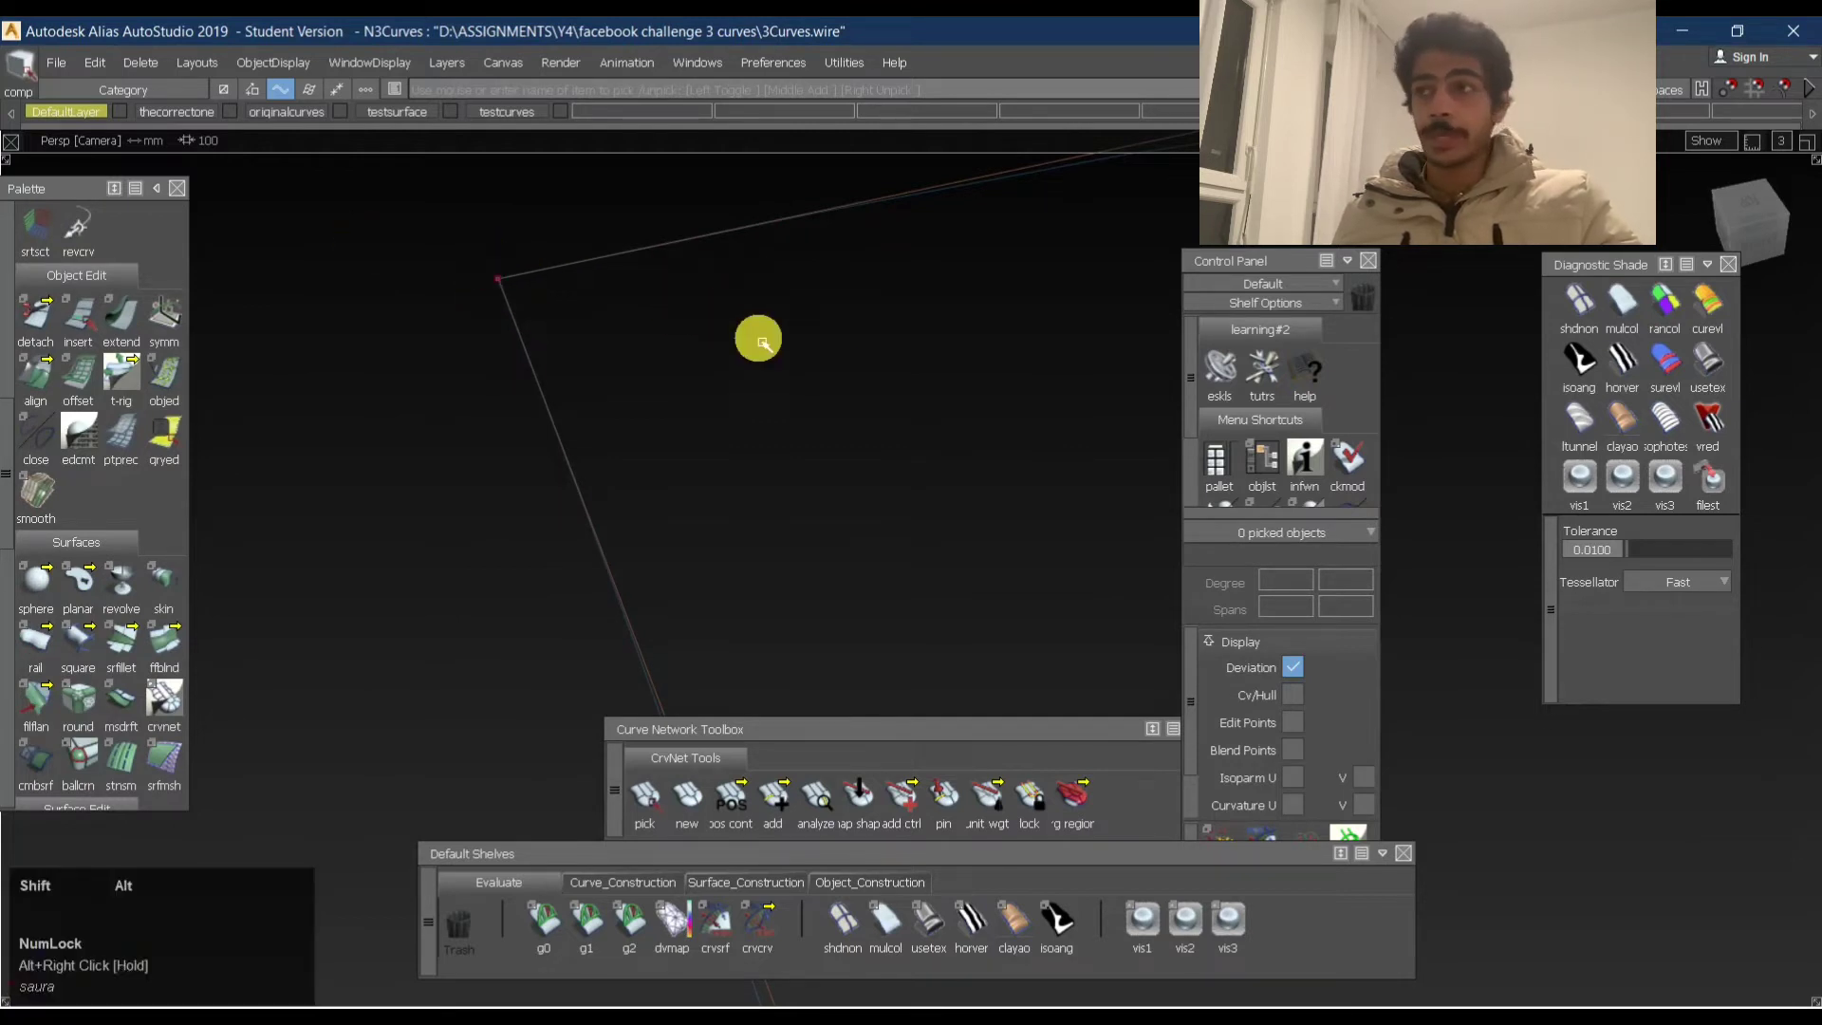
middle_click_drag(756, 333, 529, 386, "alt+shift")
left_click_drag(529, 386, 460, 486, "alt+shift")
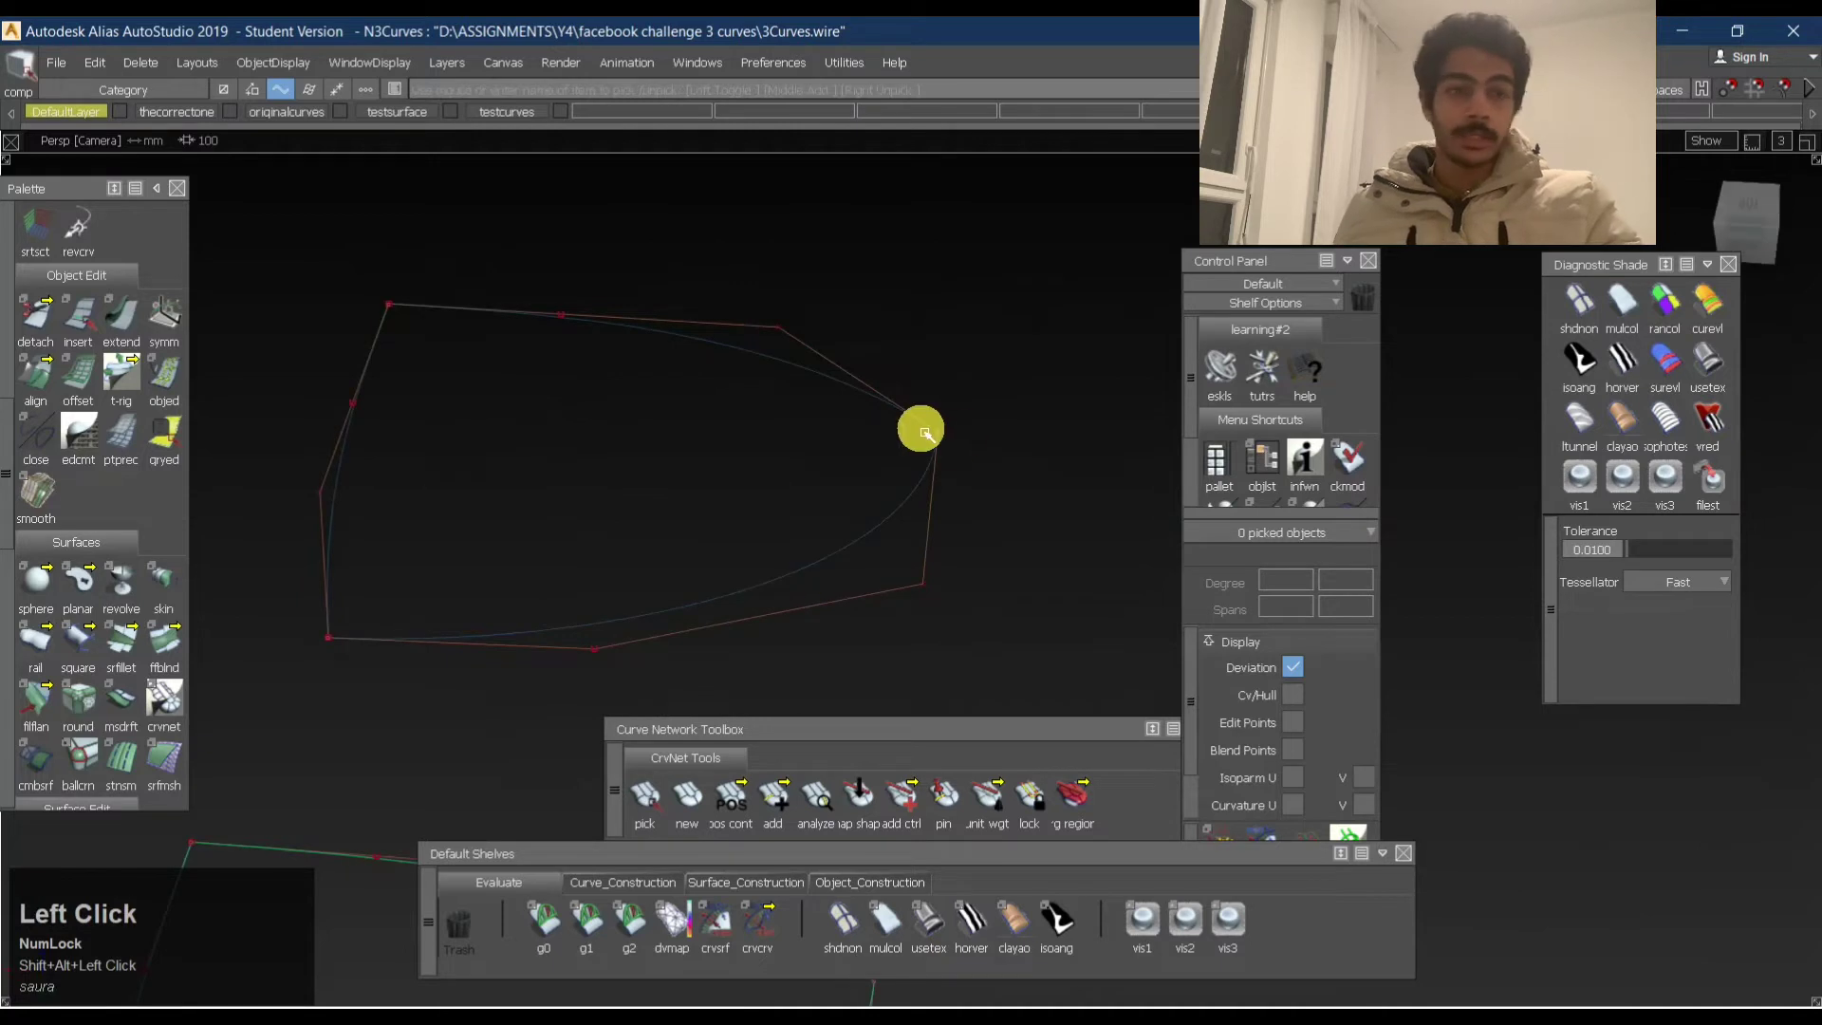
left_click_drag(911, 398, 808, 482, "alt+shift")
middle_click_drag(809, 482, 1037, 459, "alt+shift")
left_click_drag(741, 456, 866, 341, "alt+shift")
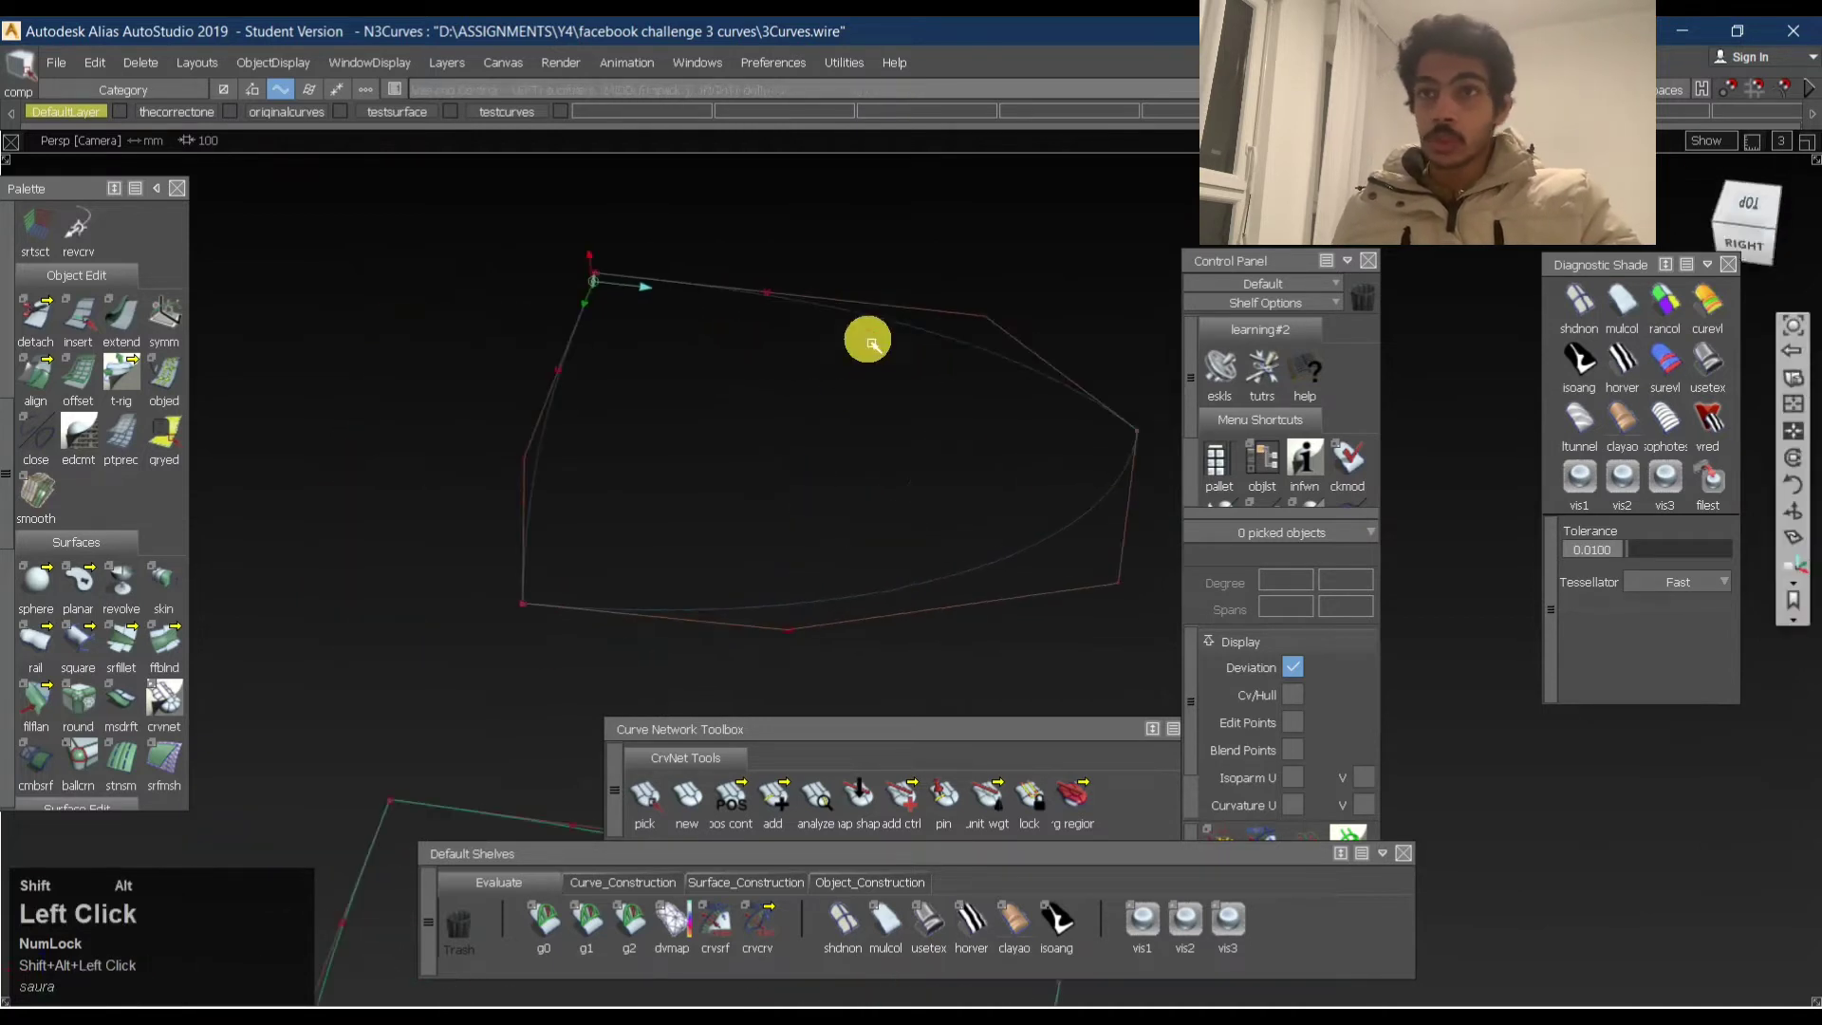
In the top view, draw three straight edit point curves from an interior point to the long, short and curved edges.
left_click(1742, 181)
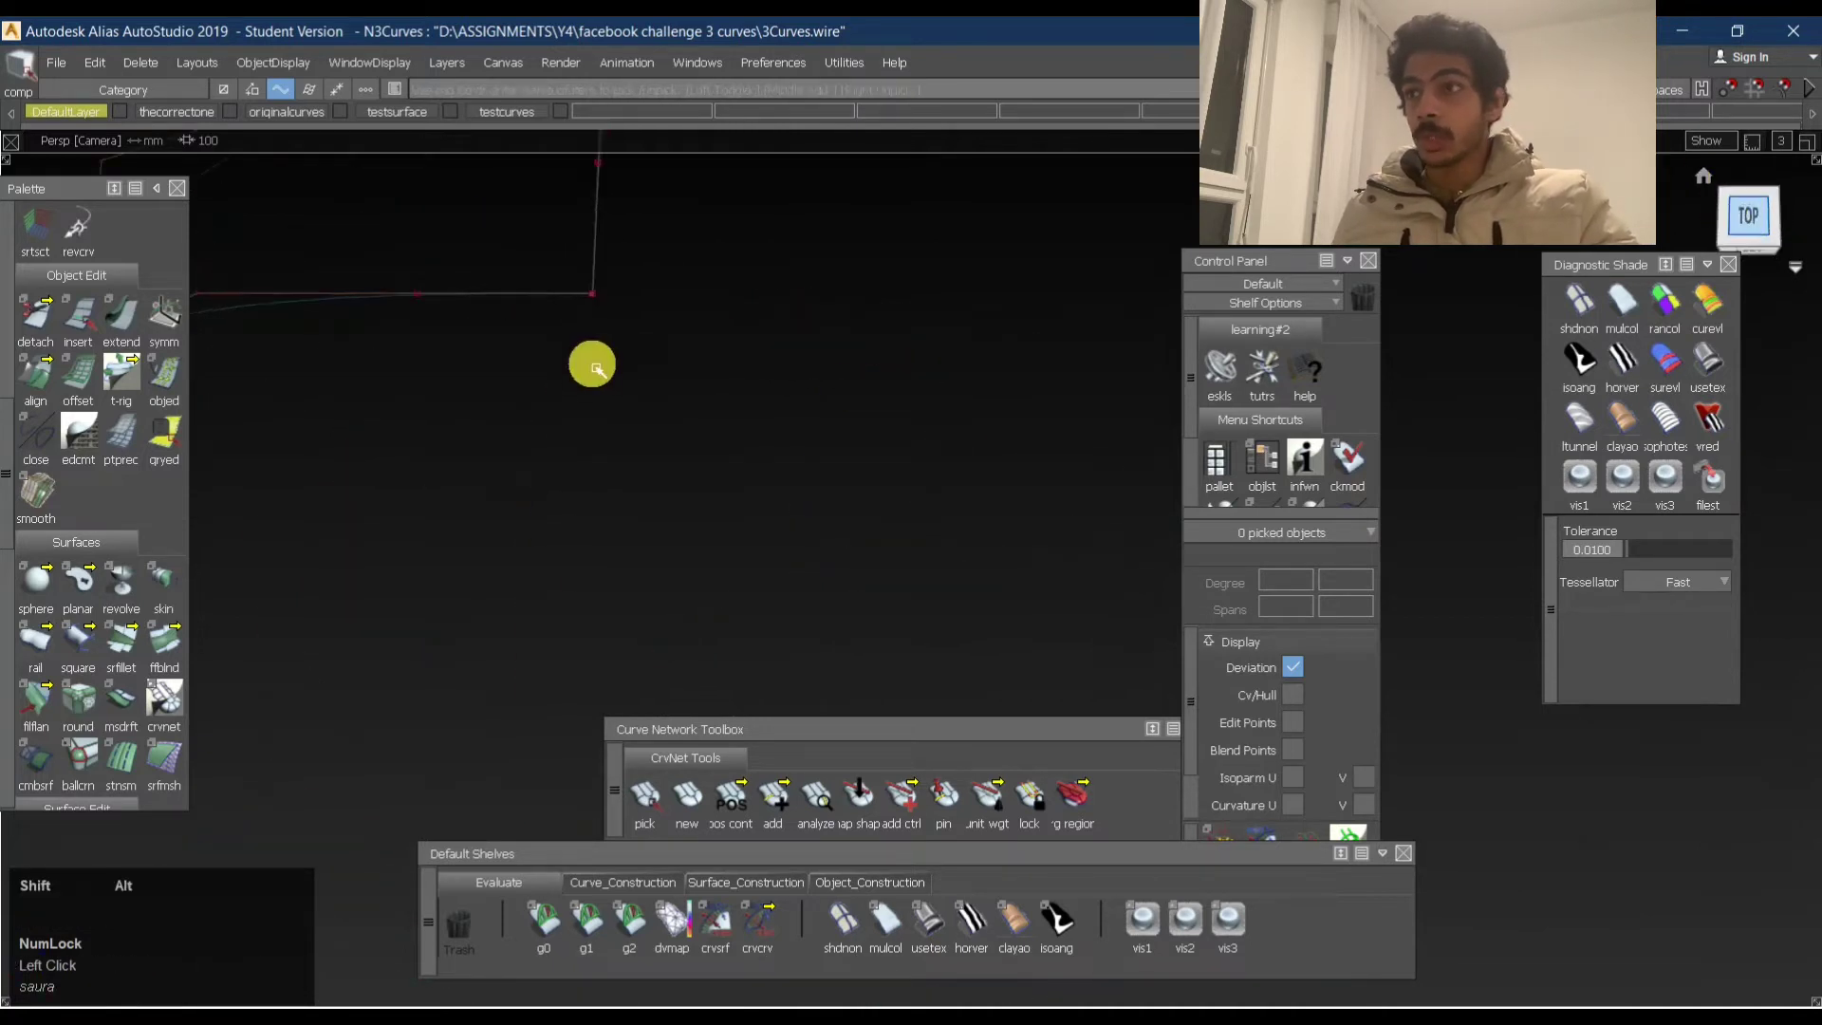
middle_click_drag(589, 367, 918, 475, "alt+shift")
right_click_drag(918, 475, 874, 500, "alt+shift")
middle_click_drag(874, 500, 813, 496, "alt+shift")
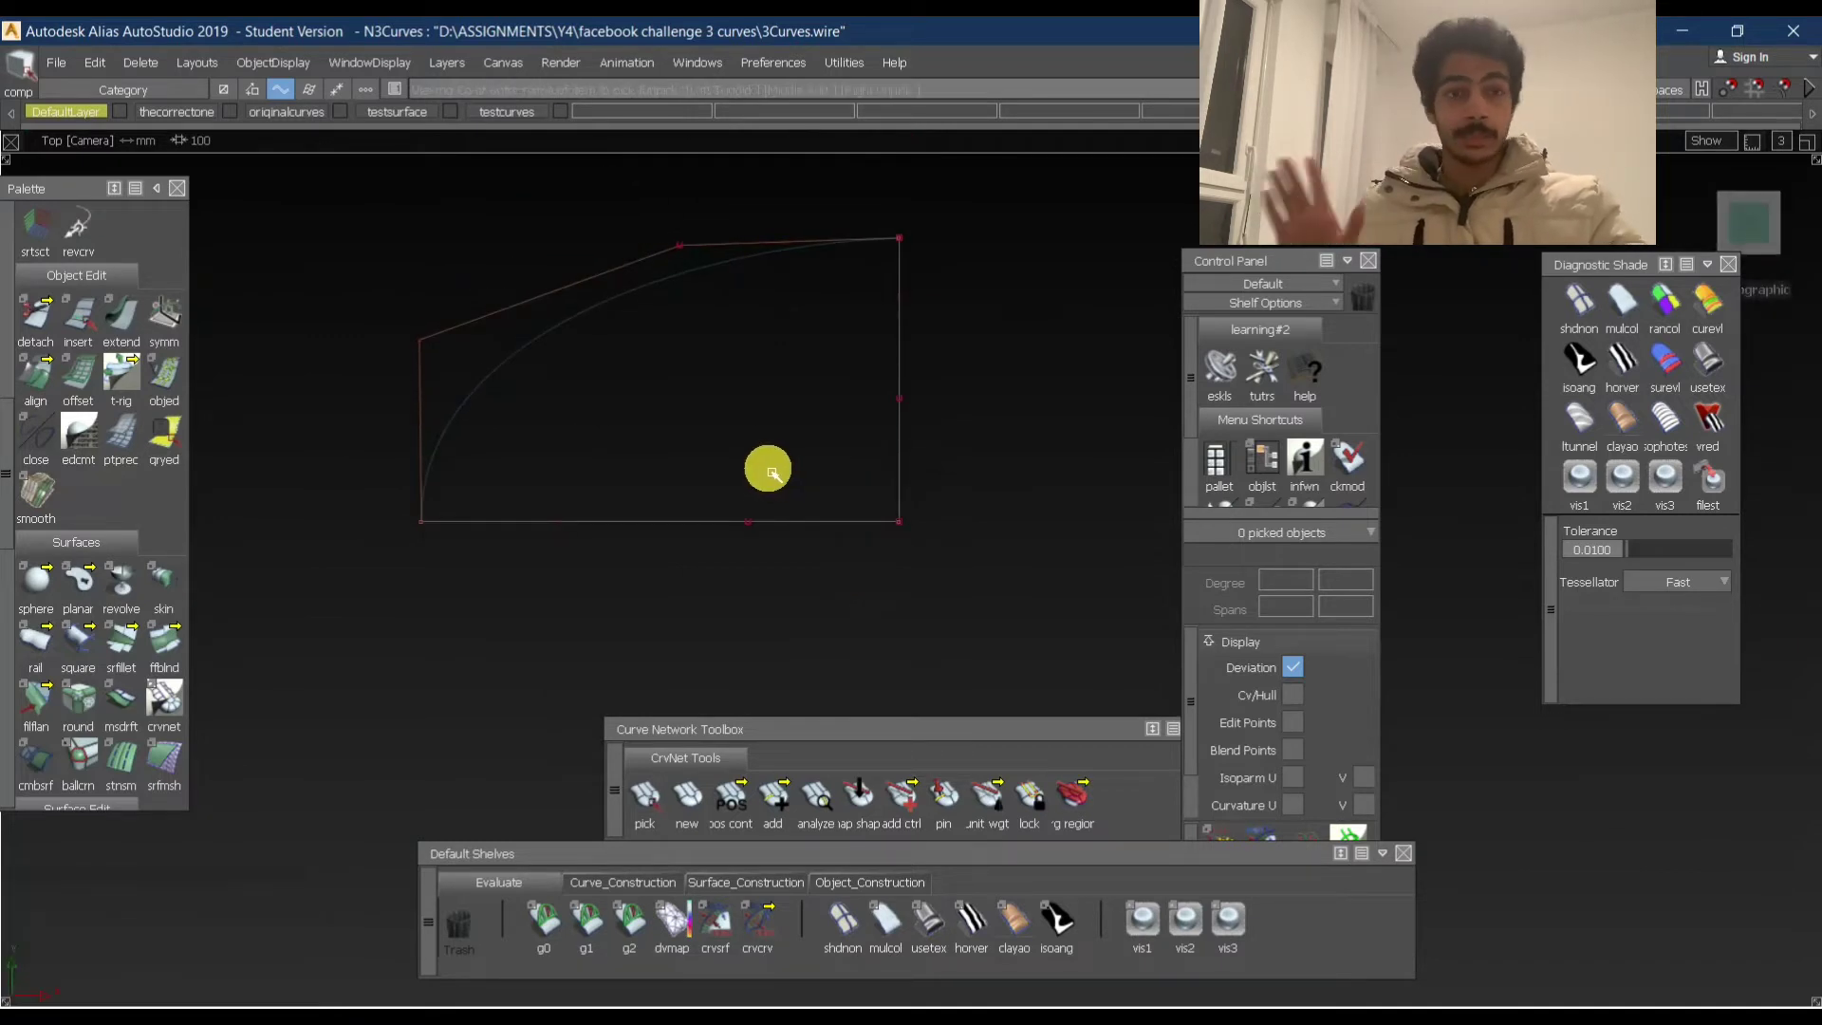
left_click_drag(757, 439, 721, 389, "ctrl+shift")
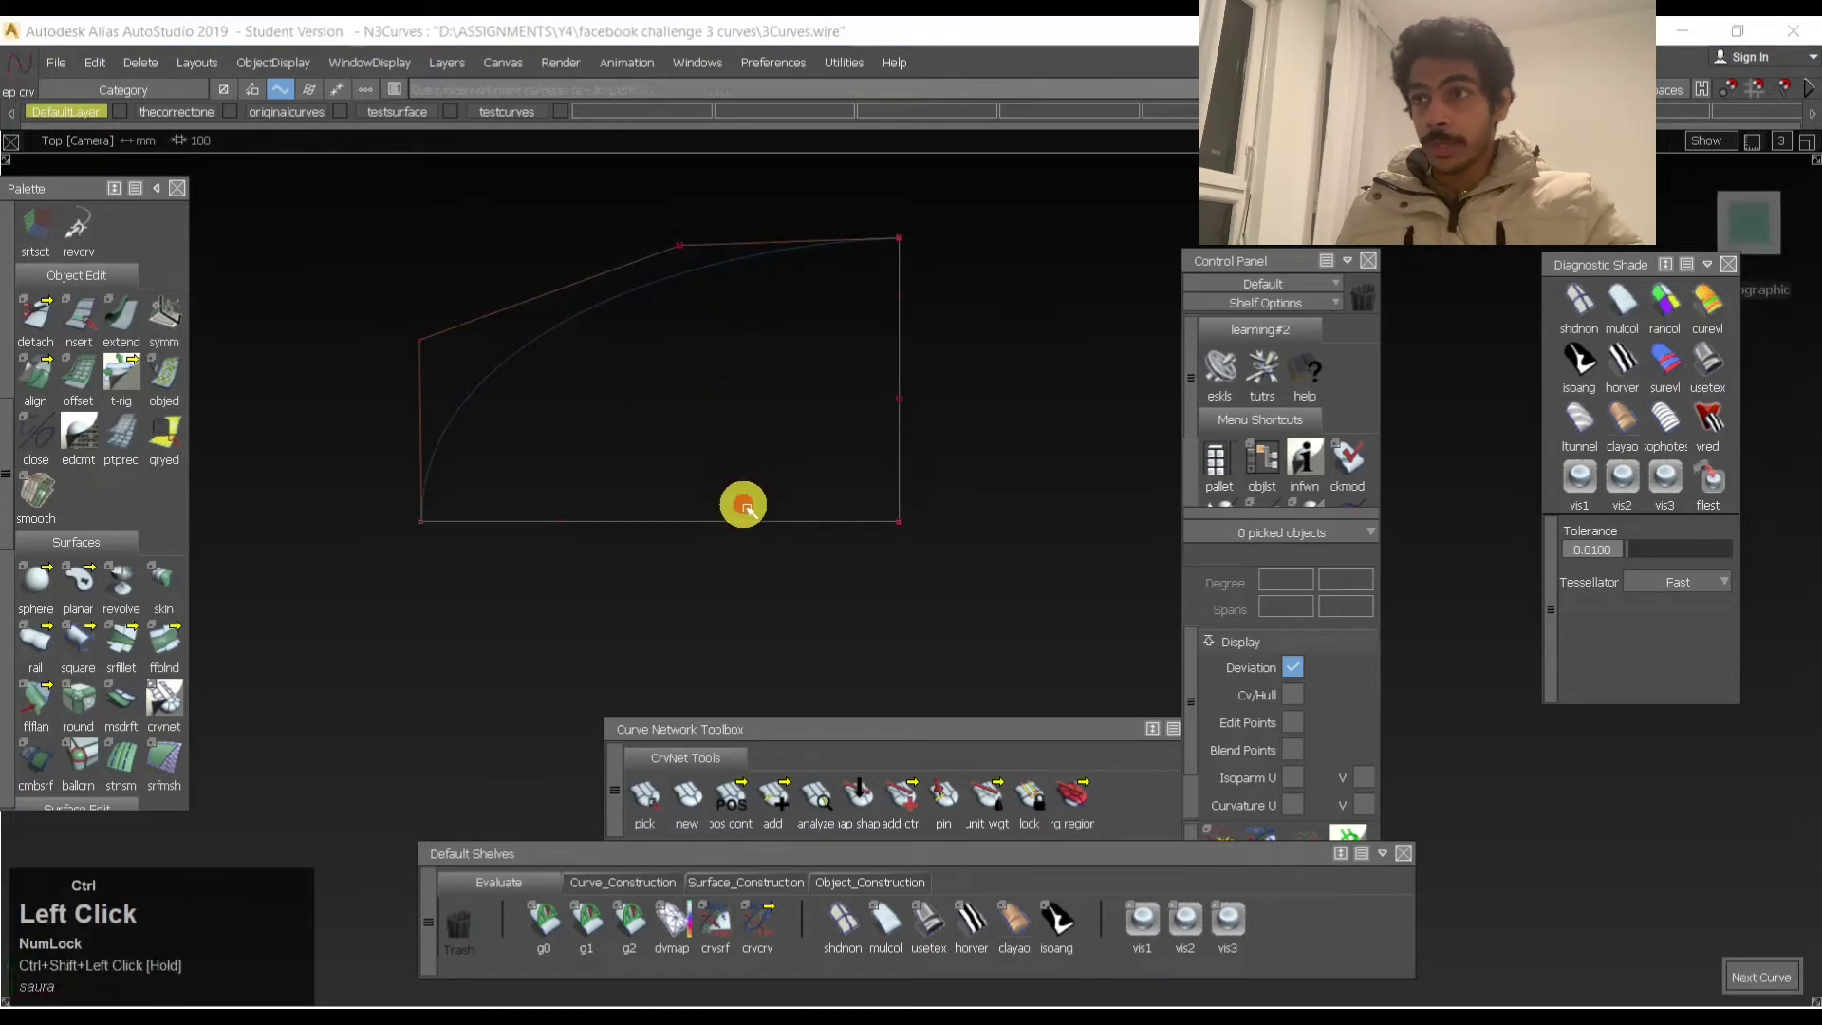
left_click(745, 508, "ctrl")
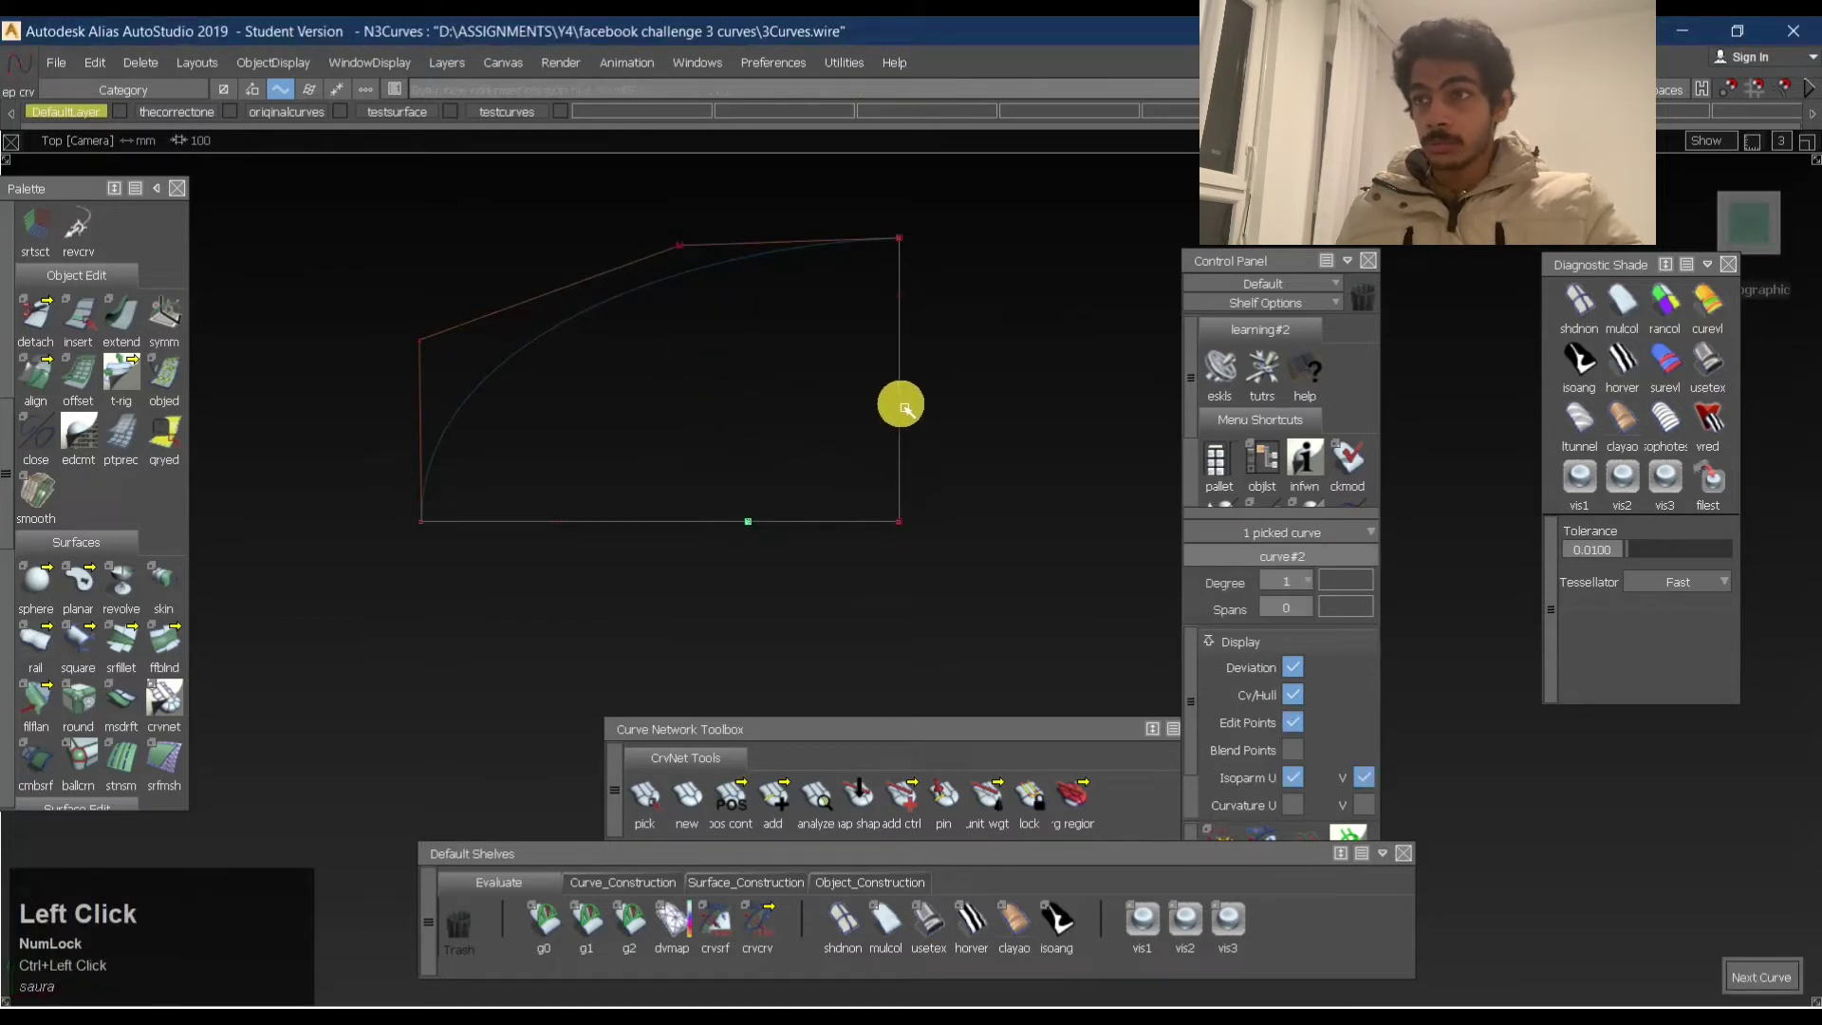
left_click(748, 404)
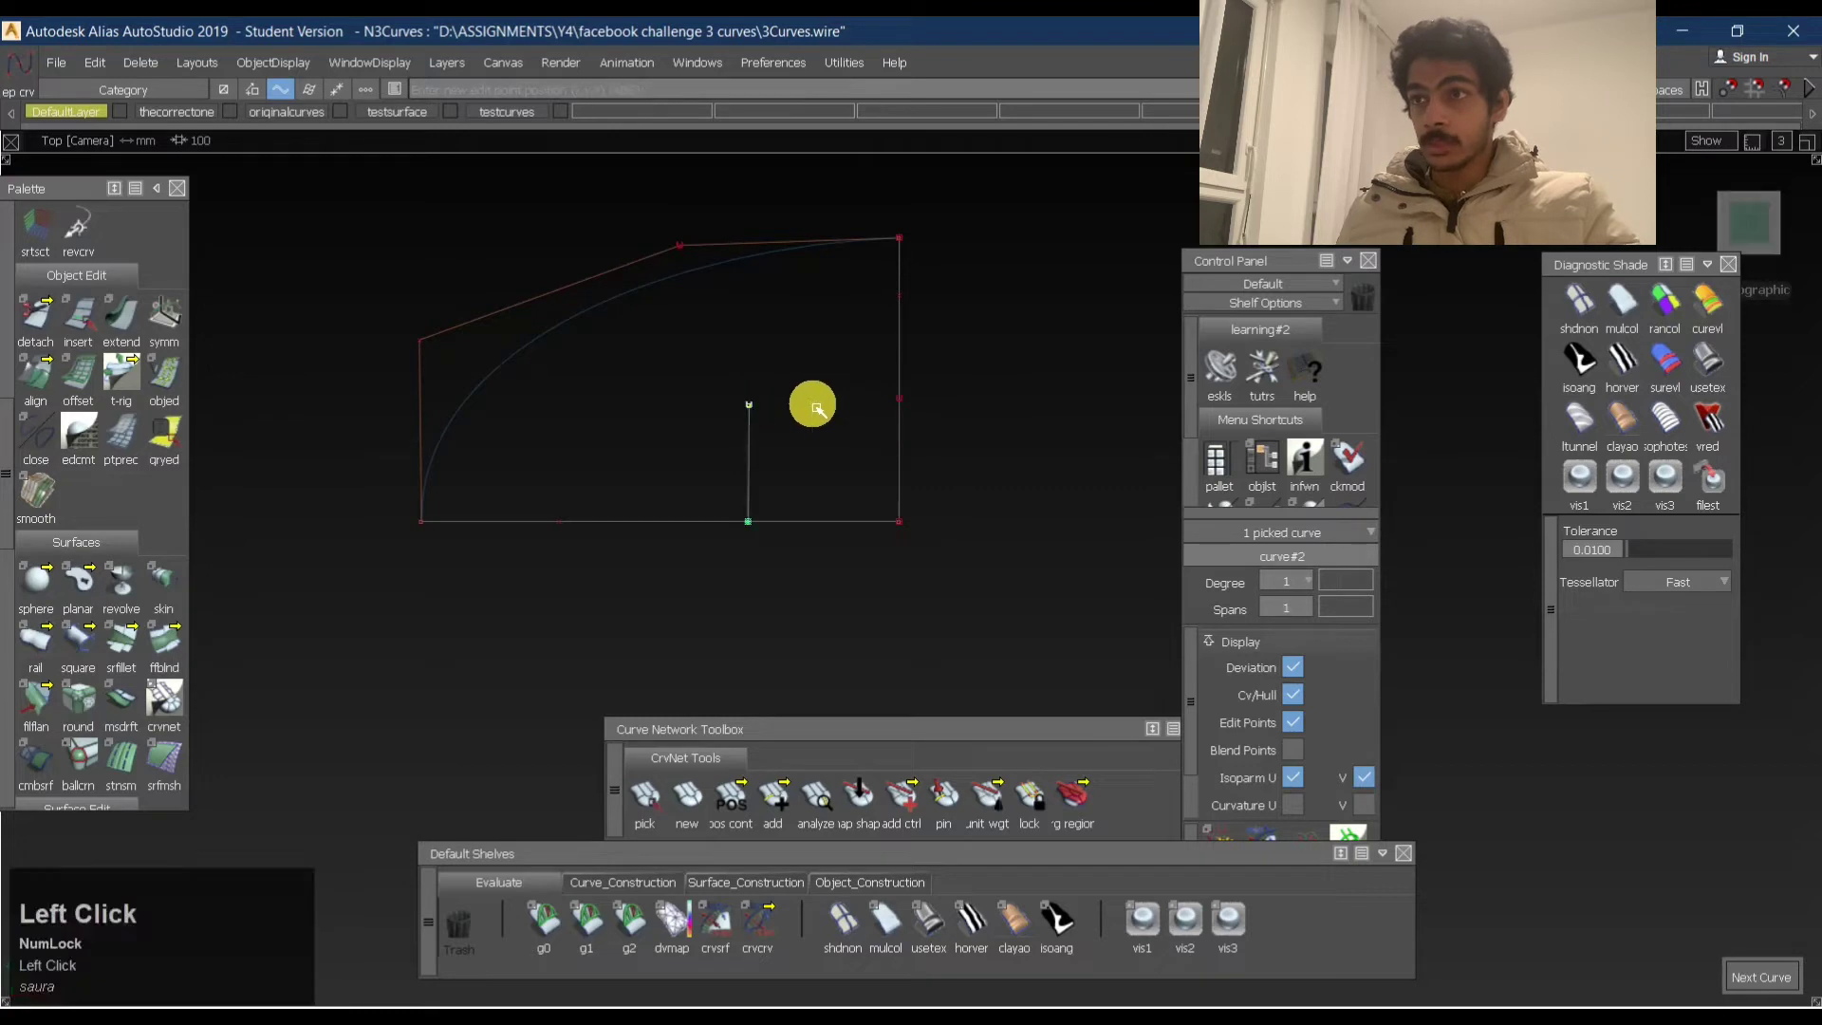
left_click_drag(787, 291, 771, 386, "ctrl+shift")
left_click(746, 386, "ctrl")
left_click(606, 312, "ctrl+alt")
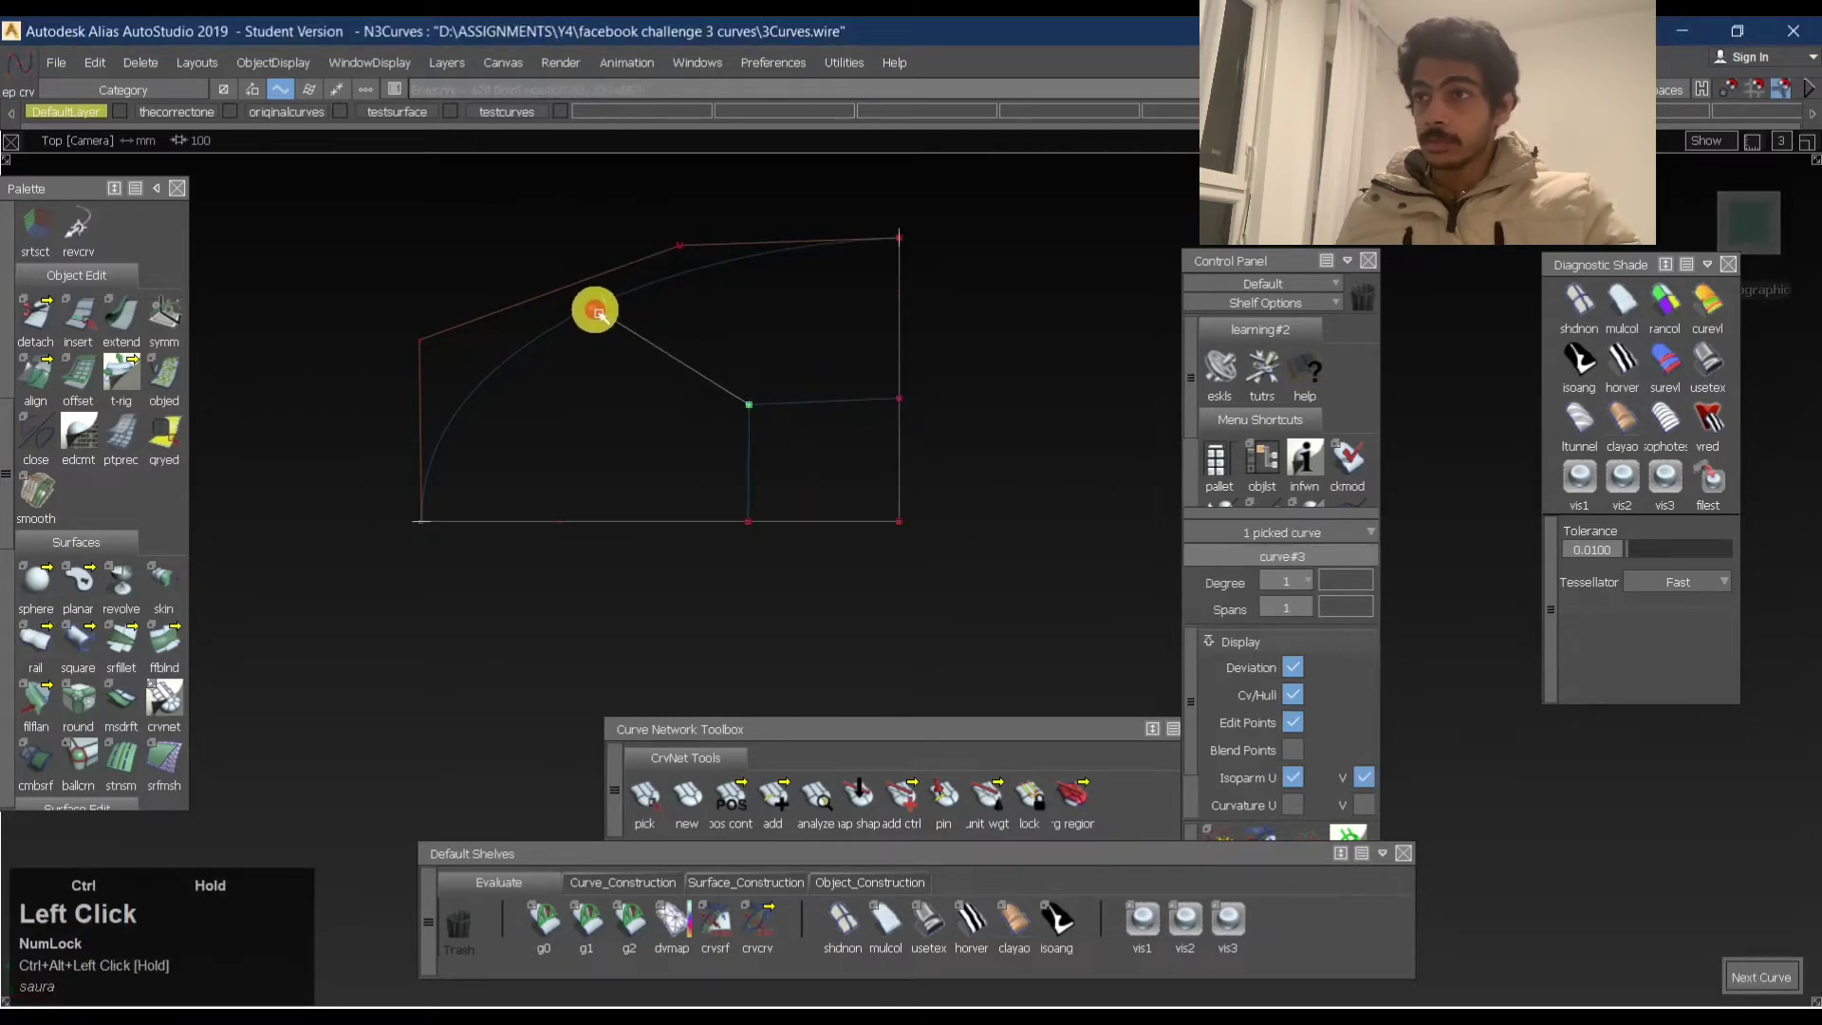
left_click_drag(601, 312, 610, 325, "ctrl+alt")
Pick the three straight layout lines inside the outline and delete them.
left_click_drag(972, 313, 712, 354, "ctrl+shift")
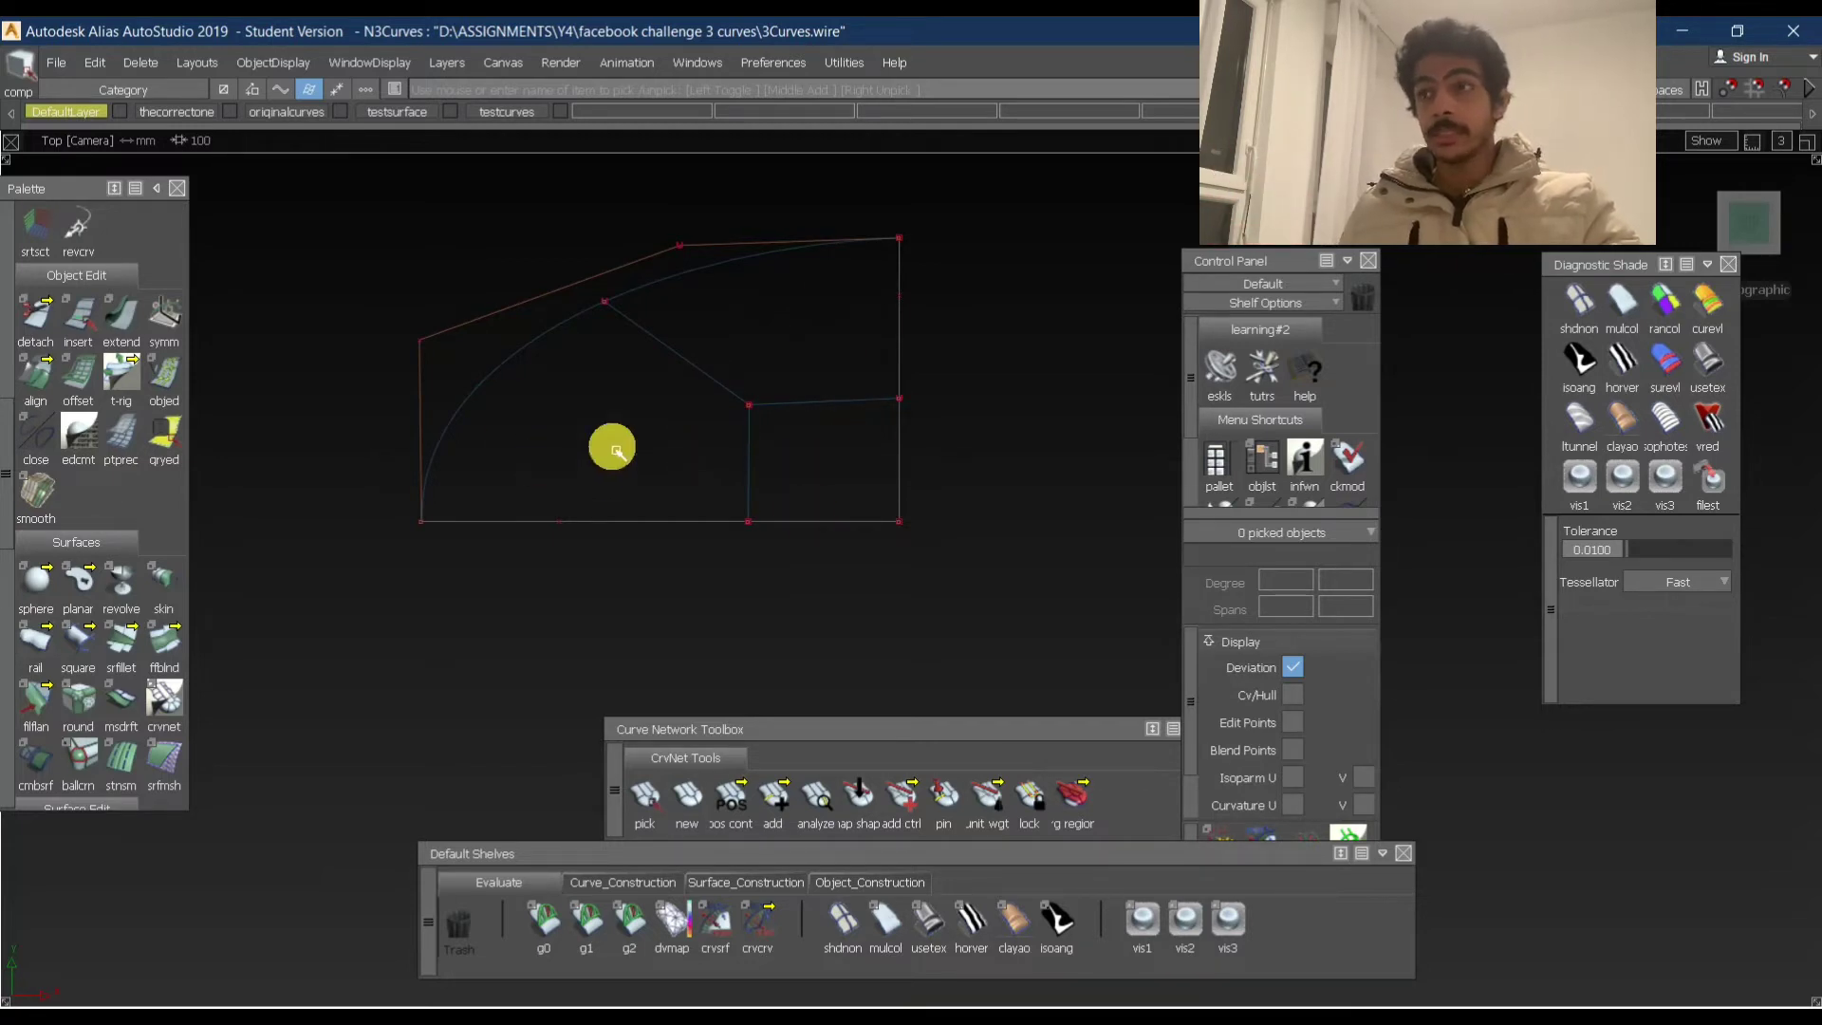
left_click_drag(759, 452, 708, 394, "ctrl+shift")
left_click_drag(708, 394, 757, 441, "shift")
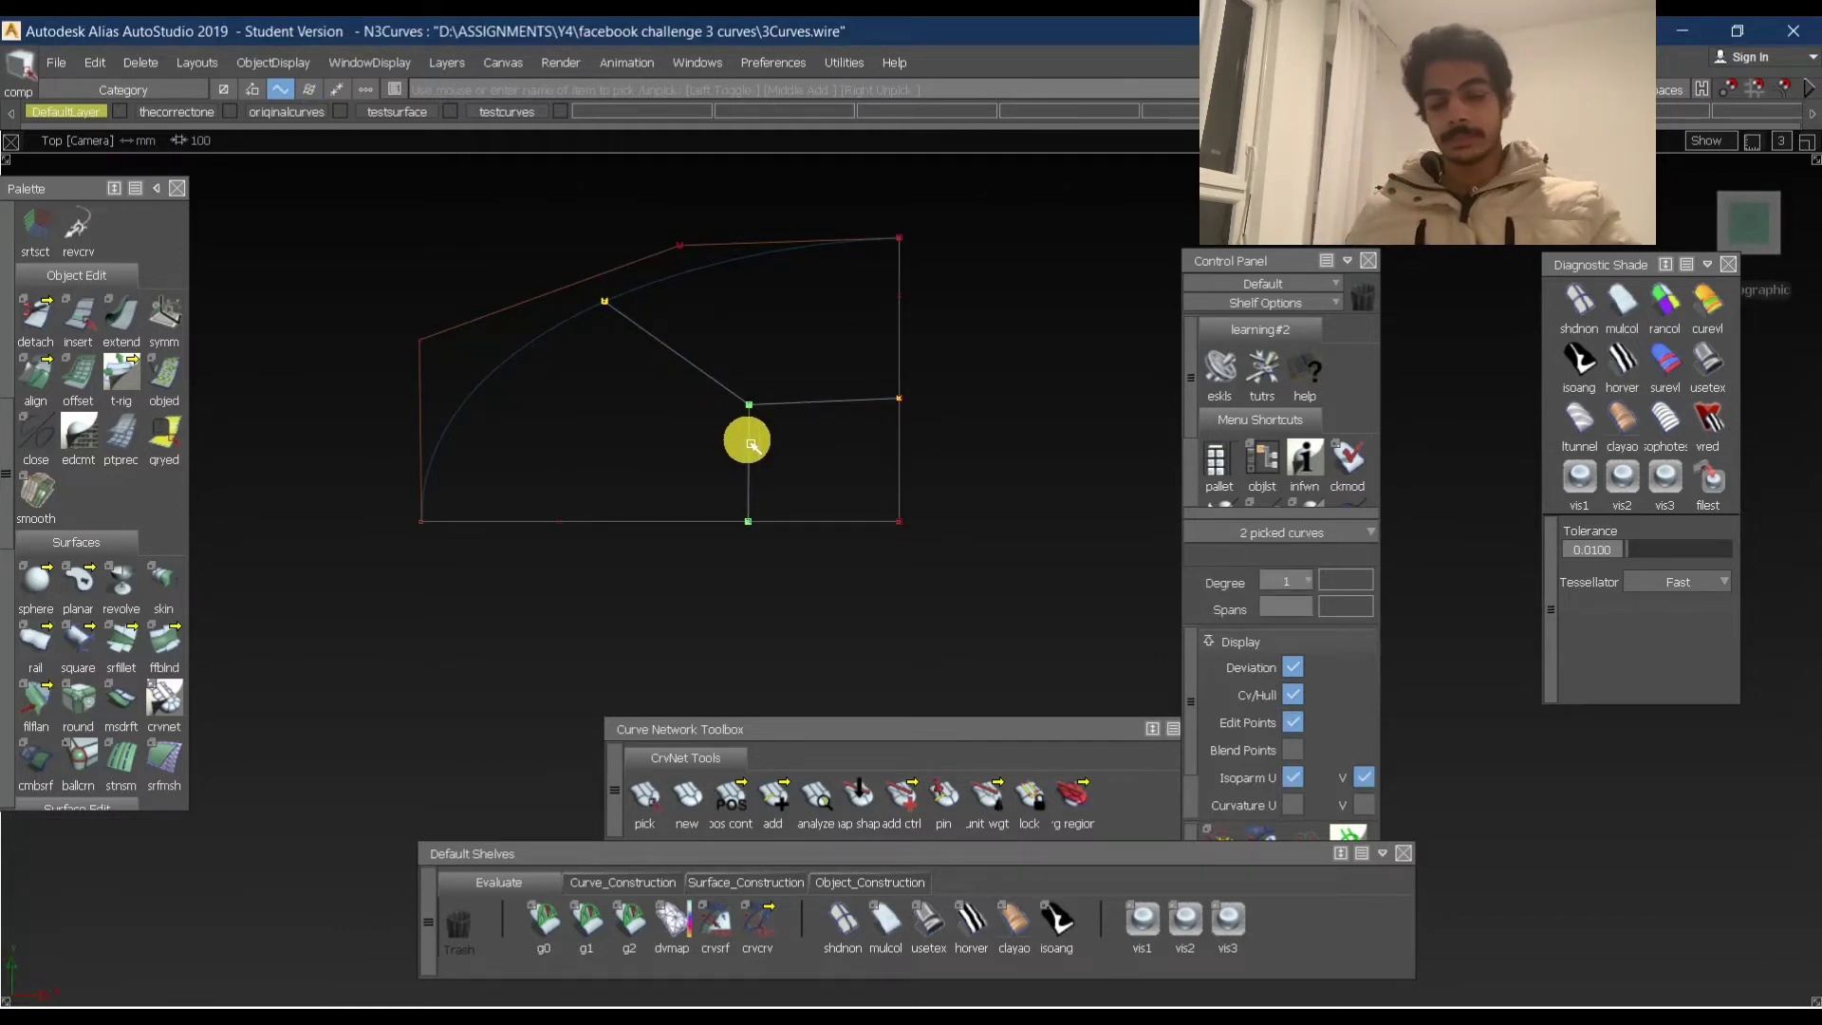
key("Delete")
key("Return")
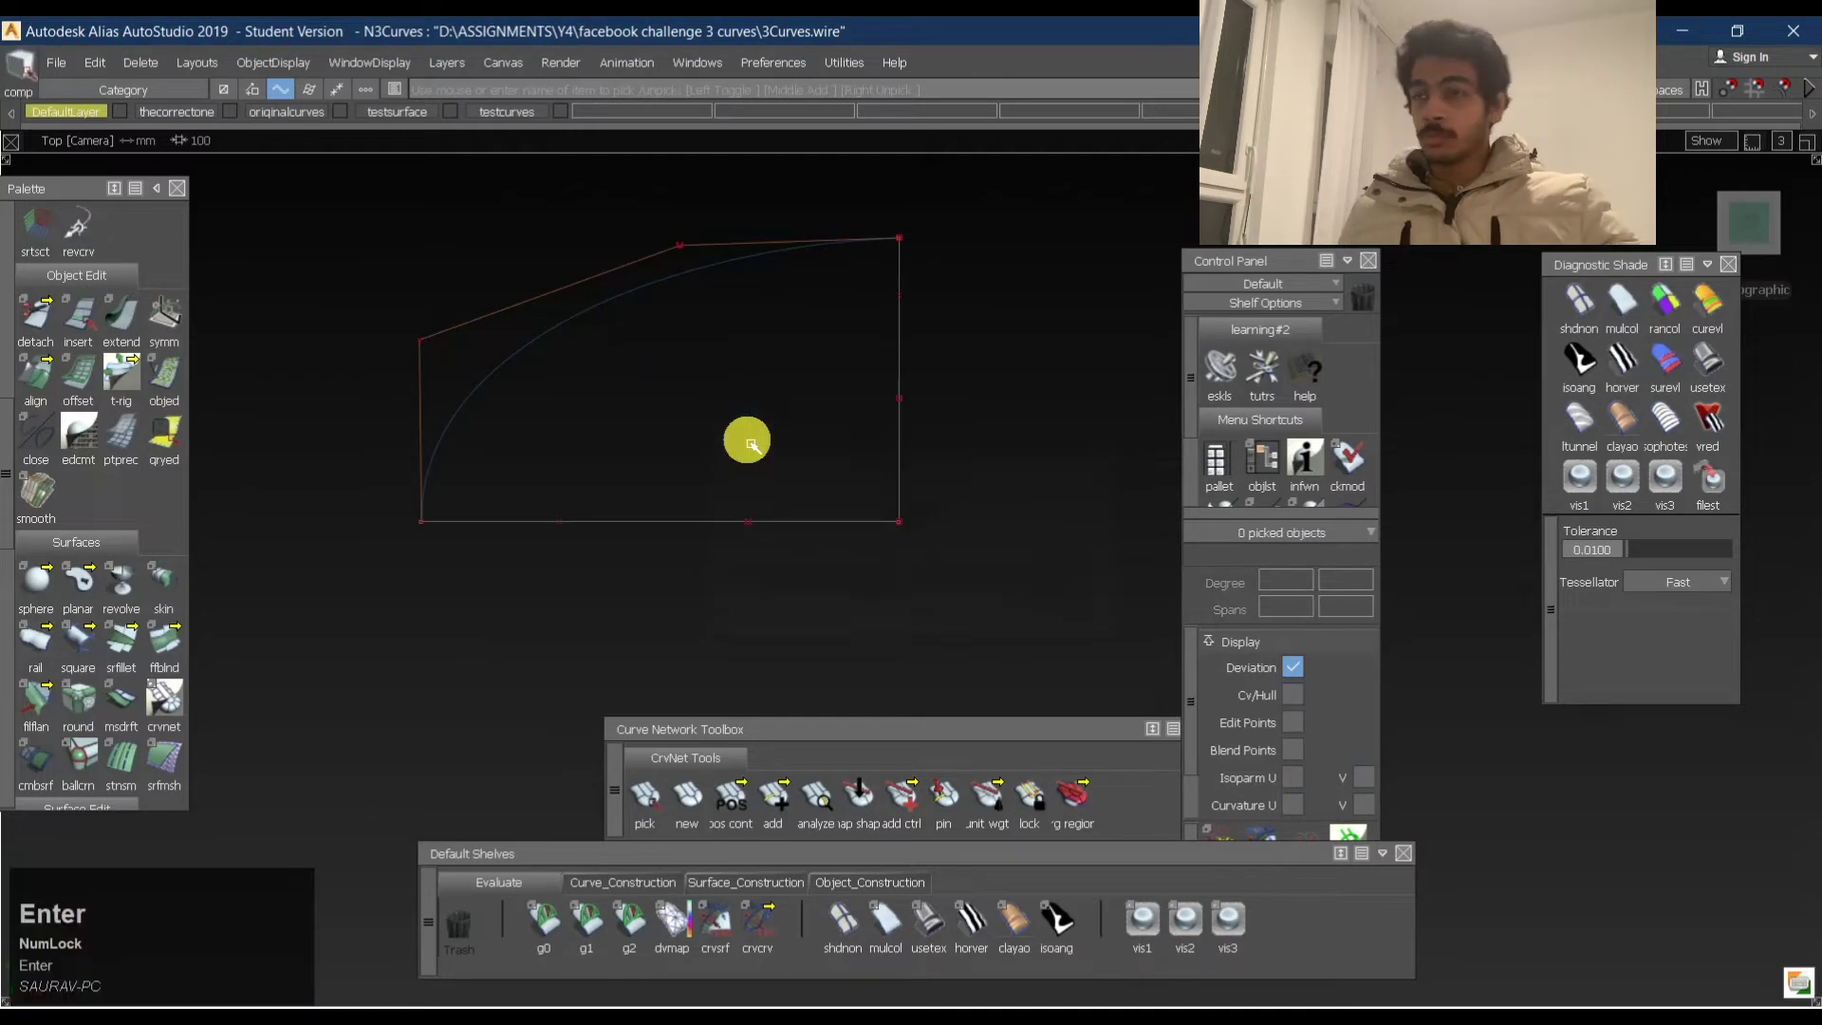
Duplicate the outline's long curved edge in place.
left_click_drag(756, 442, 975, 362, "alt+shift")
middle_click_drag(980, 361, 1013, 195, "alt+shift")
left_click_drag(892, 398, 778, 414, "alt+shift")
middle_click_drag(788, 421, 870, 406, "alt+shift")
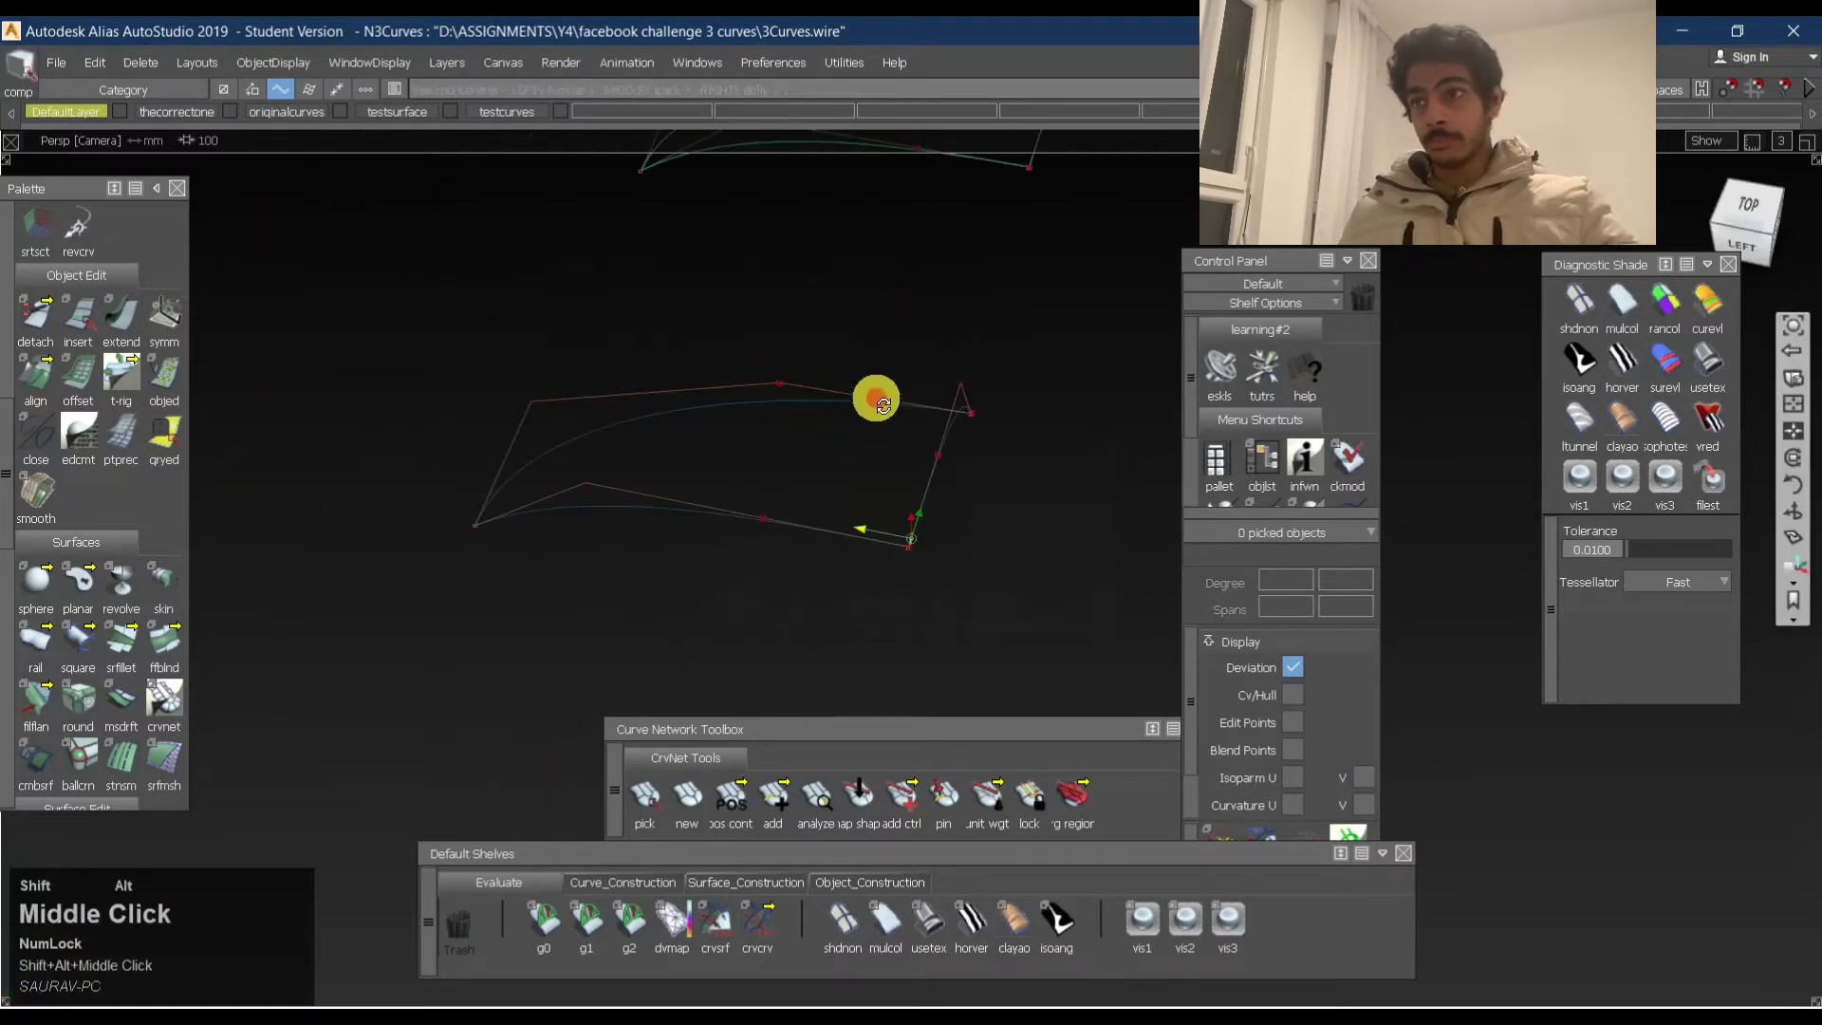
right_click_drag(876, 399, 915, 383, "alt+shift")
left_click_drag(915, 383, 826, 383, "alt+shift")
left_click(1757, 211)
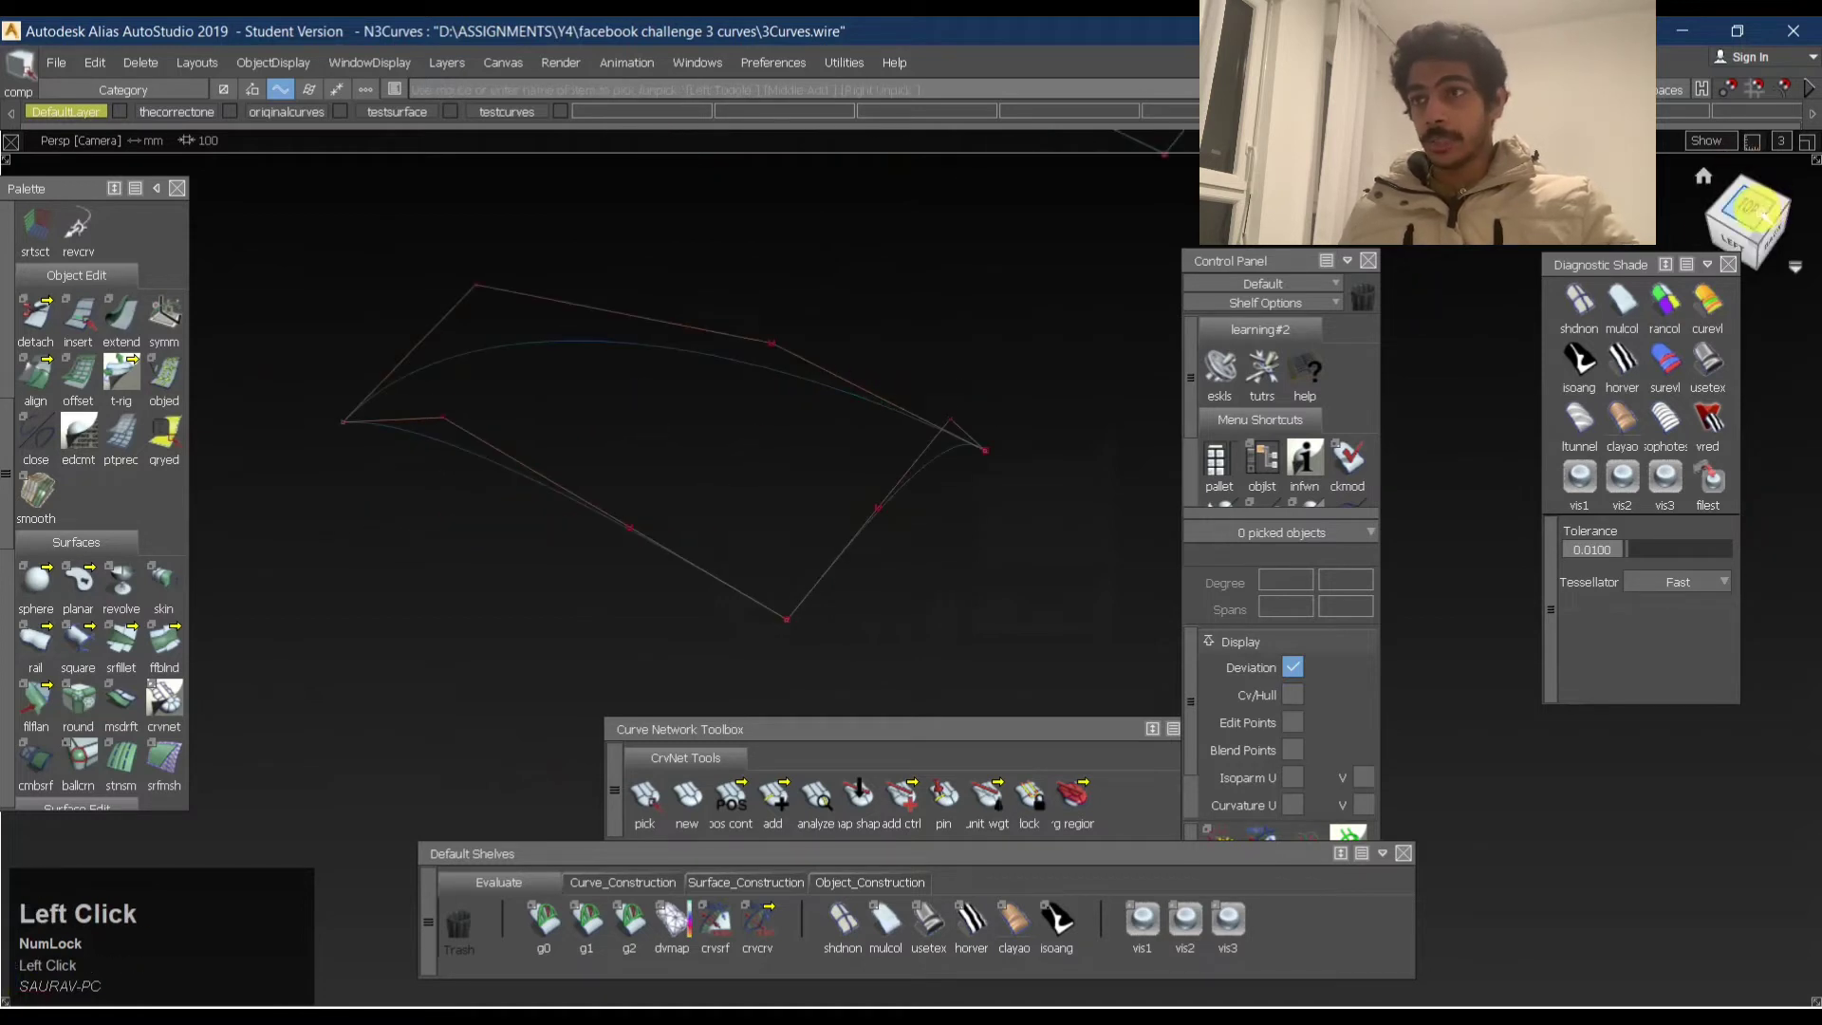
middle_click_drag(781, 480, 718, 306, "alt+shift")
left_click_drag(518, 350, 892, 347, "ctrl+shift")
left_click_drag(683, 239, 771, 294)
middle_click_drag(825, 281, 996, 321, "ctrl+shift")
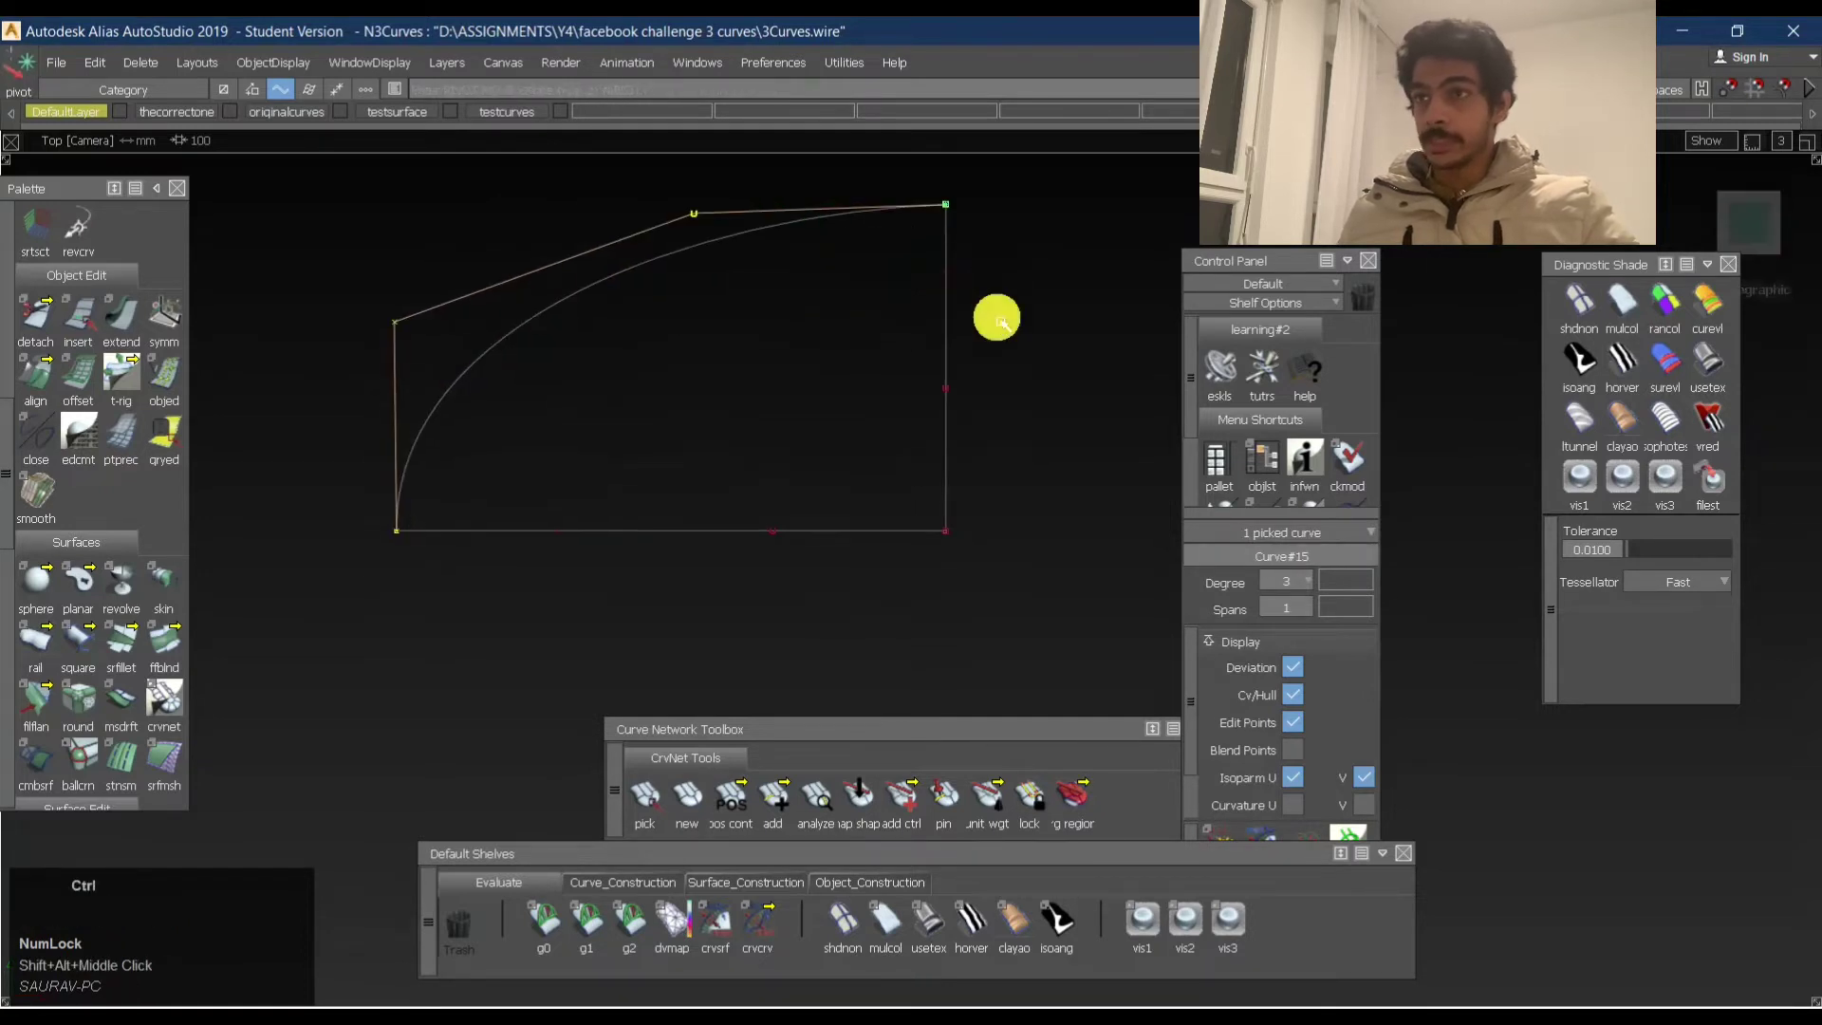
key("ctrl+c")
Set the copied curve's pivot on its end point and snap that end onto the outline's short straight edge.
middle_click_drag(990, 538, 970, 425, "ctrl")
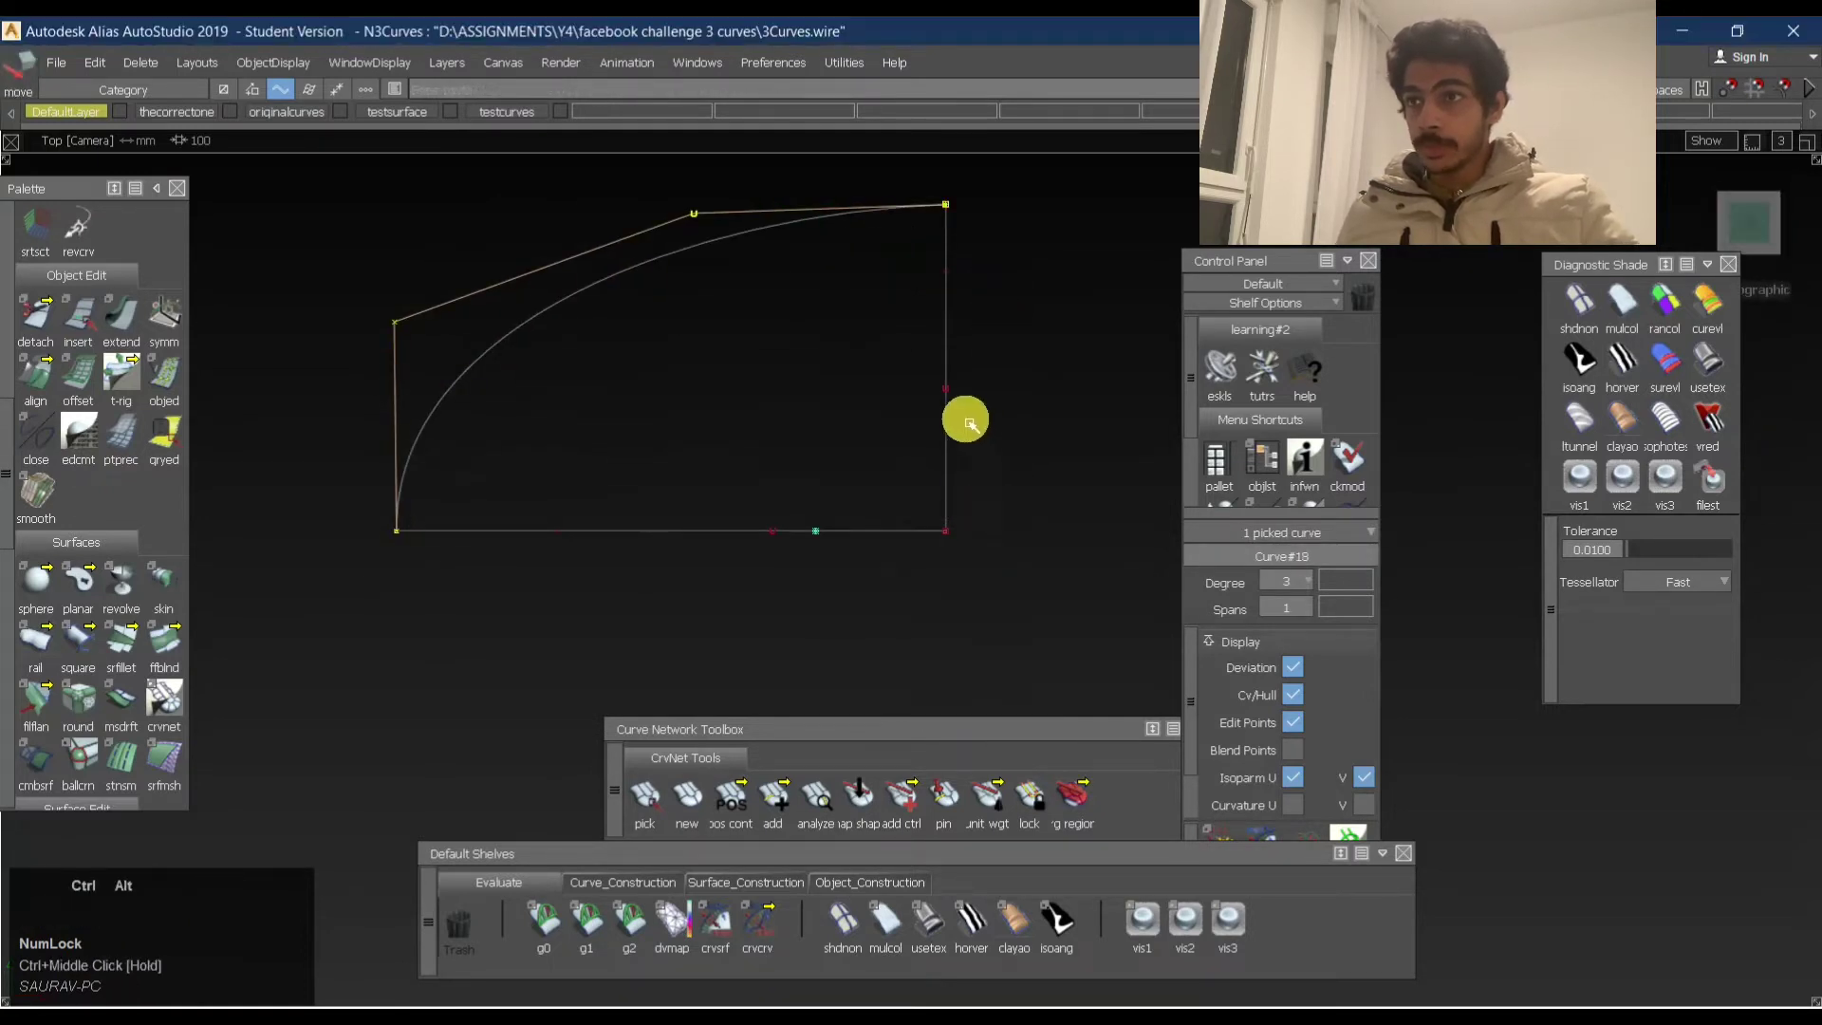
left_click_drag(951, 414, 916, 608, "ctrl+alt")
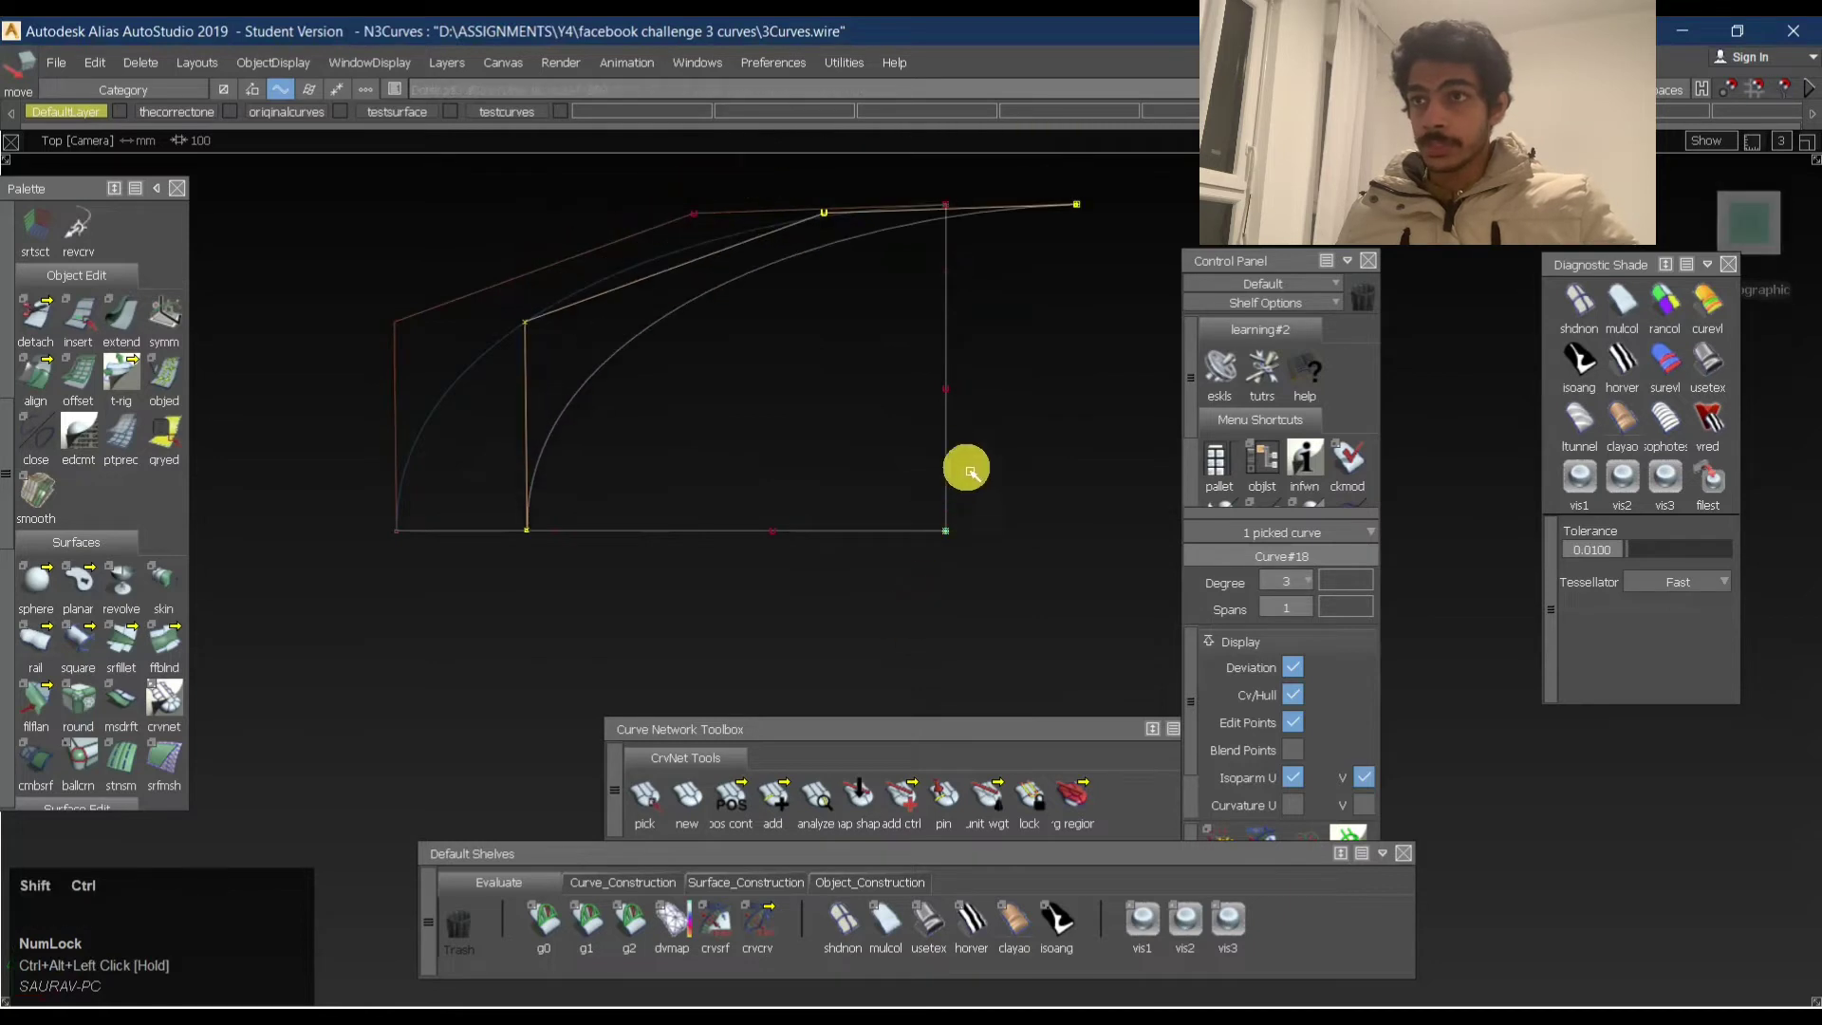
middle_click_drag(968, 472, 1009, 414, "ctrl+shift")
left_click(1092, 204, "ctrl")
left_click_drag(948, 407, 757, 237, "ctrl+alt")
middle_click_drag(756, 237, 840, 385, "alt+shift")
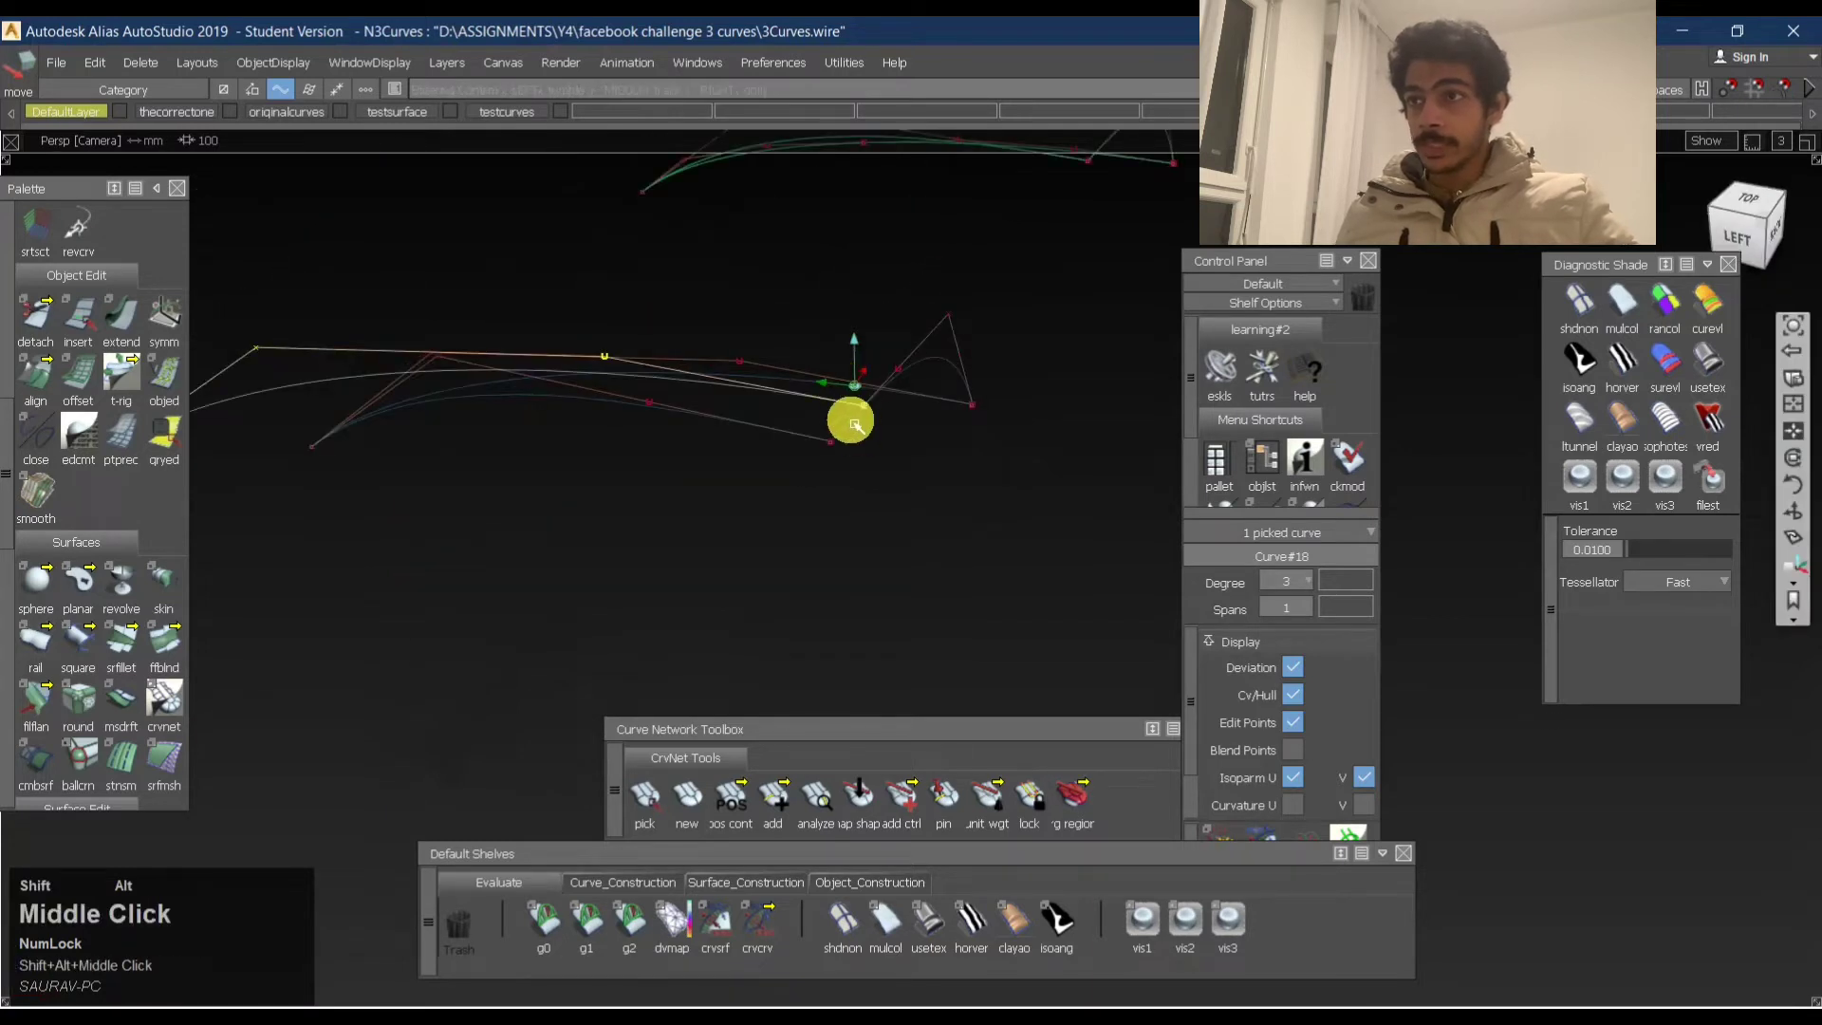
Snap the copied curve's end further along the short straight edge, closer to the corner, and view it from the top.
right_click_drag(856, 425, 977, 384, "alt+shift")
left_click_drag(455, 399, 664, 344, "alt+shift")
middle_click_drag(826, 339, 818, 445, "alt+shift")
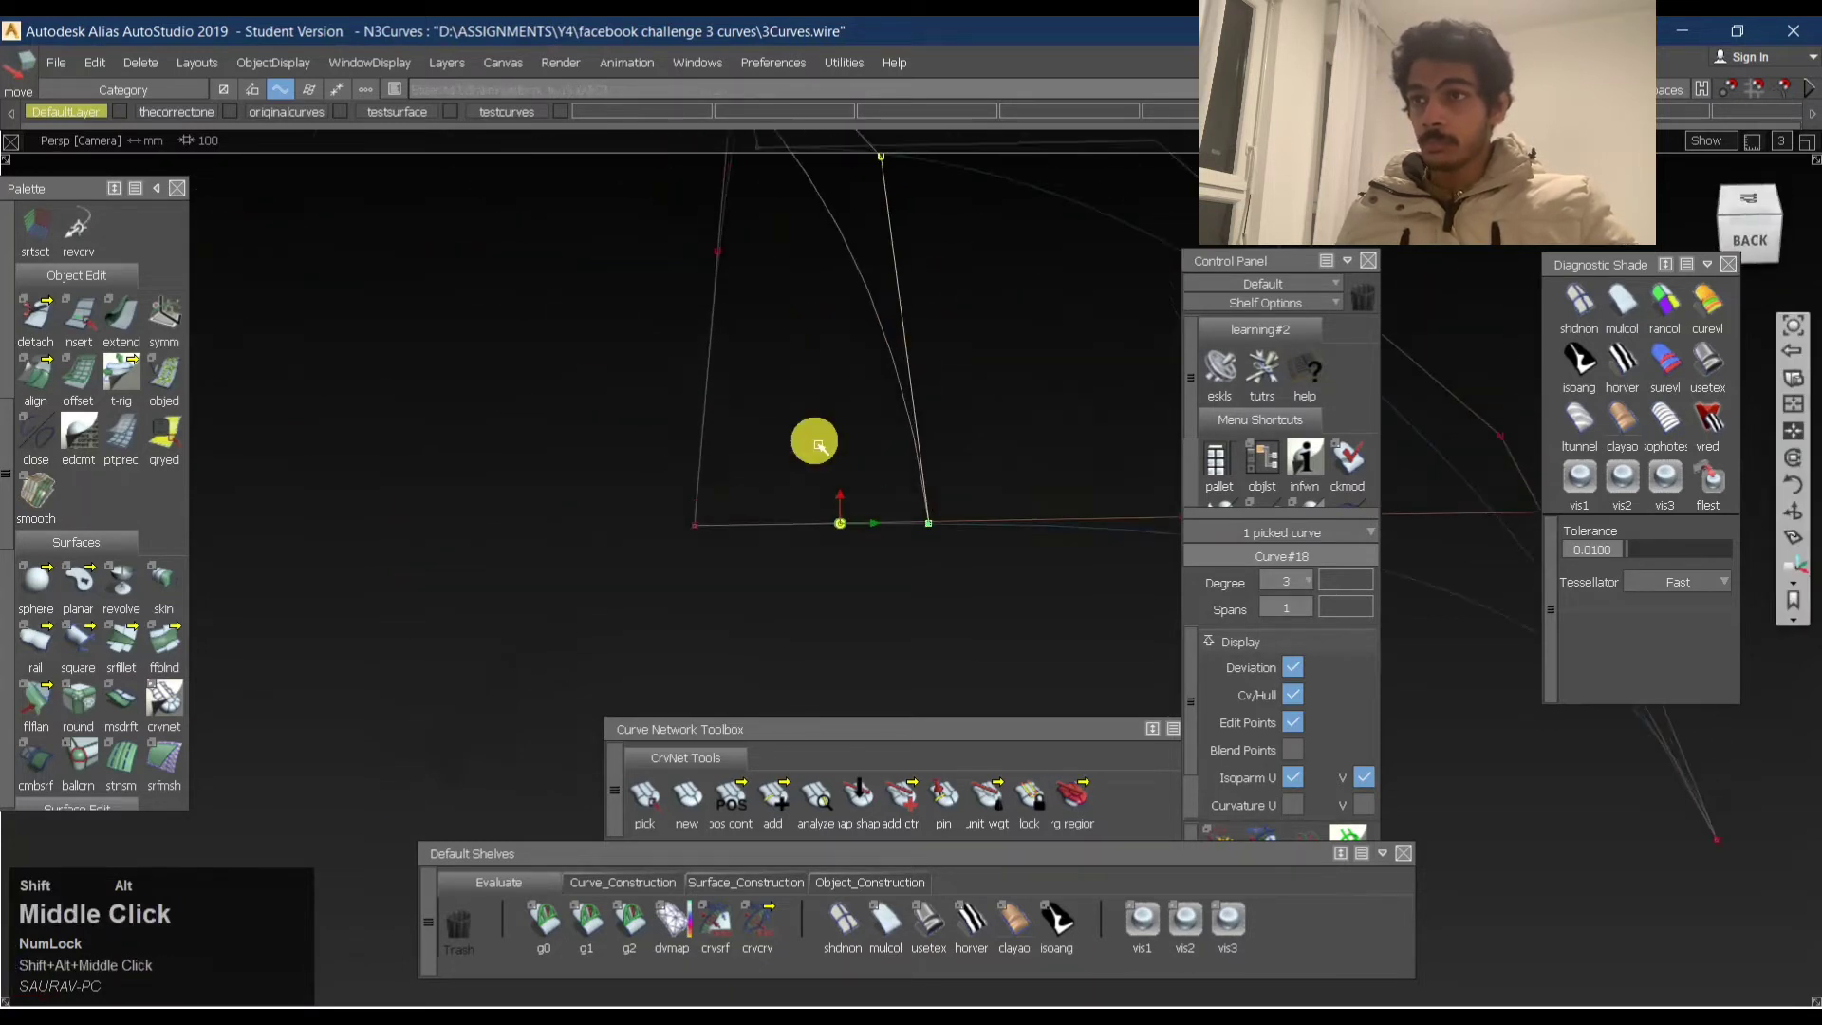
left_click_drag(838, 528, 871, 526, "ctrl+alt")
right_click(1006, 395, "ctrl+alt+shift")
left_click(1743, 218, "alt+shift")
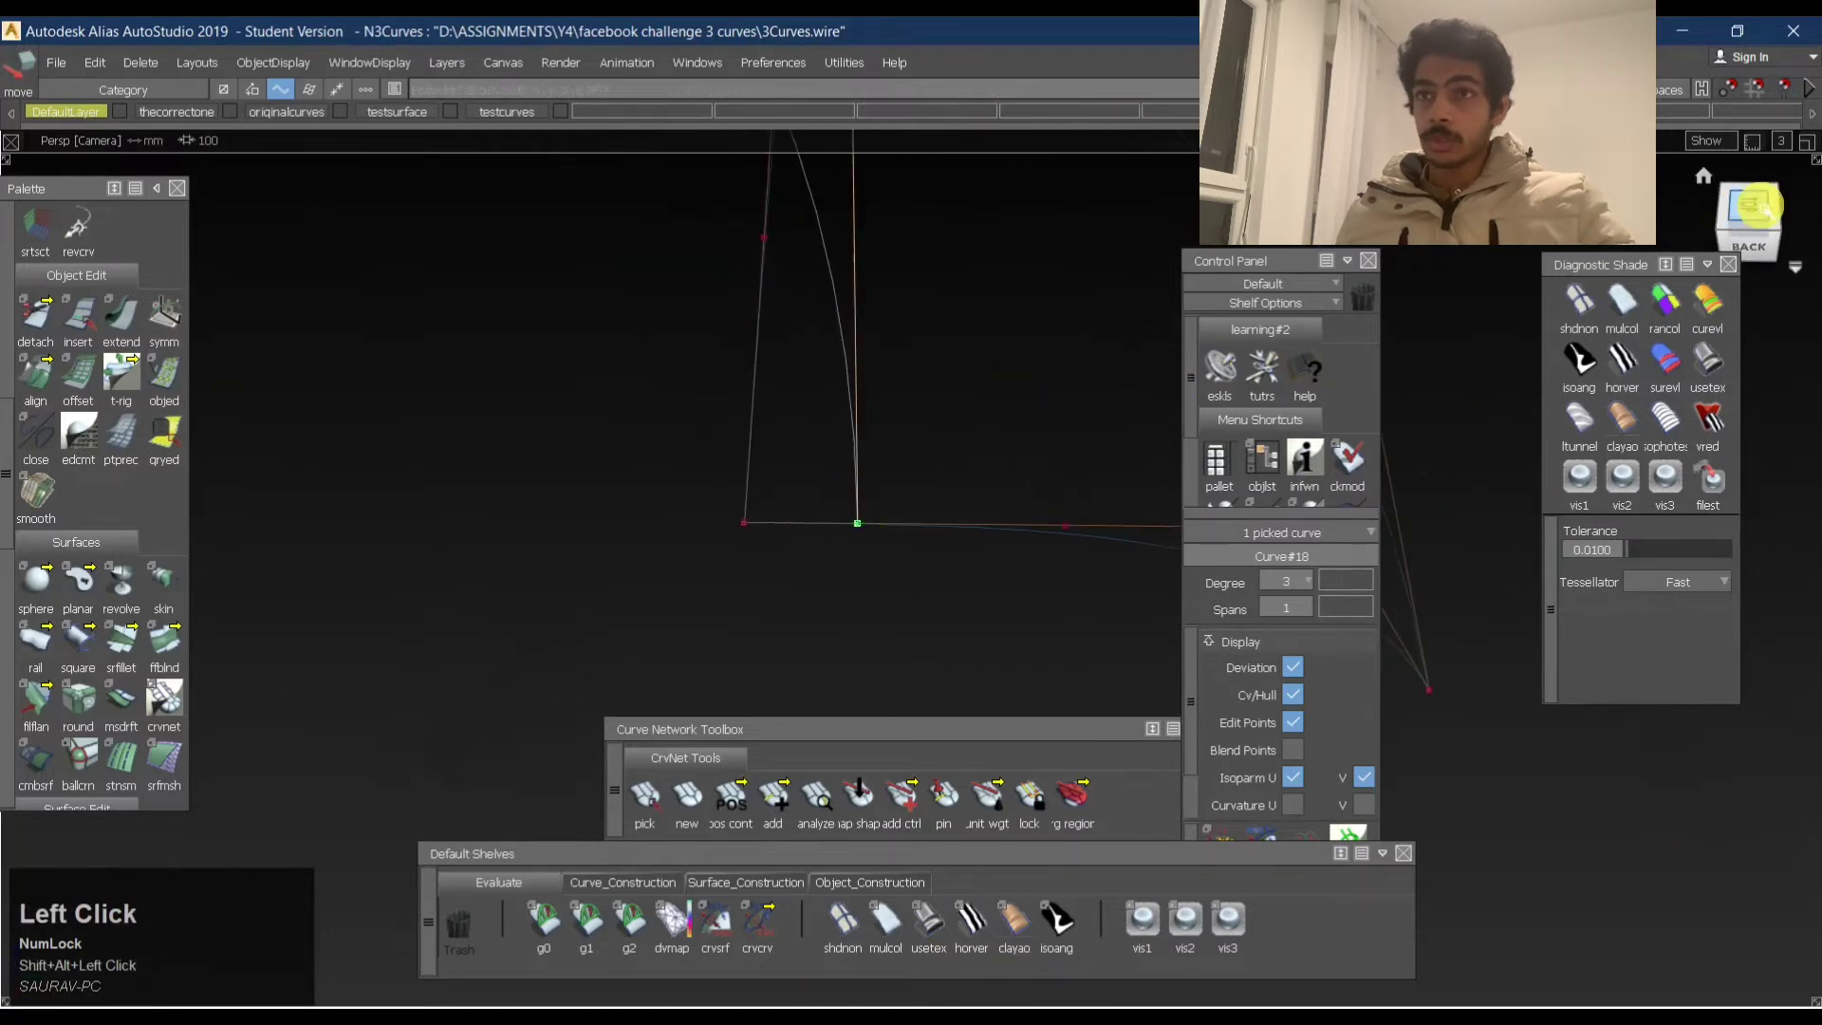
left_click(1761, 207)
middle_click_drag(911, 351, 842, 632, "alt+shift")
right_click_drag(842, 632, 884, 502, "alt+shift")
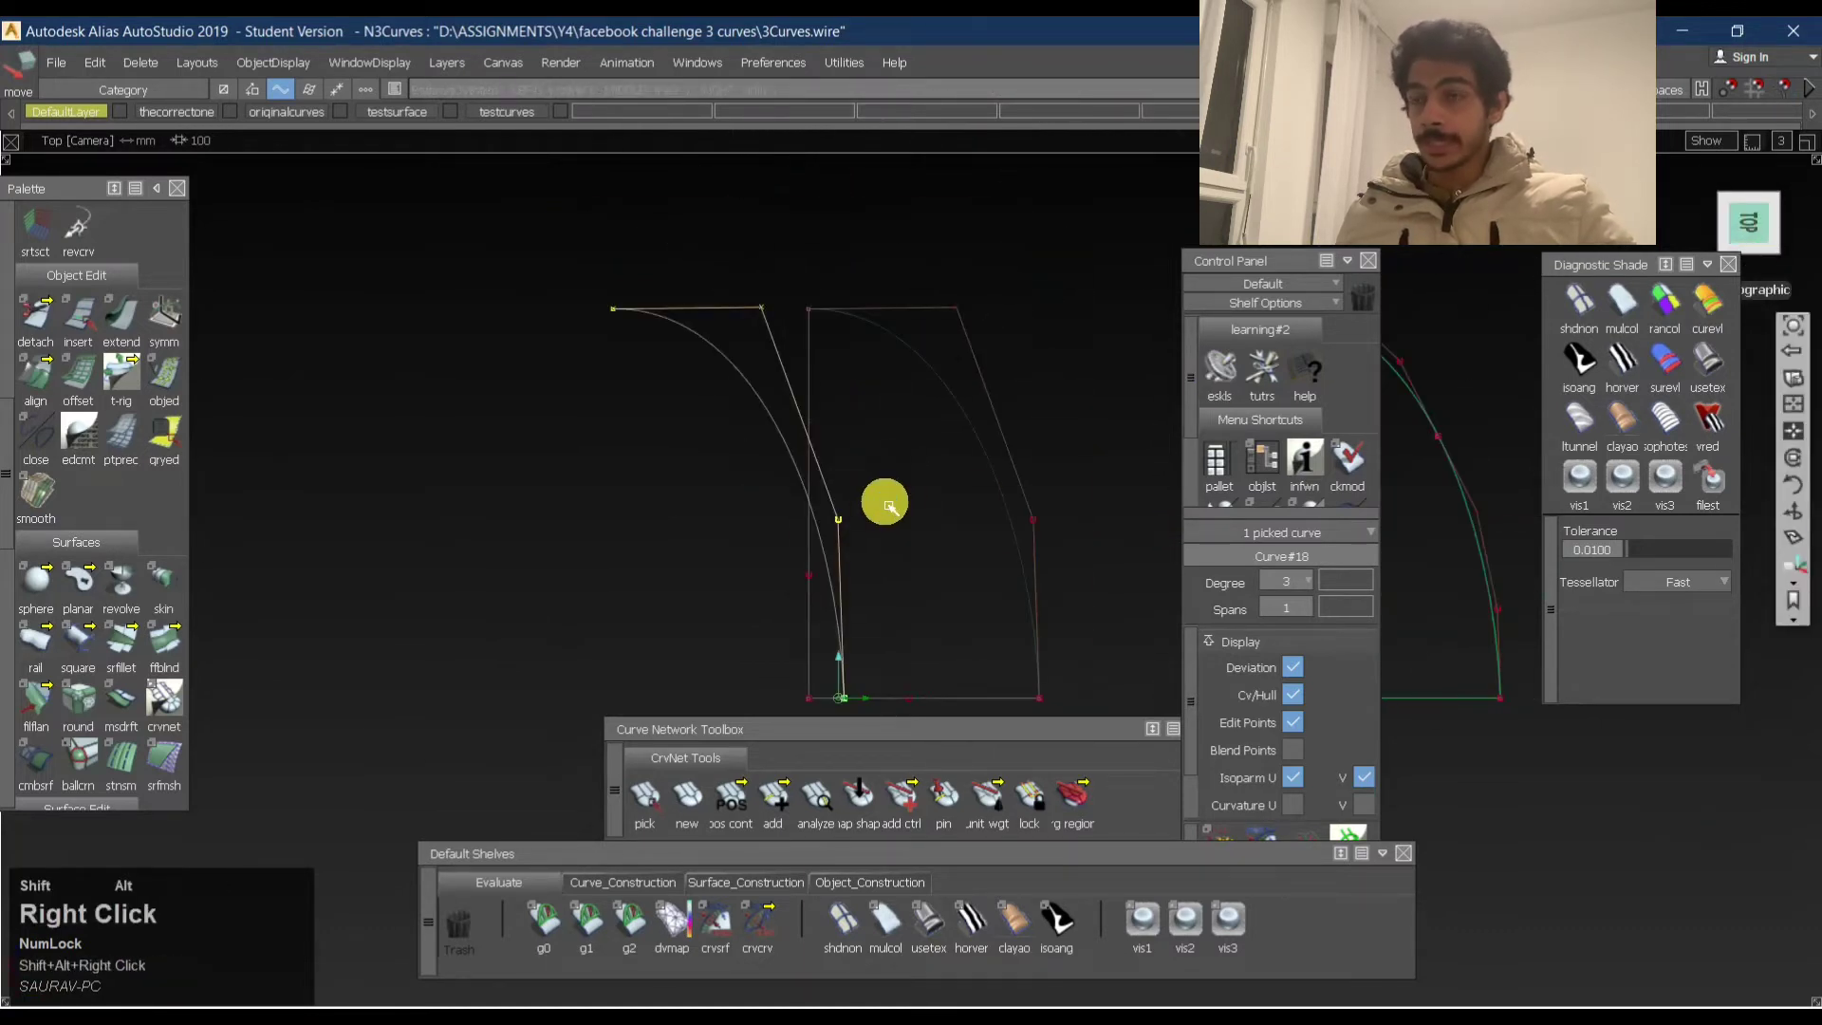
middle_click_drag(885, 505, 870, 358, "alt+shift")
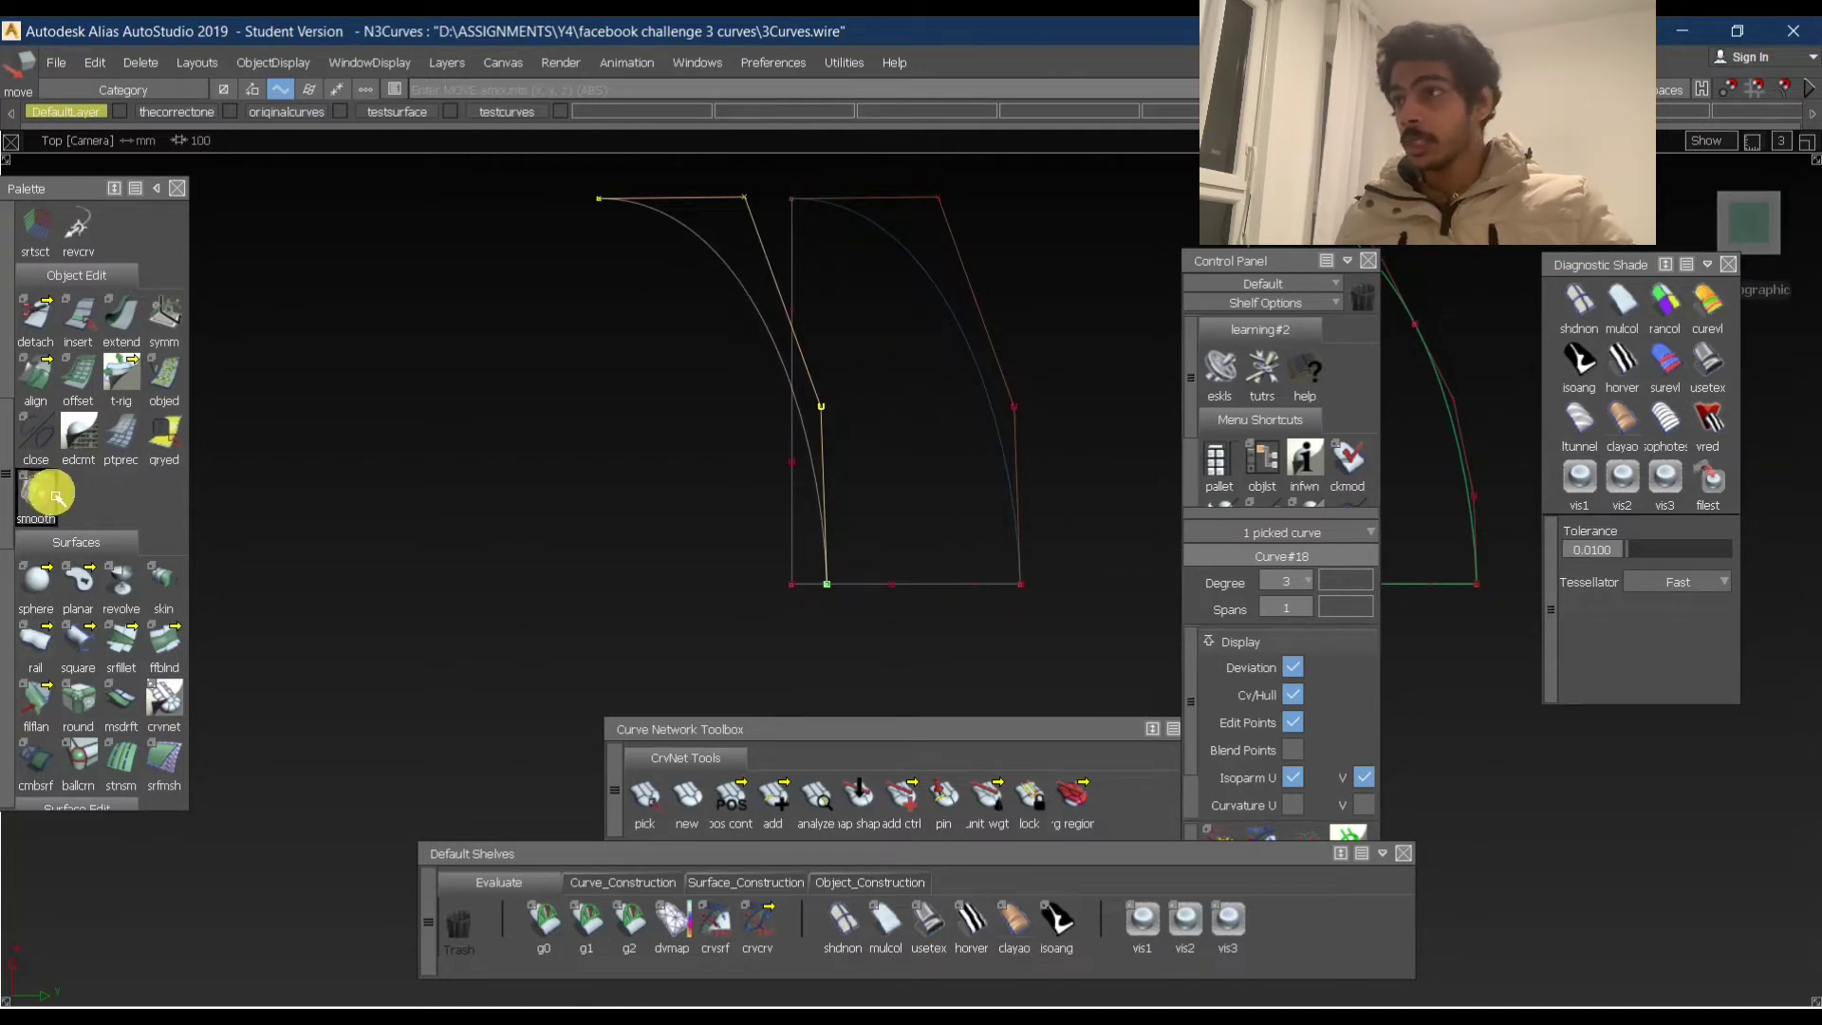
Transform the copied curve with Rotate & Scale, snapping its free end onto the long straight edge near the corner.
scroll(57, 497, "up", 5)
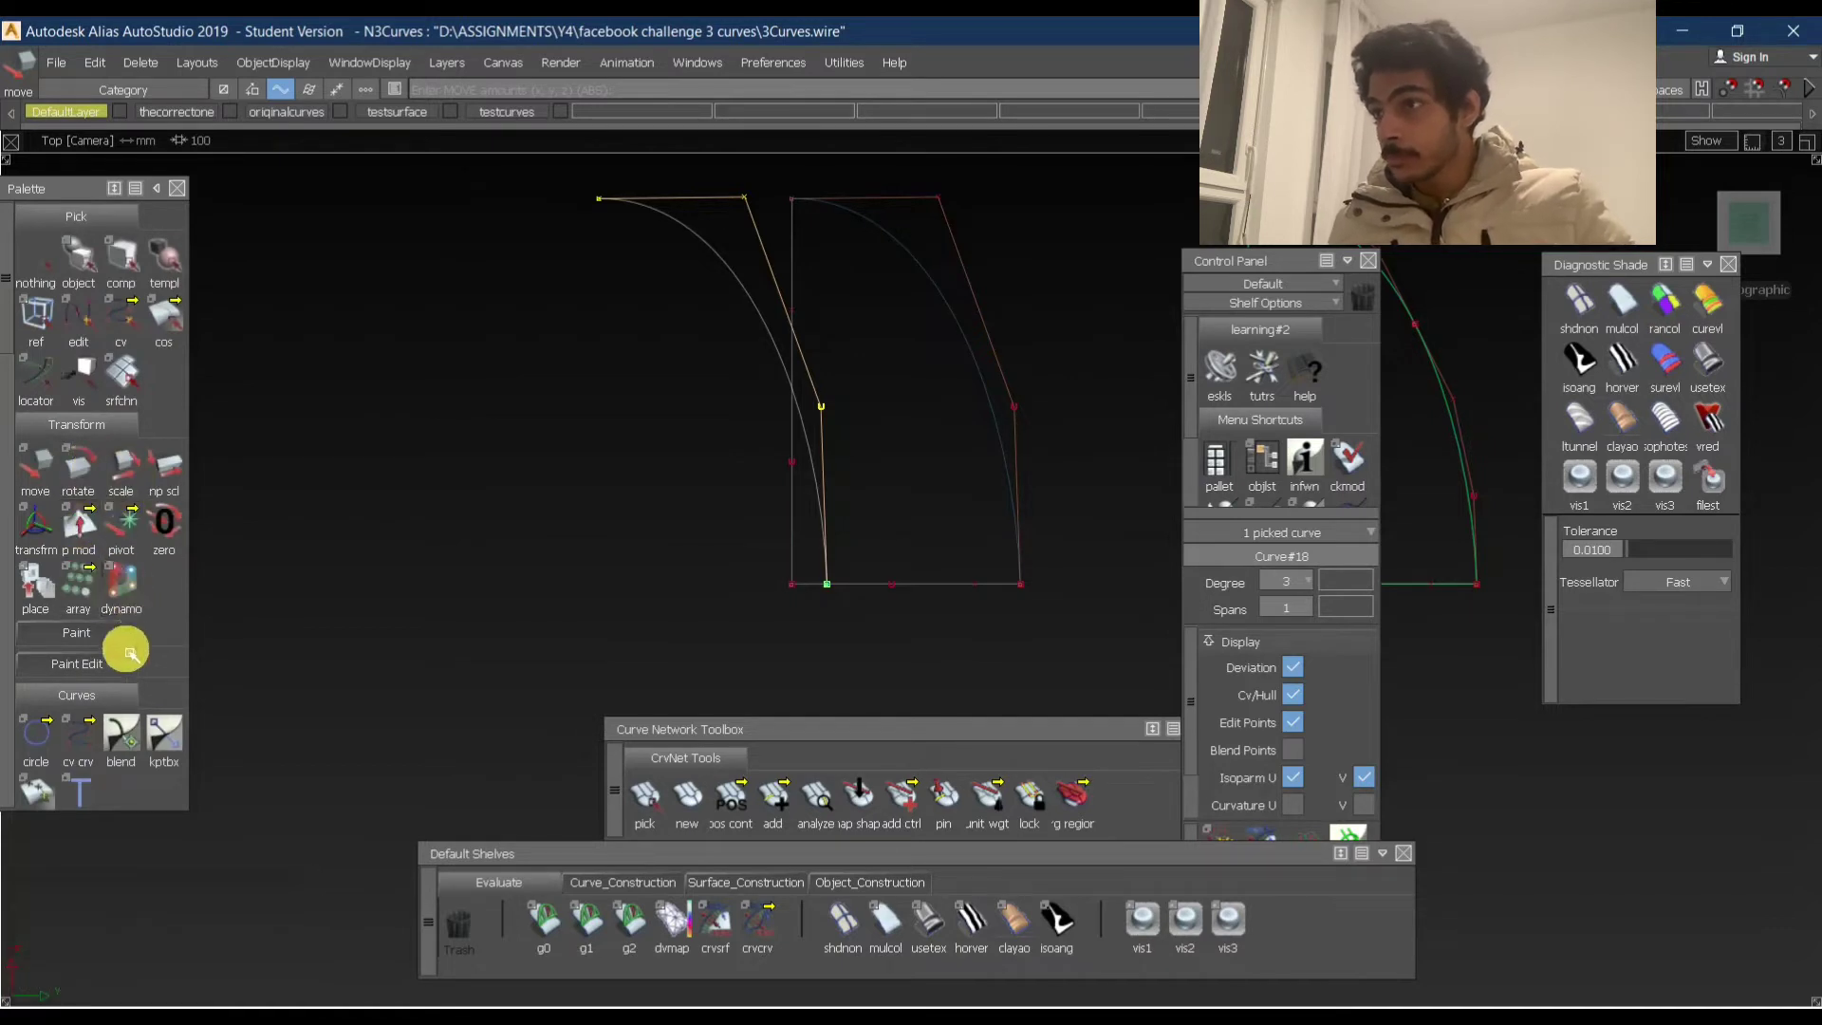
scroll(90, 579, "down", 3)
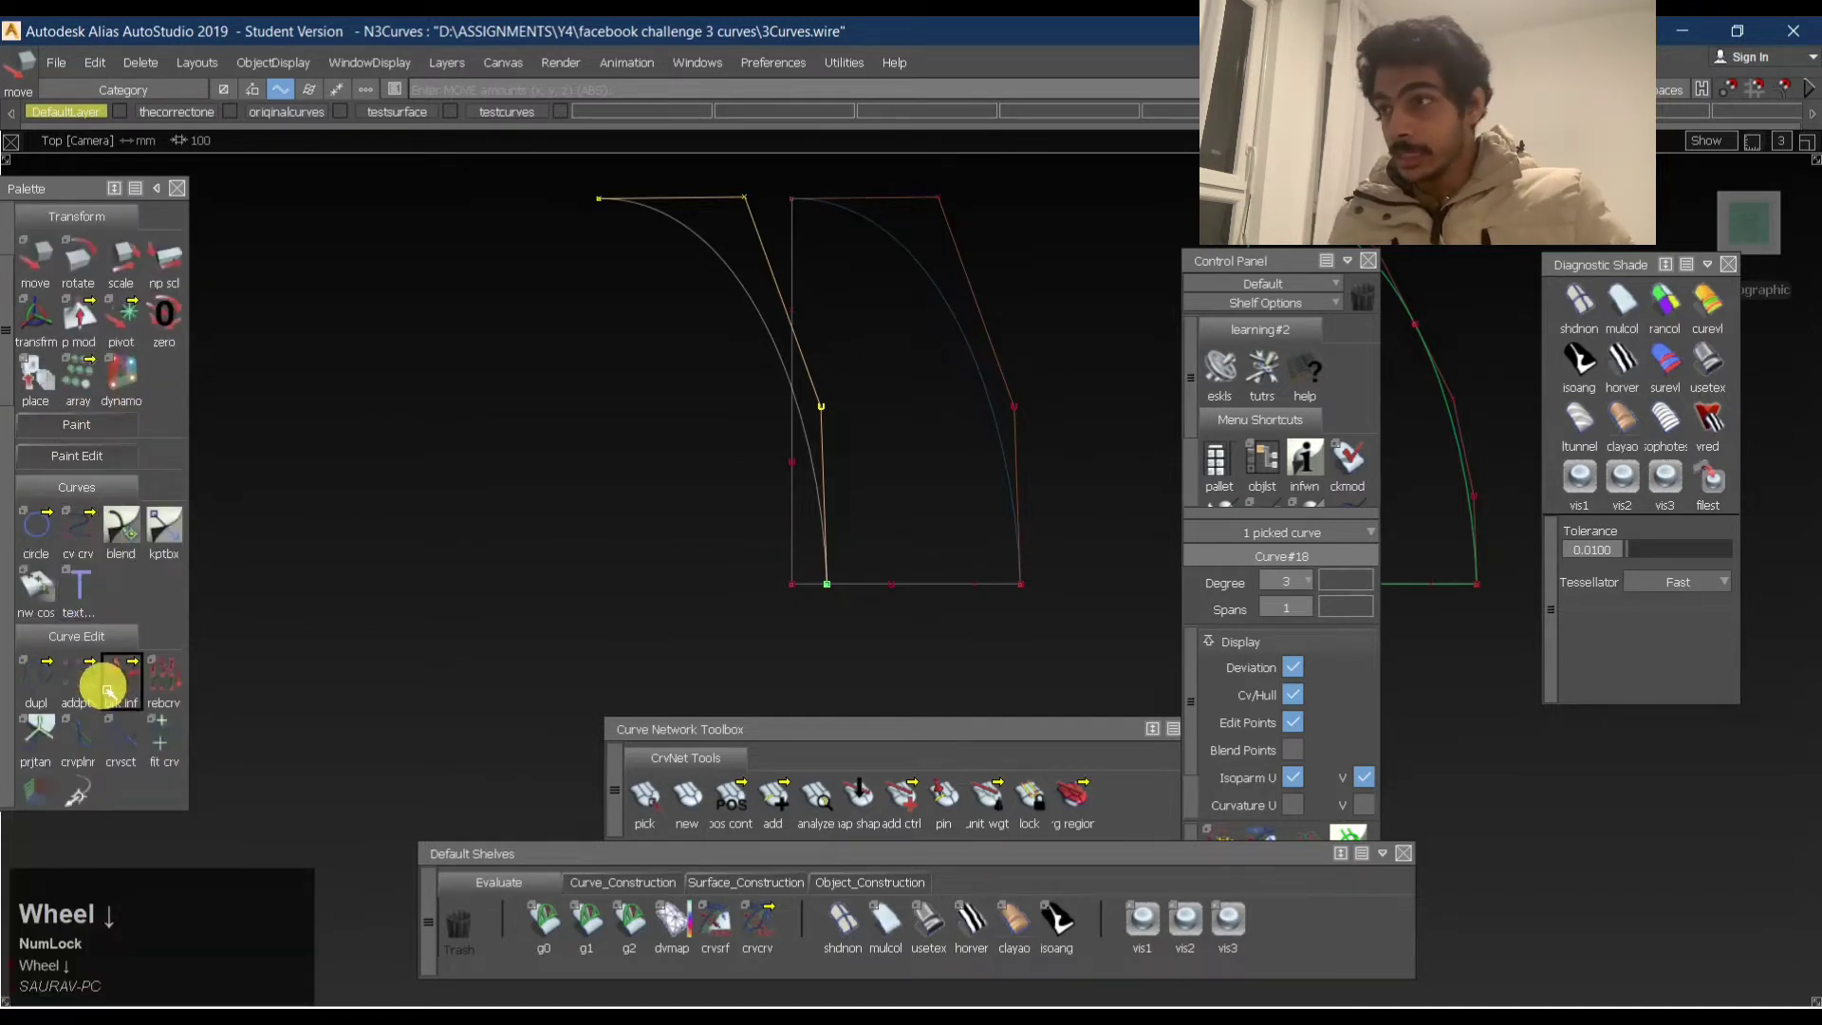
scroll(90, 662, "down", 2)
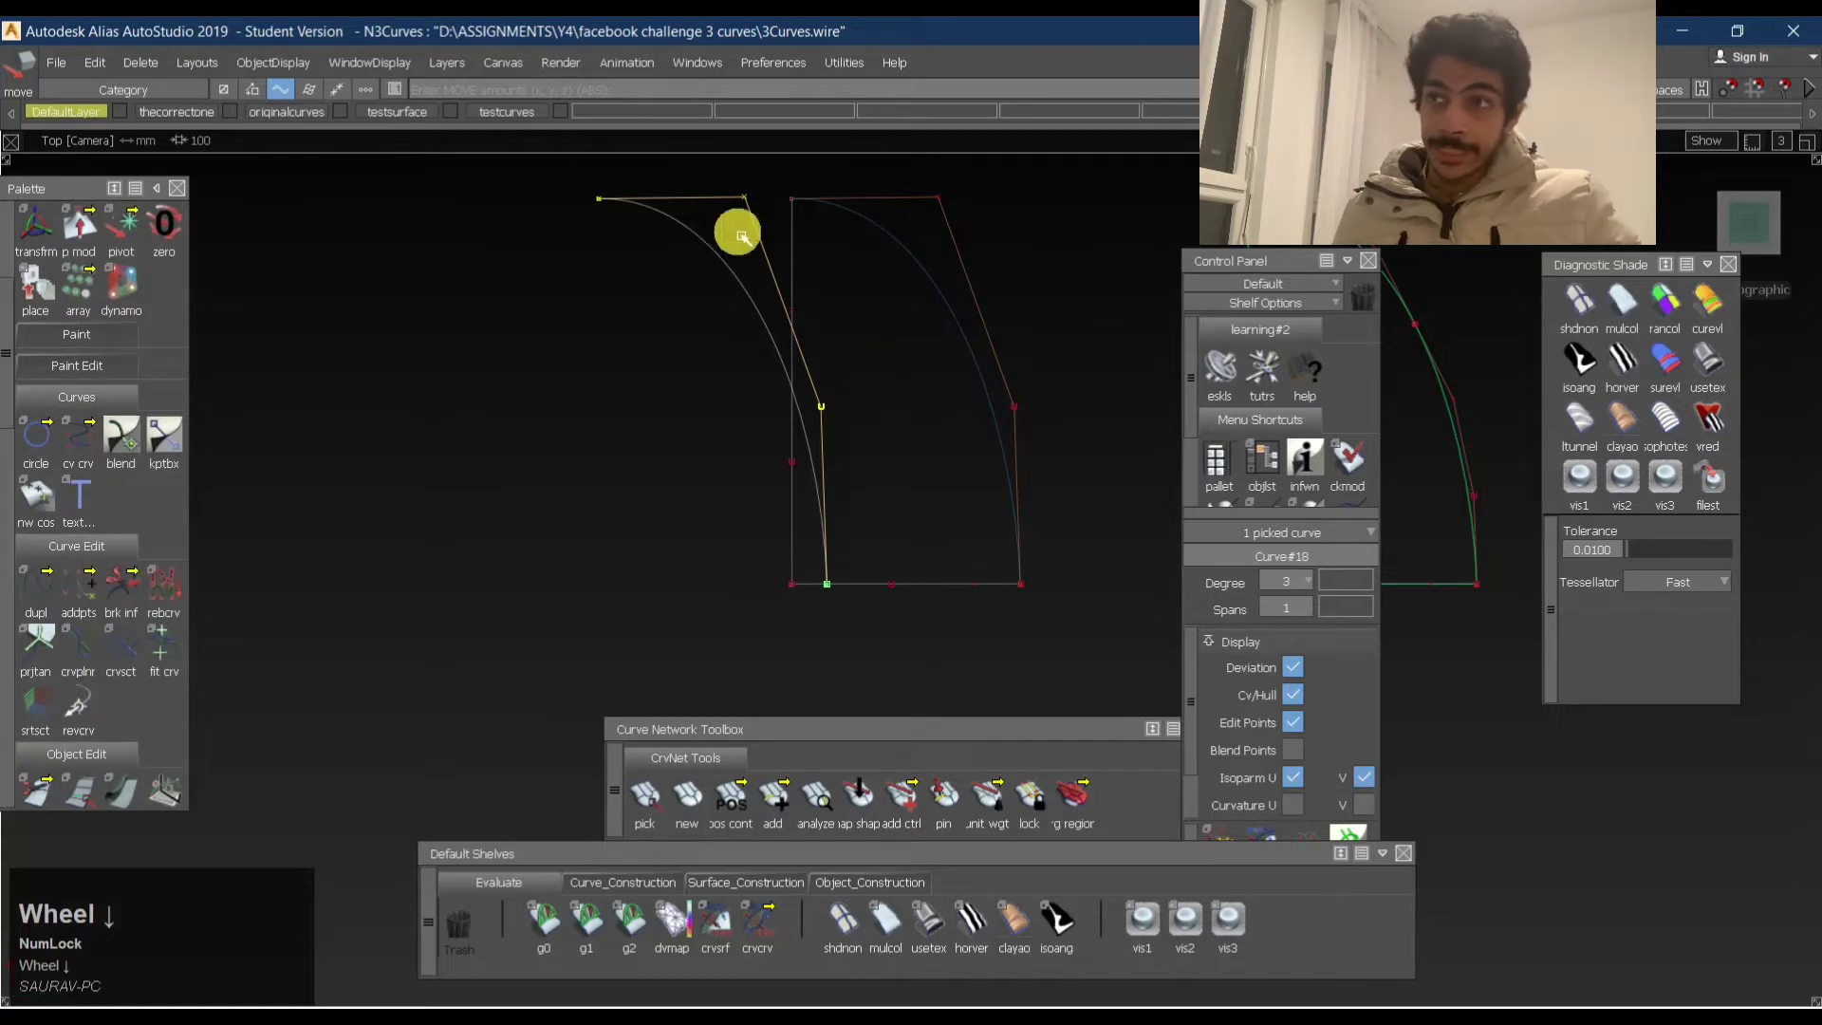
left_click(74, 593)
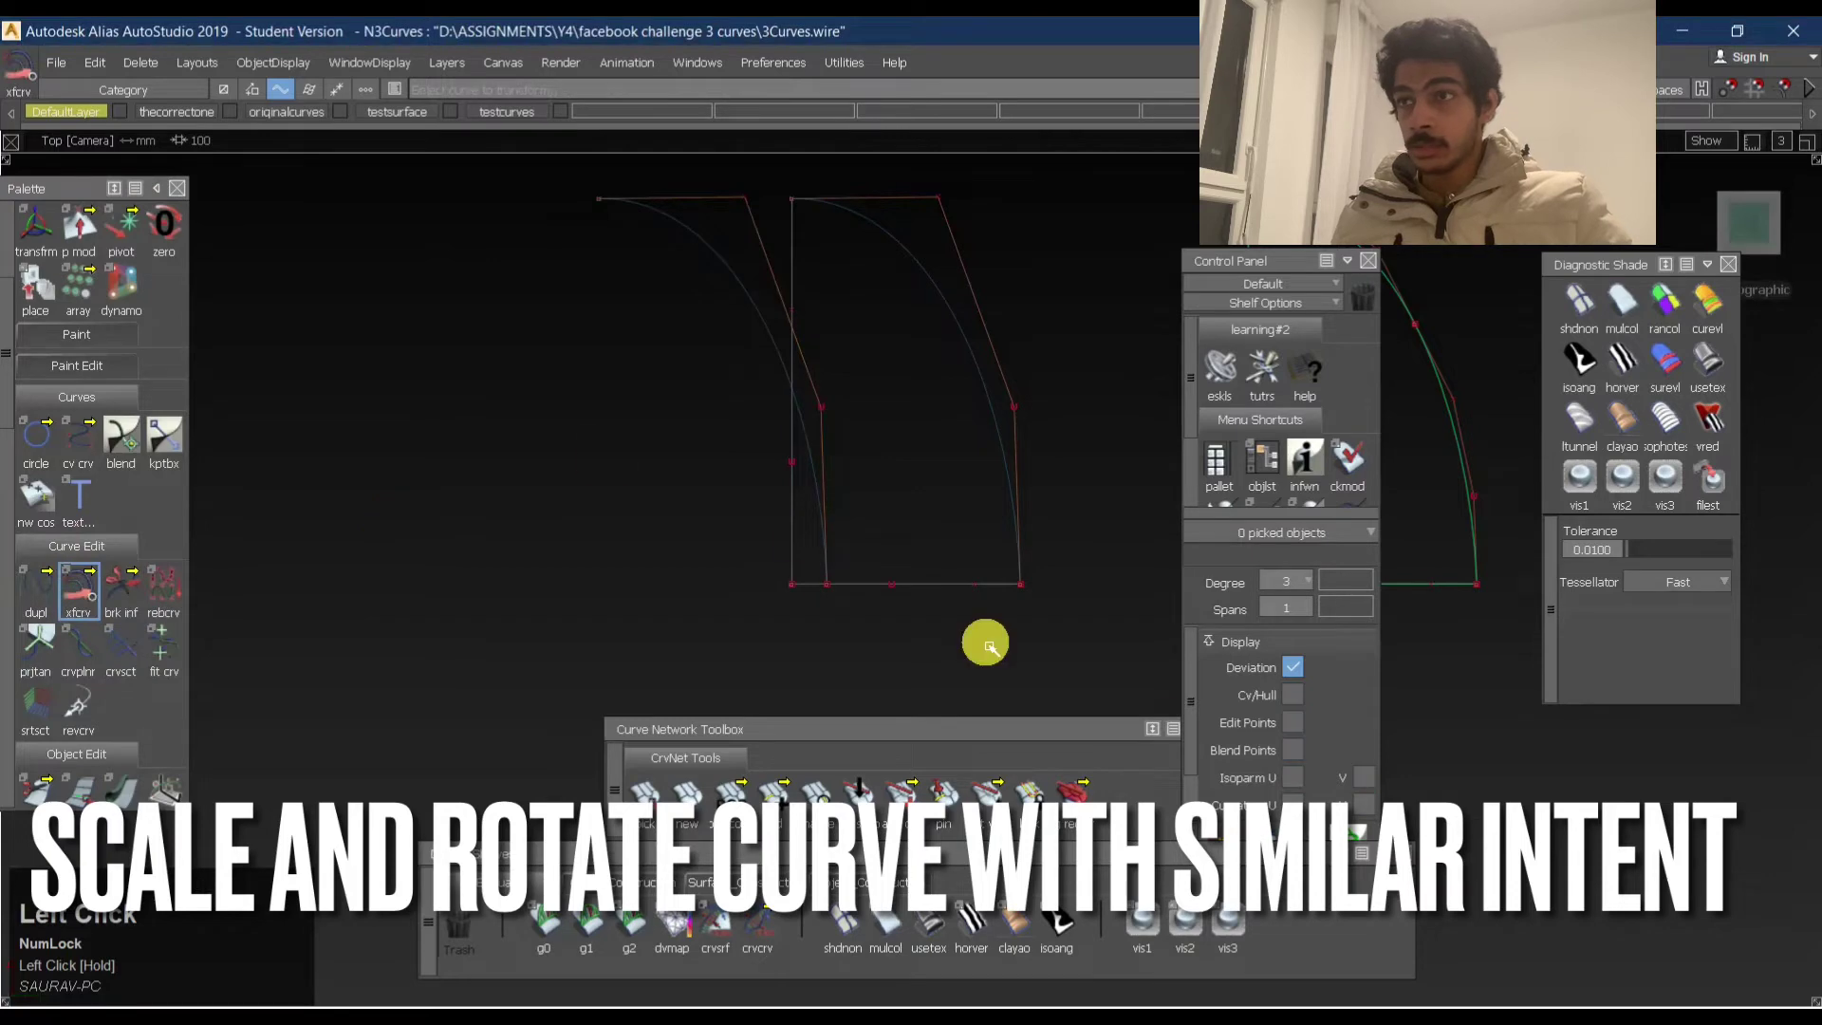
left_click(735, 277)
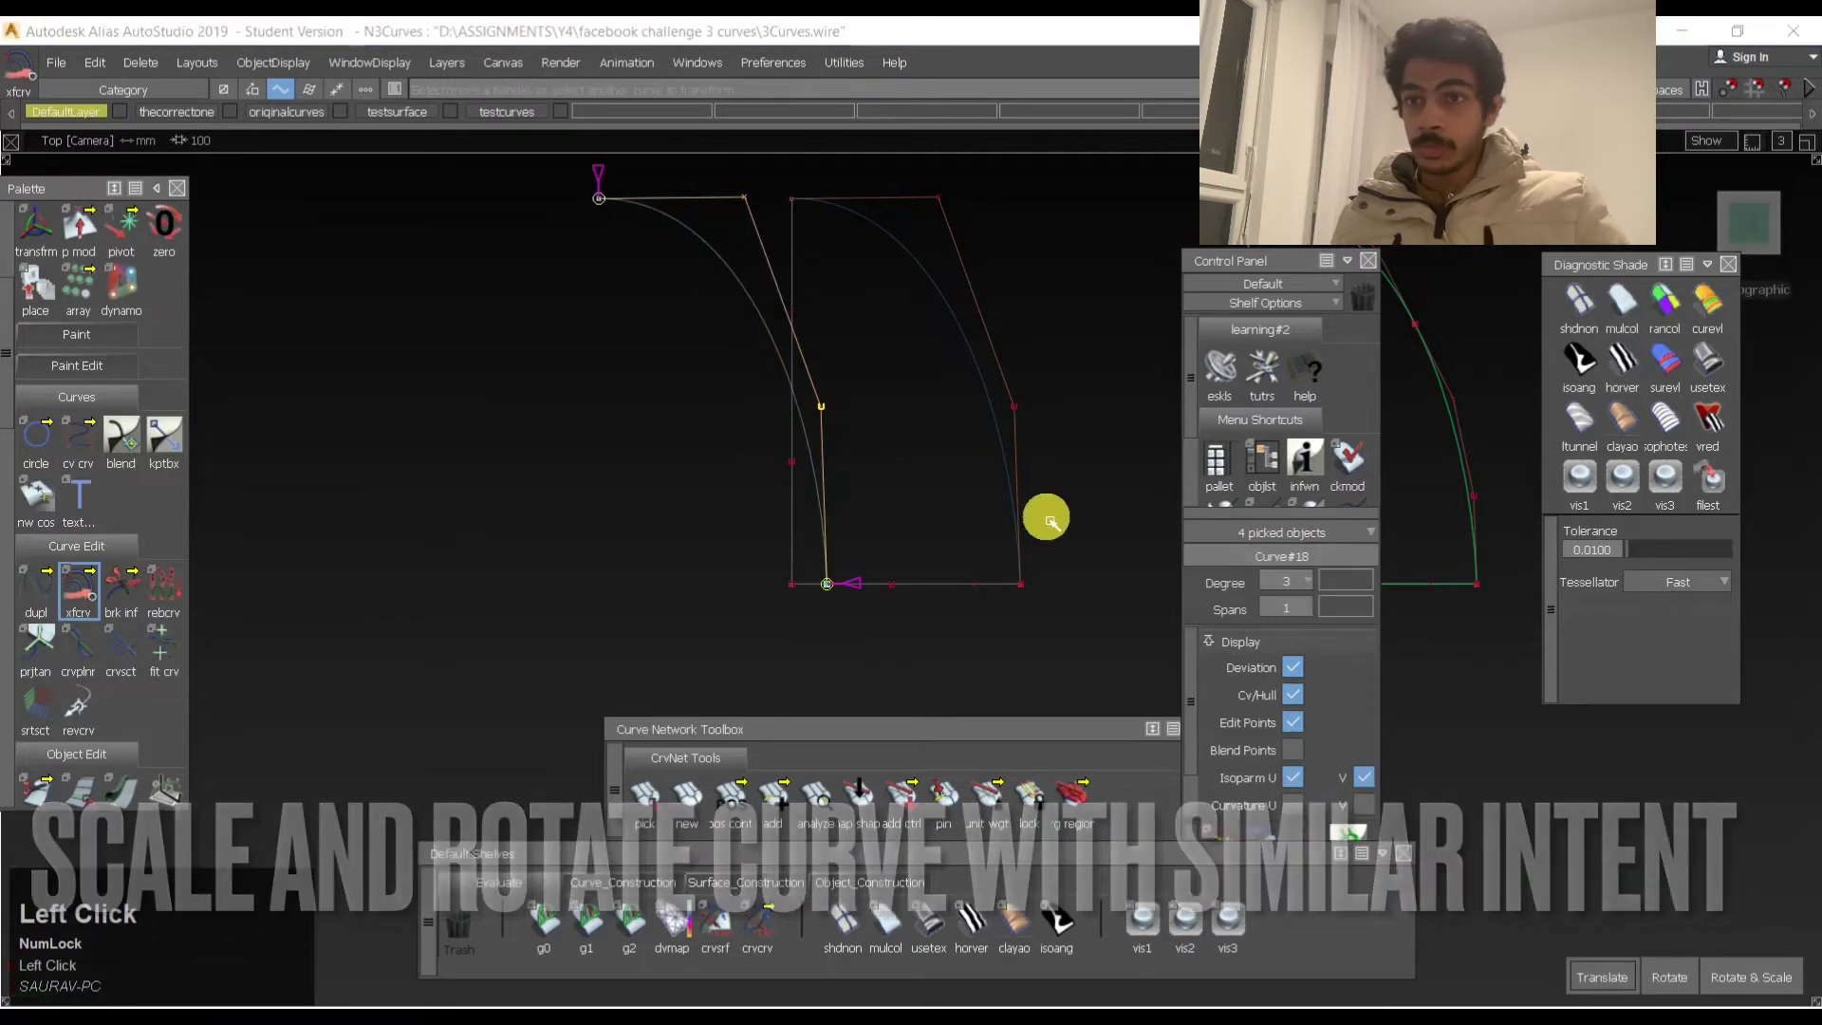
left_click(1757, 978)
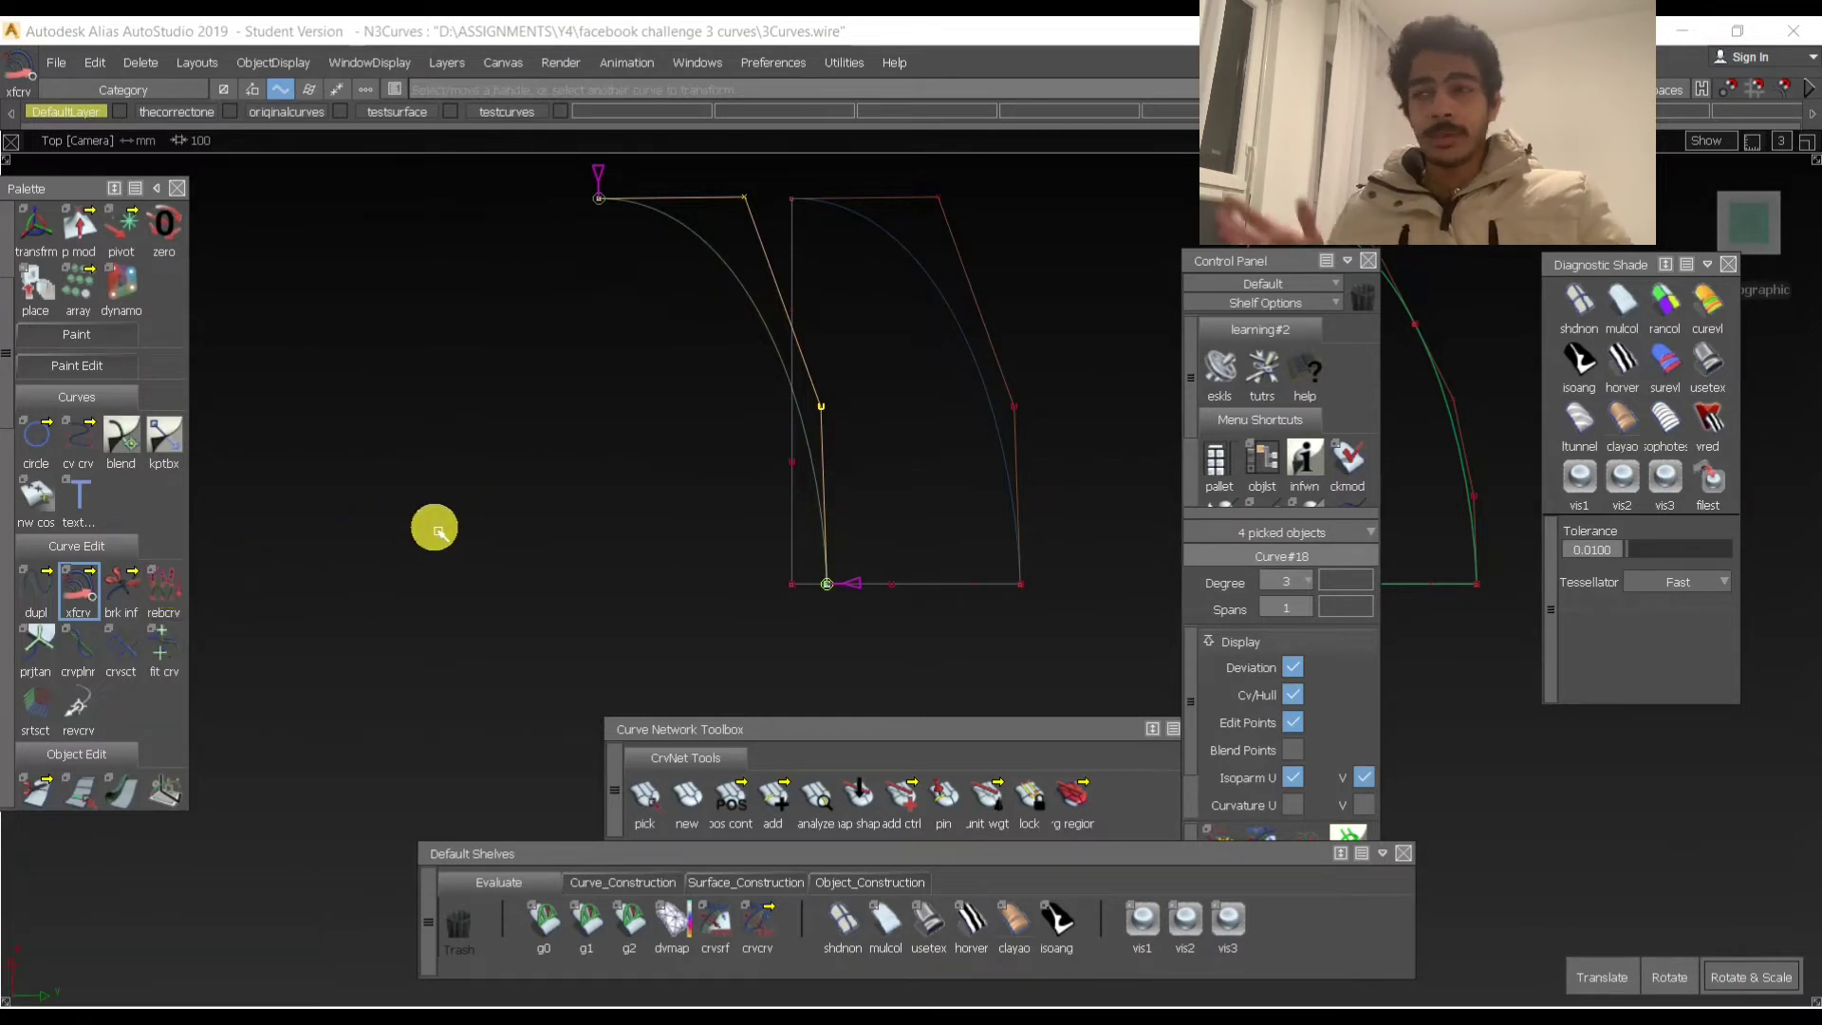
left_click(601, 200)
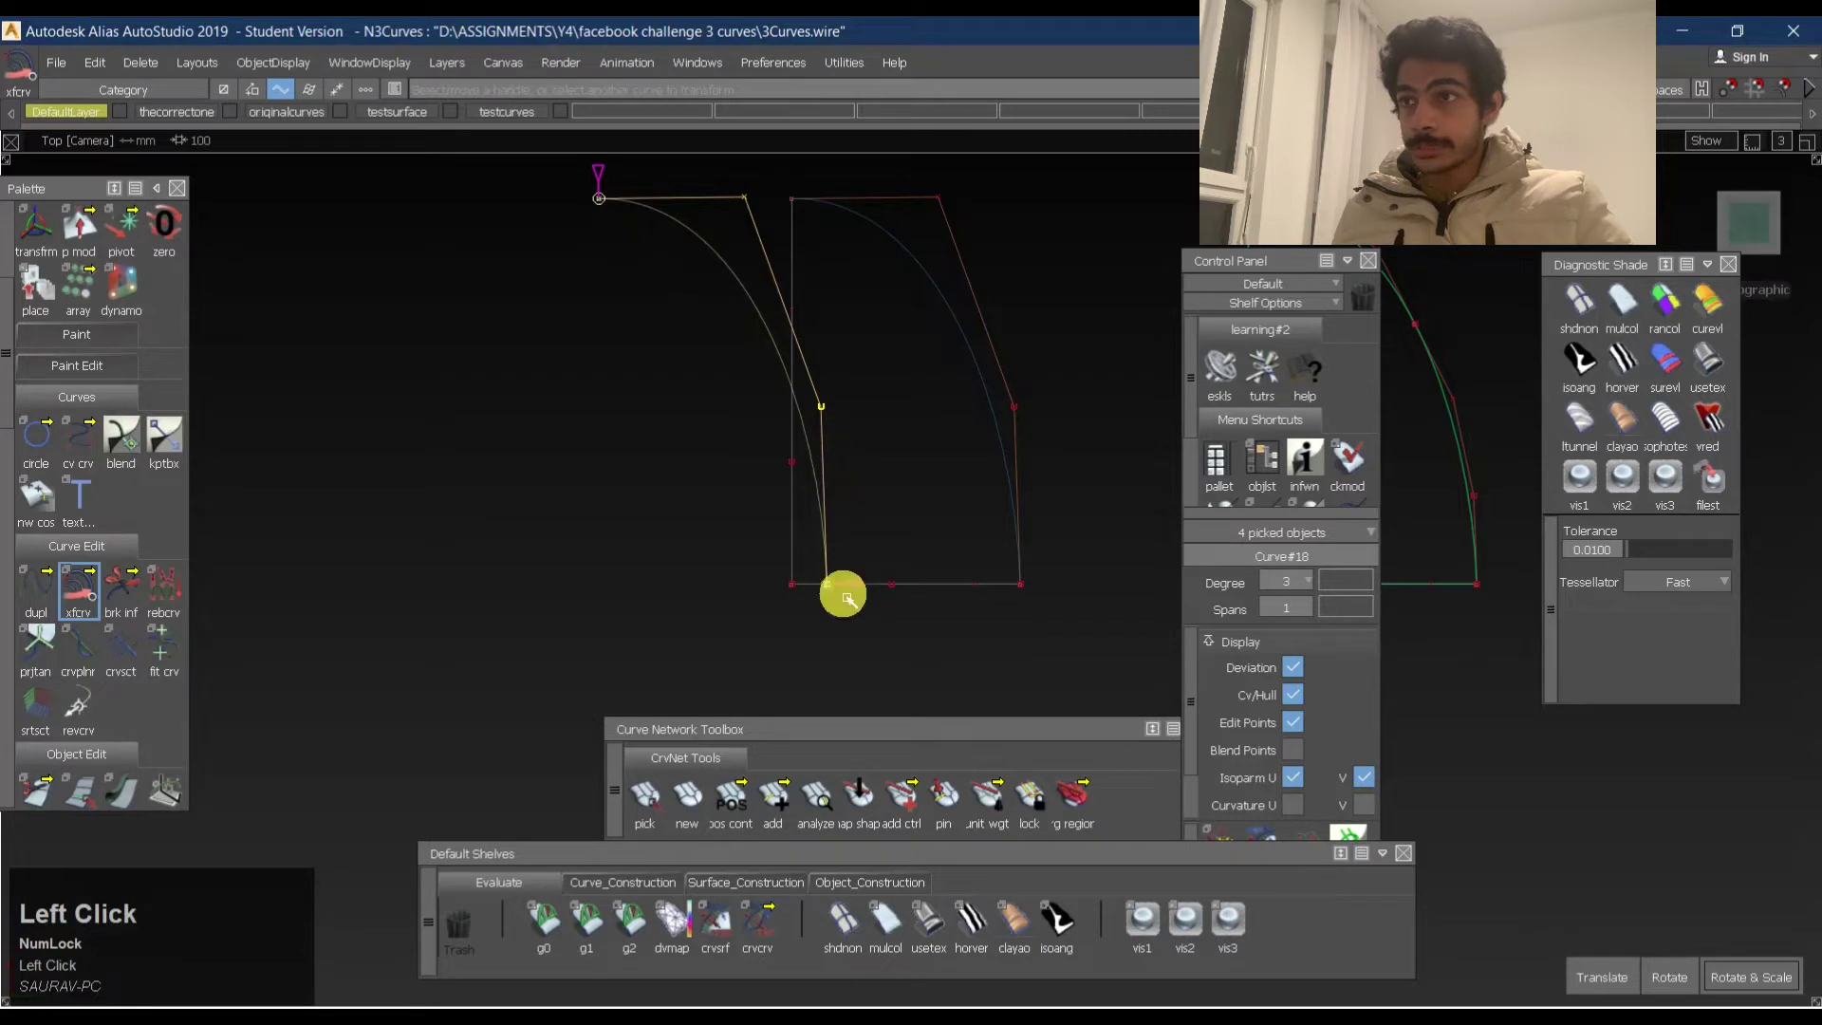
left_click(797, 444, "ctrl+alt")
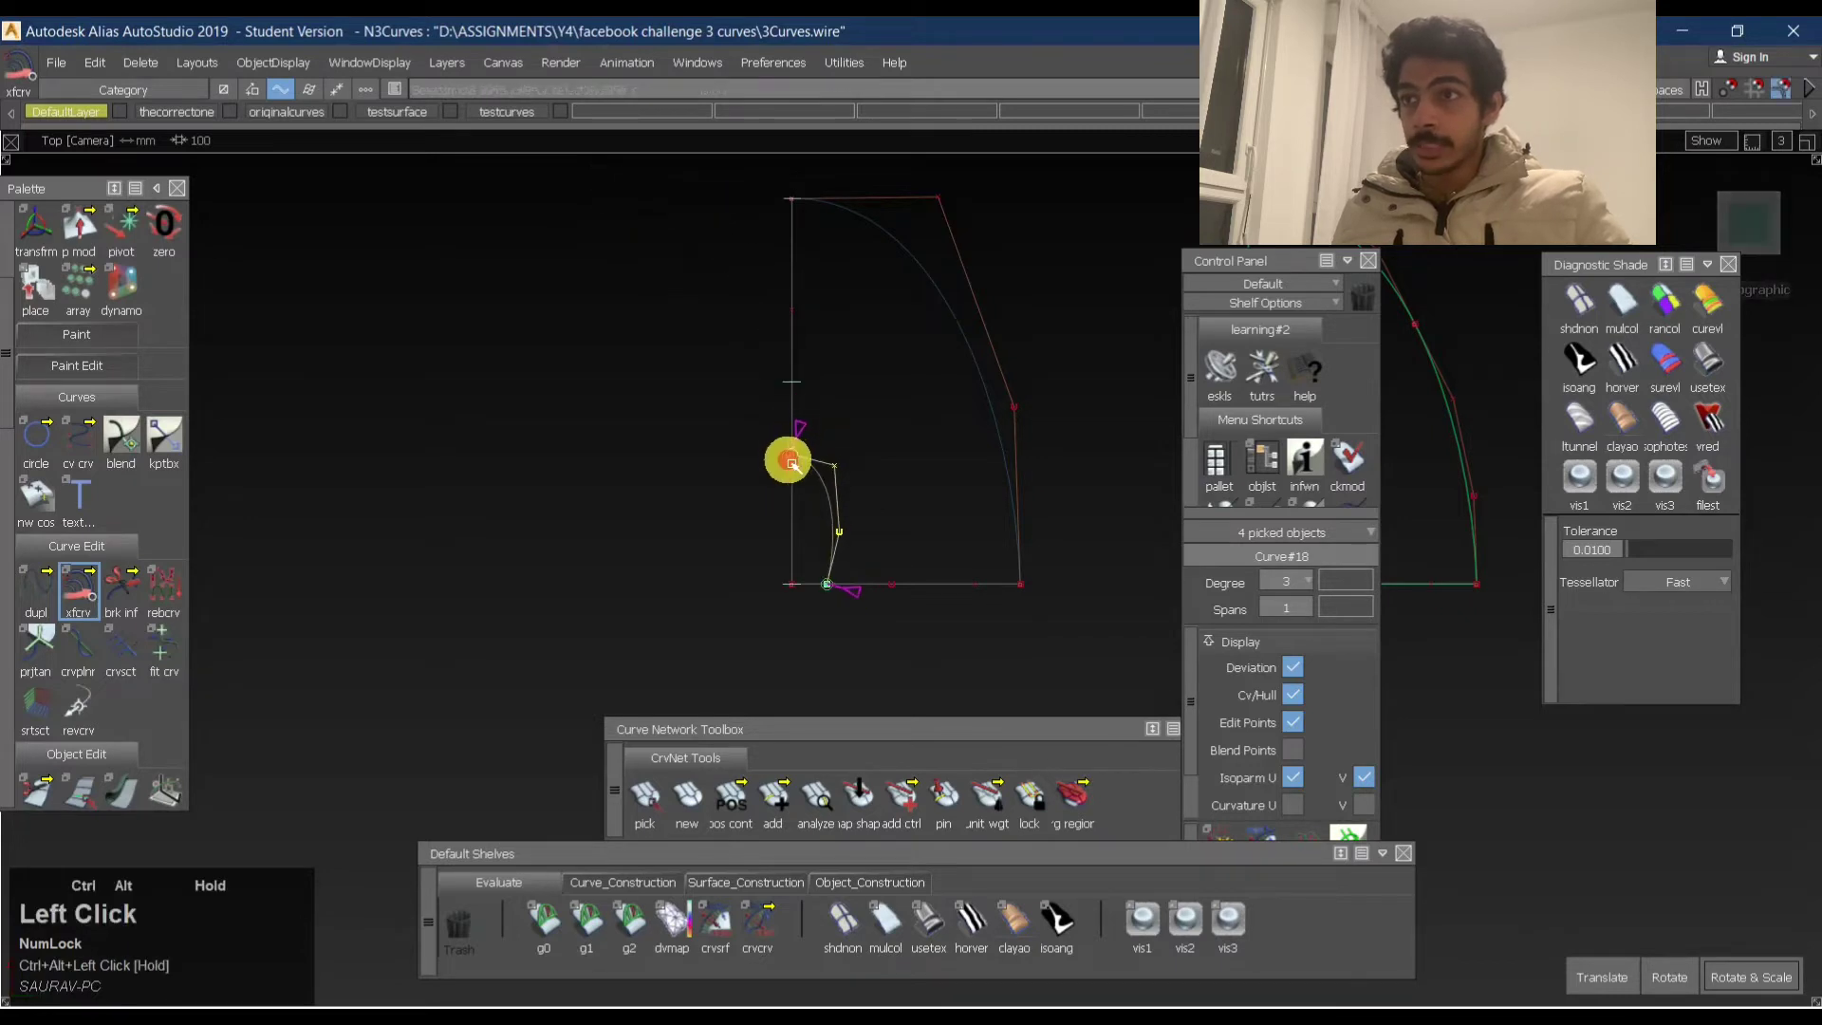
left_click_drag(769, 434, 764, 481, "ctrl+alt")
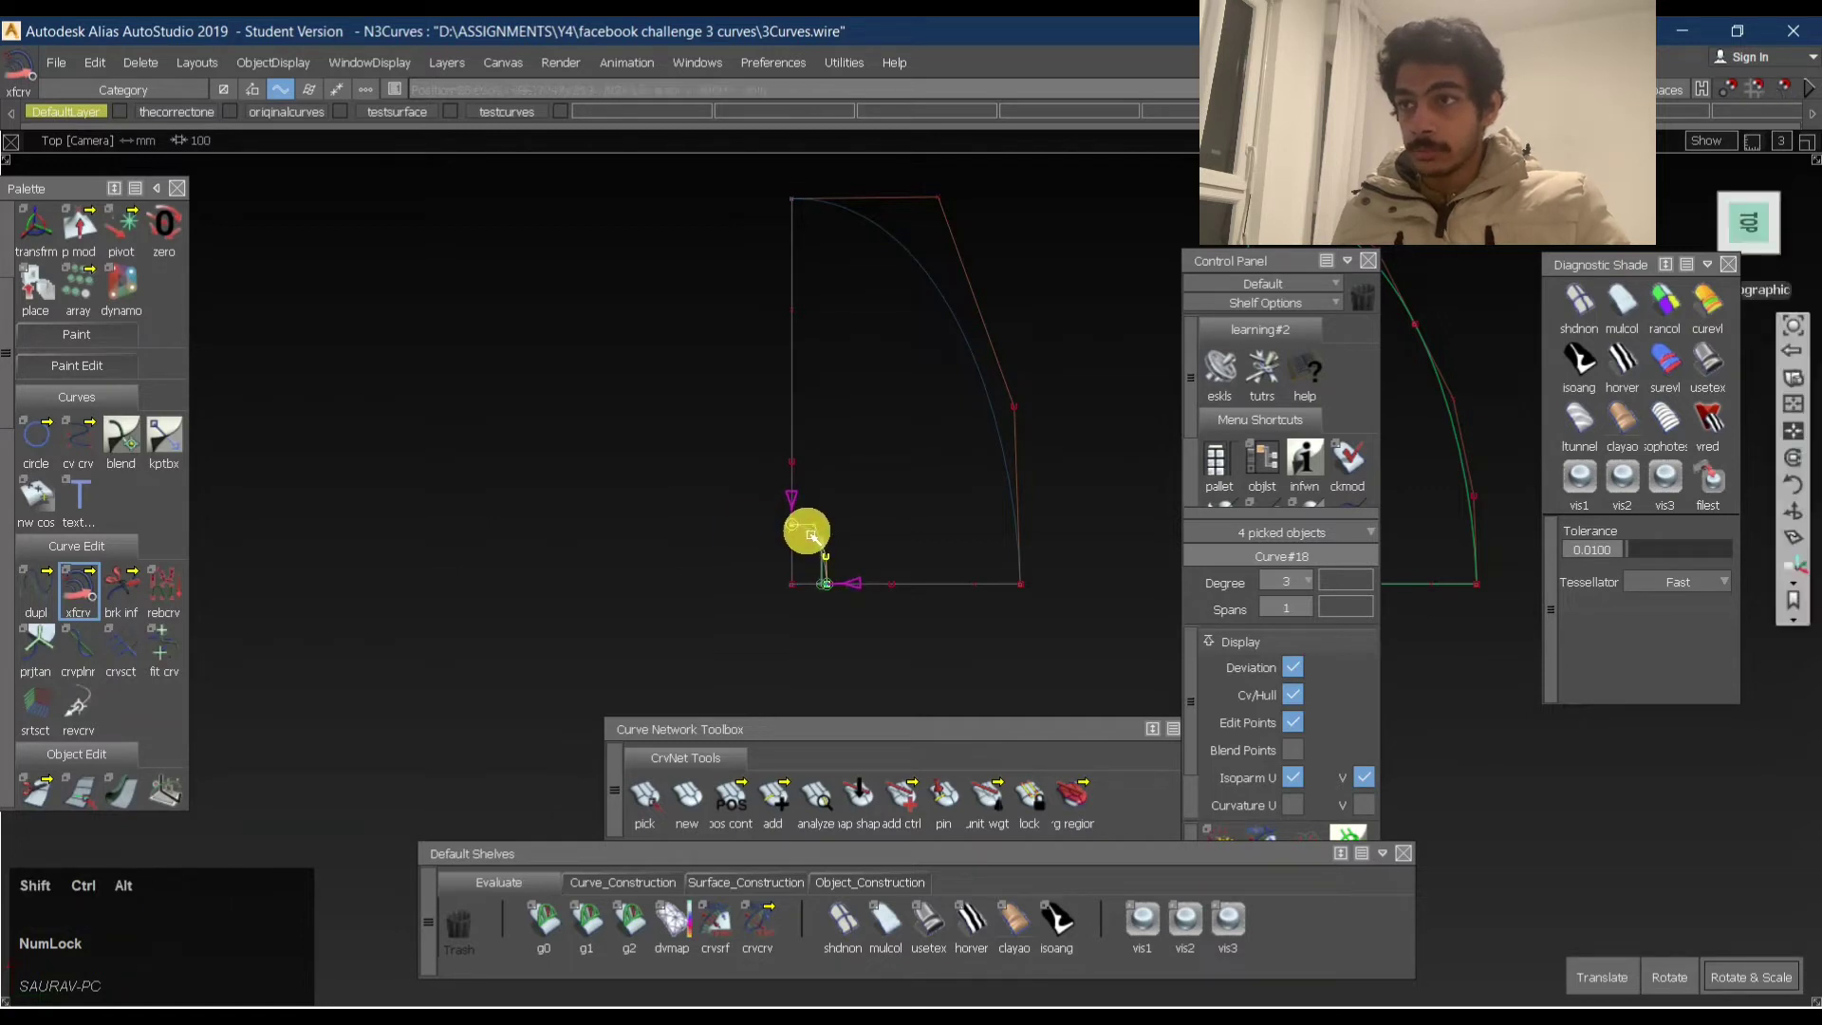
right_click_drag(806, 529, 744, 458, "alt+shift")
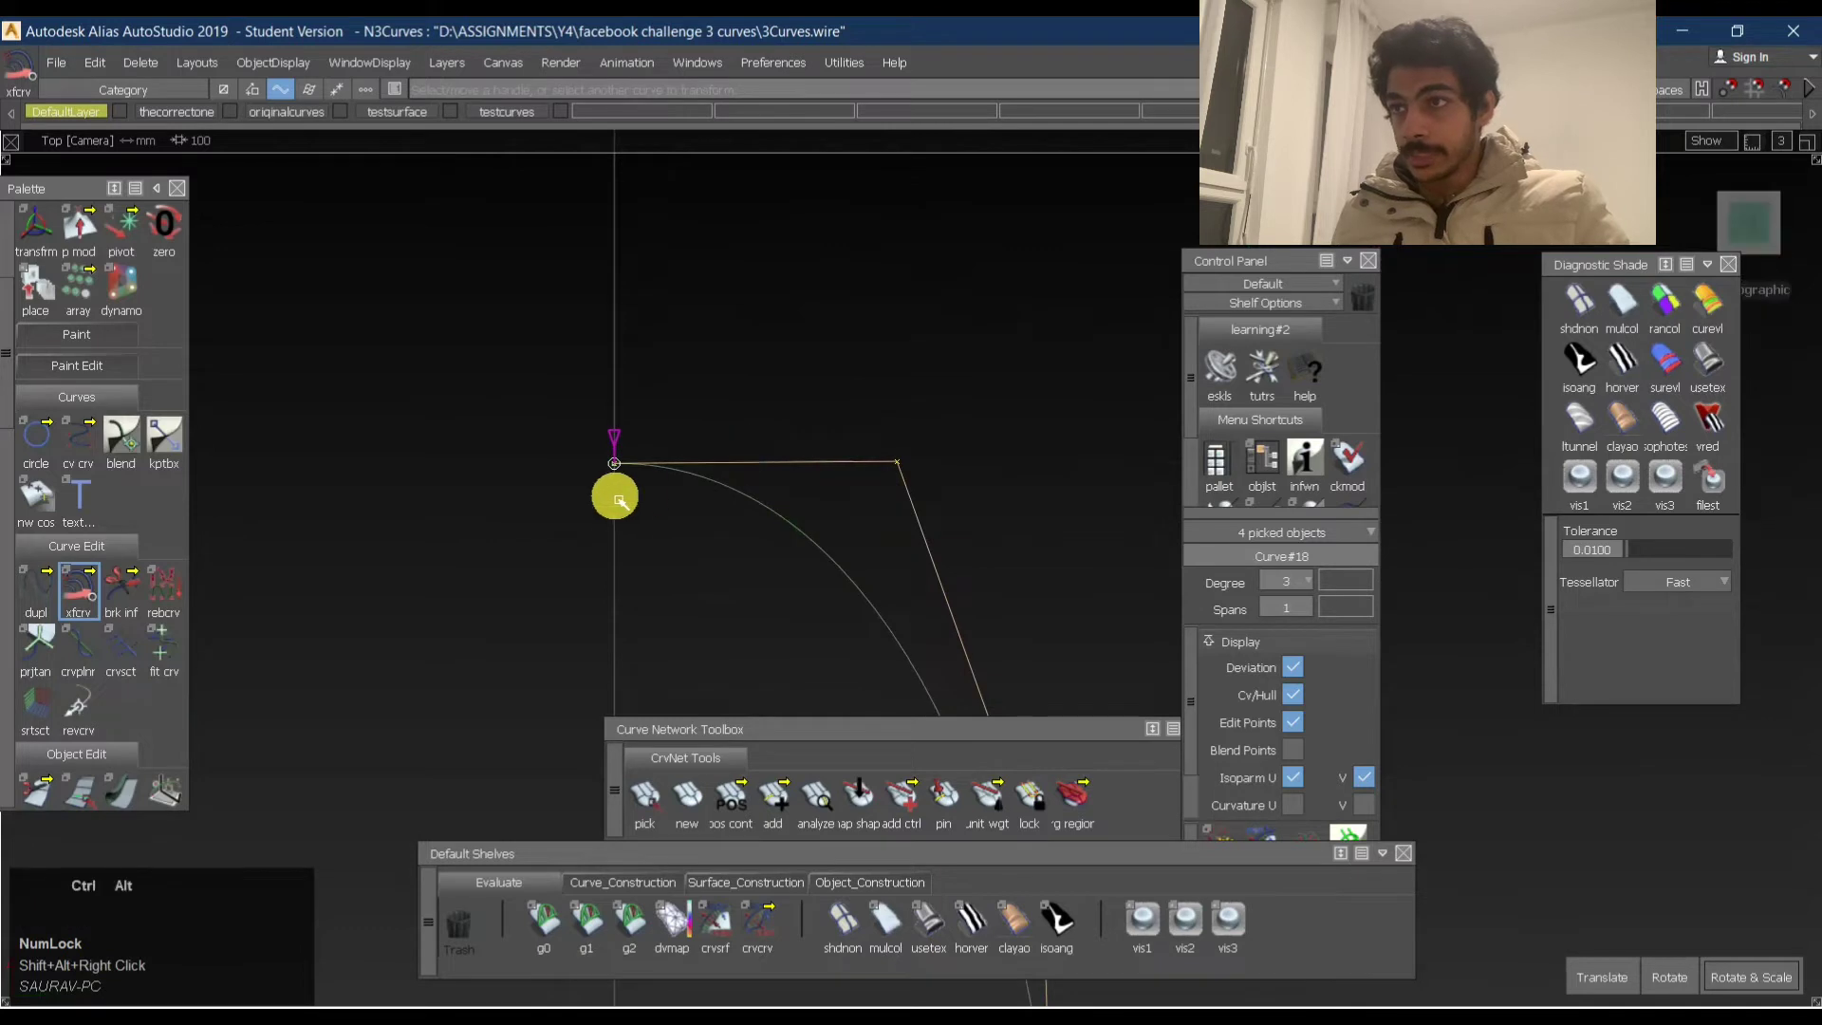
left_click_drag(615, 465, 620, 460, "ctrl+alt")
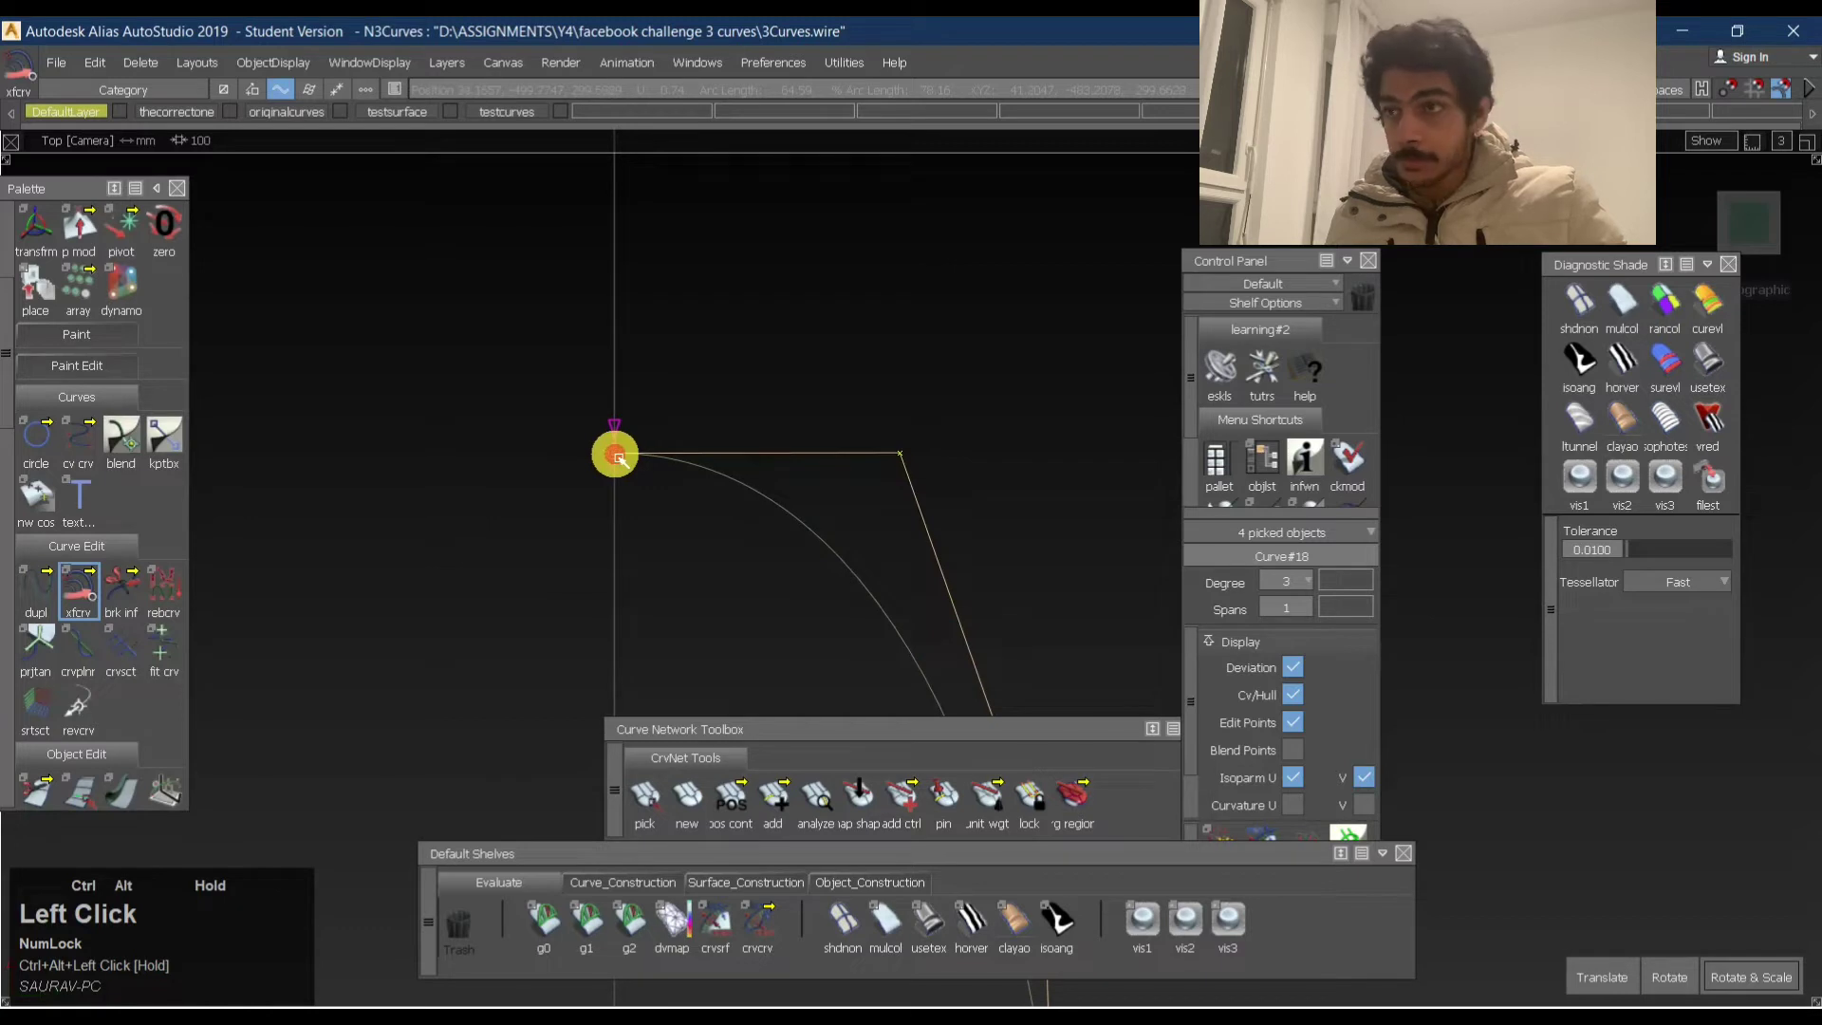
left_click_drag(646, 496, 528, 532, "ctrl+shift")
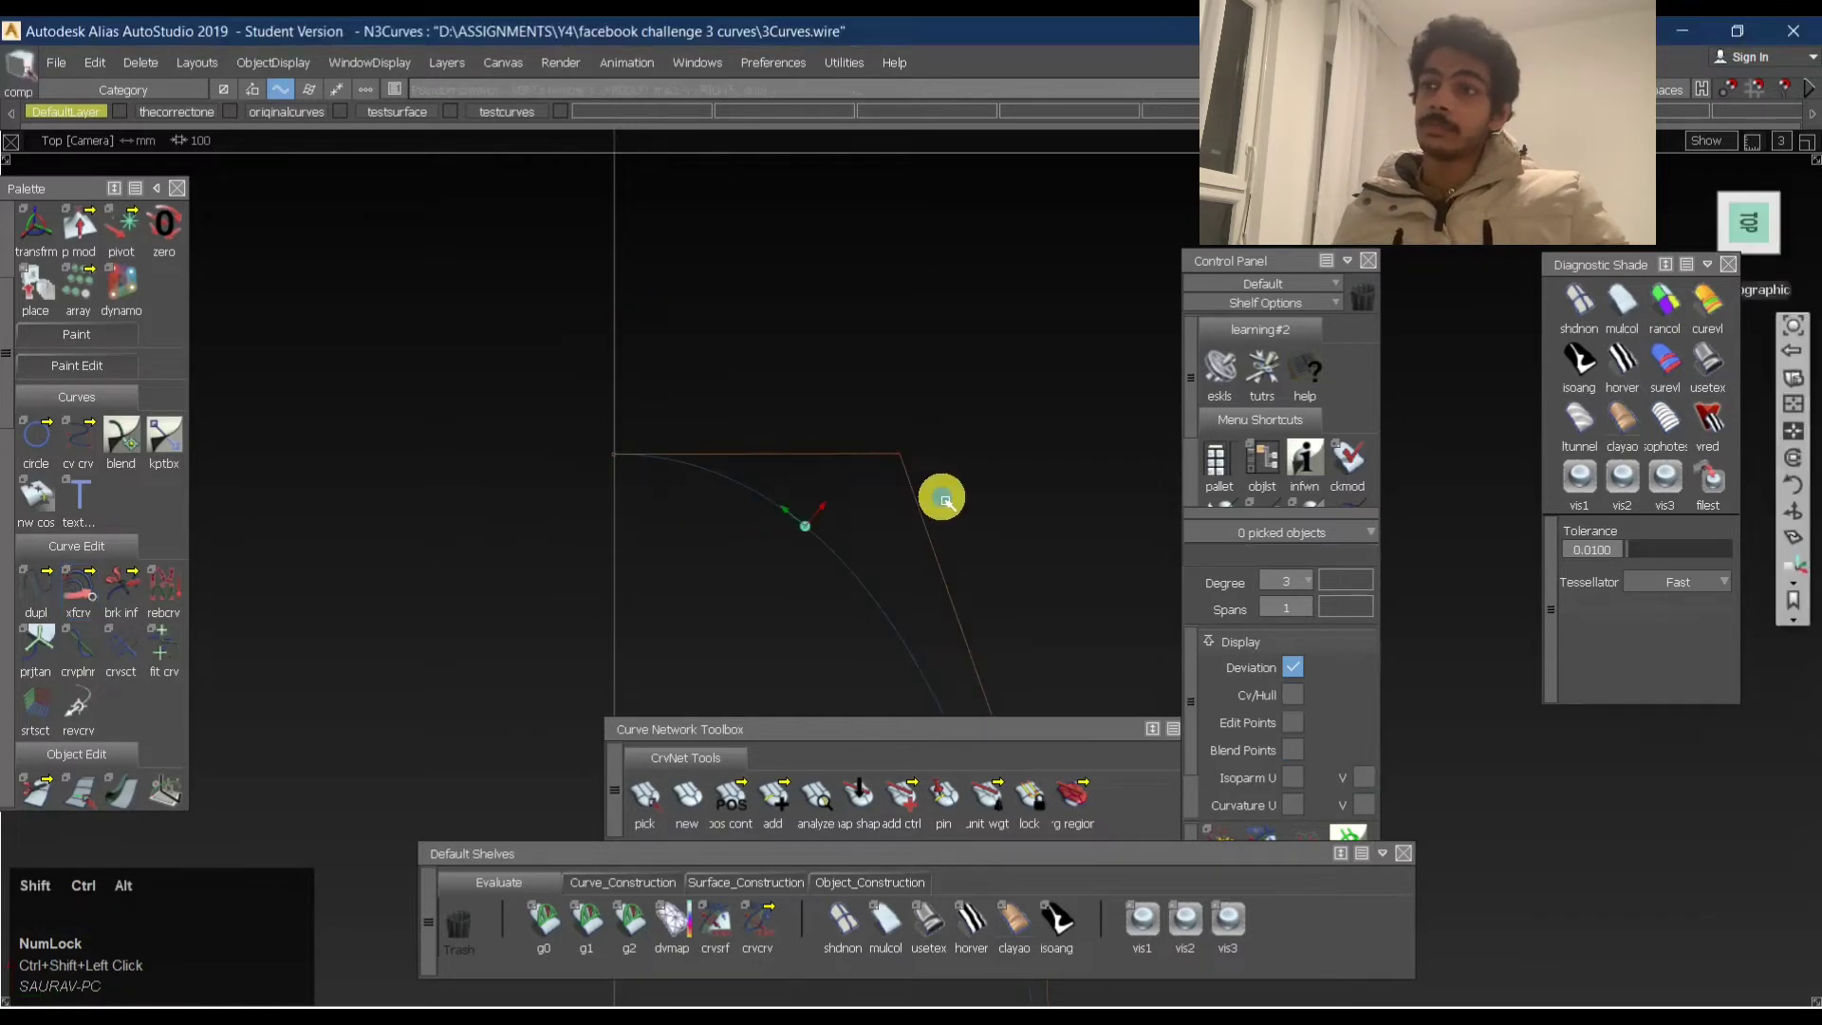
Check the scaled-down inner curve against the whole outline in the perspective view.
right_click_drag(941, 496, 761, 614, "alt+shift")
middle_click_drag(761, 614, 646, 281, "alt+shift")
right_click_drag(670, 322, 773, 361, "alt+shift")
left_click(773, 361, "alt+shift")
left_click_drag(773, 361, 997, 418, "alt+shift")
middle_click_drag(996, 418, 935, 406, "alt+shift")
left_click_drag(935, 406, 829, 350, "alt+shift")
left_click_drag(766, 593, 521, 508, "ctrl+shift")
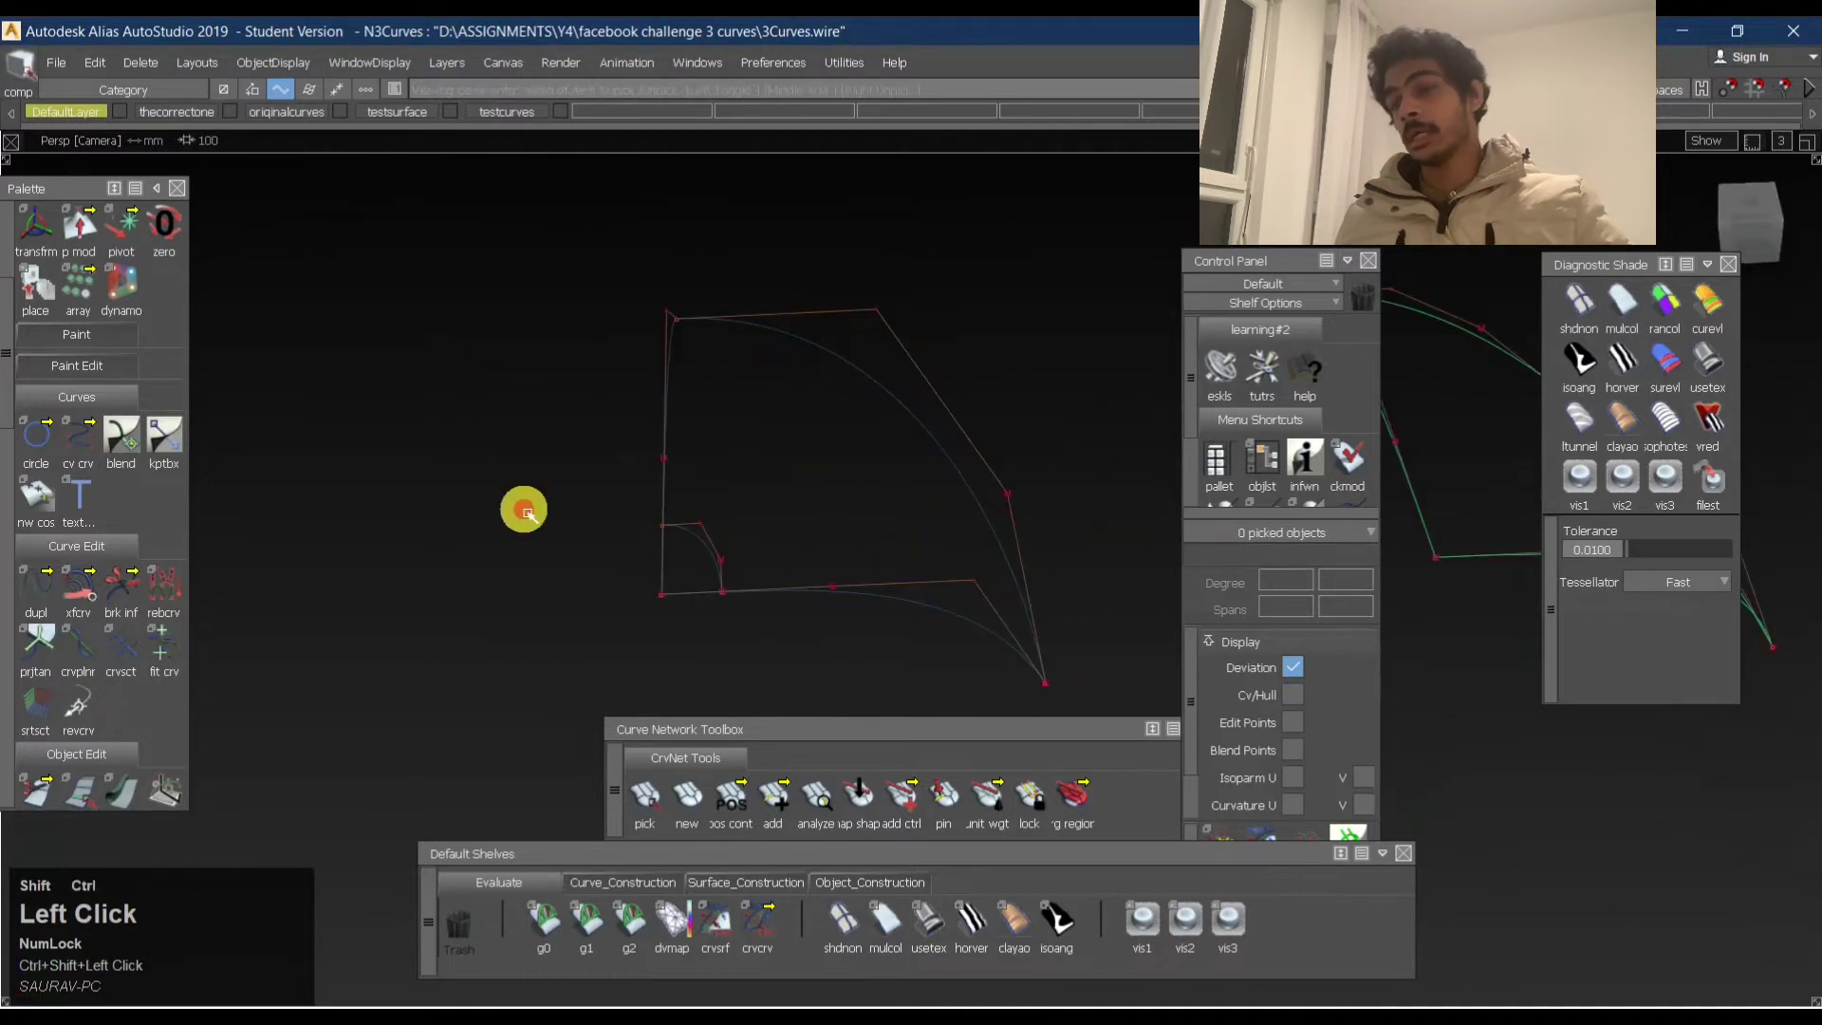
In the top view, move the small inner curve's two middle control vertices, snapping them in line with its end points.
left_click(659, 492, "ctrl+shift")
left_click_drag(810, 452, 853, 571, "alt+shift")
left_click(712, 575)
left_click(1755, 214)
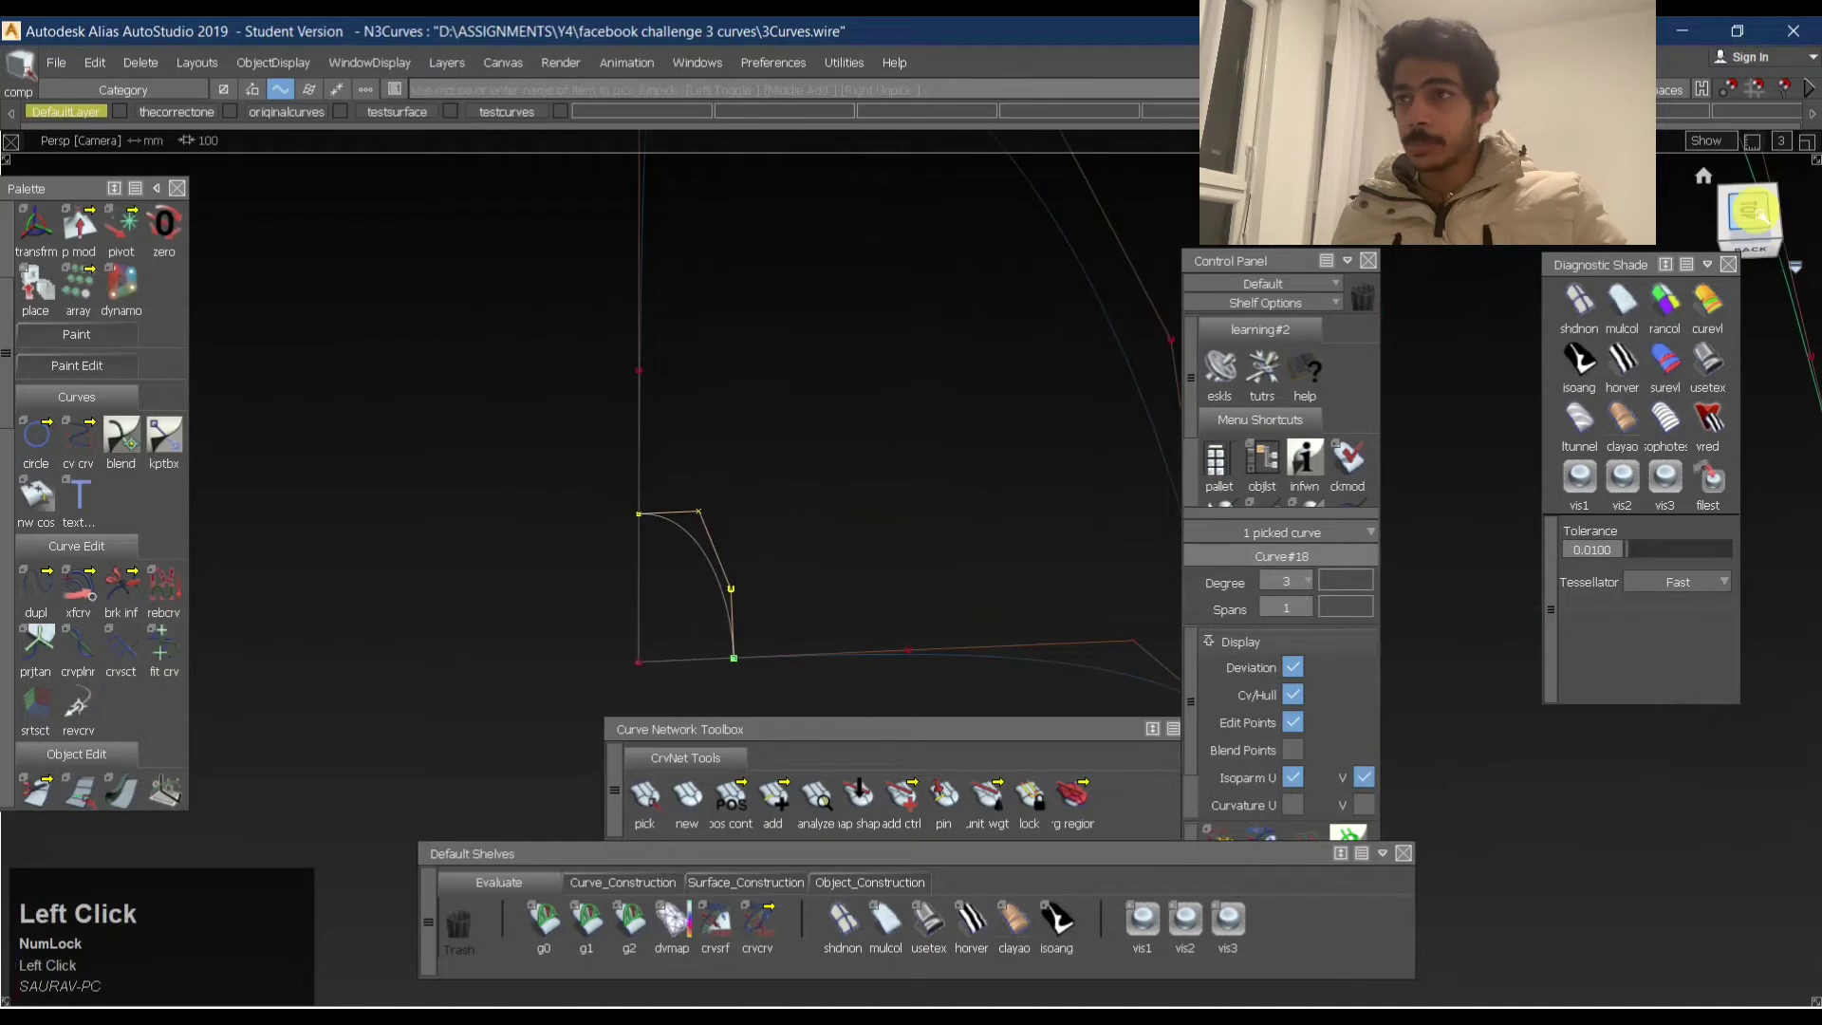
left_click_drag(685, 480, 676, 492, "ctrl+shift")
left_click_drag(680, 493, 714, 522)
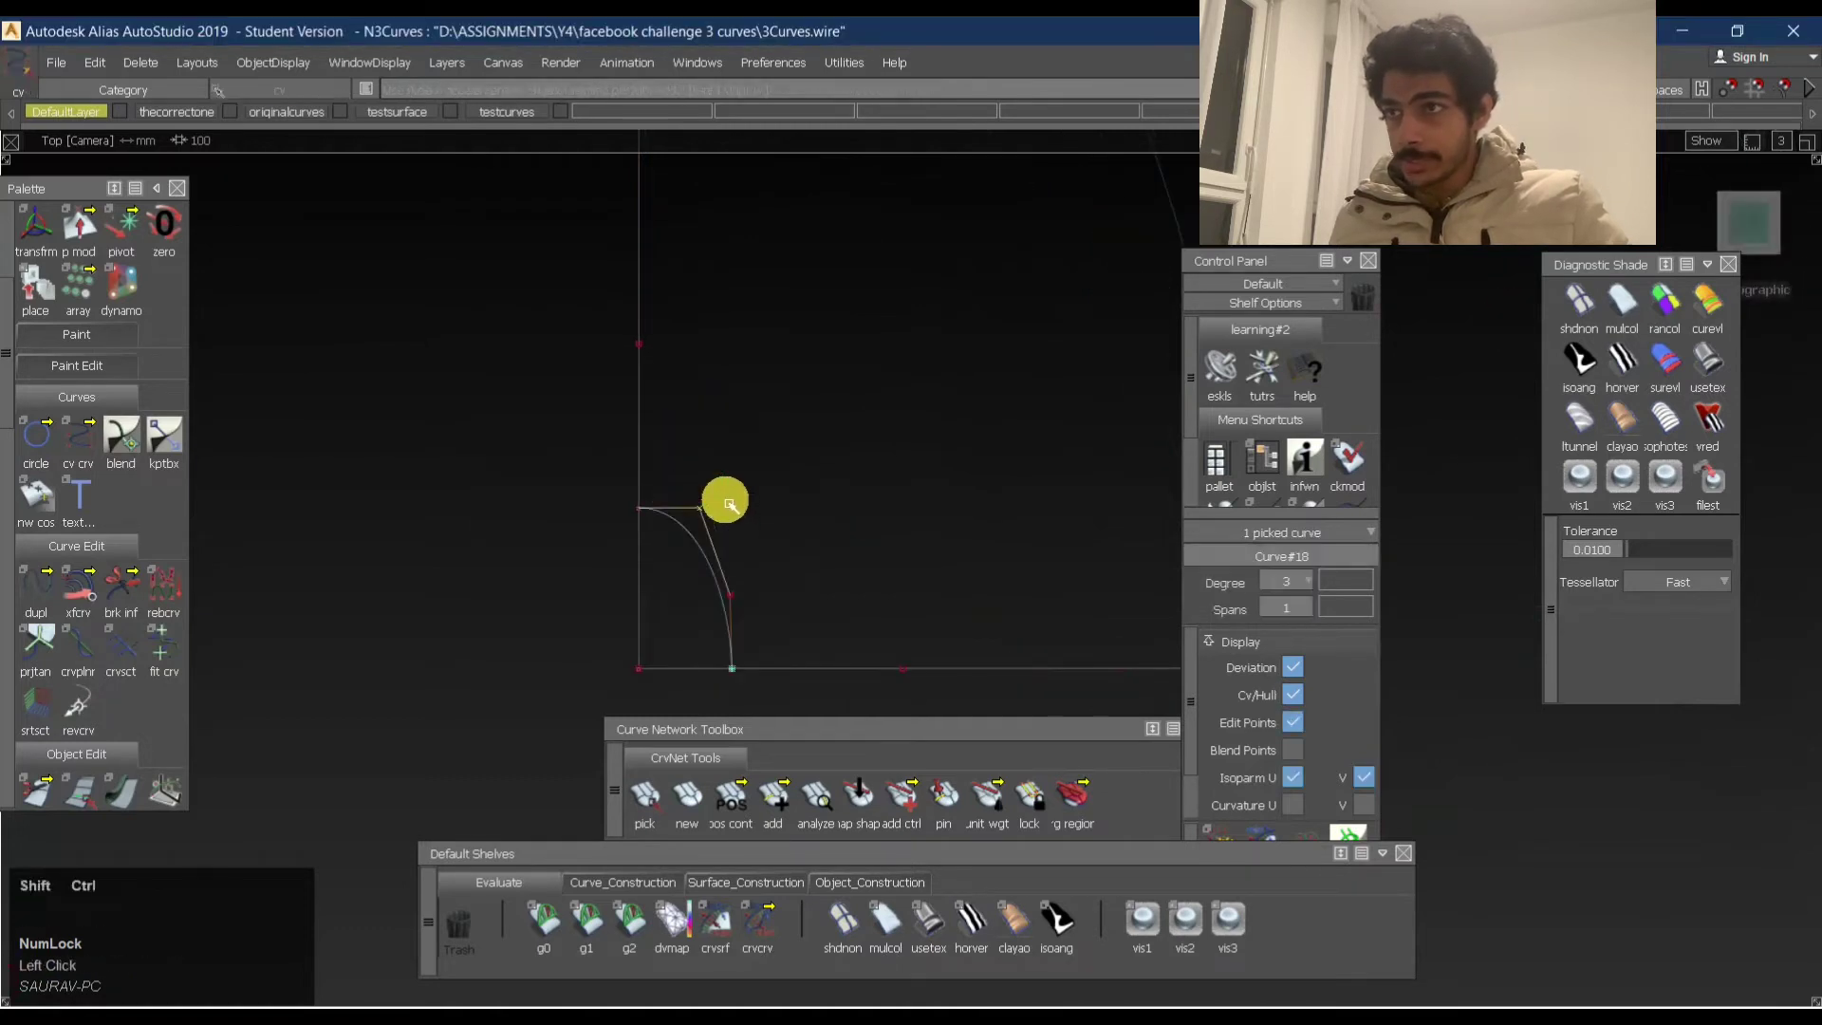
right_click_drag(719, 493, 693, 506, "ctrl+shift")
left_click_drag(696, 467, 744, 553, "ctrl+shift")
left_click_drag(667, 607, 724, 452)
middle_click(754, 619, "ctrl")
left_click_drag(732, 609, 797, 579, "ctrl+shift")
left_click_drag(710, 570, 758, 501)
middle_click(774, 606, "ctrl")
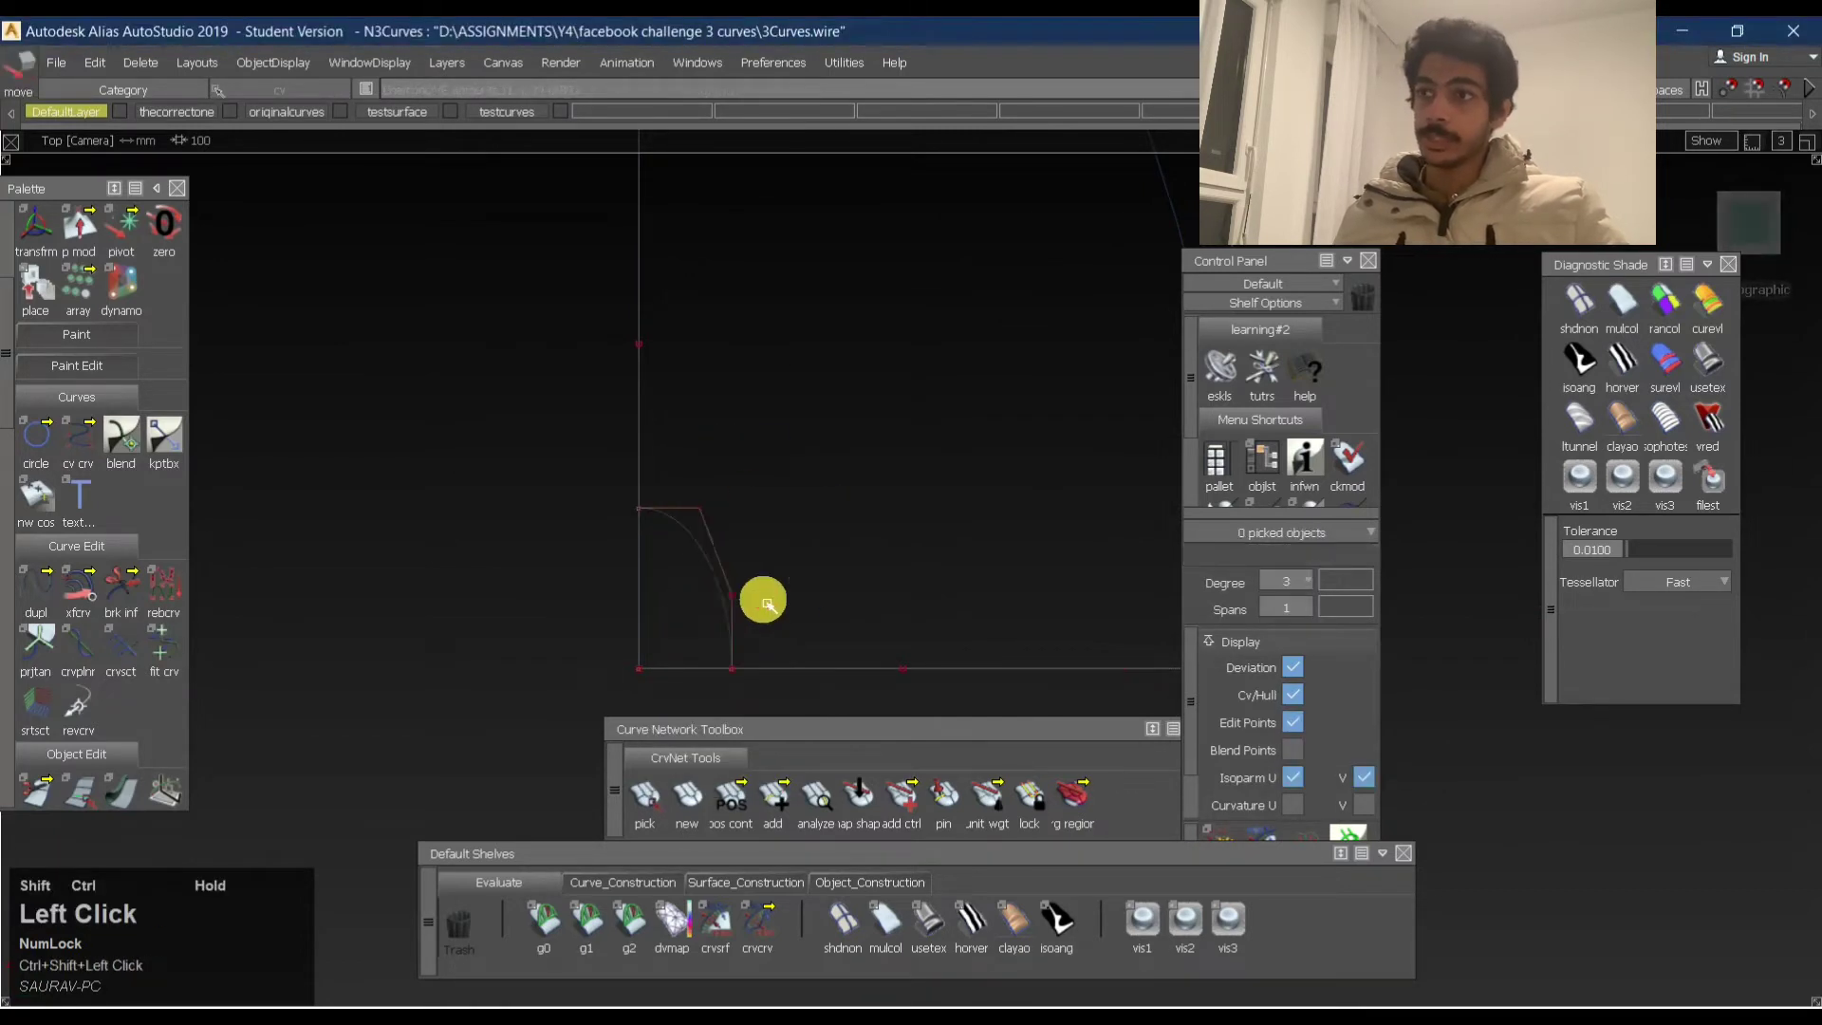
Pick the small corner curve and inspect its adjusted control vertices from a perspective angle.
left_click_drag(714, 627, 699, 414, "ctrl+shift")
left_click_drag(665, 591, 825, 560, "ctrl+shift")
left_click(732, 594, "shift")
left_click_drag(868, 333, 935, 318, "alt+shift")
mouse_move(935, 318)
right_mouse_down("alt+shift")
mouse_move(882, 325)
mouse_move(902, 326)
right_mouse_up("alt+shift")
left_click_drag(903, 326, 760, 411, "alt+shift")
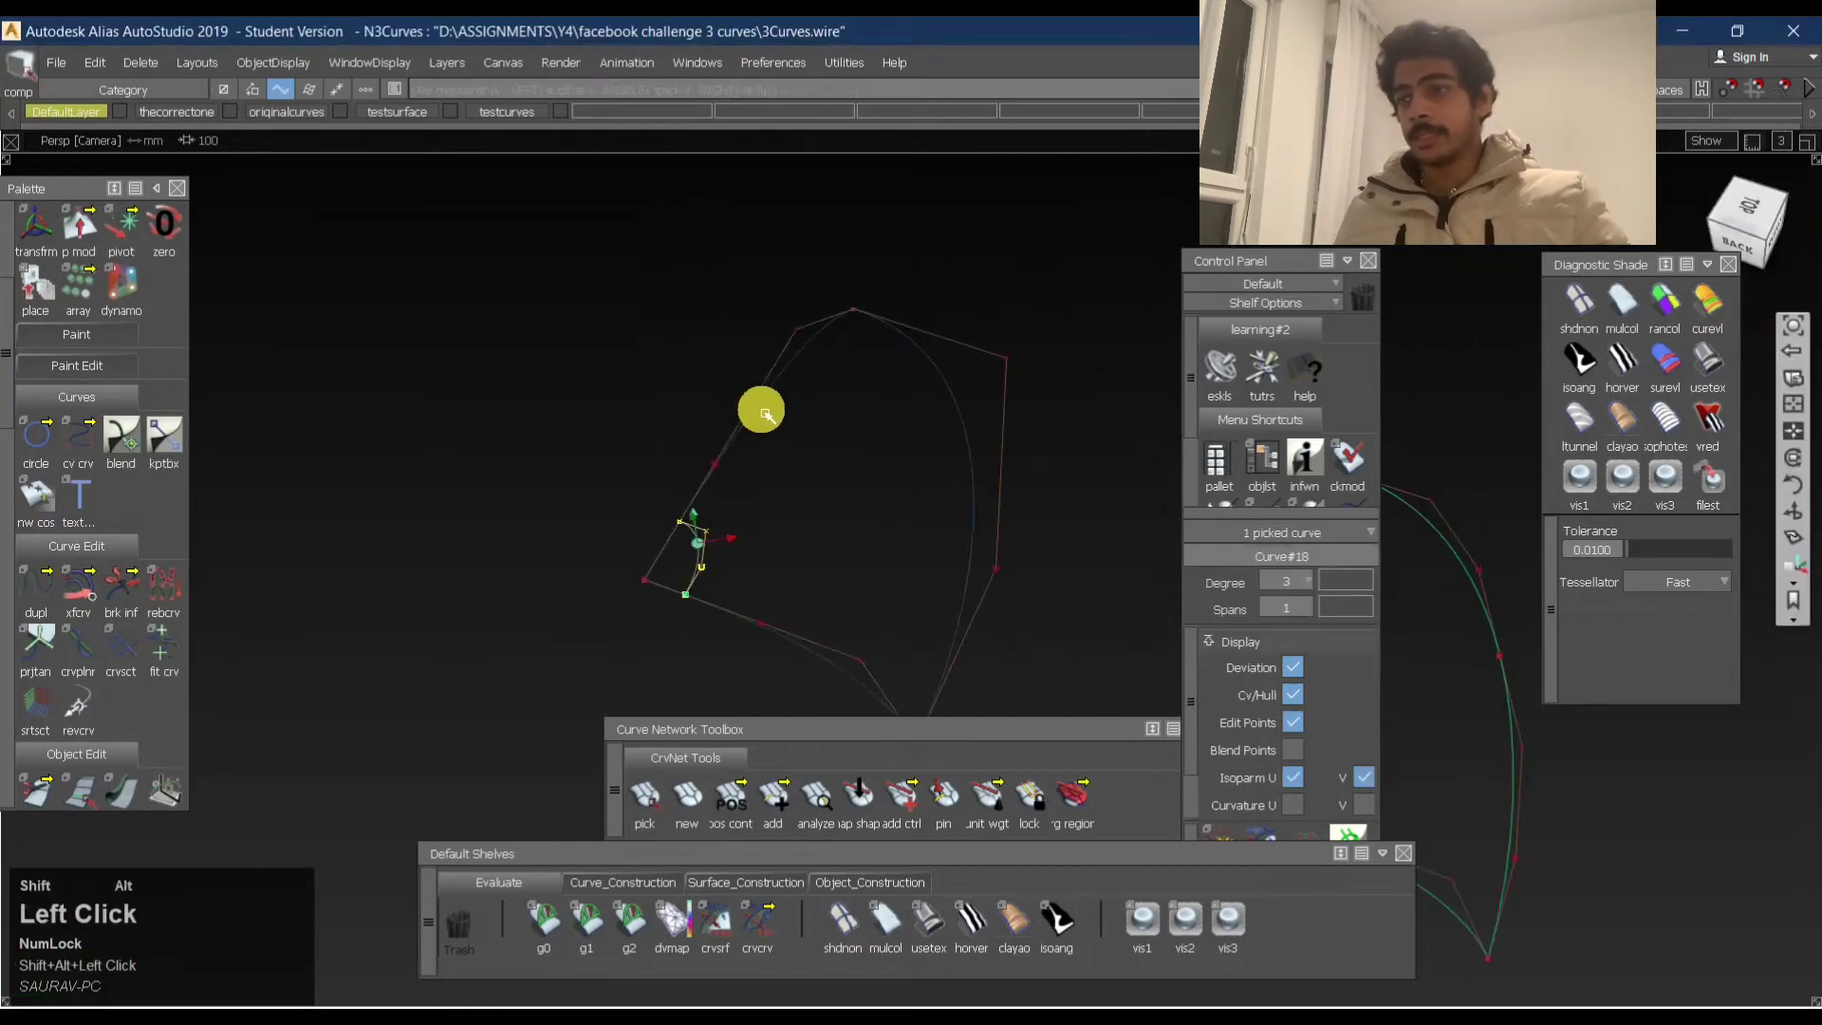
left_click_drag(787, 539, 809, 370, "ctrl+shift")
Build a Square surface from the small corner curve, the short edge, the large curved edge and the long edge.
right_click_drag(1041, 382, 789, 541, "ctrl+shift")
middle_click_drag(789, 540, 785, 398, "alt+shift")
right_click_drag(1017, 367, 813, 322, "ctrl+shift")
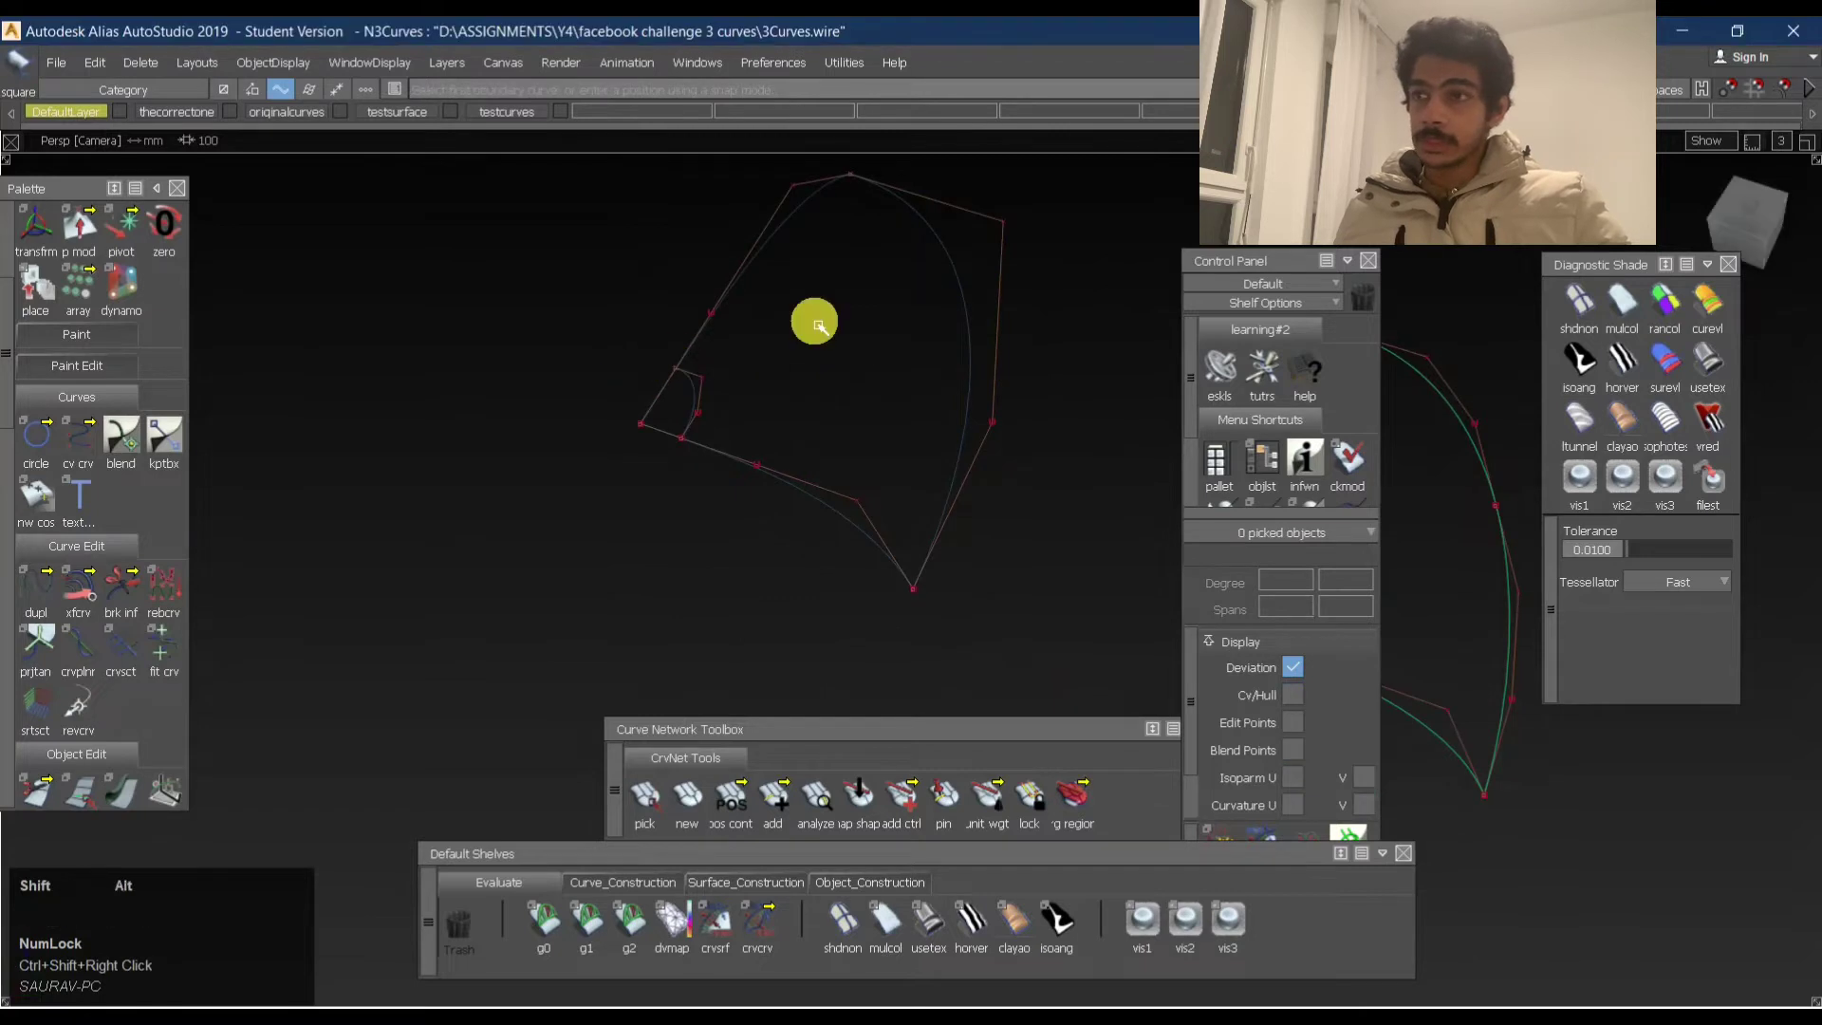
middle_click_drag(773, 311, 684, 357, "alt+shift")
left_click_drag(647, 452, 651, 374, "alt+shift")
right_click_drag(651, 374, 842, 452, "alt+shift")
middle_click_drag(842, 452, 785, 358, "alt+shift")
right_click_drag(785, 358, 757, 386, "alt+shift")
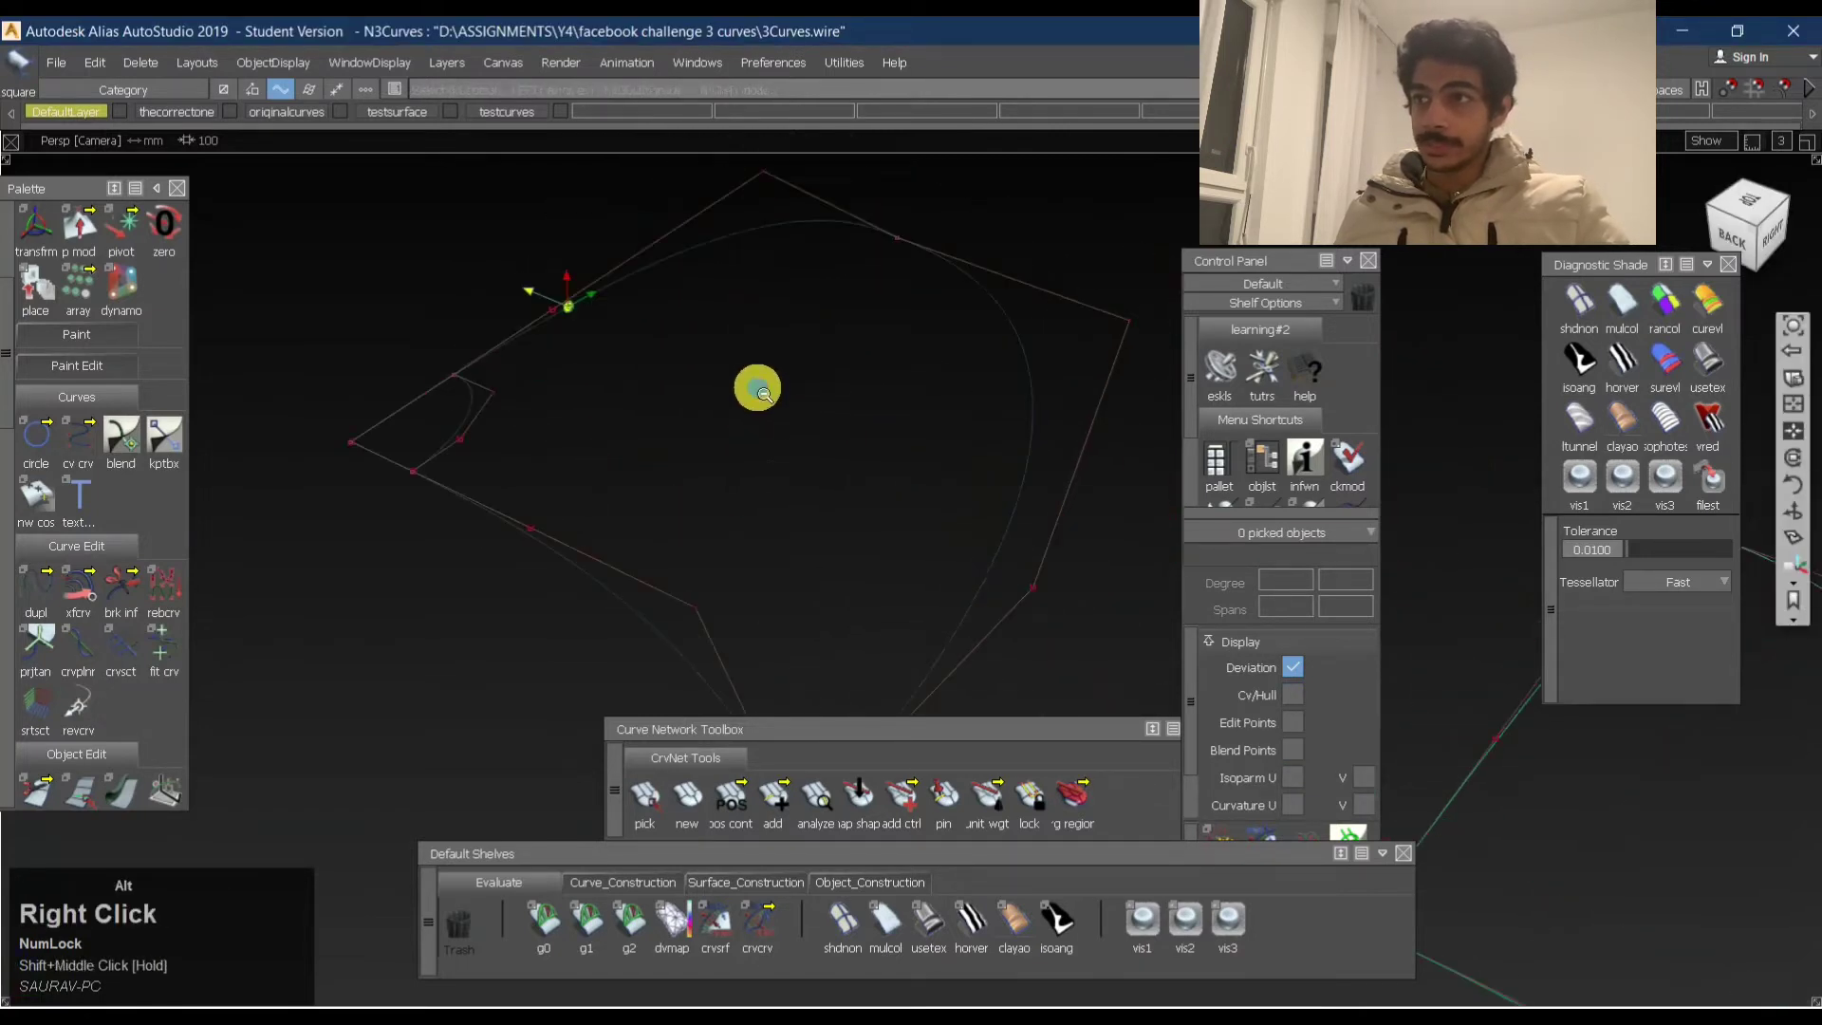
middle_click_drag(756, 387, 446, 365, "alt+shift")
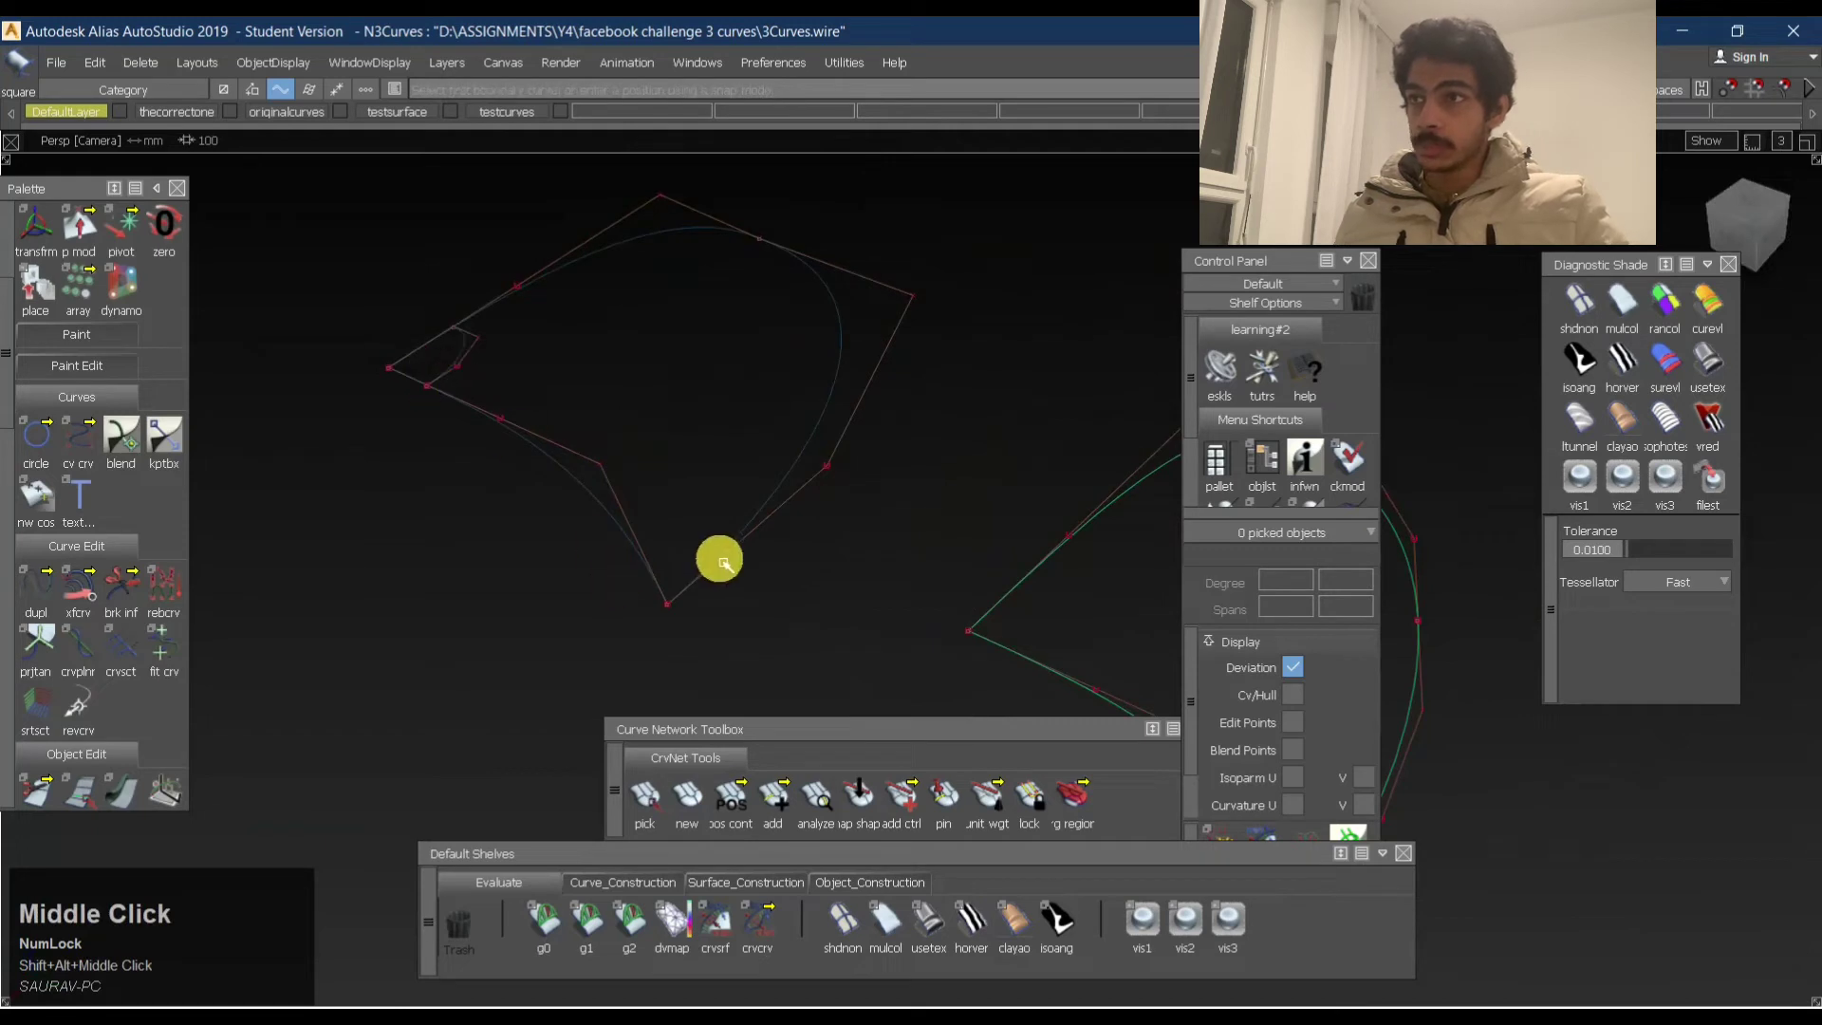
left_click_drag(490, 324, 838, 354, "ctrl+shift")
right_click_drag(813, 372, 476, 358, "ctrl+shift")
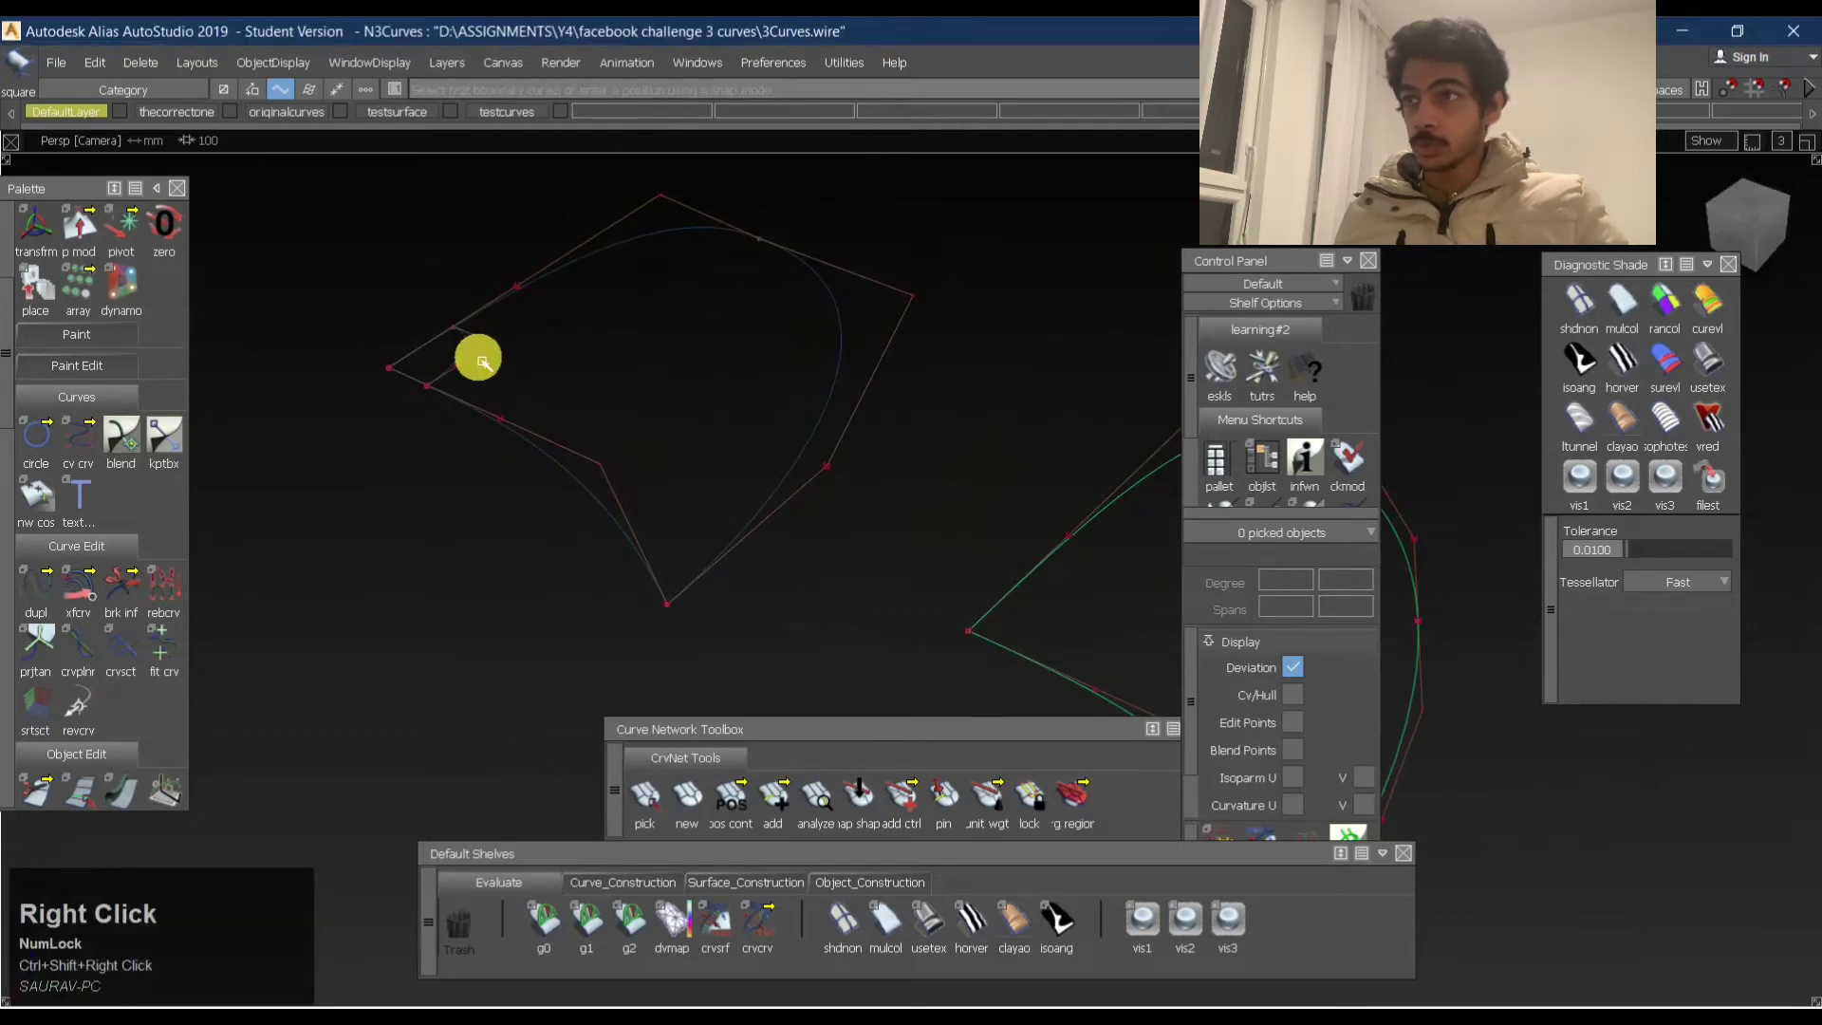
left_click(464, 353)
left_click(584, 446)
left_click(835, 376)
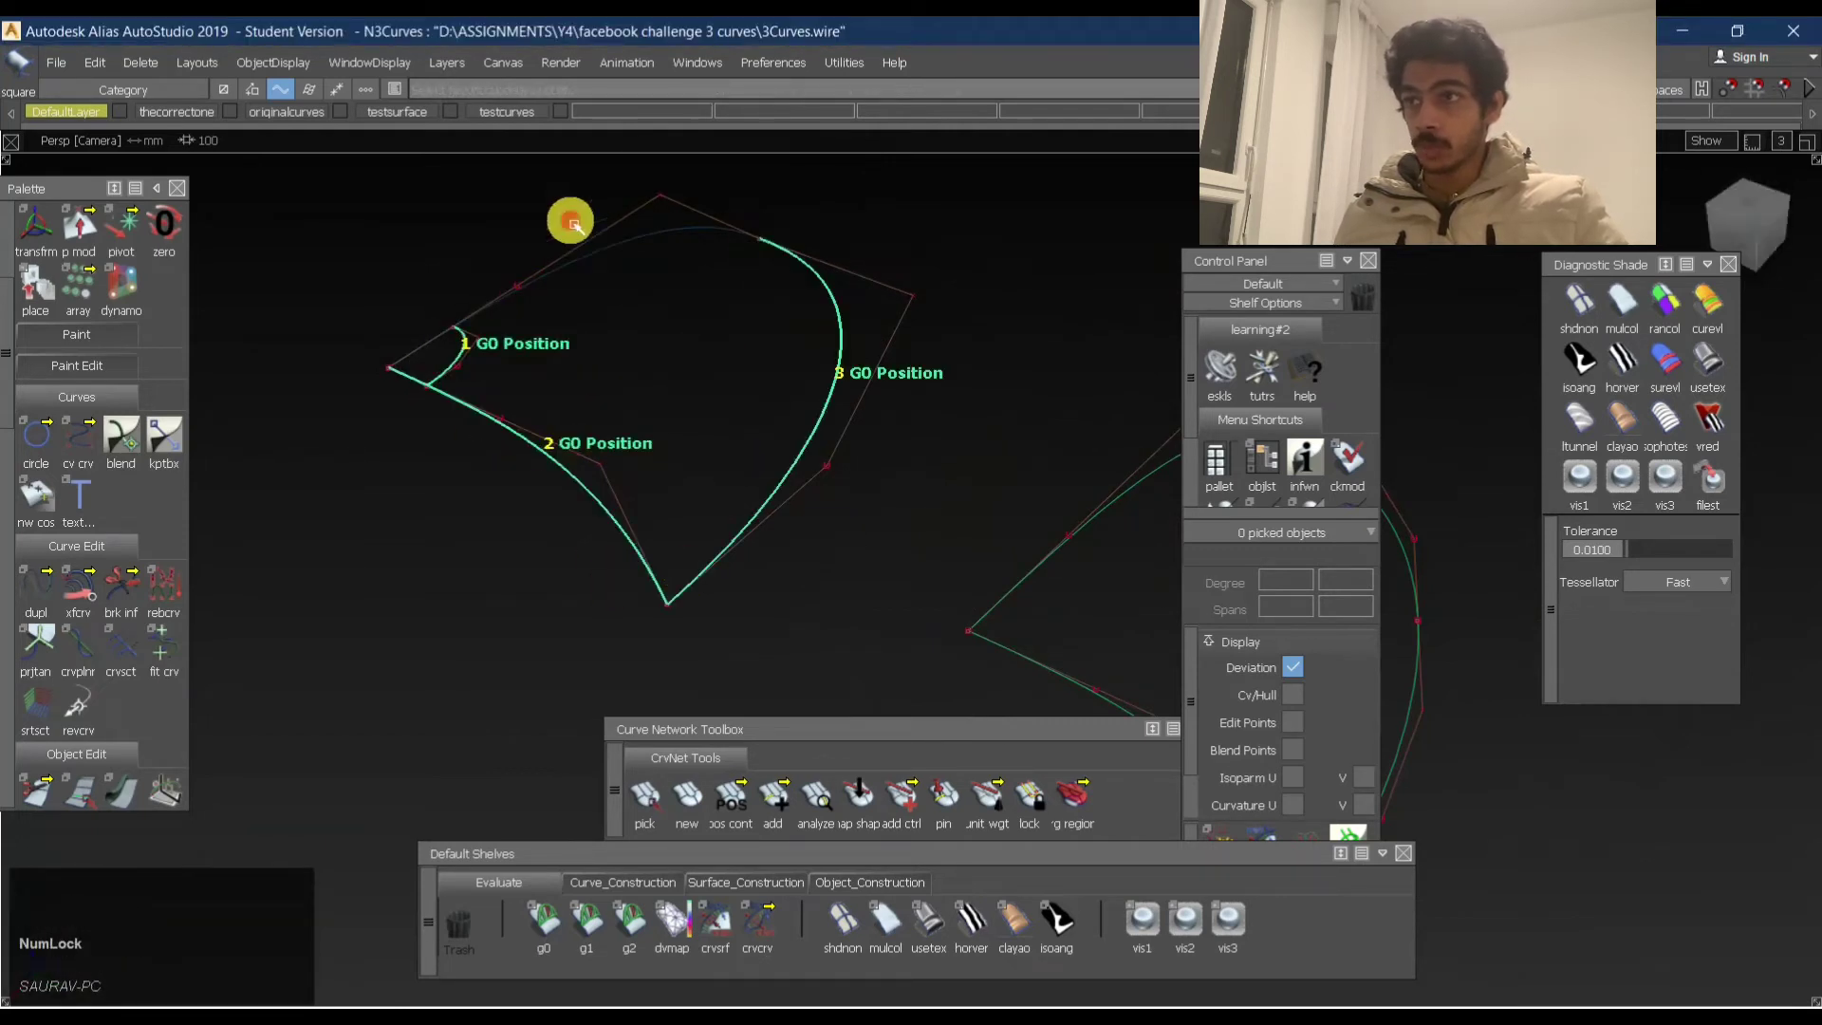
left_click(622, 237)
Set the new Square surface's V degree to 3 in its explicit control options.
left_click_drag(606, 345, 721, 452, "alt+shift")
middle_click_drag(788, 354, 850, 422, "alt+shift")
right_click_drag(919, 350, 745, 494, "ctrl+shift")
left_click_drag(904, 410, 891, 504, "alt+shift")
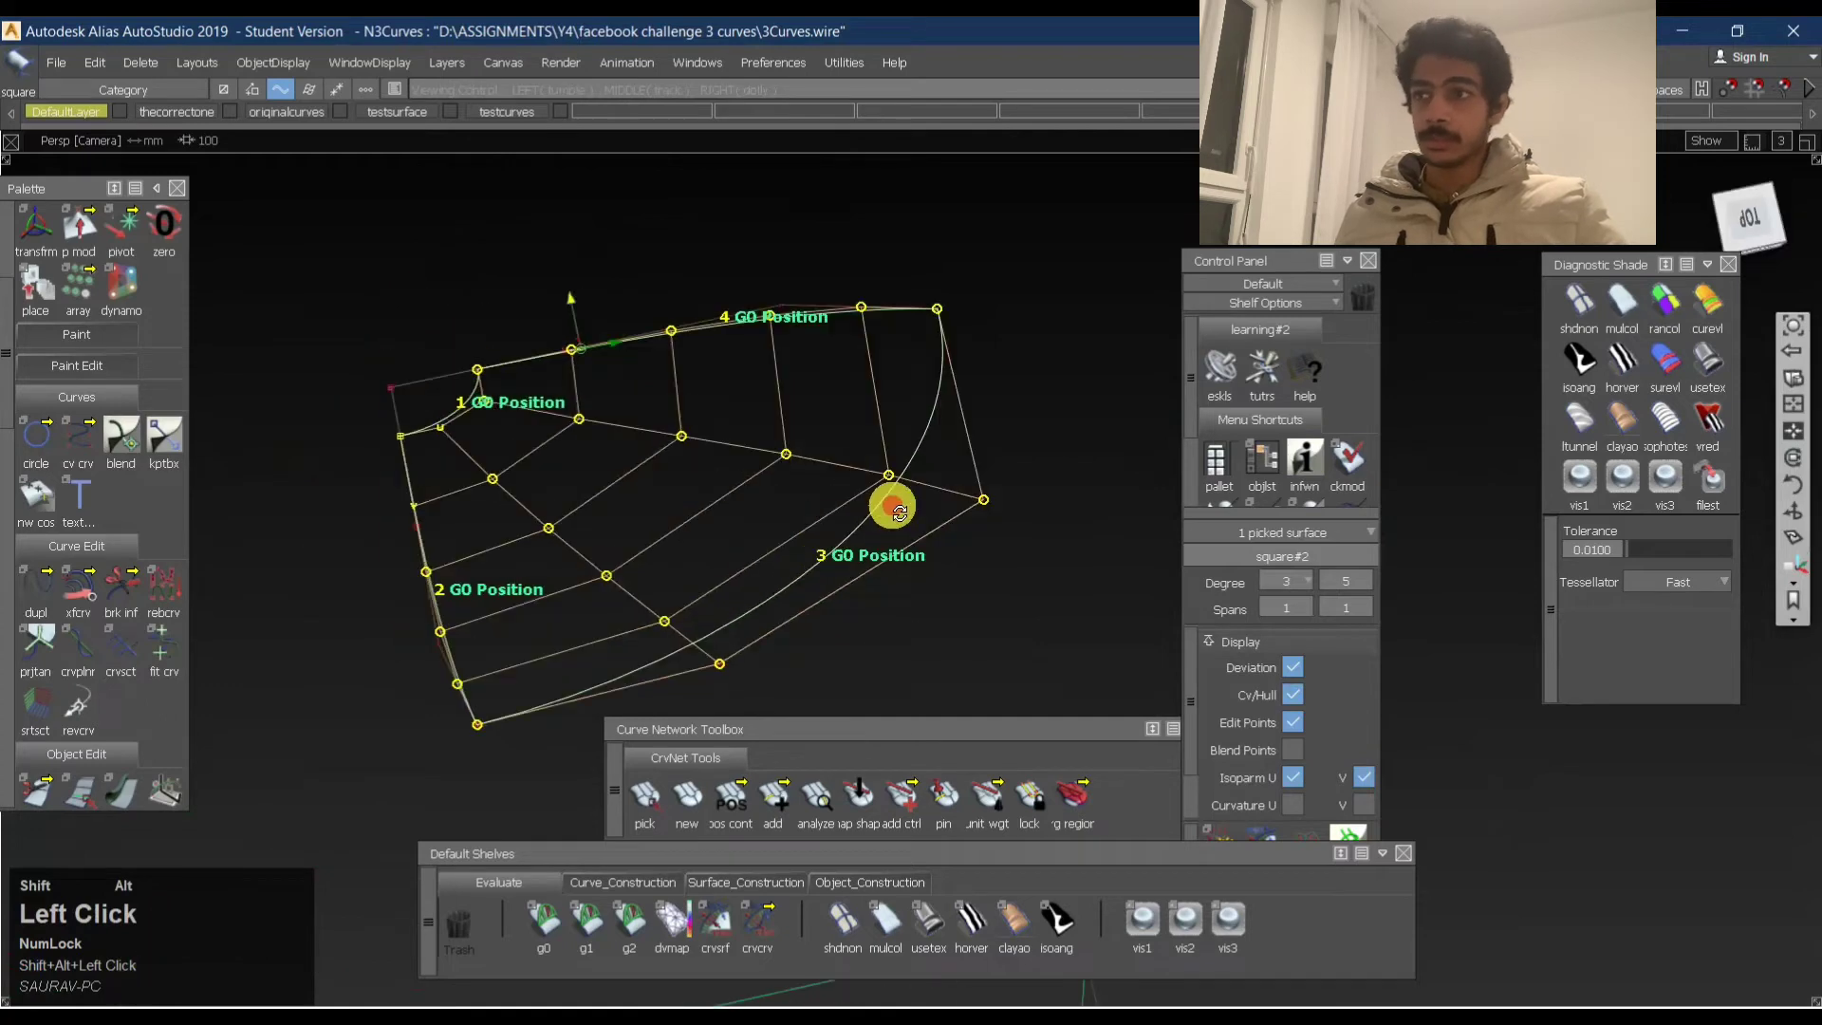
middle_click_drag(1033, 480, 697, 477, "ctrl+shift")
left_click(515, 548)
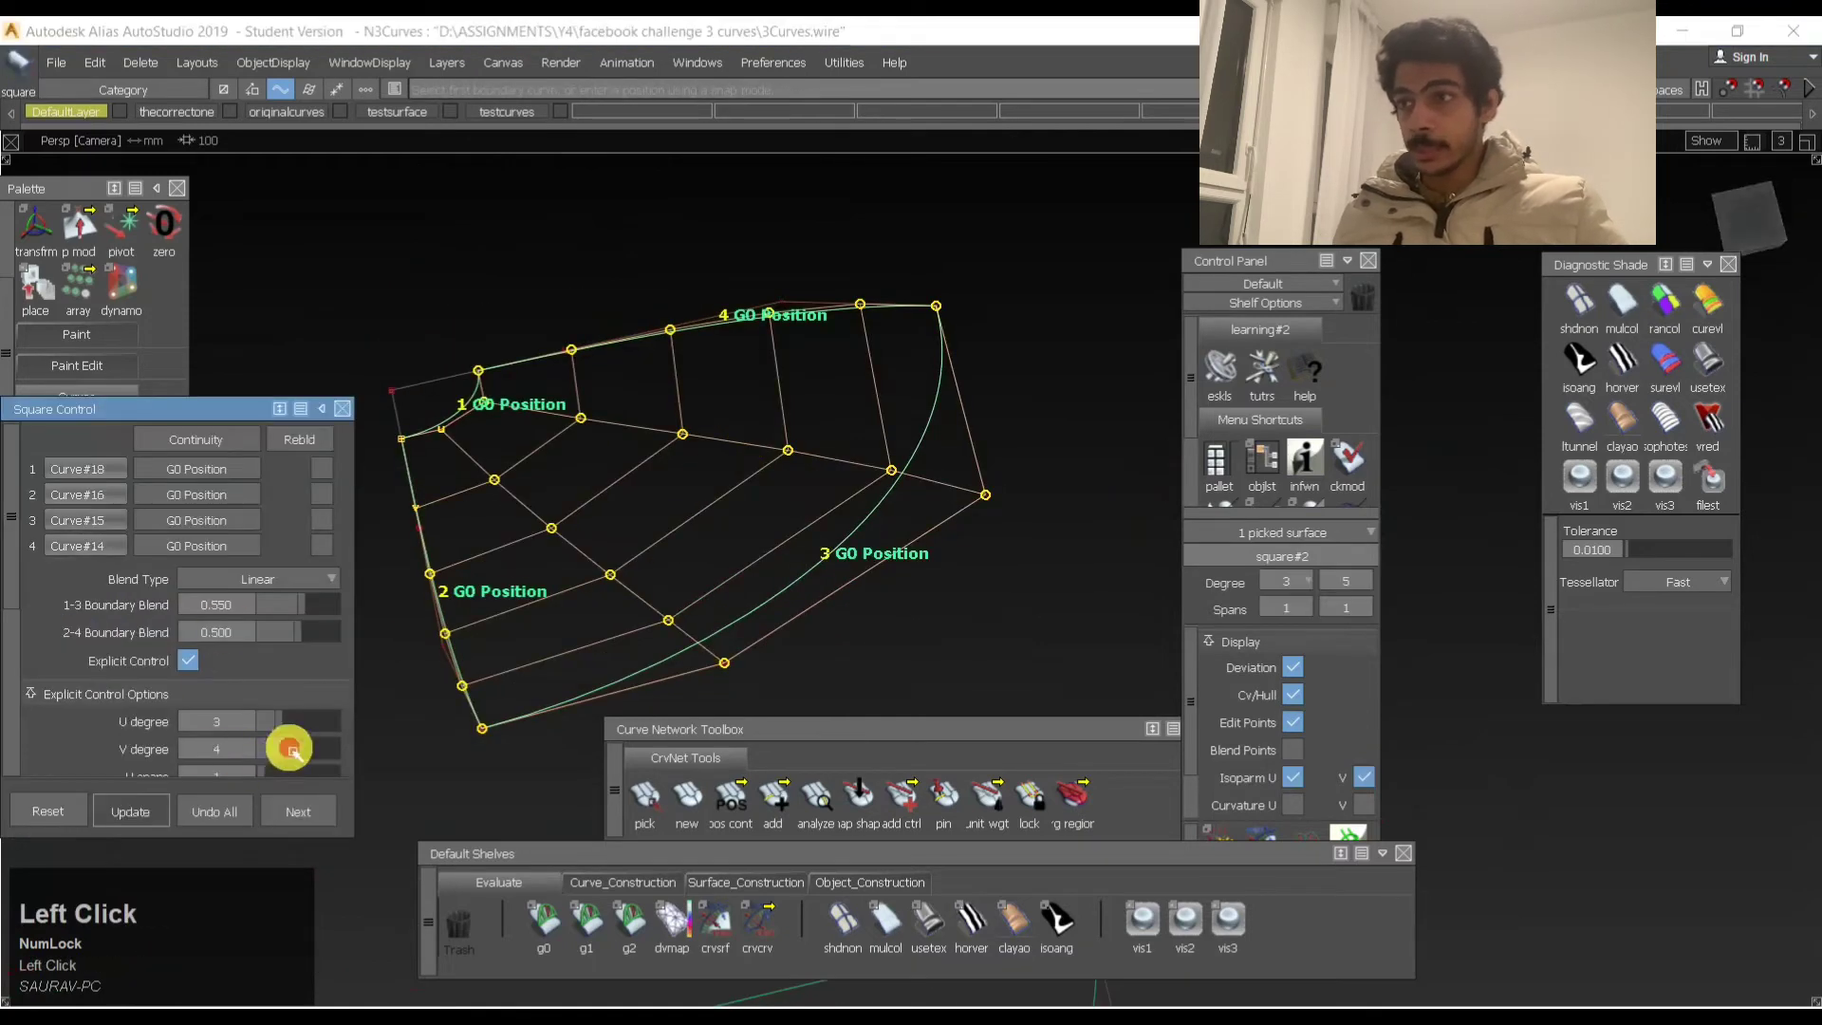
left_click_drag(285, 752, 281, 749)
Shade the new and the earlier surface with the user texture and compare their reflections from several angles.
mouse_move(665, 408)
left_mouse_down("alt+shift")
mouse_move(598, 244)
mouse_move(510, 272)
mouse_move(731, 567)
mouse_move(684, 390)
mouse_move(1006, 615)
mouse_move(915, 456)
mouse_move(1123, 488)
mouse_move(663, 395)
mouse_move(518, 504)
mouse_move(447, 407)
mouse_move(684, 285)
mouse_move(949, 456)
mouse_move(456, 260)
mouse_move(516, 464)
mouse_move(687, 411)
mouse_move(667, 408)
left_mouse_up("alt+shift")
left_click(967, 954)
left_click(935, 944)
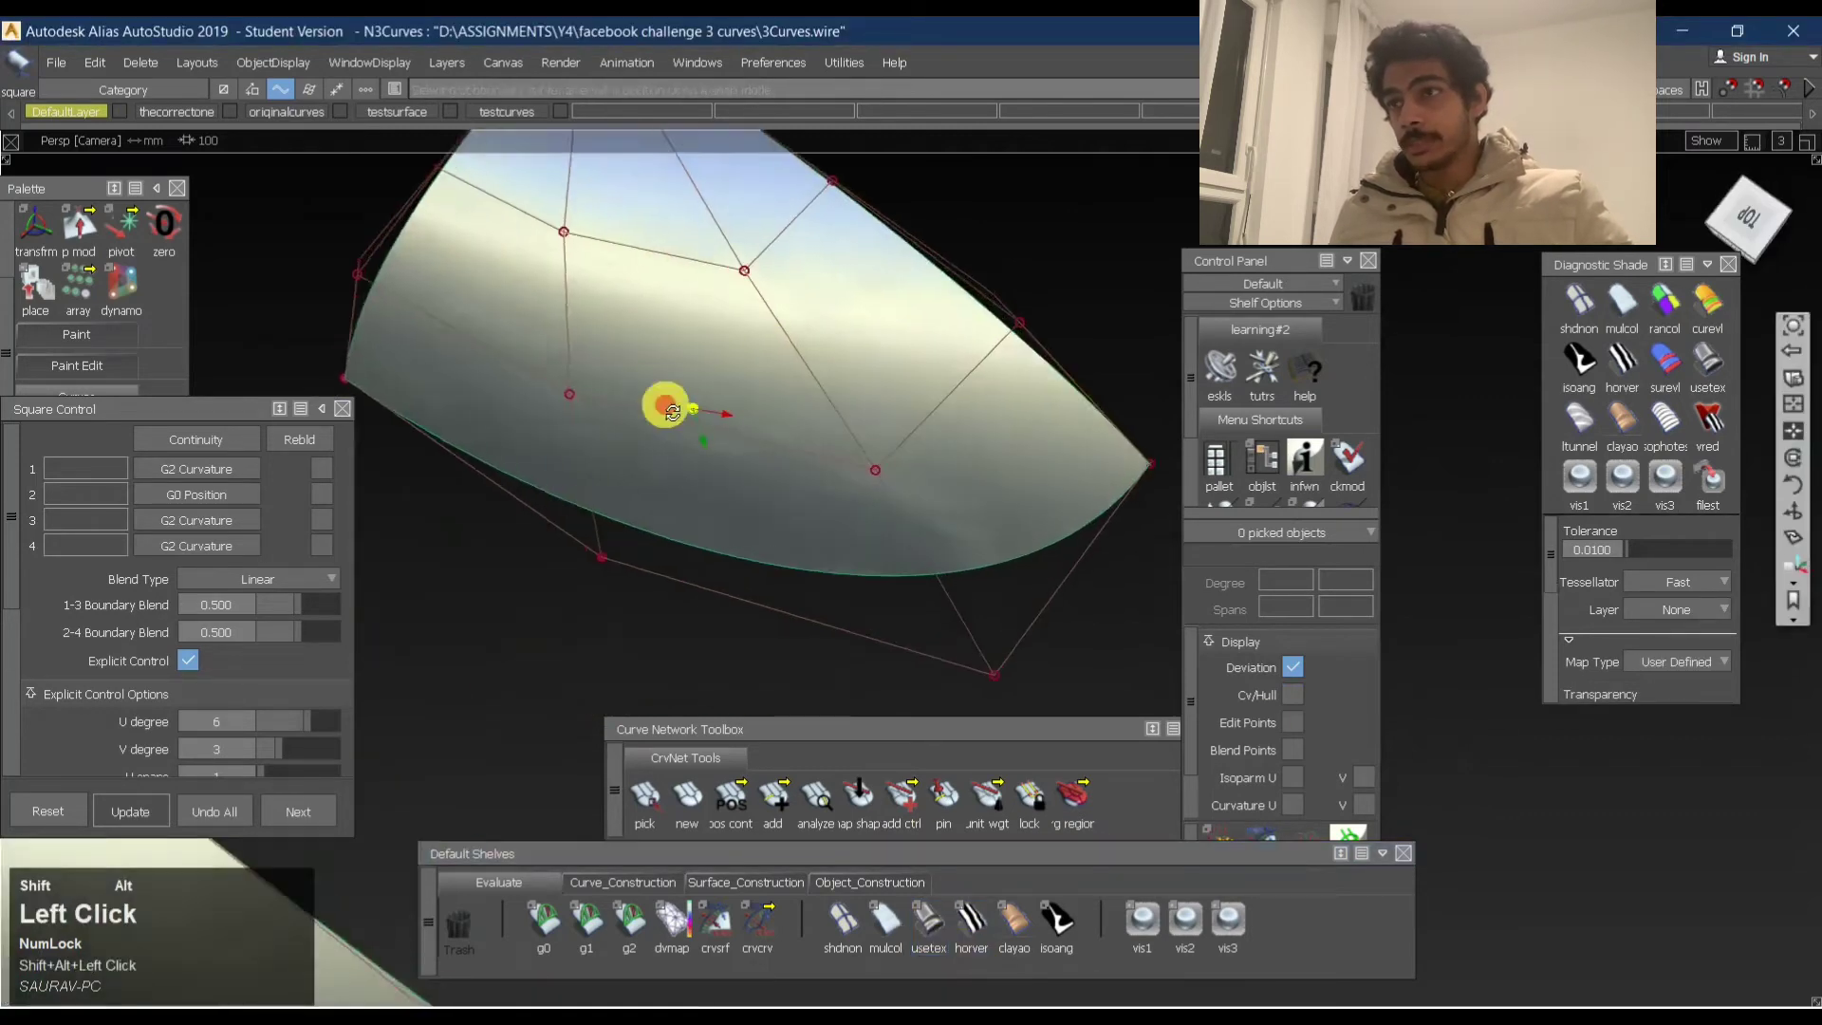
right_click_drag(667, 408, 597, 398, "alt+shift")
left_click_drag(598, 399, 570, 337, "alt+shift")
middle_click_drag(569, 336, 783, 369, "alt+shift")
right_click_drag(783, 368, 742, 362, "alt+shift")
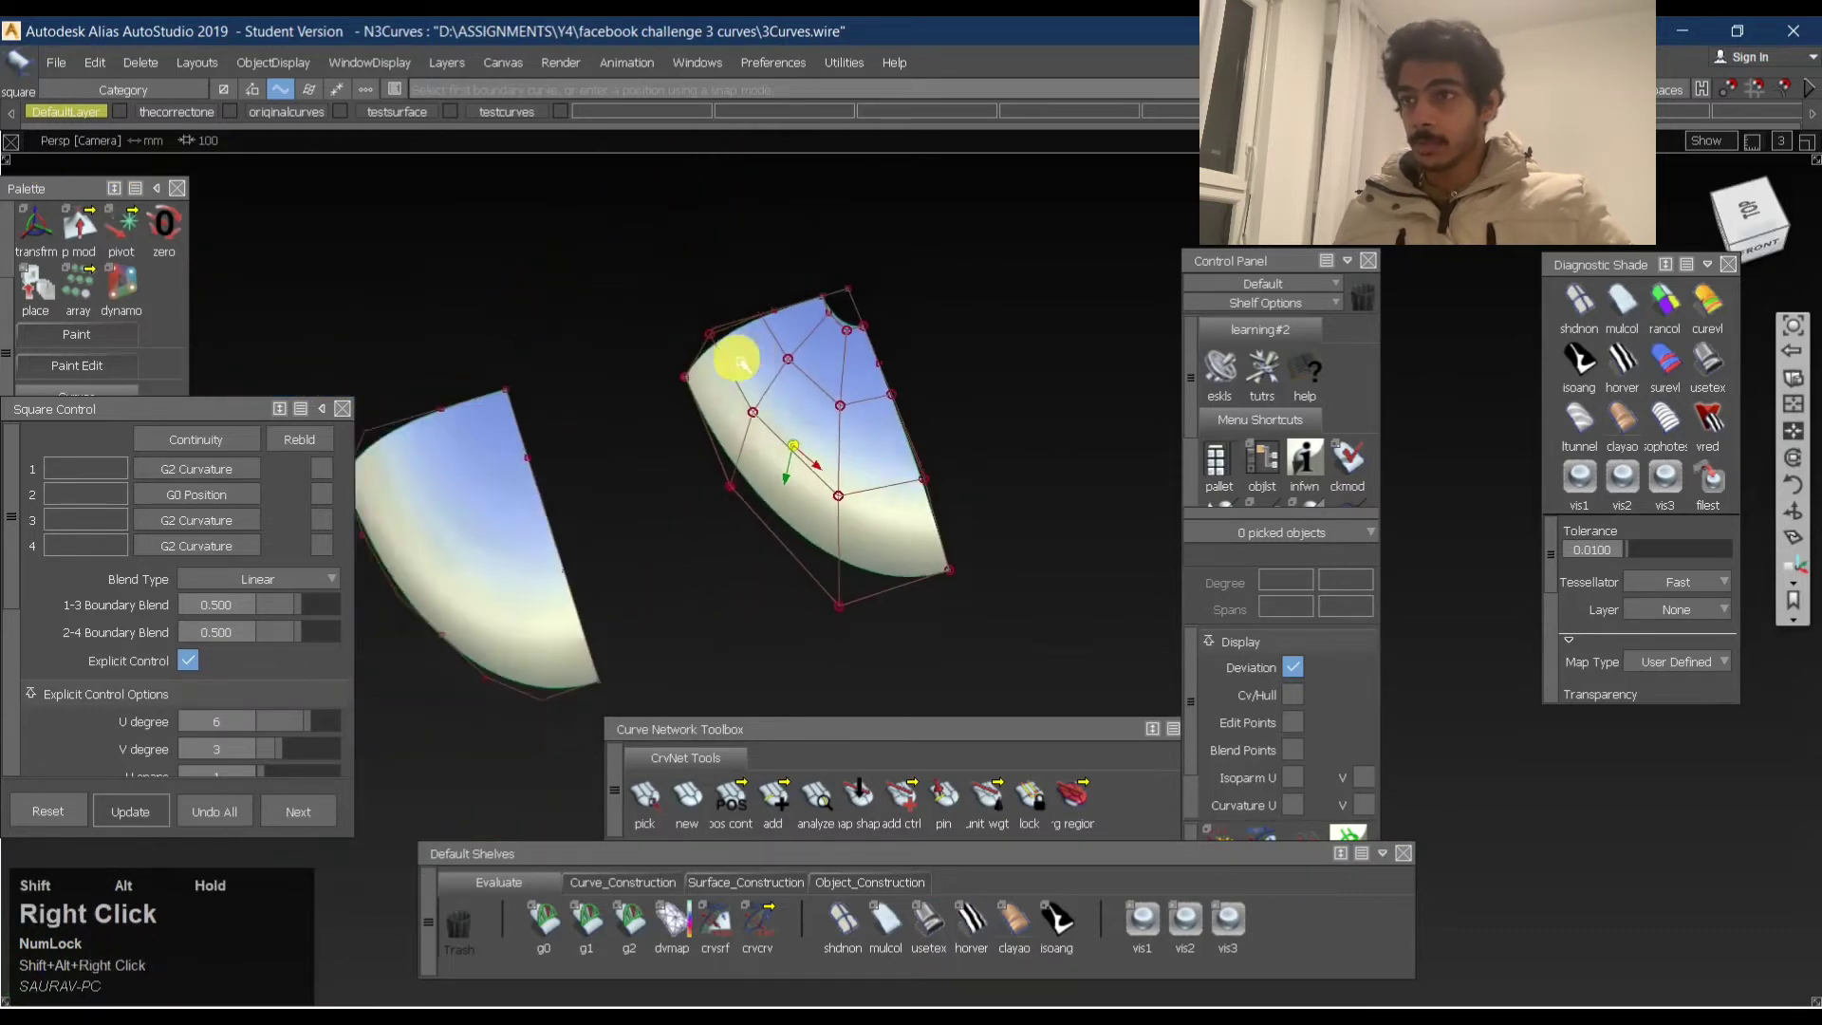
left_click_drag(738, 362, 764, 512, "alt+shift")
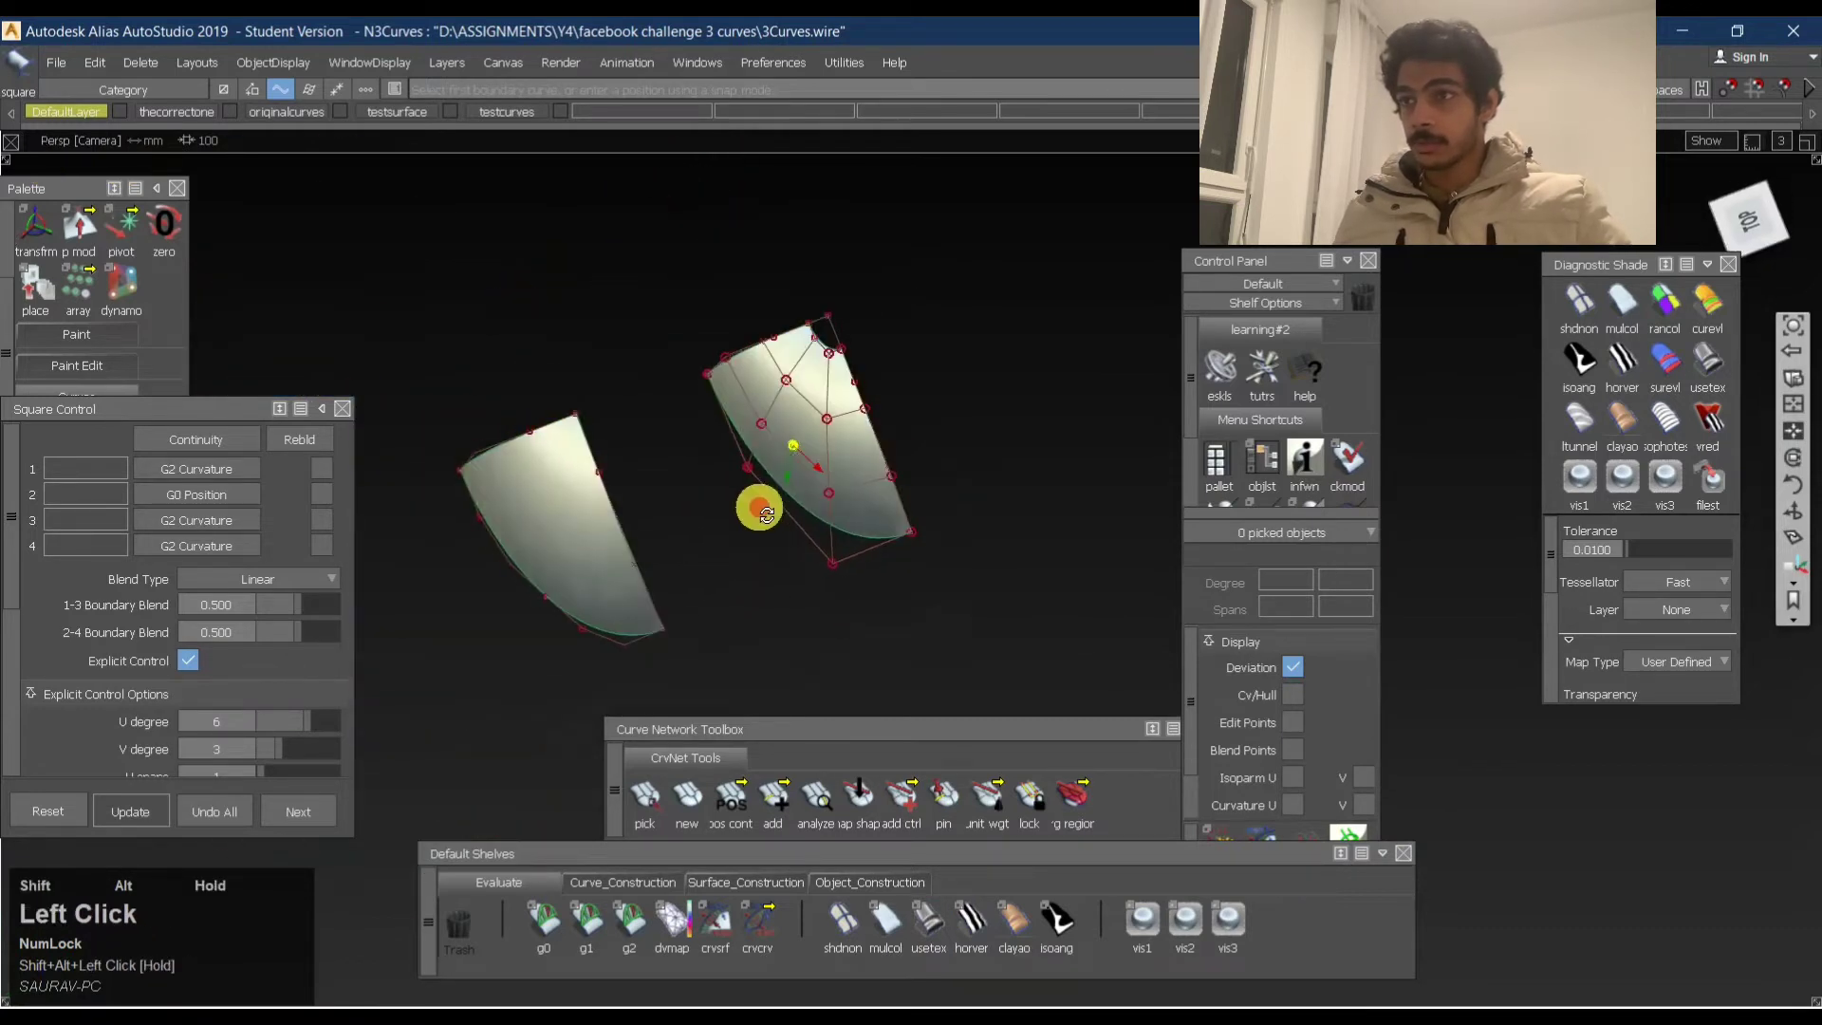
Apply horizontal zebra stripes to both surfaces and compare the stripe flow in perspective and top views.
left_click(975, 918)
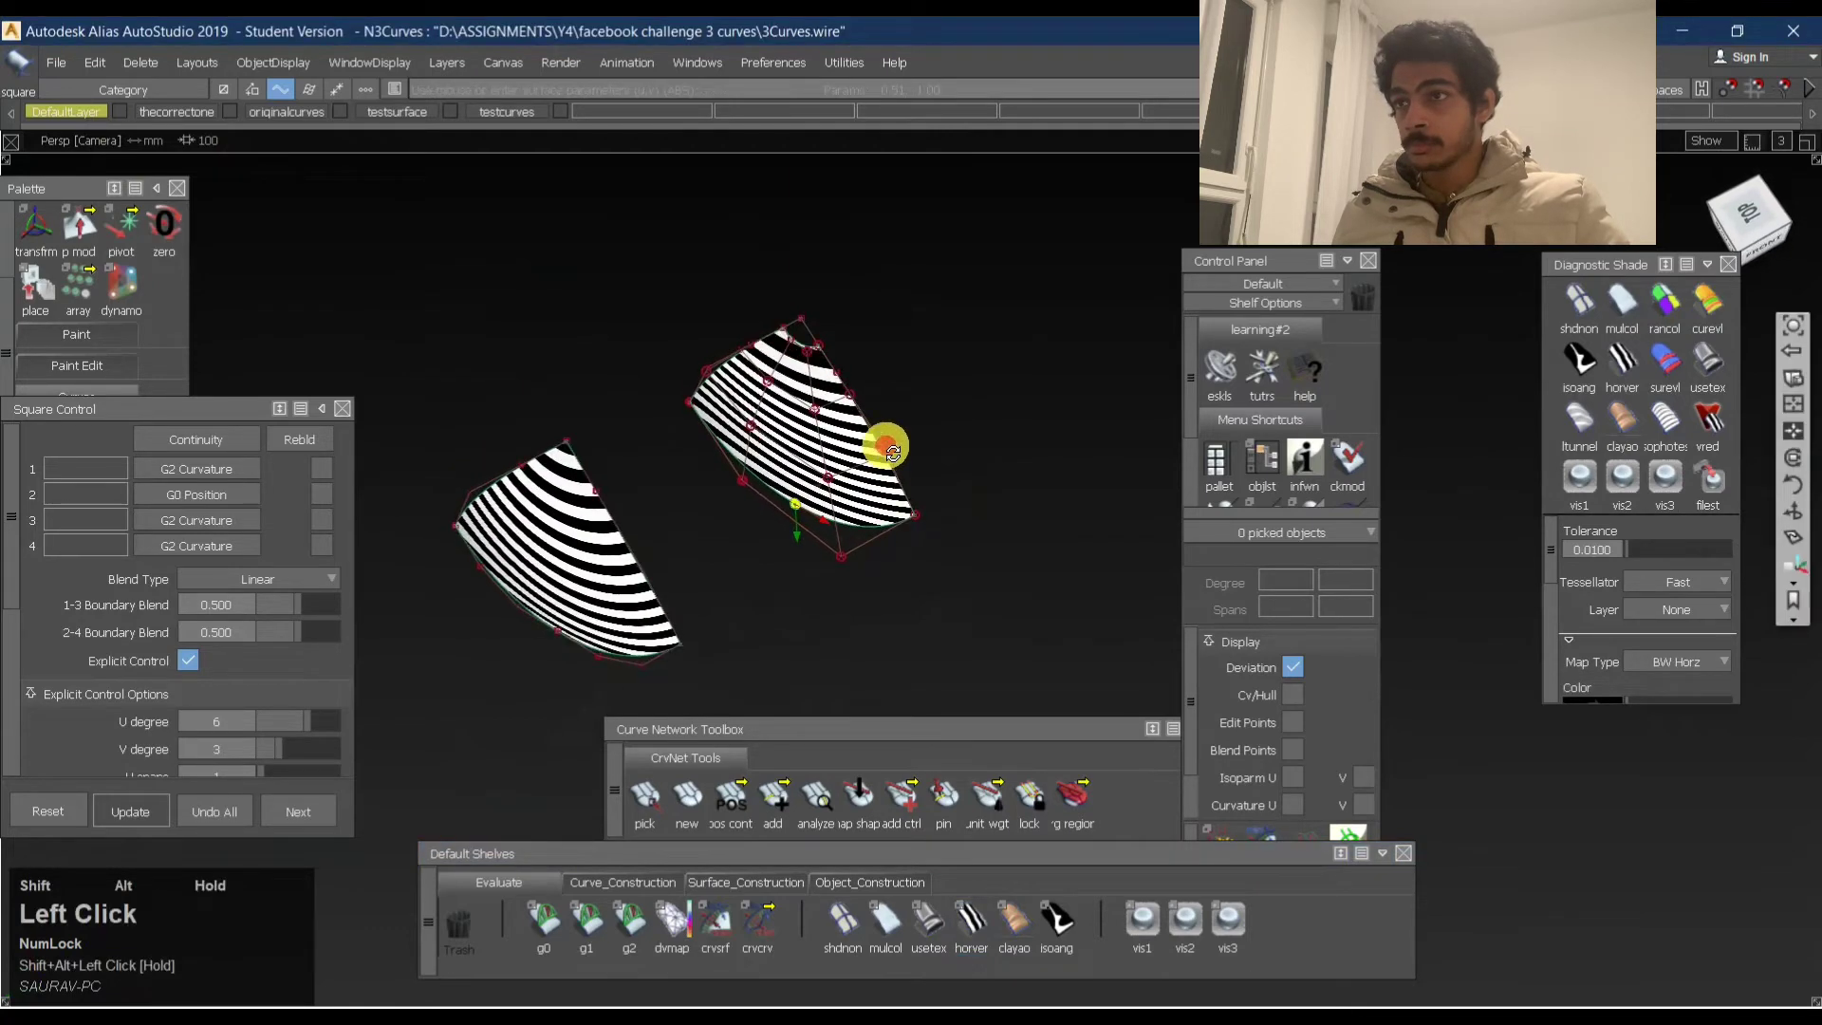
right_click_drag(773, 501, 826, 439, "alt+shift")
left_click_drag(826, 440, 1094, 402, "alt+shift")
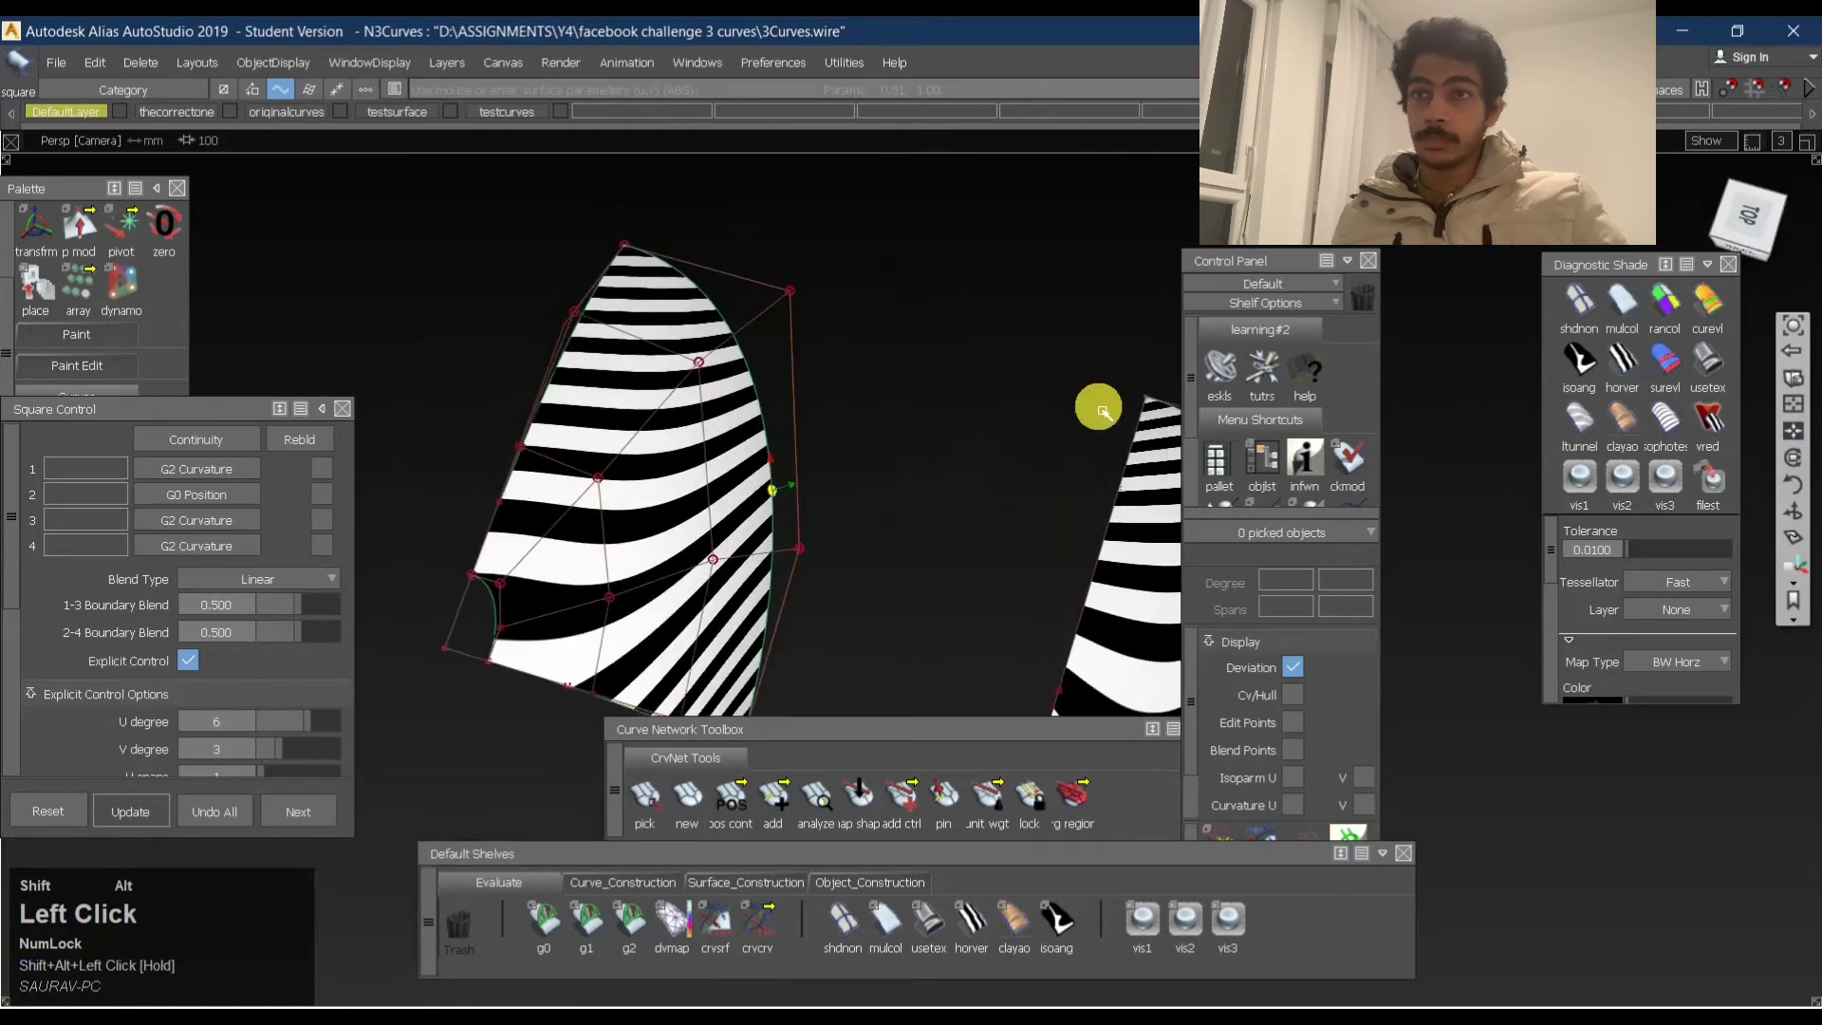
left_click(1754, 215)
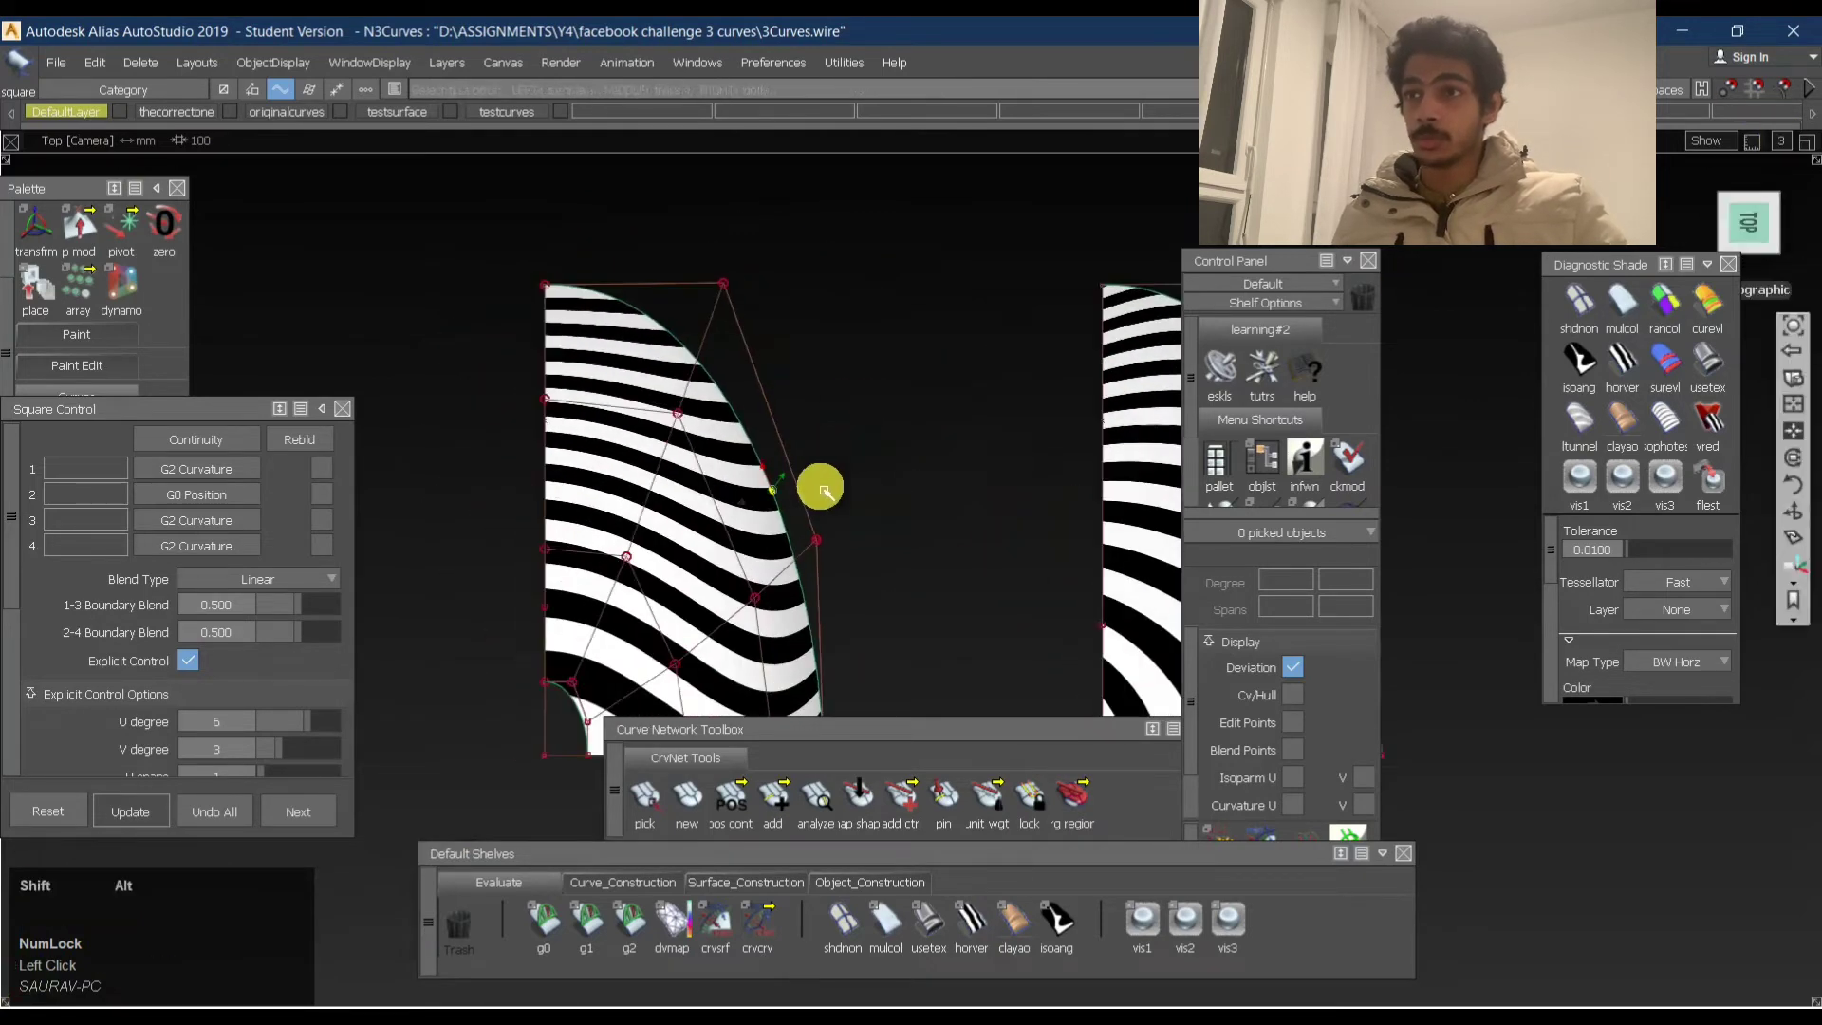
middle_click_drag(822, 488, 752, 353, "alt+shift")
right_click_drag(751, 353, 740, 379, "alt+shift")
middle_click_drag(740, 378, 632, 416, "alt+shift")
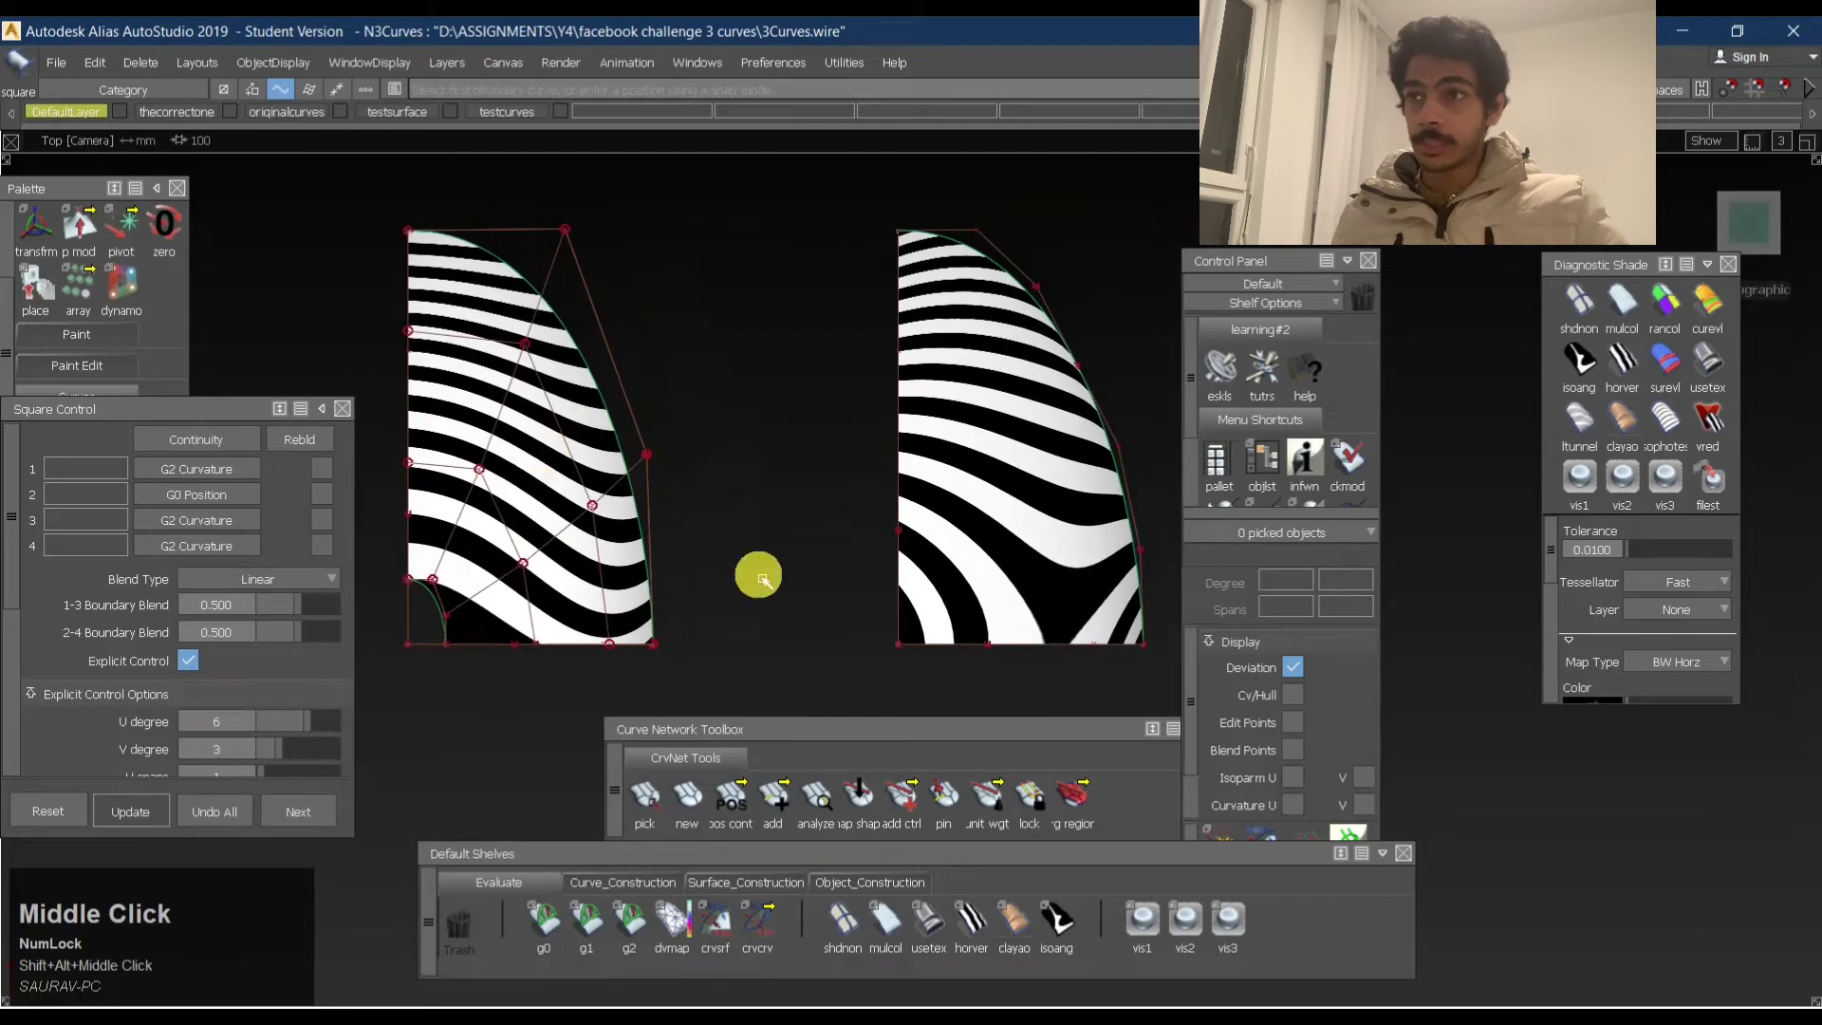
Examine the zebra stripe flow on the new and earlier surfaces in the top view, both upright and rotated sideways.
middle_click_drag(737, 439, 699, 348, "alt+shift")
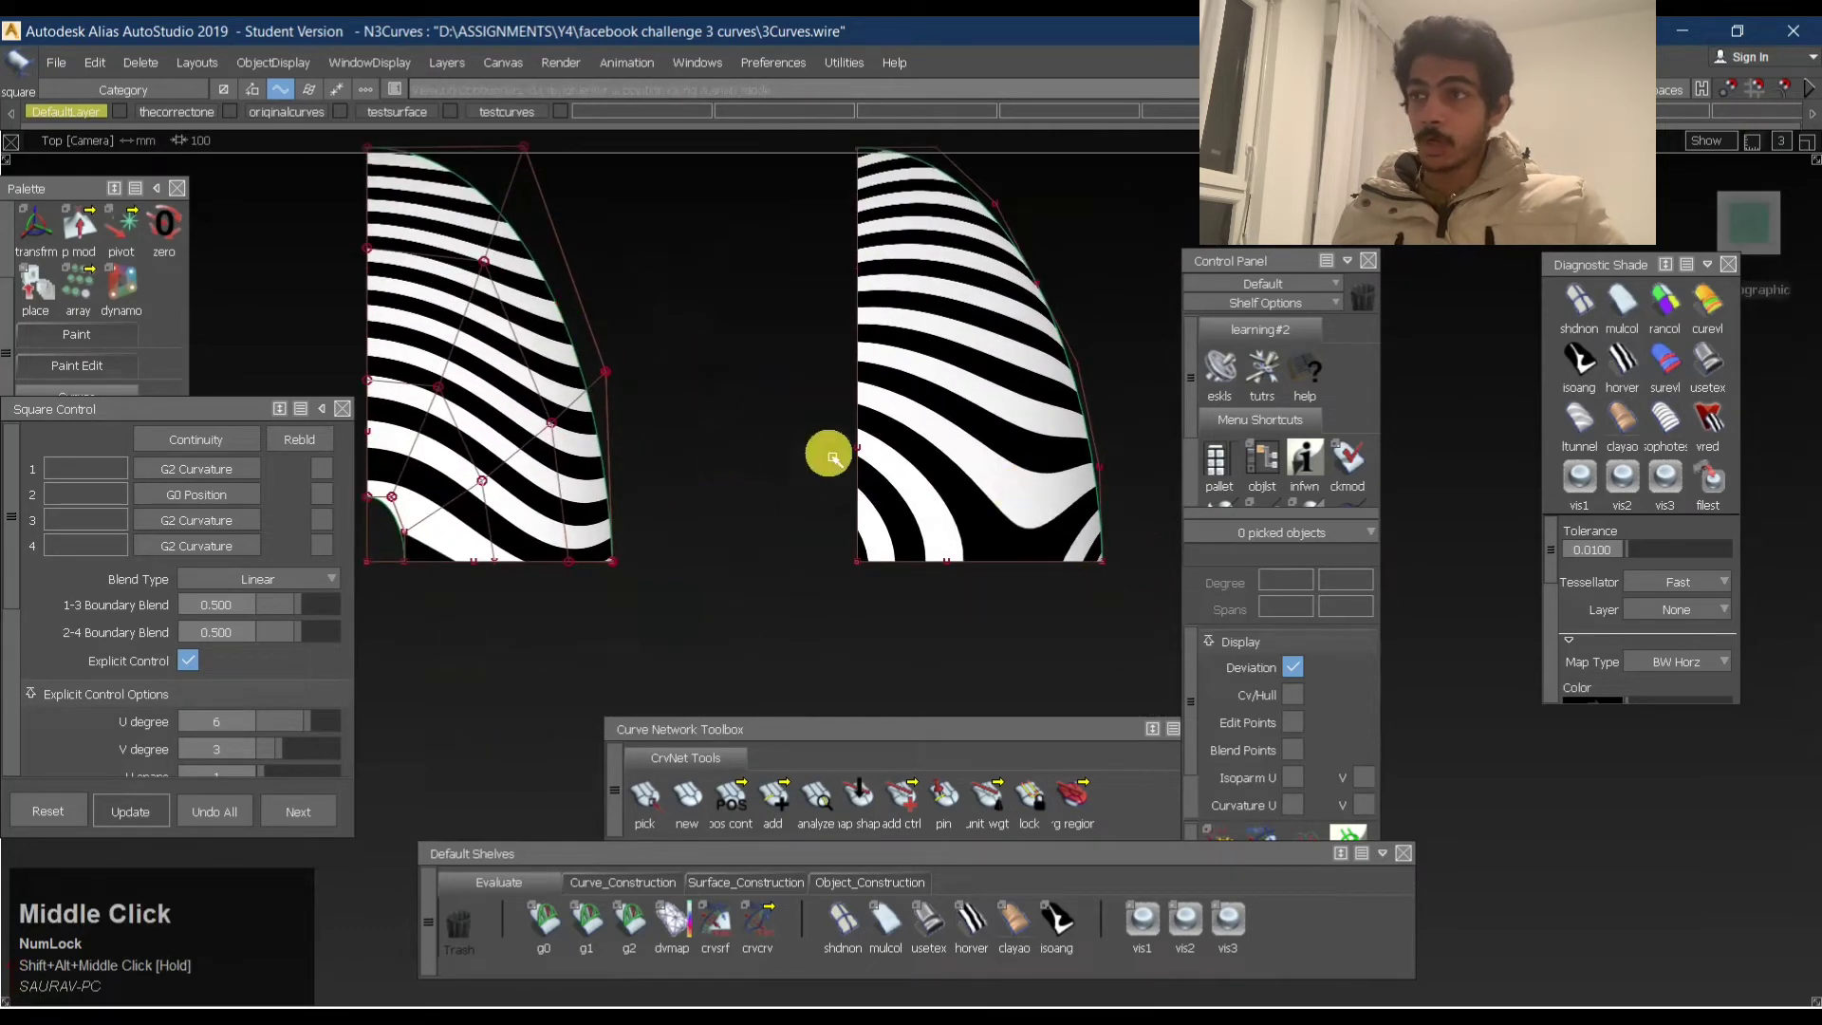
mouse_move(529, 456)
middle_mouse_down("alt+shift")
mouse_move(569, 577)
mouse_move(550, 447)
middle_mouse_up("alt+shift")
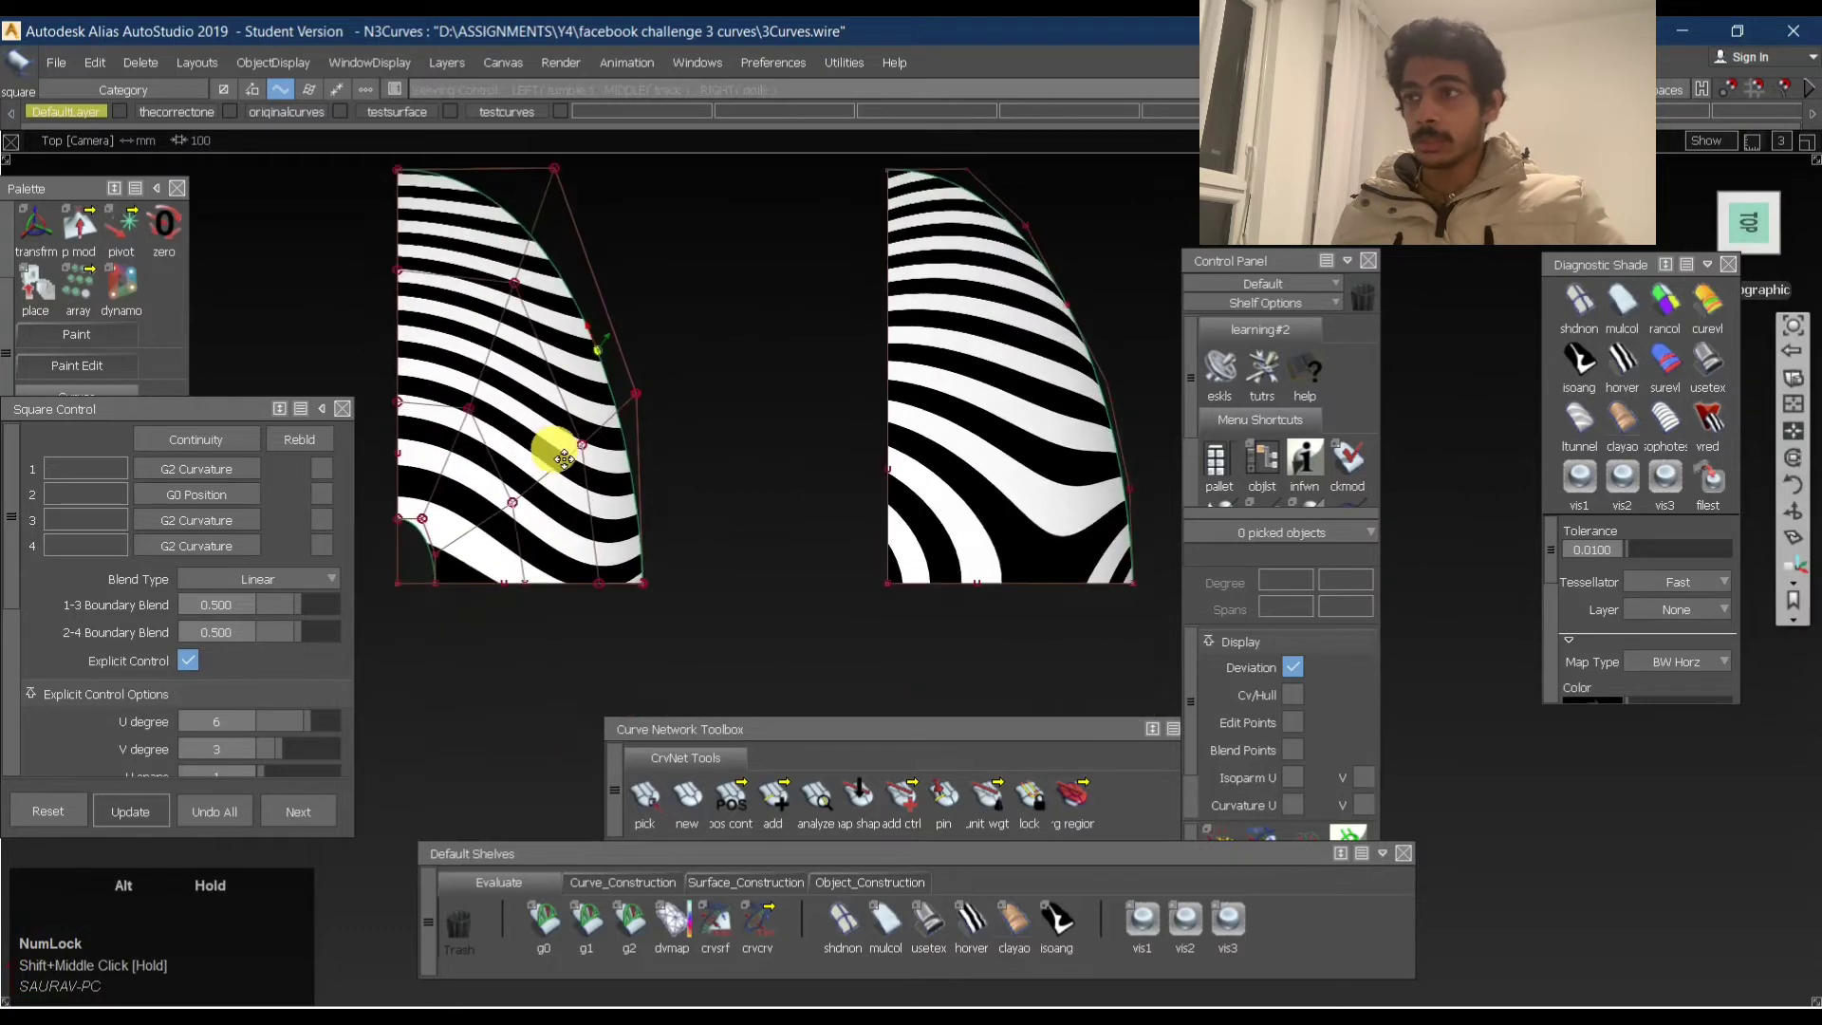
left_click_drag(550, 447, 846, 407, "alt+shift")
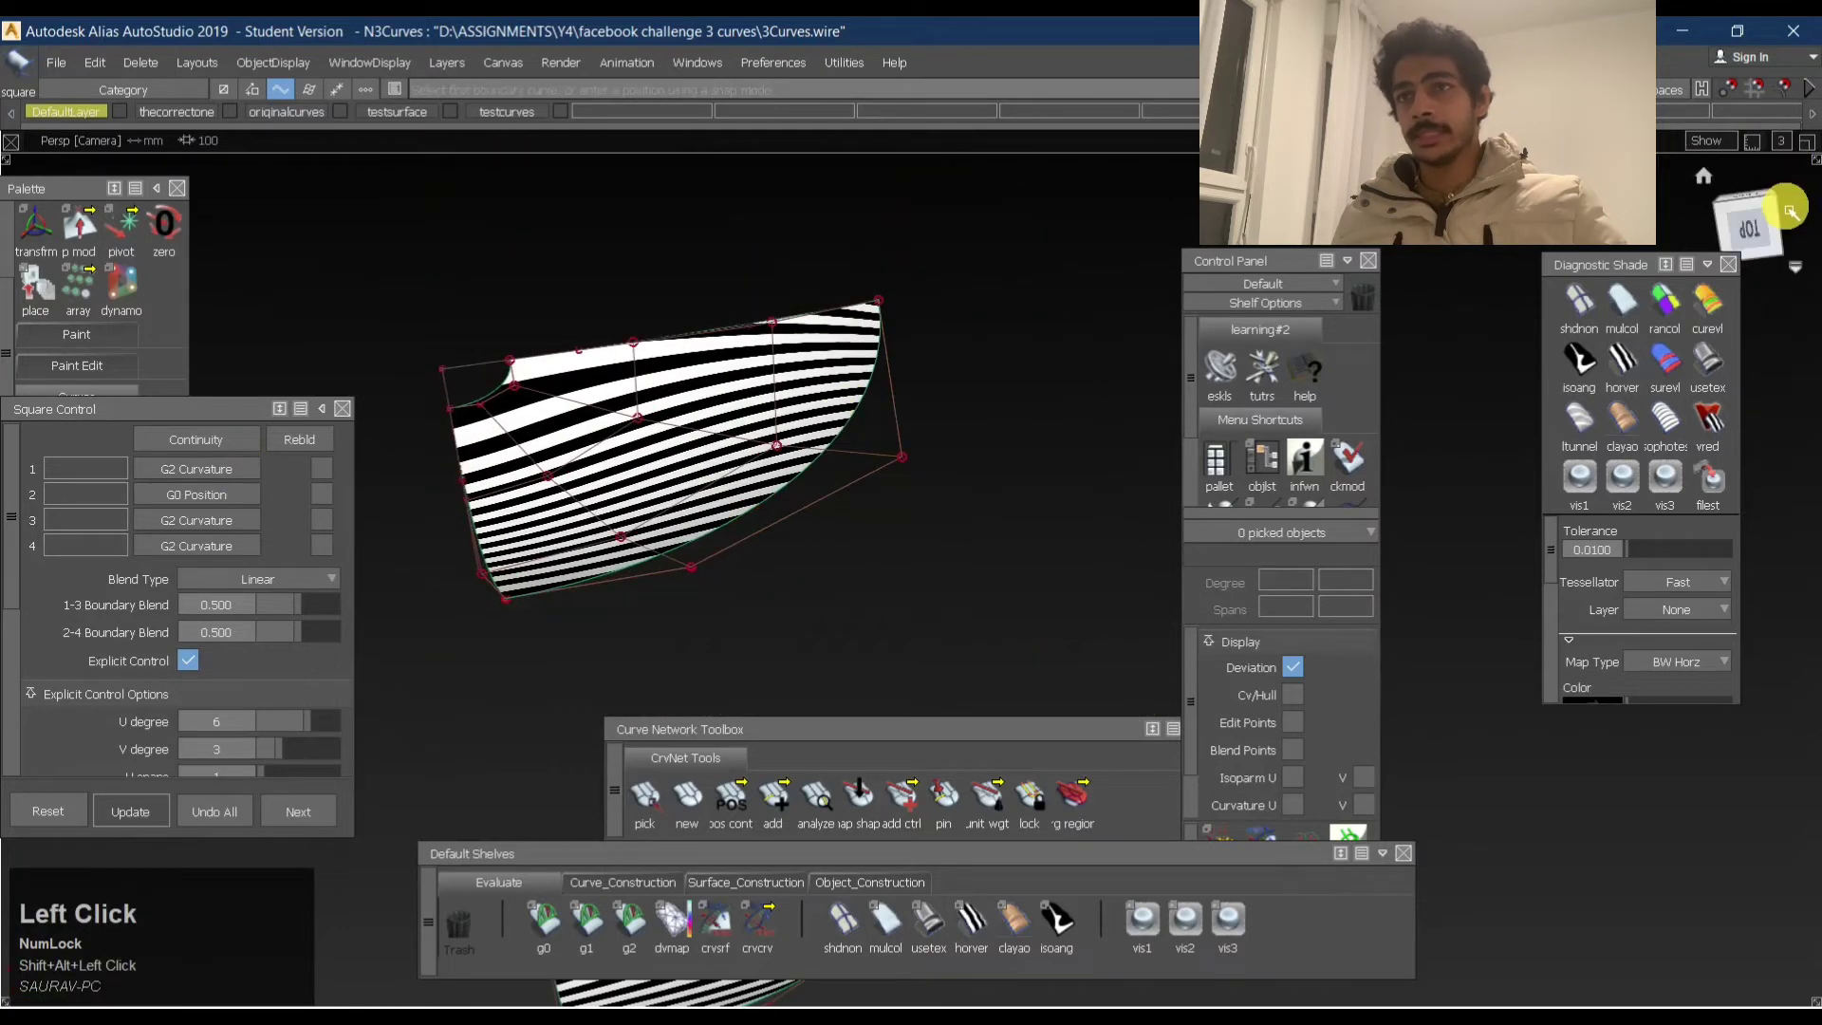
left_click(1441, 248)
right_click_drag(883, 273, 752, 488, "alt+shift")
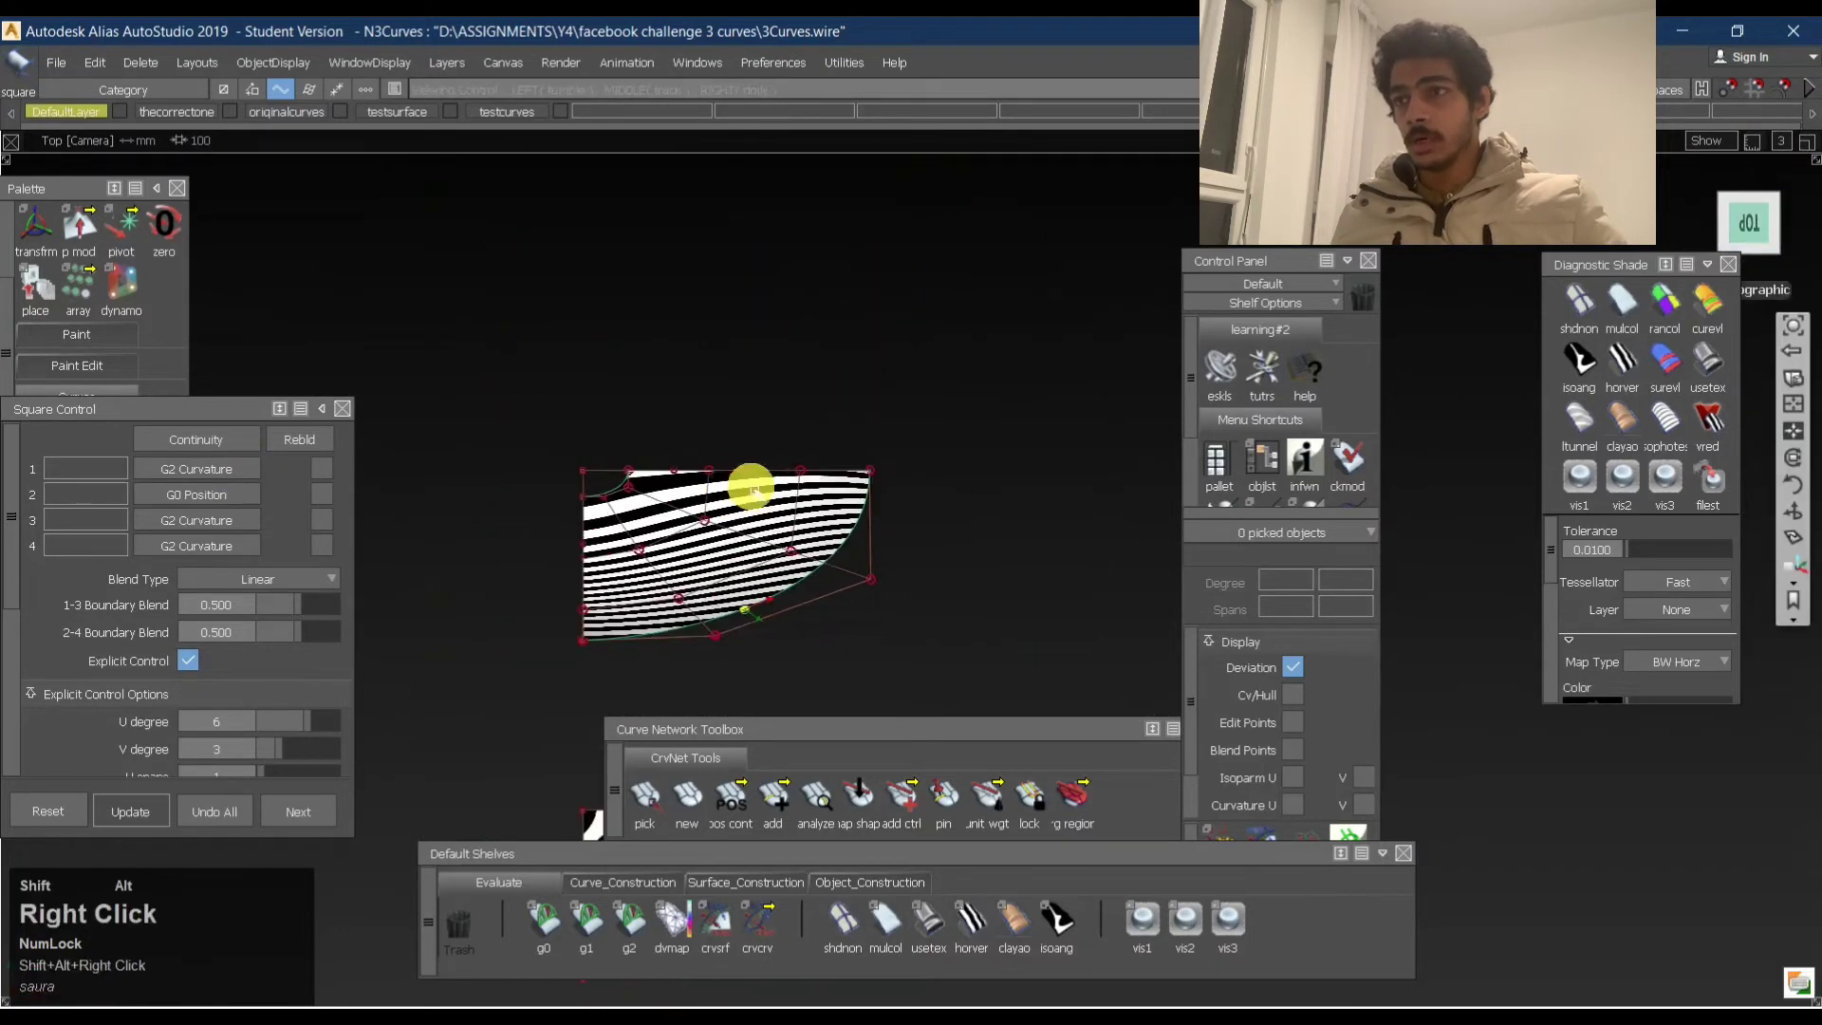
middle_click_drag(753, 488, 752, 324, "alt+shift")
right_click_drag(752, 323, 825, 346, "alt+shift")
middle_click_drag(826, 346, 683, 284, "alt+shift")
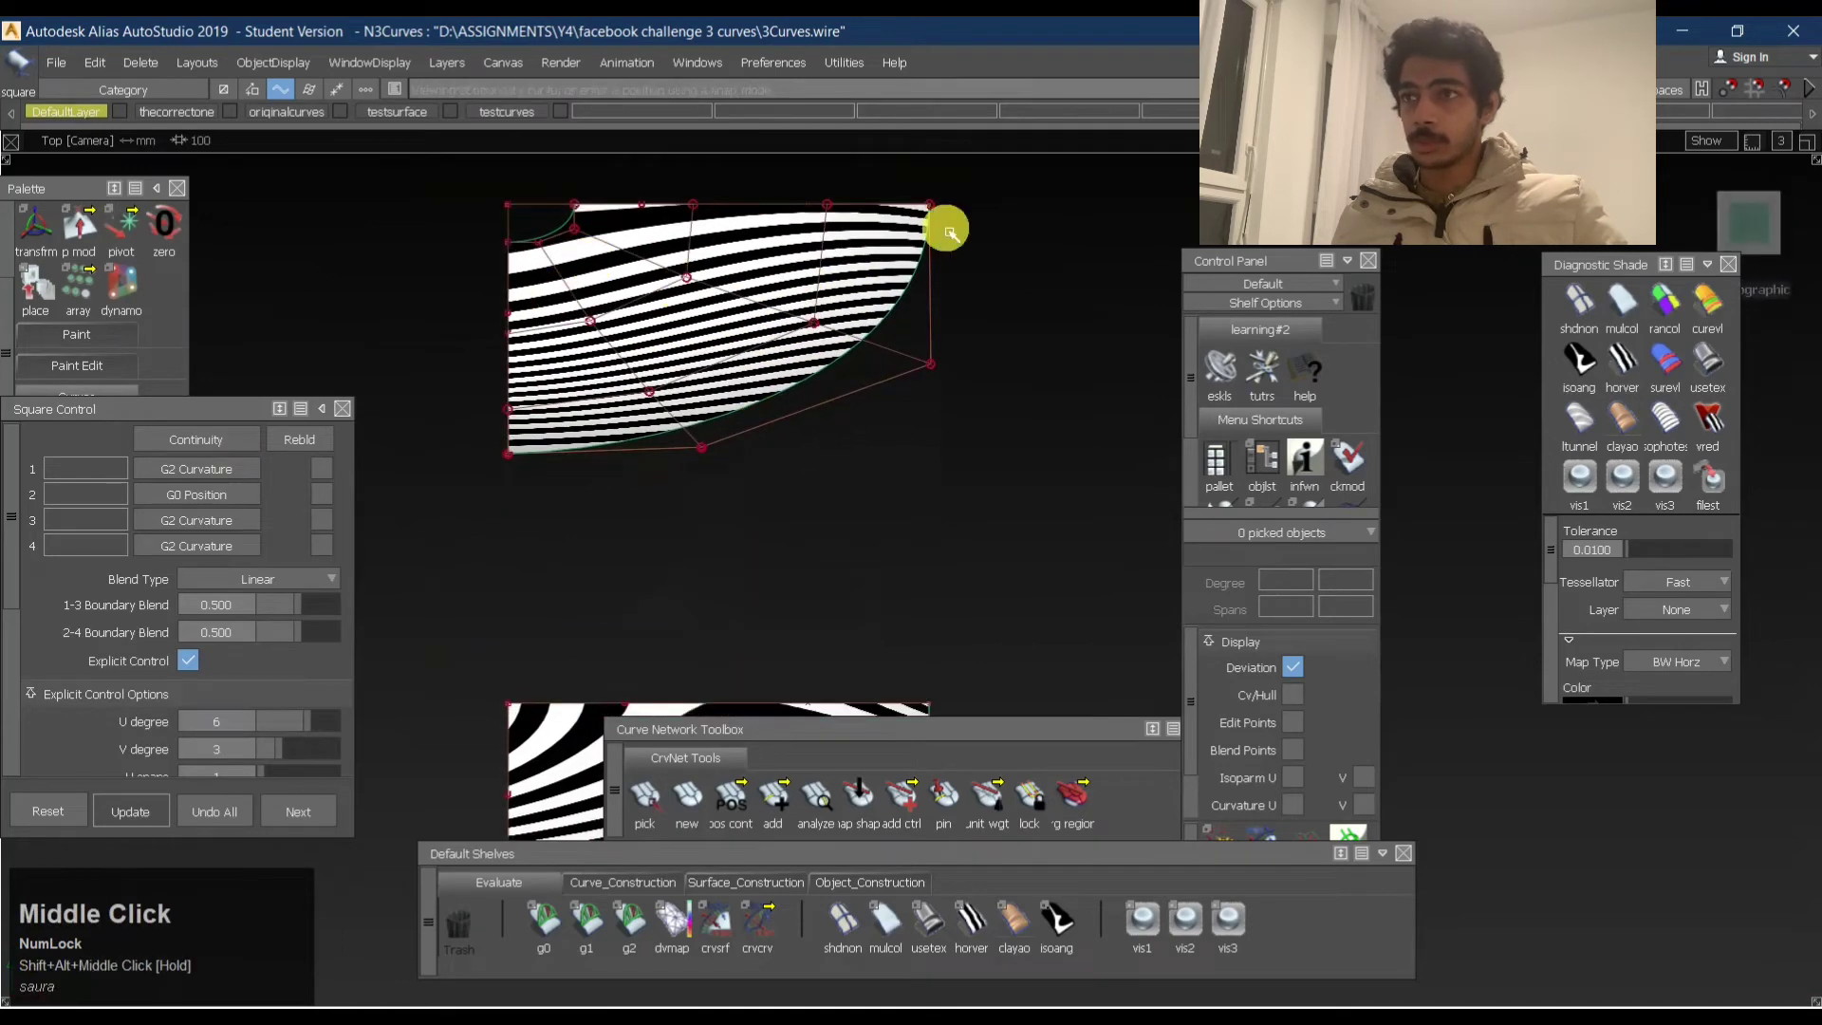
middle_click_drag(569, 267, 802, 569, "alt+shift")
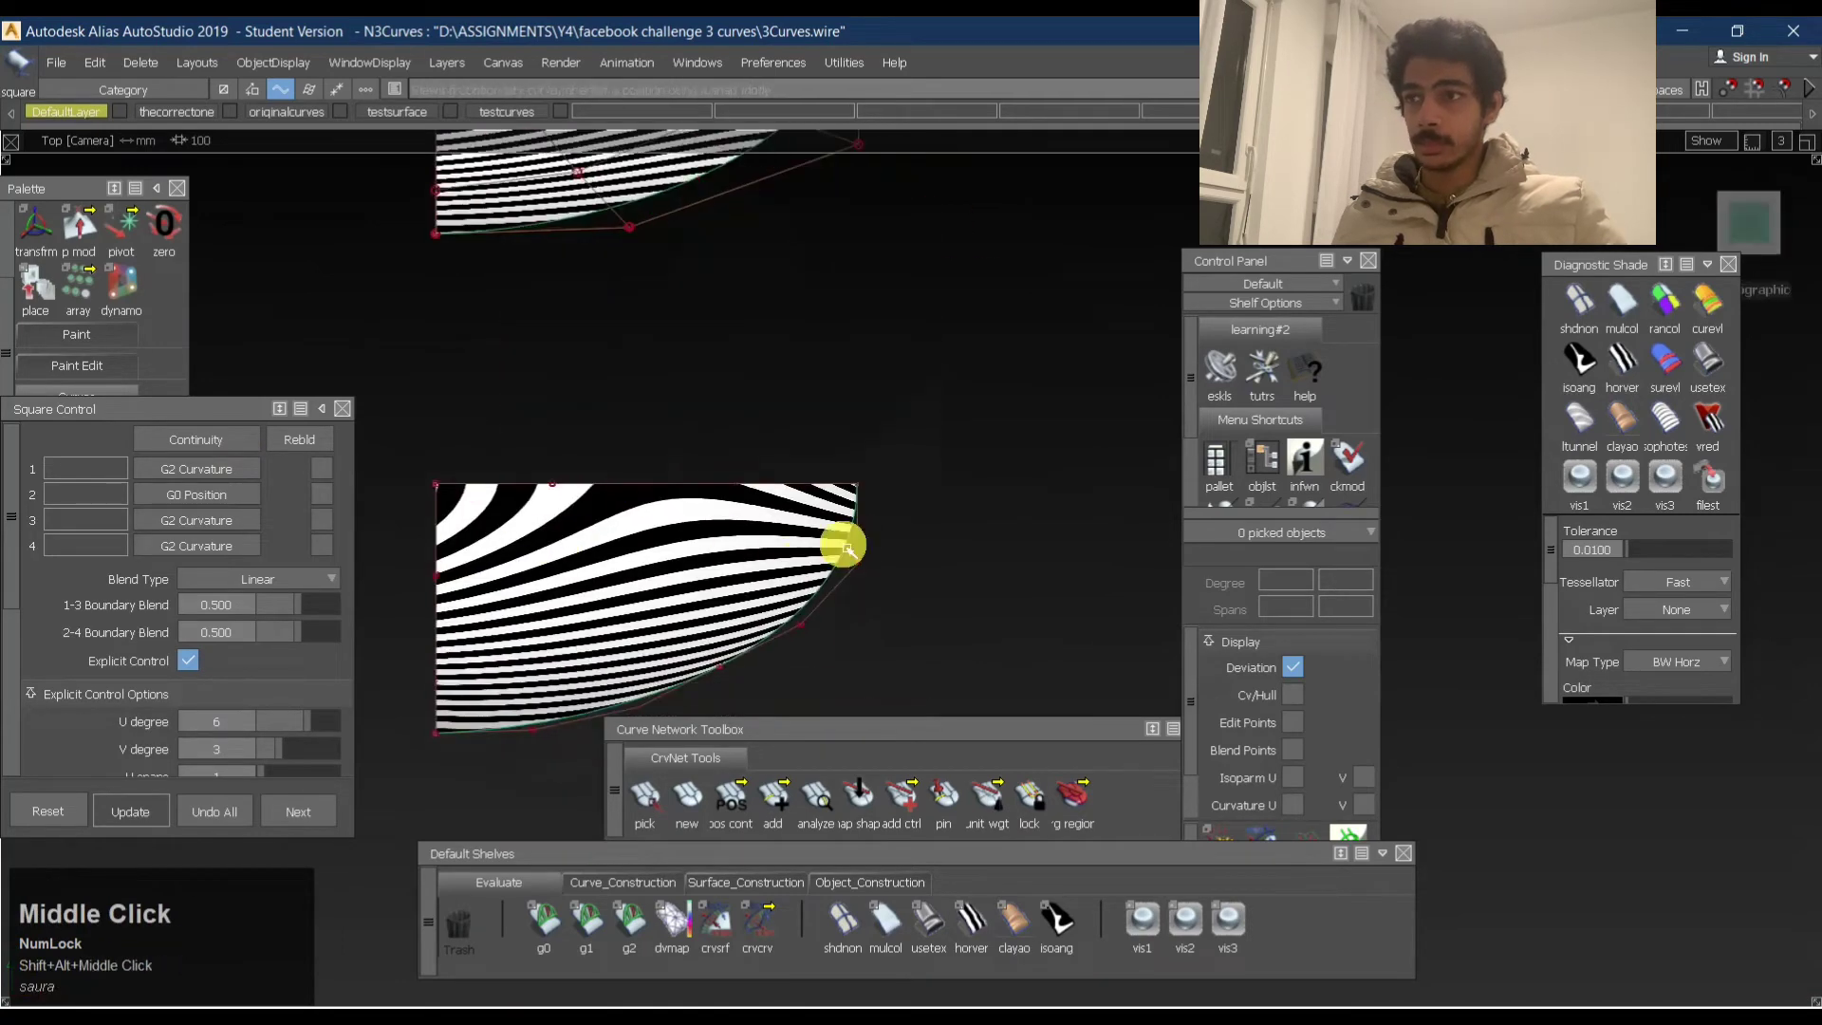
middle_click_drag(777, 447, 696, 541, "alt+shift")
Finish the Square command and hide the new surface's control points and hull.
left_click(695, 276)
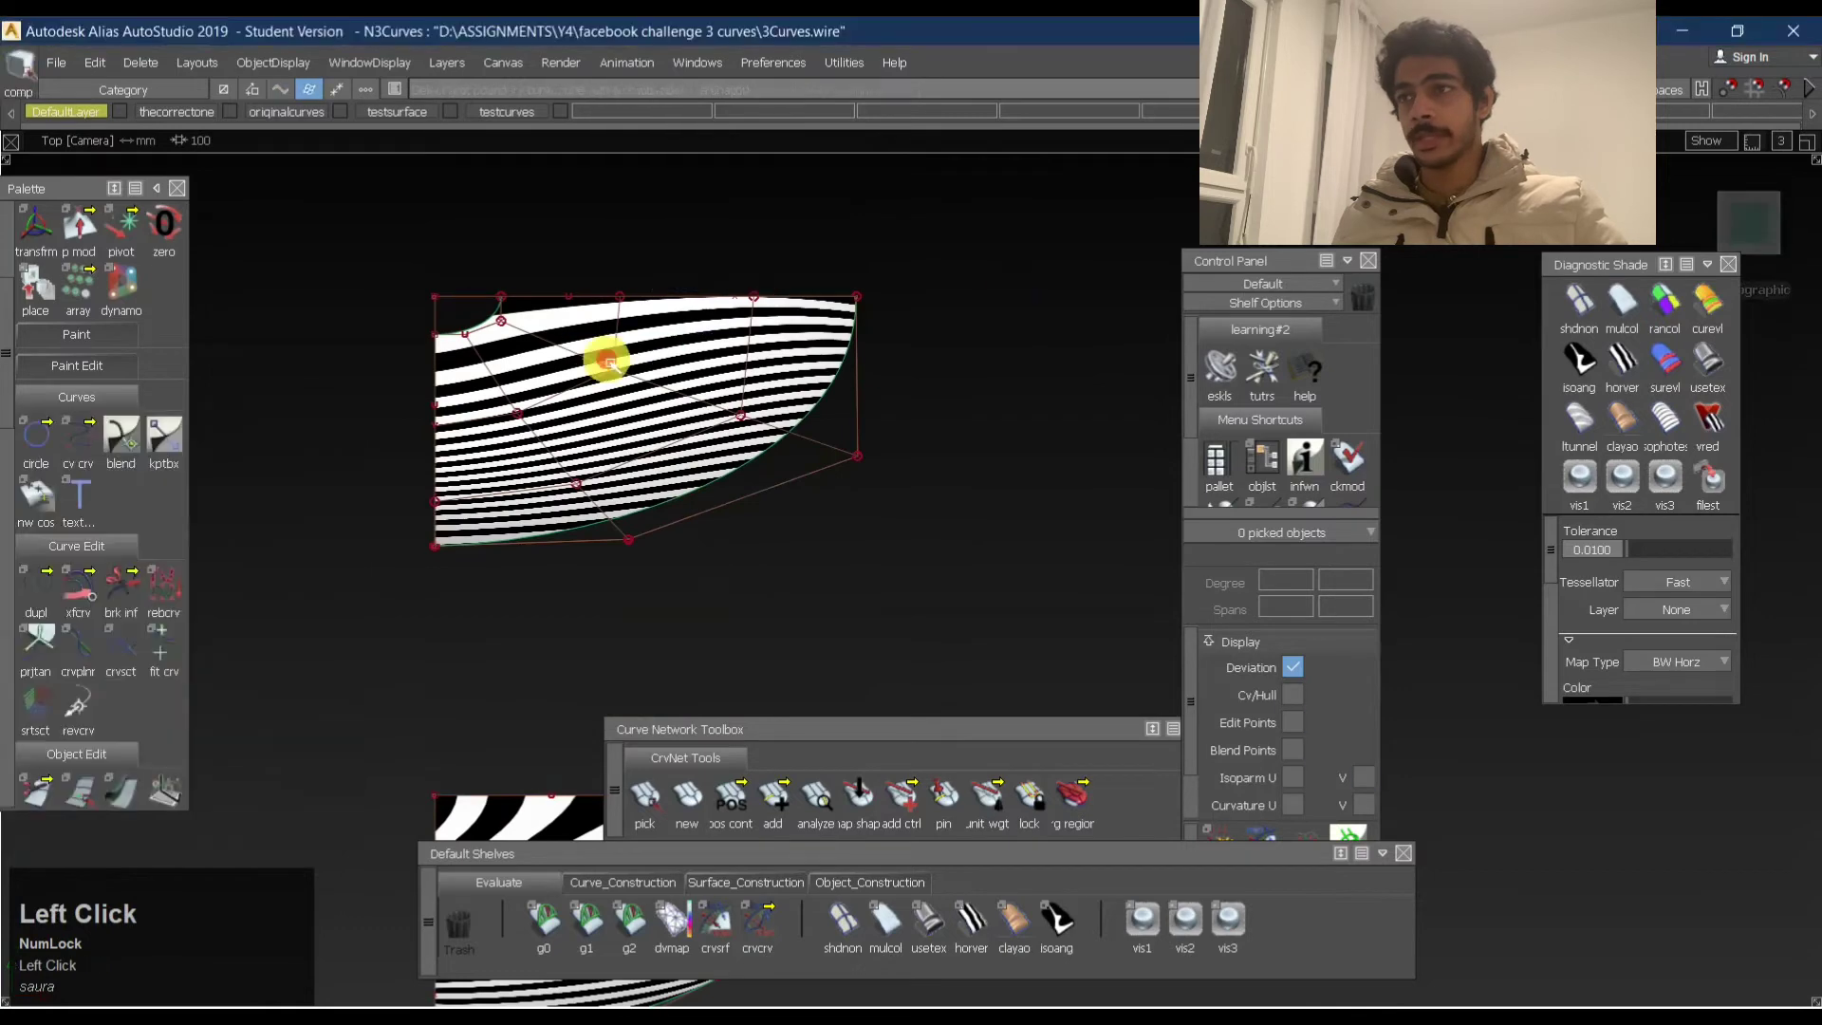
left_click(610, 364)
right_click_drag(498, 306, 726, 502, "ctrl+shift")
right_click_drag(568, 385, 748, 342, "alt+shift")
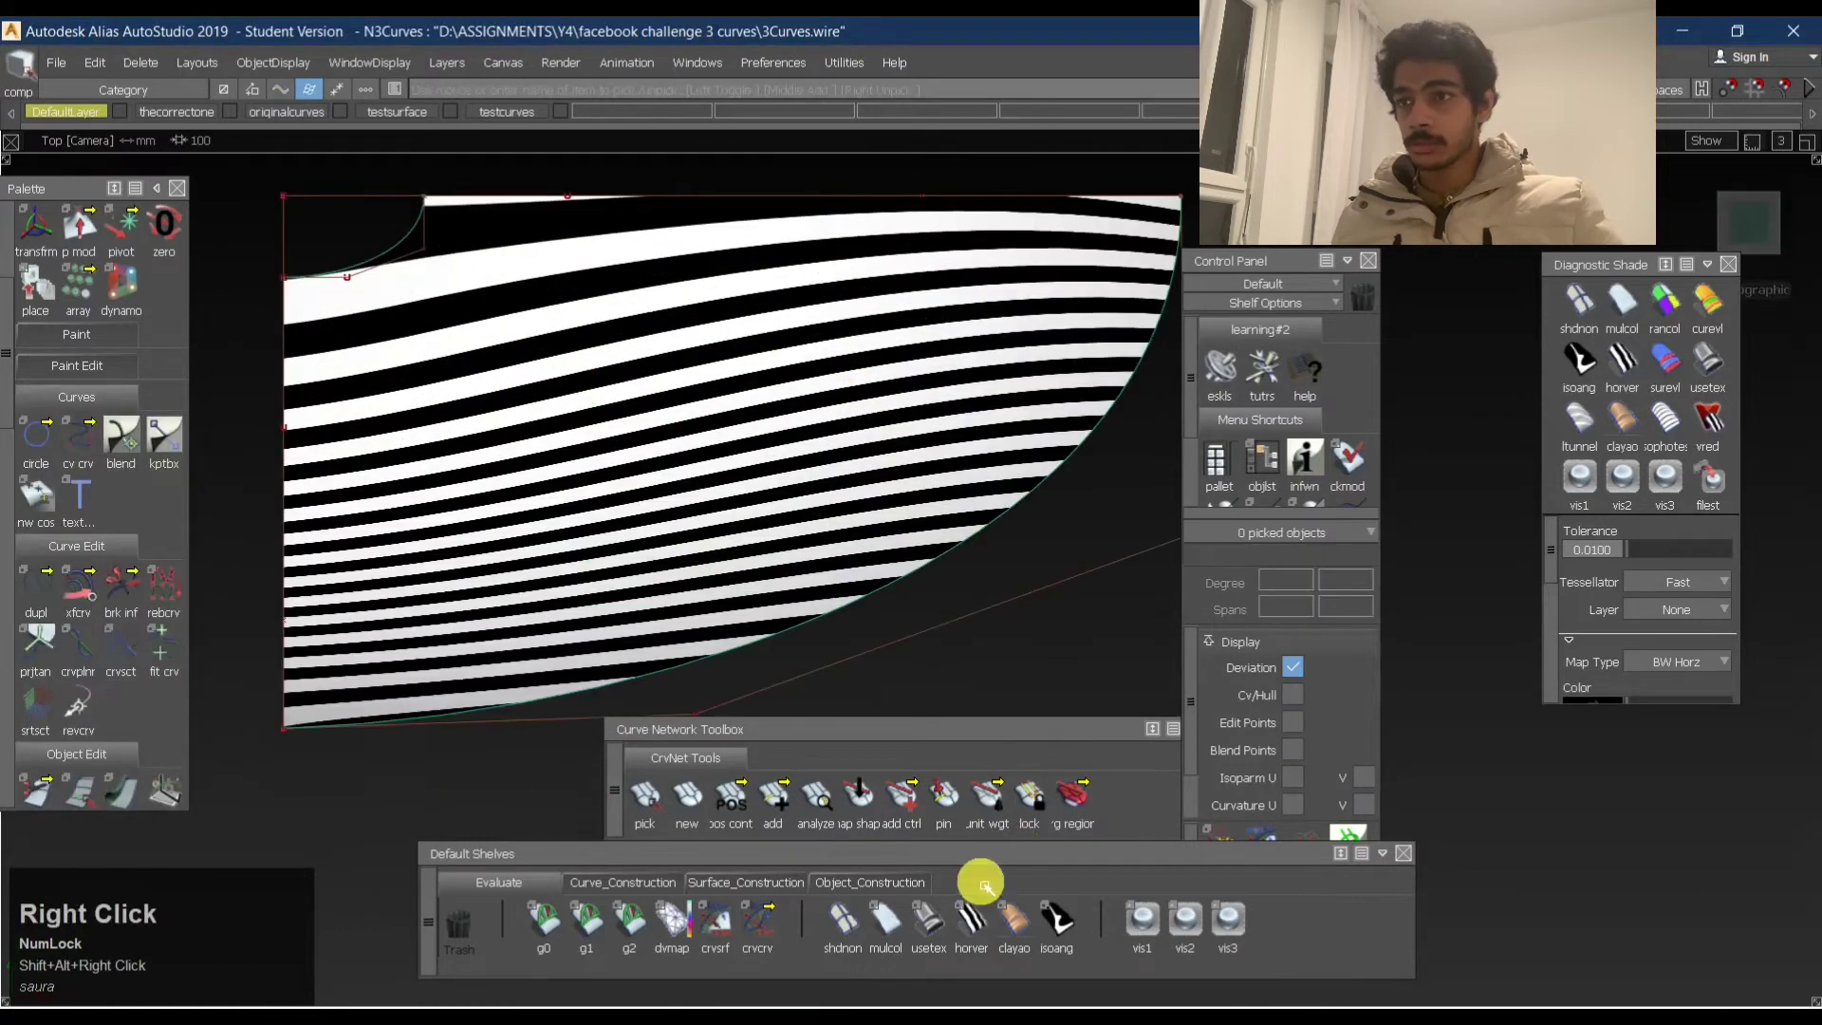
Shade the new Square surface with the user texture and examine its small corner cut-out in perspective.
left_click(928, 922)
left_click_drag(504, 430, 524, 342, "alt+shift")
mouse_move(525, 341)
middle_mouse_down("alt+shift")
mouse_move(668, 419)
mouse_move(821, 434)
middle_mouse_up("alt+shift")
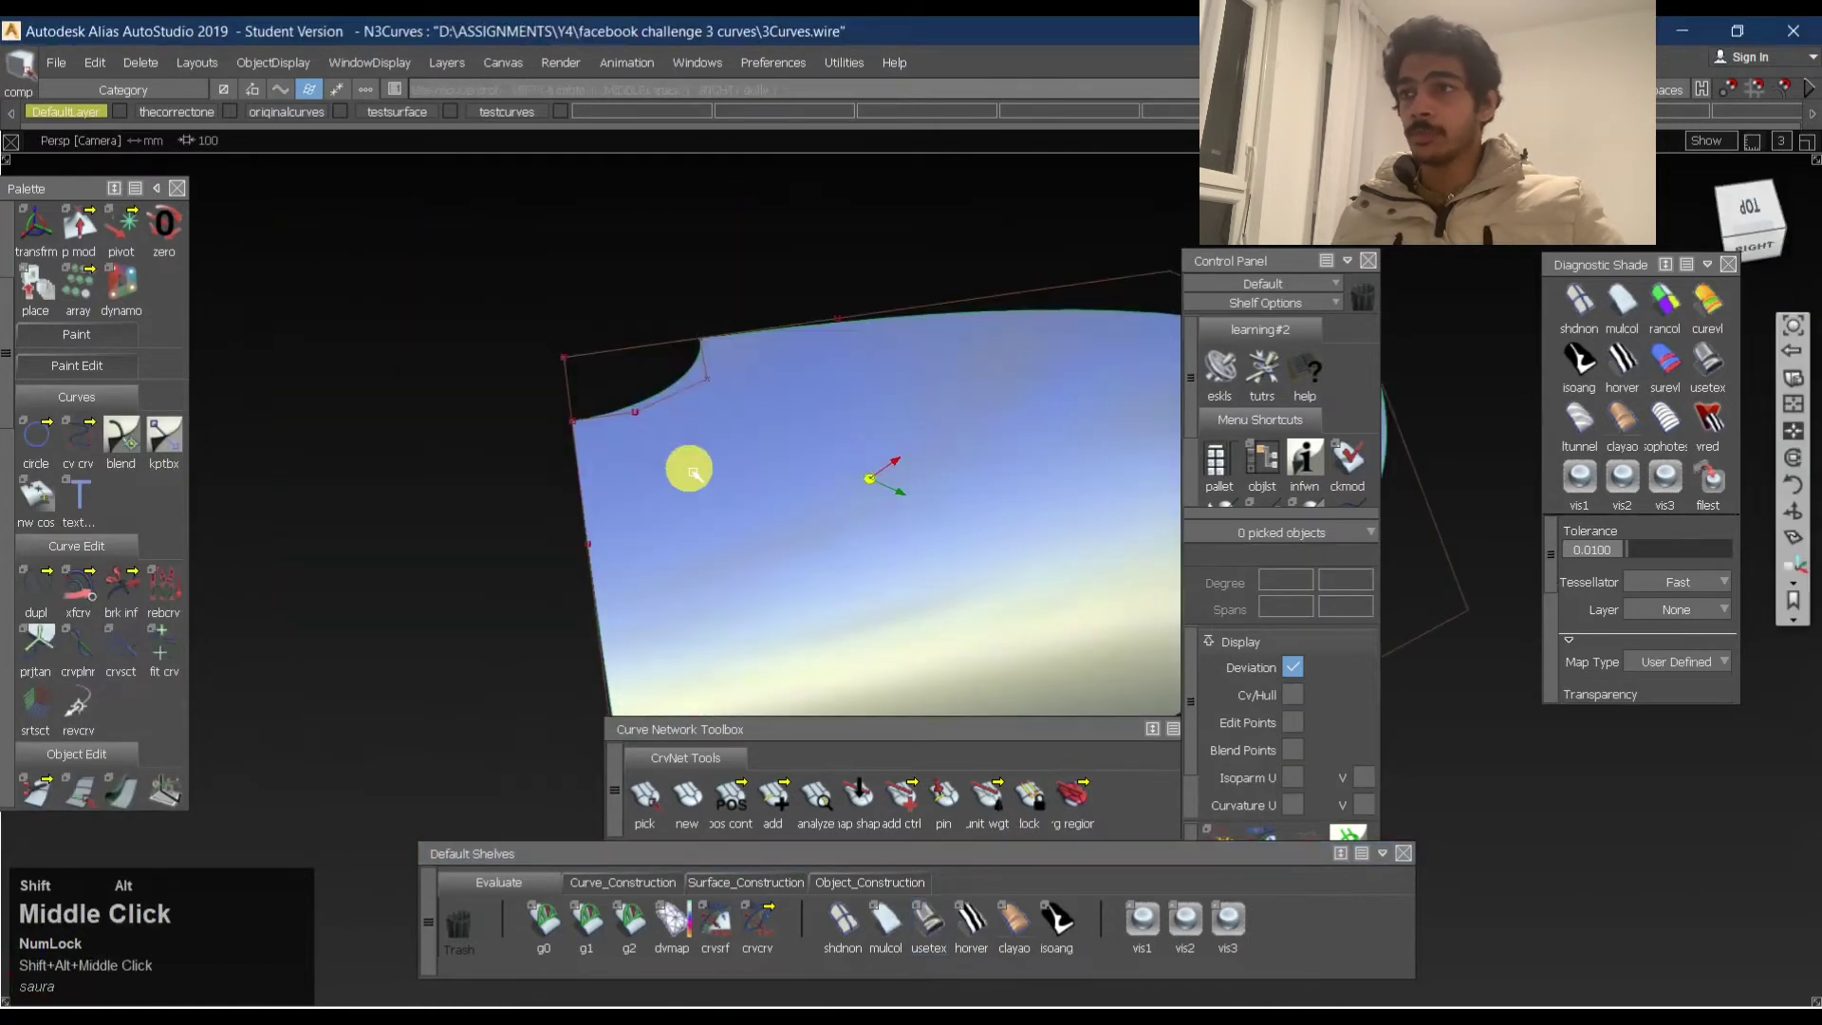
right_click_drag(598, 432, 643, 411, "alt+shift")
left_click_drag(643, 411, 524, 364, "alt+shift")
right_click_drag(530, 365, 675, 452, "alt+shift")
middle_click_drag(675, 452, 848, 375, "alt+shift")
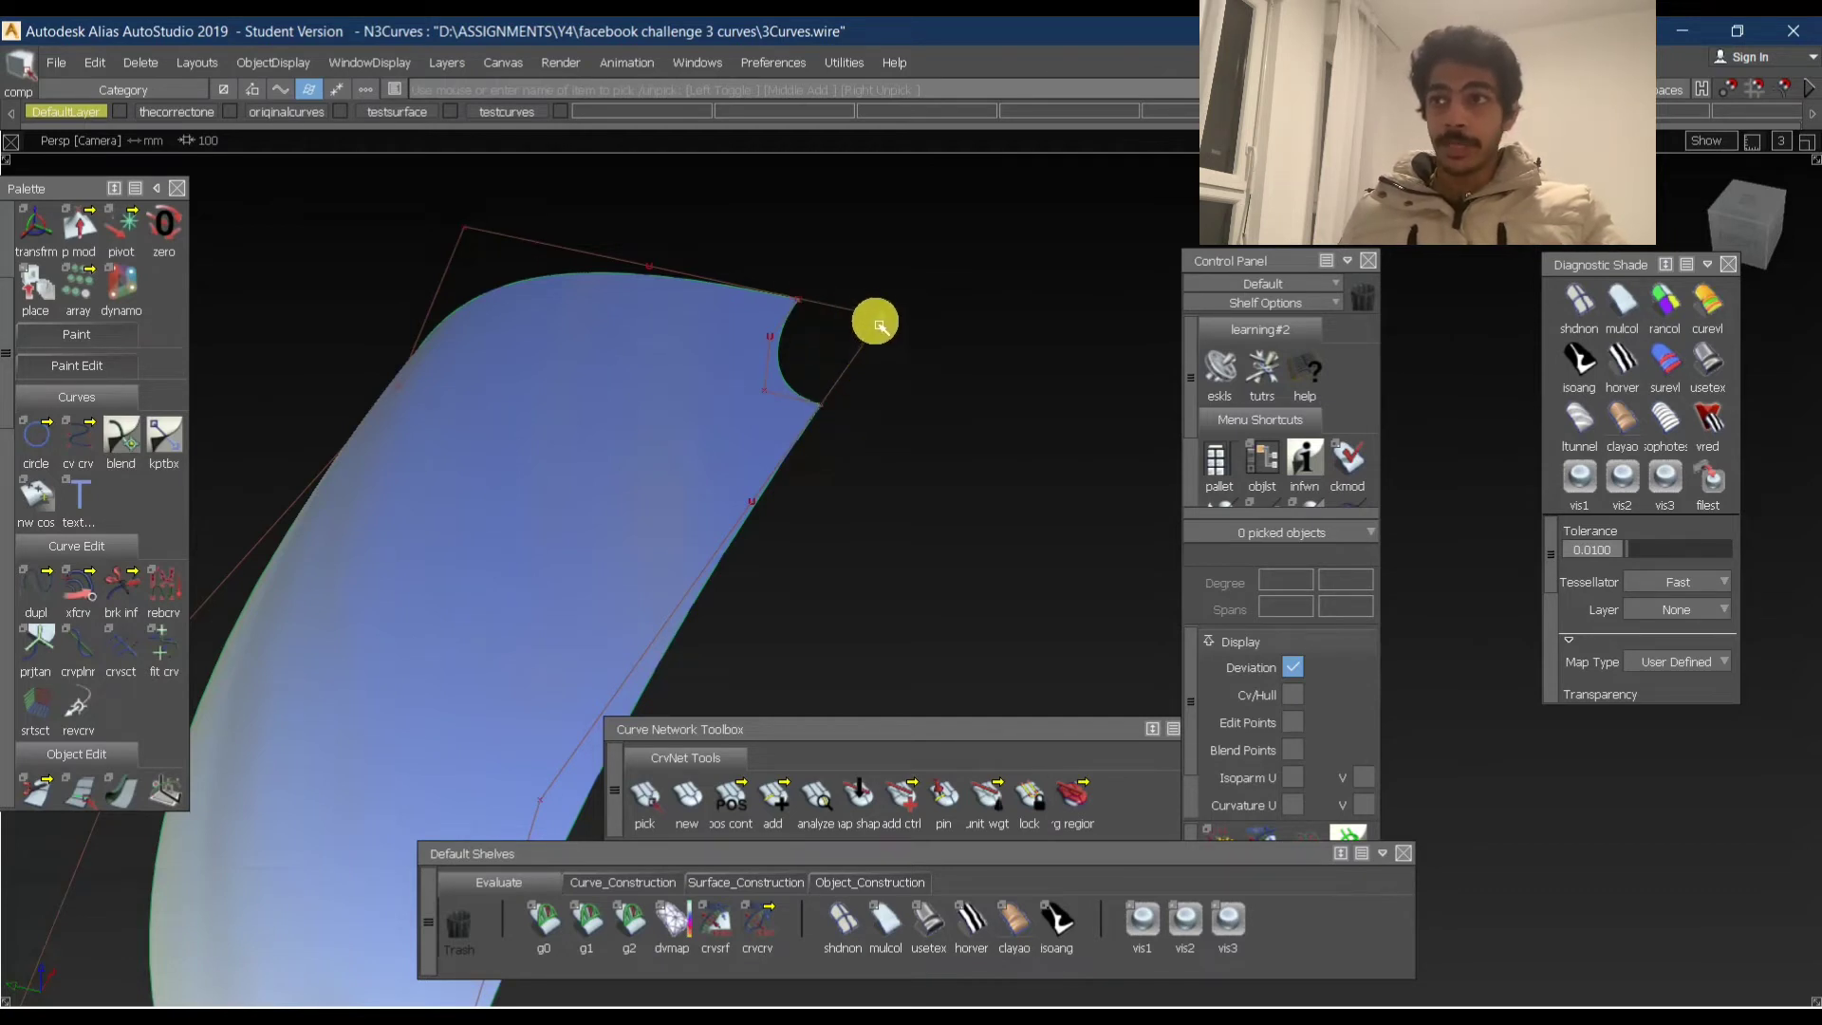
left_click(862, 399, "ctrl+shift")
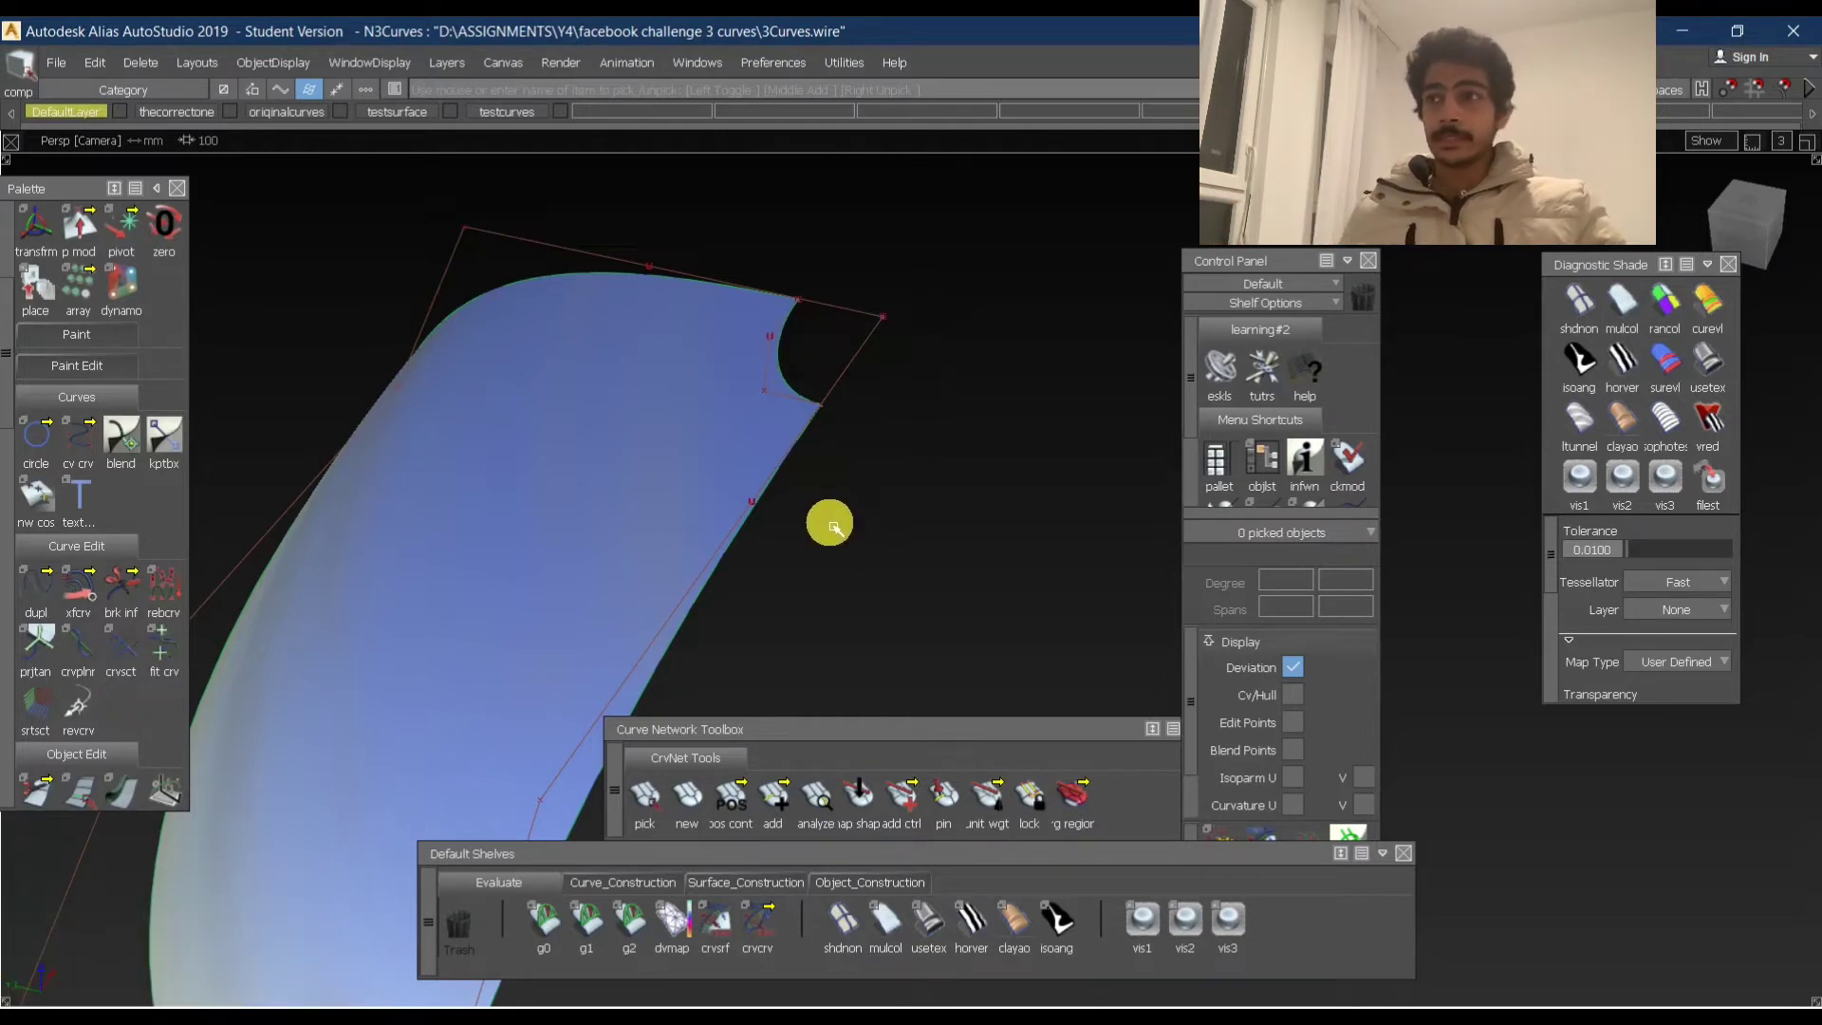
left_click_drag(806, 622, 758, 405, "ctrl+shift")
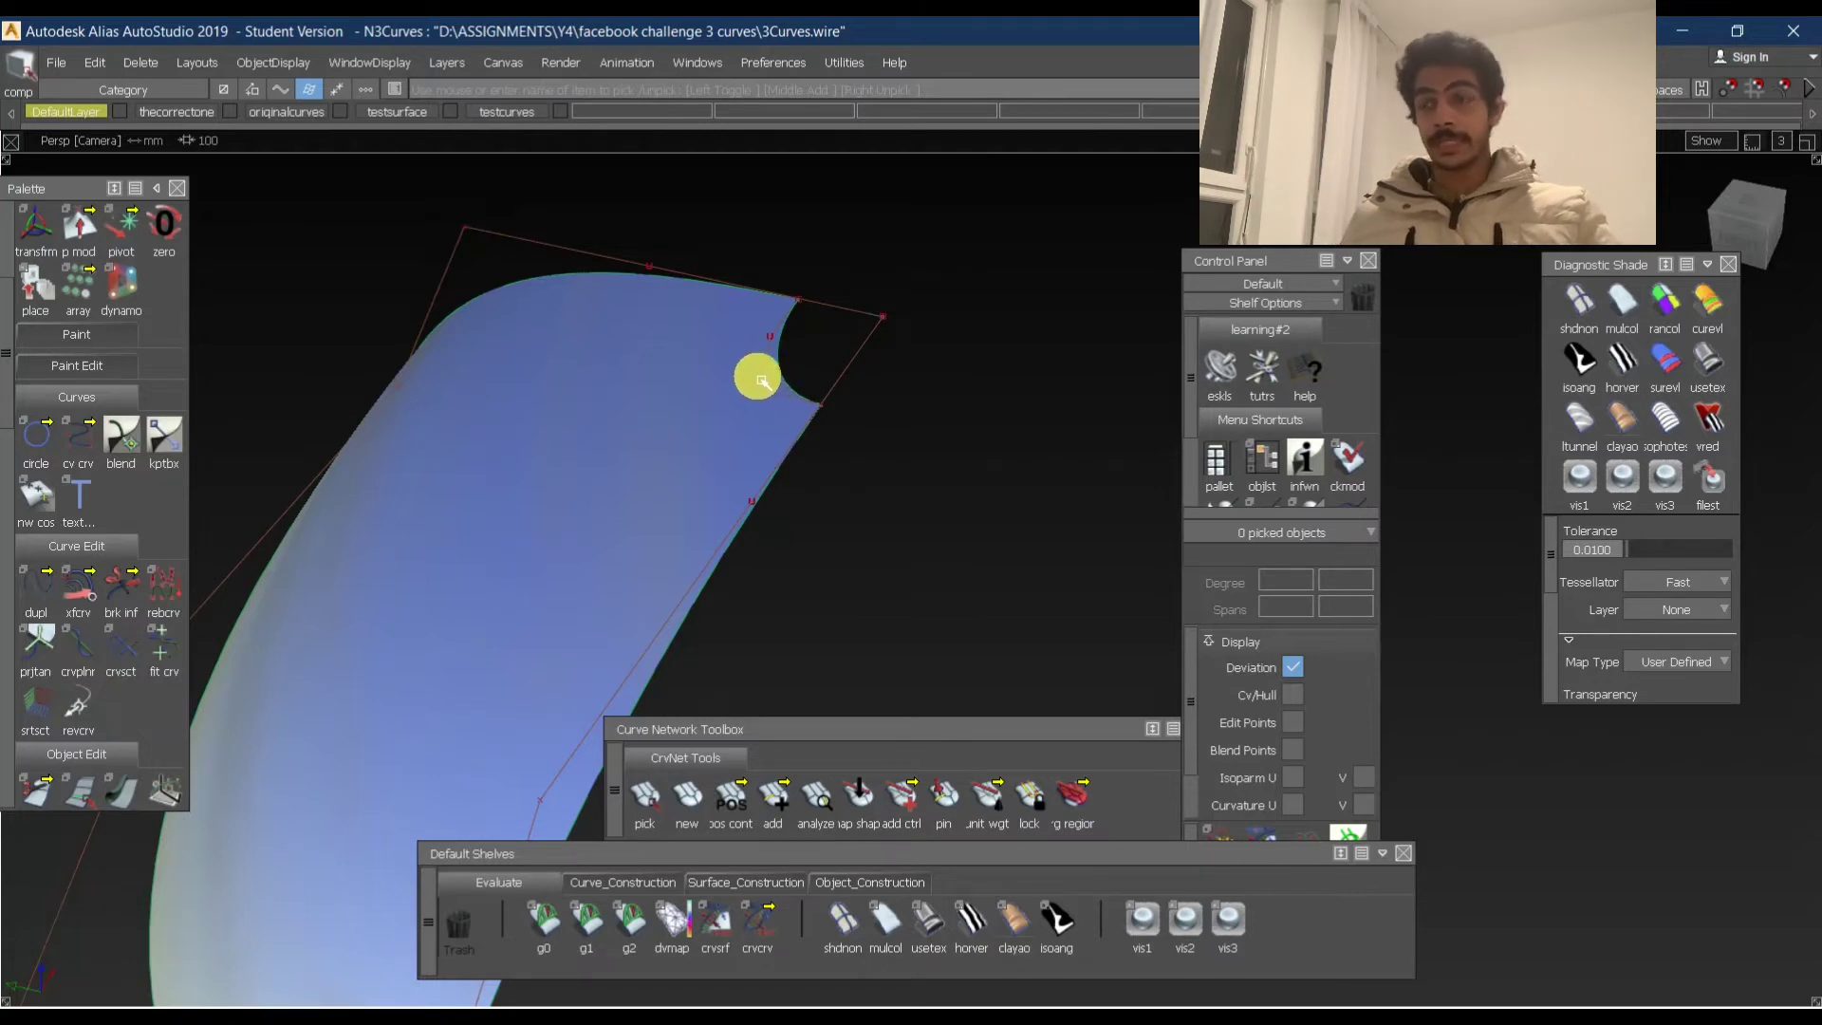
Pick the new Square surface and remove its diagnostic shading, leaving nothing picked.
left_click_drag(757, 377, 952, 419, "alt+shift")
left_click_drag(952, 420, 659, 443, "ctrl+shift")
left_click(658, 443)
left_click_drag(1073, 721, 939, 813, "ctrl+shift")
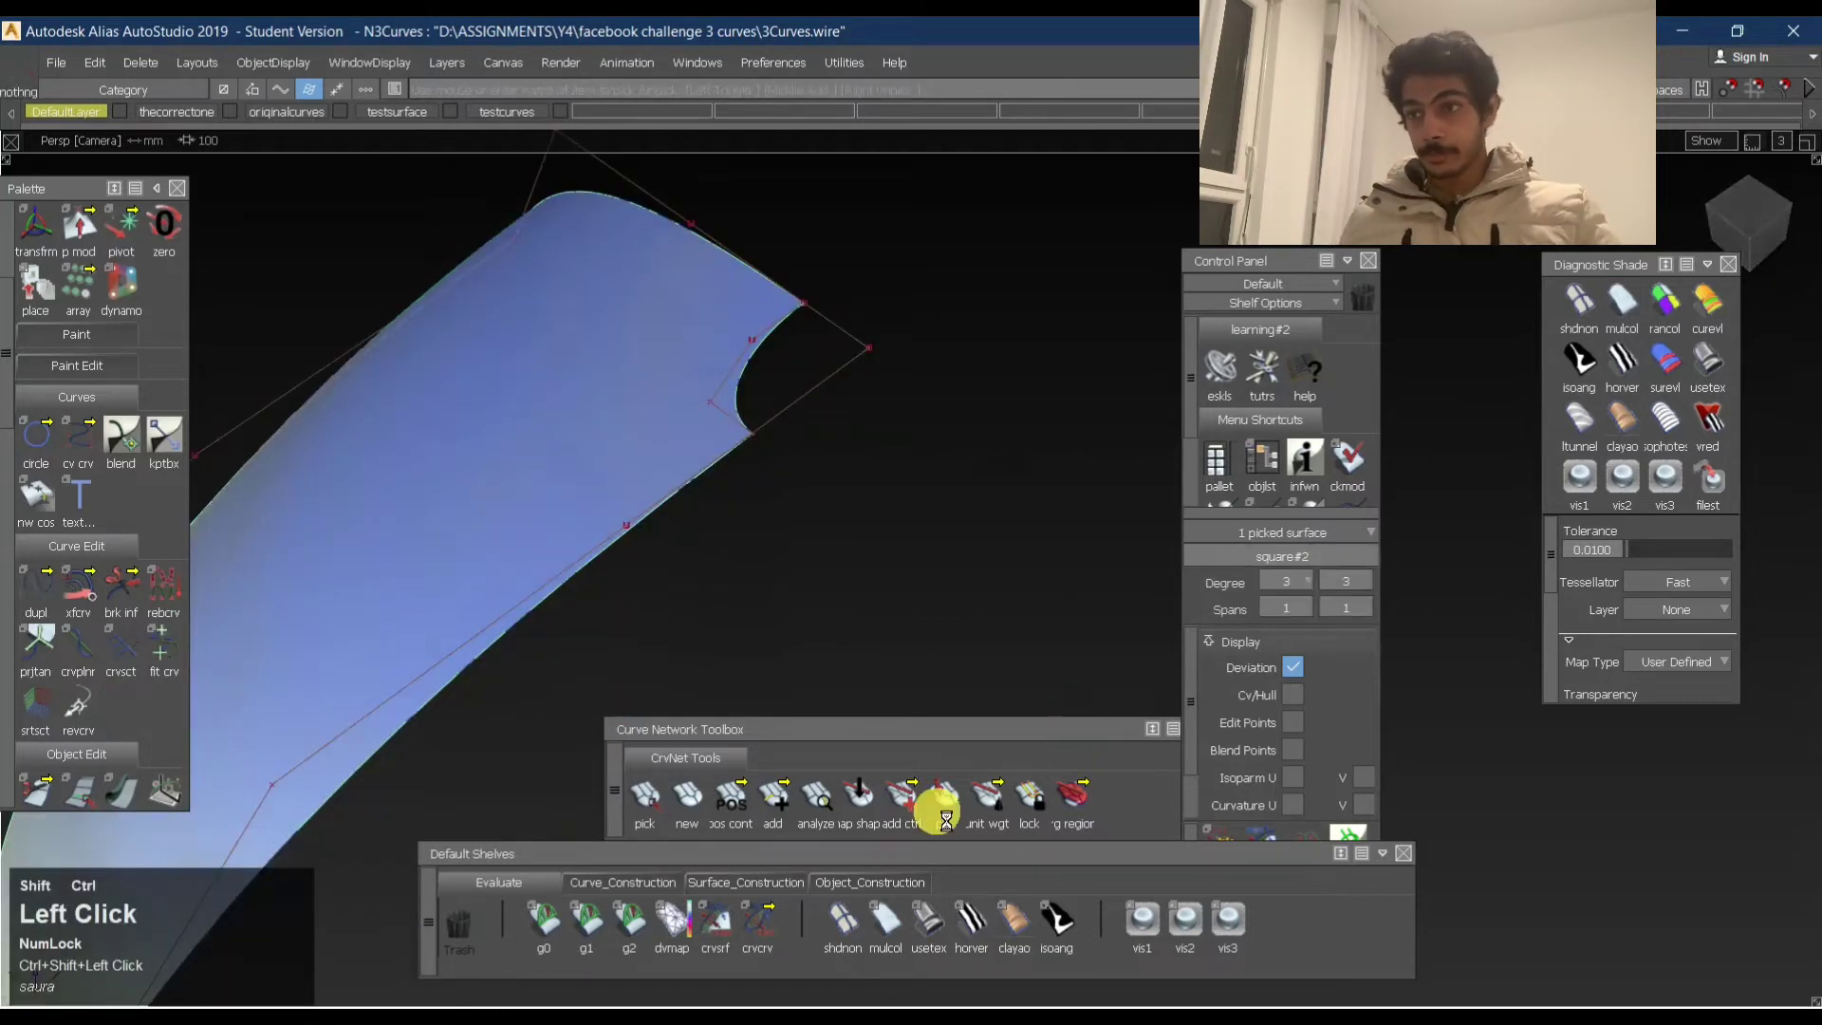
left_click(848, 917)
Examine the open corner from several angles, picking and releasing the two edge curves that meet beyond the small corner curve.
mouse_move(732, 419)
left_mouse_down("alt+shift")
mouse_move(810, 561)
mouse_move(754, 417)
left_mouse_up("alt+shift")
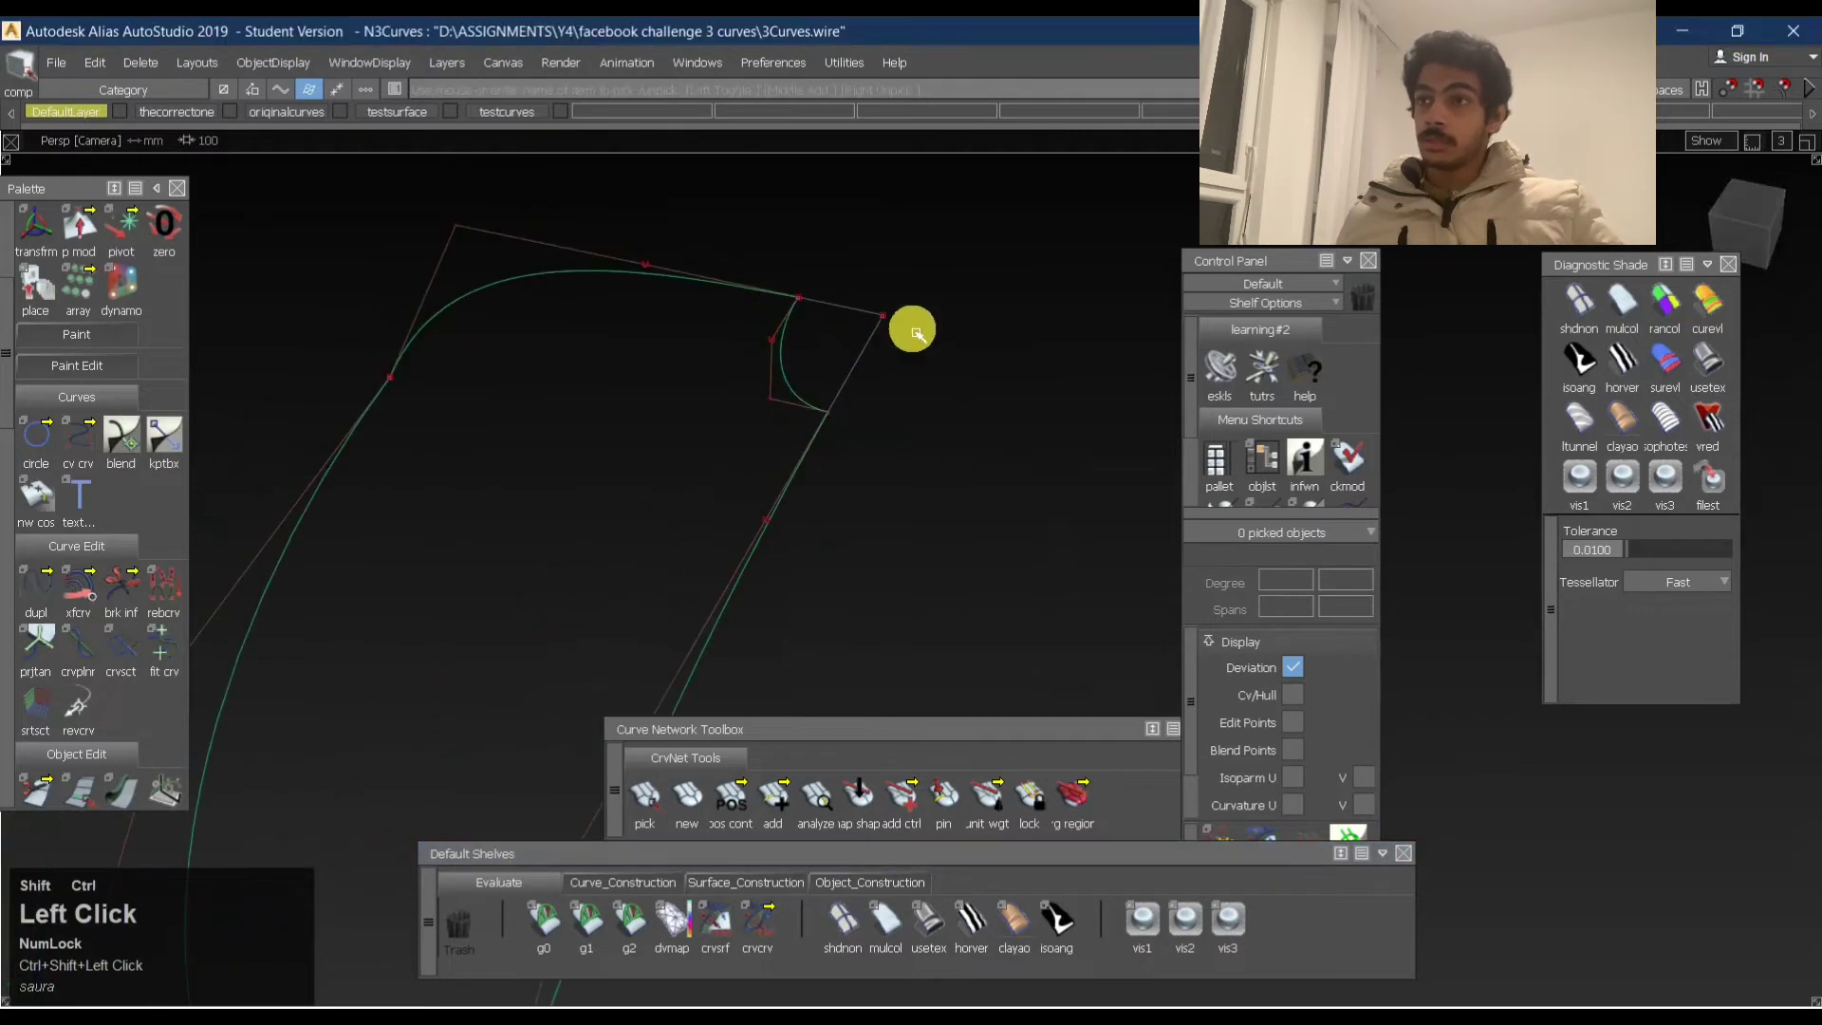
left_click_drag(724, 354, 957, 352, "ctrl+shift")
left_click_drag(828, 304, 976, 358)
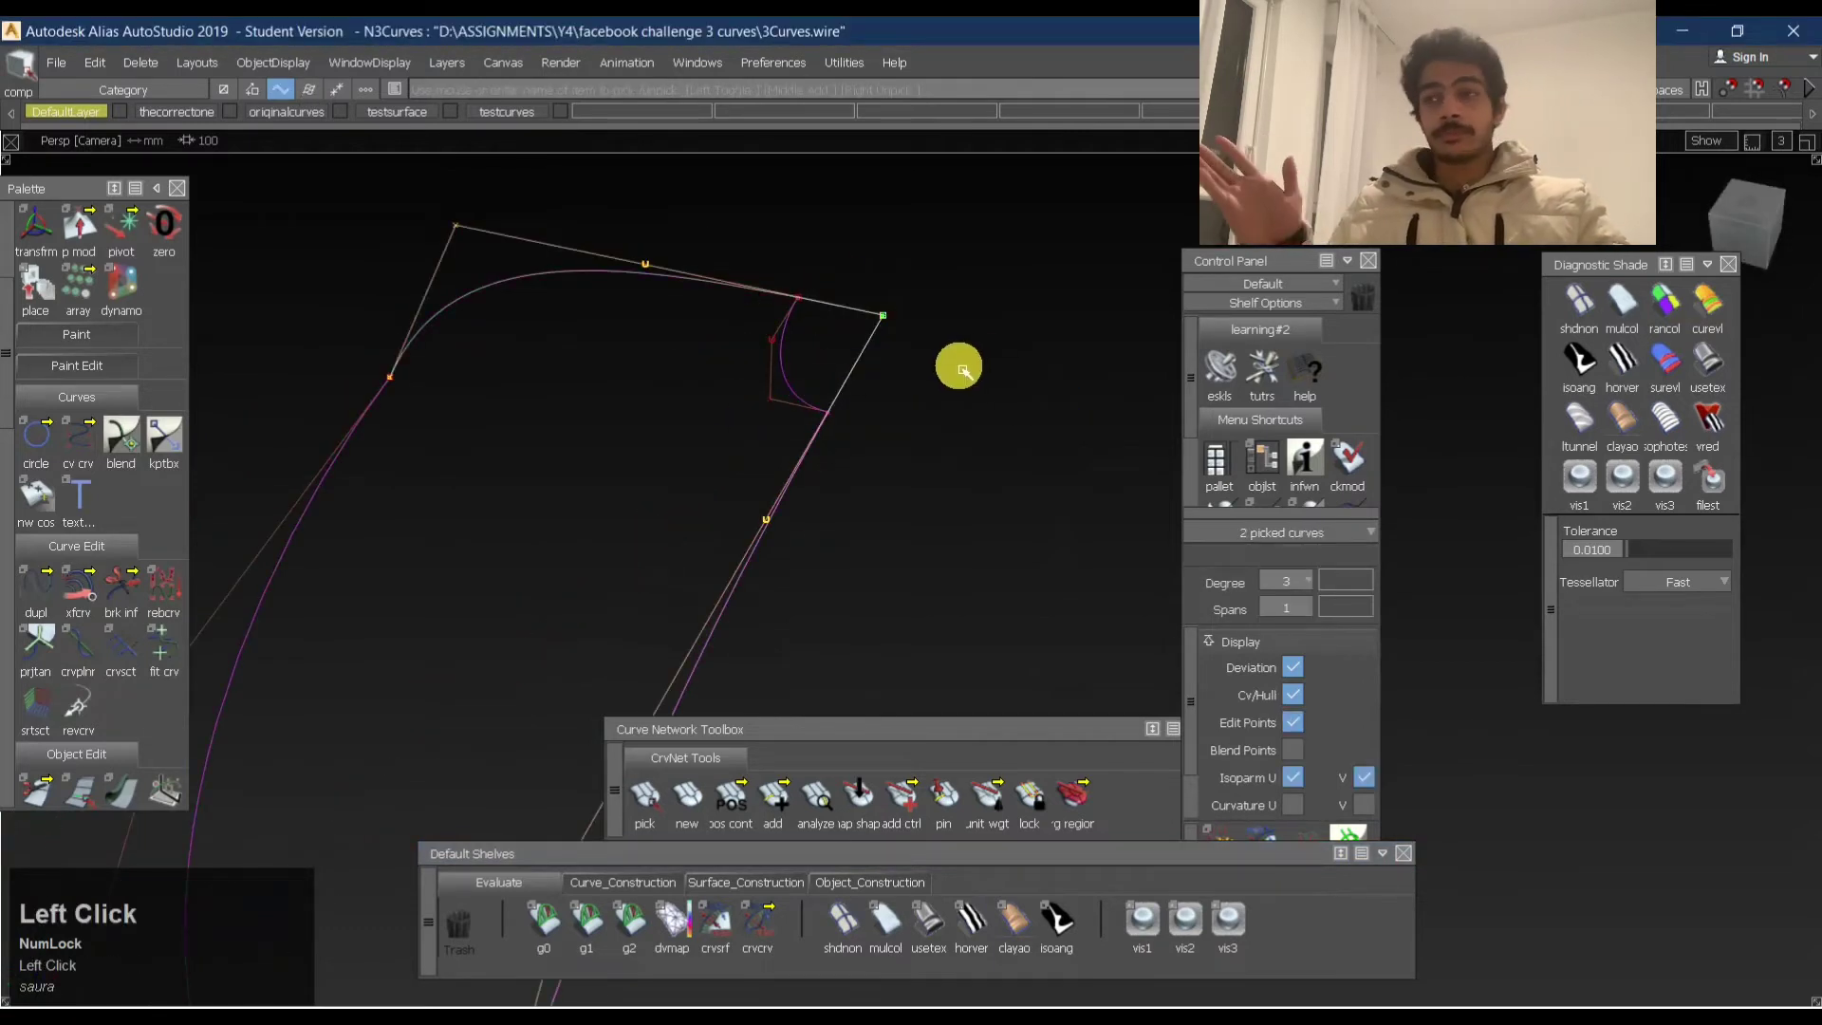
left_click(945, 355, "ctrl+shift")
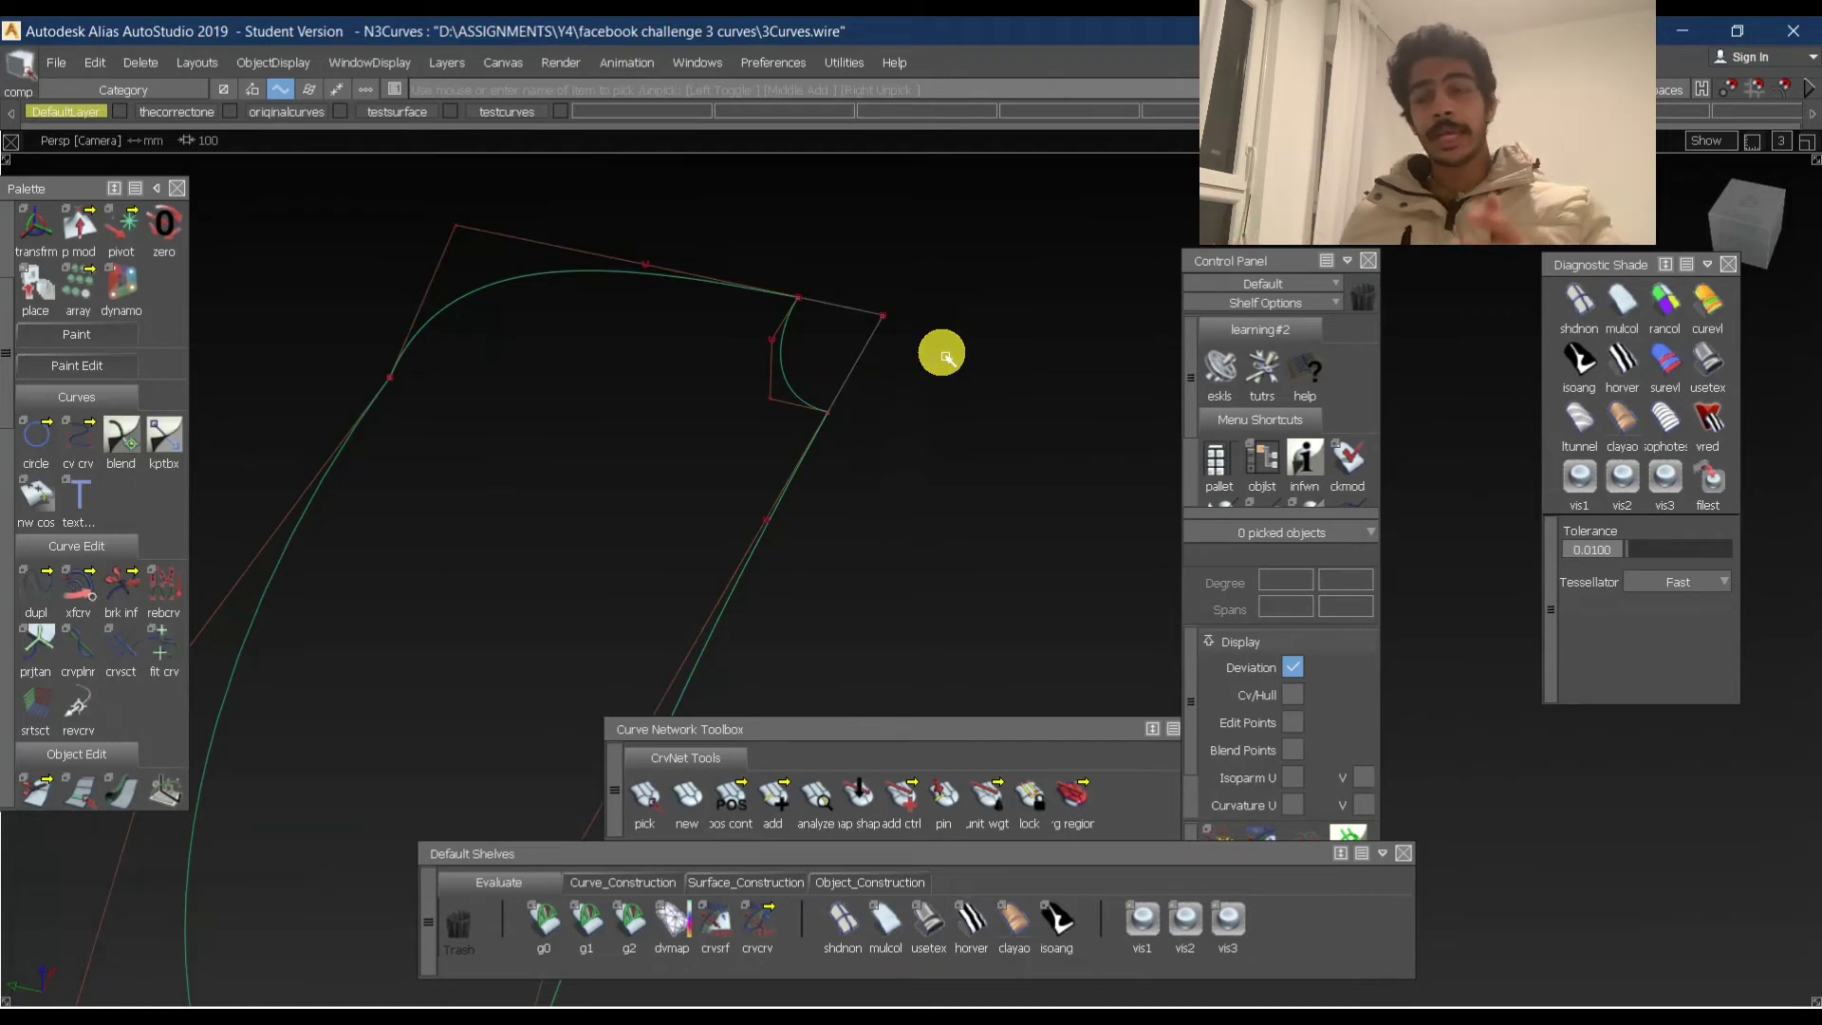
left_click(975, 345, "alt+shift")
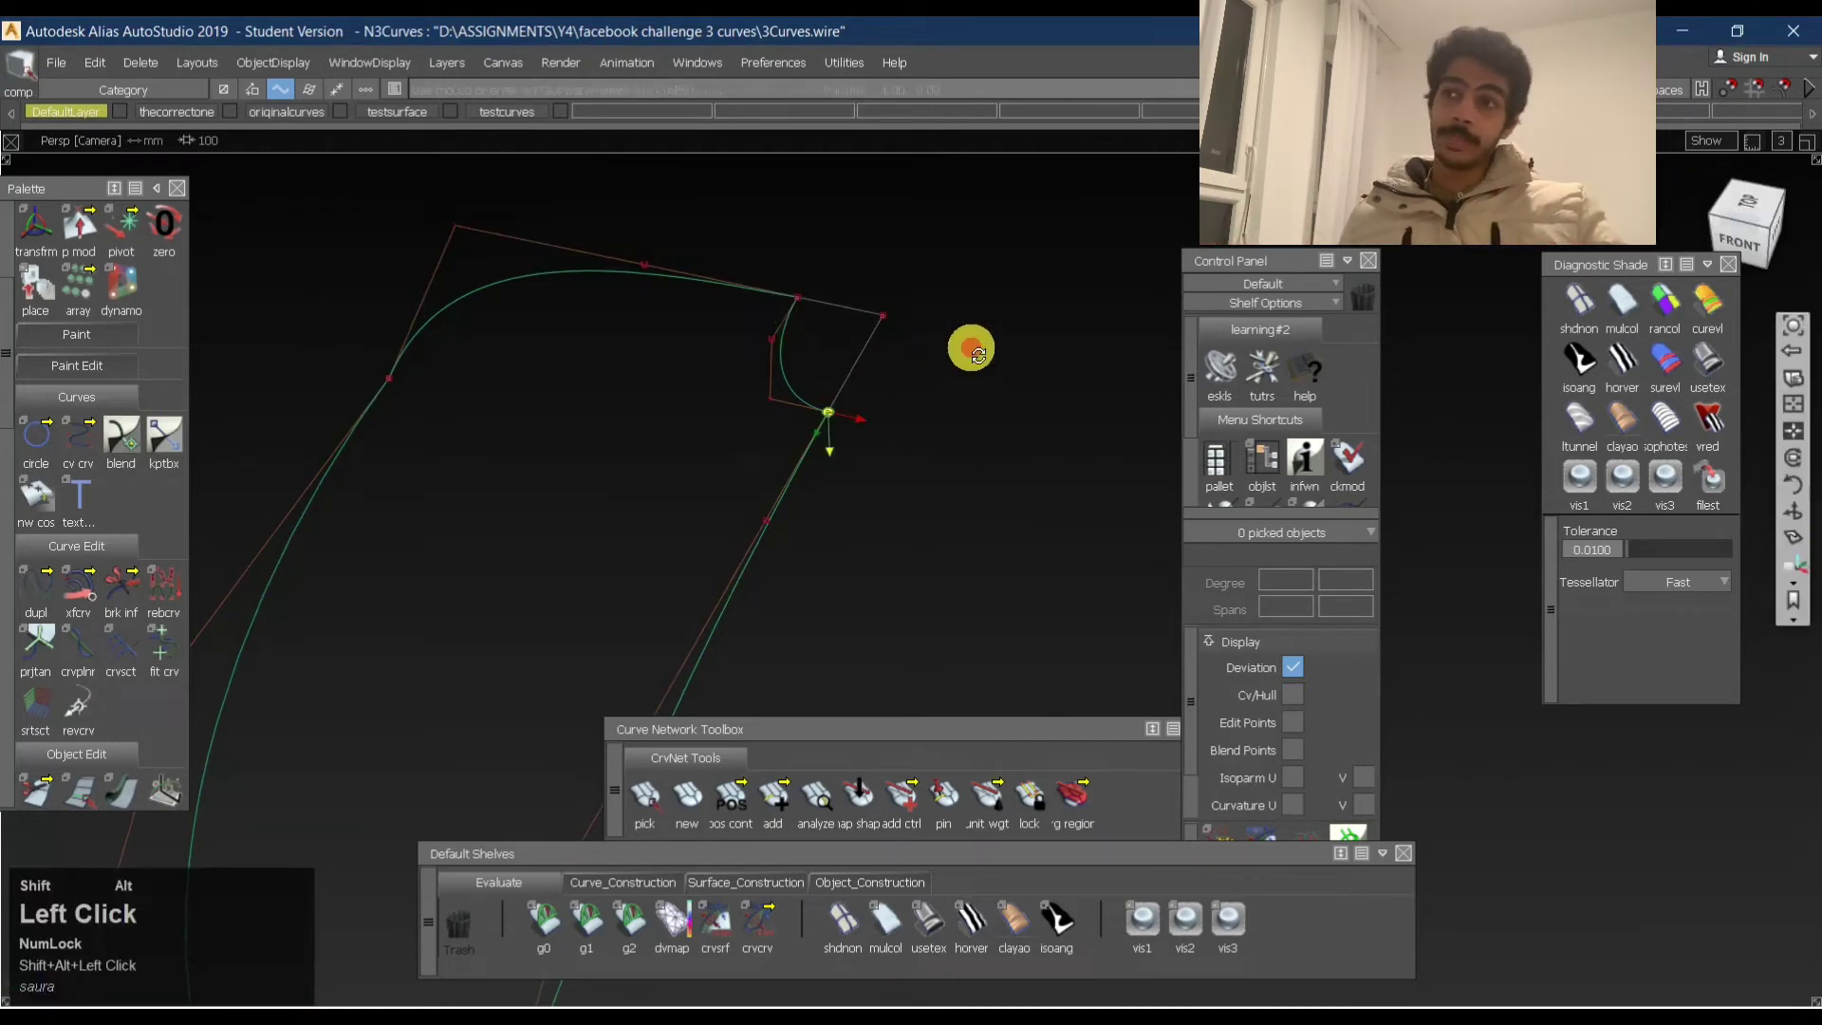
left_click_drag(978, 348, 1066, 313, "alt+shift")
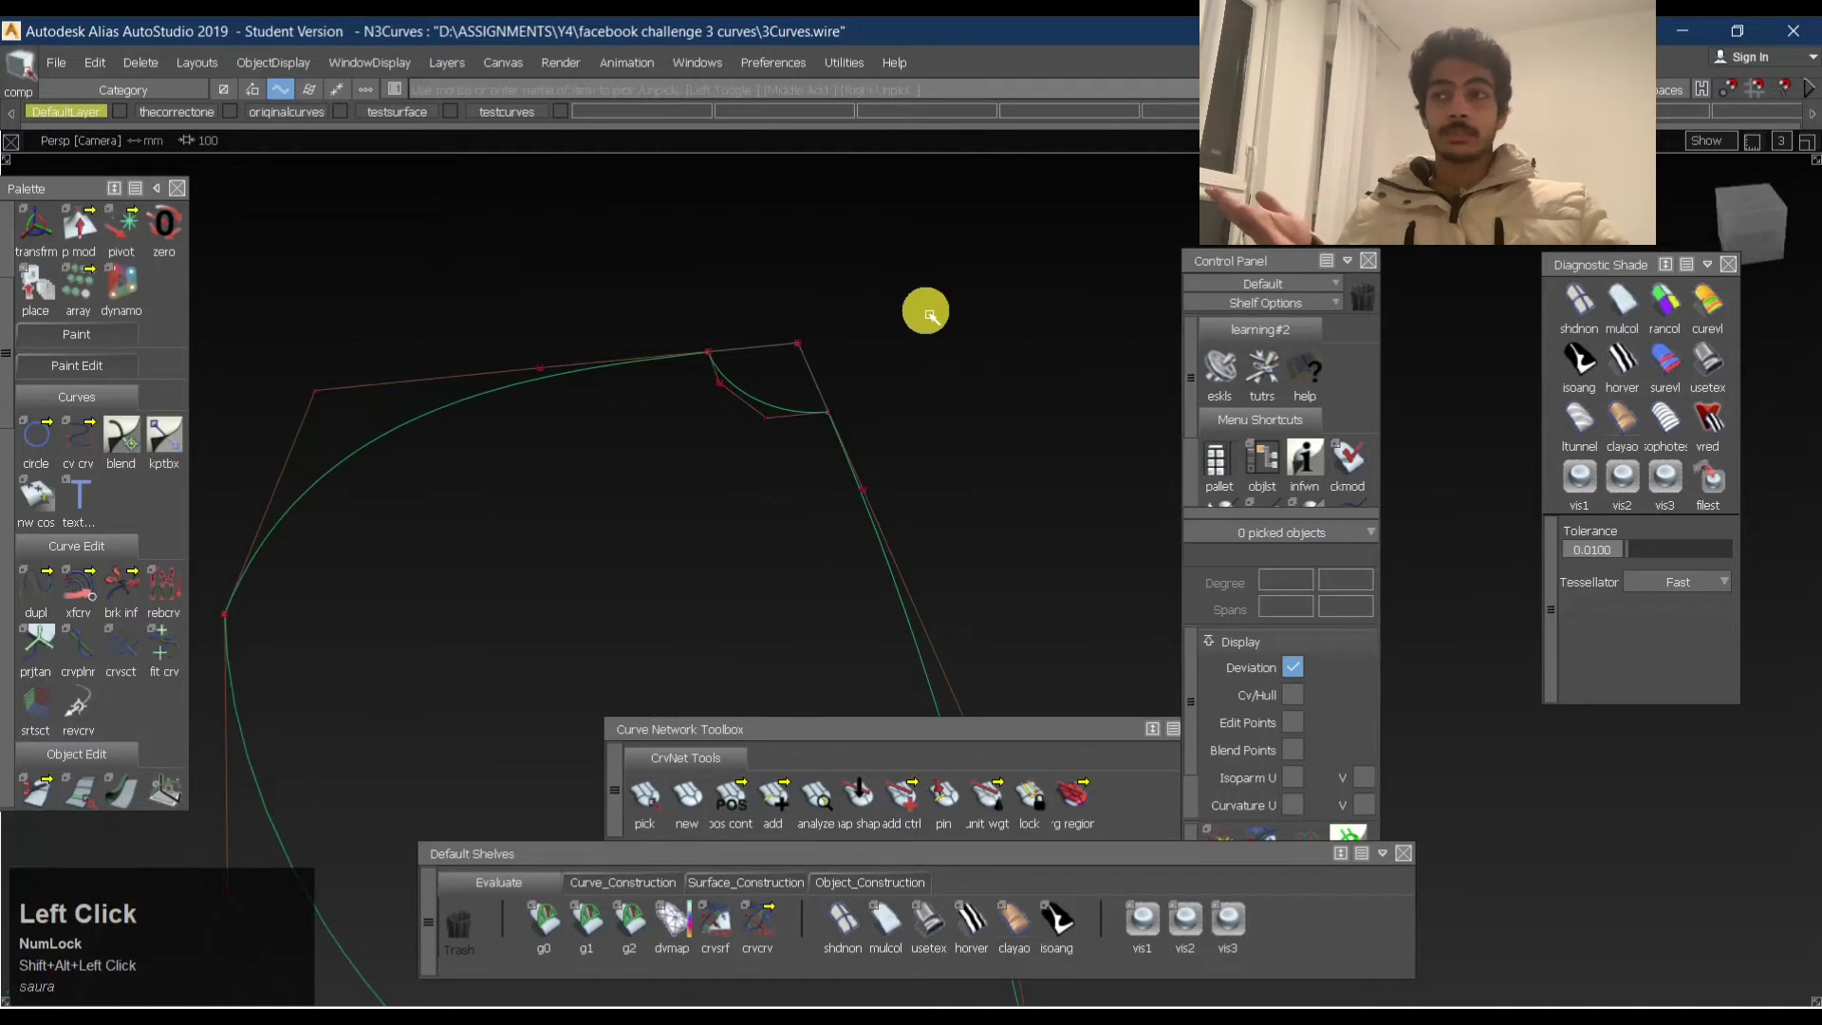
left_click_drag(752, 386, 901, 401, "alt+shift")
left_click(1752, 232)
right_click_drag(902, 401, 845, 391, "alt+shift")
left_click_drag(845, 391, 736, 493, "alt+shift")
left_click_drag(1025, 284, 717, 350, "ctrl+shift")
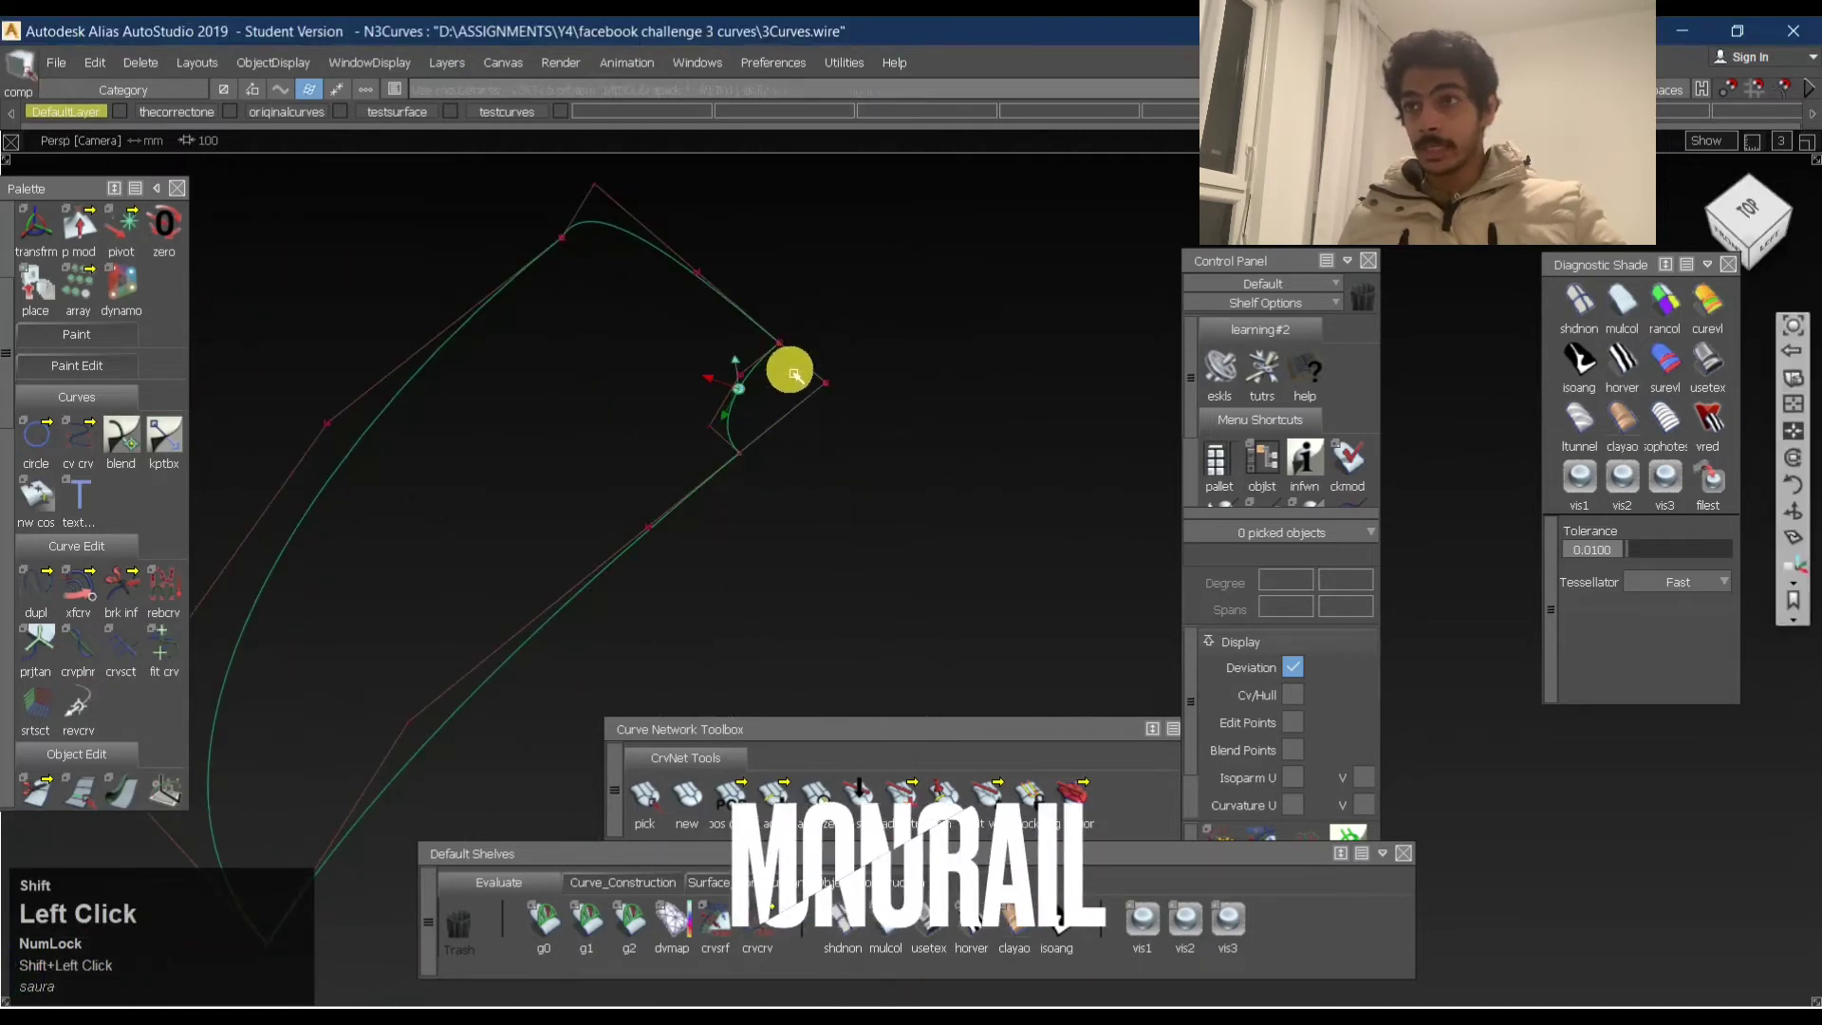
right_click_drag(785, 367, 974, 432, "alt+shift")
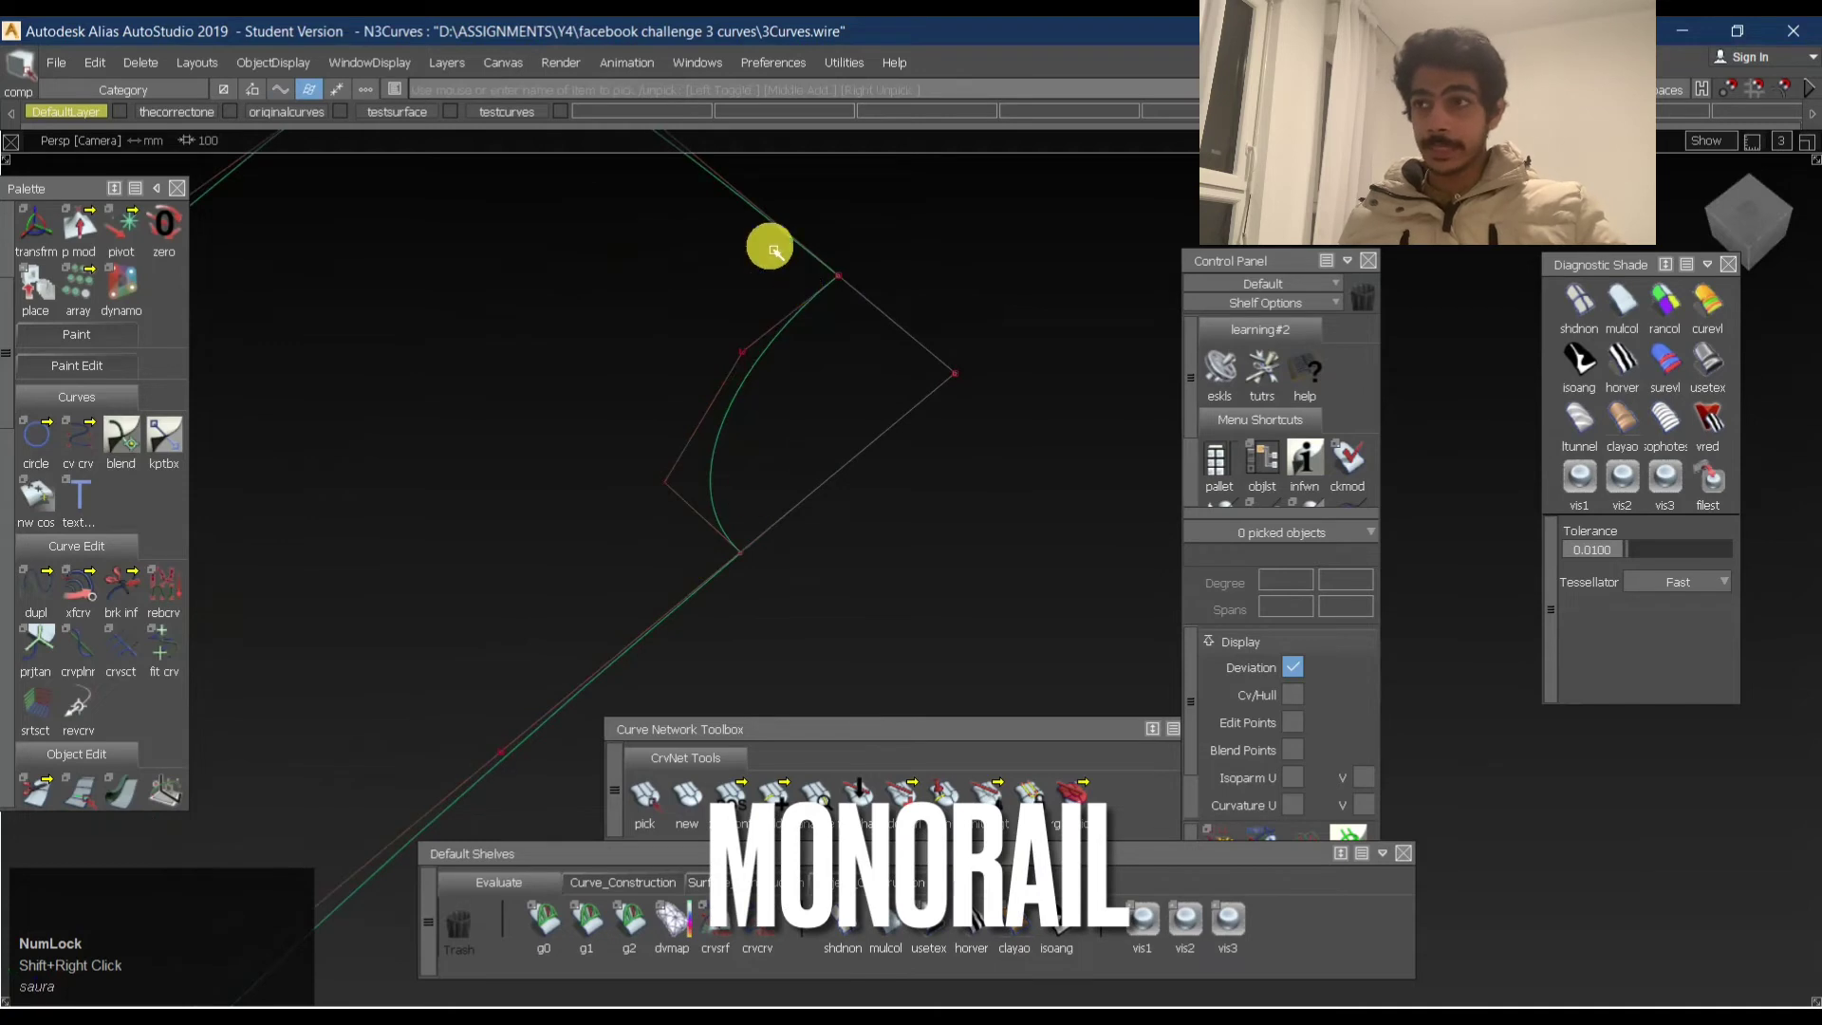
left_click_drag(749, 576, 639, 423, "alt+shift")
right_click_drag(639, 423, 616, 408, "alt+shift")
middle_click_drag(678, 408, 687, 460, "alt+shift")
left_click_drag(684, 578, 668, 334, "ctrl+shift")
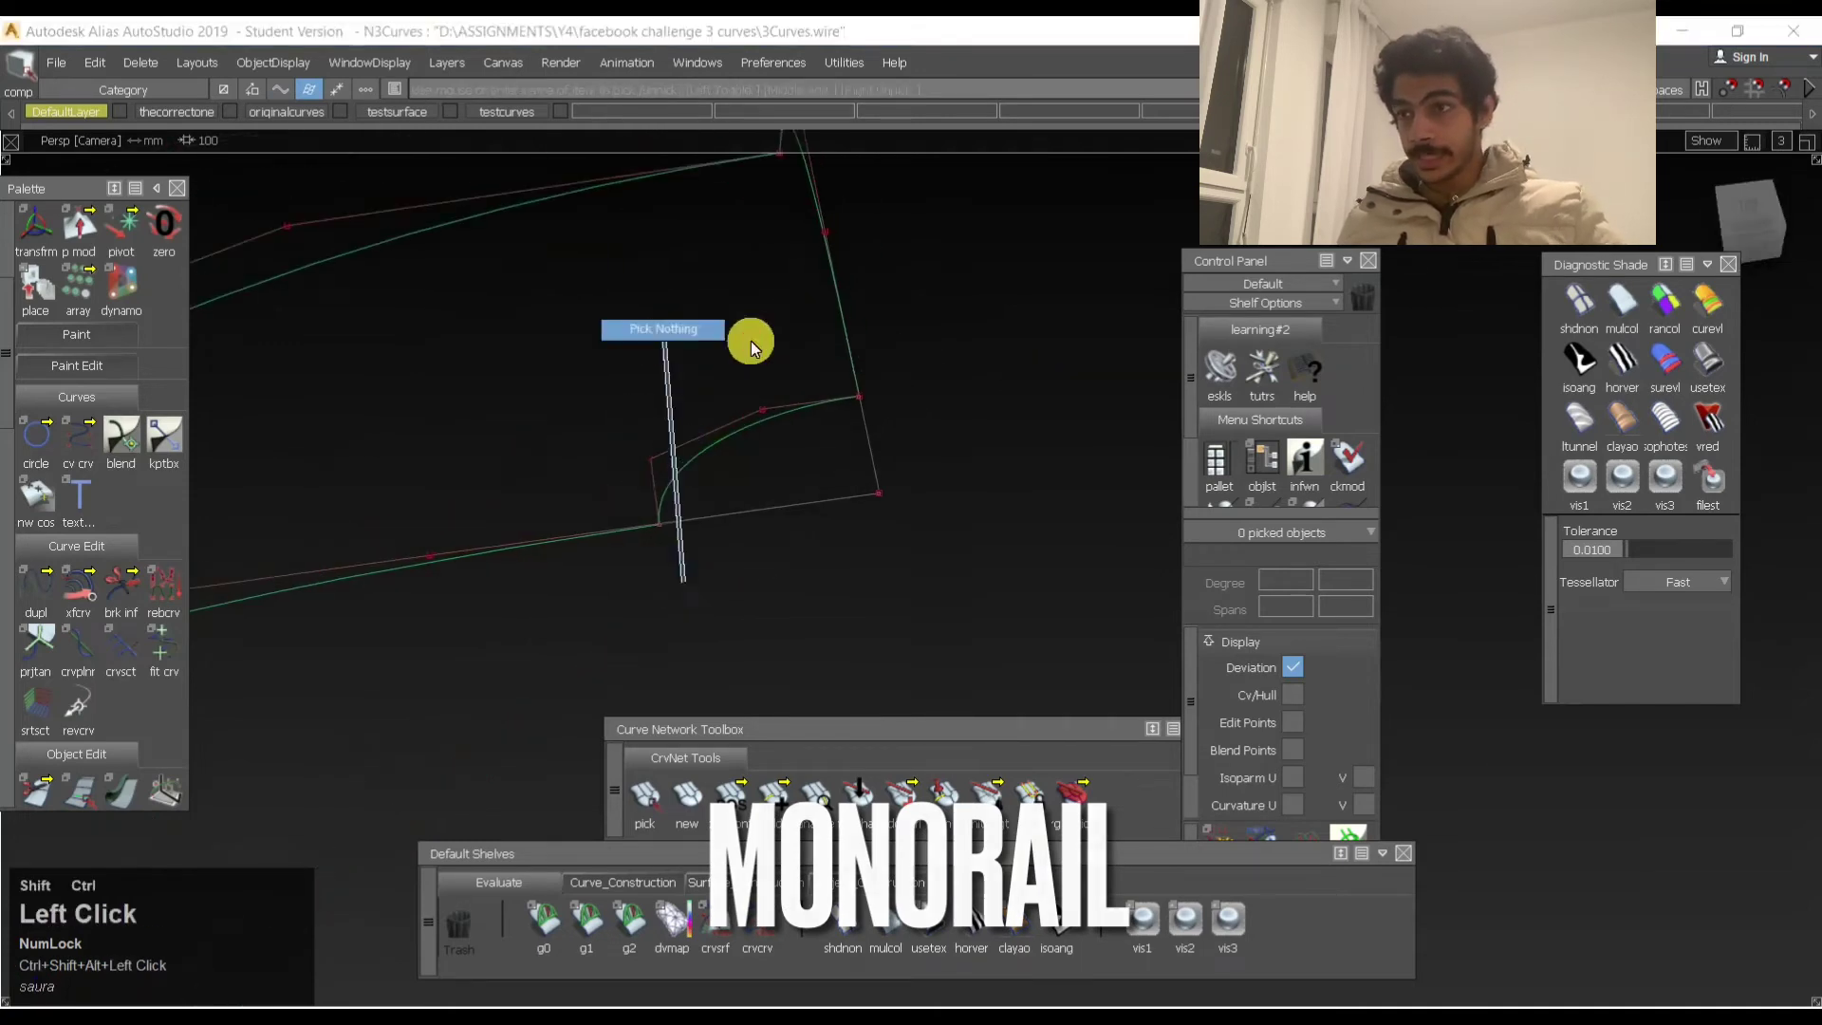
Open the Rail tool's control options and set one generation curve and one rail curve.
left_click(736, 882)
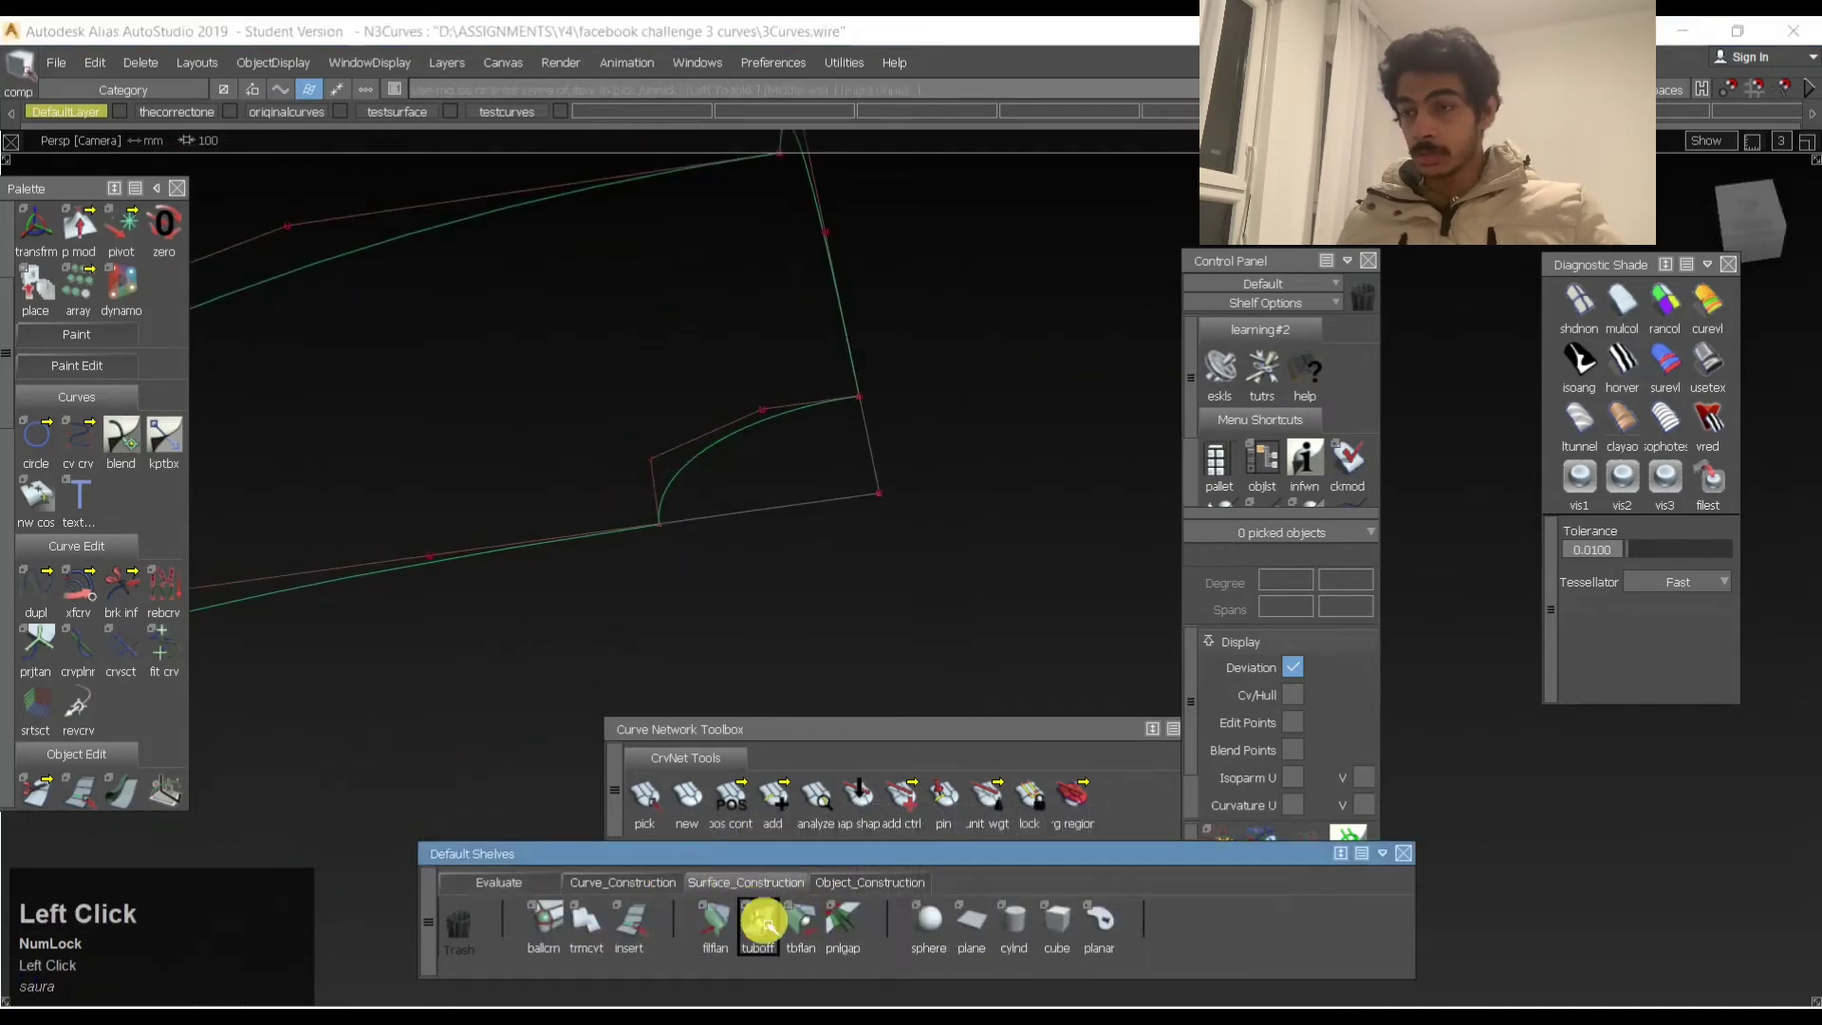
left_click(857, 883)
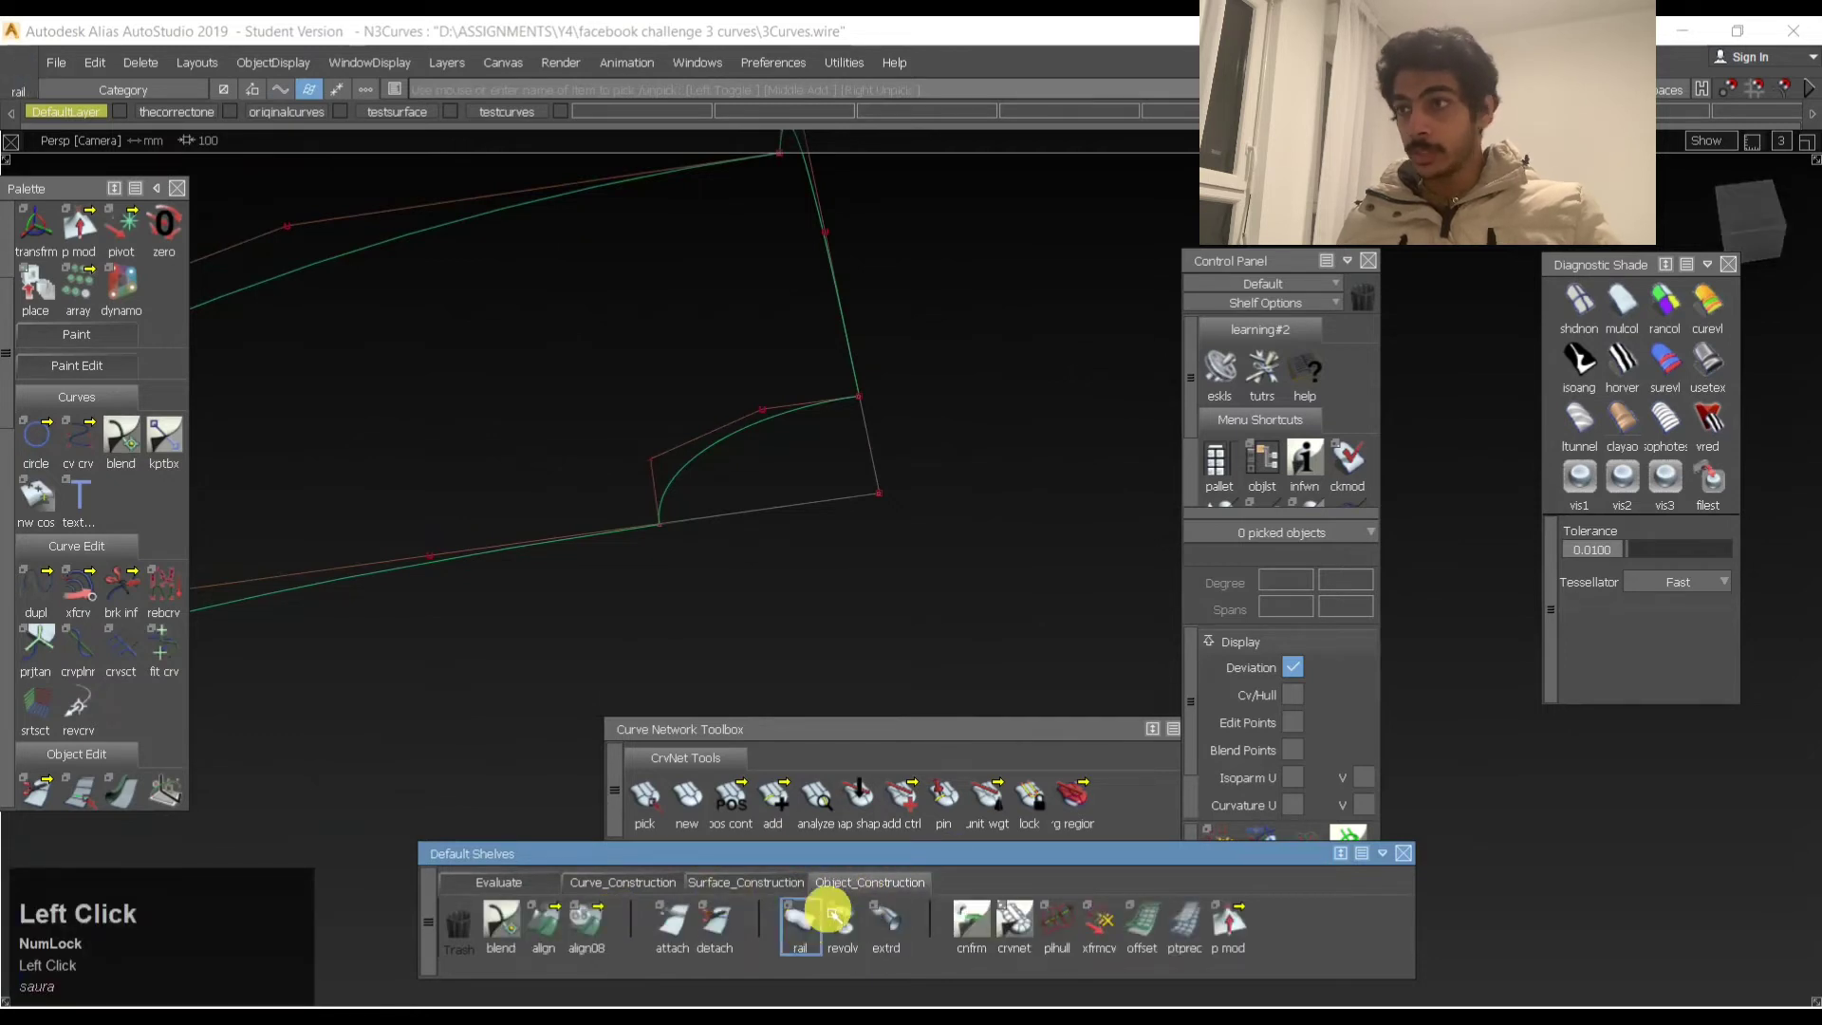
left_click(64, 532)
left_click(345, 421)
scroll(102, 499, "down", 5)
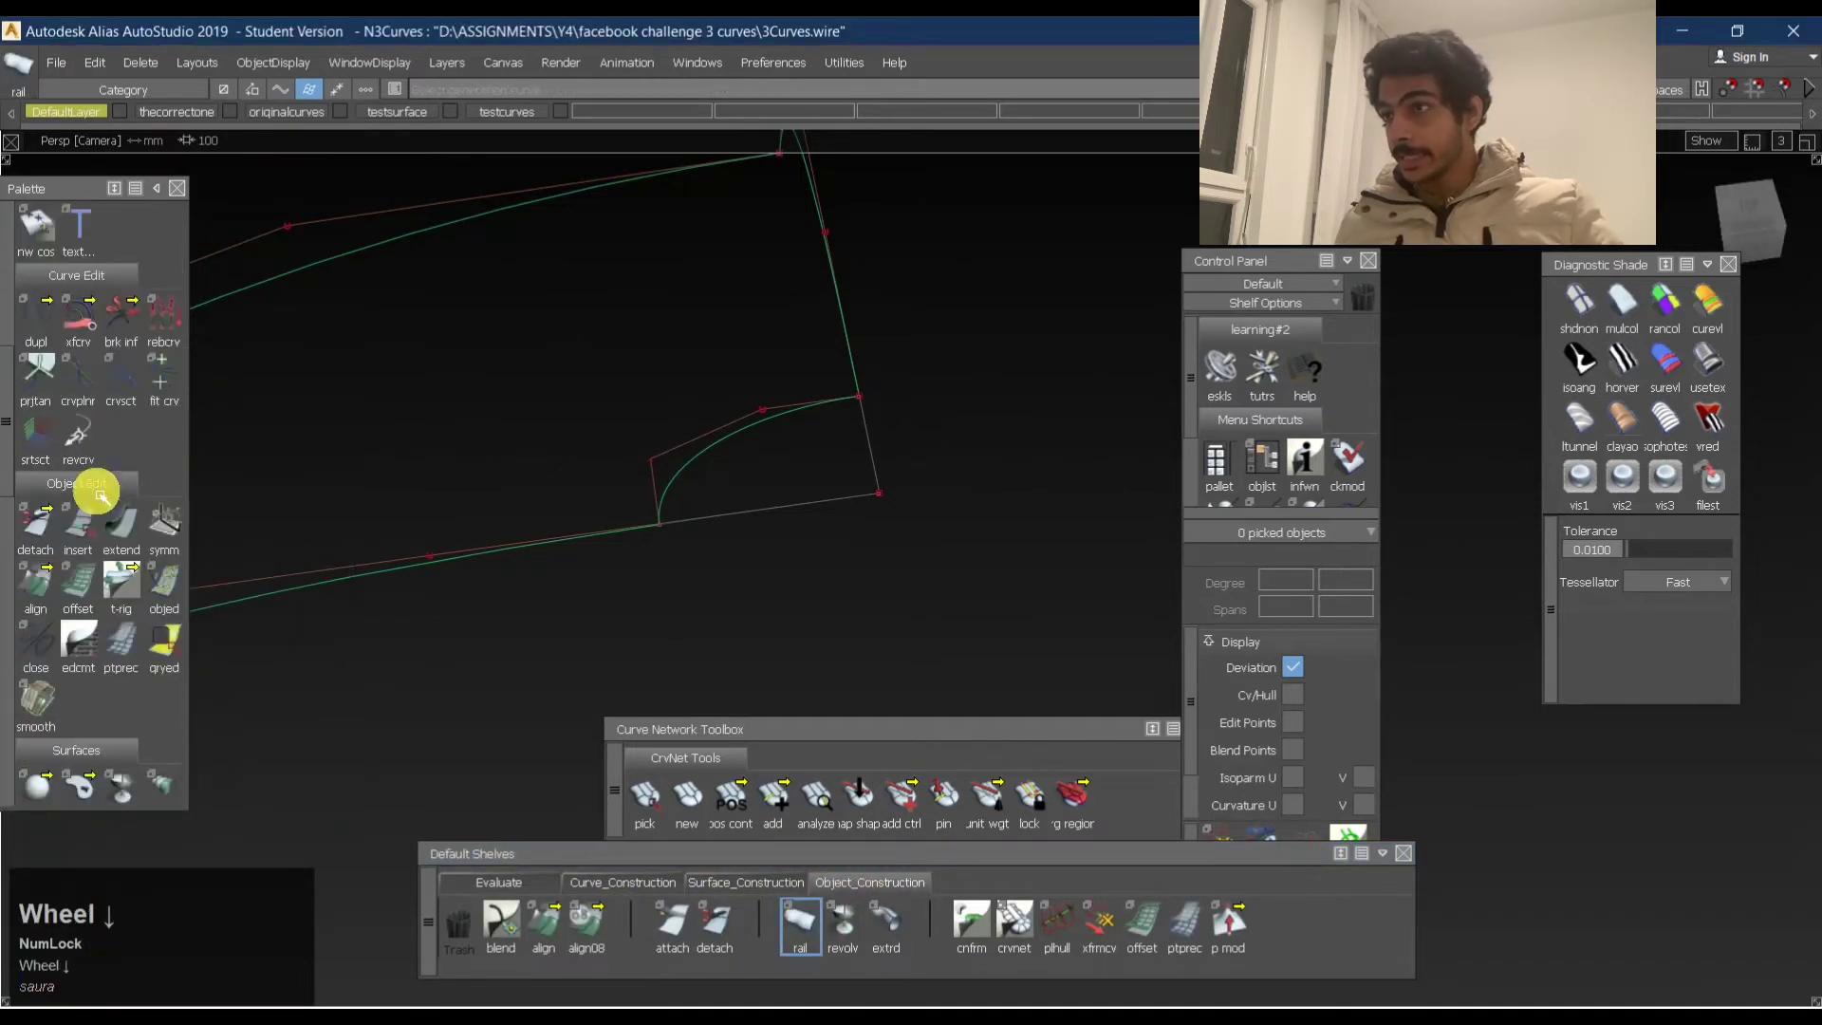
scroll(84, 523, "down", 3)
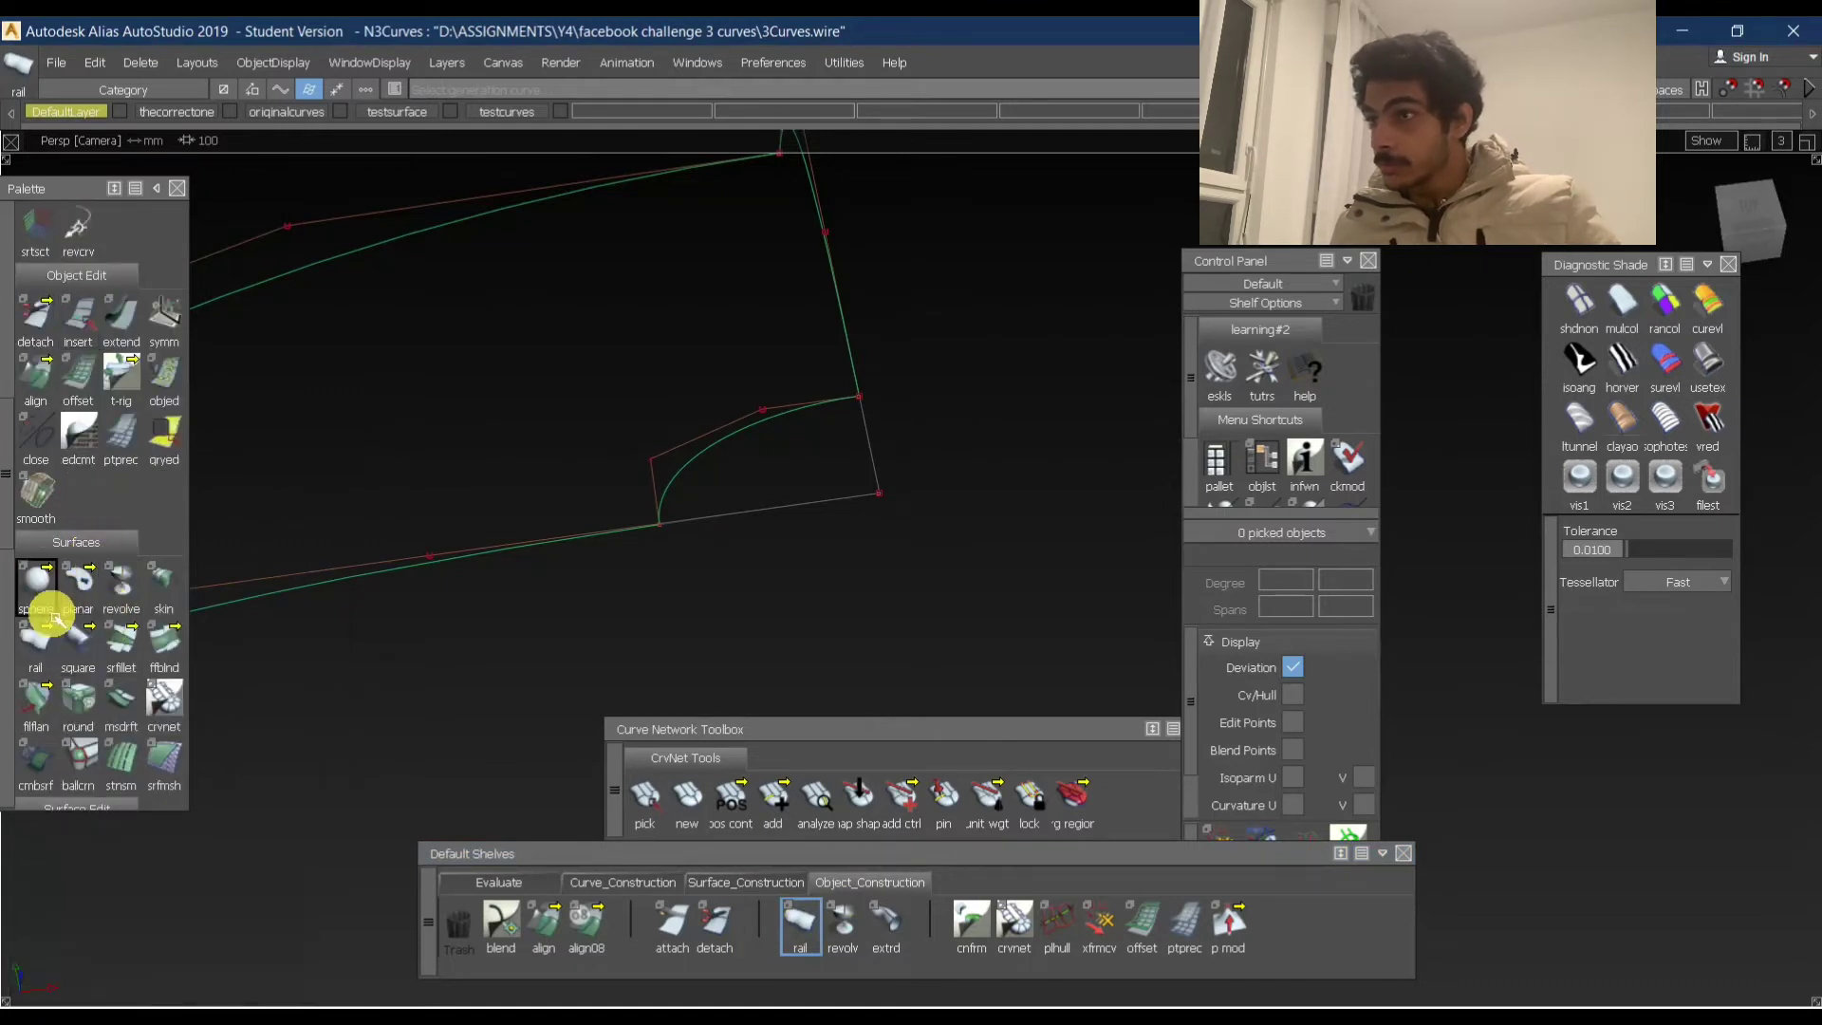
scroll(59, 614, "down", 2)
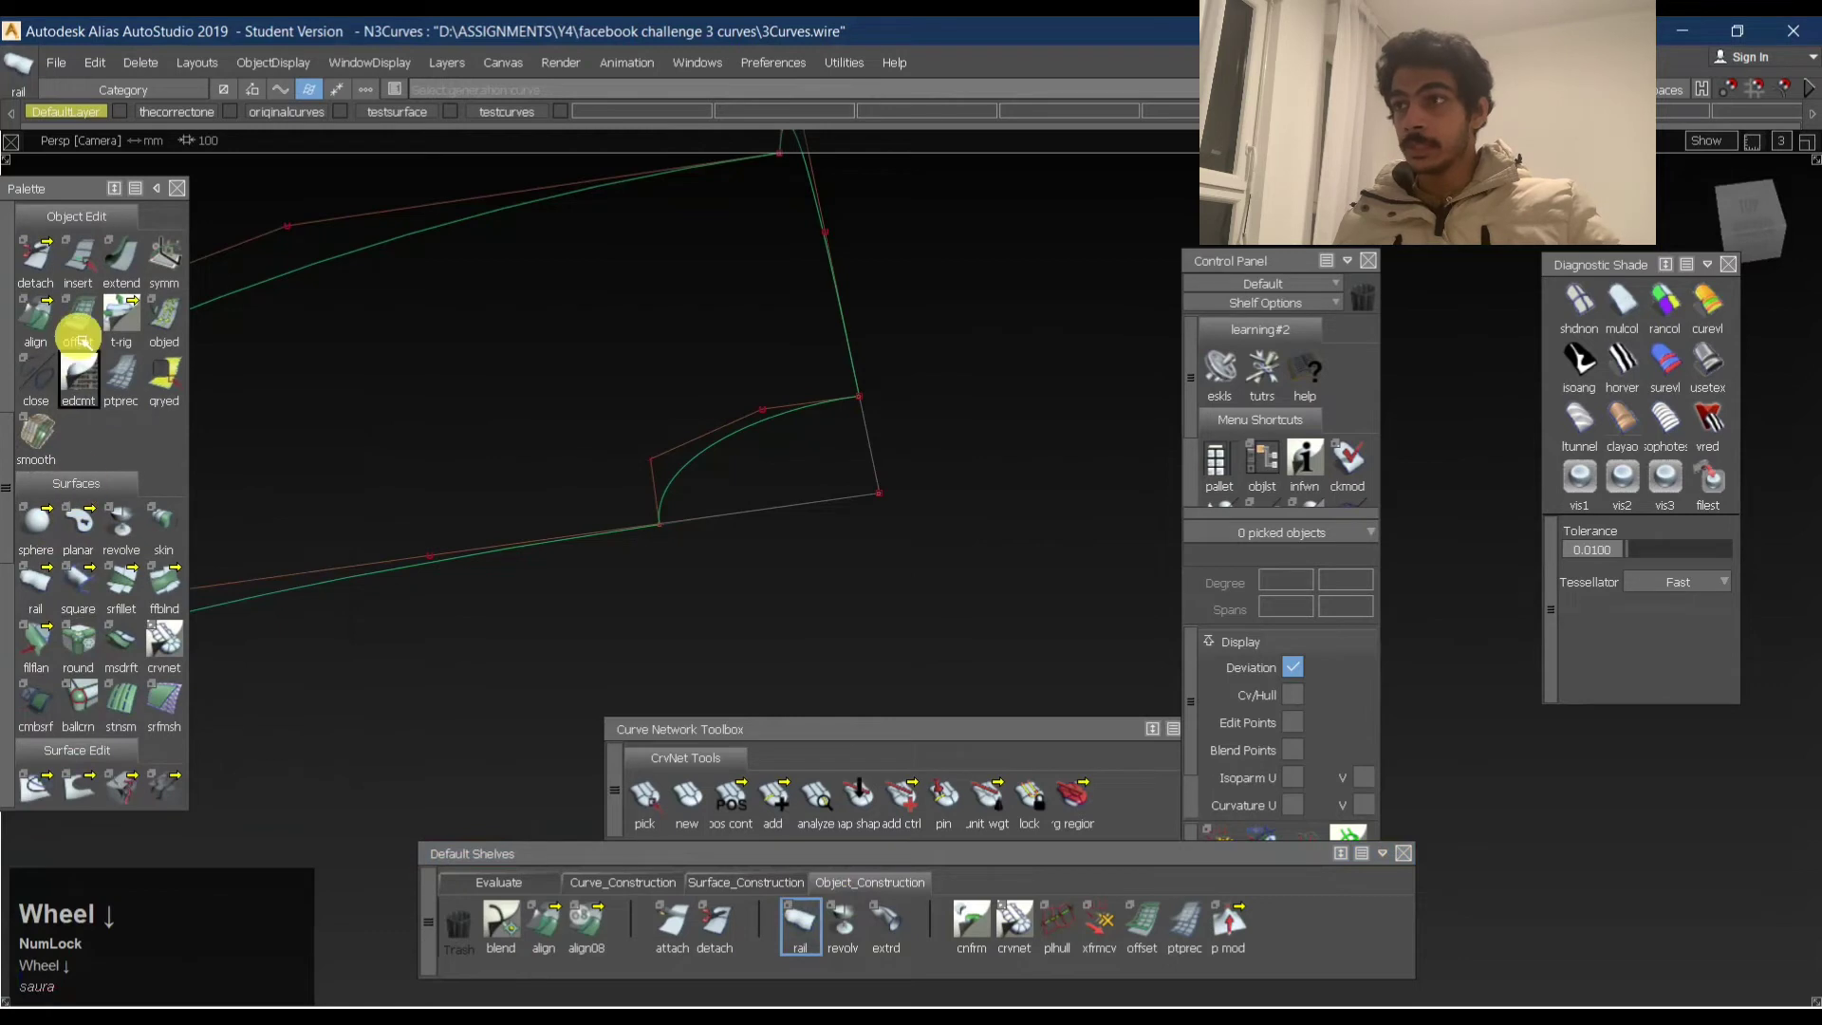
left_click(40, 588)
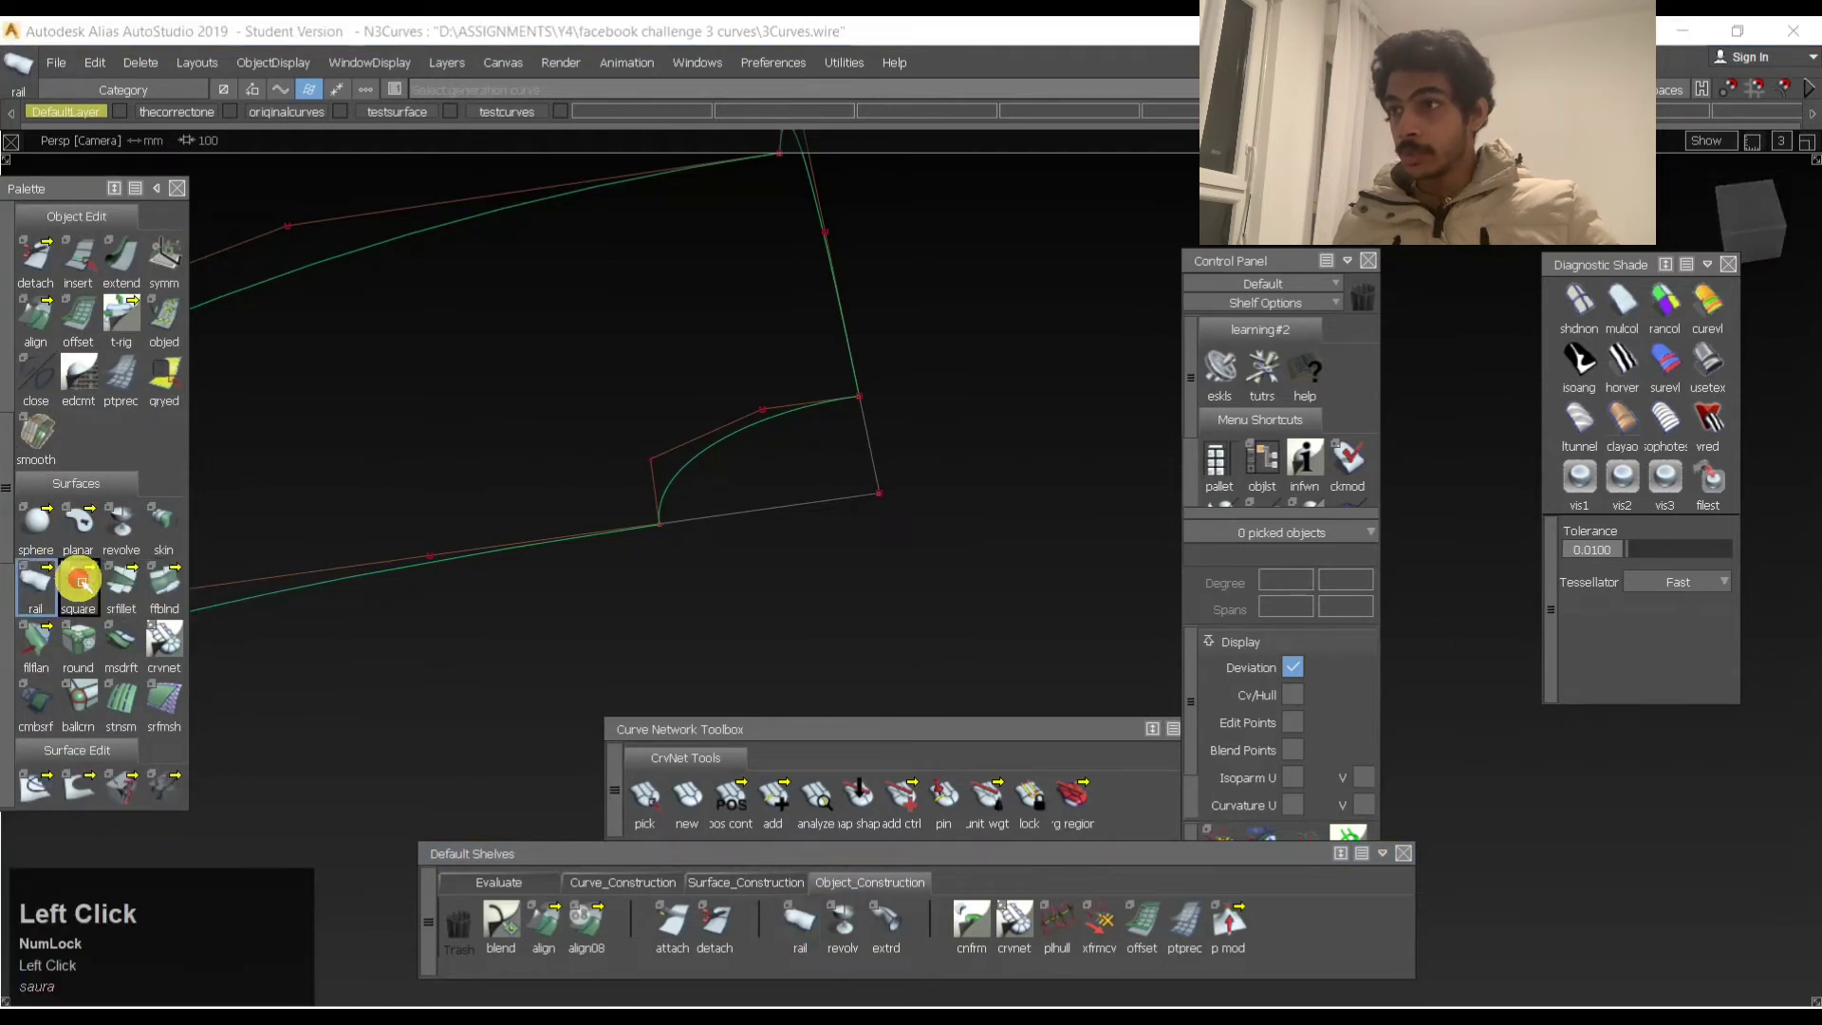
left_click(78, 582)
left_click(342, 409)
double_click(34, 608)
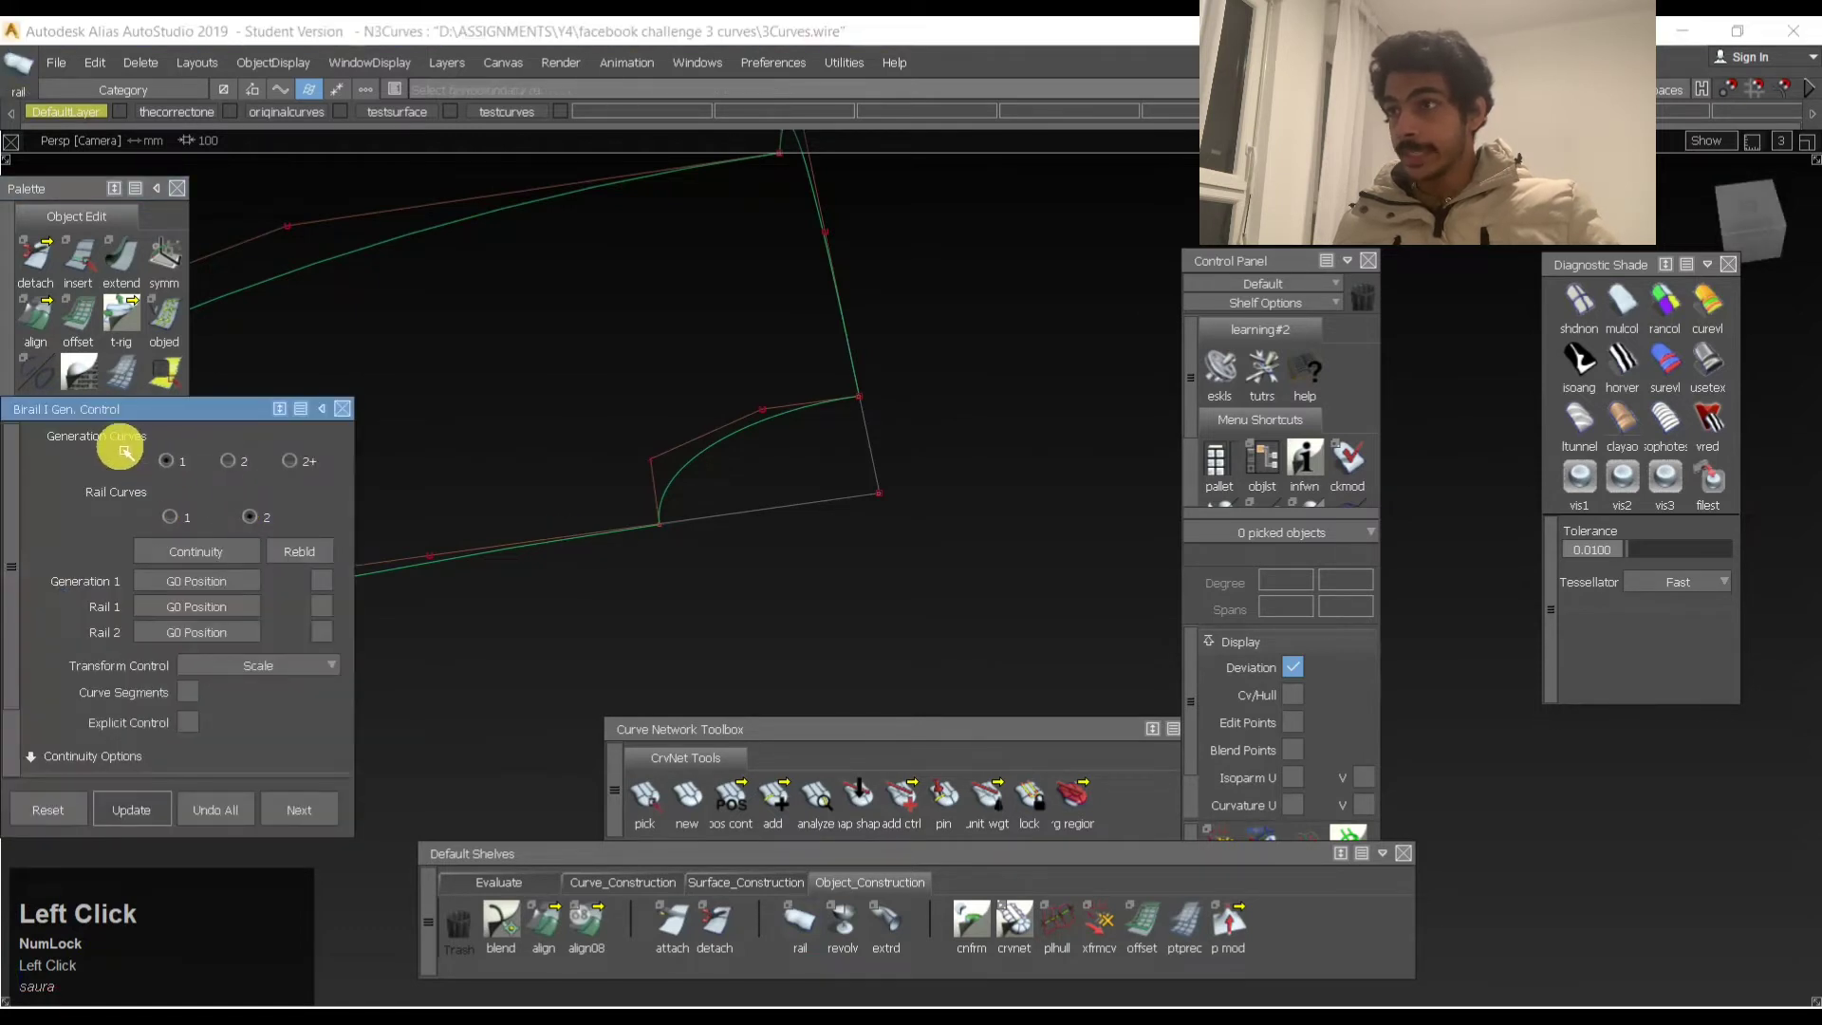
left_click(171, 518)
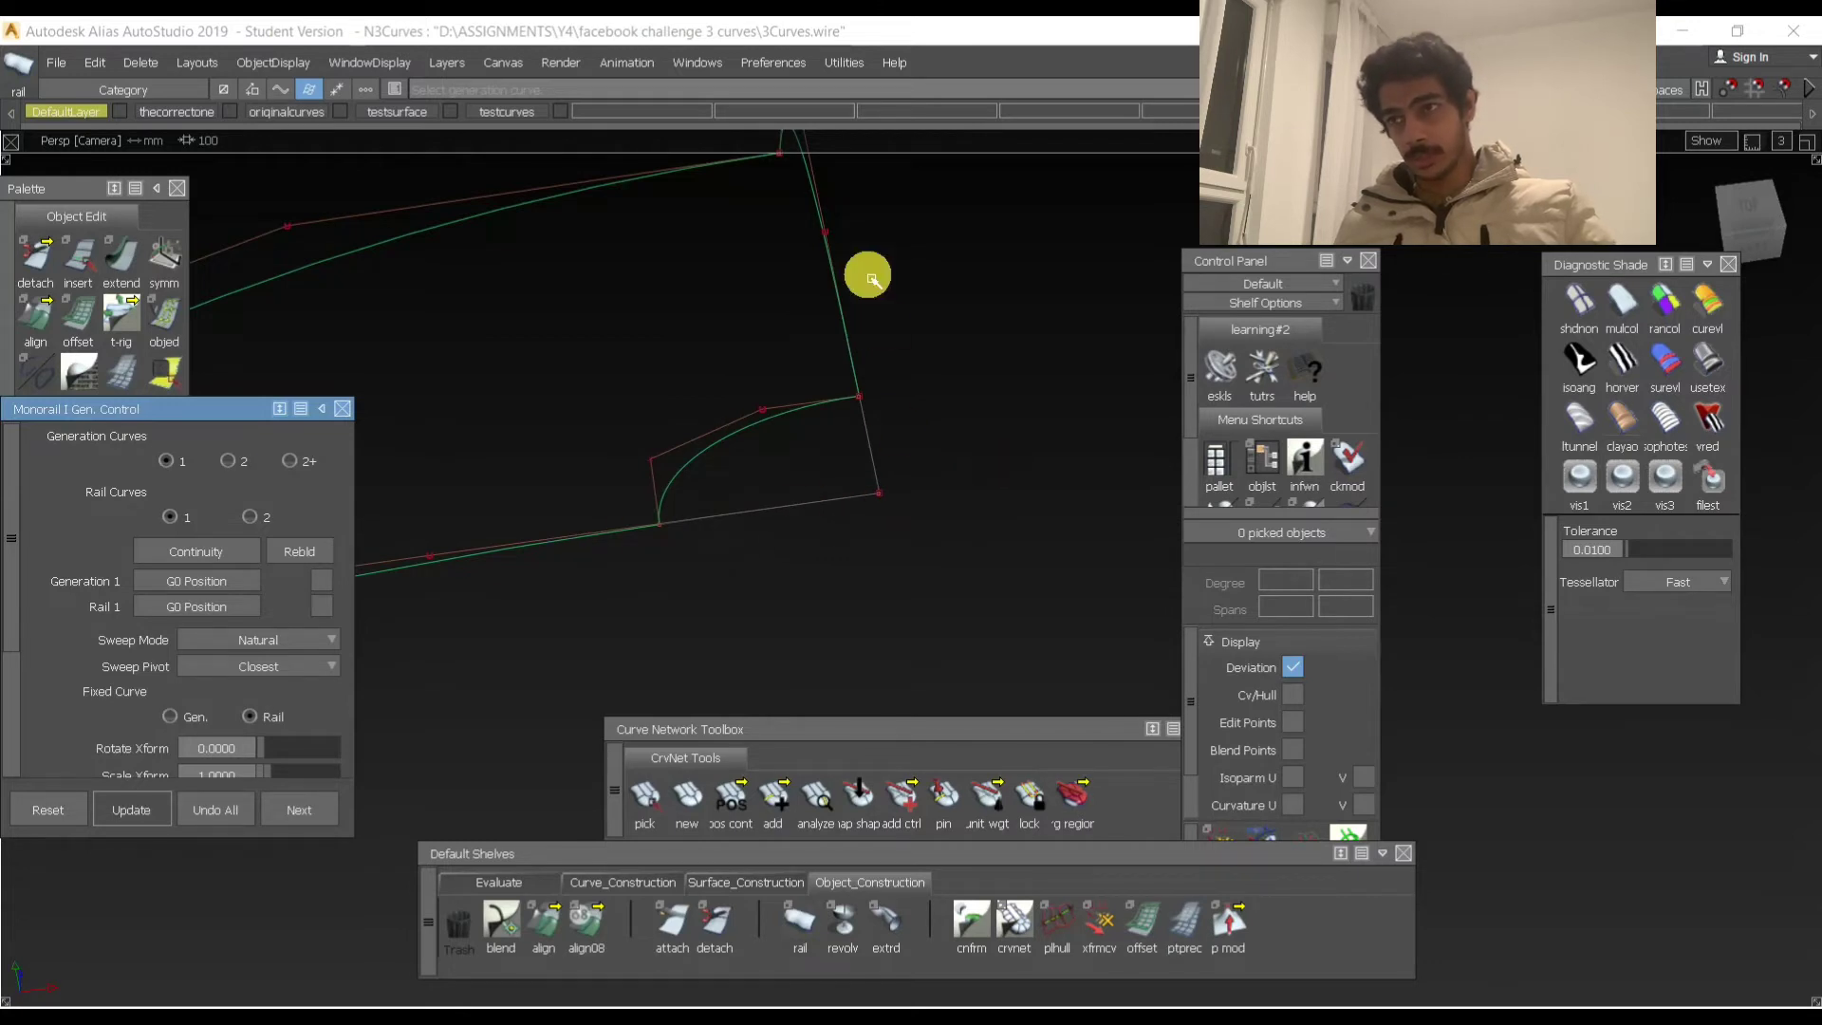
Try a Monorail surface with the long edge as the generation curve and the short edge as the rail, then discard it.
left_click(840, 492)
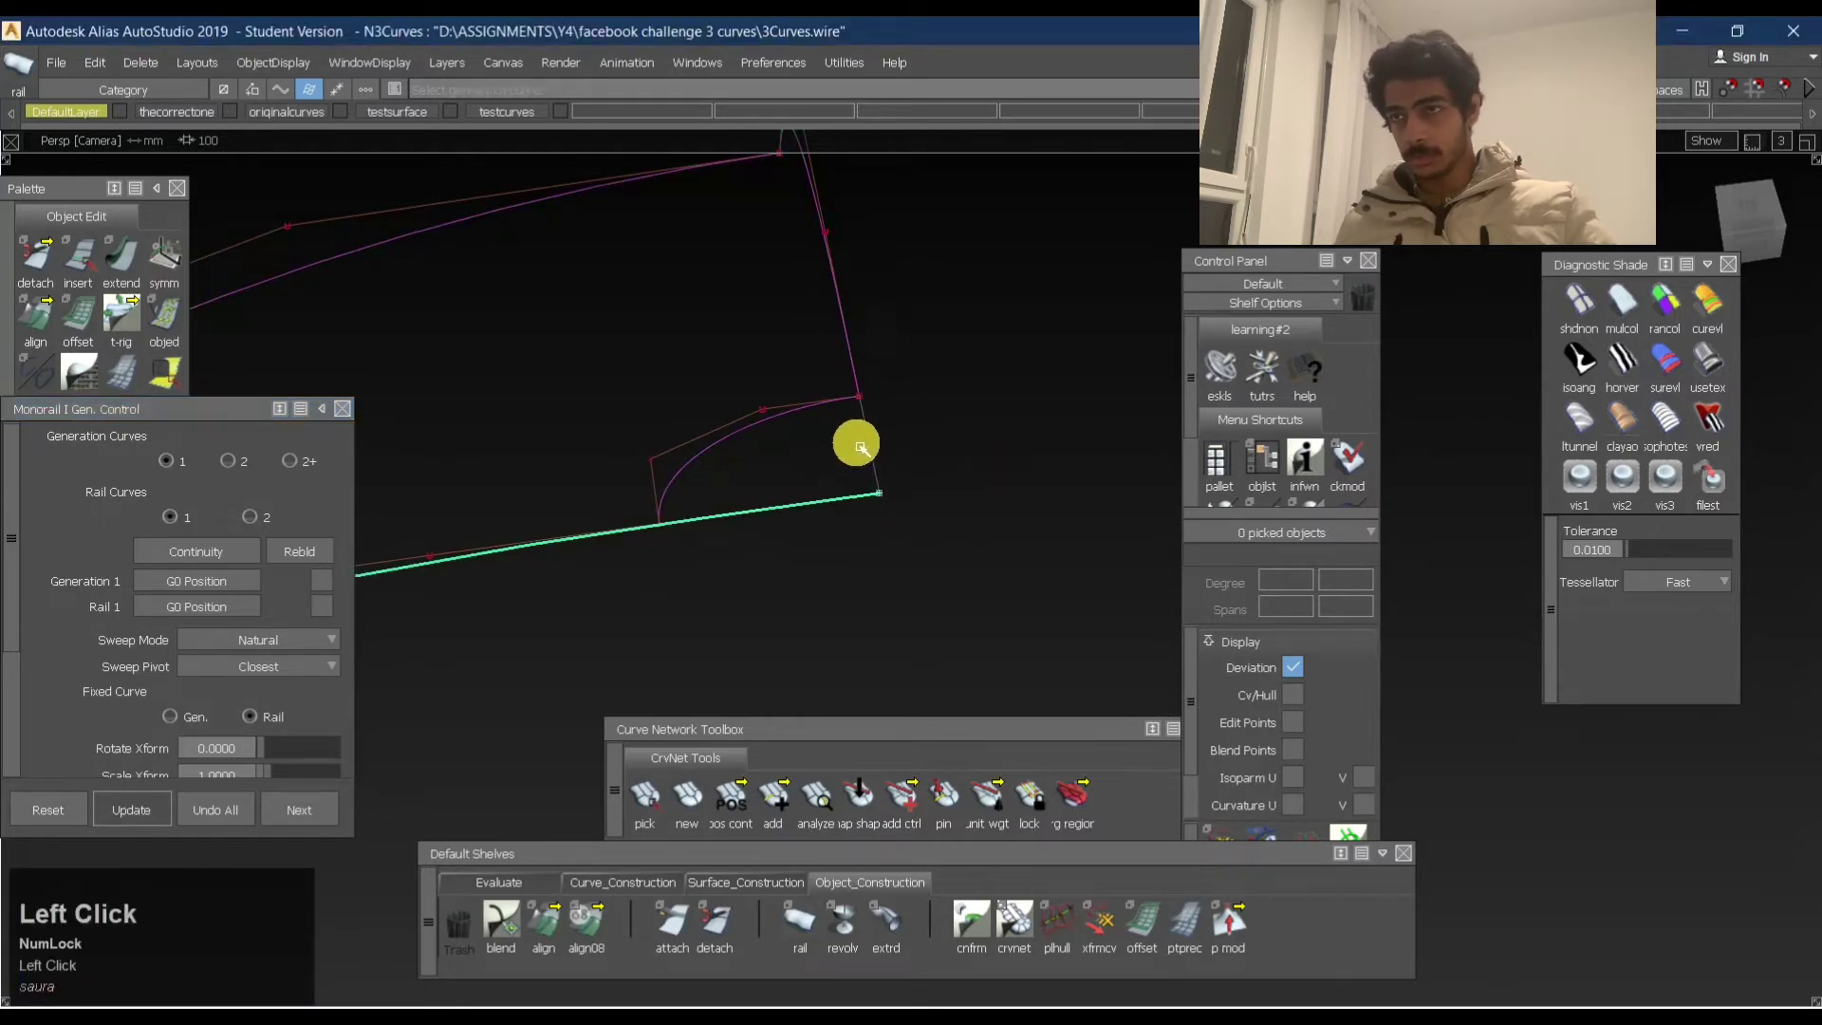
left_click_drag(745, 491, 1099, 354, "alt+shift")
right_click_drag(1099, 354, 931, 573, "alt+shift")
middle_click_drag(931, 573, 984, 478, "alt+shift")
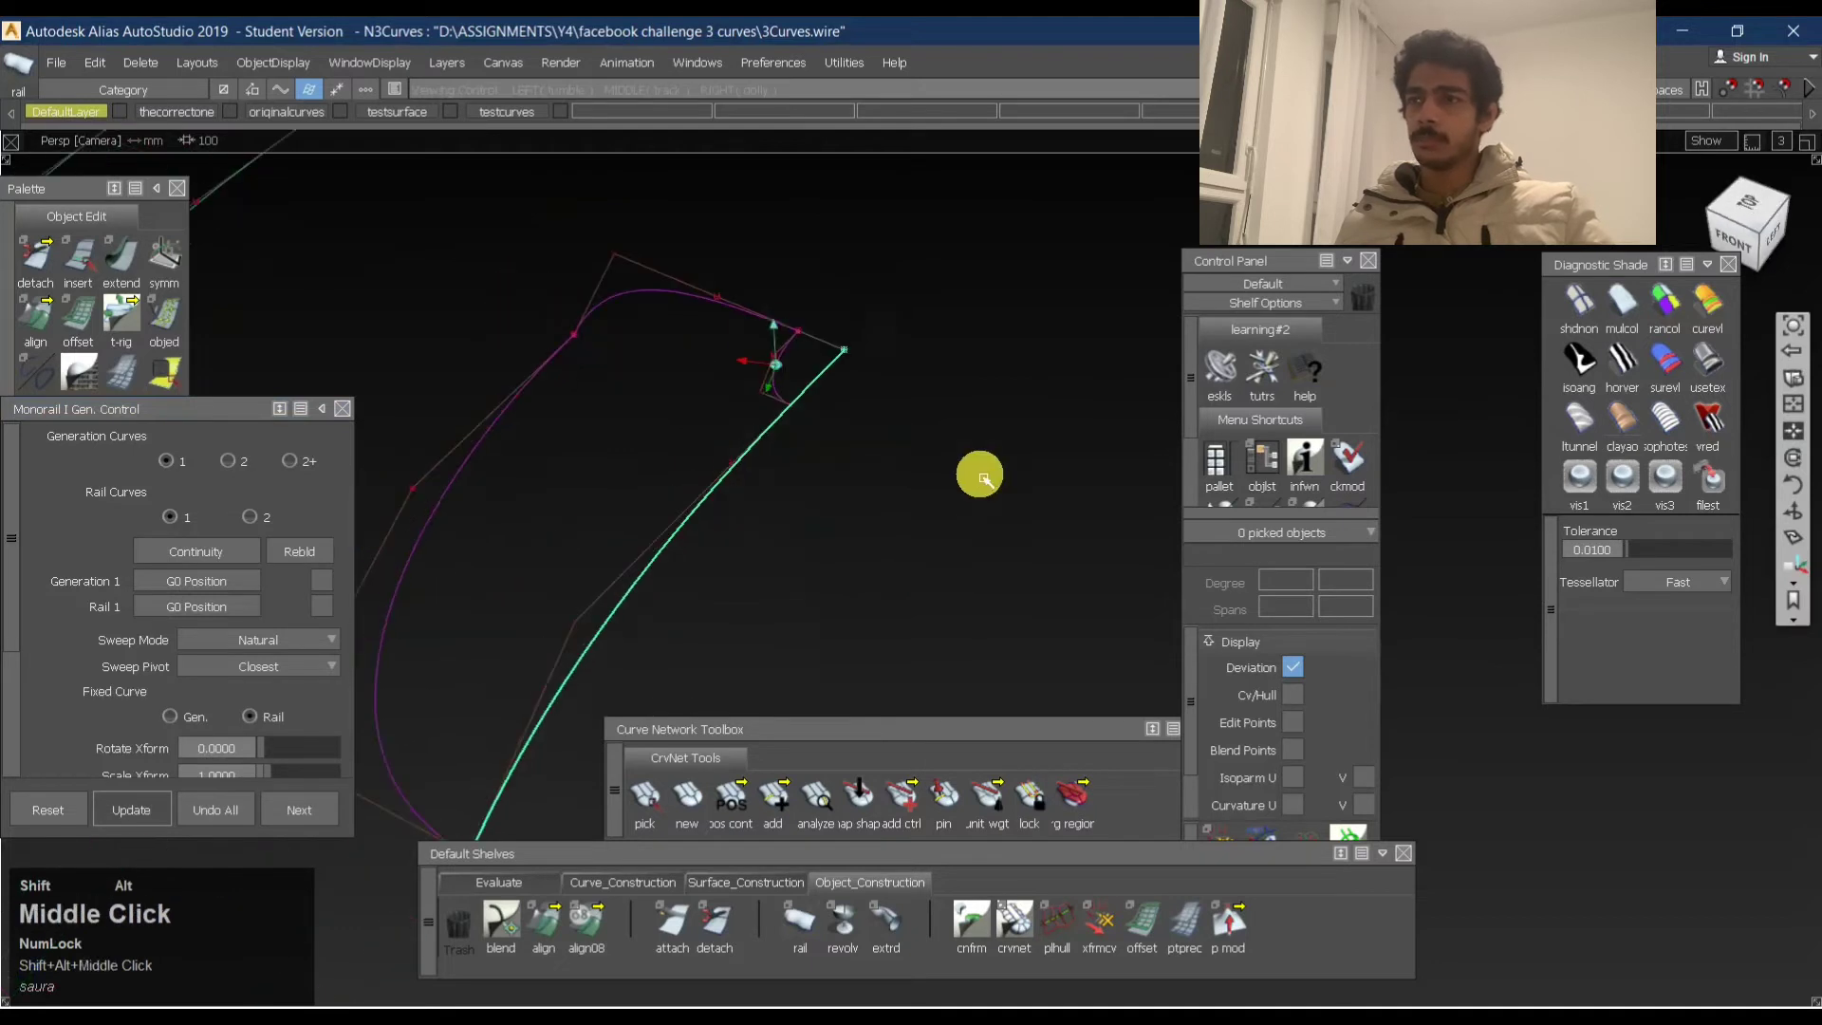
left_click(820, 338)
left_click_drag(724, 431, 1050, 481, "alt+shift")
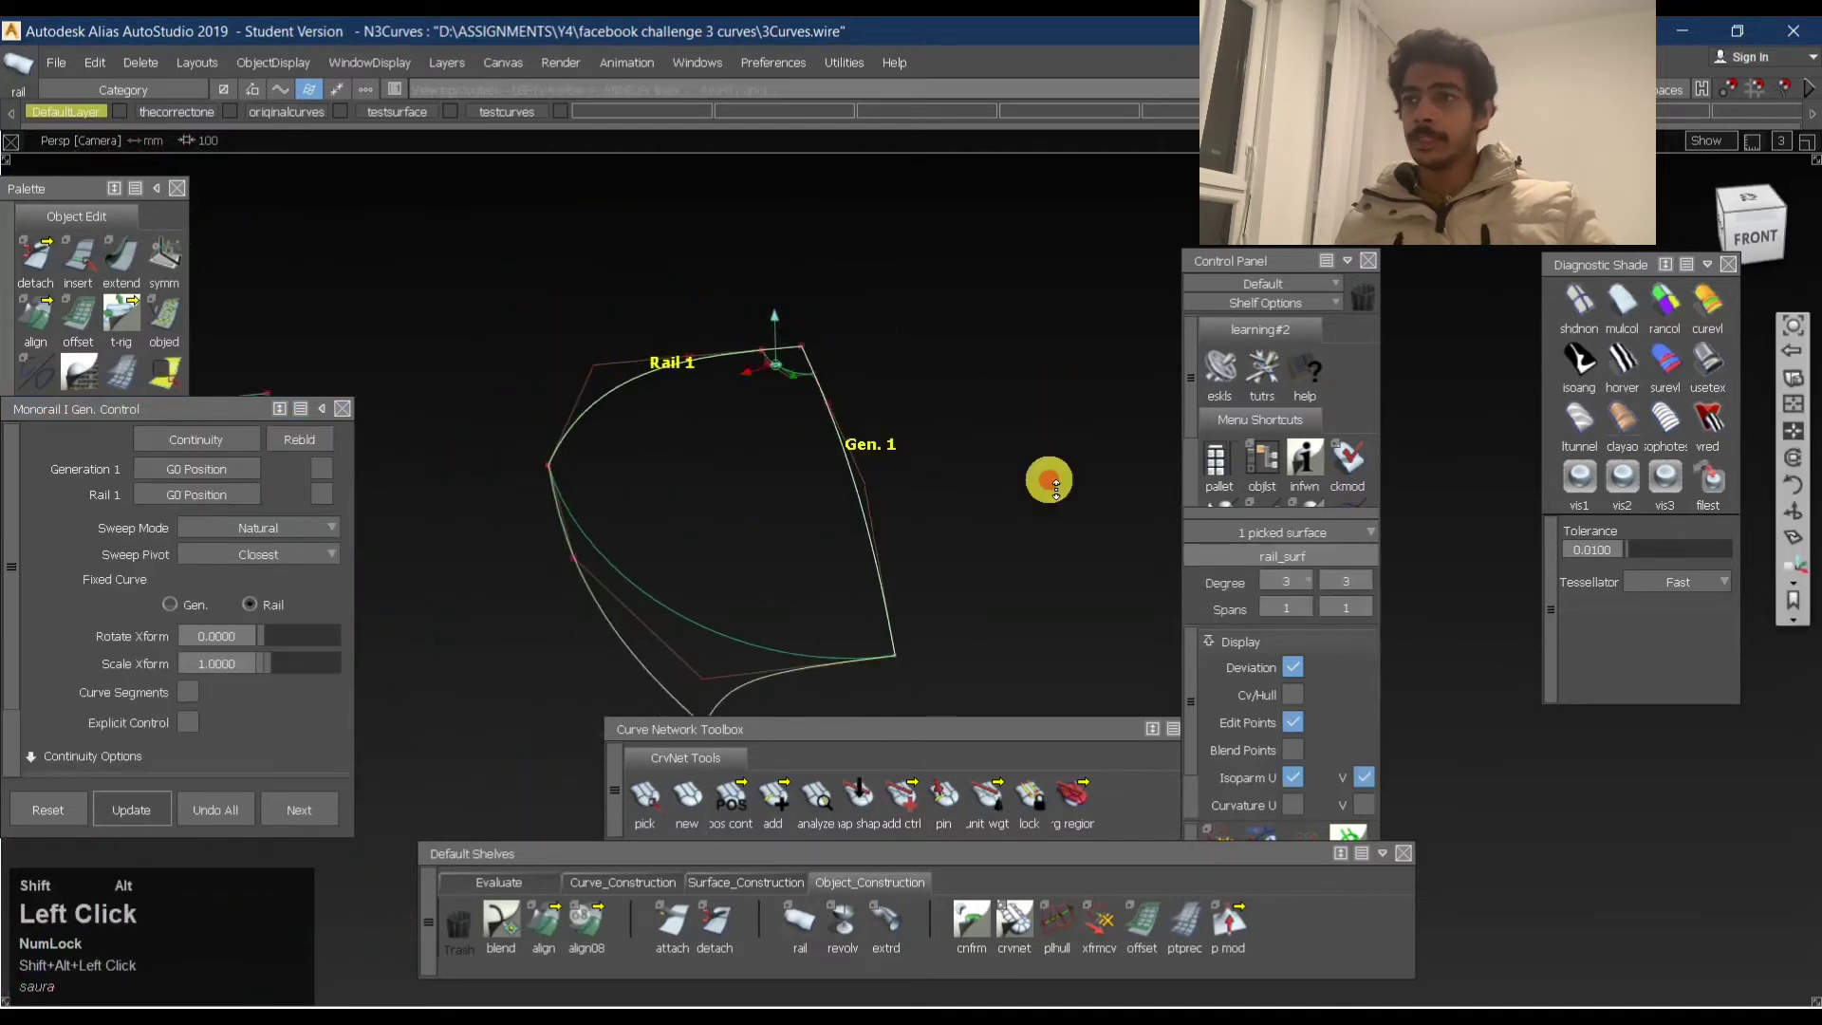
middle_click_drag(1051, 484, 1021, 366, "alt+shift")
left_click_drag(1021, 366, 719, 272, "alt+shift")
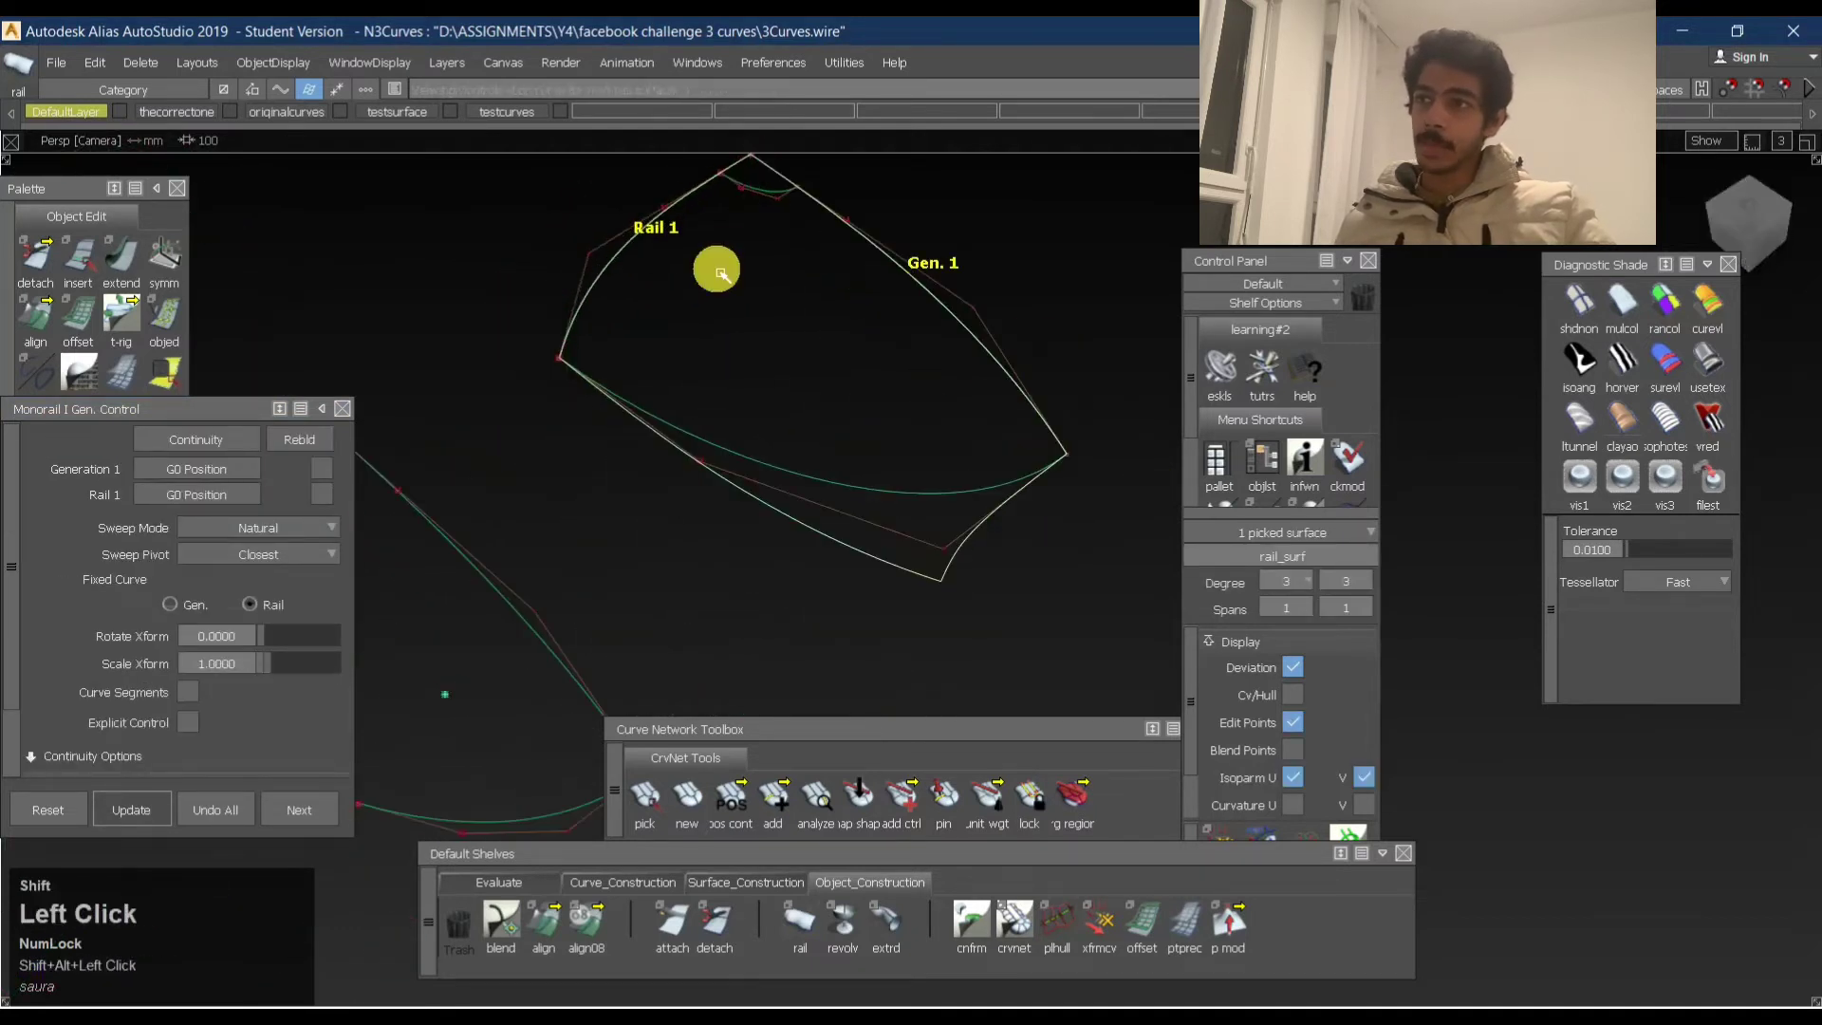
middle_click_drag(618, 386, 461, 463, "alt+shift")
left_click(285, 801)
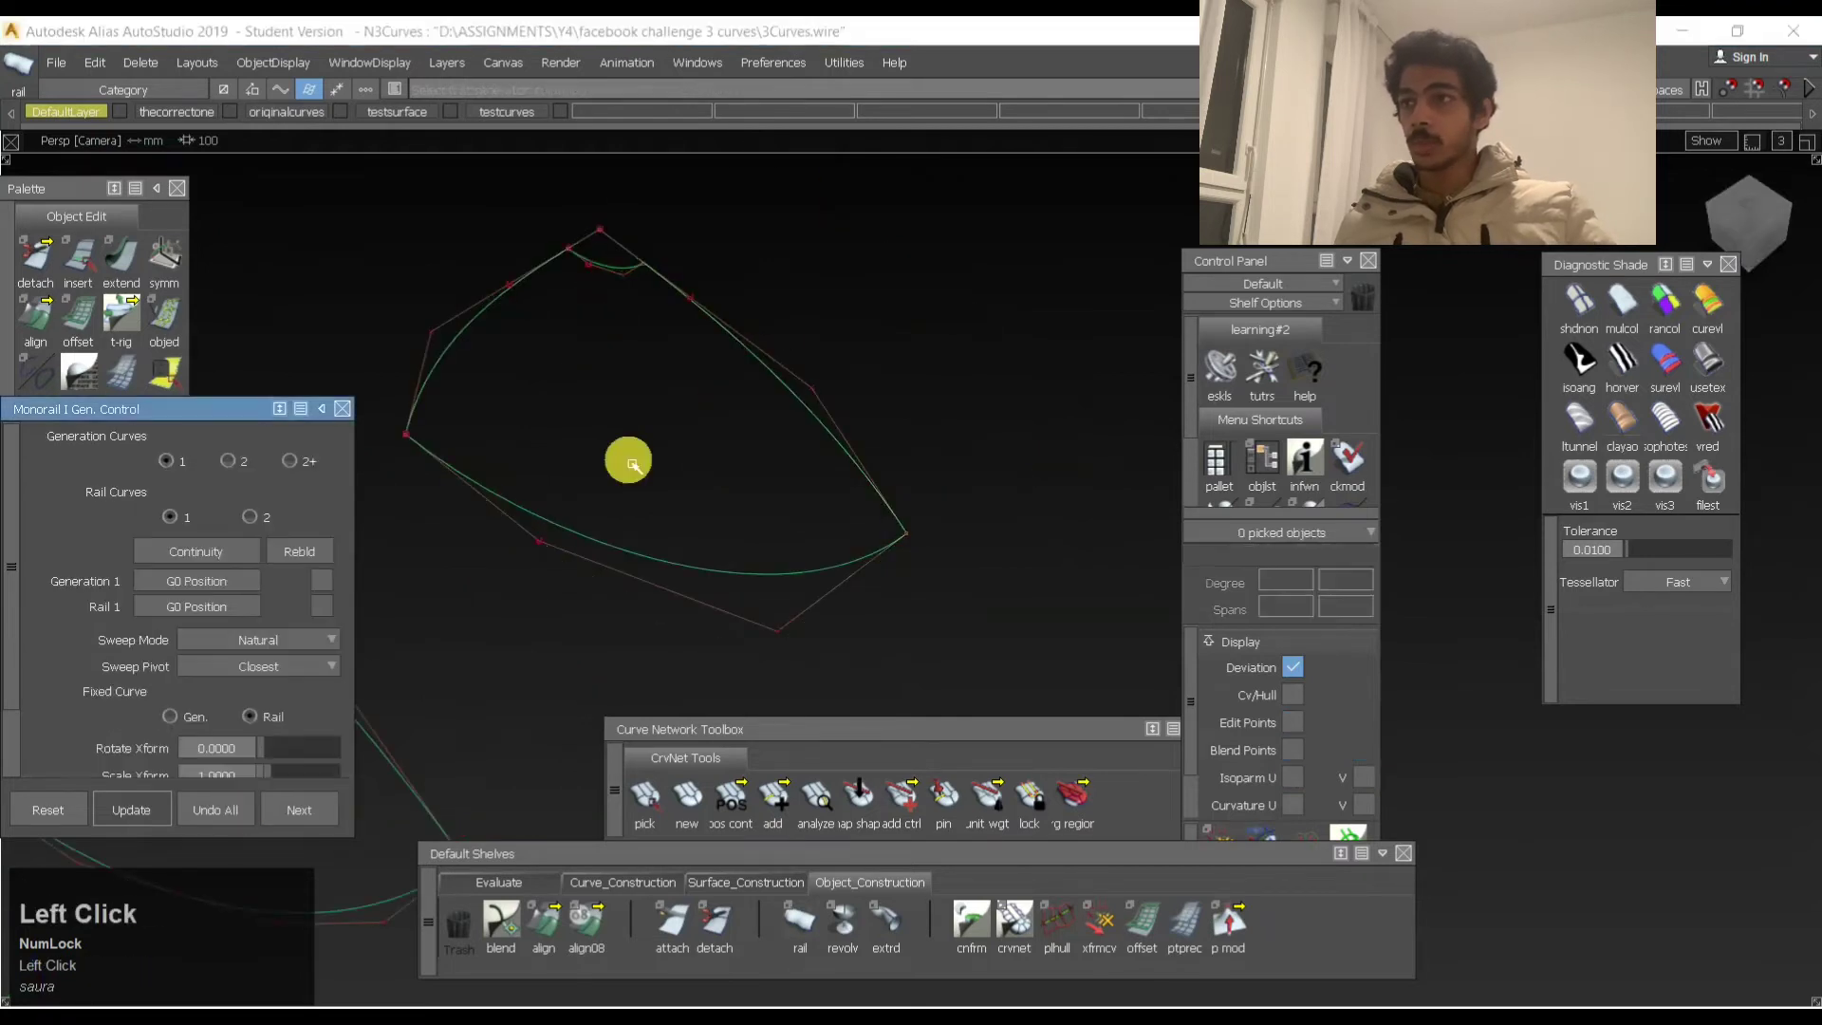
Try a Monorail surface with the short edge as the generation curve and the long edge as the rail, then discard it.
left_click_drag(631, 463, 584, 243, "alt+shift")
left_click(631, 244)
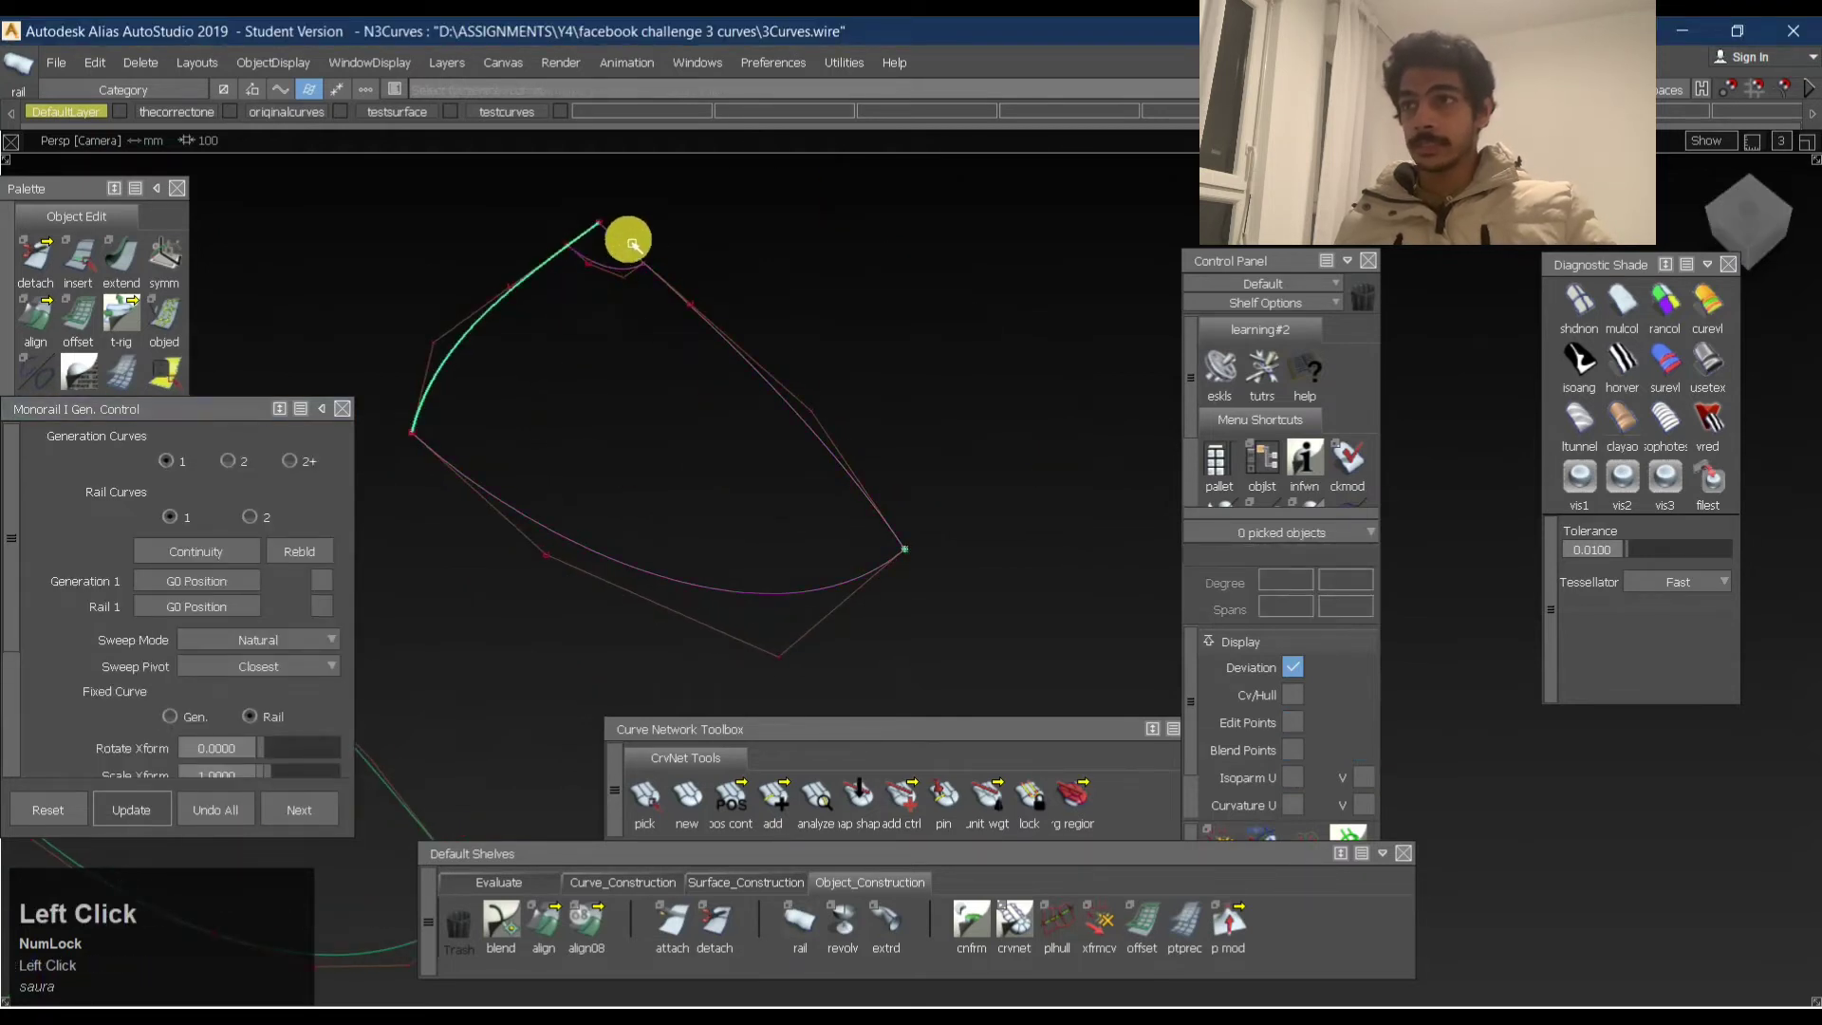
left_click(629, 258)
left_click_drag(651, 459, 525, 490, "alt+shift")
left_click(604, 494)
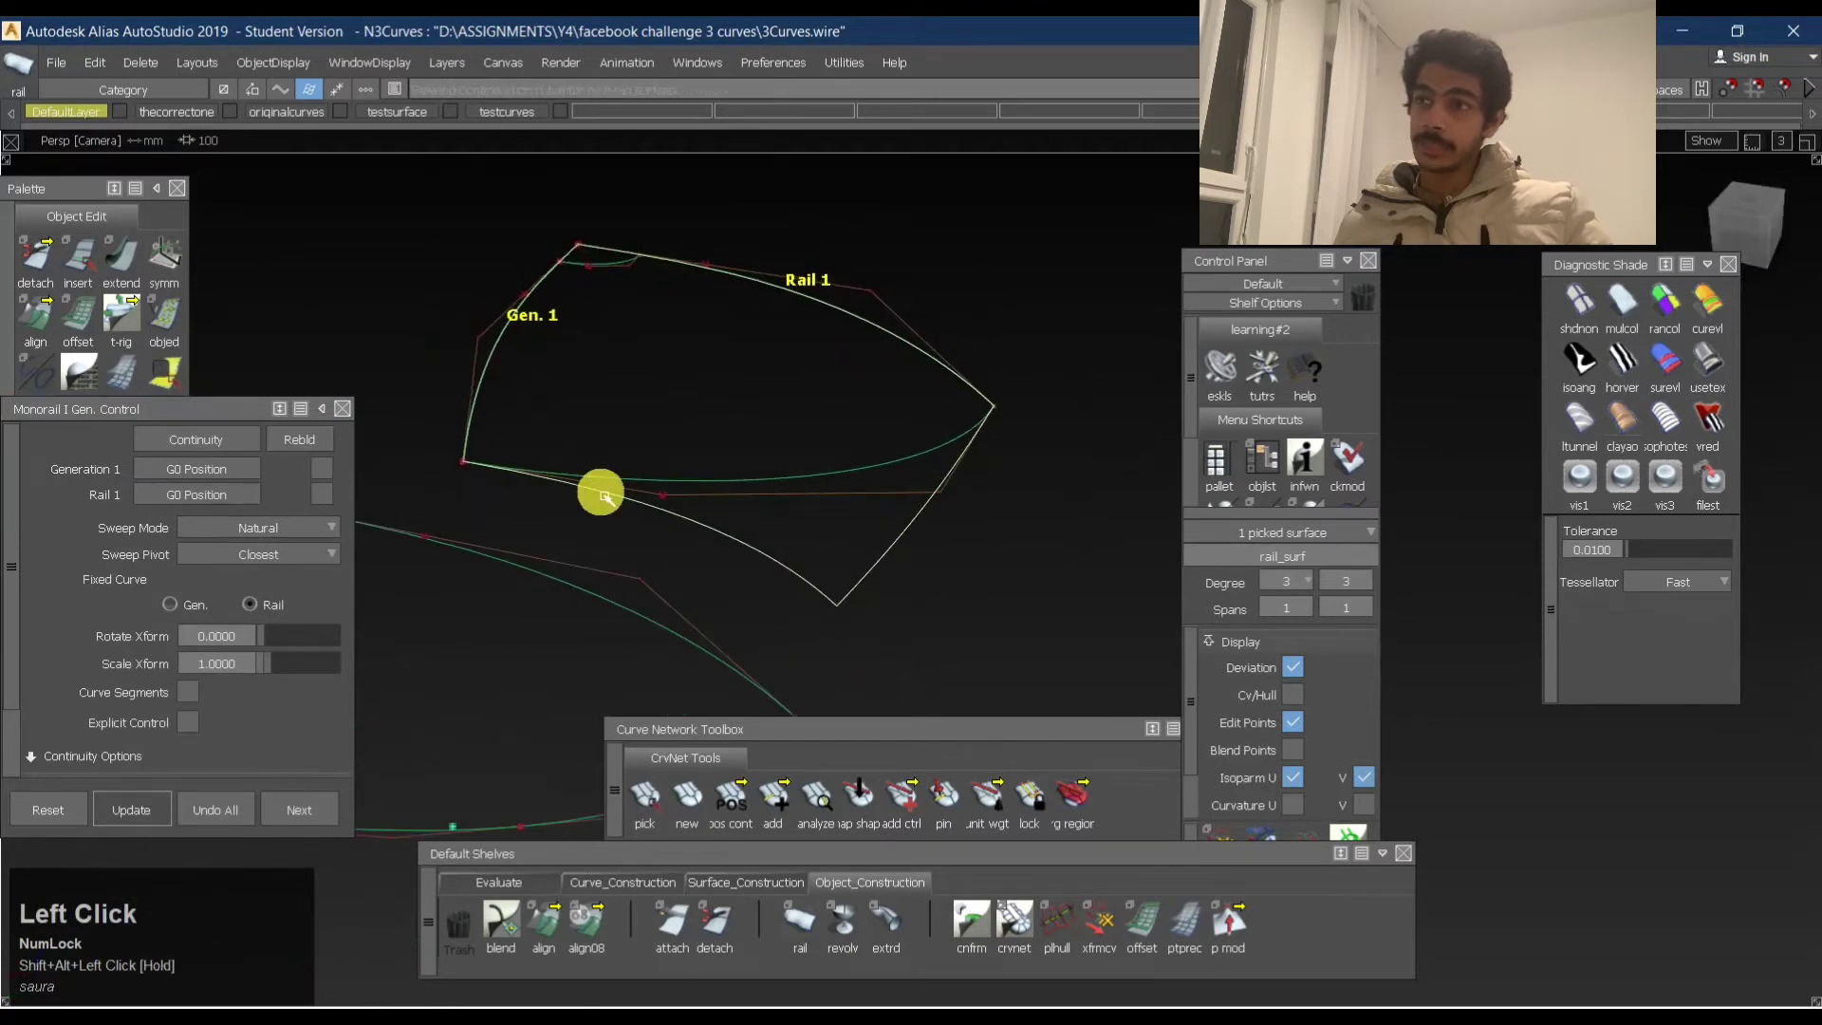
left_click(237, 803)
Try the Monorail with the roles swapped, using the long edge as generation curve and the short edge as rail, then discard it.
left_click(585, 259)
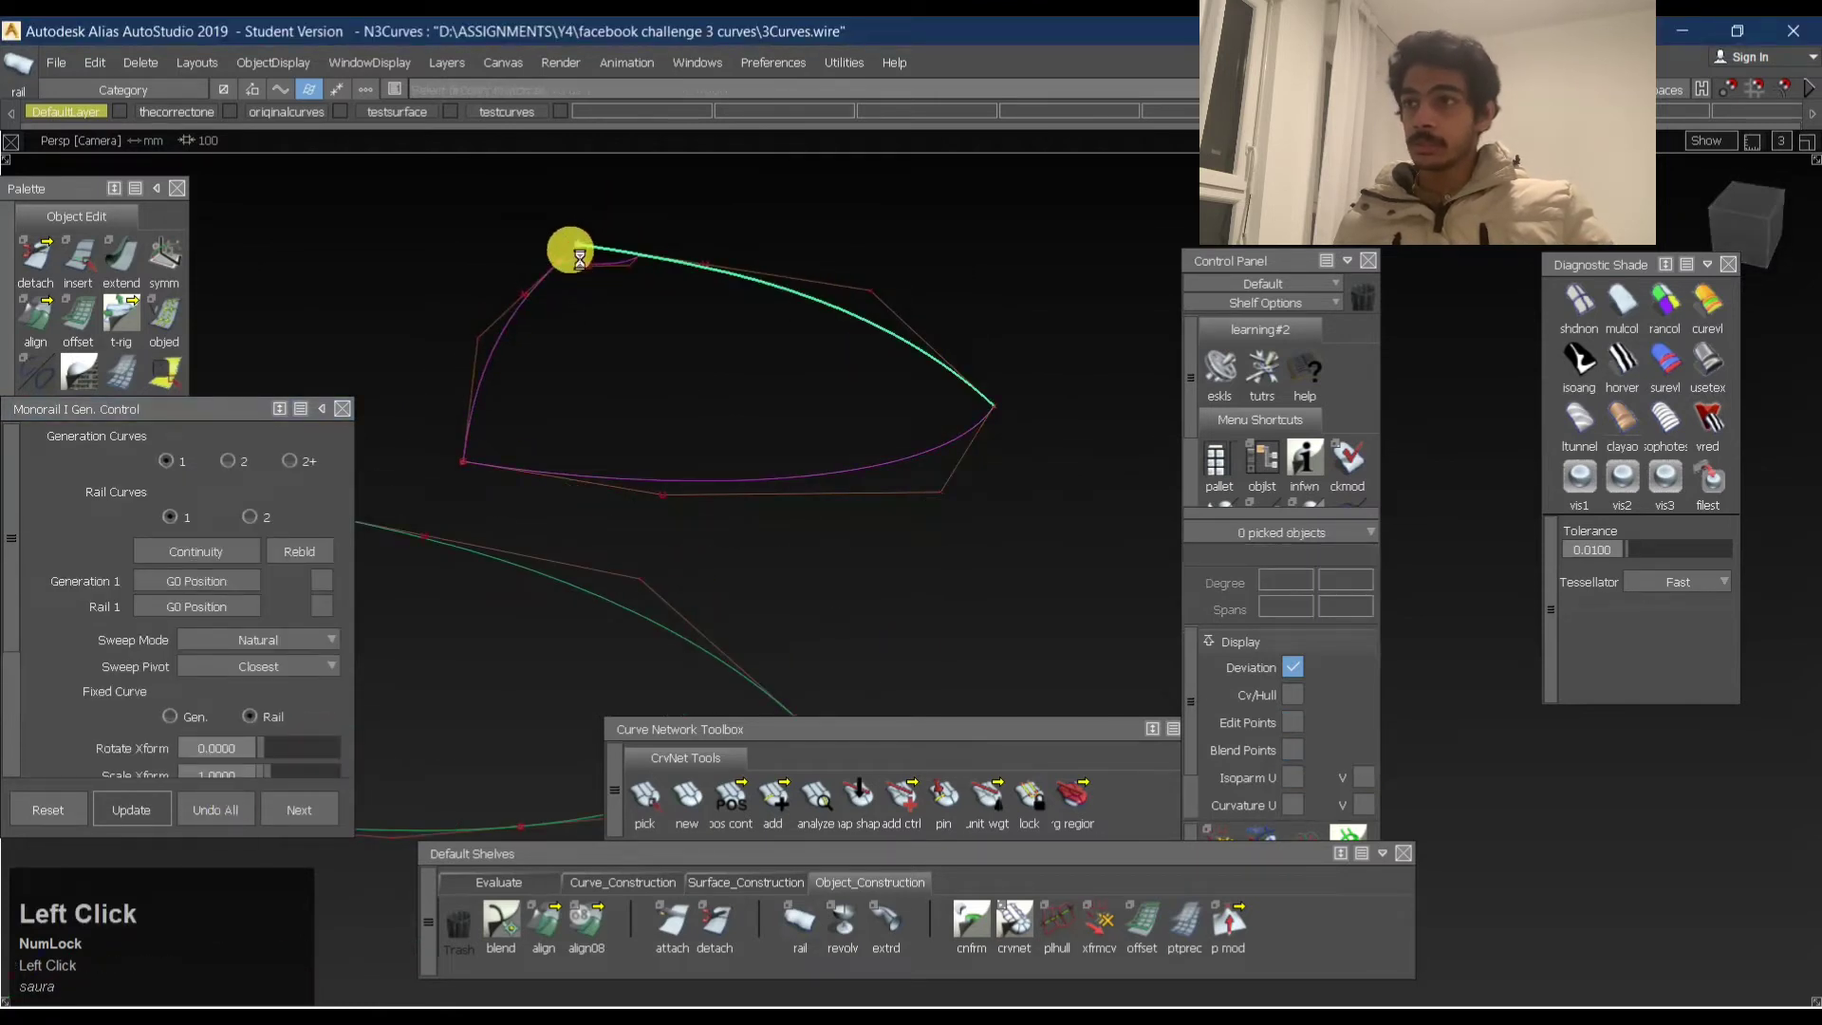
left_click_drag(785, 244, 380, 531, "alt+shift")
left_click(218, 805)
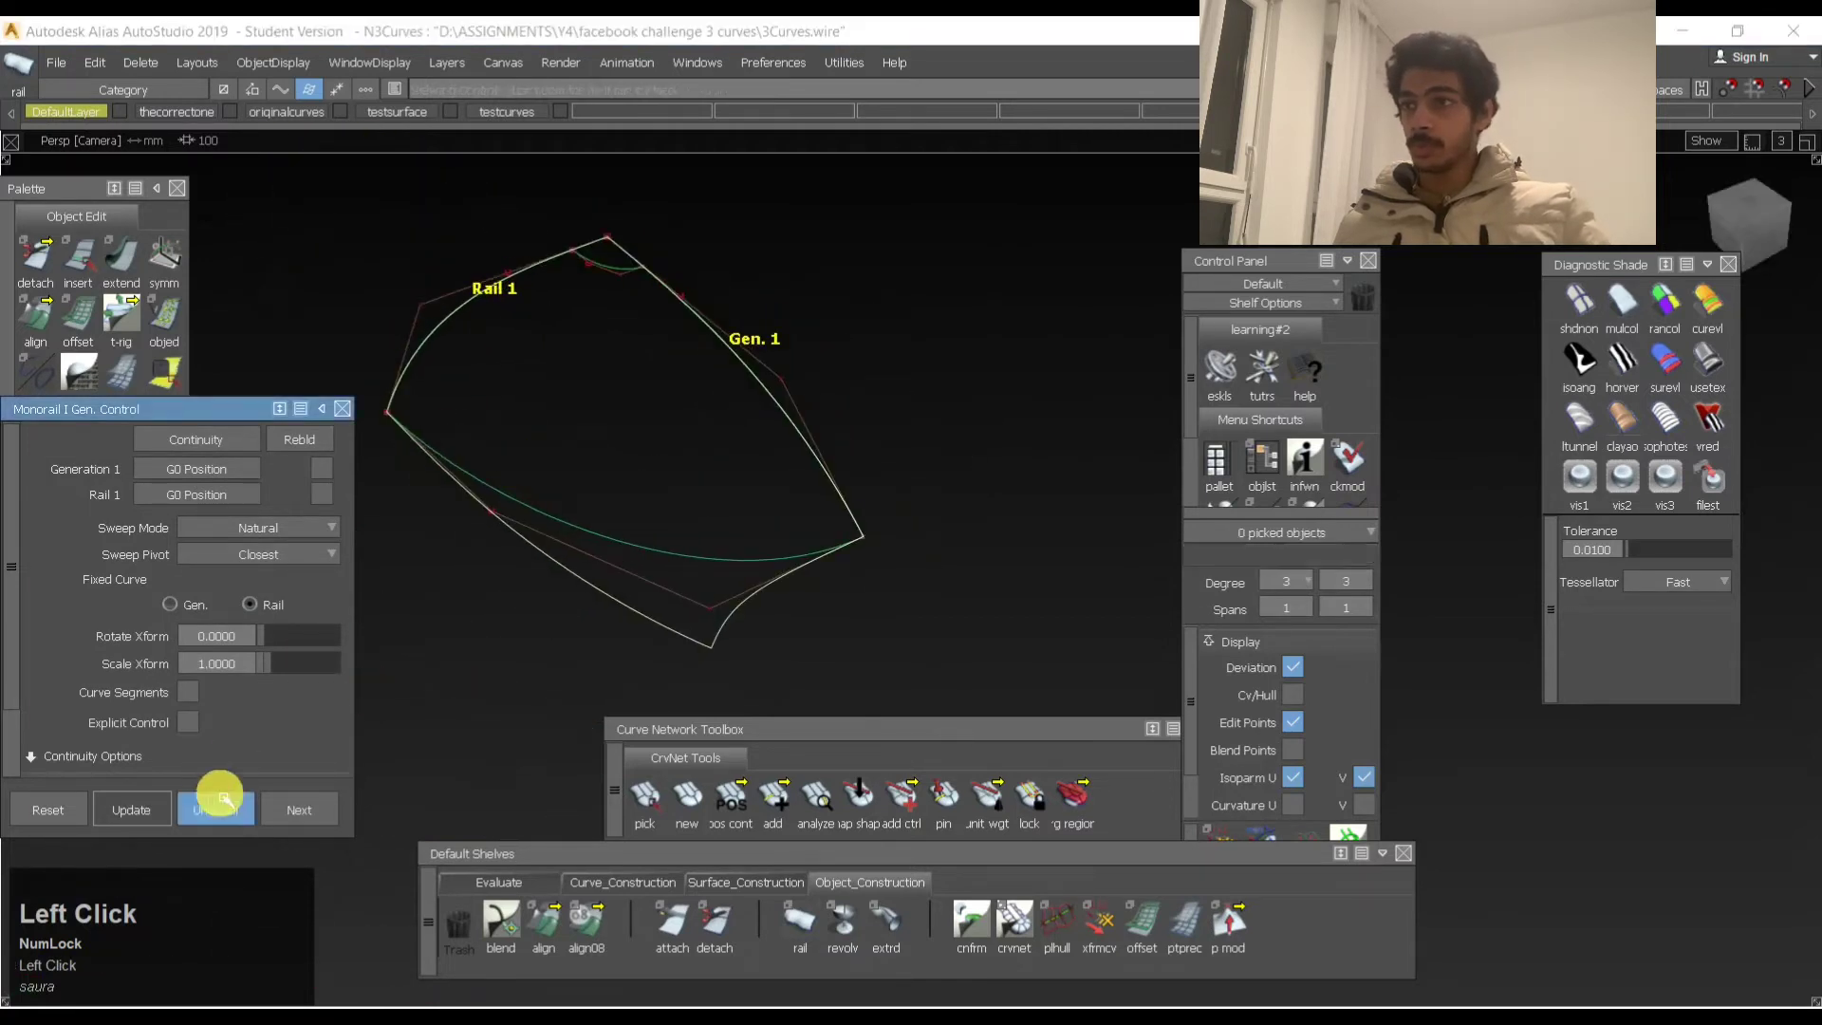
Sweep the short edge along the long edge as a Monorail surface and apply the user-defined texture shading.
left_click(570, 256)
left_click(599, 243)
left_click_drag(565, 350, 1074, 915, "alt+shift")
left_click(520, 884)
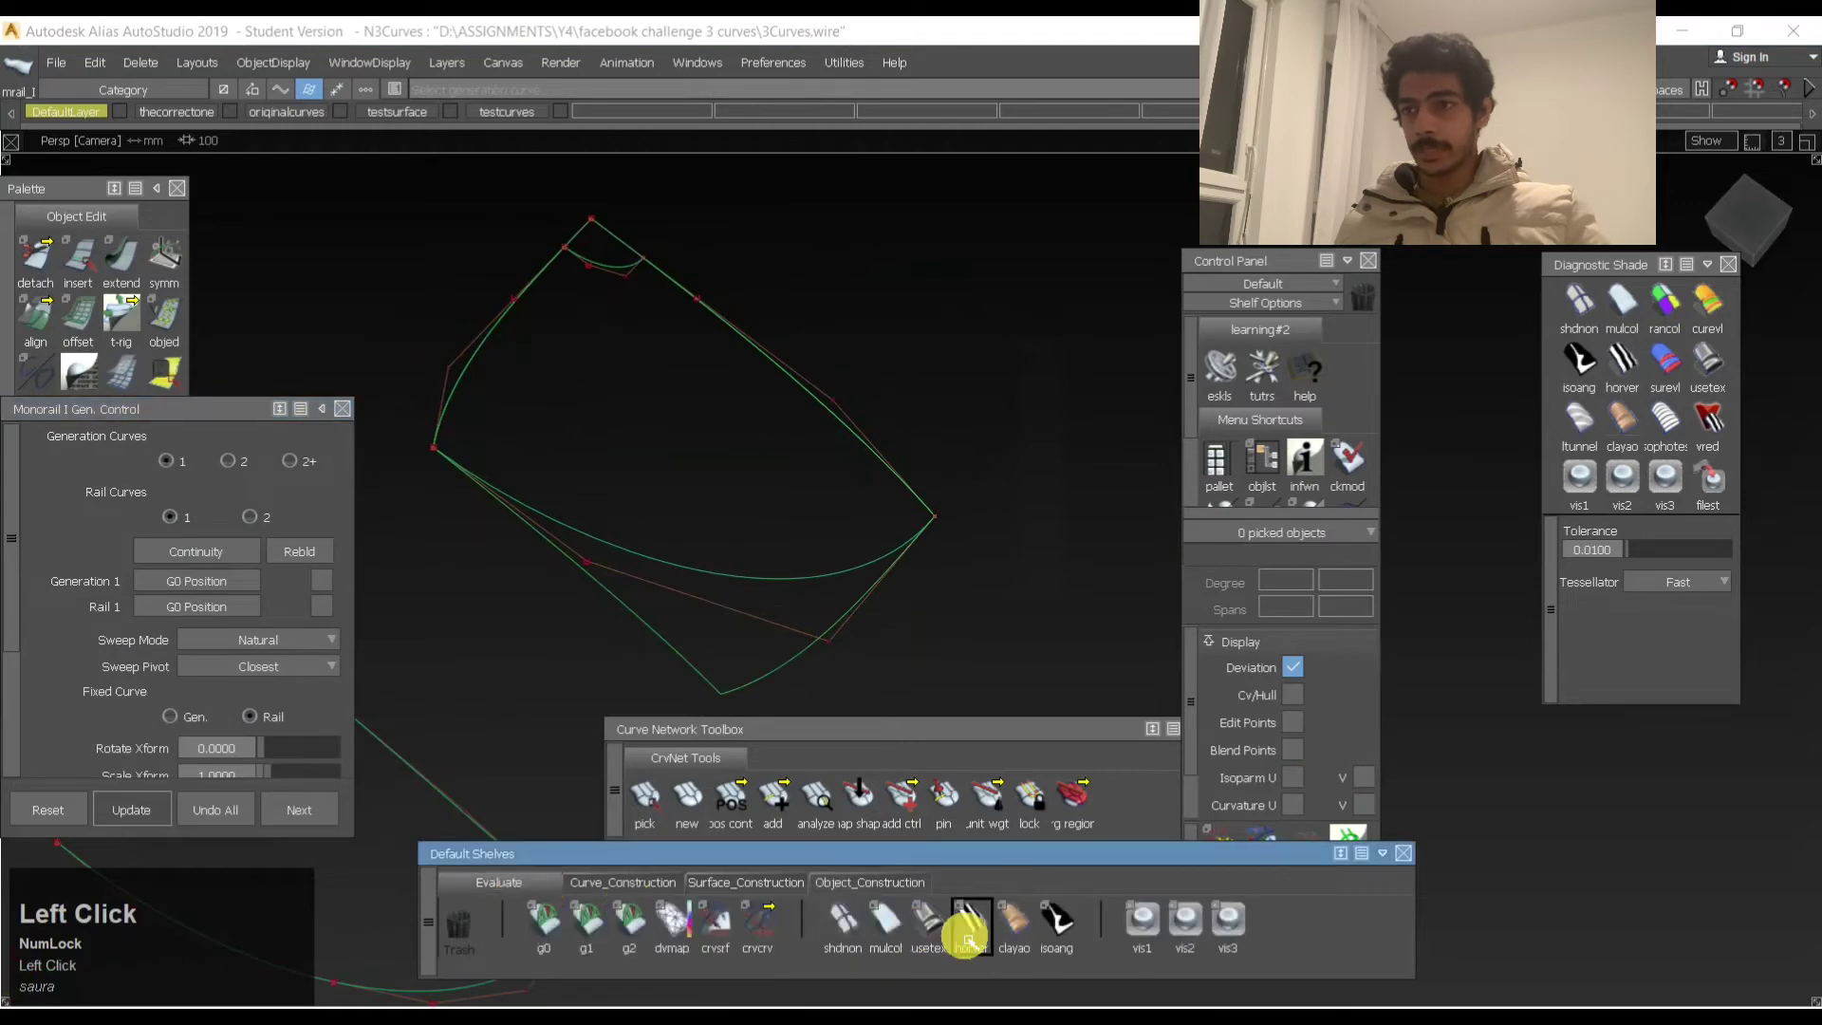
left_click(926, 929)
Examine how the shaded surface covers the open corner around the small corner curve.
mouse_move(582, 237)
right_mouse_down("alt+shift")
mouse_move(731, 223)
mouse_move(677, 278)
right_mouse_up("alt+shift")
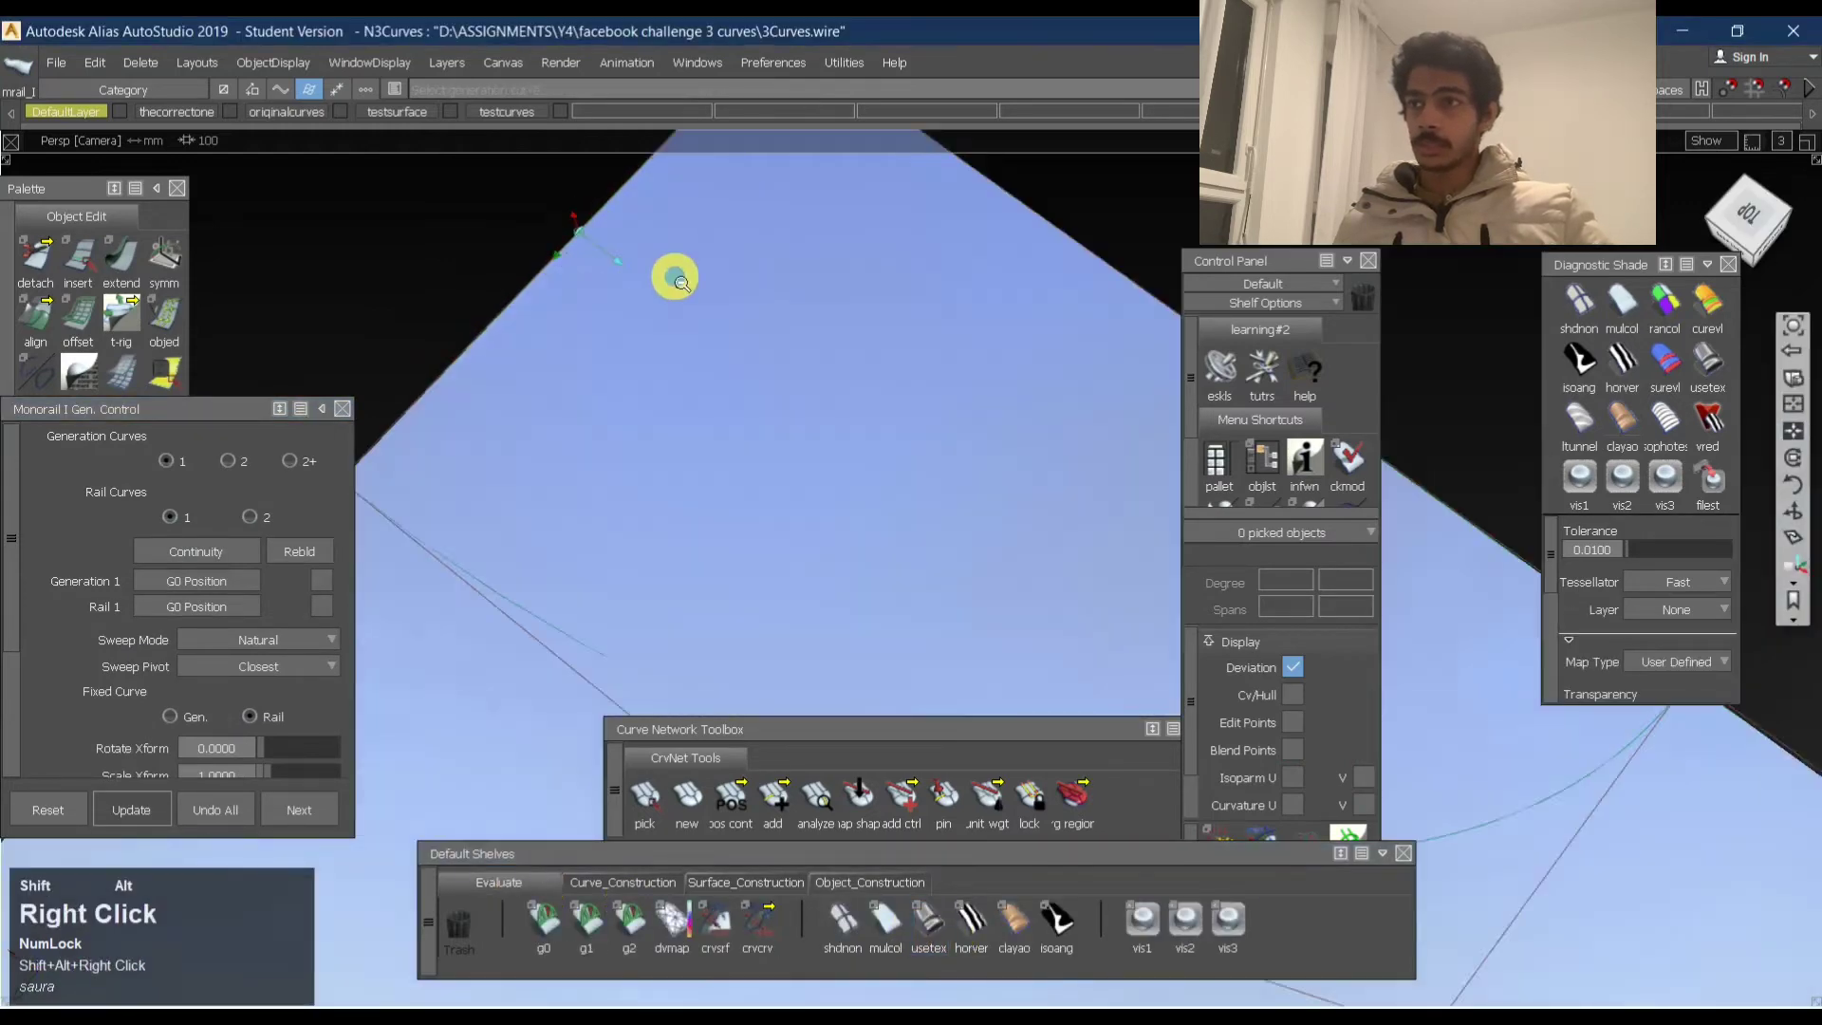
left_click_drag(675, 280, 874, 313, "alt+shift")
middle_click_drag(874, 313, 857, 426, "alt+shift")
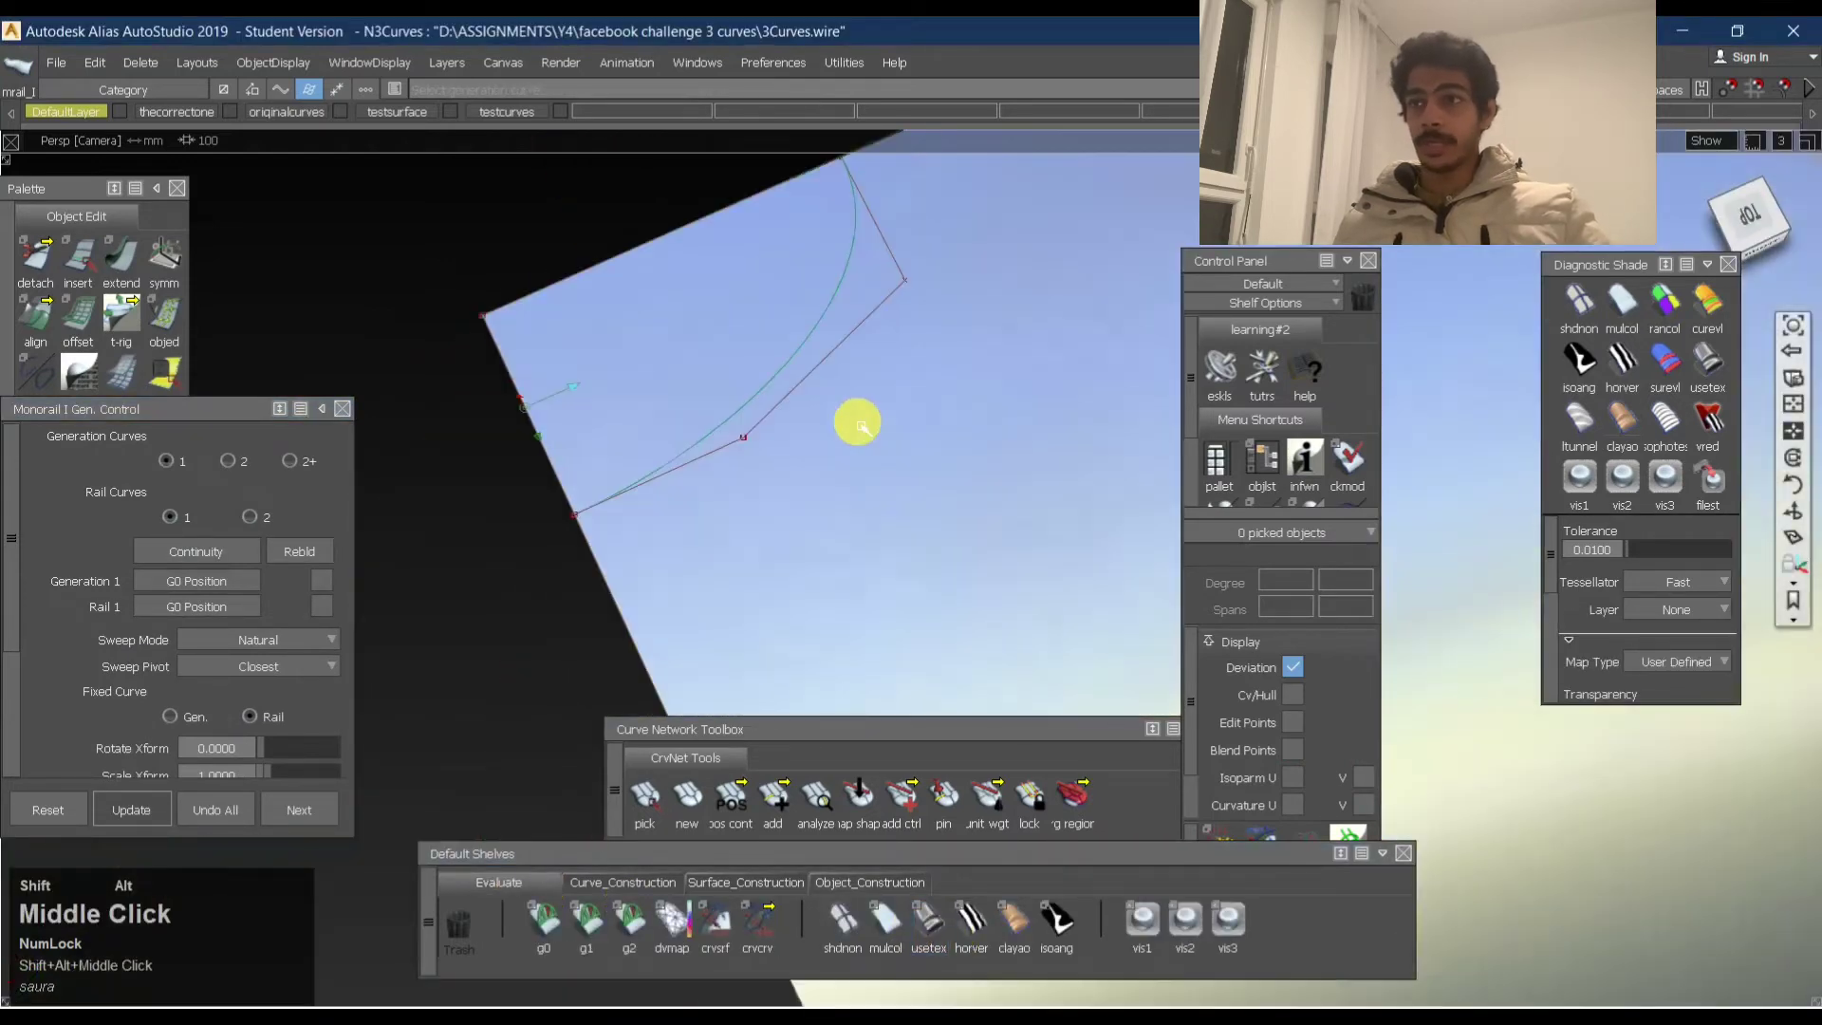
left_click_drag(857, 427, 639, 383, "alt+shift")
middle_click_drag(638, 382, 716, 394, "alt+shift")
left_click_drag(715, 395, 732, 488, "alt+shift")
Reopen the Monorail surface's settings and turn on Curve Segments, keeping the rail as the fixed curve.
right_click_drag(797, 505, 848, 684, "ctrl+shift")
left_click_drag(586, 583, 806, 442, "alt+shift")
middle_click(724, 493, "ctrl+shift")
middle_click_drag(805, 441, 770, 312, "alt+shift")
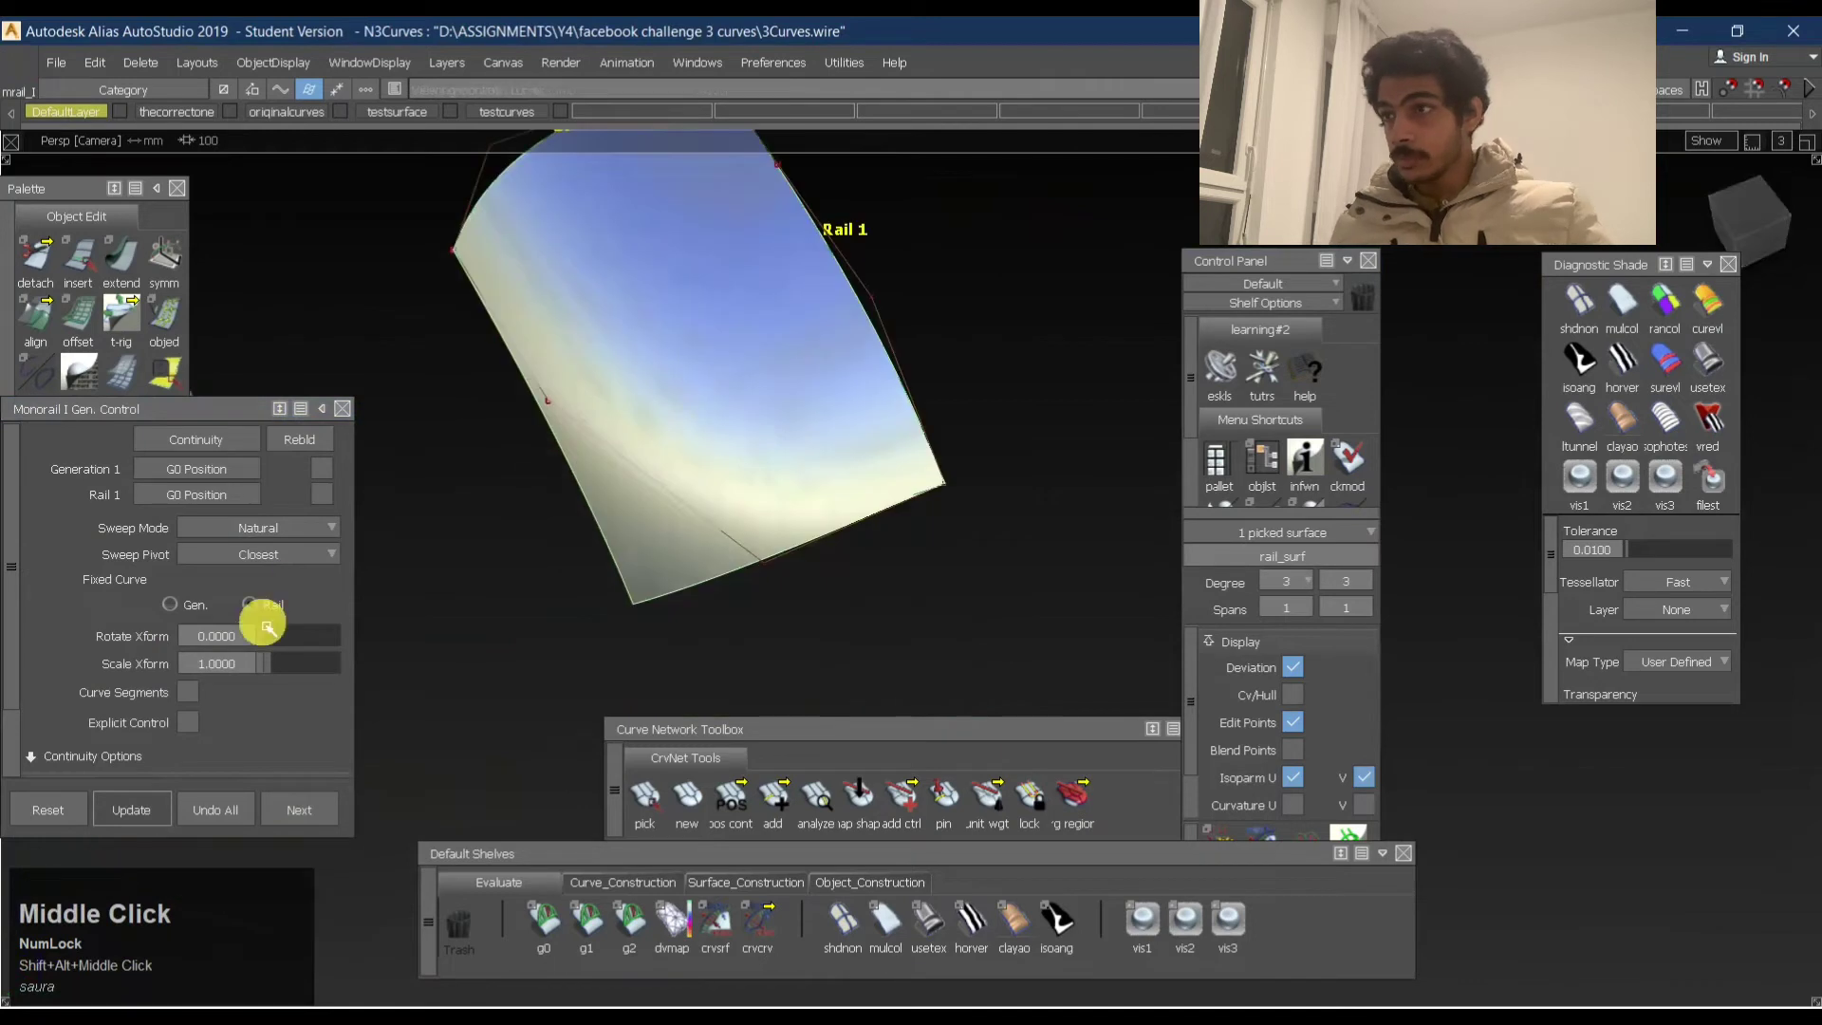
left_click(251, 605)
left_click(190, 696)
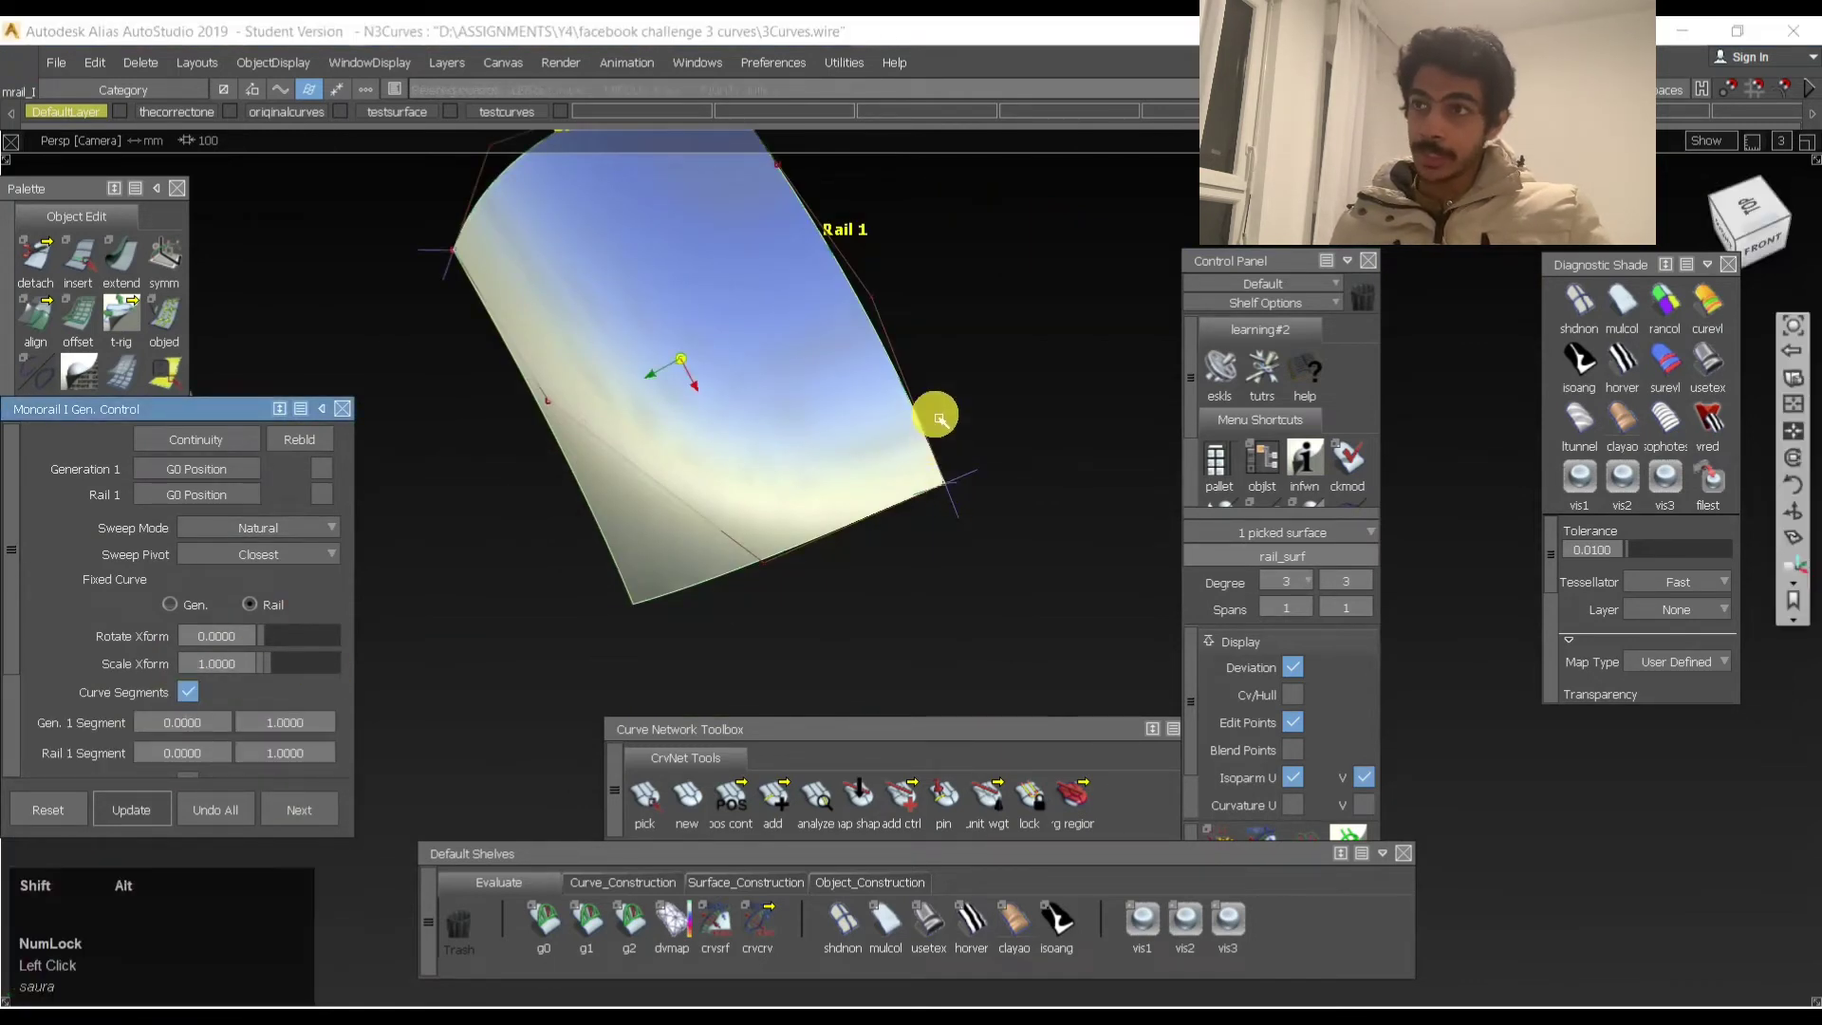
Shorten the Monorail to a small corner patch by ending the rail segment at 0.2089 and the generation segment at 0.1546.
middle_click_drag(931, 411, 963, 548, "alt+shift")
left_click_drag(961, 552, 759, 209)
middle_click_drag(759, 209, 816, 437, "alt+shift")
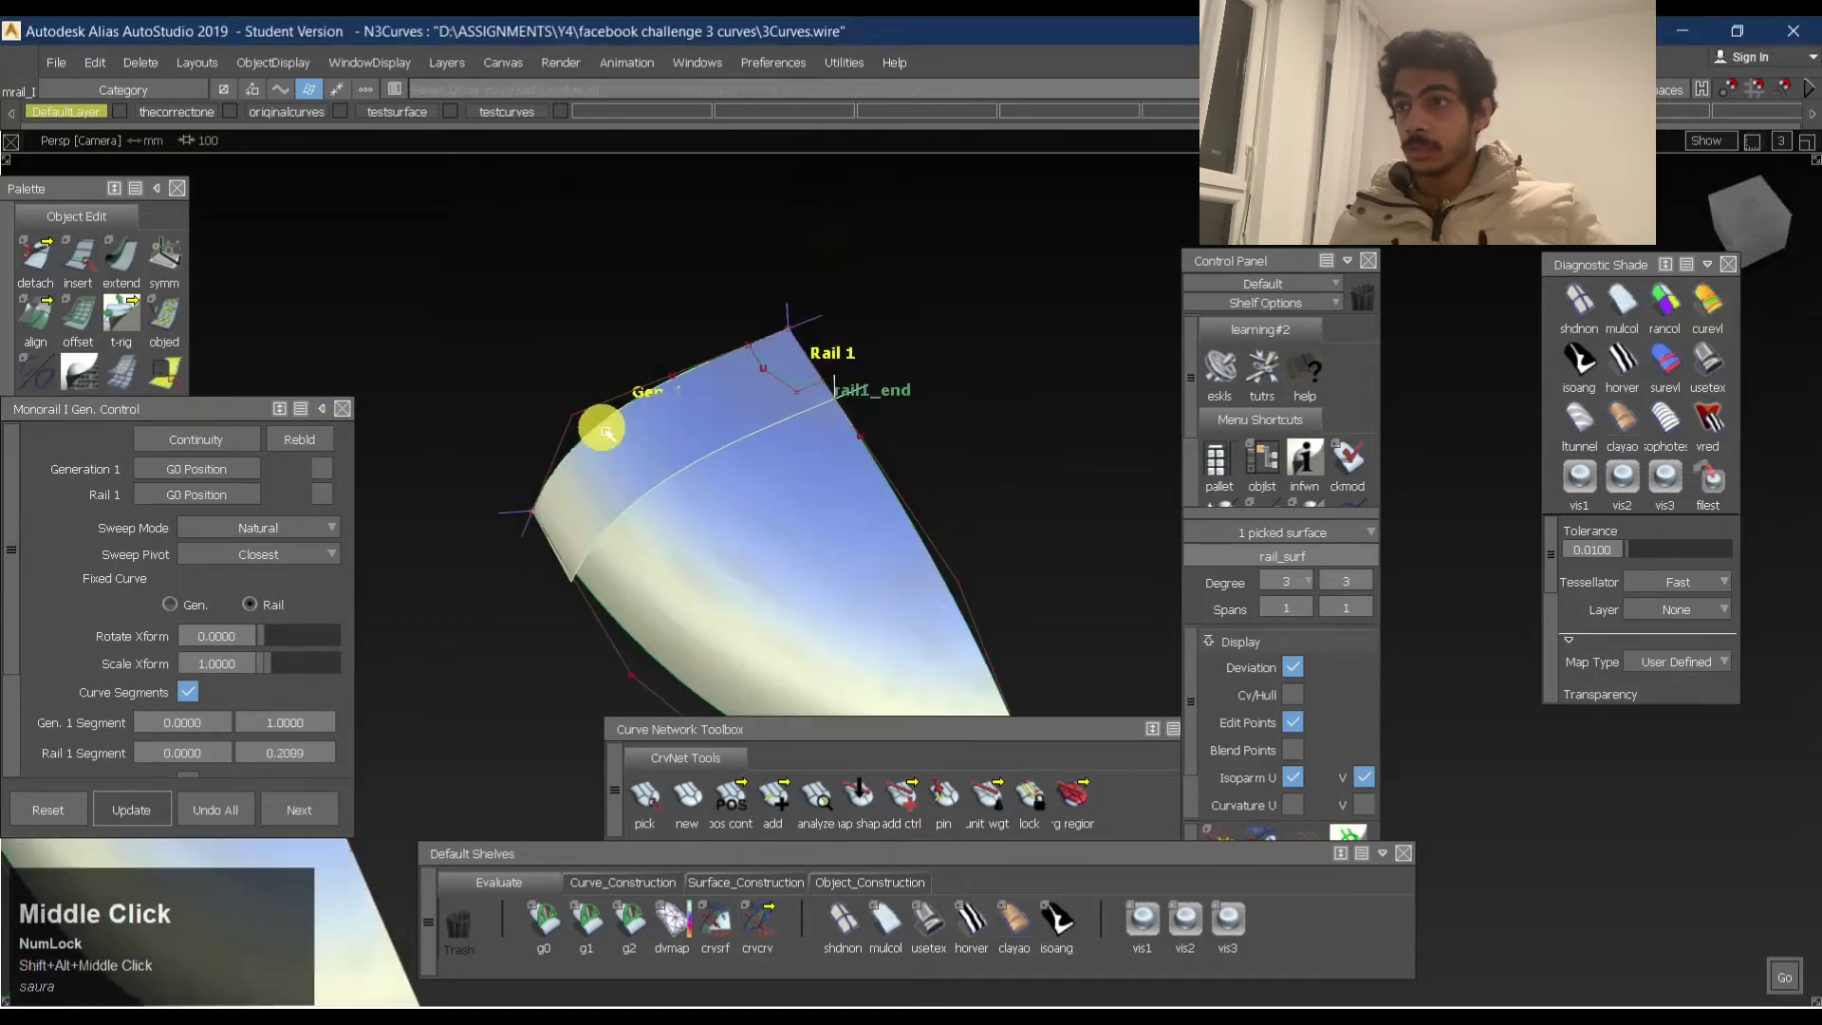
left_click_drag(533, 516, 702, 377)
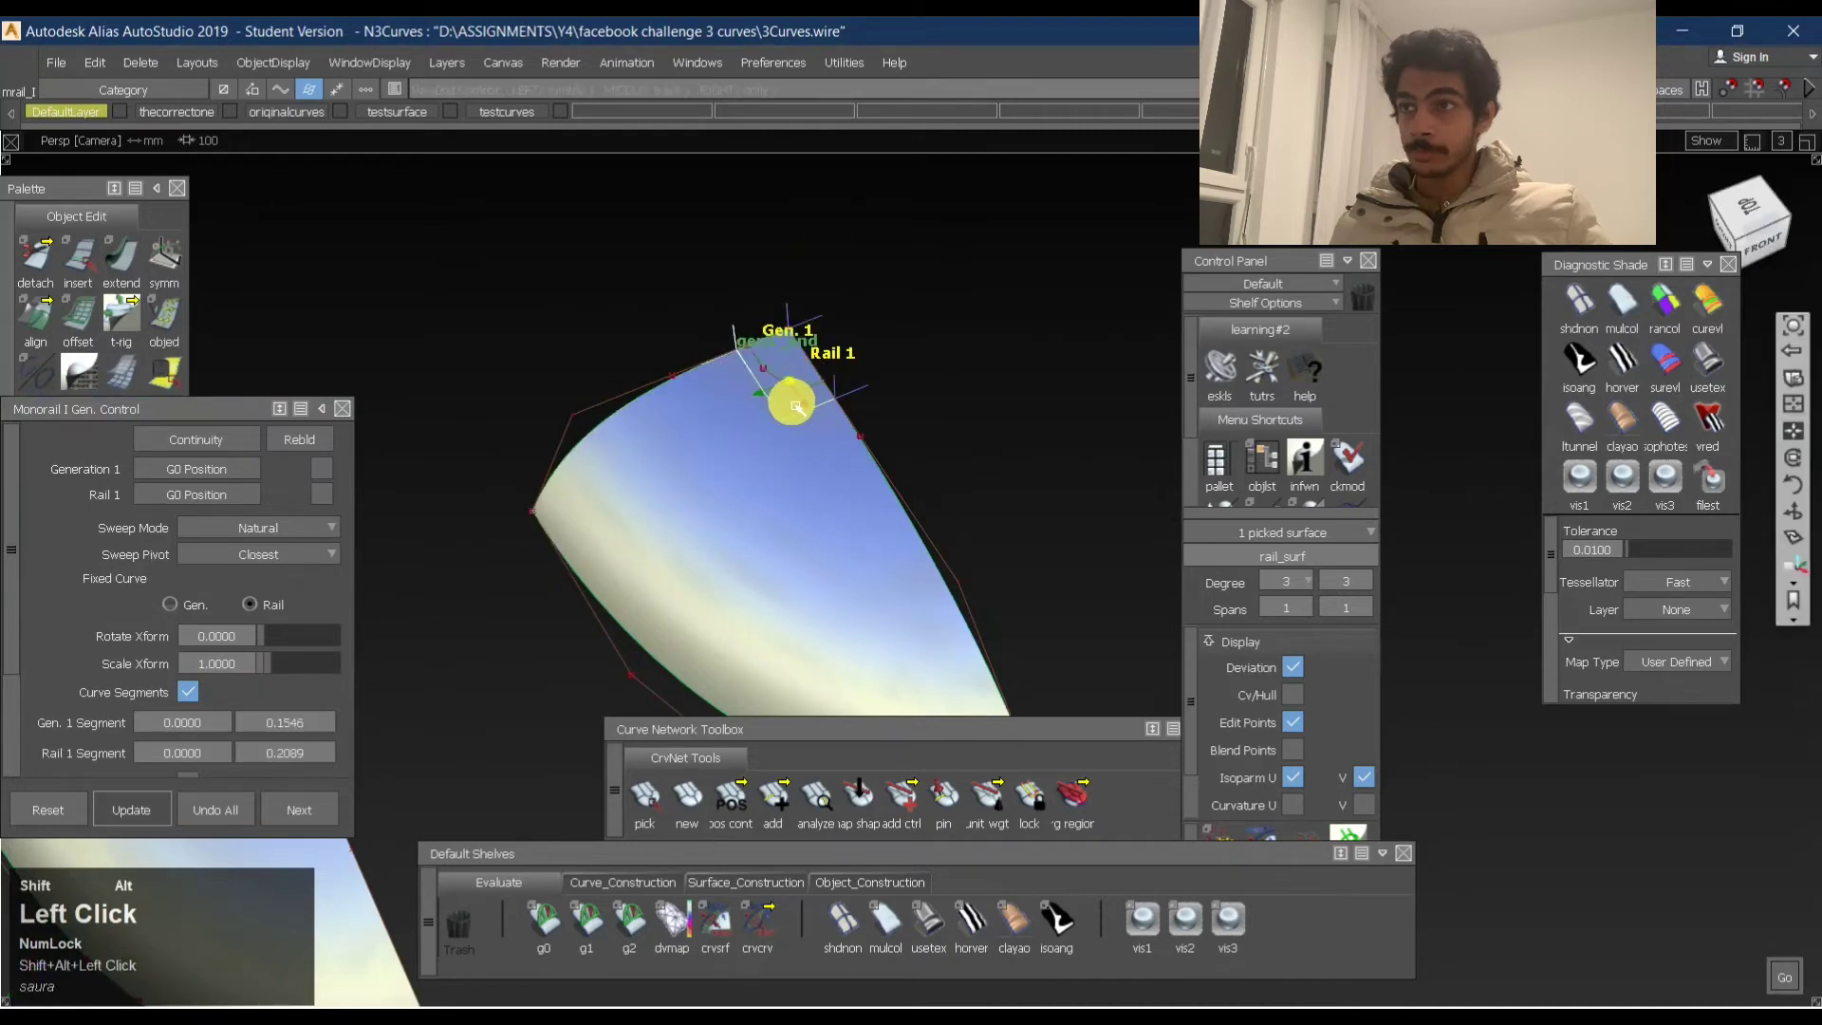
Leave the Monorail tool with nothing picked and examine the small corner patch against the main surface at close range.
right_click_drag(789, 394, 878, 333, "alt+shift")
left_click_drag(879, 333, 623, 371, "alt+shift")
left_click(753, 402)
right_click_drag(752, 402, 817, 440, "alt+shift")
left_click_drag(804, 448, 794, 352, "ctrl+shift")
right_click_drag(793, 352, 806, 350, "alt+shift")
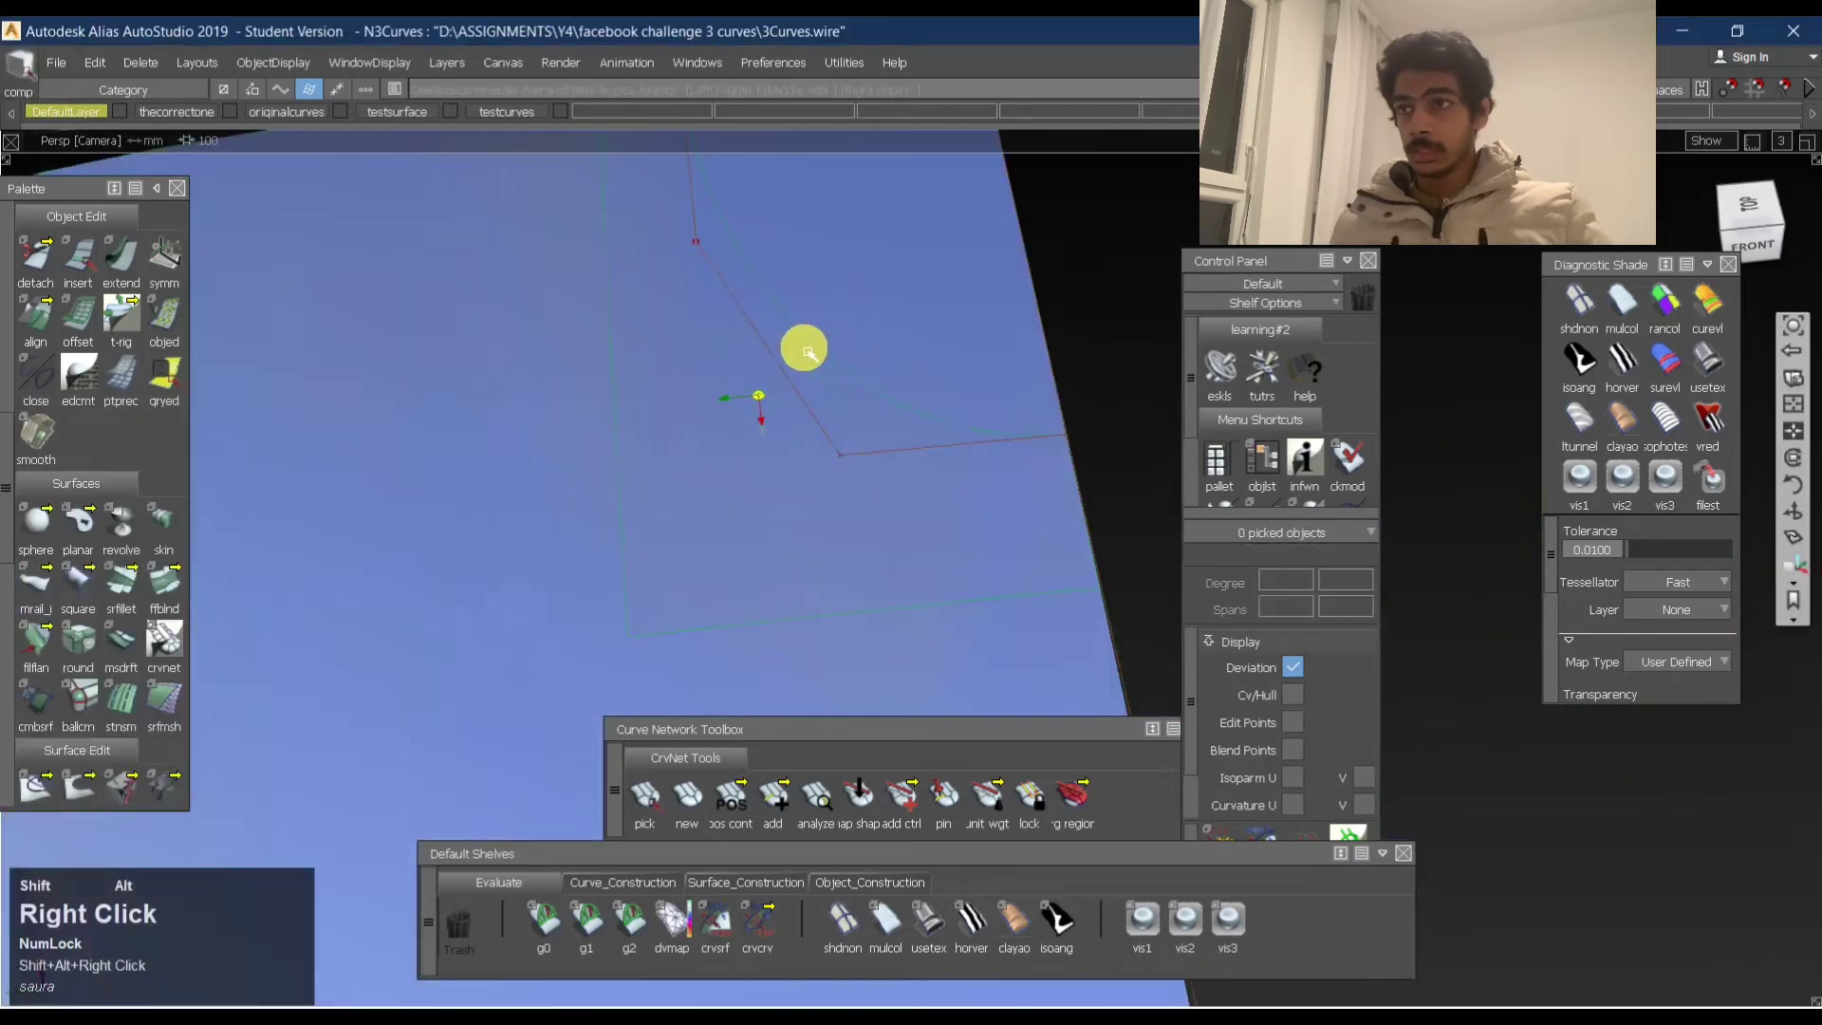
left_click_drag(806, 350, 773, 374, "alt+shift")
right_click_drag(773, 374, 619, 438, "alt+shift")
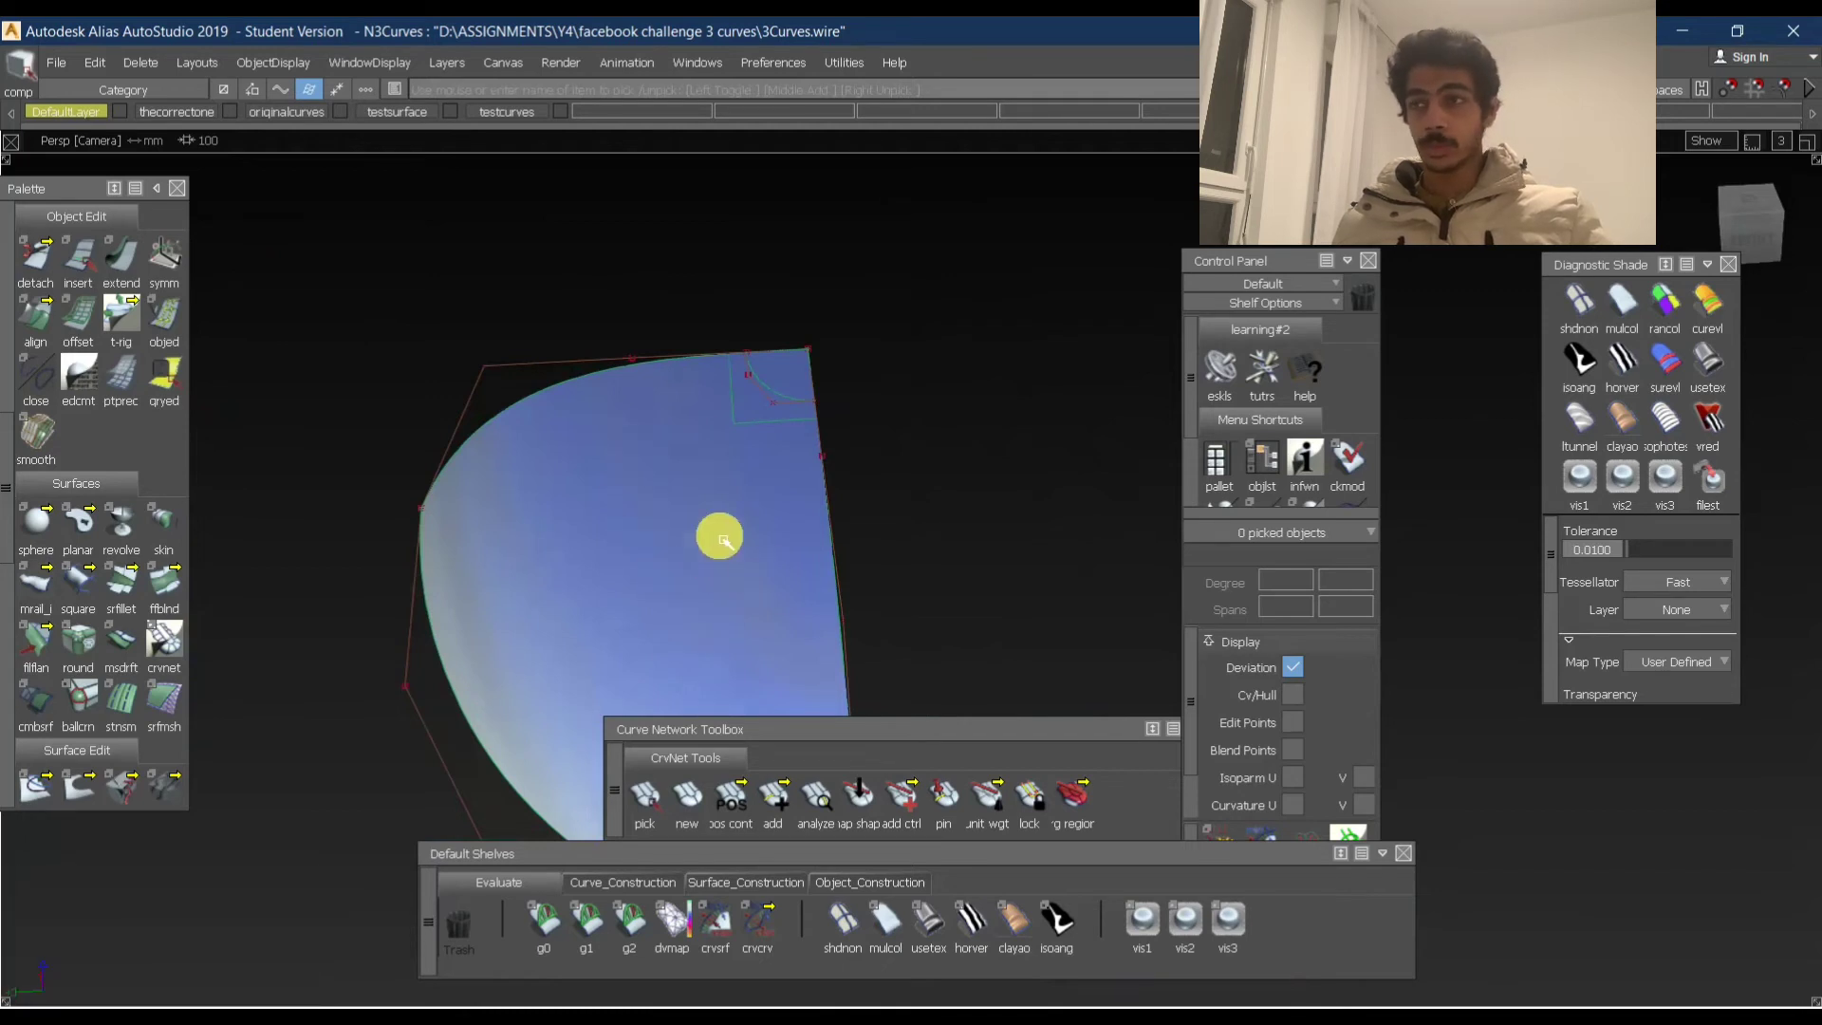
View the surfaced models side by side, then inspect the inner edges of the small corner patch.
right_click_drag(765, 411, 817, 390, "alt+shift")
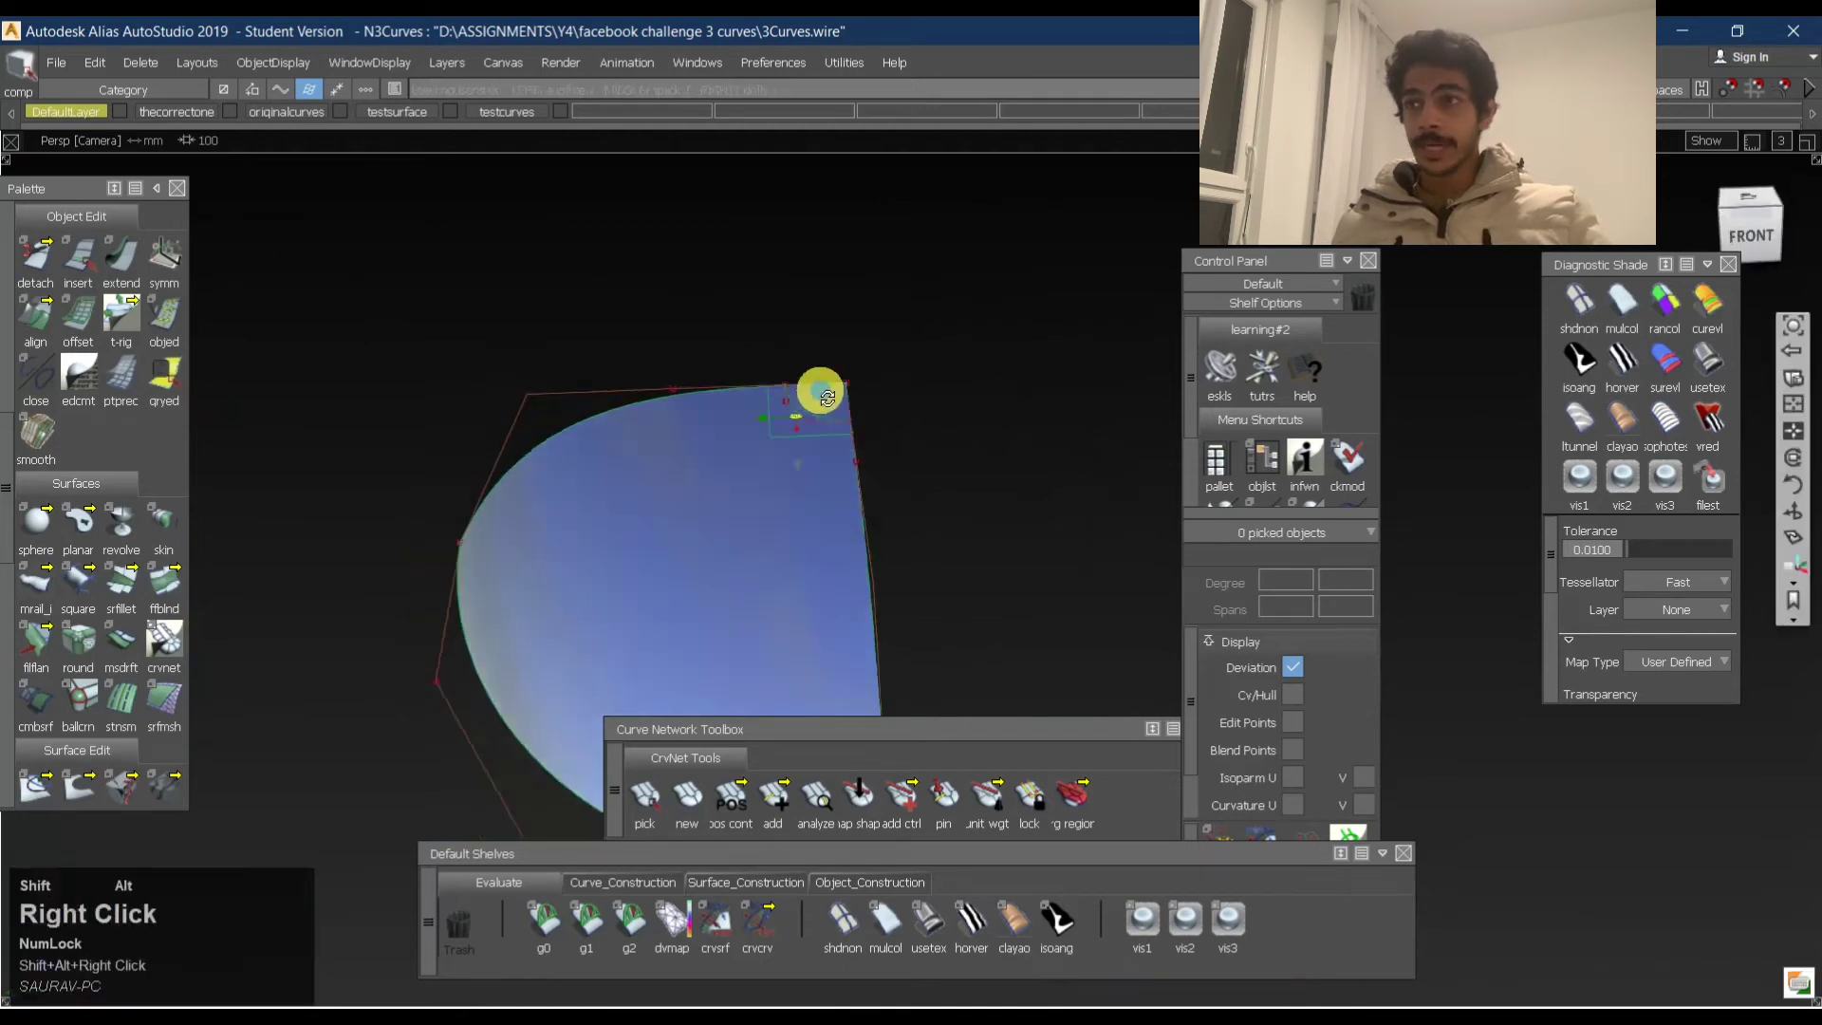
left_click_drag(817, 391, 858, 544, "alt+shift")
left_click(1797, 326, "alt+shift")
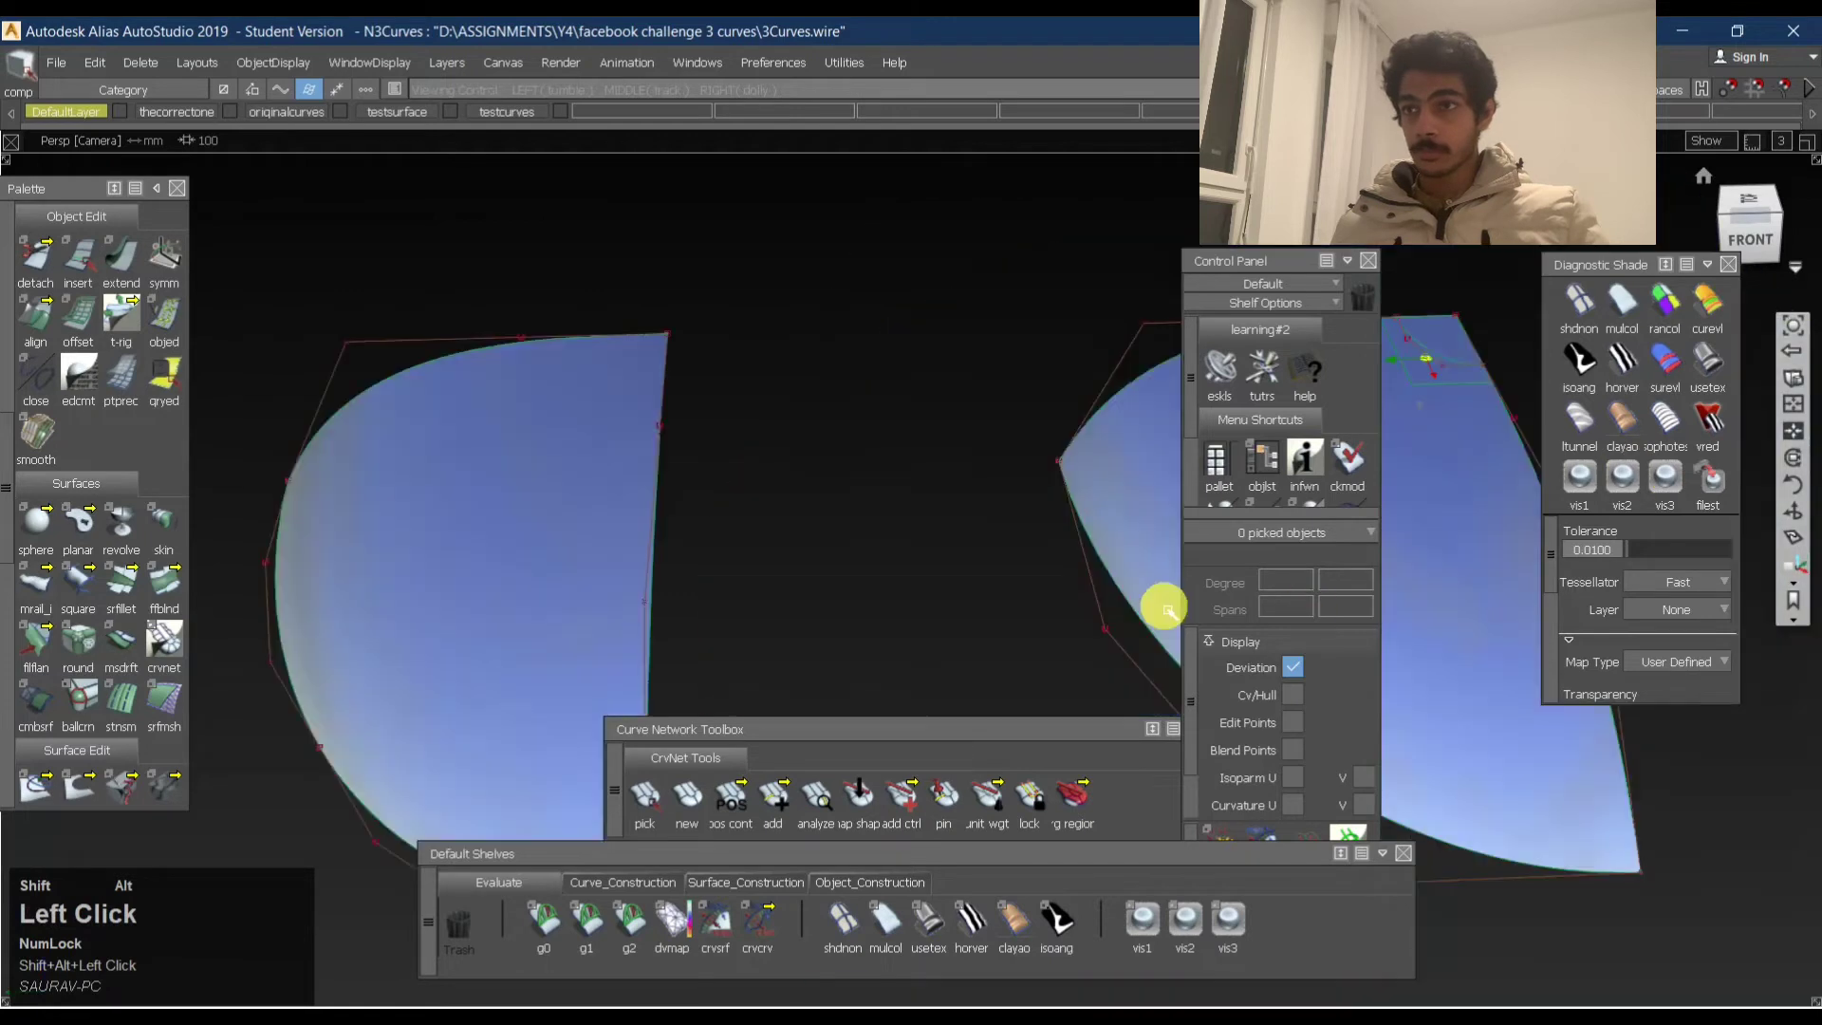
middle_click_drag(1164, 607, 695, 578, "alt+shift")
left_click(617, 604, "alt+shift")
right_click_drag(627, 607, 691, 565, "alt+shift")
middle_click_drag(691, 563, 731, 464, "alt+shift")
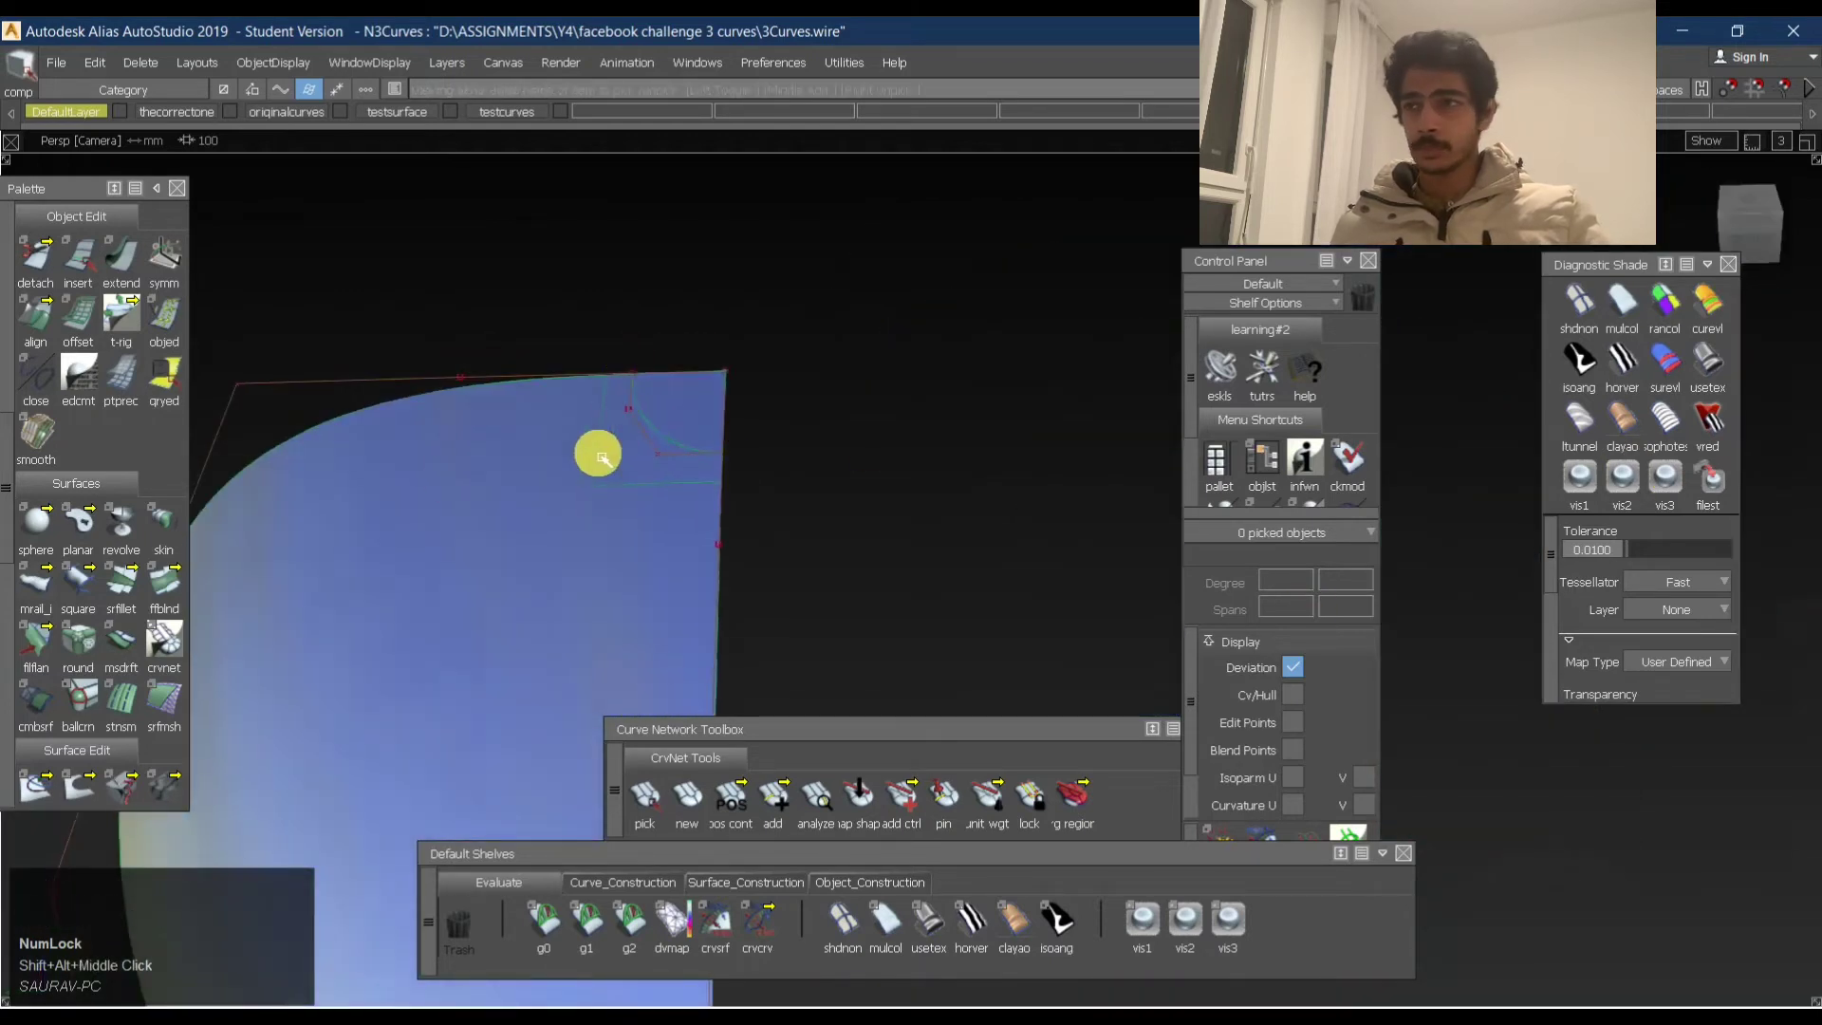
right_click_drag(655, 472, 724, 407, "alt+shift")
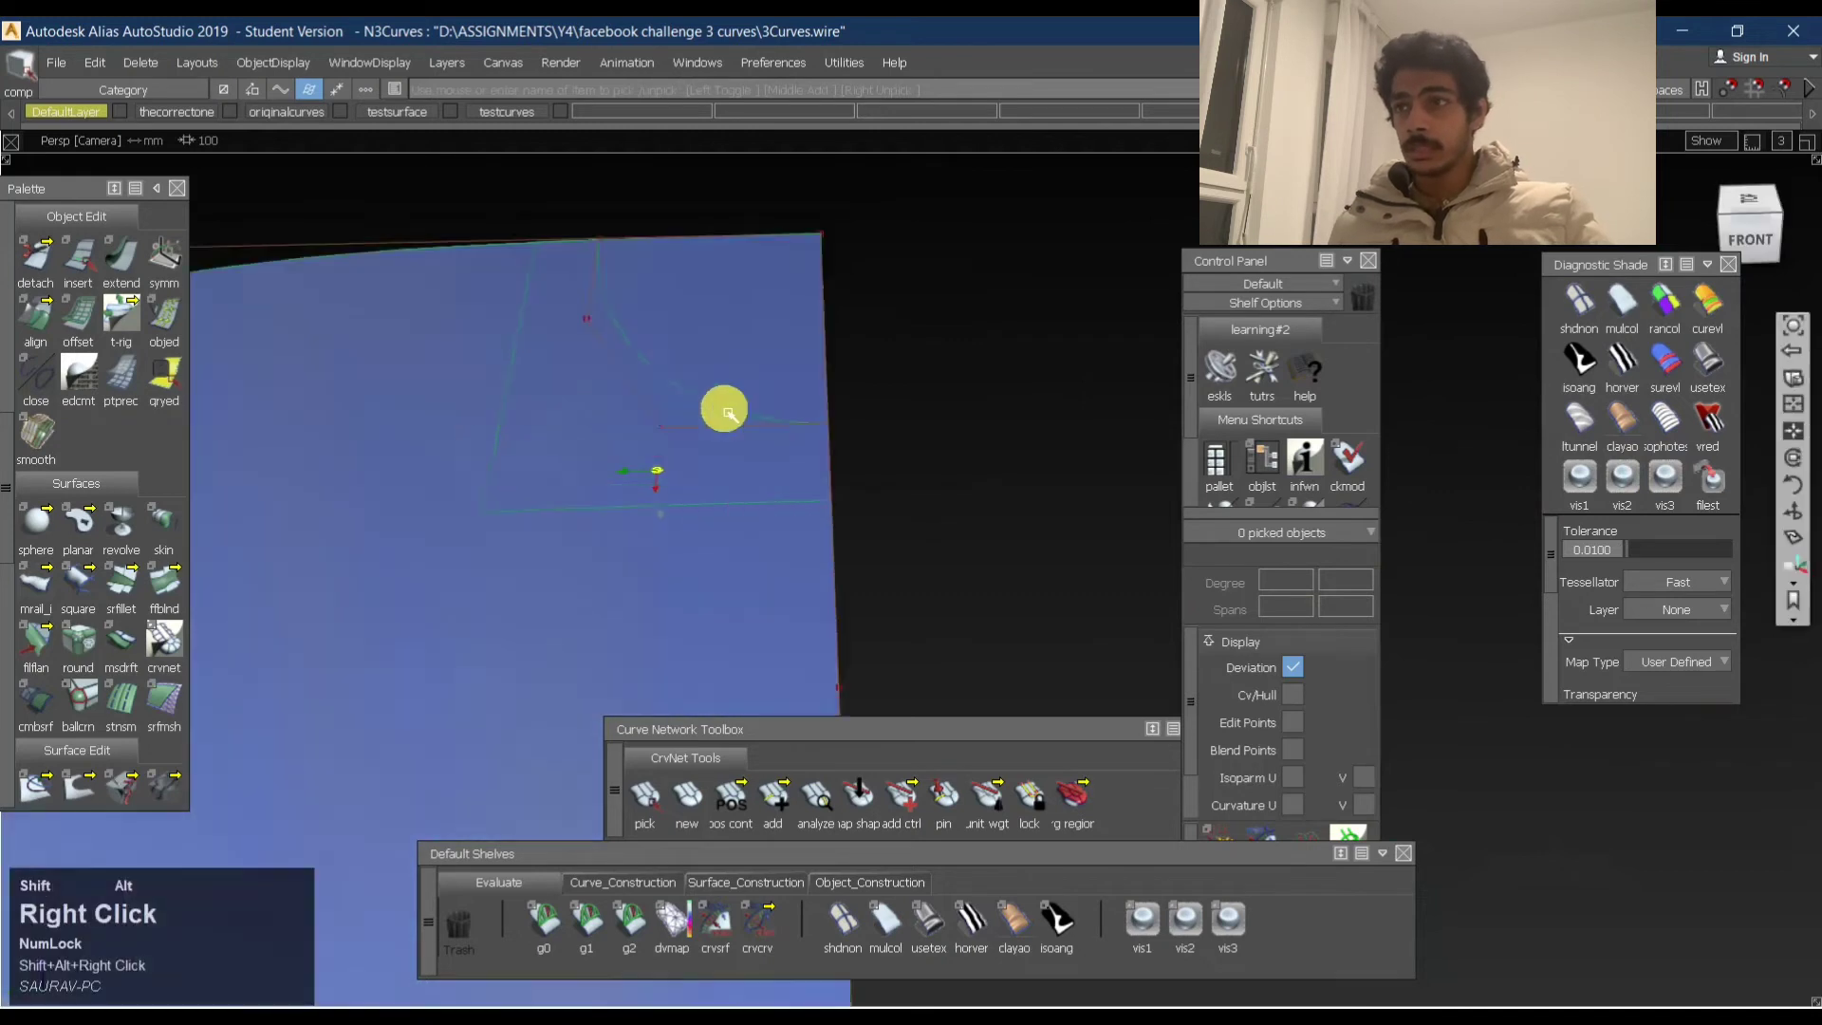
left_click_drag(724, 407, 634, 469, "alt+shift")
Open the Align tool's options and place their window clear of the corner patch.
left_click(859, 883)
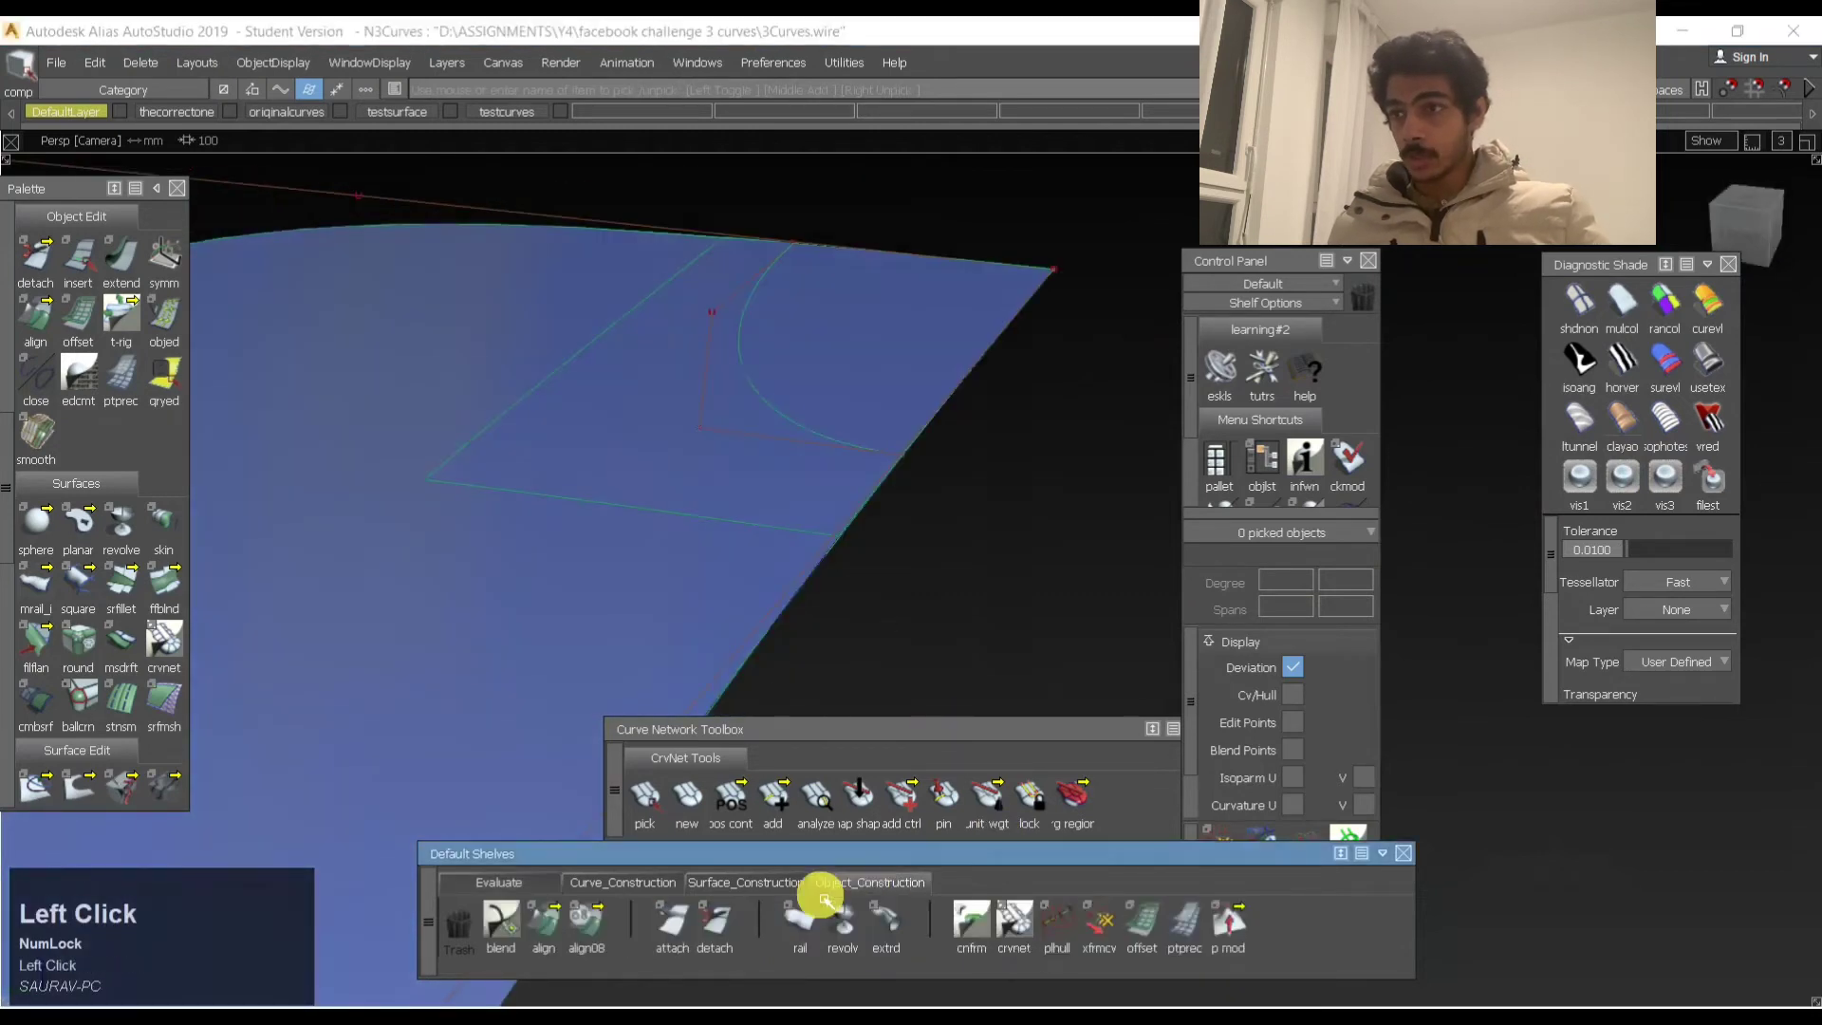
double_click(533, 921)
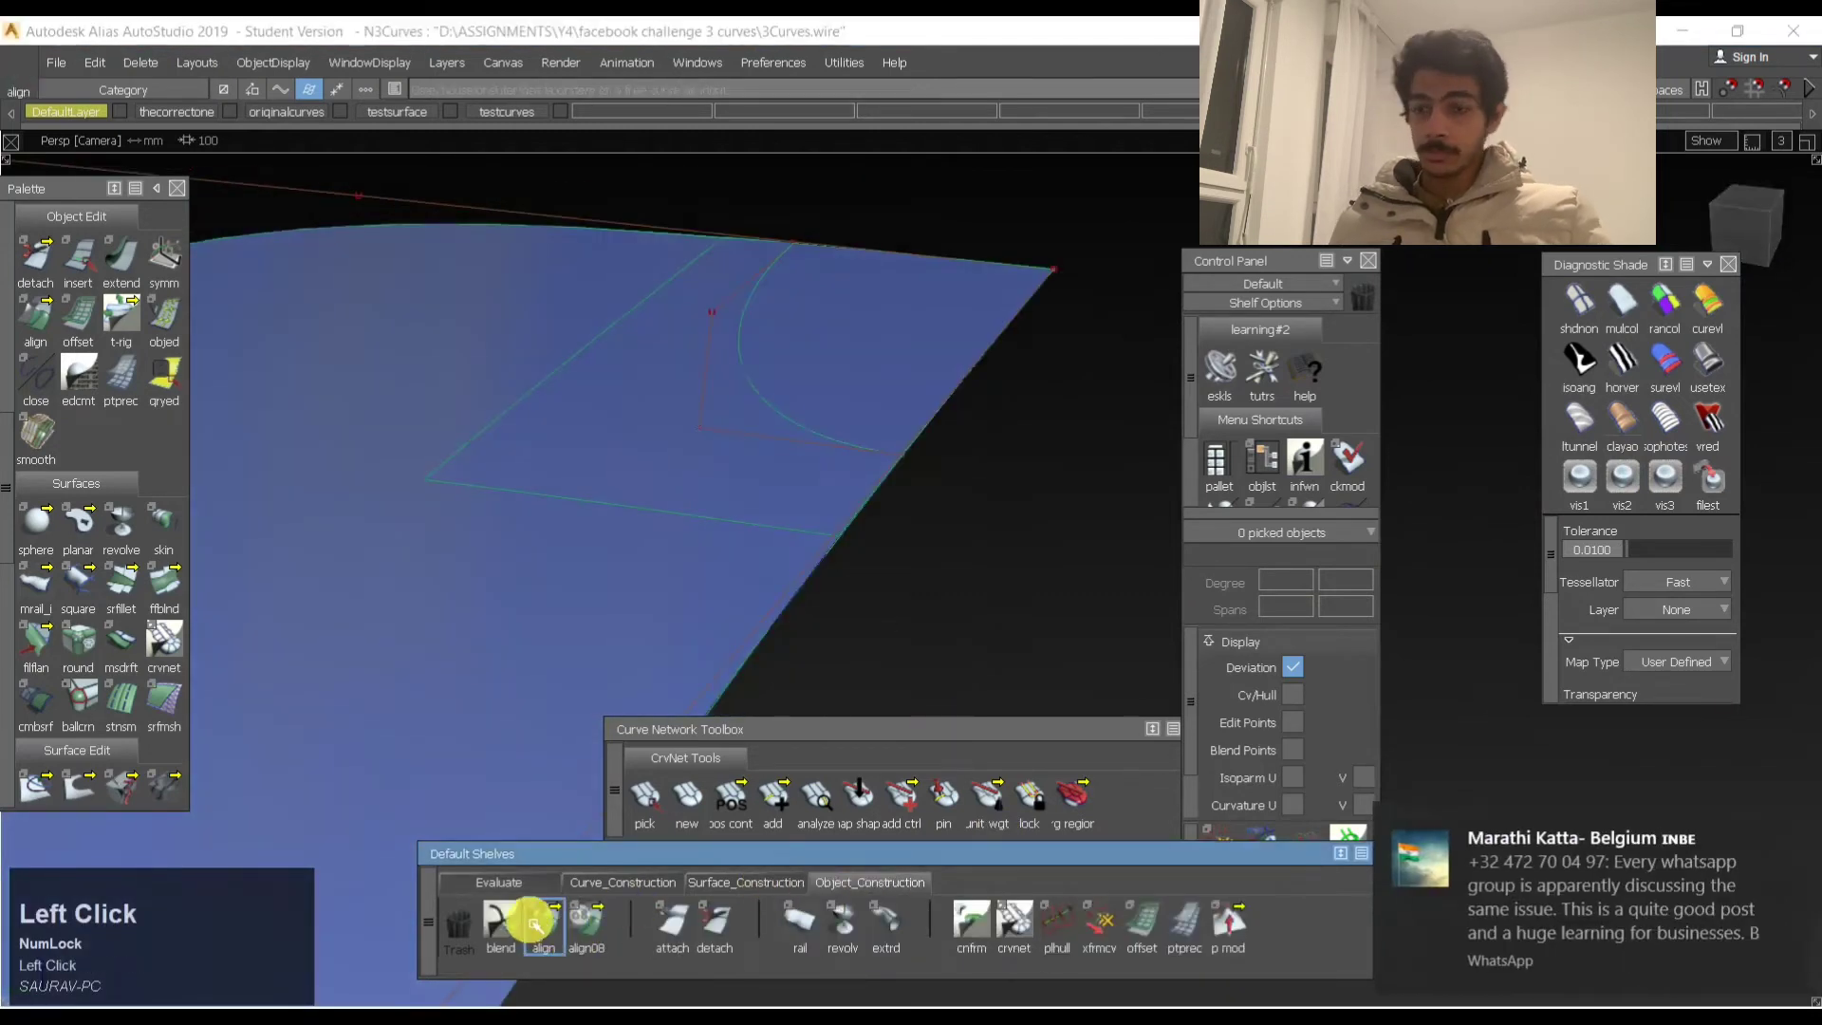
left_click(1767, 814)
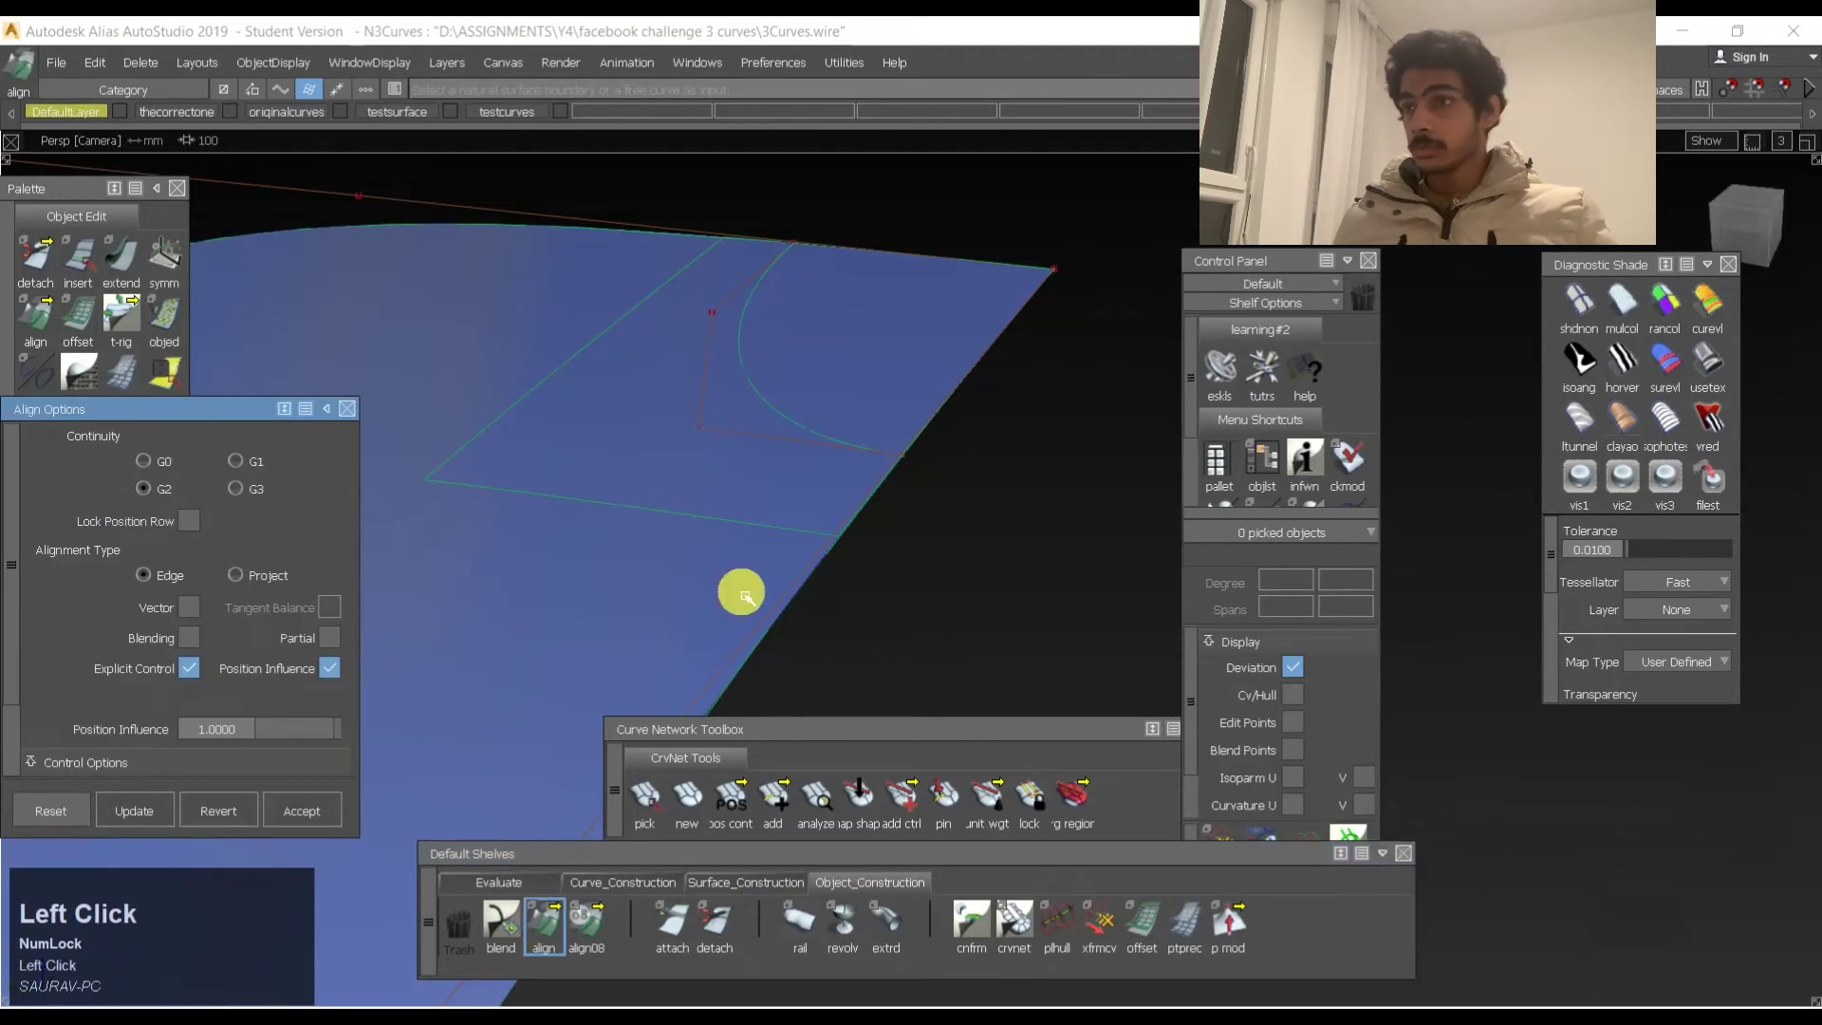
left_click_drag(801, 468, 852, 467, "alt+shift")
middle_click_drag(855, 469, 801, 415, "alt+shift")
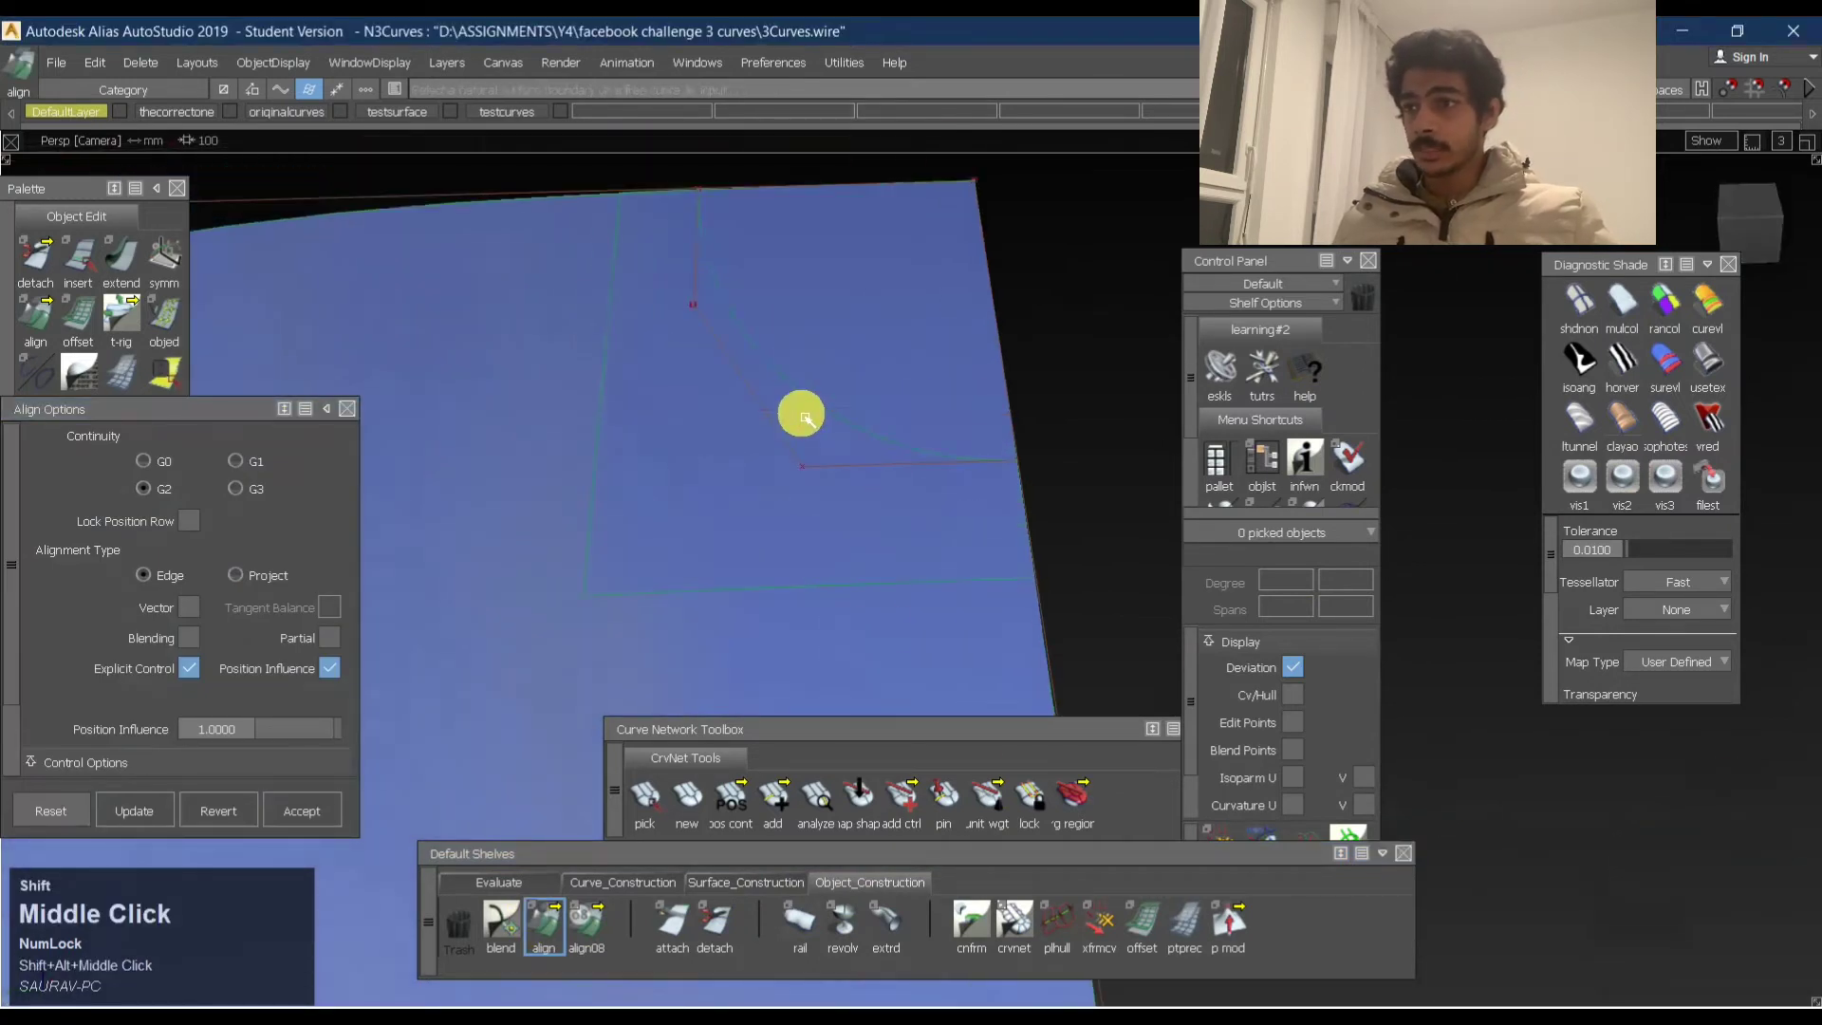
left_click(348, 411)
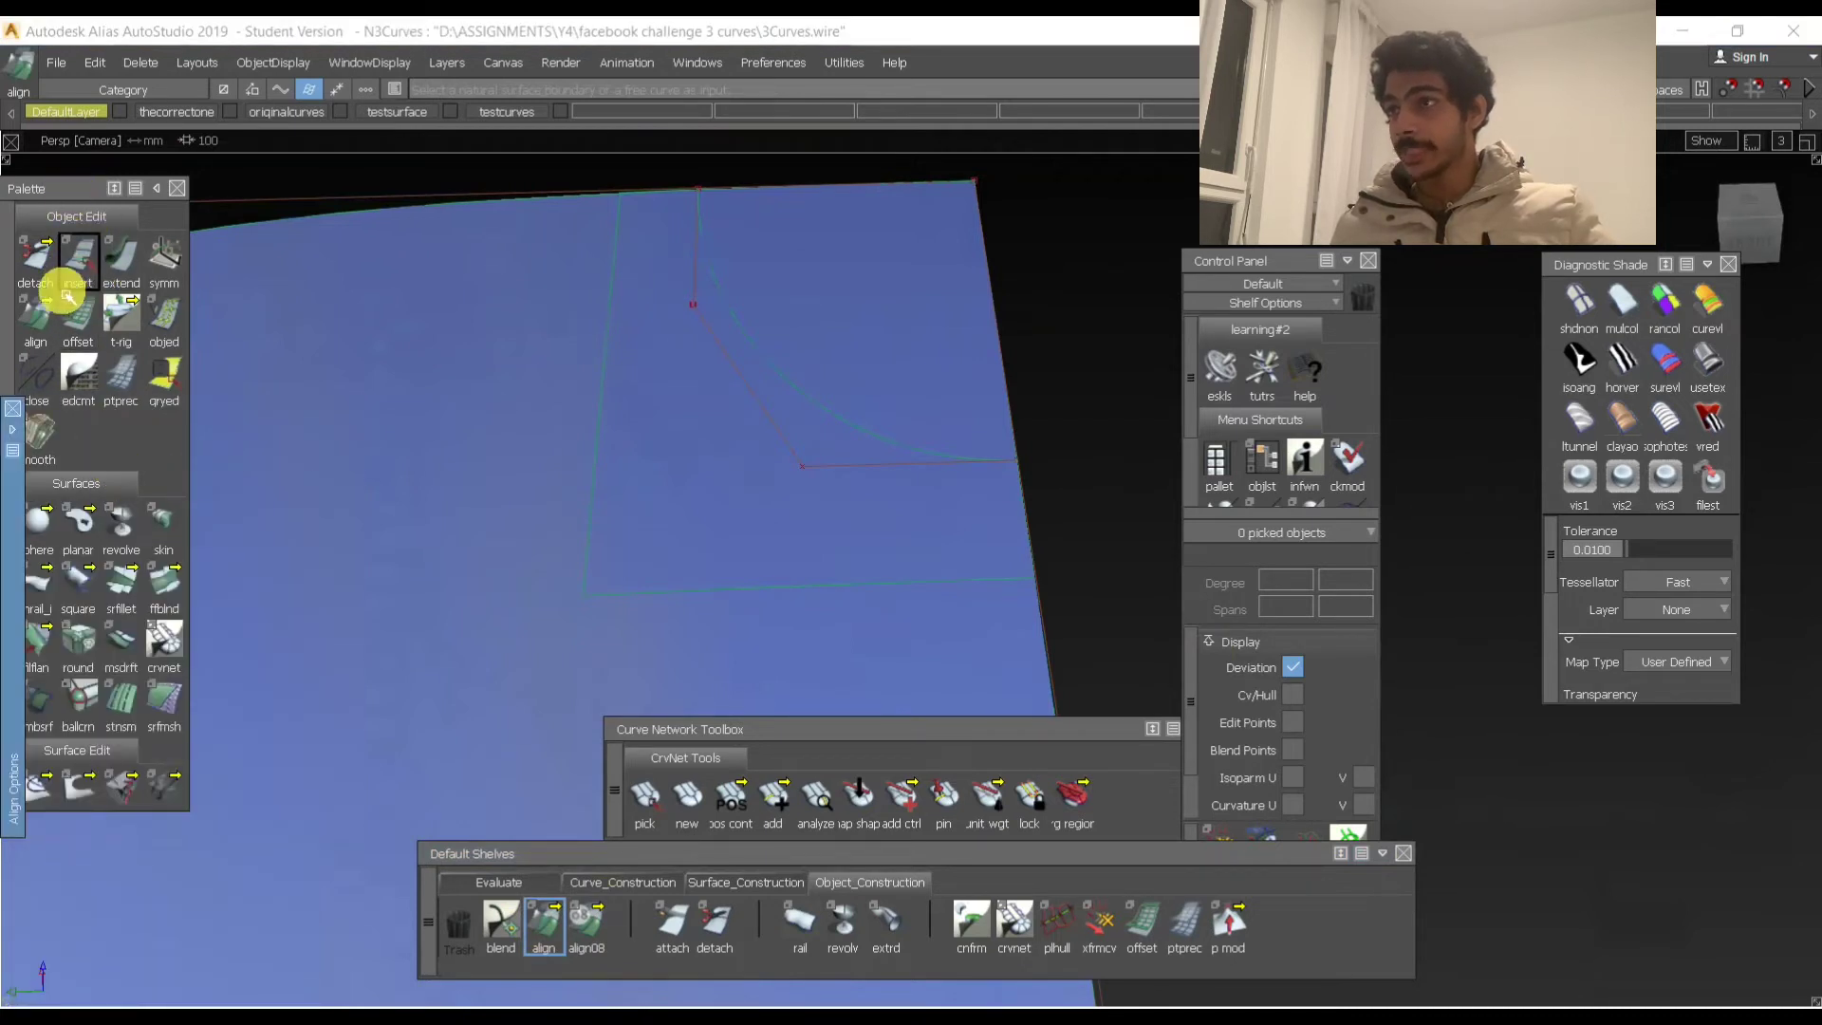
left_click(40, 326)
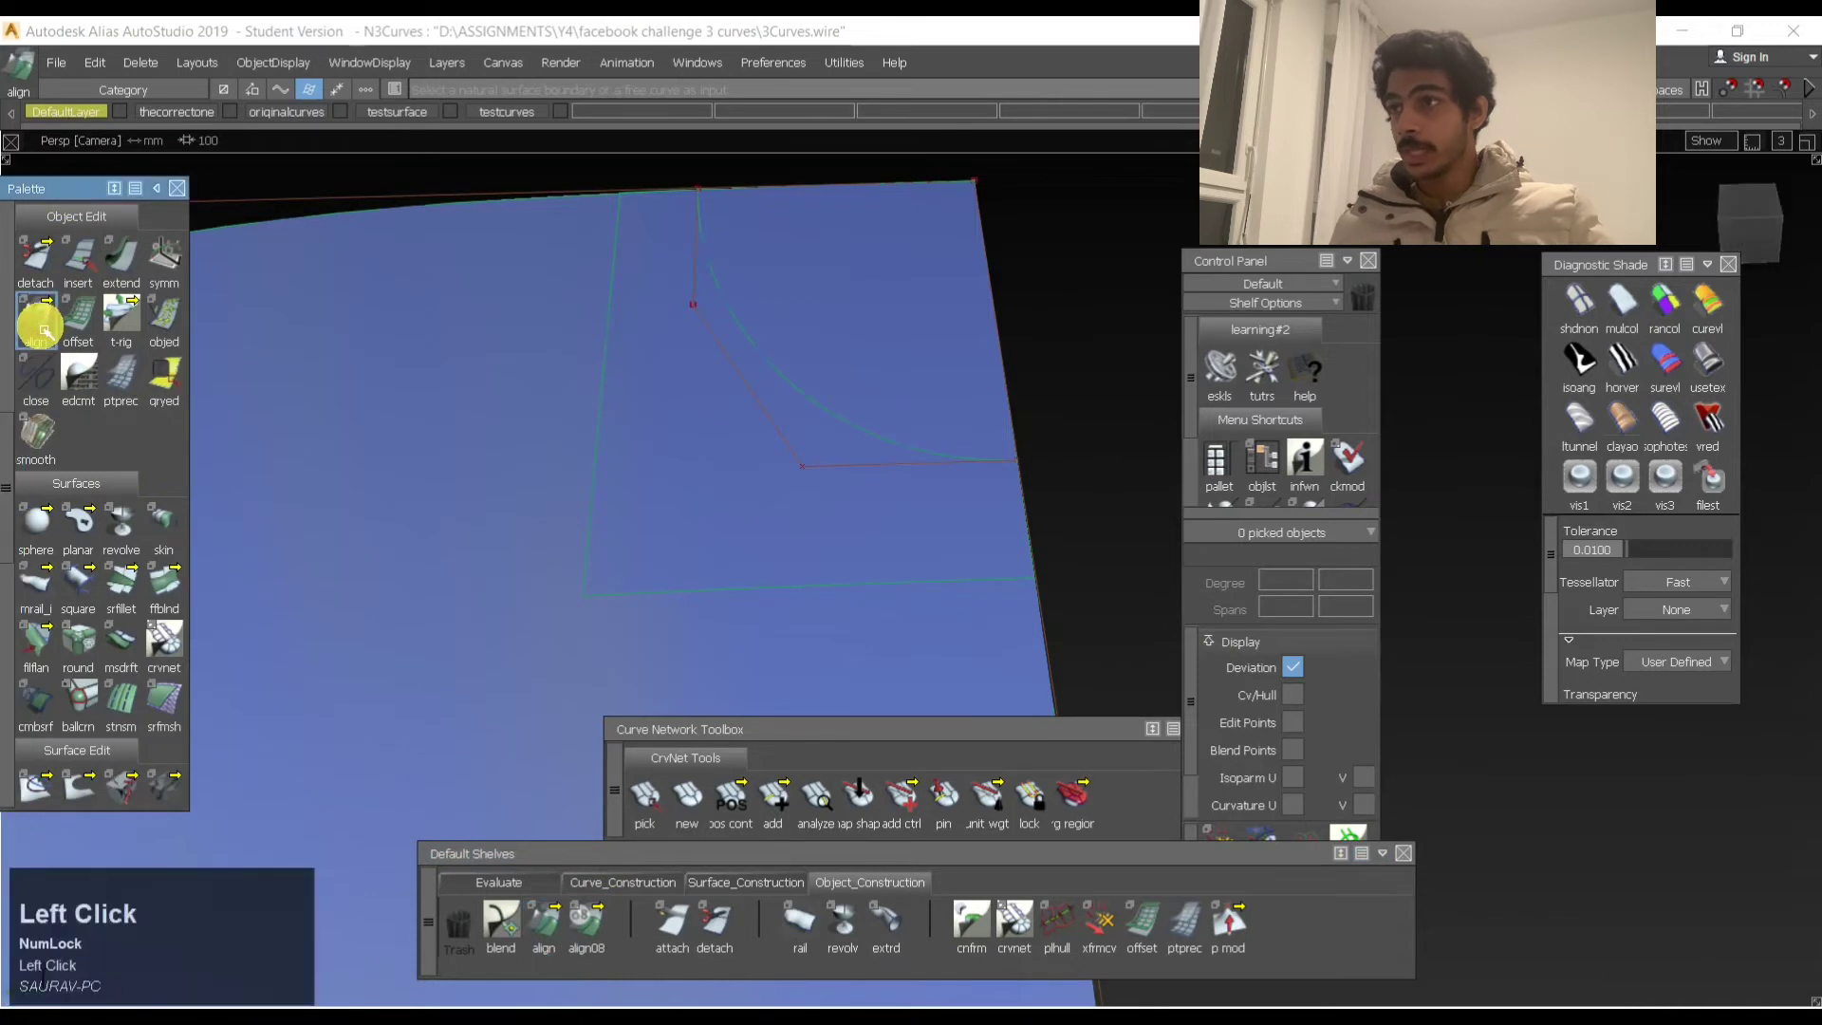
left_click(878, 506)
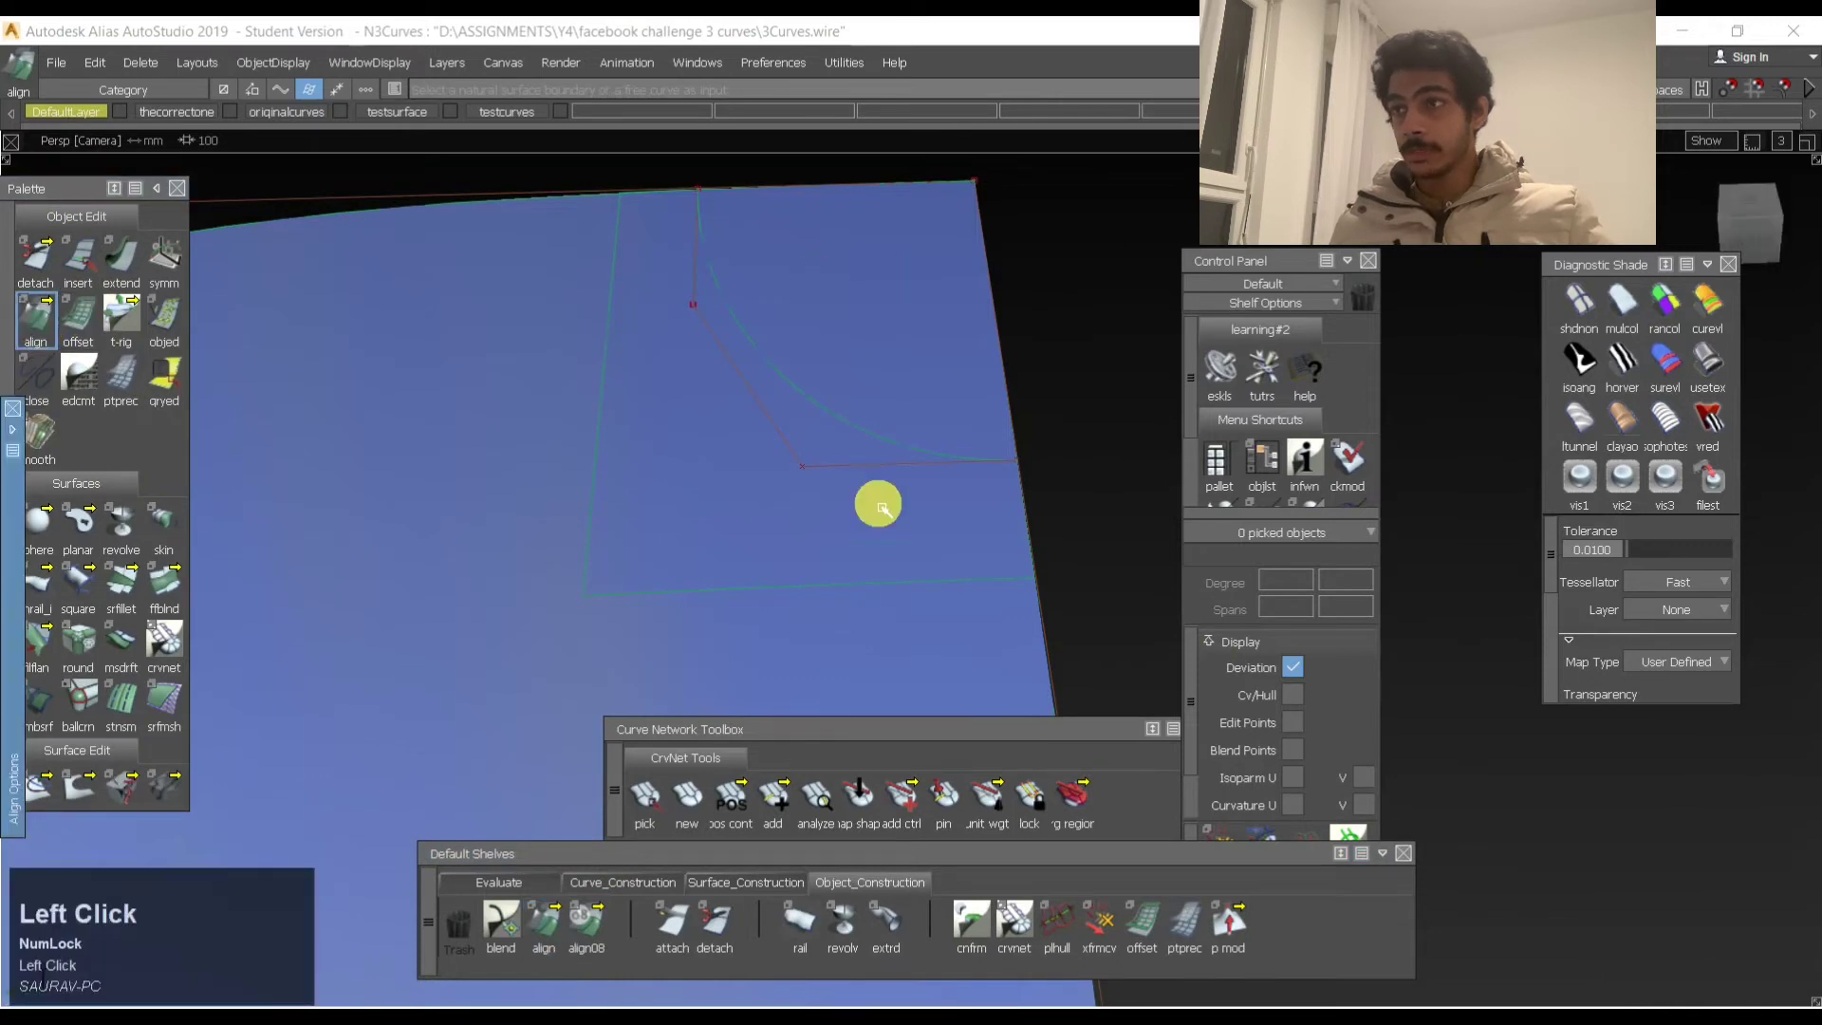
left_click(17, 441)
left_click_drag(109, 424, 1482, 232)
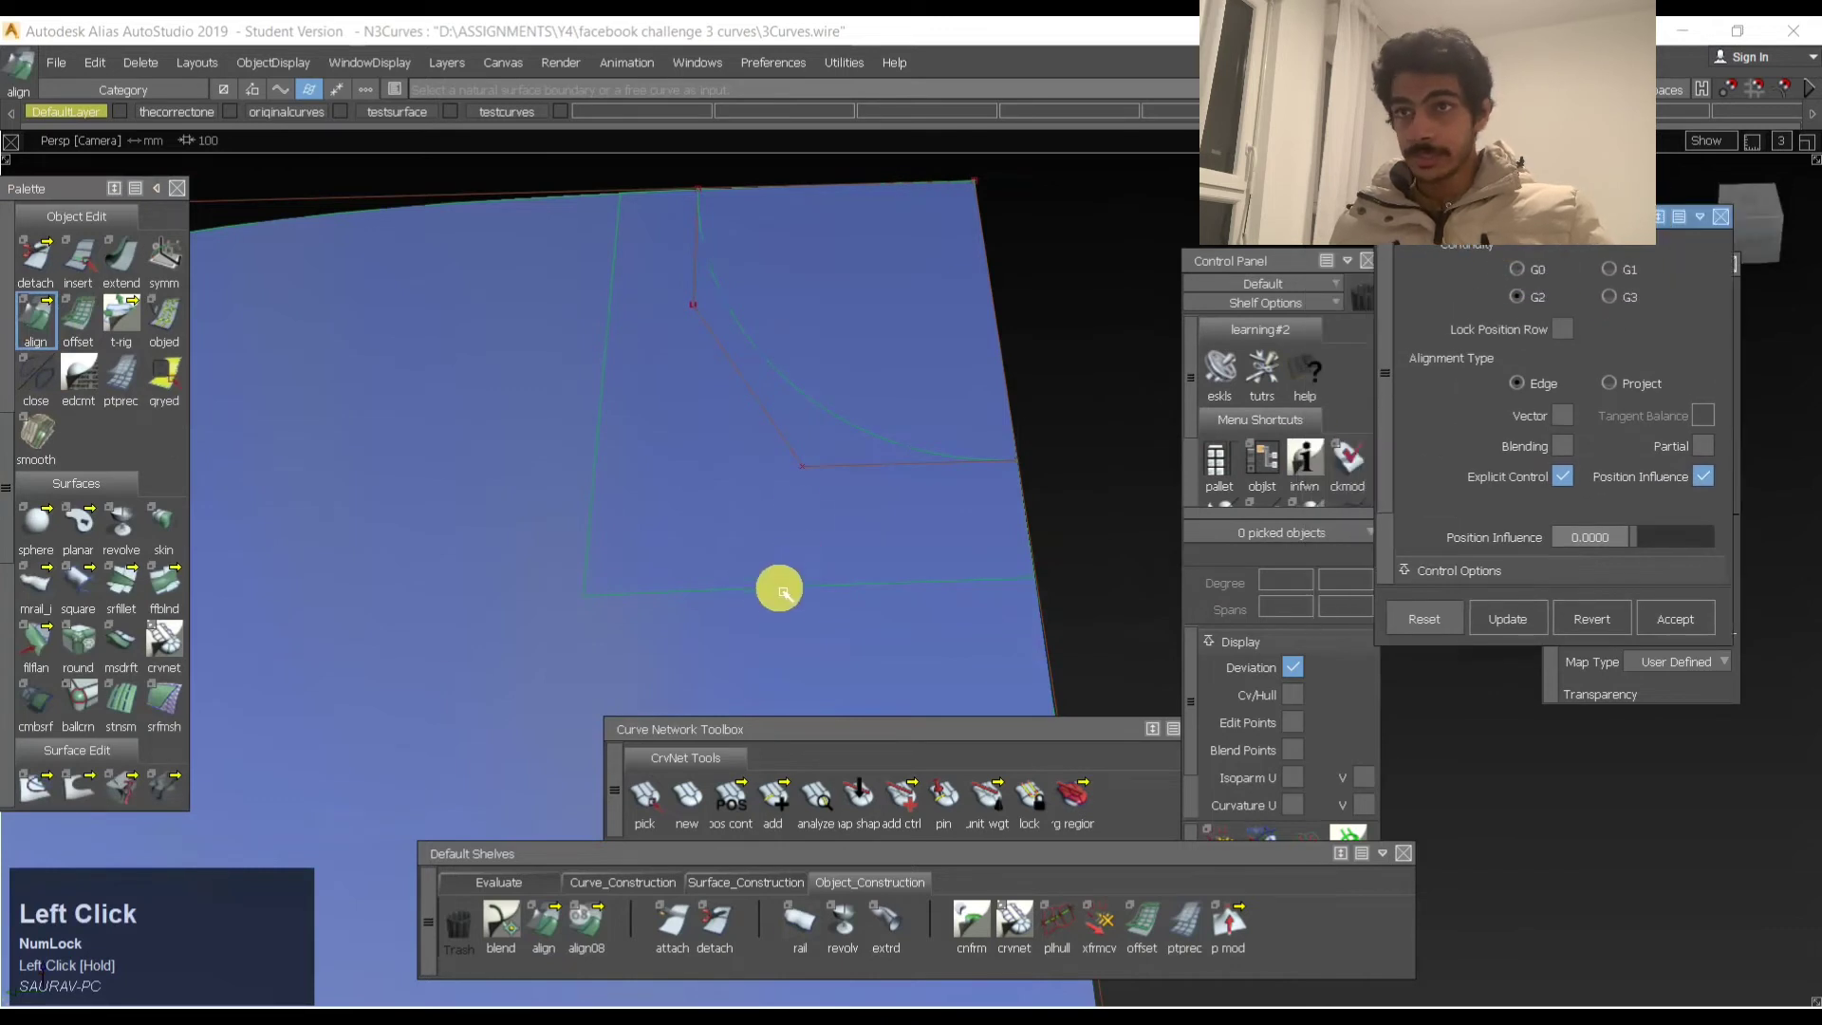
Try to align the corner patch's inner edge to the main surface with Edge alignment and G2 continuity, then leave Align.
left_click(784, 592)
left_click(824, 604)
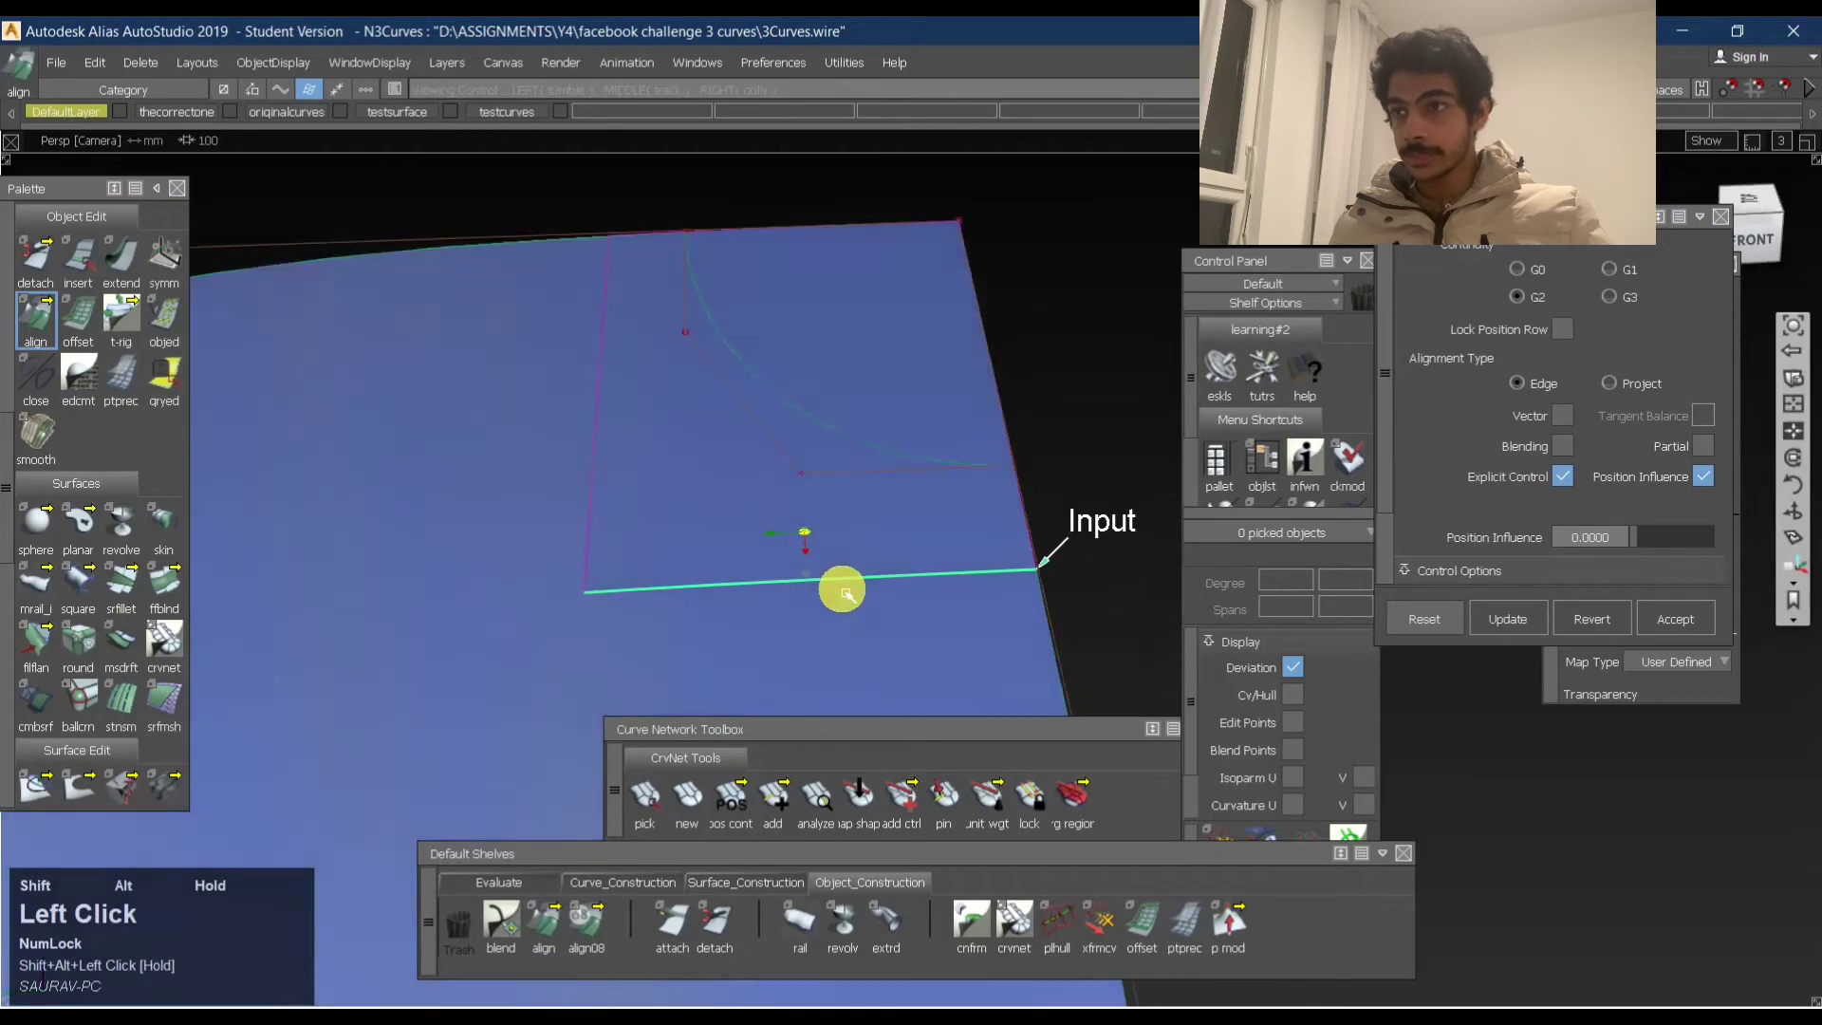
left_click_drag(842, 589, 1319, 510, "alt+shift")
mouse_move(855, 599)
left_mouse_down("alt+shift")
mouse_move(797, 541)
mouse_move(948, 436)
mouse_move(920, 488)
mouse_move(597, 342)
mouse_move(850, 630)
left_mouse_up("alt+shift")
left_click(671, 568)
mouse_move(693, 550)
left_mouse_down("ctrl+shift")
mouse_move(682, 560)
mouse_move(715, 561)
mouse_move(671, 553)
left_mouse_up("ctrl+shift")
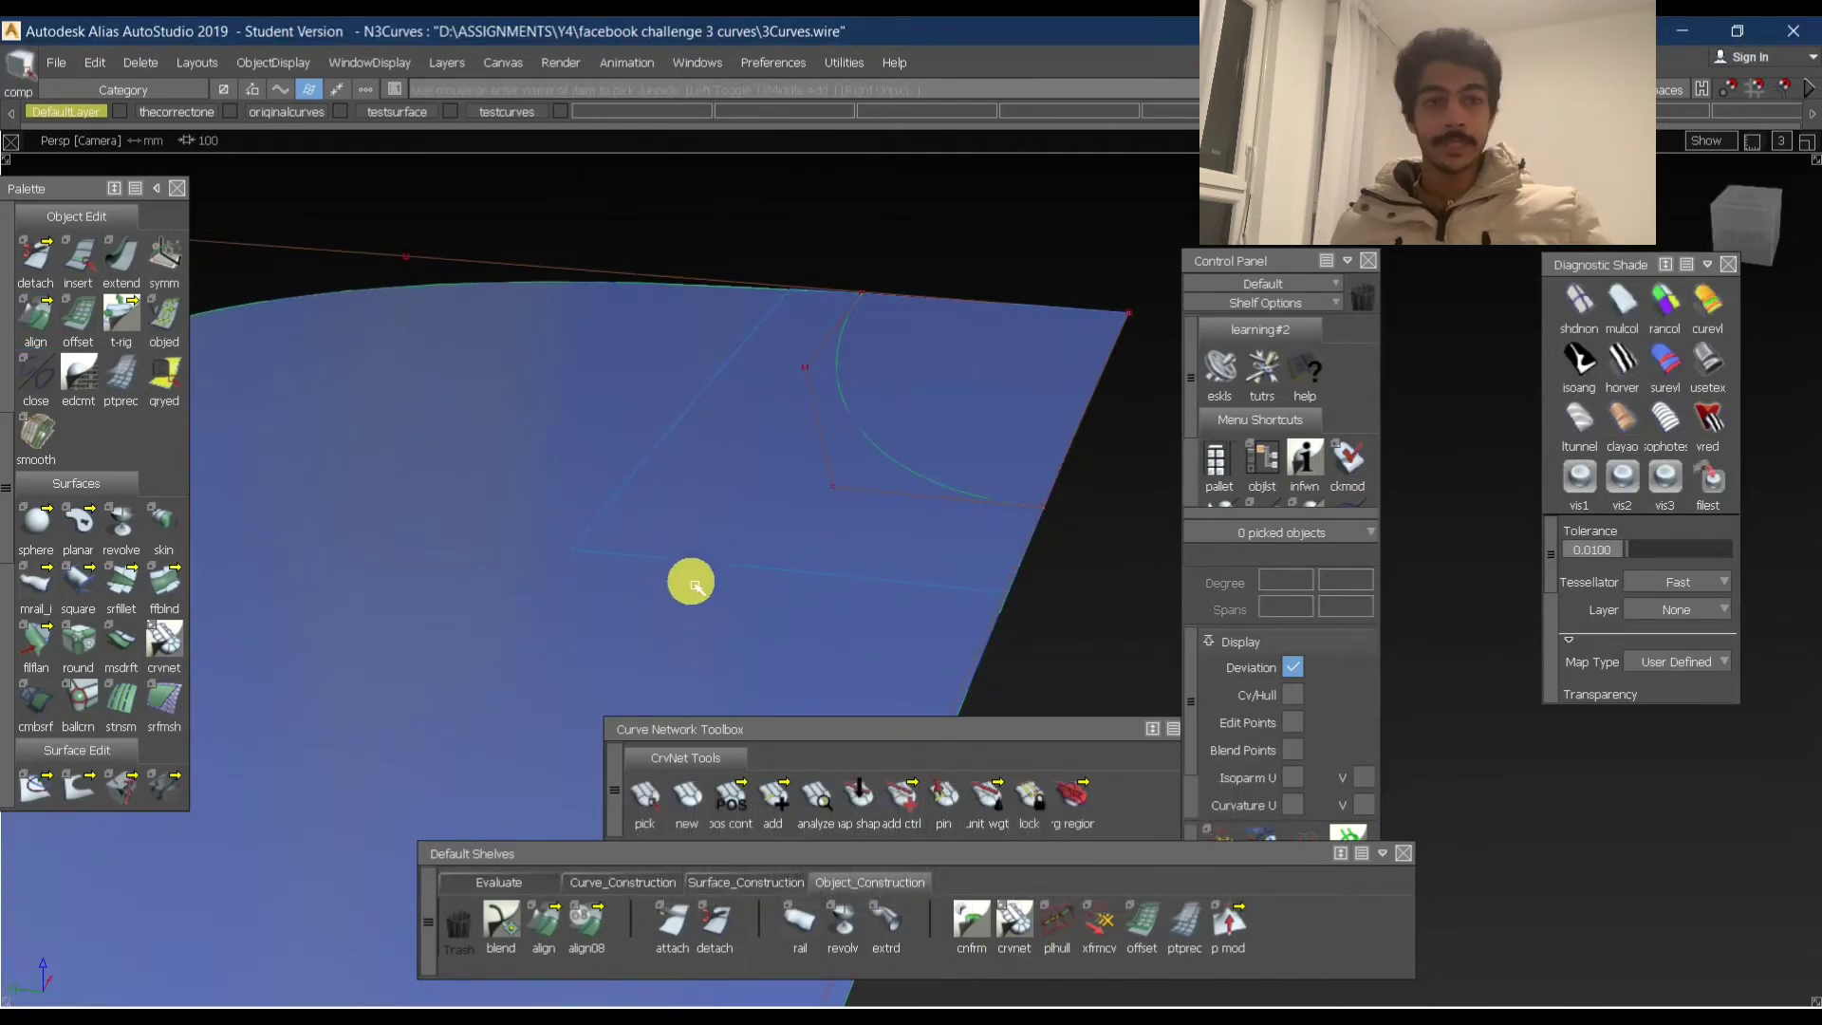
left_click(839, 646)
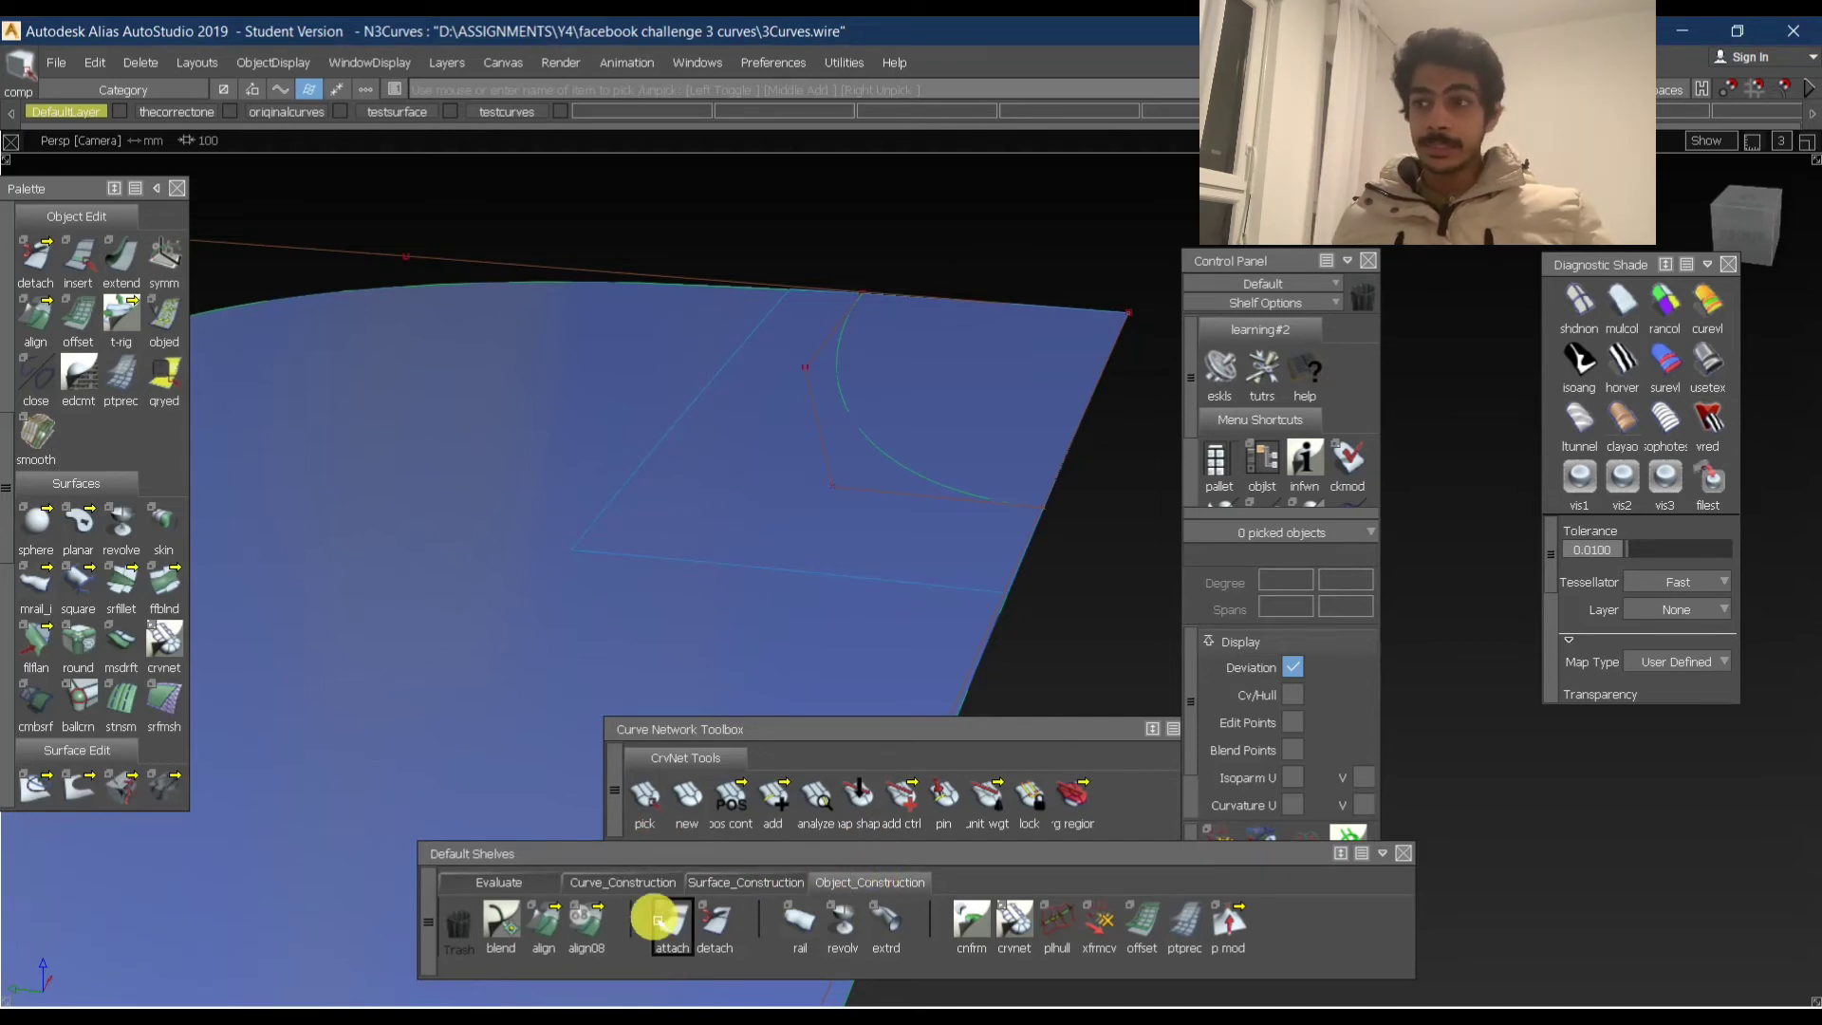
Restart Align and set its alignment type to Project with G2 continuity.
left_click(542, 919)
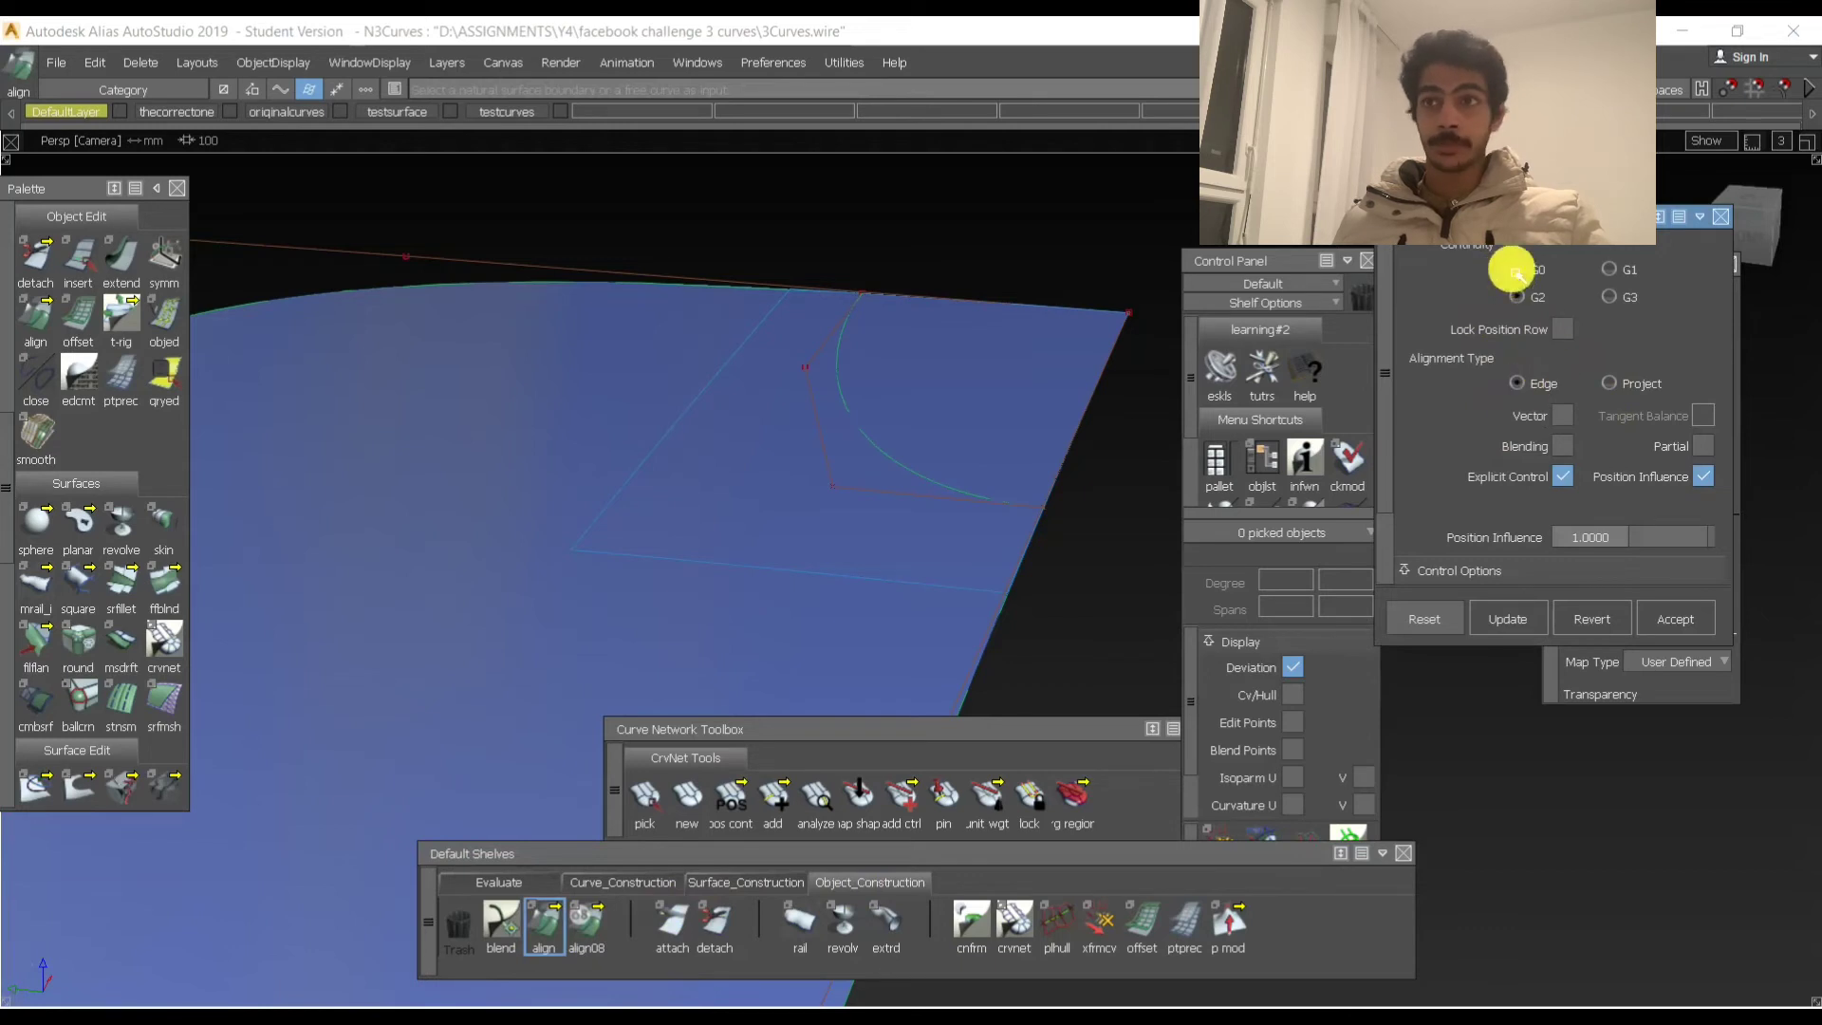
left_click(1522, 384)
left_click(1614, 384)
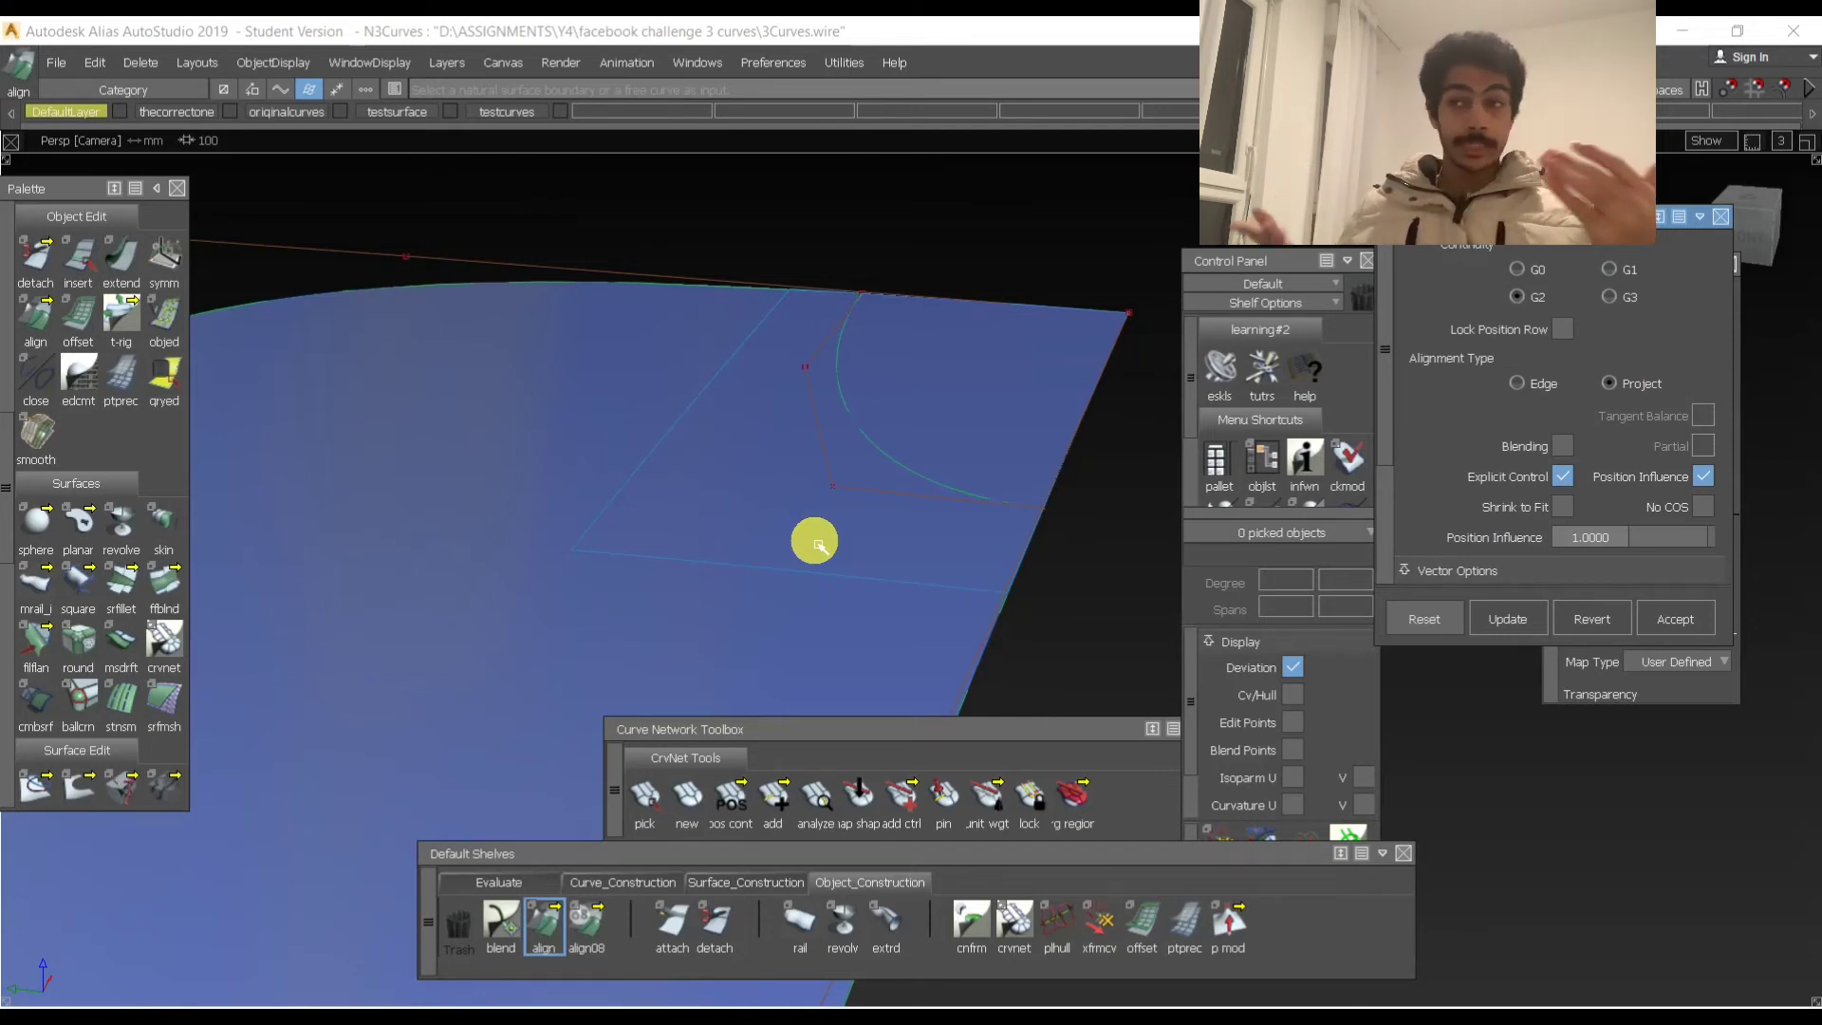
right_click_drag(813, 544, 756, 492, "alt+shift")
left_click_drag(757, 493, 794, 525, "alt+shift")
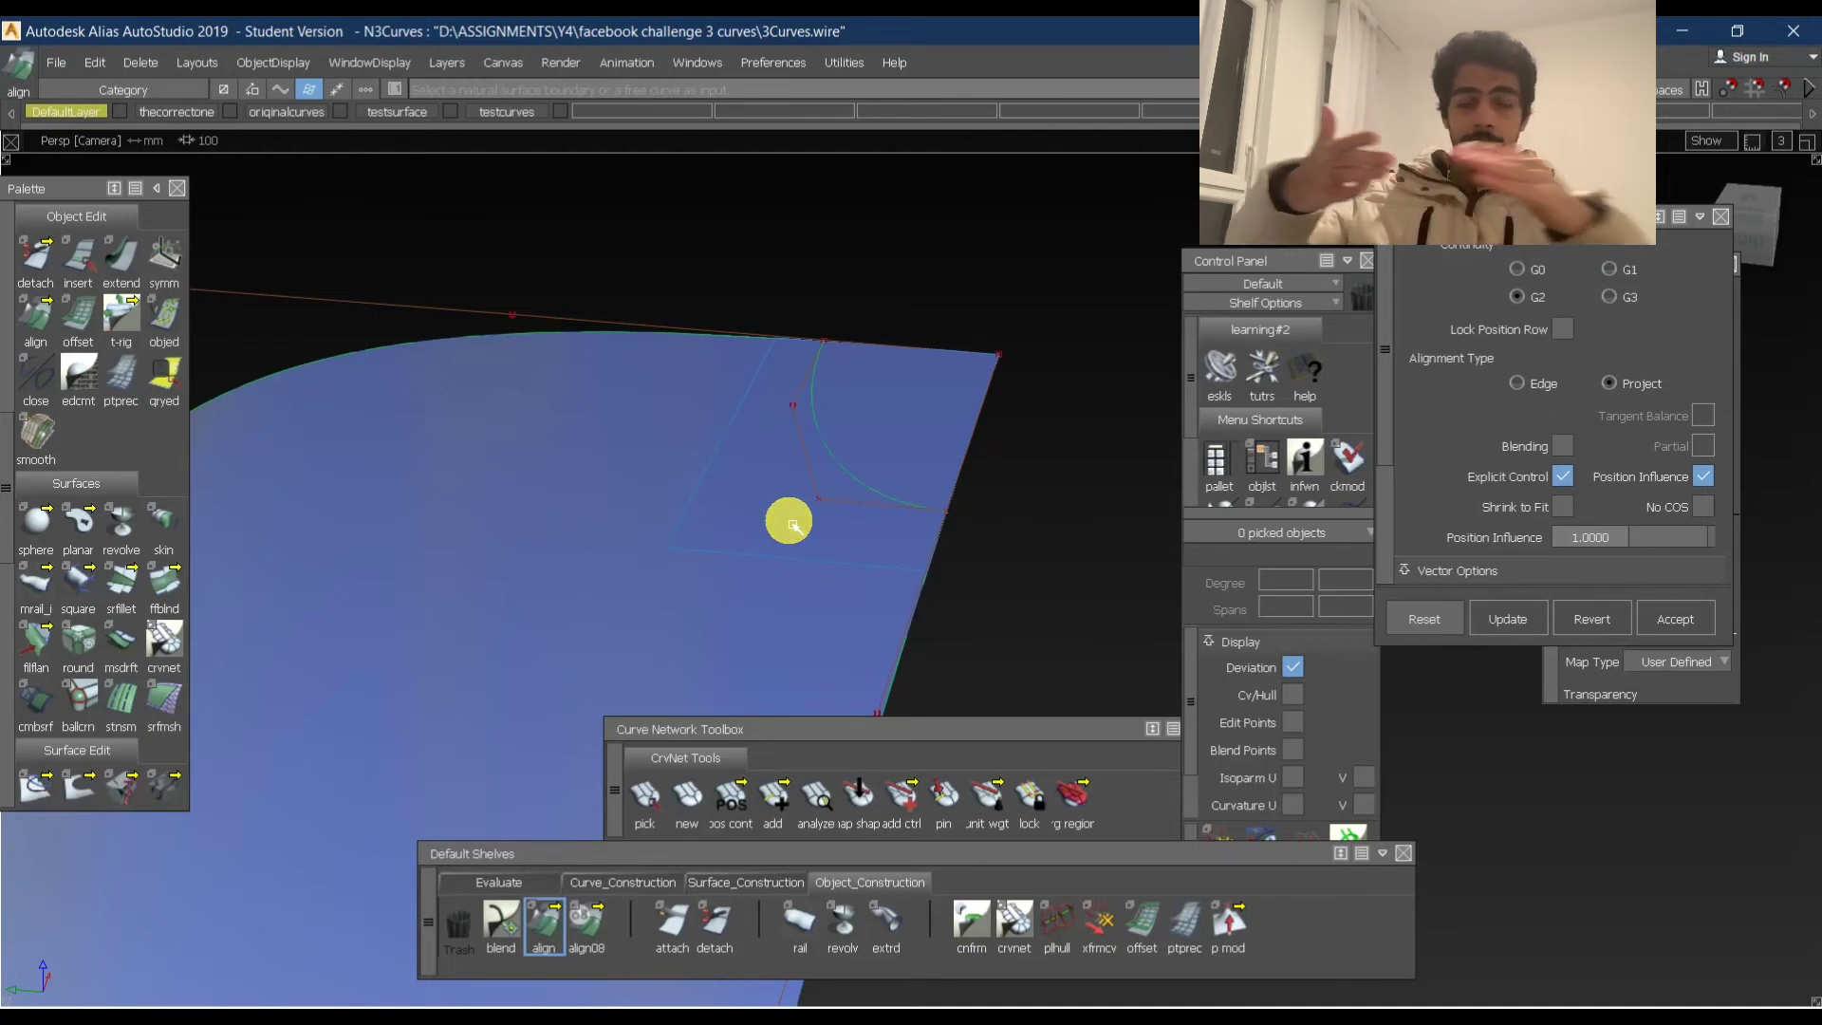
right_click(817, 528)
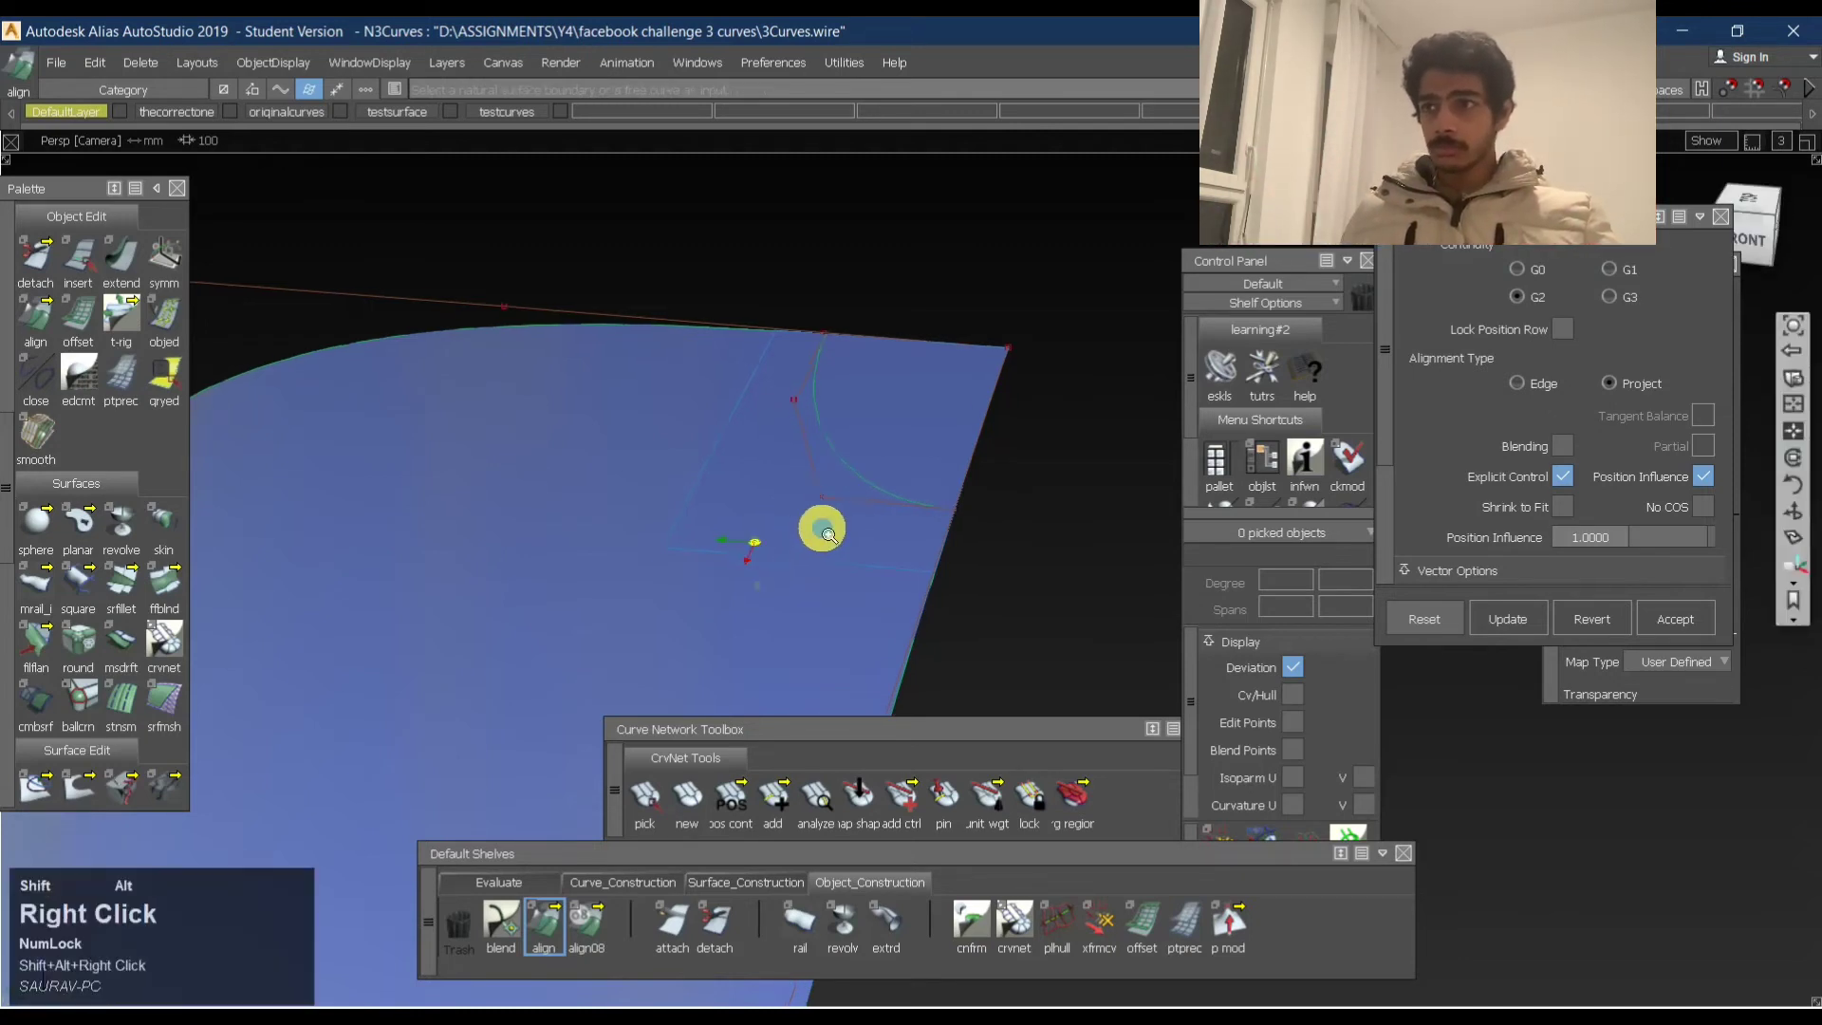
left_click_drag(817, 529, 915, 630, "alt+shift")
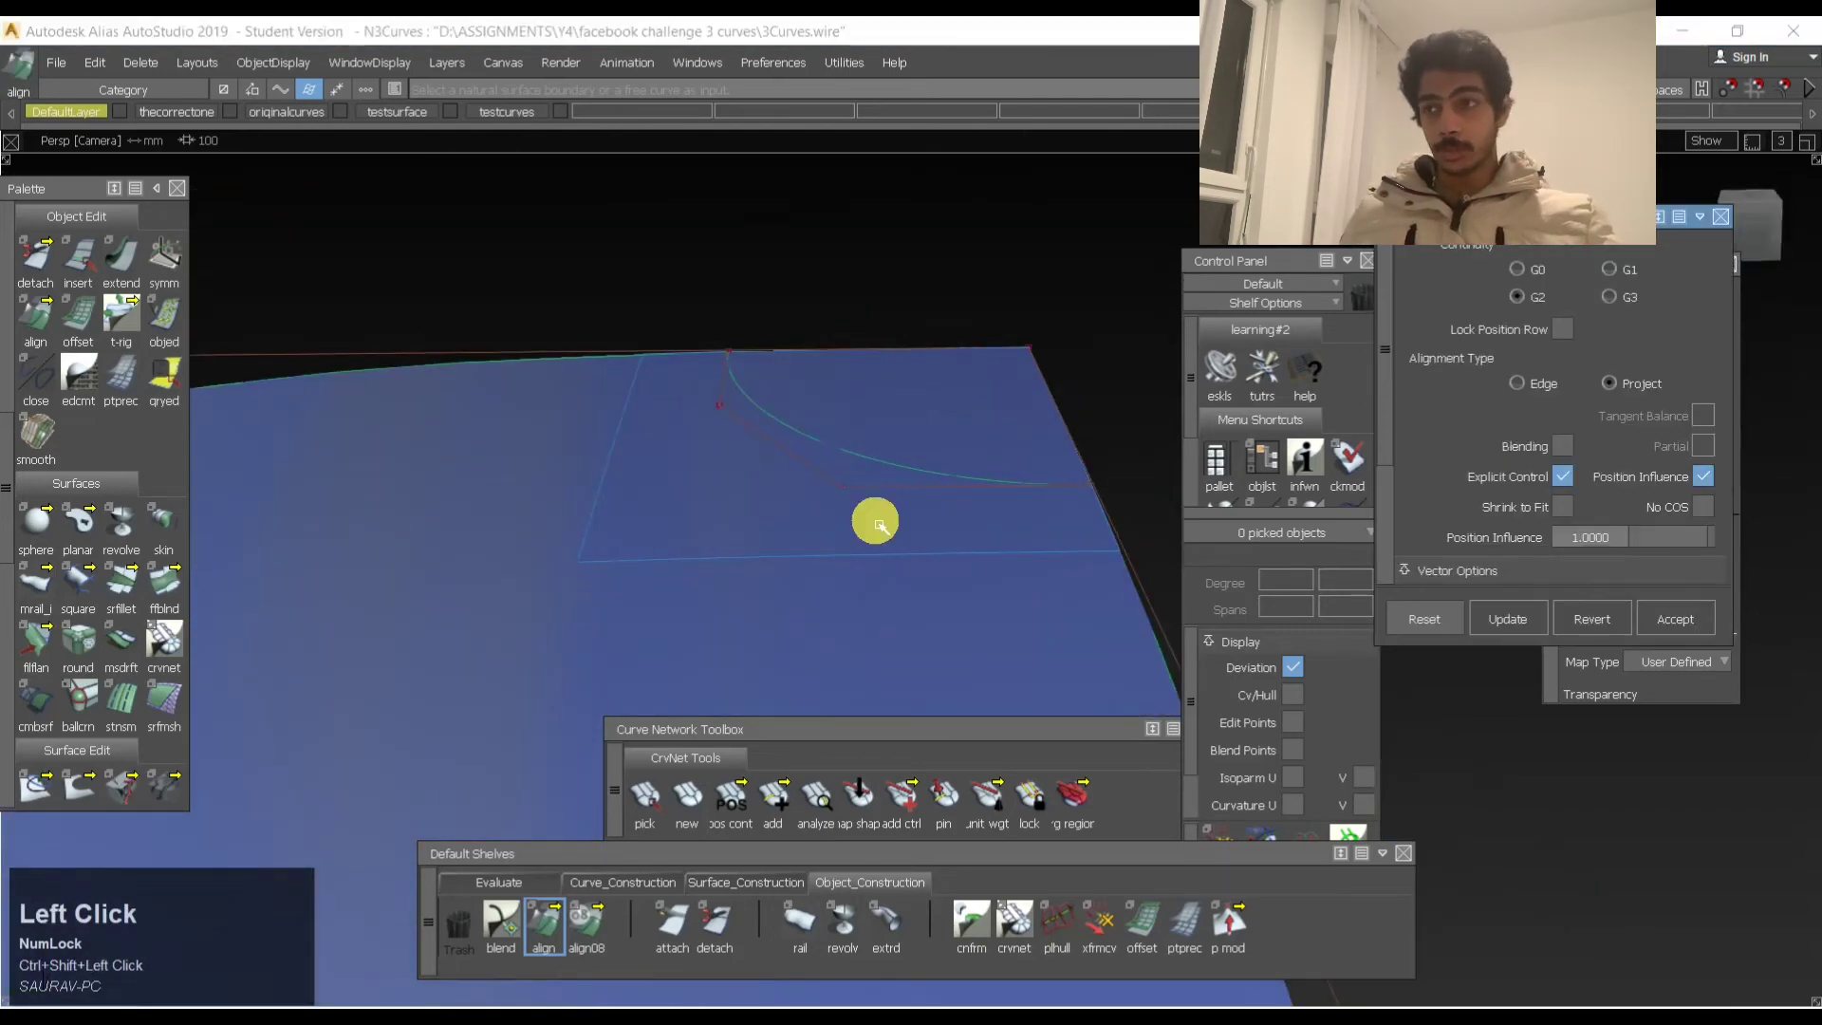
right_click_drag(874, 521, 924, 509, "alt+shift")
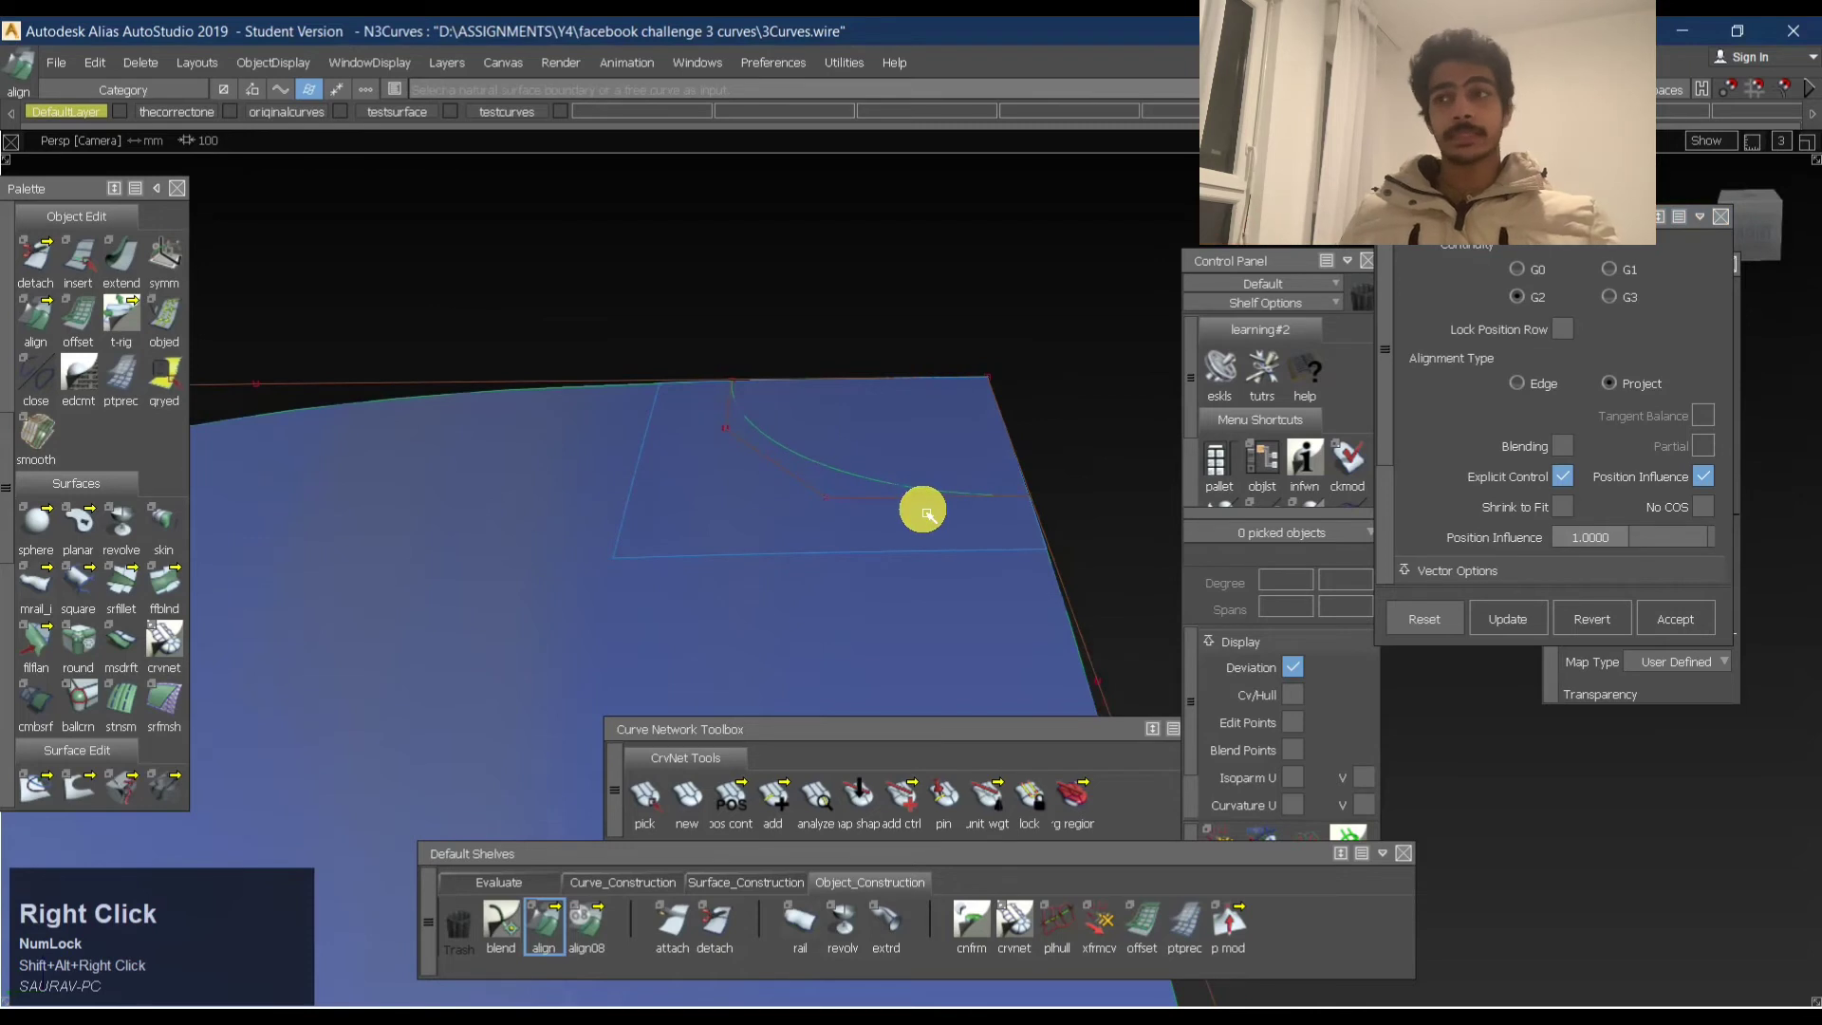
left_click(883, 541)
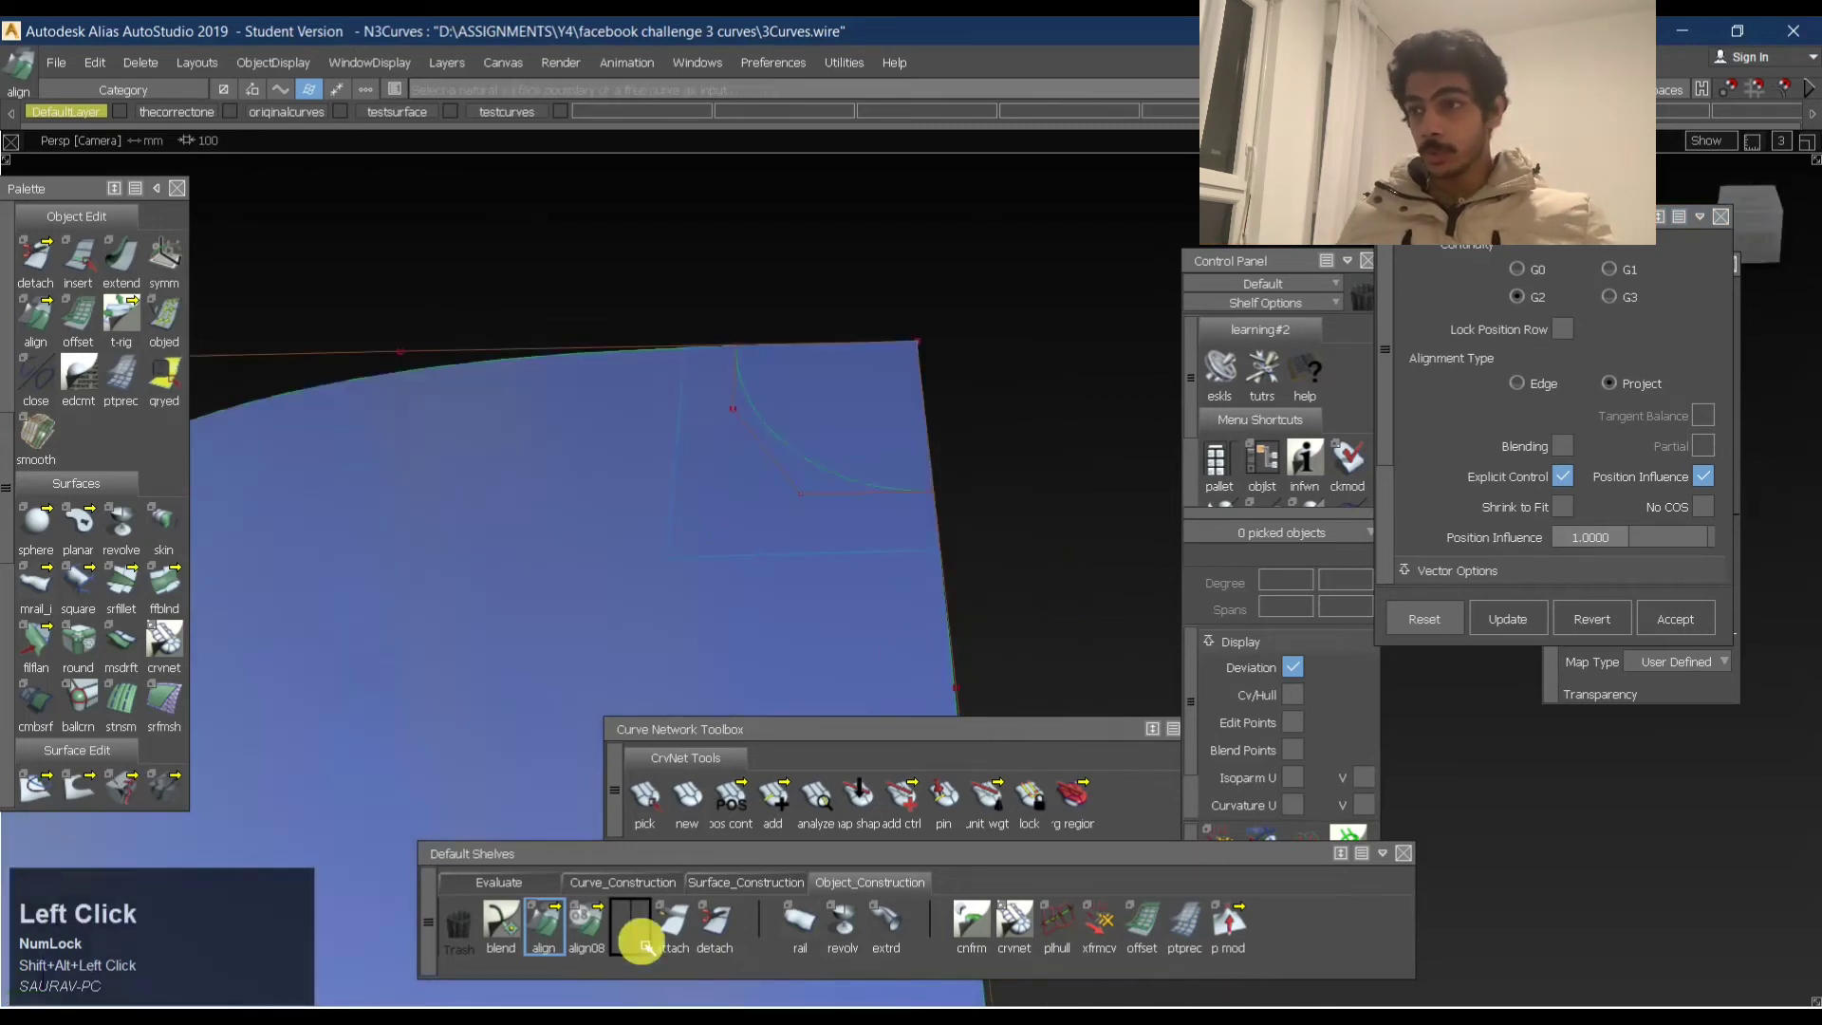
Align the corner patch's lower inner edge to the main surface using Project alignment with G2 continuity.
left_click(560, 923)
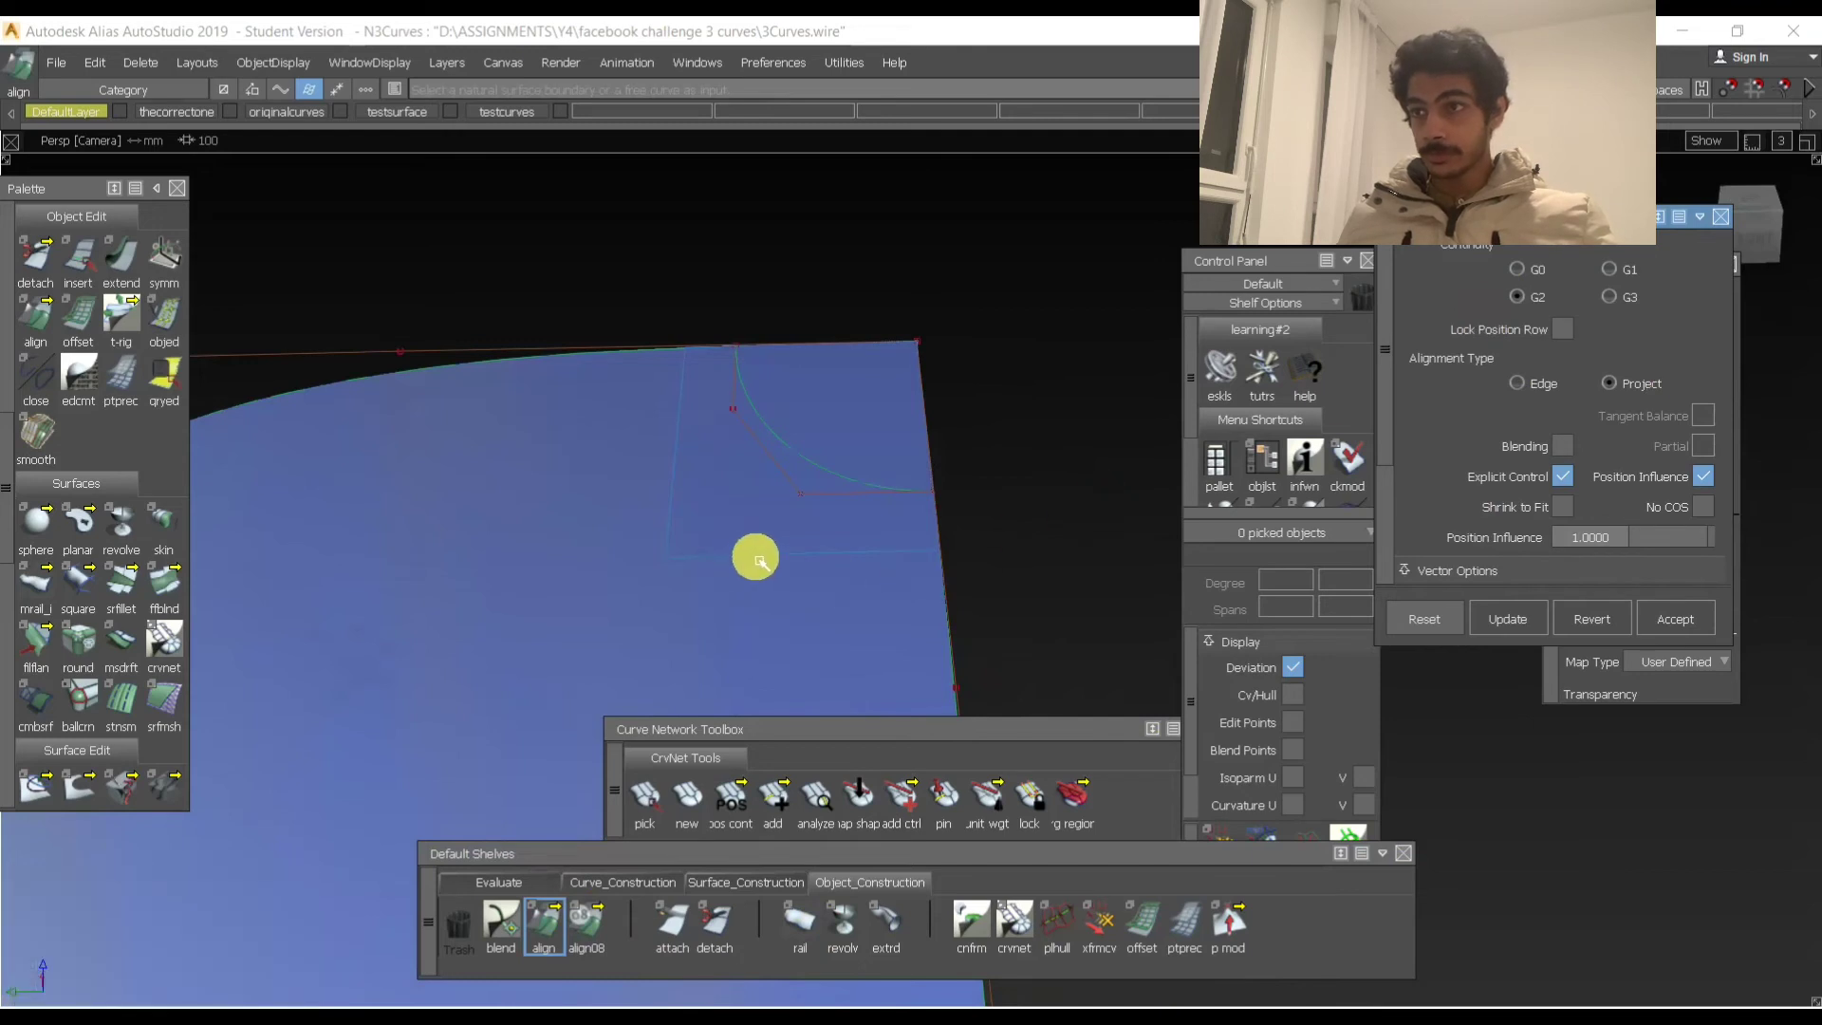
left_click(886, 543)
scroll(1598, 418, "down", 3)
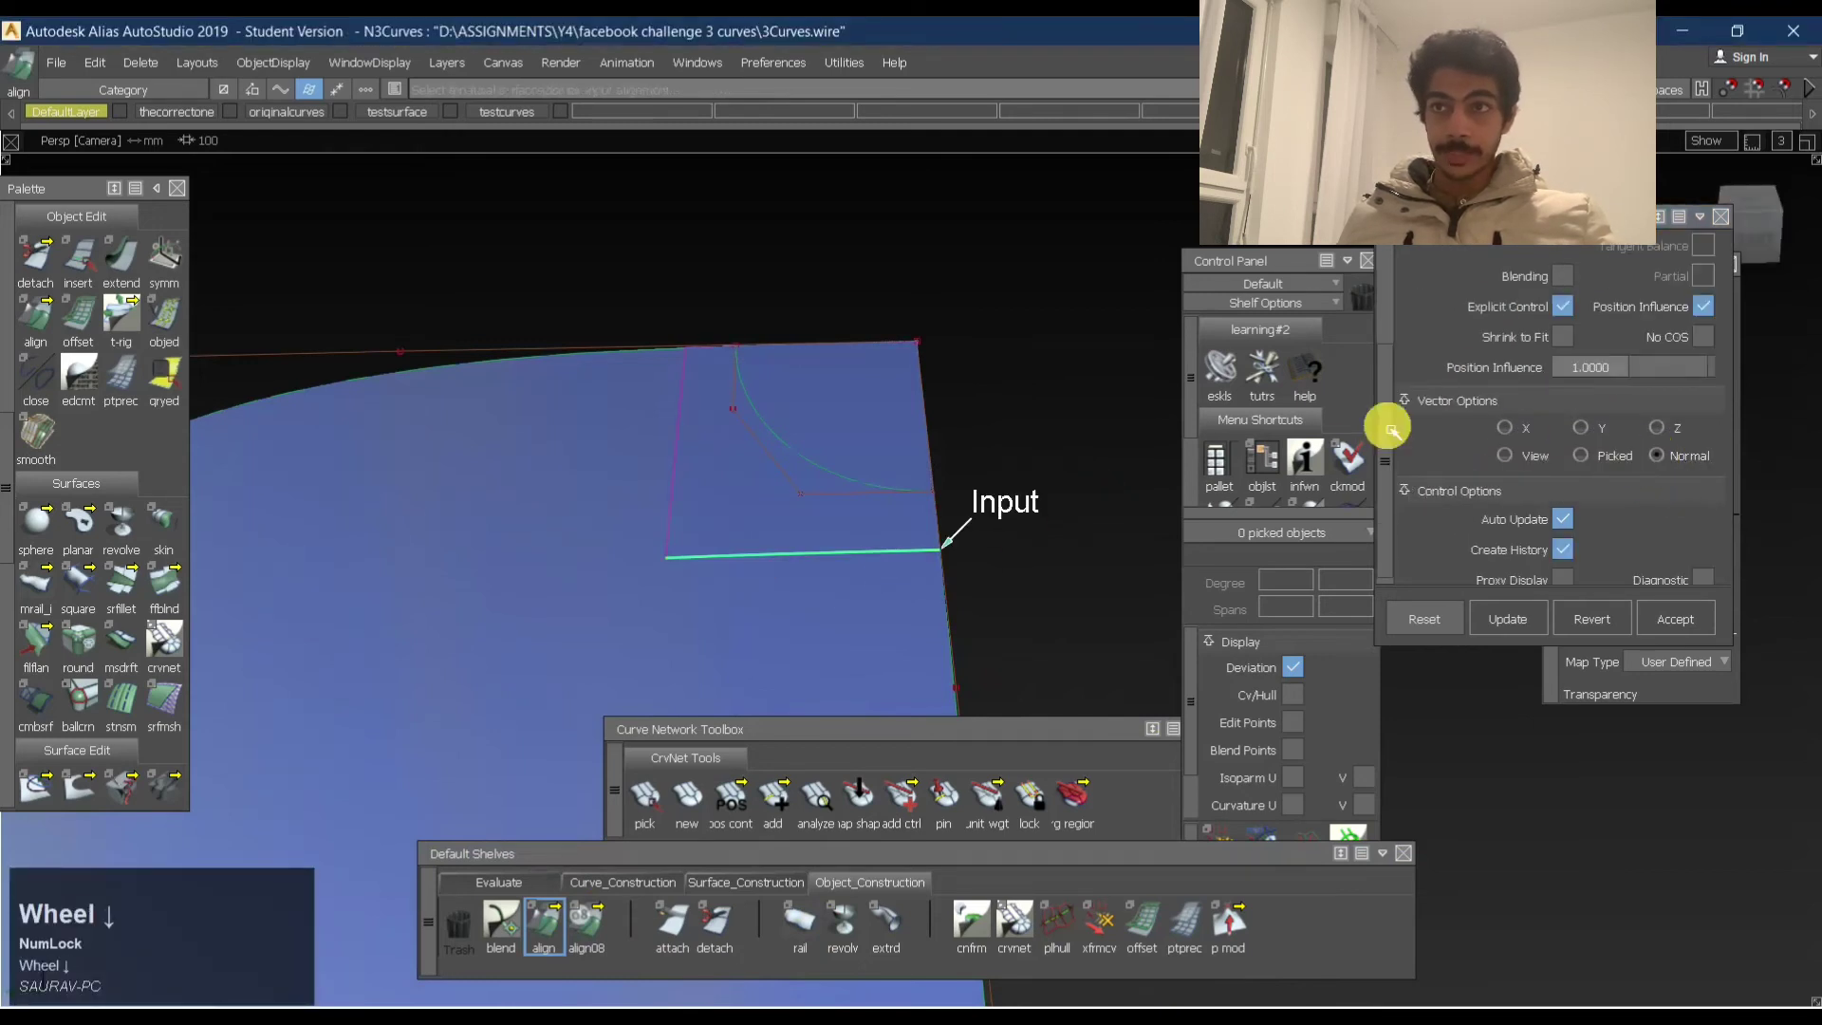
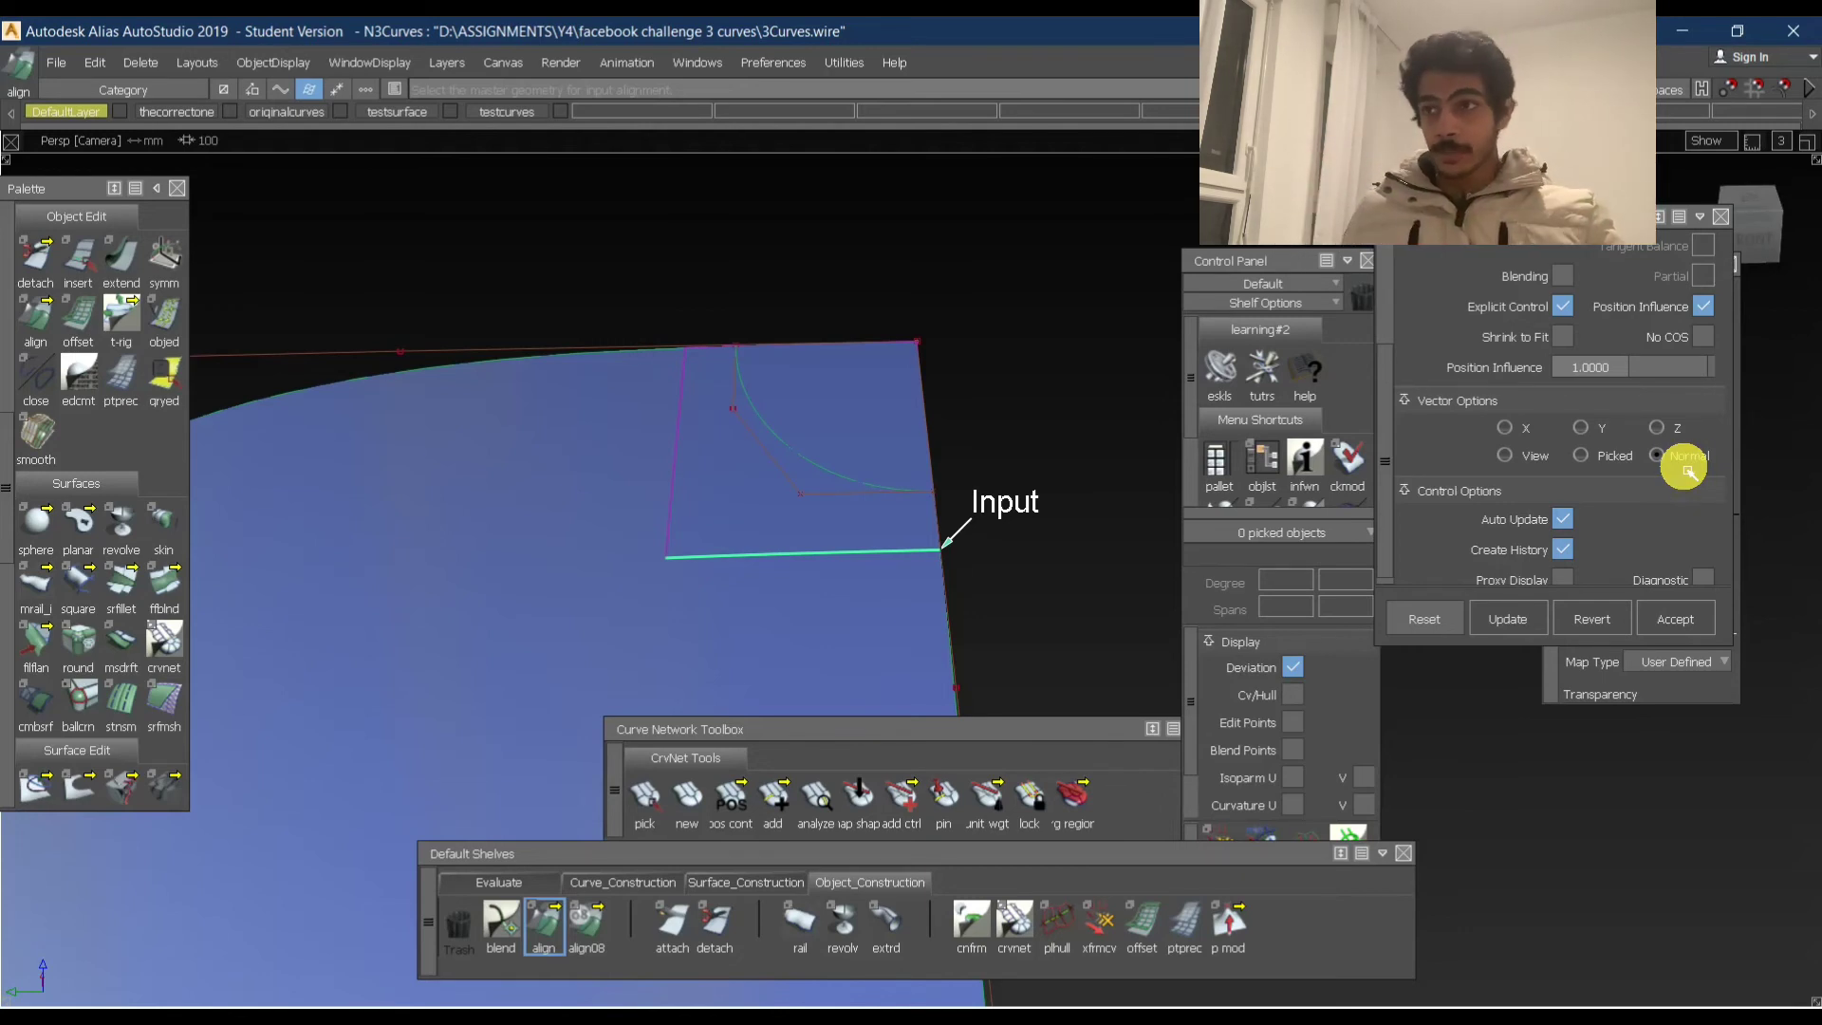
left_click_drag(895, 618, 643, 550, "alt+shift")
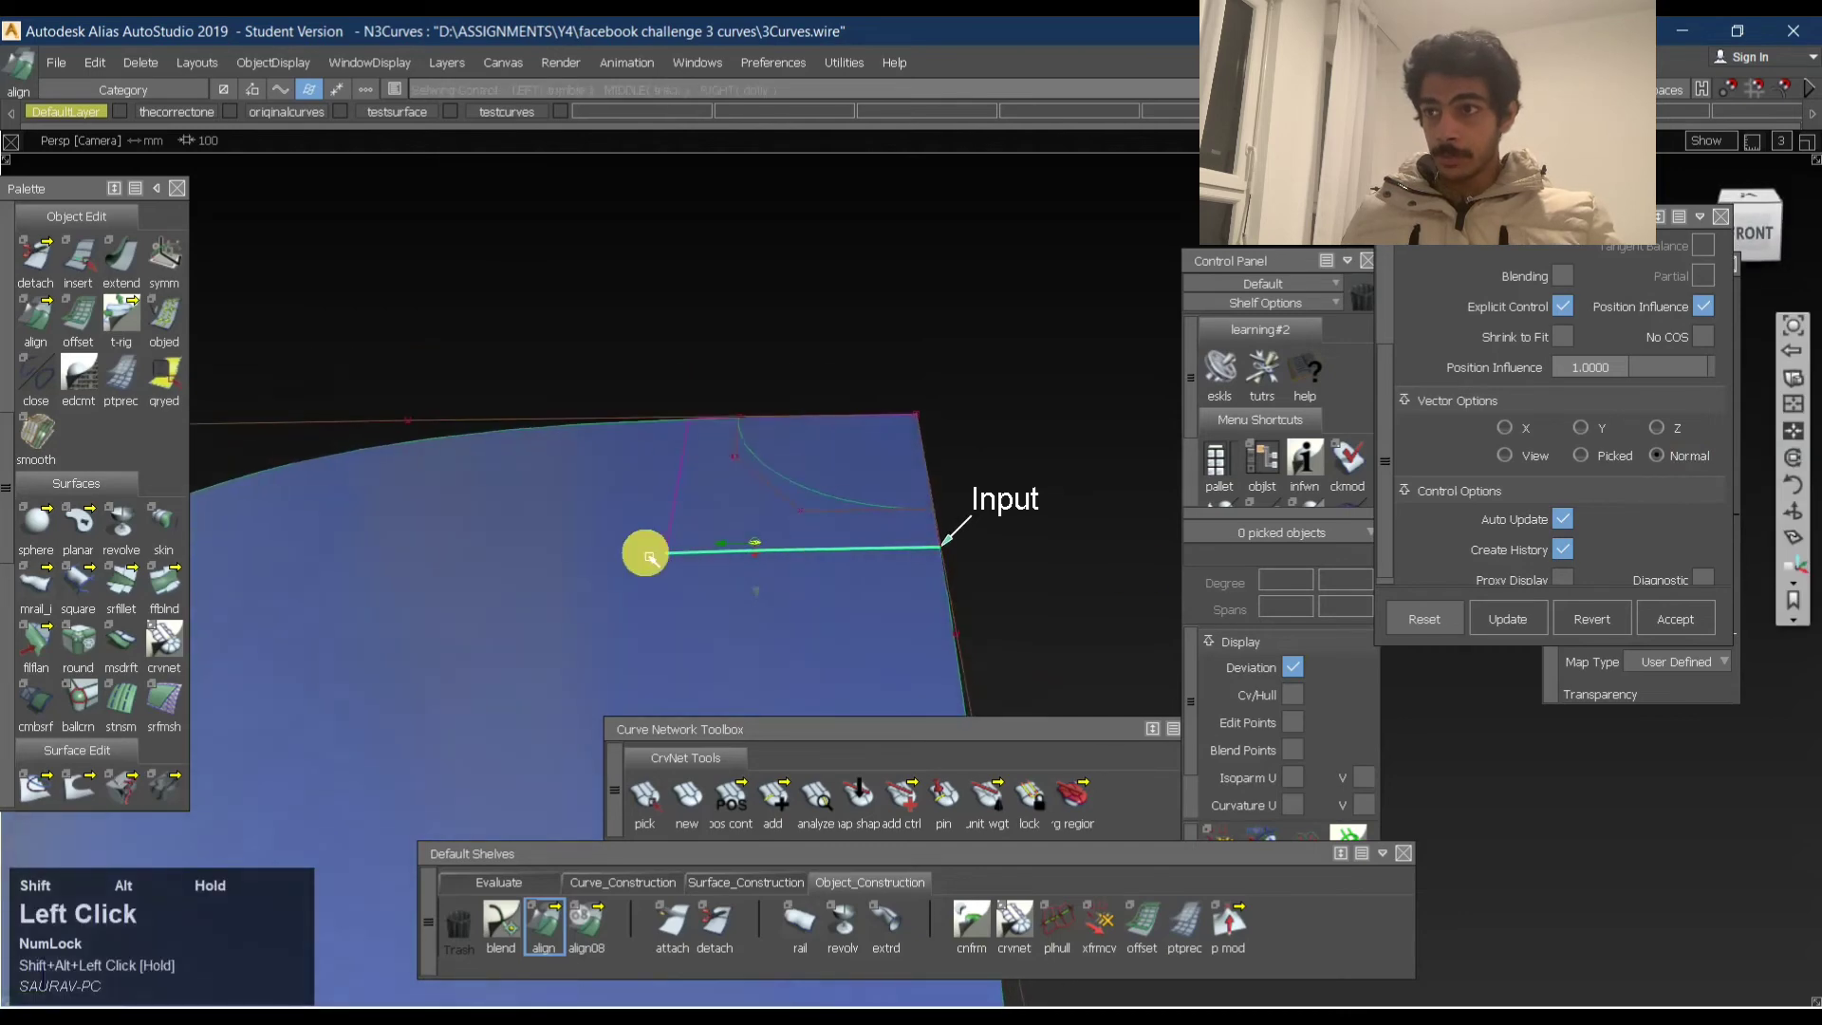
left_click(765, 547)
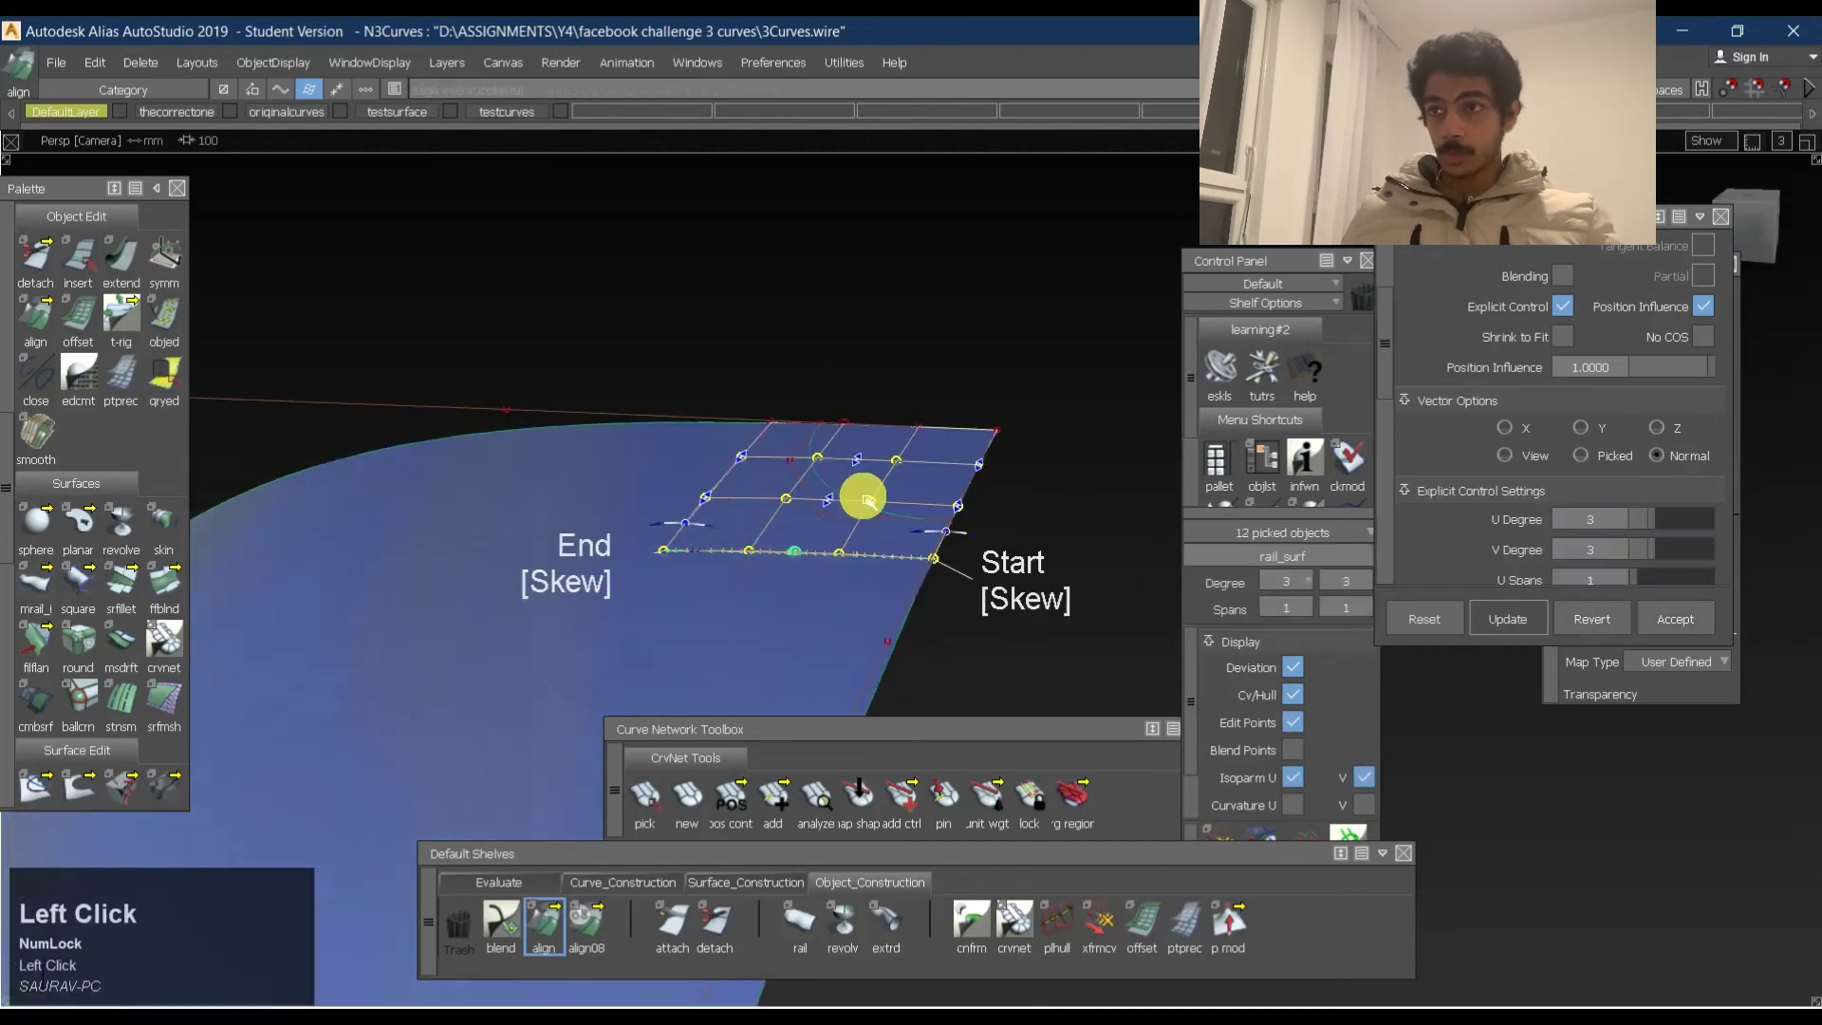
left_click_drag(863, 493, 1069, 553, "alt+shift")
right_click_drag(762, 591, 941, 518, "alt+shift")
left_click_drag(940, 518, 997, 783, "alt+shift")
right_click_drag(997, 783, 806, 642, "alt+shift")
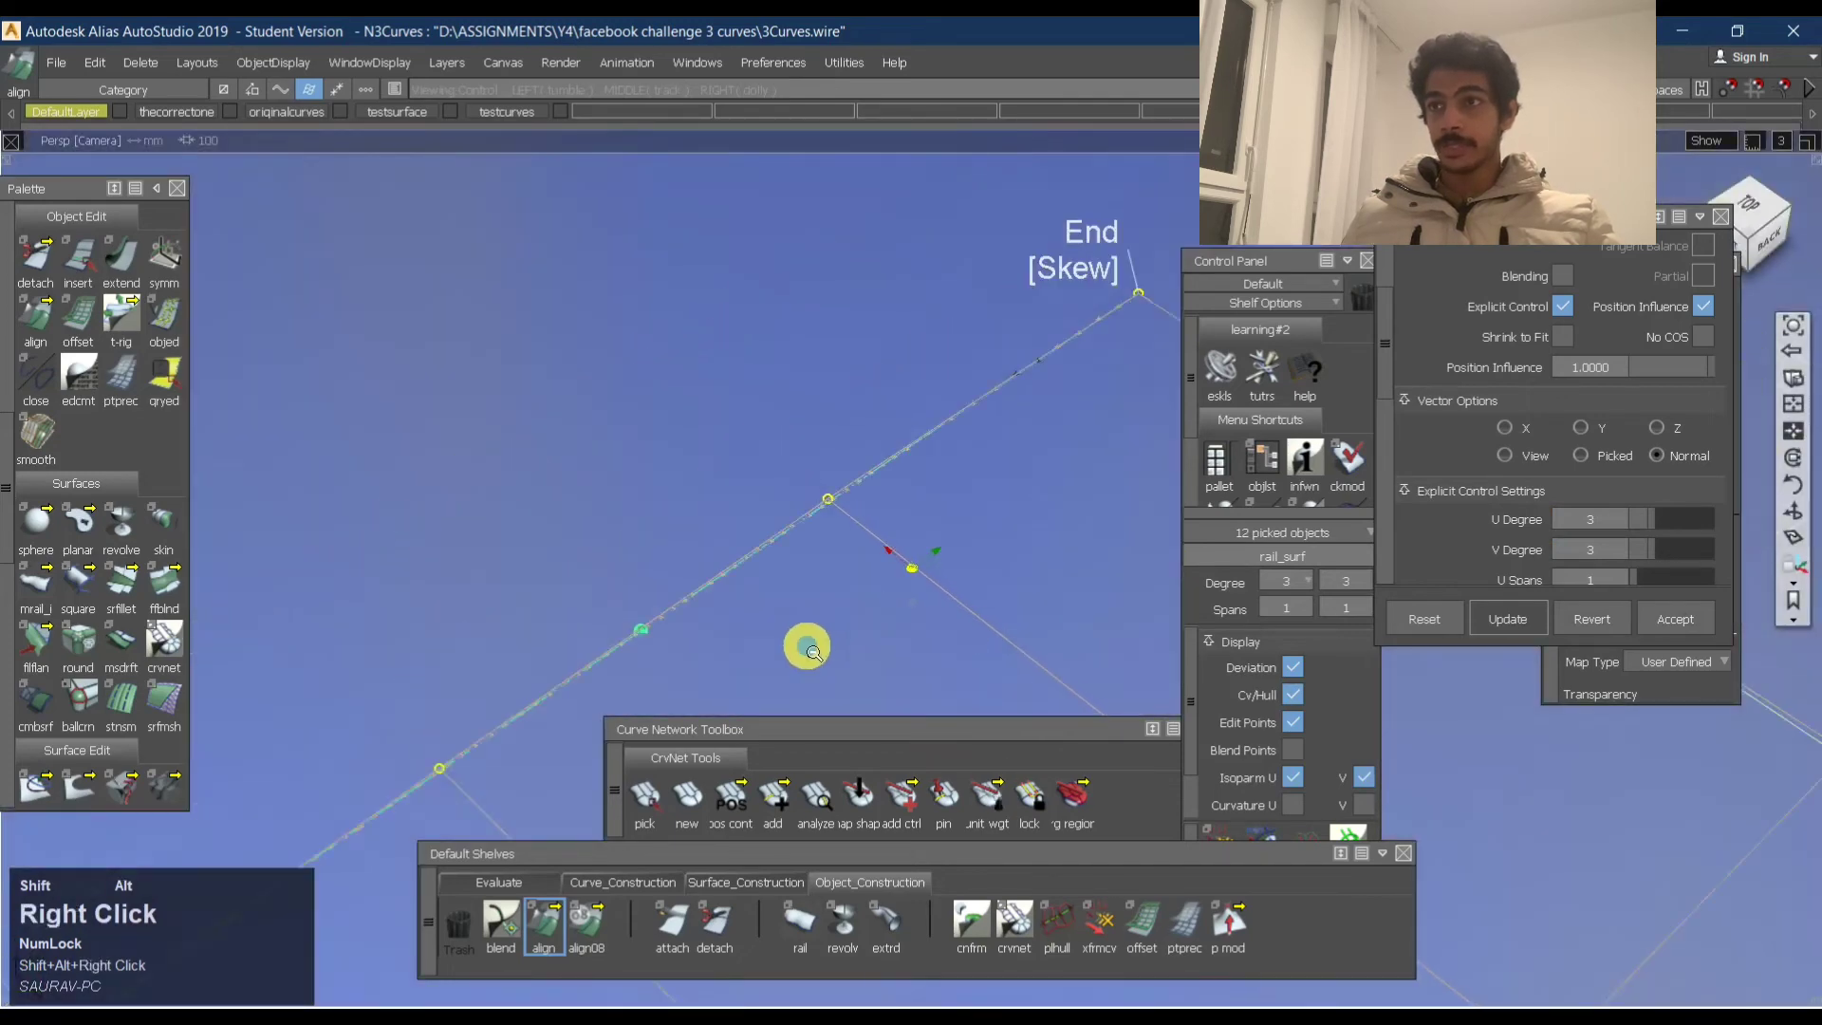
middle_click_drag(806, 643, 776, 414, "alt+shift")
left_click_drag(780, 415, 959, 461, "alt+shift")
middle_click_drag(959, 462, 826, 589, "alt+shift")
Align the corner patch's other inner edge to the main surface using Project alignment with G2 continuity.
left_click_drag(826, 589, 822, 345, "ctrl+shift")
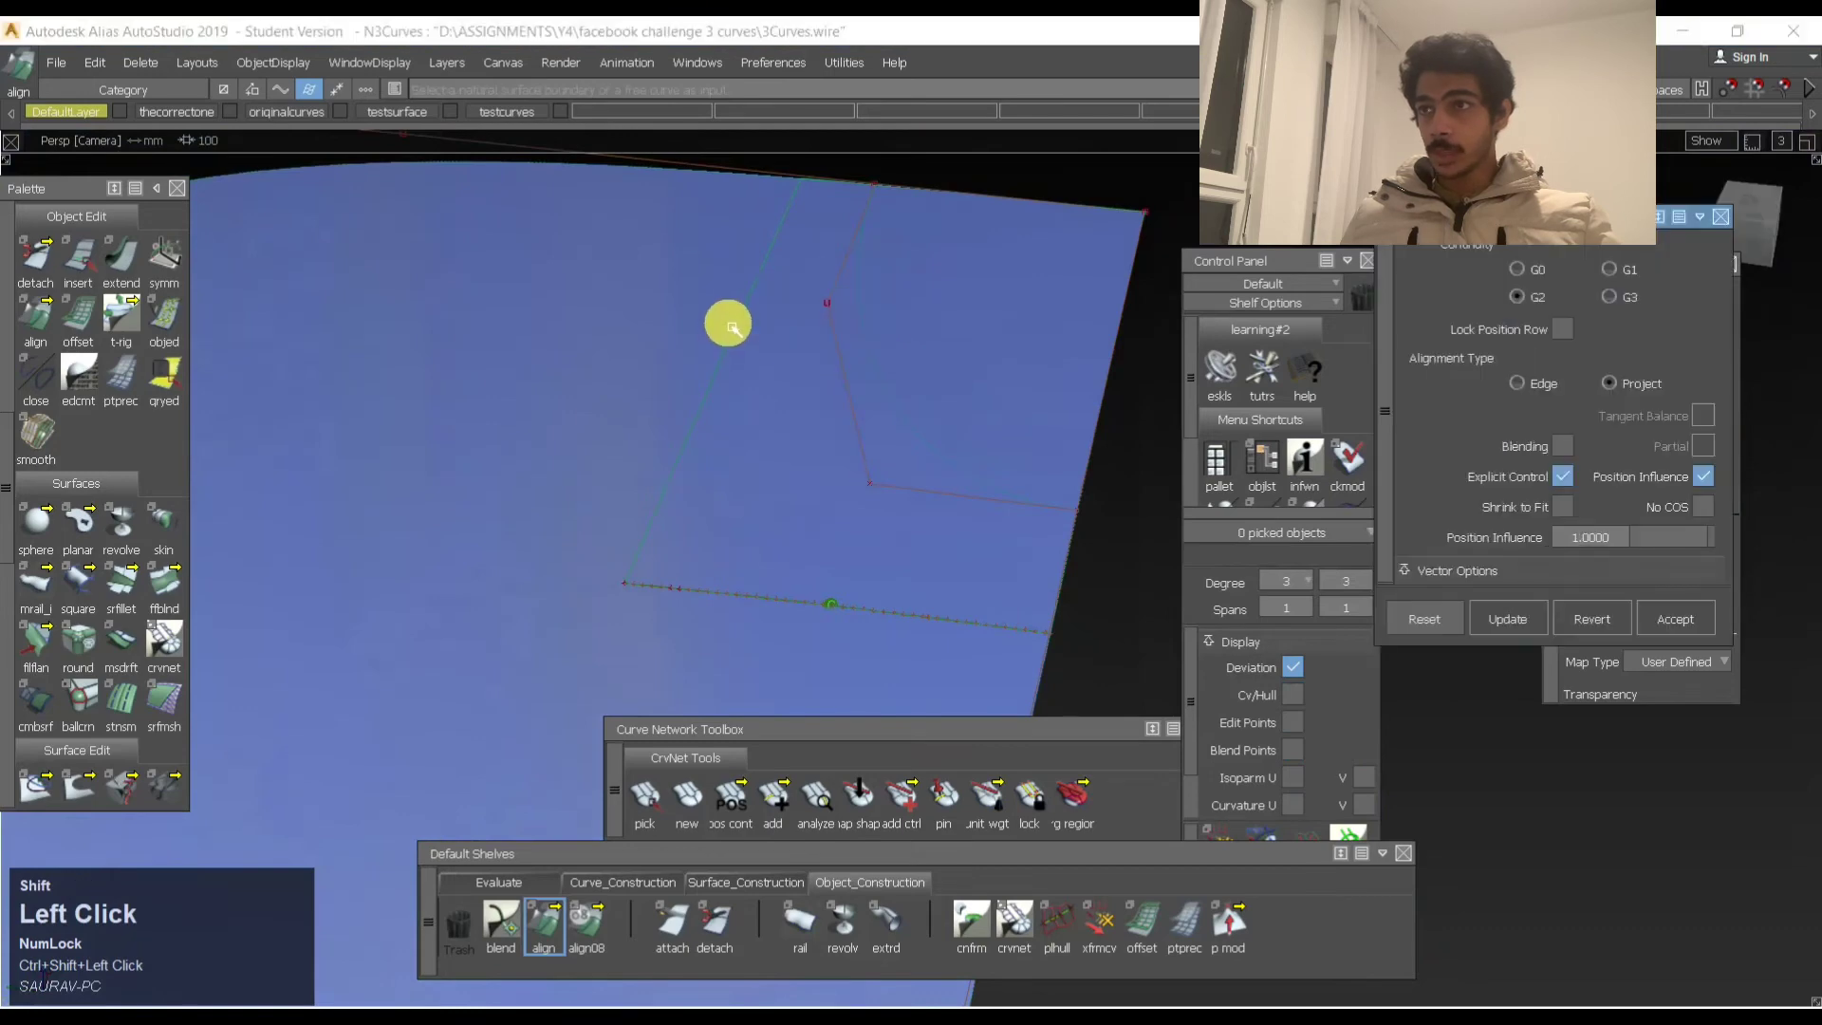
left_click(743, 346)
left_click(786, 602)
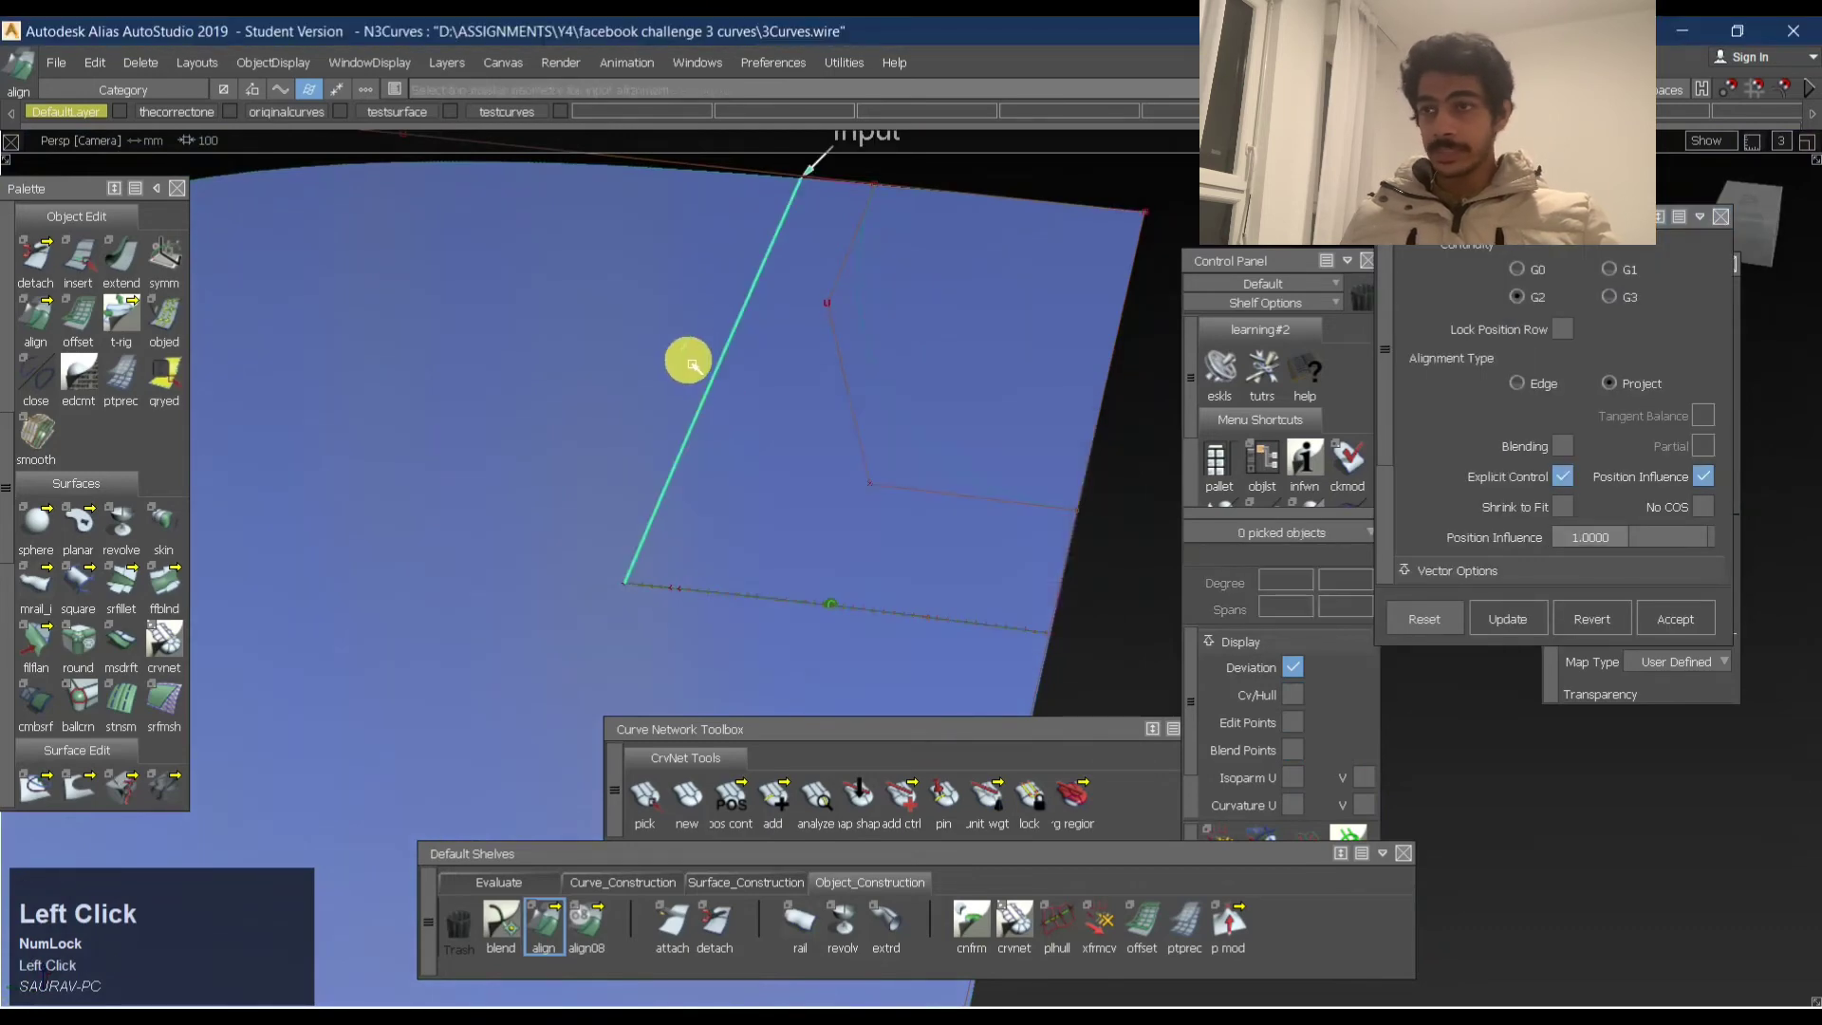
left_click(702, 391)
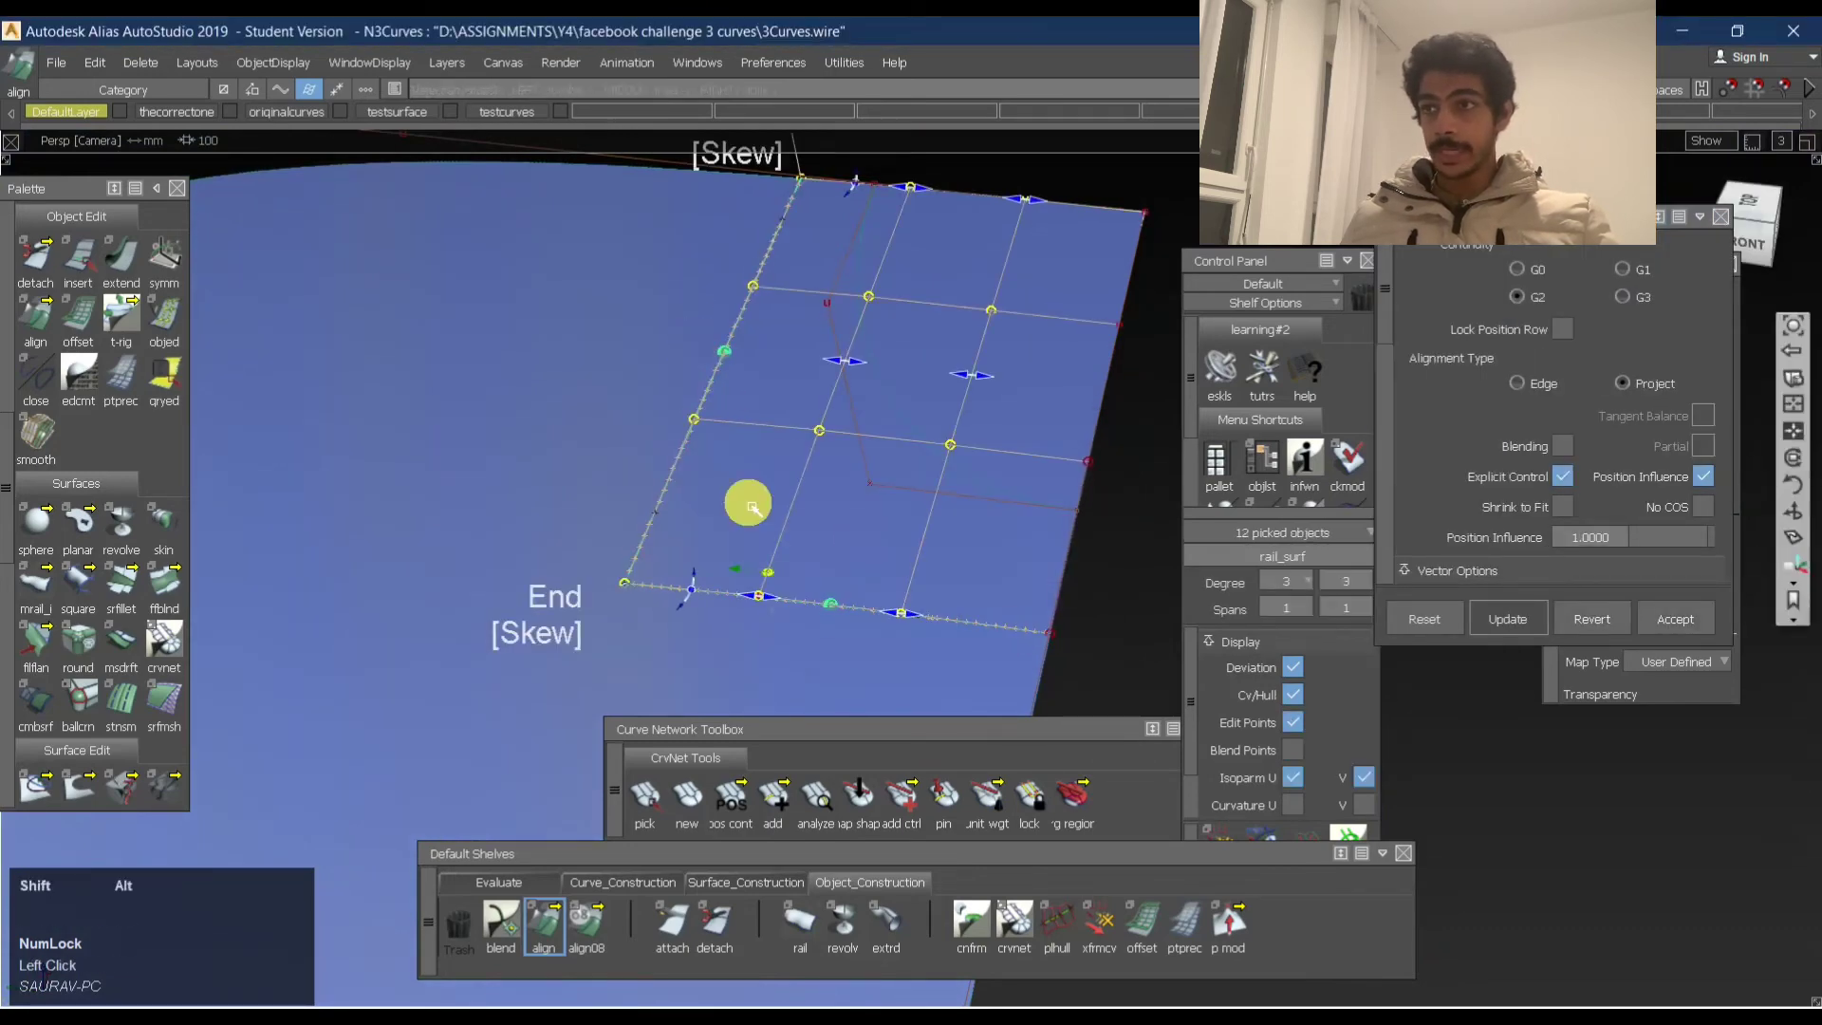
left_click_drag(744, 500, 976, 371, "alt+shift")
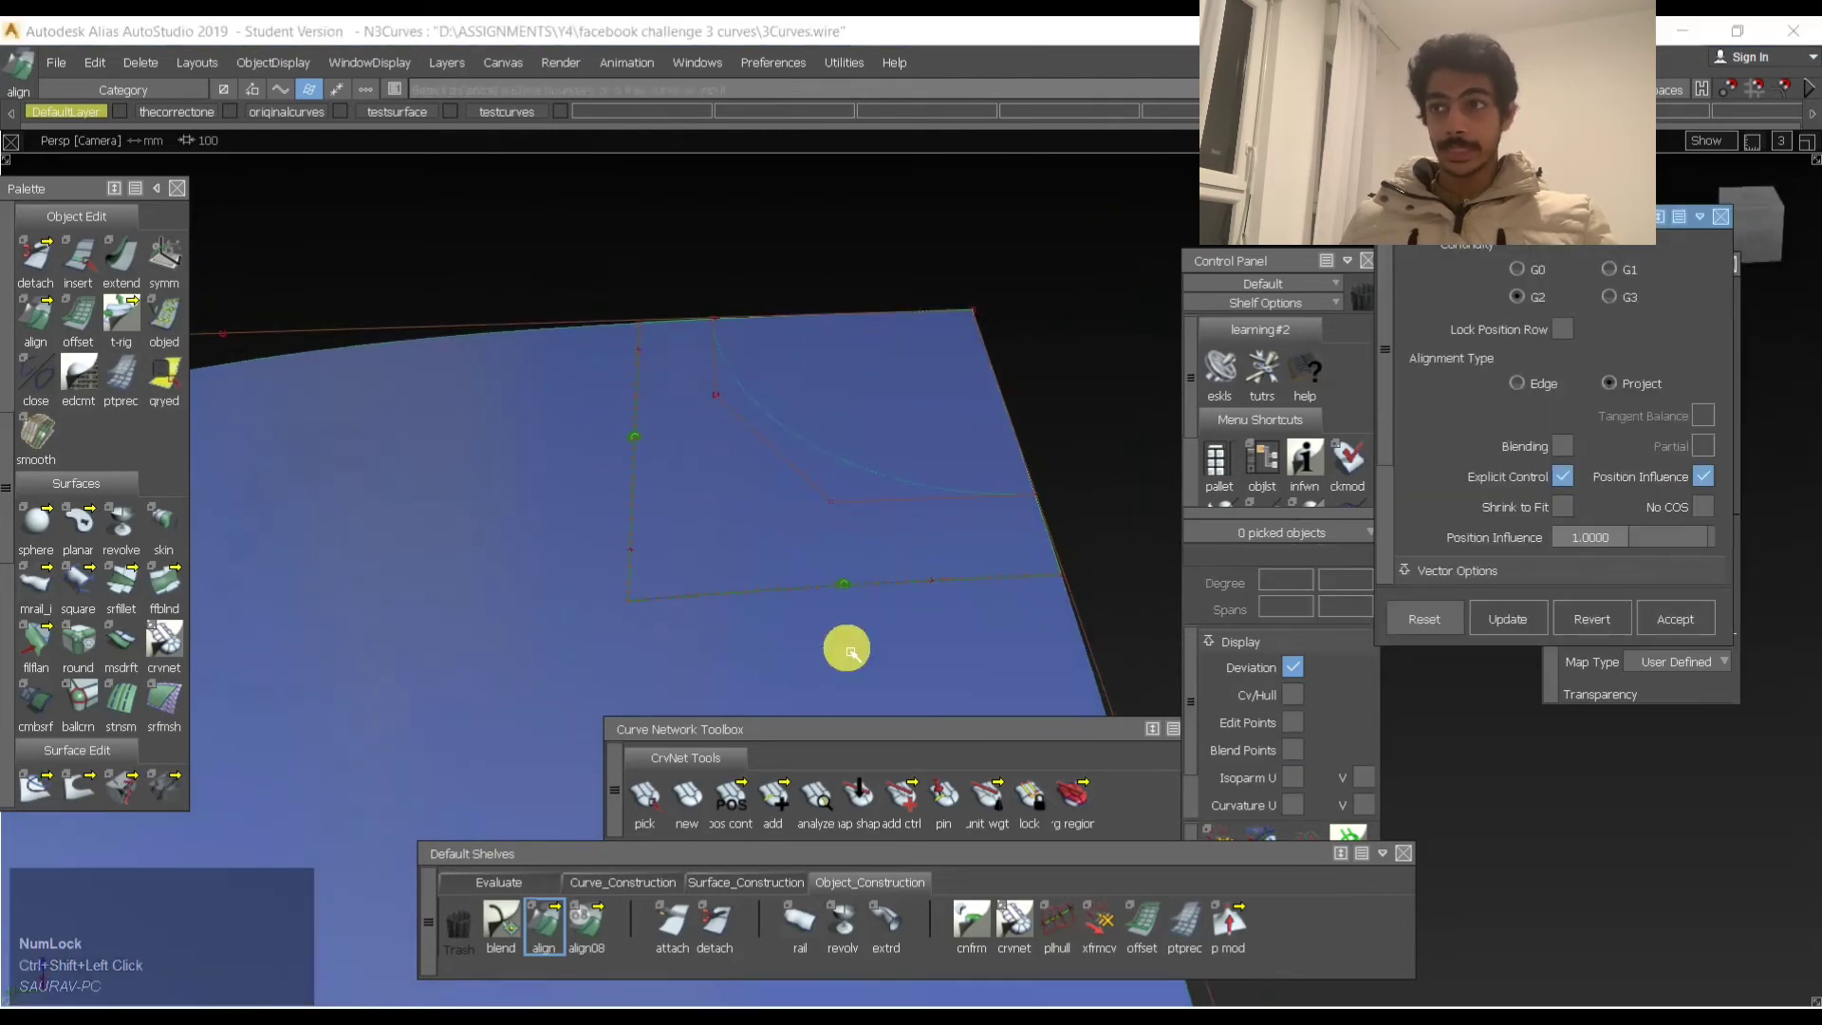
Try to trim the main surface along the corner patch's projected inner edges, then clear the surface selection.
left_click(762, 531, "ctrl+shift")
right_click_drag(760, 299, 748, 446, "ctrl+shift")
right_click_drag(958, 417, 889, 518, "alt+shift")
middle_click_drag(889, 527, 908, 411, "alt+shift")
left_click(861, 534)
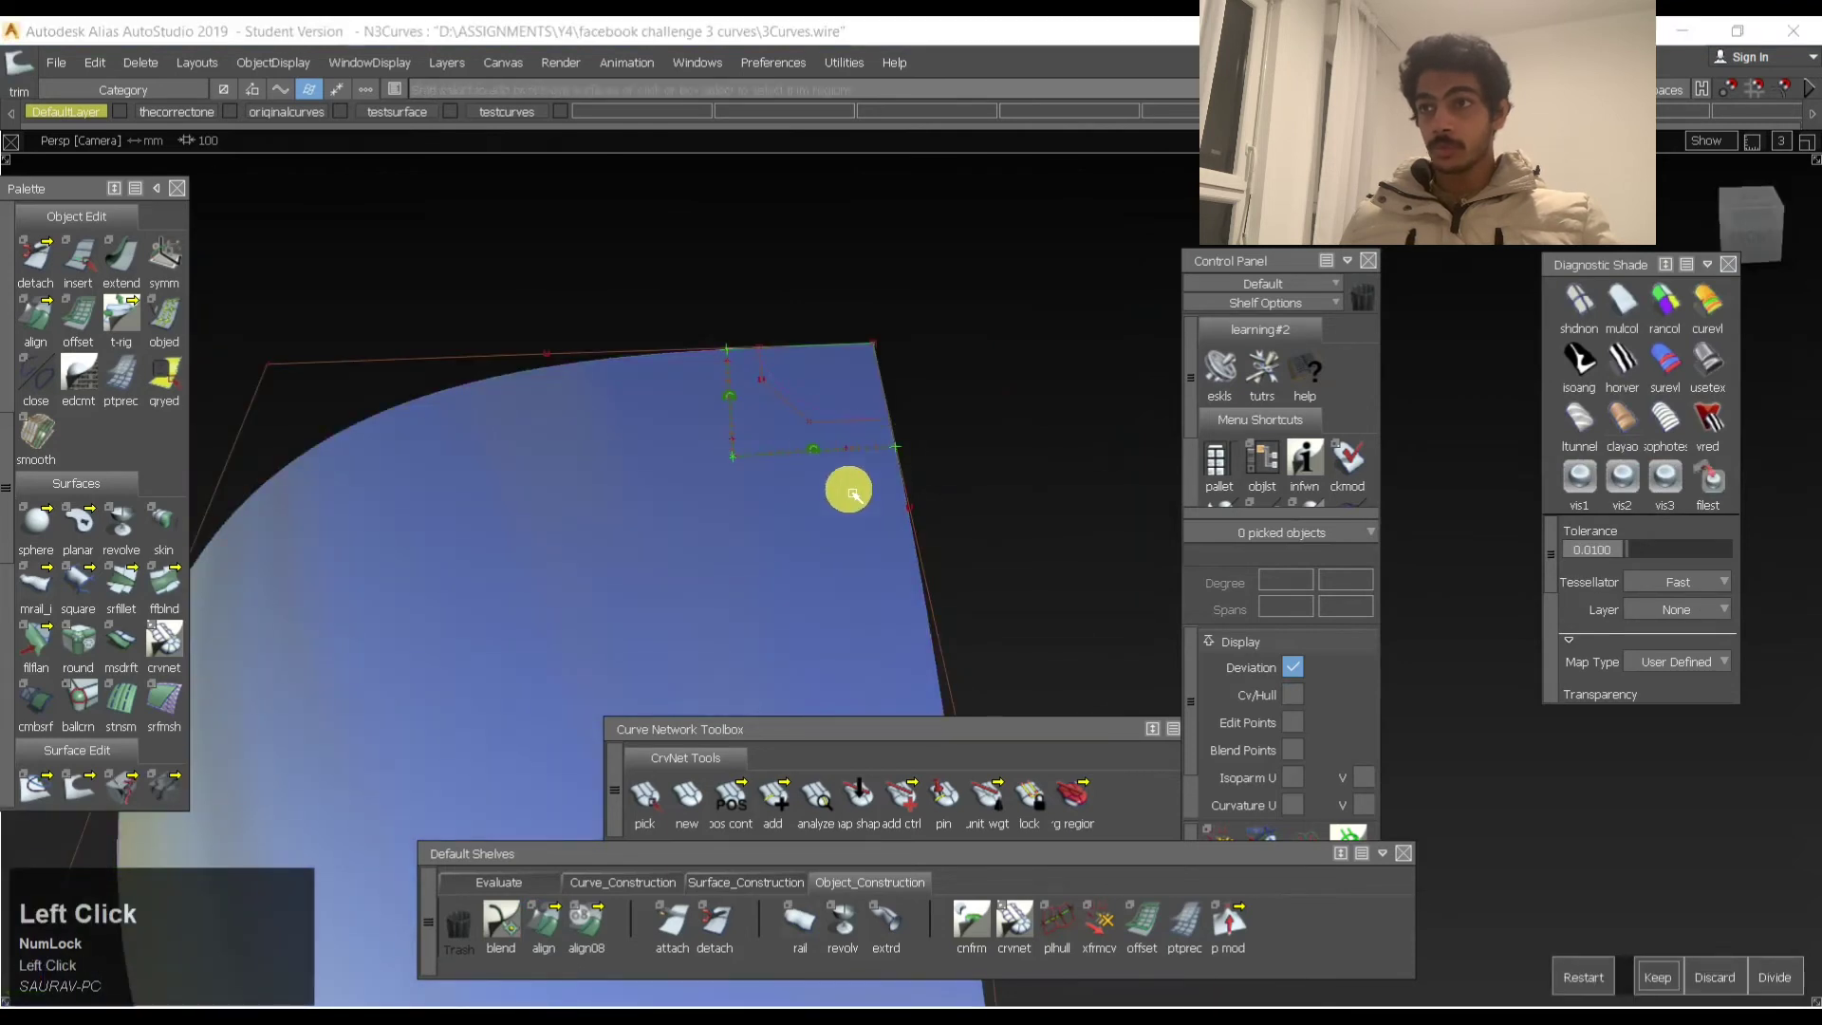
left_click_drag(852, 493, 803, 367, "ctrl+shift")
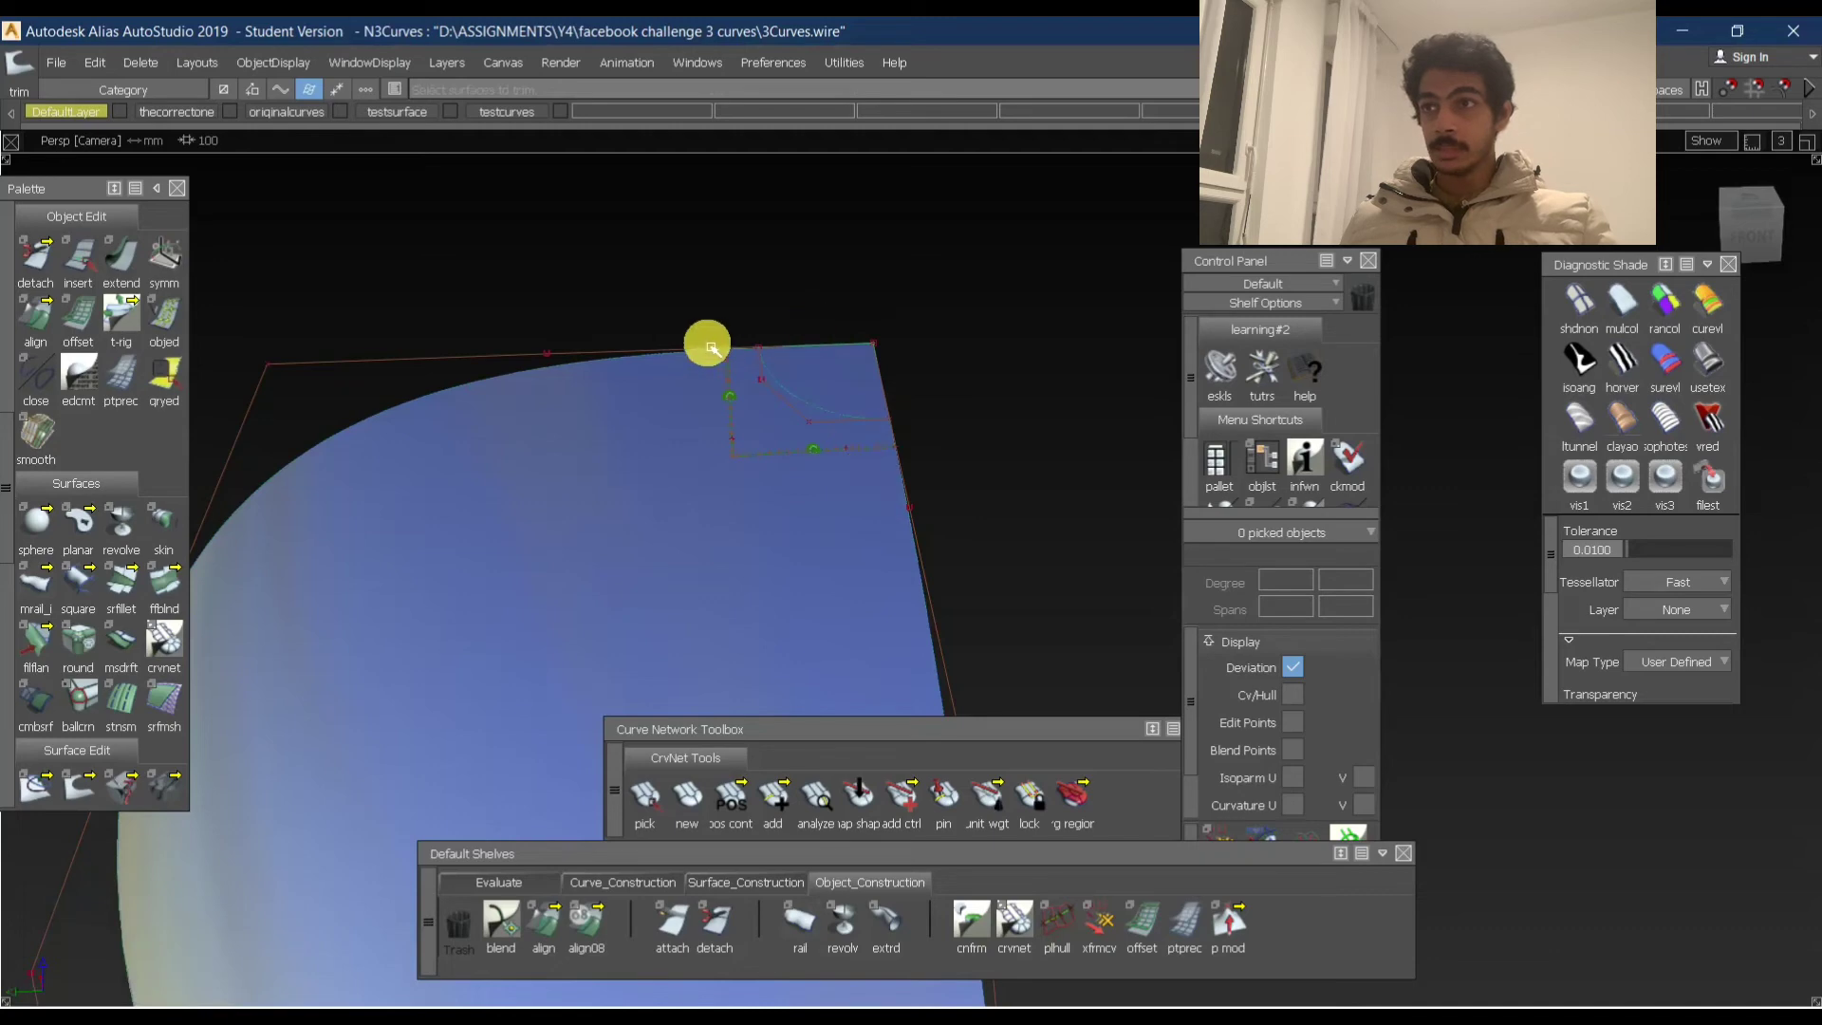
Inspect from the side how the corner patch sits against the main surface's upper edge.
left_click_drag(767, 326, 752, 379, "alt+shift")
right_click_drag(752, 378, 874, 304, "alt+shift")
left_click_drag(874, 305, 671, 411, "alt+shift")
right_click_drag(671, 411, 724, 354, "alt+shift")
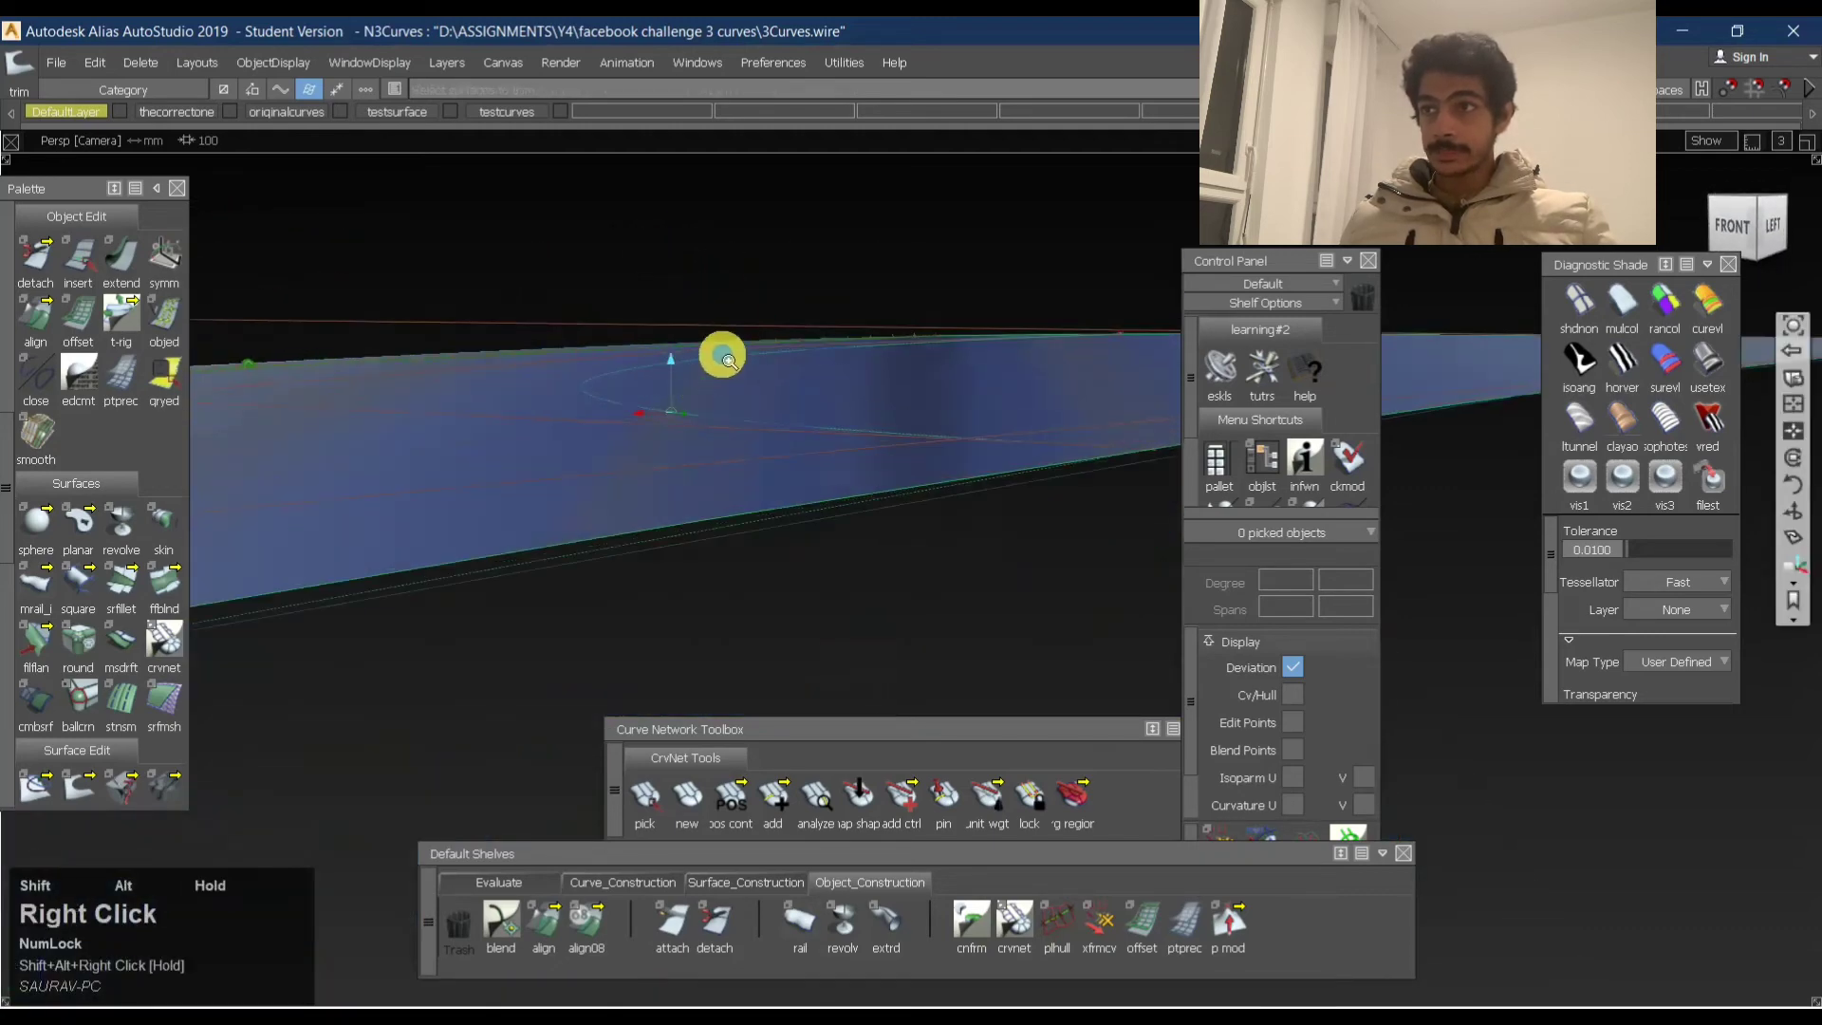
mouse_move(724, 354)
left_mouse_down("alt+shift")
mouse_move(596, 352)
mouse_move(716, 354)
left_mouse_up("alt+shift")
right_click_drag(715, 354, 777, 322, "alt+shift")
left_click_drag(777, 322, 715, 310, "alt+shift")
right_click_drag(716, 310, 715, 415, "alt+shift")
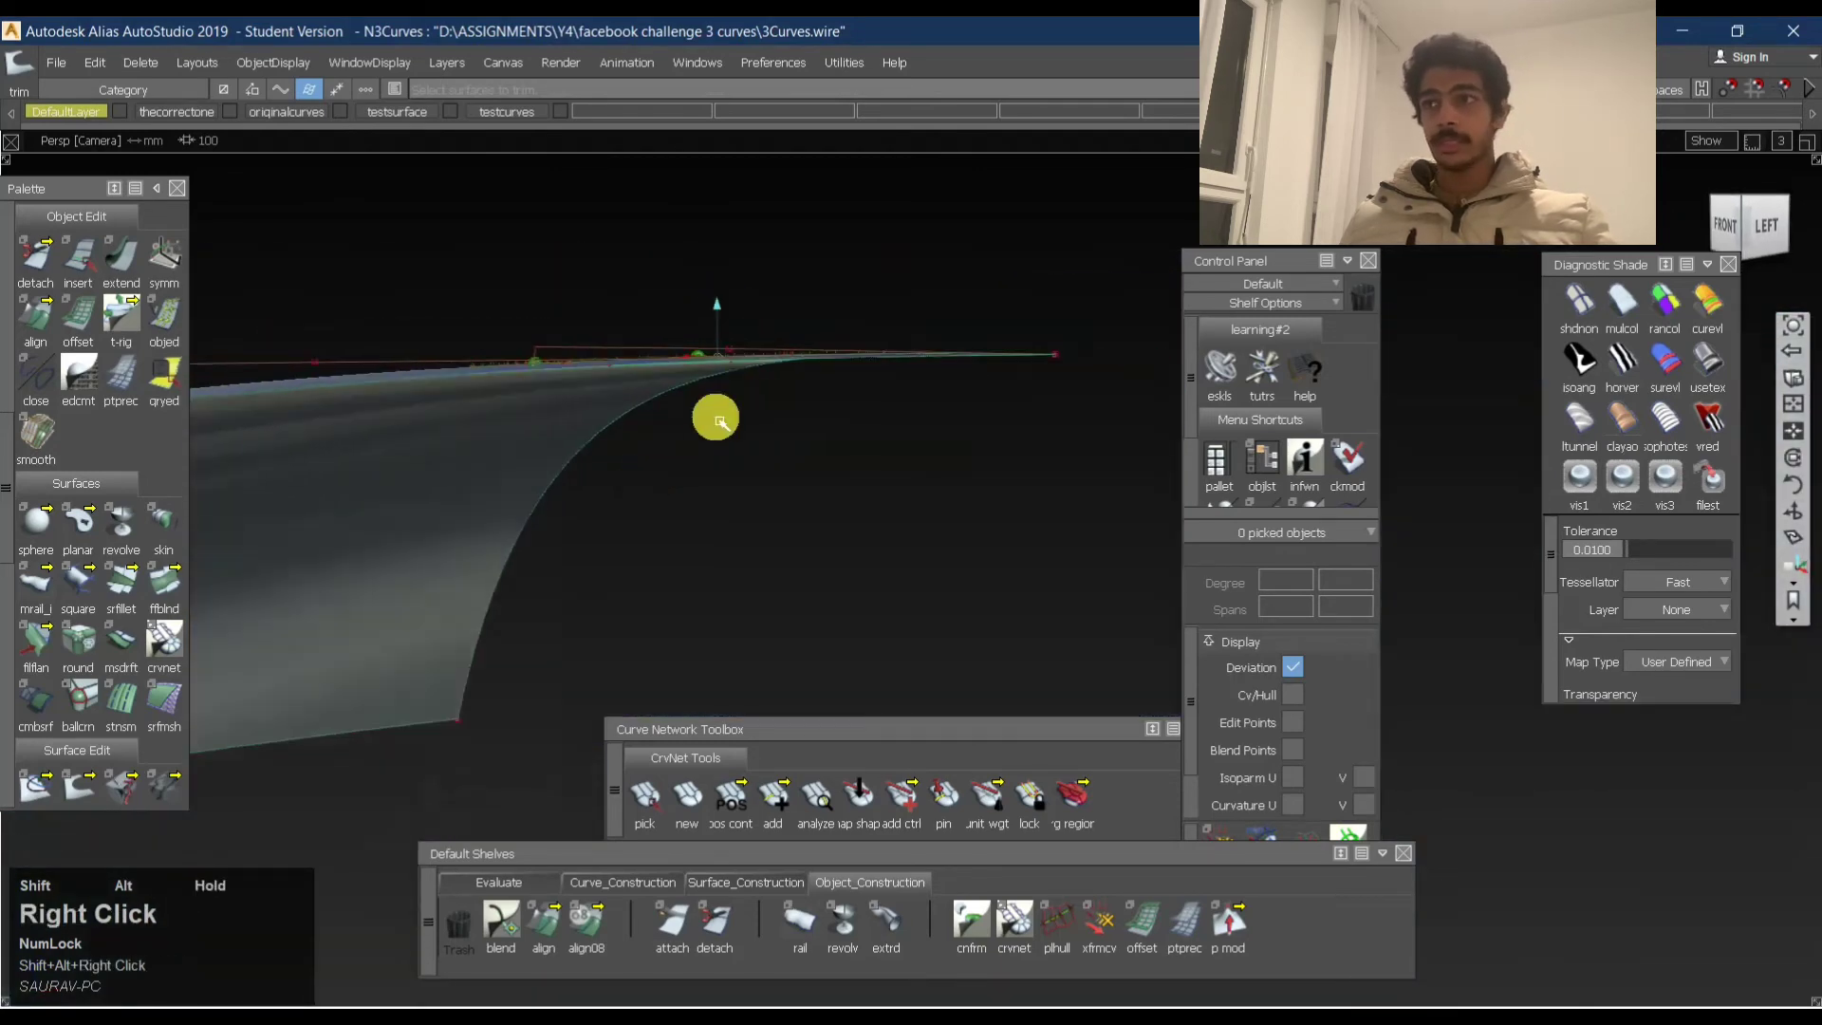
left_click_drag(716, 414, 756, 350, "alt+shift")
Trim the main surface along the corner patch's projected inner edges and clear the alignment markers.
right_click_drag(763, 351, 766, 486, "ctrl+shift")
left_click_drag(788, 482, 926, 480, "alt+shift")
left_click(691, 521)
key("space")
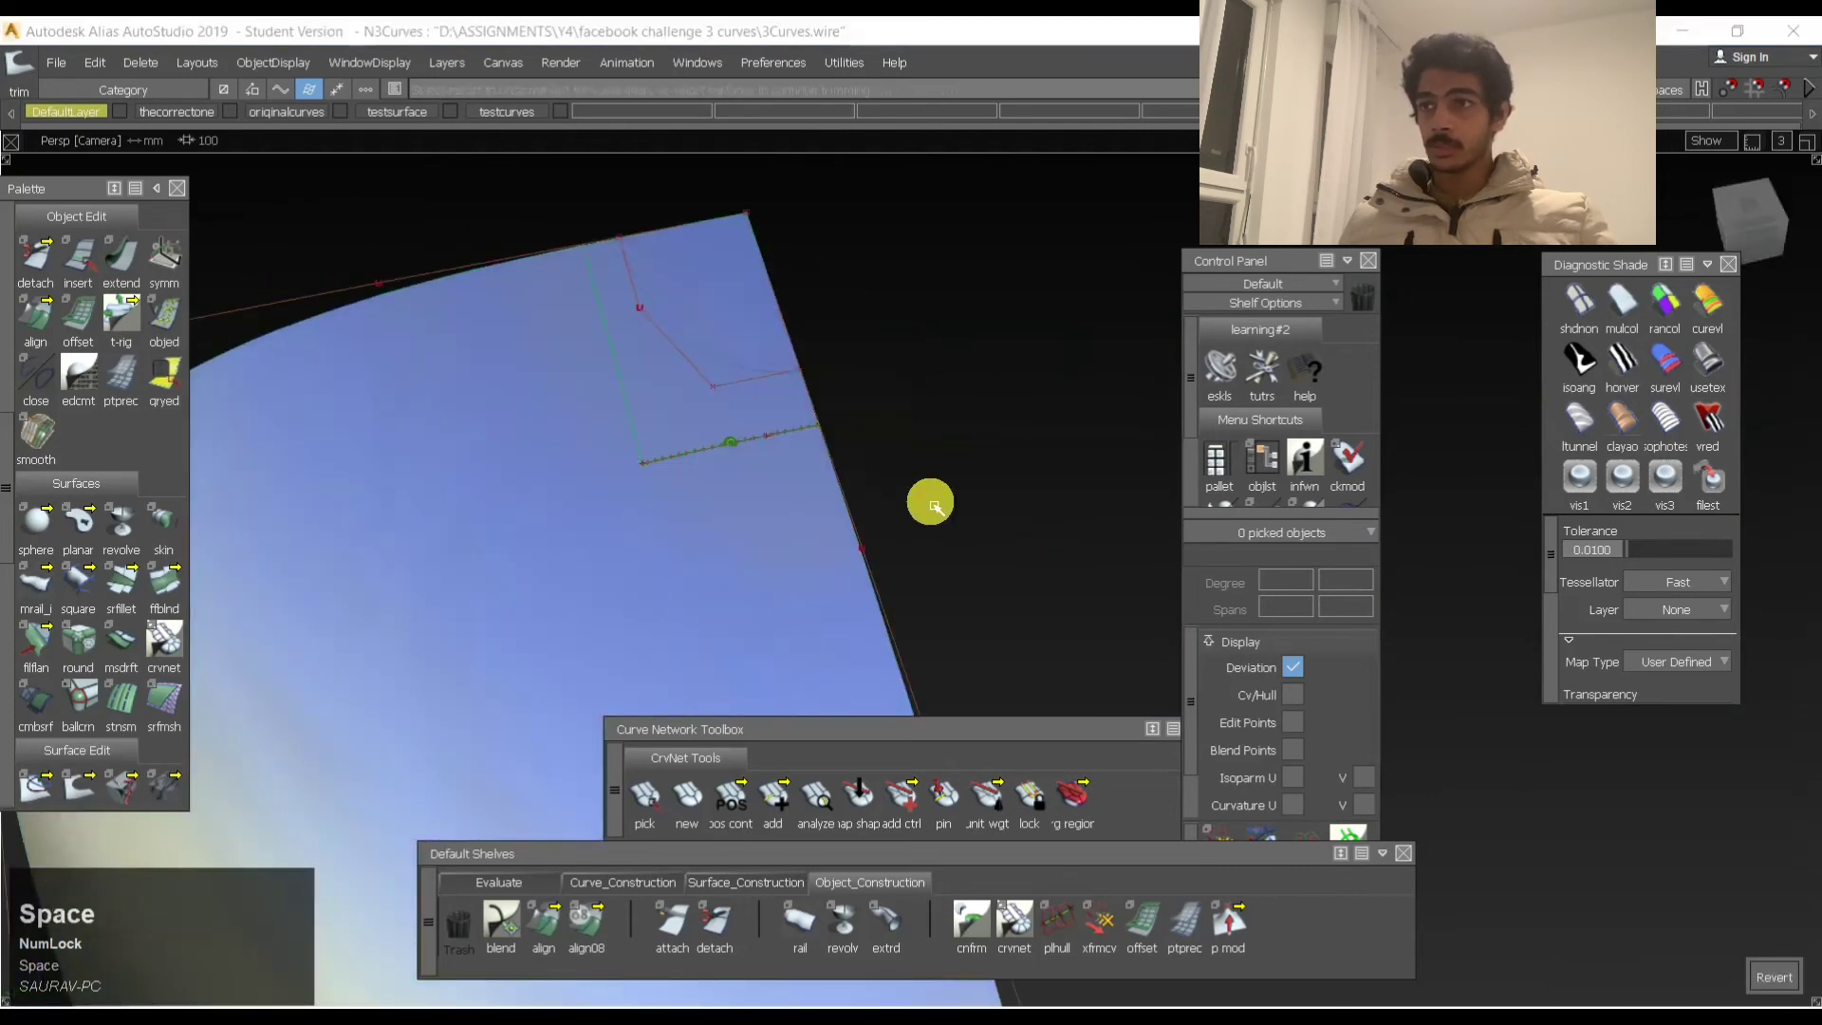
left_click(606, 390, "ctrl+shift")
middle_click_drag(944, 516, 626, 199, "ctrl+shift")
left_click(891, 436, "ctrl+shift")
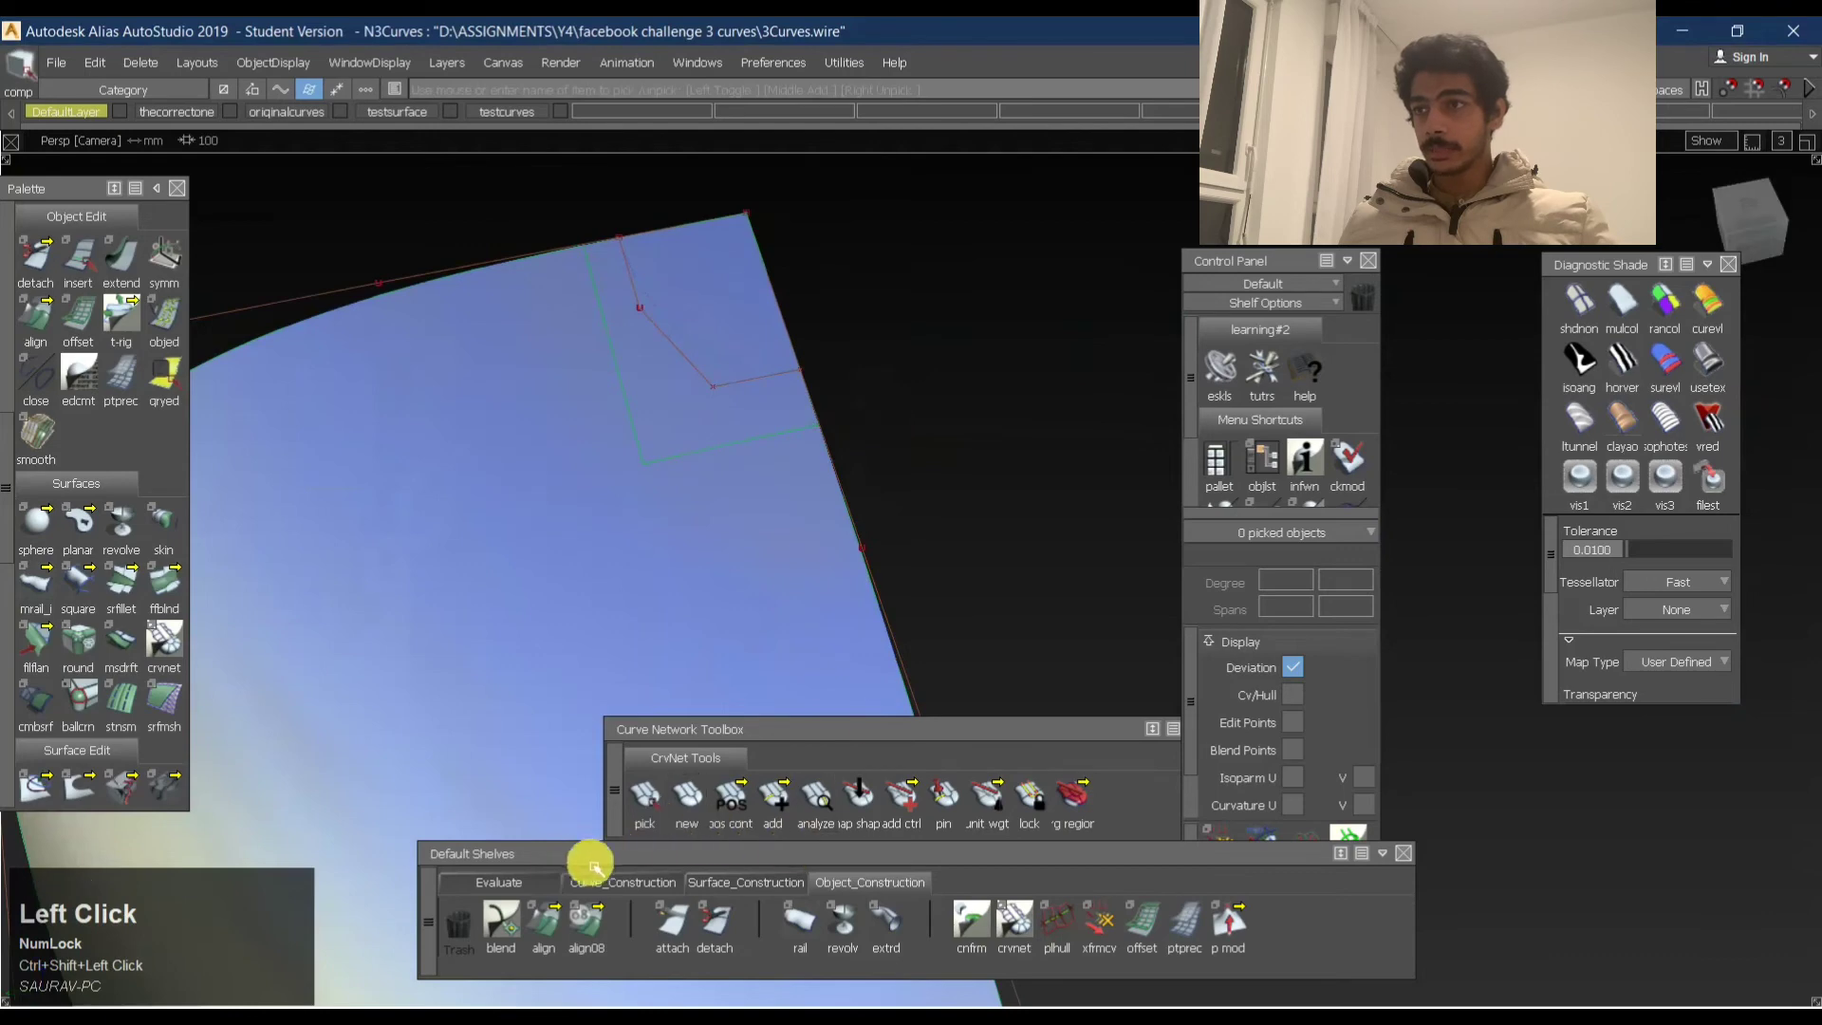
Shade the surfaced models with black-and-white horizontal zebra stripes.
left_click_drag(800, 372, 955, 515, "alt+shift")
right_click_drag(873, 454, 978, 389, "alt+shift")
left_click_drag(978, 389, 948, 374, "alt+shift")
right_click_drag(948, 374, 884, 425, "alt+shift")
left_click_drag(885, 425, 988, 423, "alt+shift")
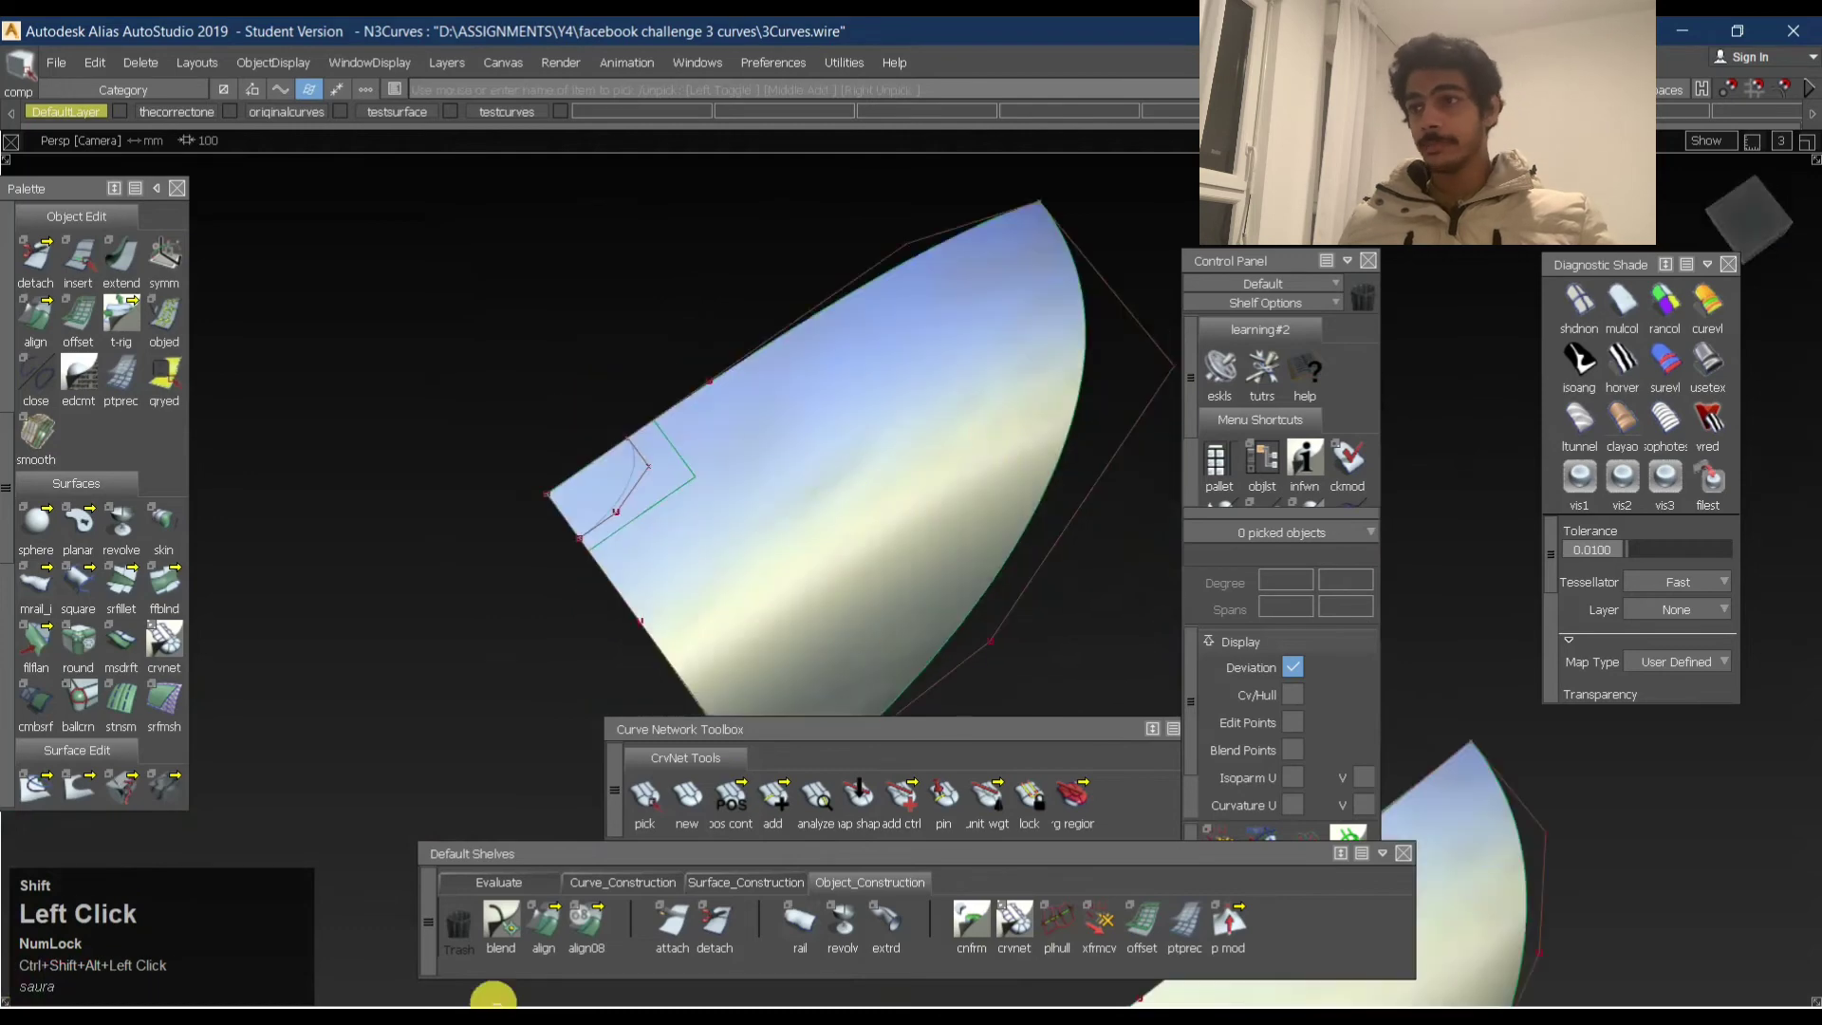
left_click(501, 883)
left_click(875, 914)
left_click(967, 918)
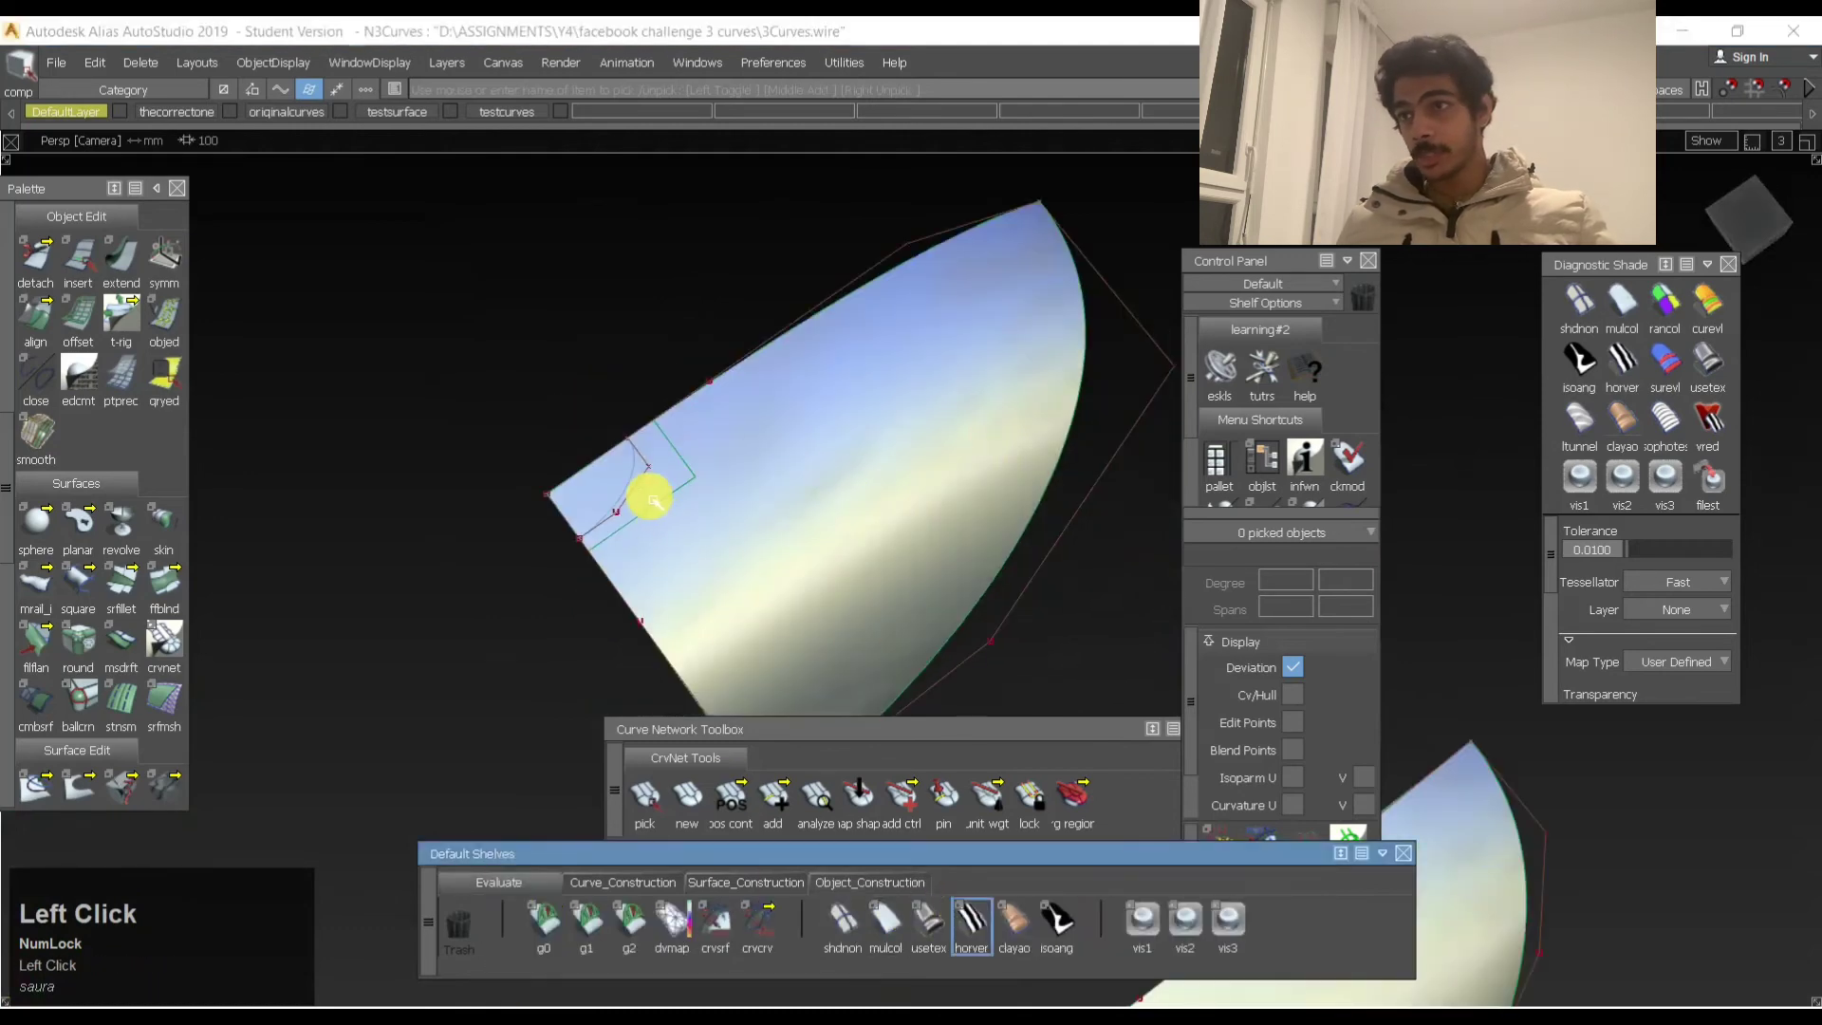
Examine the zebra stripe flow across the corner patch's inner edges and pick the patch.
right_click_drag(658, 500, 740, 465, "alt+shift")
left_click_drag(748, 470, 941, 589, "alt+shift")
middle_click_drag(941, 589, 1017, 454, "alt+shift")
left_click_drag(1017, 454, 1065, 549, "alt+shift")
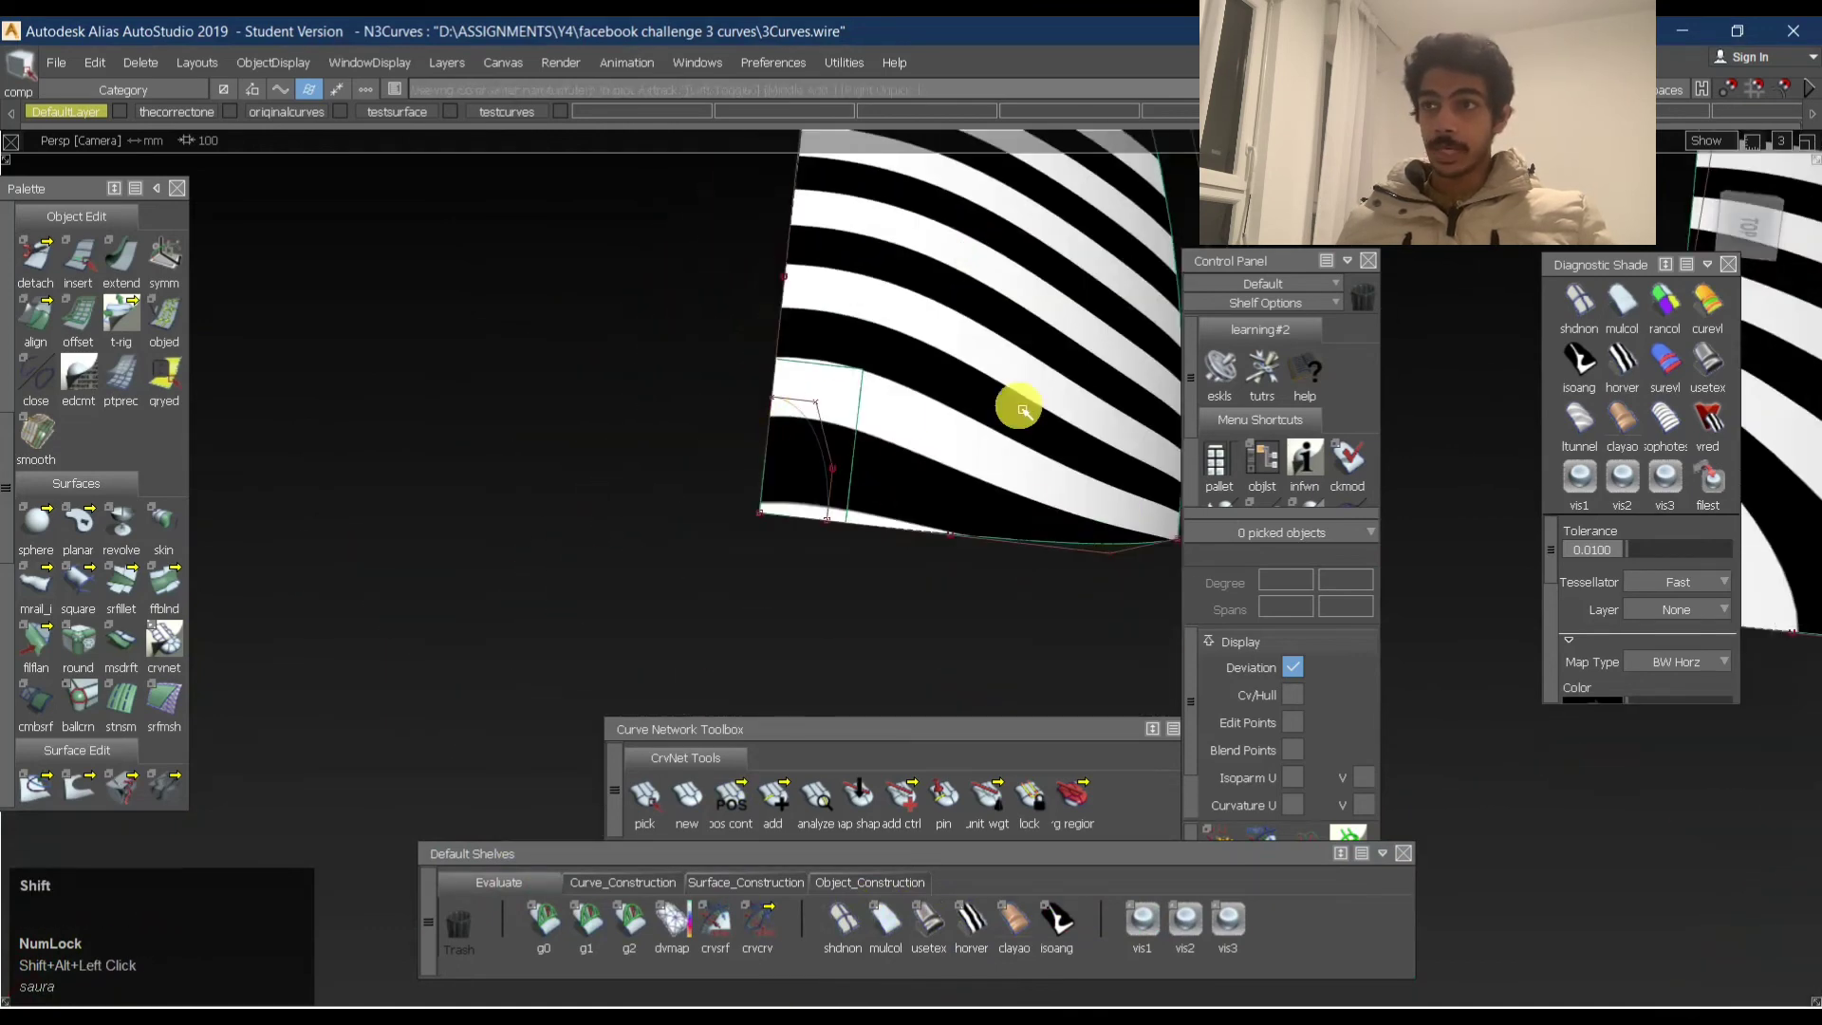
left_click(814, 468)
right_click_drag(840, 463, 1634, 829, "alt+shift")
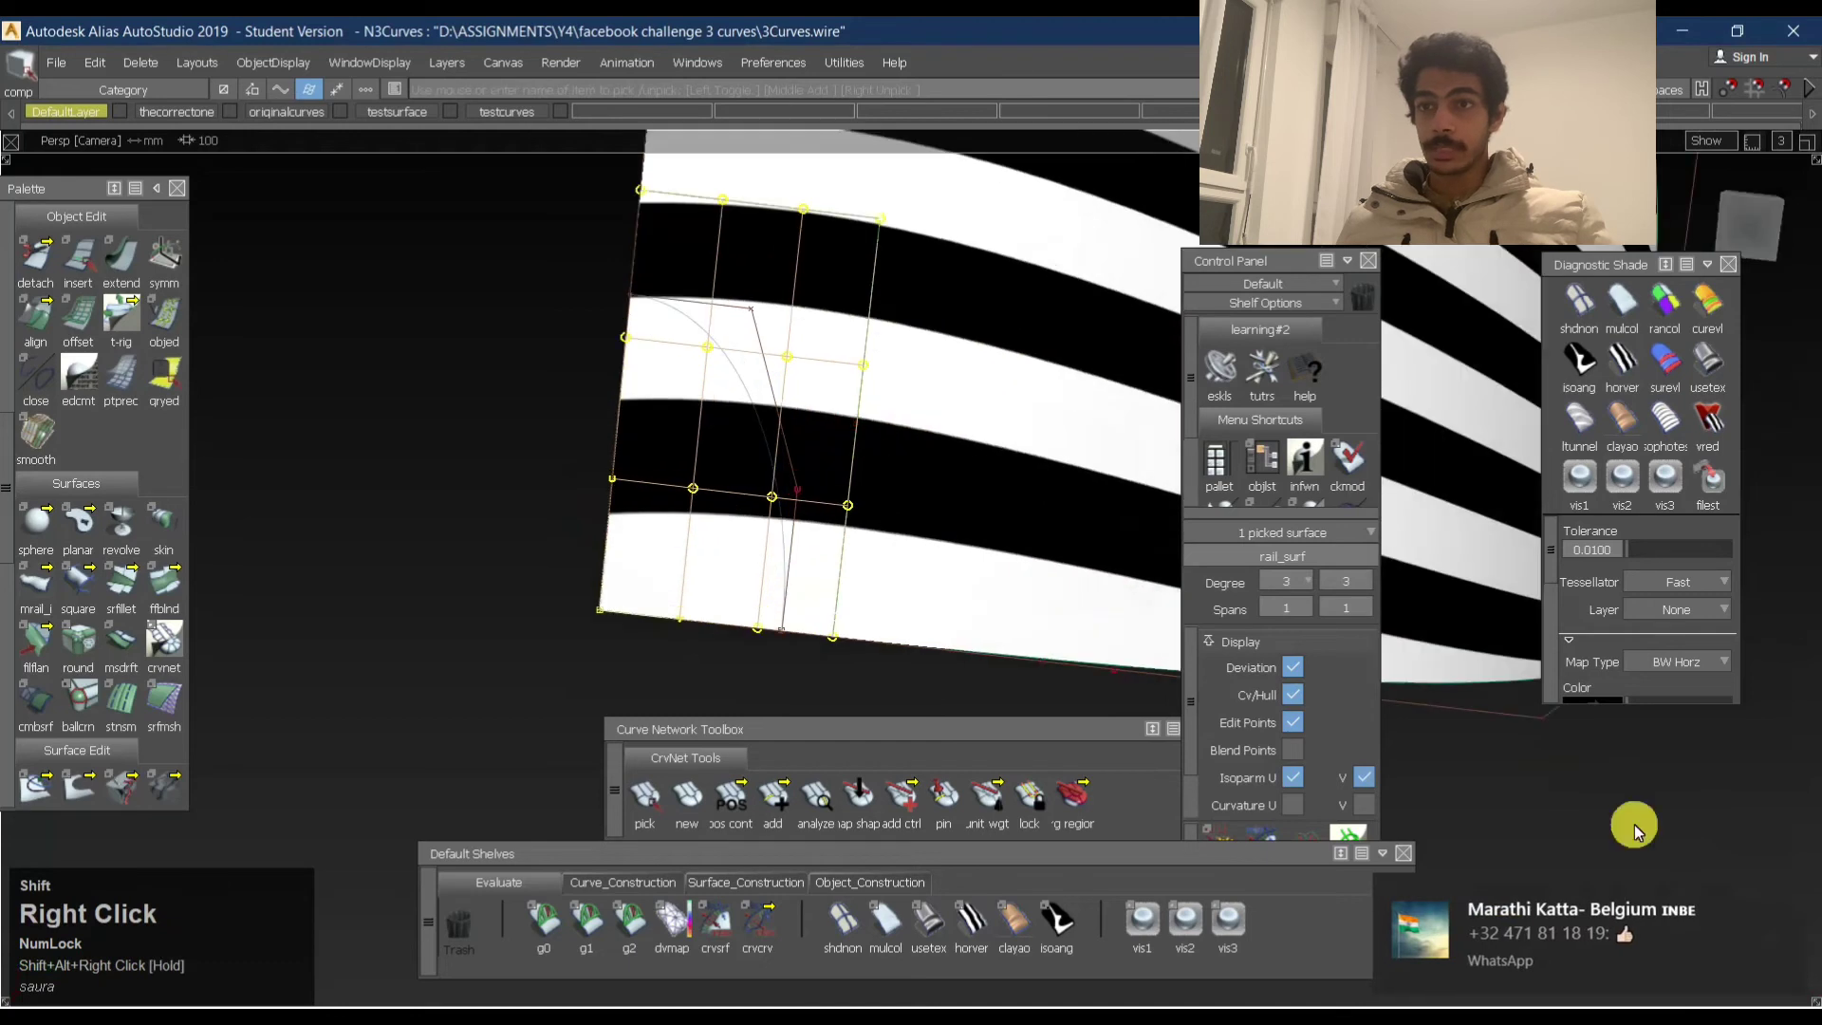
Dismiss the chat notification and mute the computer's speakers.
left_click(1786, 896)
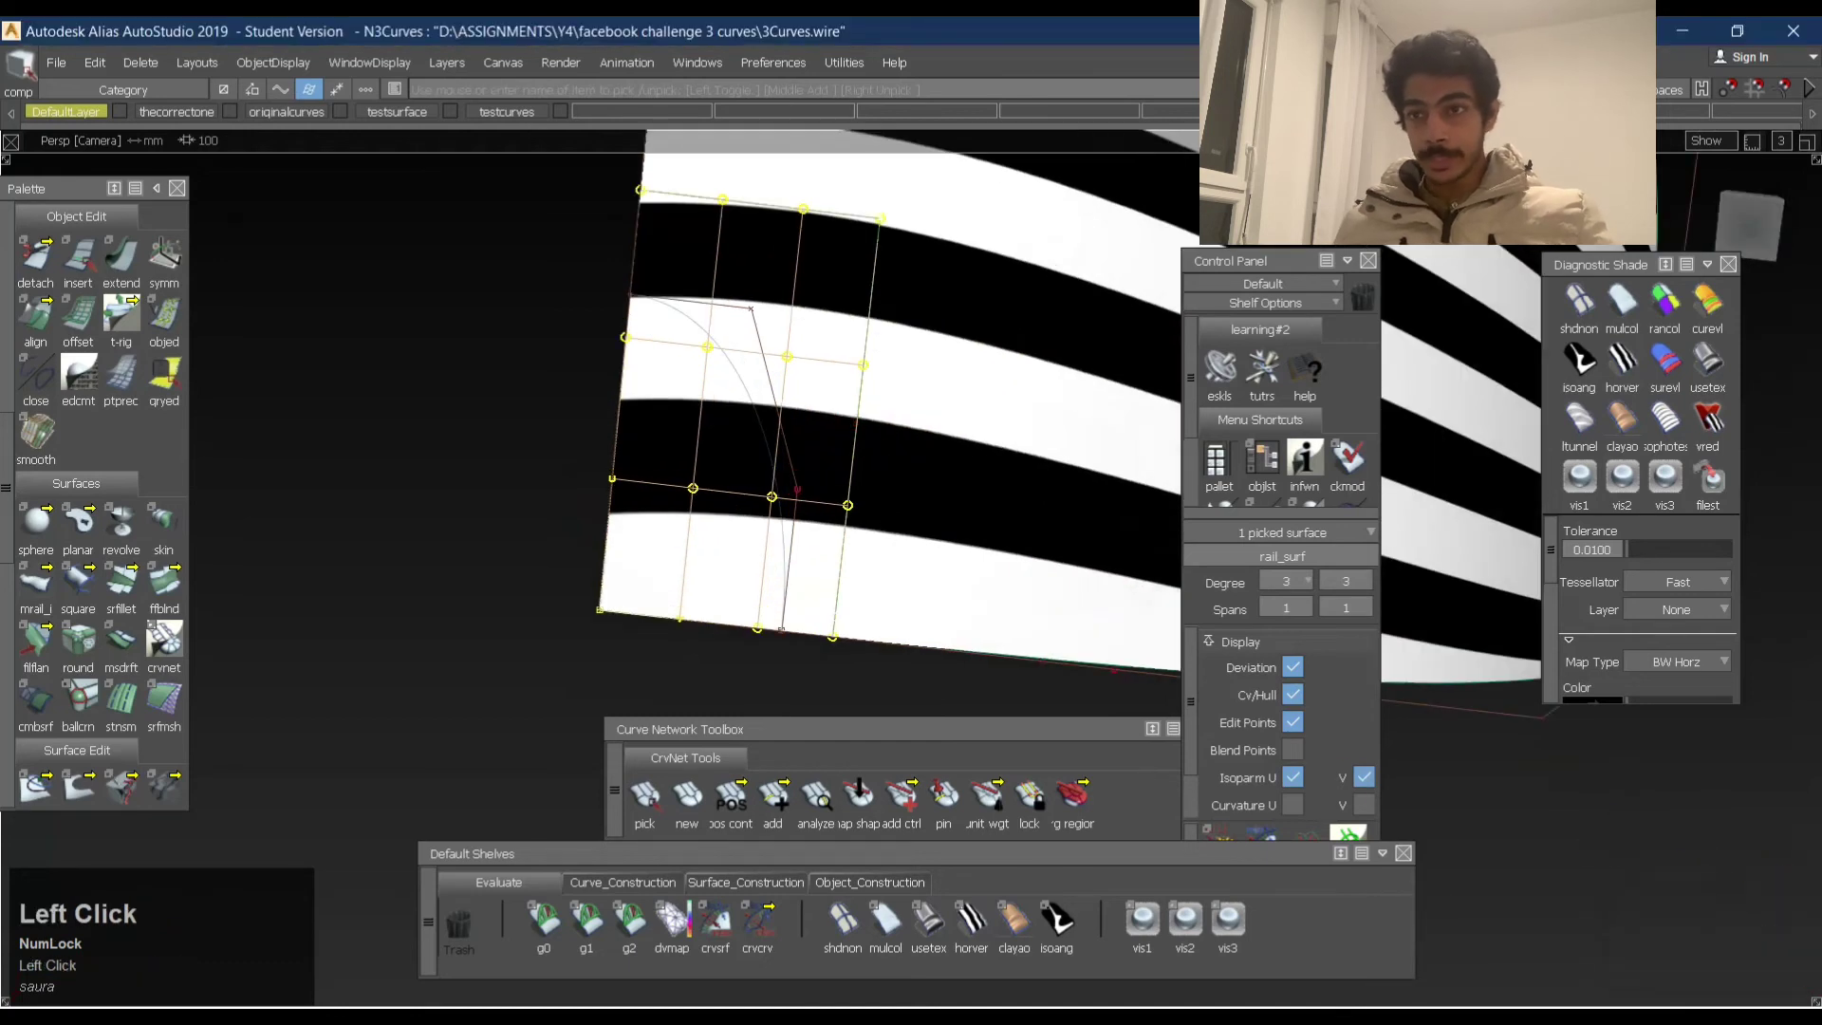
left_click(1658, 1013)
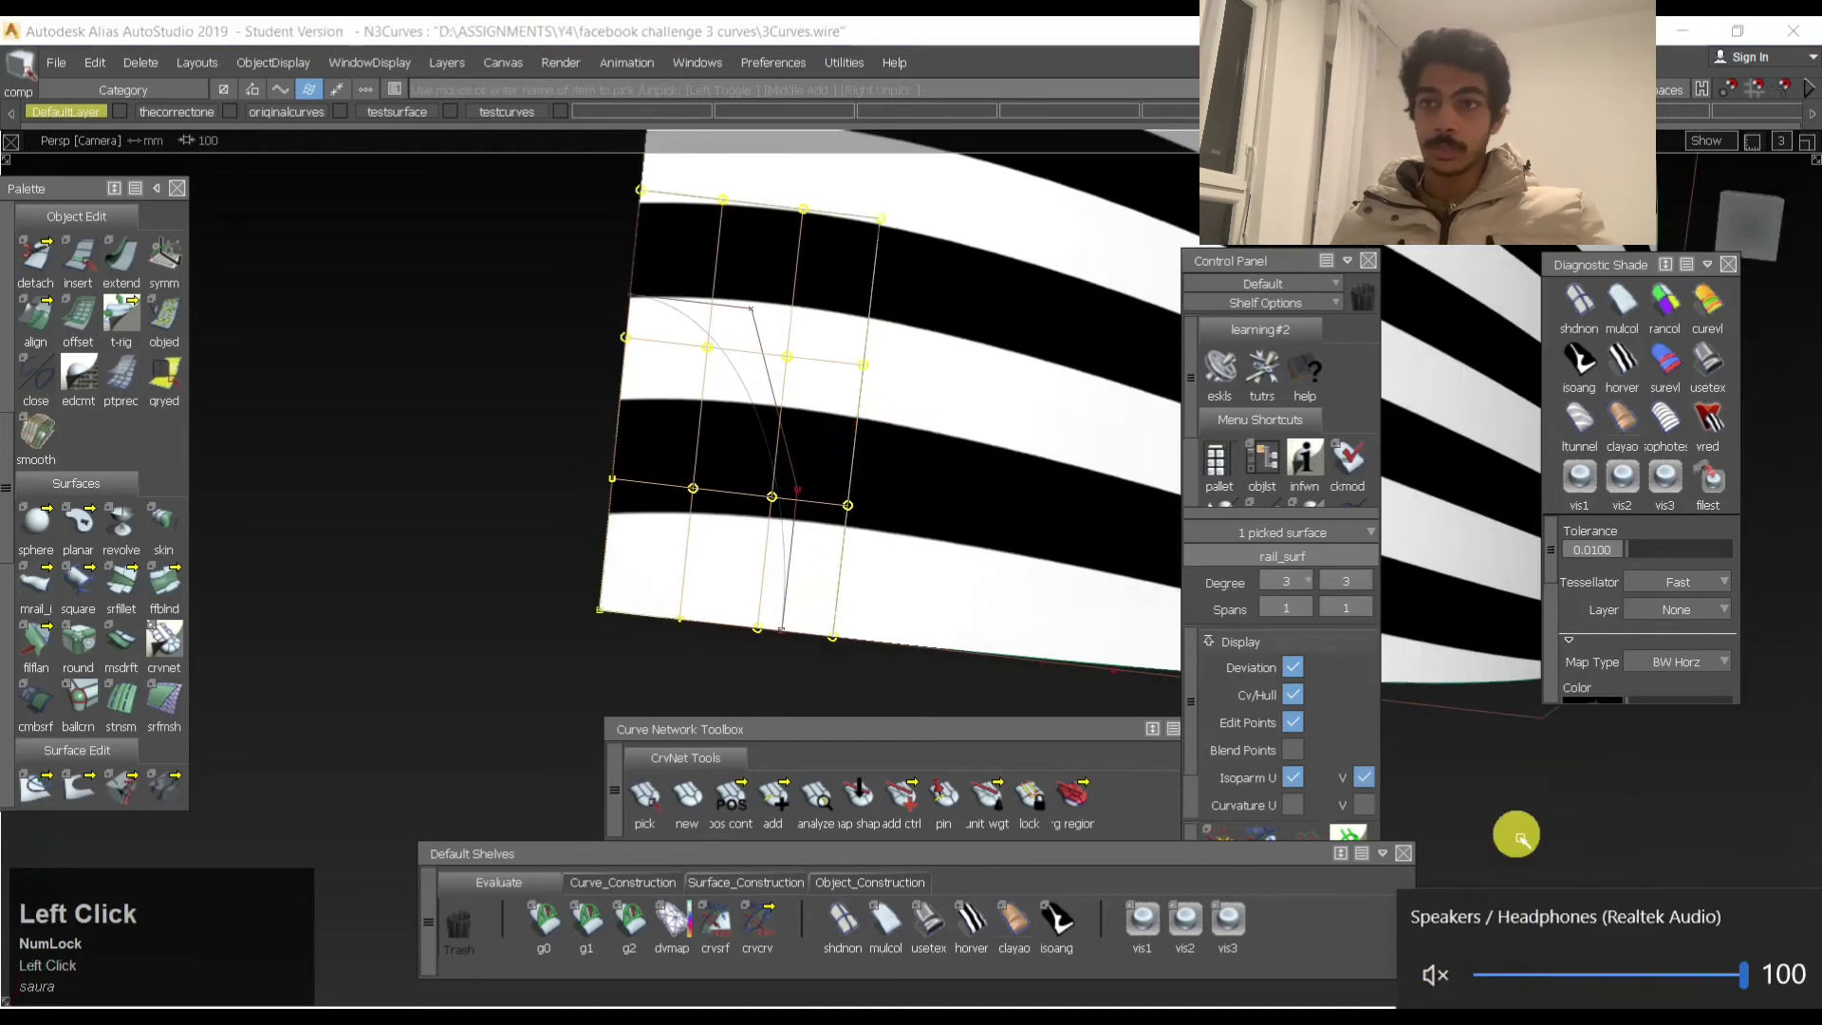
left_click(1522, 839)
Clear the picked patch and examine the zebra stripes over the entire main surface.
left_click_drag(753, 424, 731, 309, "alt+shift")
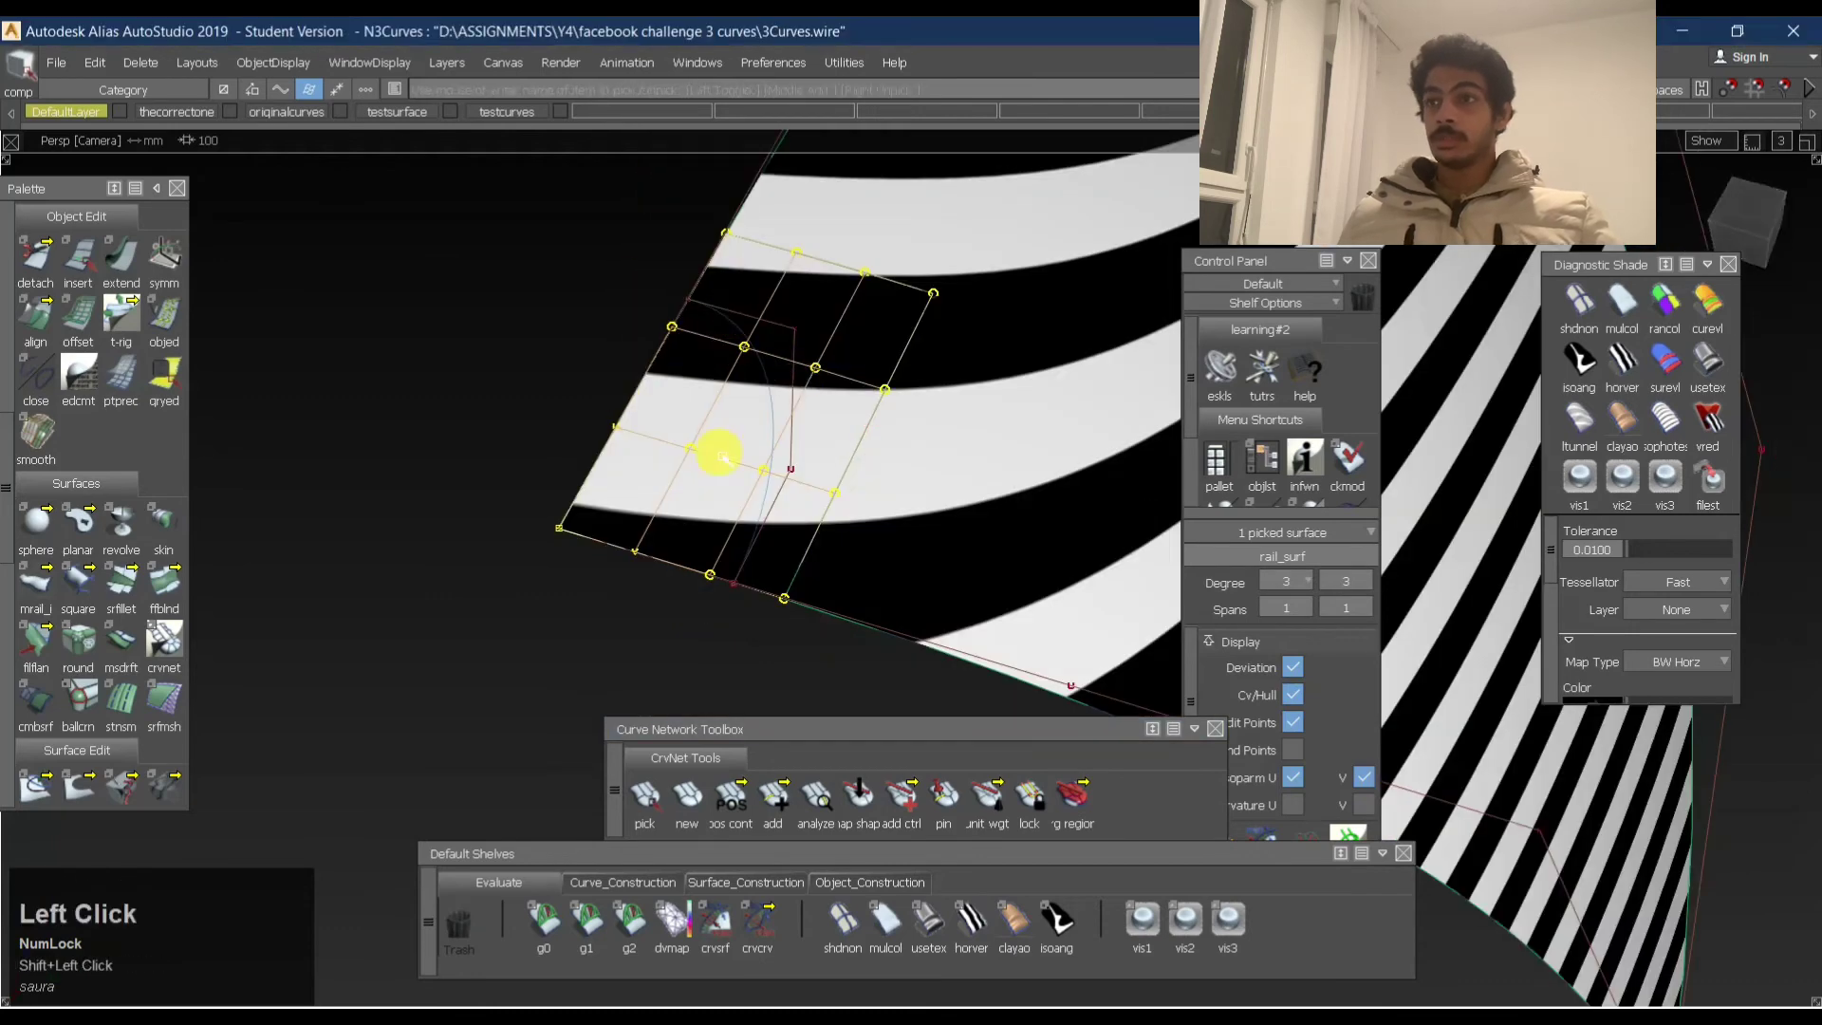
left_click(721, 459)
mouse_move(819, 518)
left_mouse_down("ctrl+shift")
mouse_move(659, 472)
mouse_move(1042, 349)
left_mouse_up("ctrl+shift")
left_click(659, 472)
right_click_drag(1042, 349, 864, 440, "alt+shift")
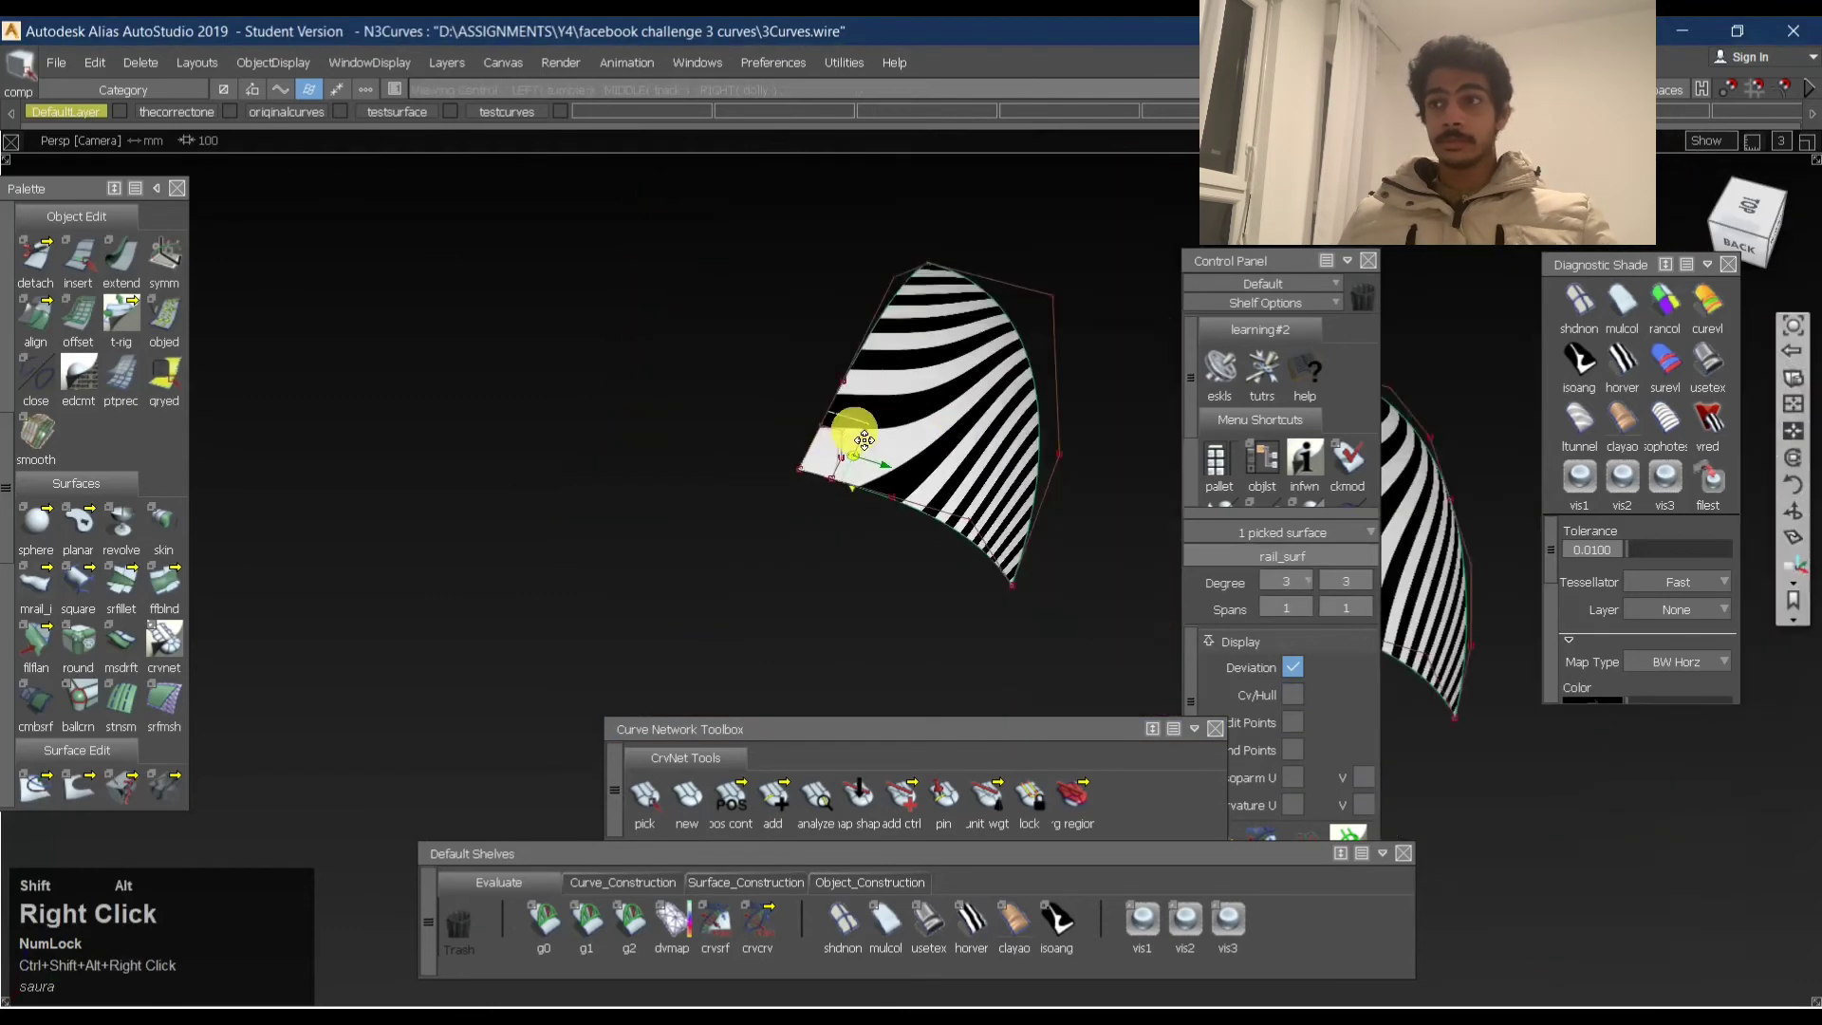
middle_click_drag(864, 440, 783, 450, "alt+shift")
left_click_drag(822, 538, 1085, 423, "ctrl+shift")
right_click_drag(943, 423, 1139, 417, "alt+shift")
left_click_drag(626, 408, 842, 395, "alt+shift")
right_click_drag(841, 395, 862, 411, "alt+shift")
middle_click_drag(863, 411, 797, 300, "alt+shift")
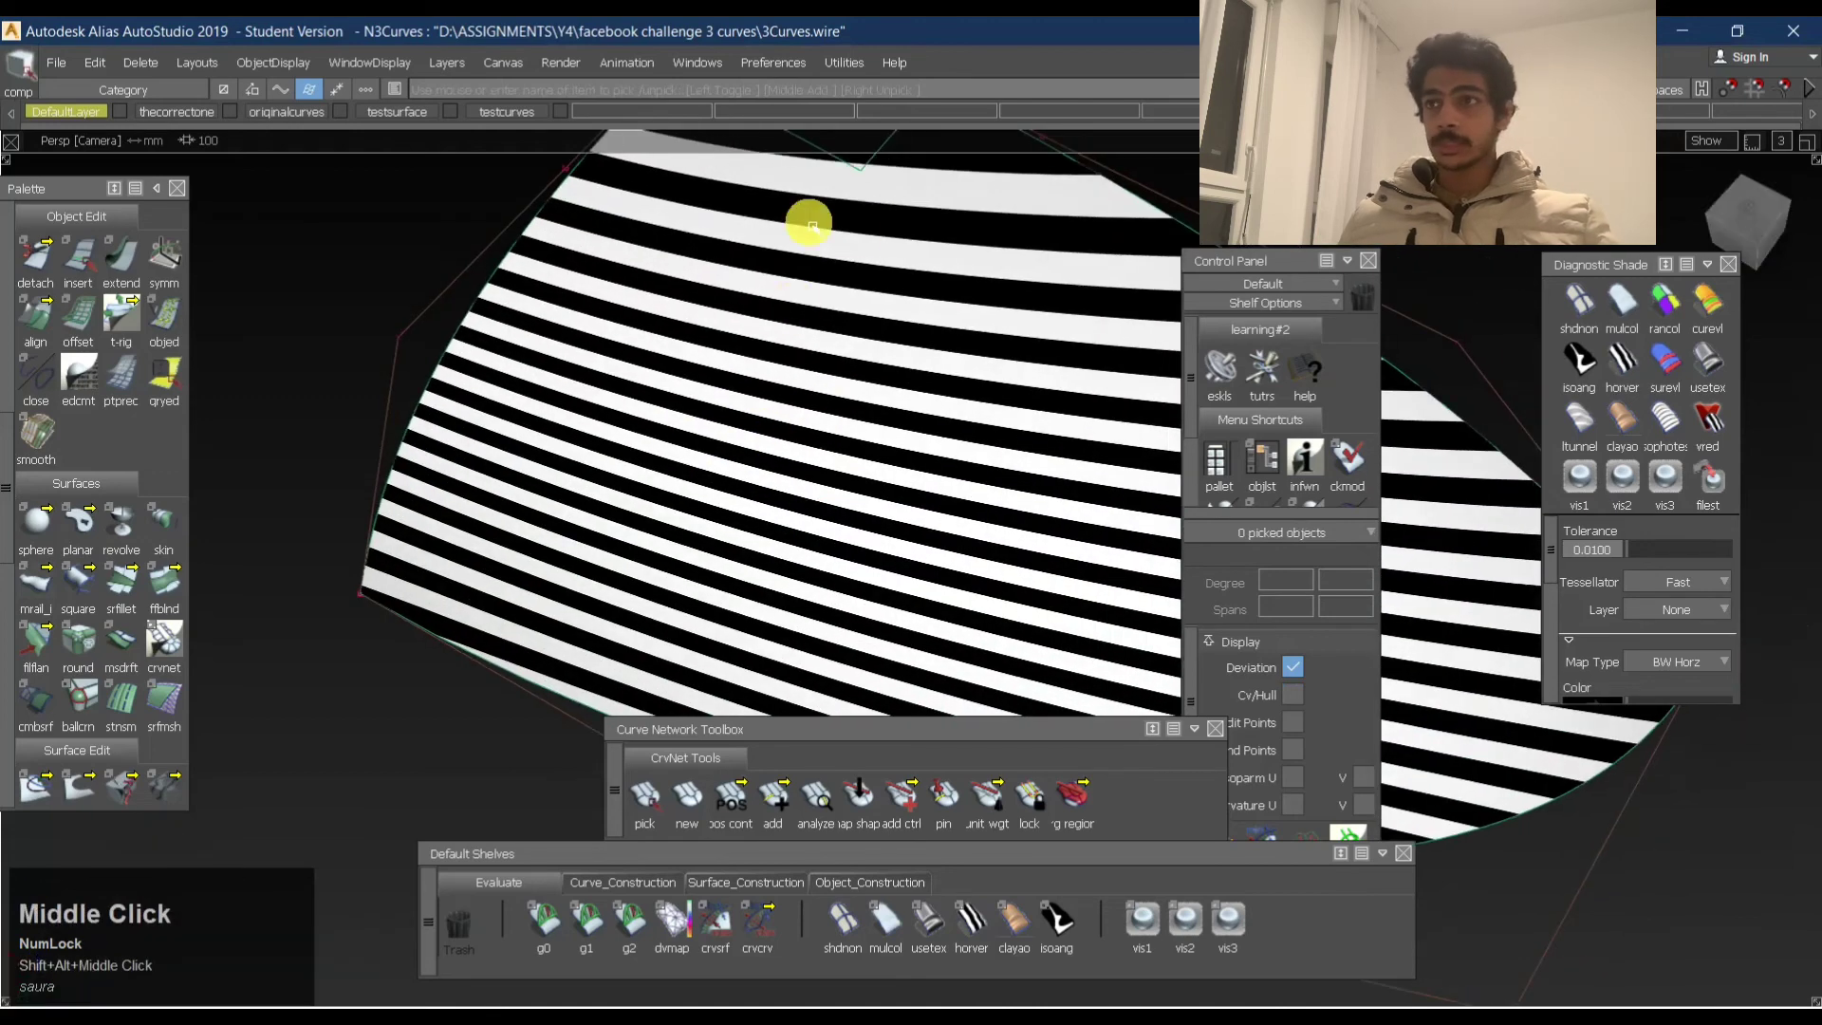
Examine the zebra stripes around the corner patch from several angles for breaks at its boundary with the main surface.
left_click_drag(812, 225, 655, 325, "alt+shift")
right_click_drag(654, 325, 726, 303, "alt+shift")
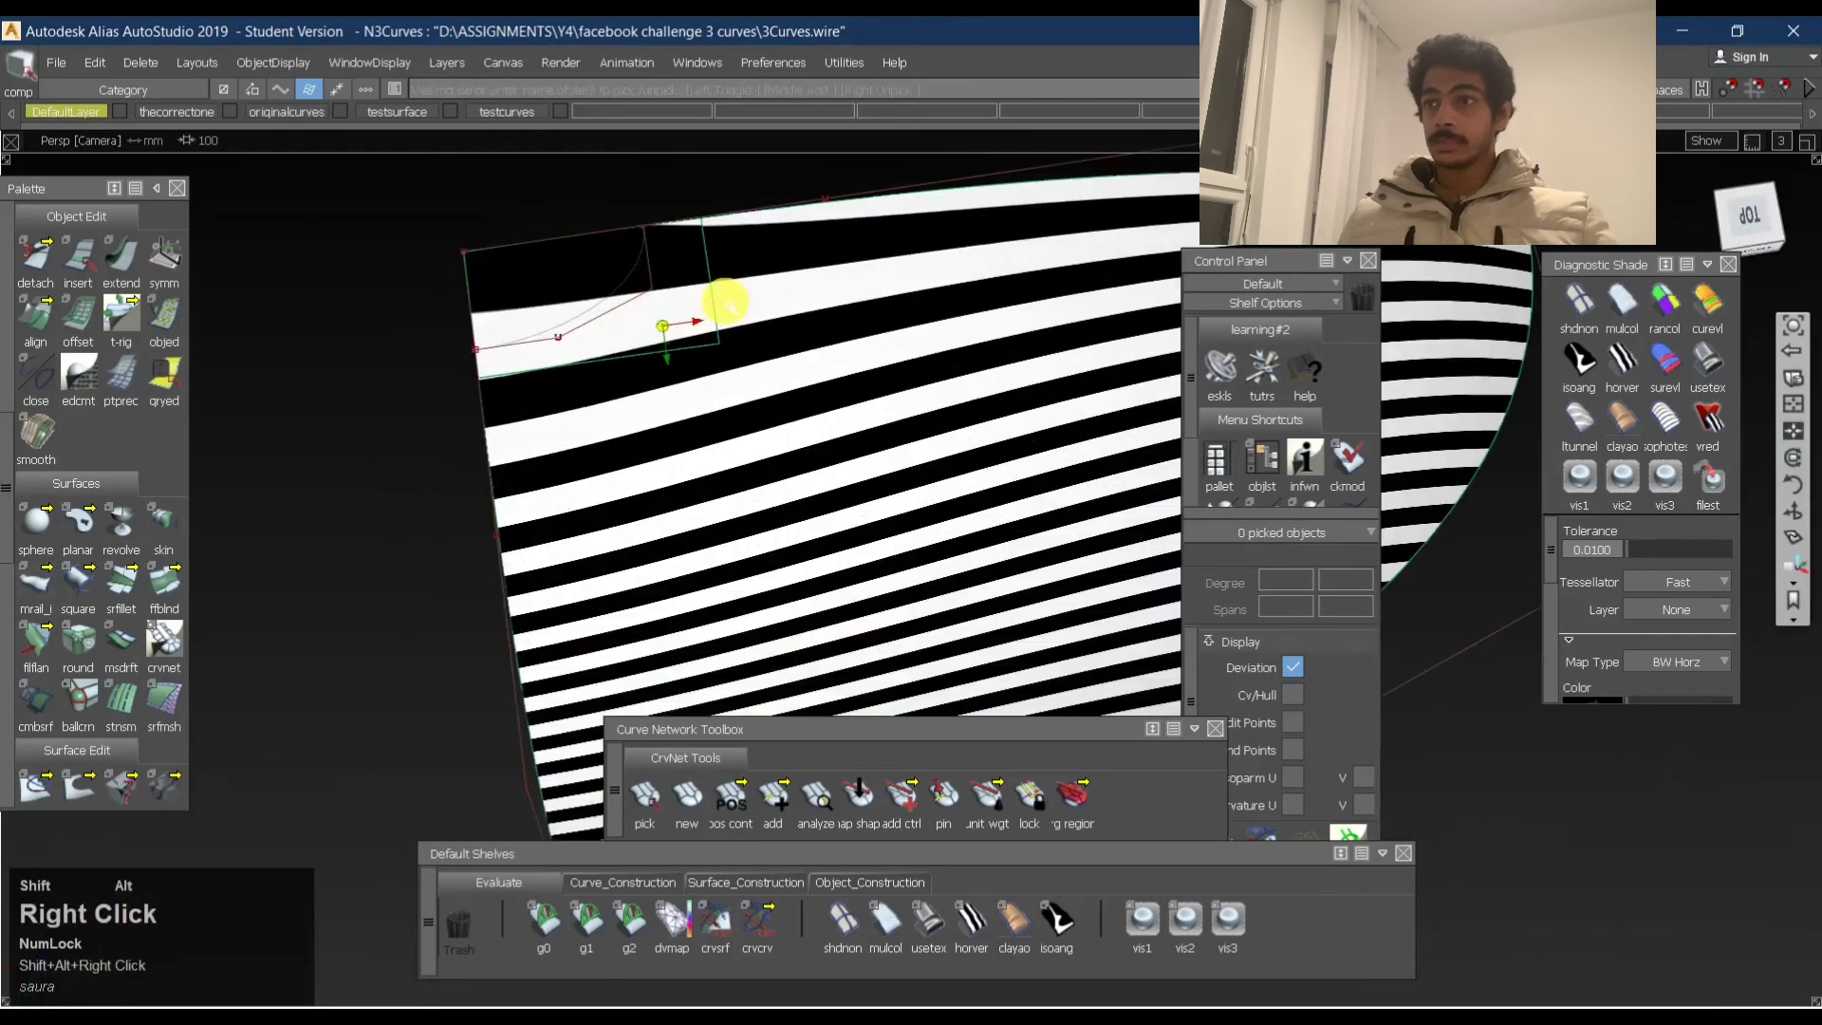
left_click_drag(726, 304, 1159, 256, "alt+shift")
right_click_drag(1159, 257, 737, 395, "alt+shift")
left_click_drag(736, 395, 760, 488, "alt+shift")
right_click_drag(760, 488, 753, 455, "alt+shift")
left_click_drag(752, 456, 651, 387, "alt+shift")
right_click_drag(651, 387, 692, 334, "alt+shift")
left_click_drag(692, 333, 520, 334, "alt+shift")
left_click(521, 260)
right_click_drag(756, 383, 671, 284, "alt+shift")
left_click_drag(671, 285, 566, 240, "alt+shift")
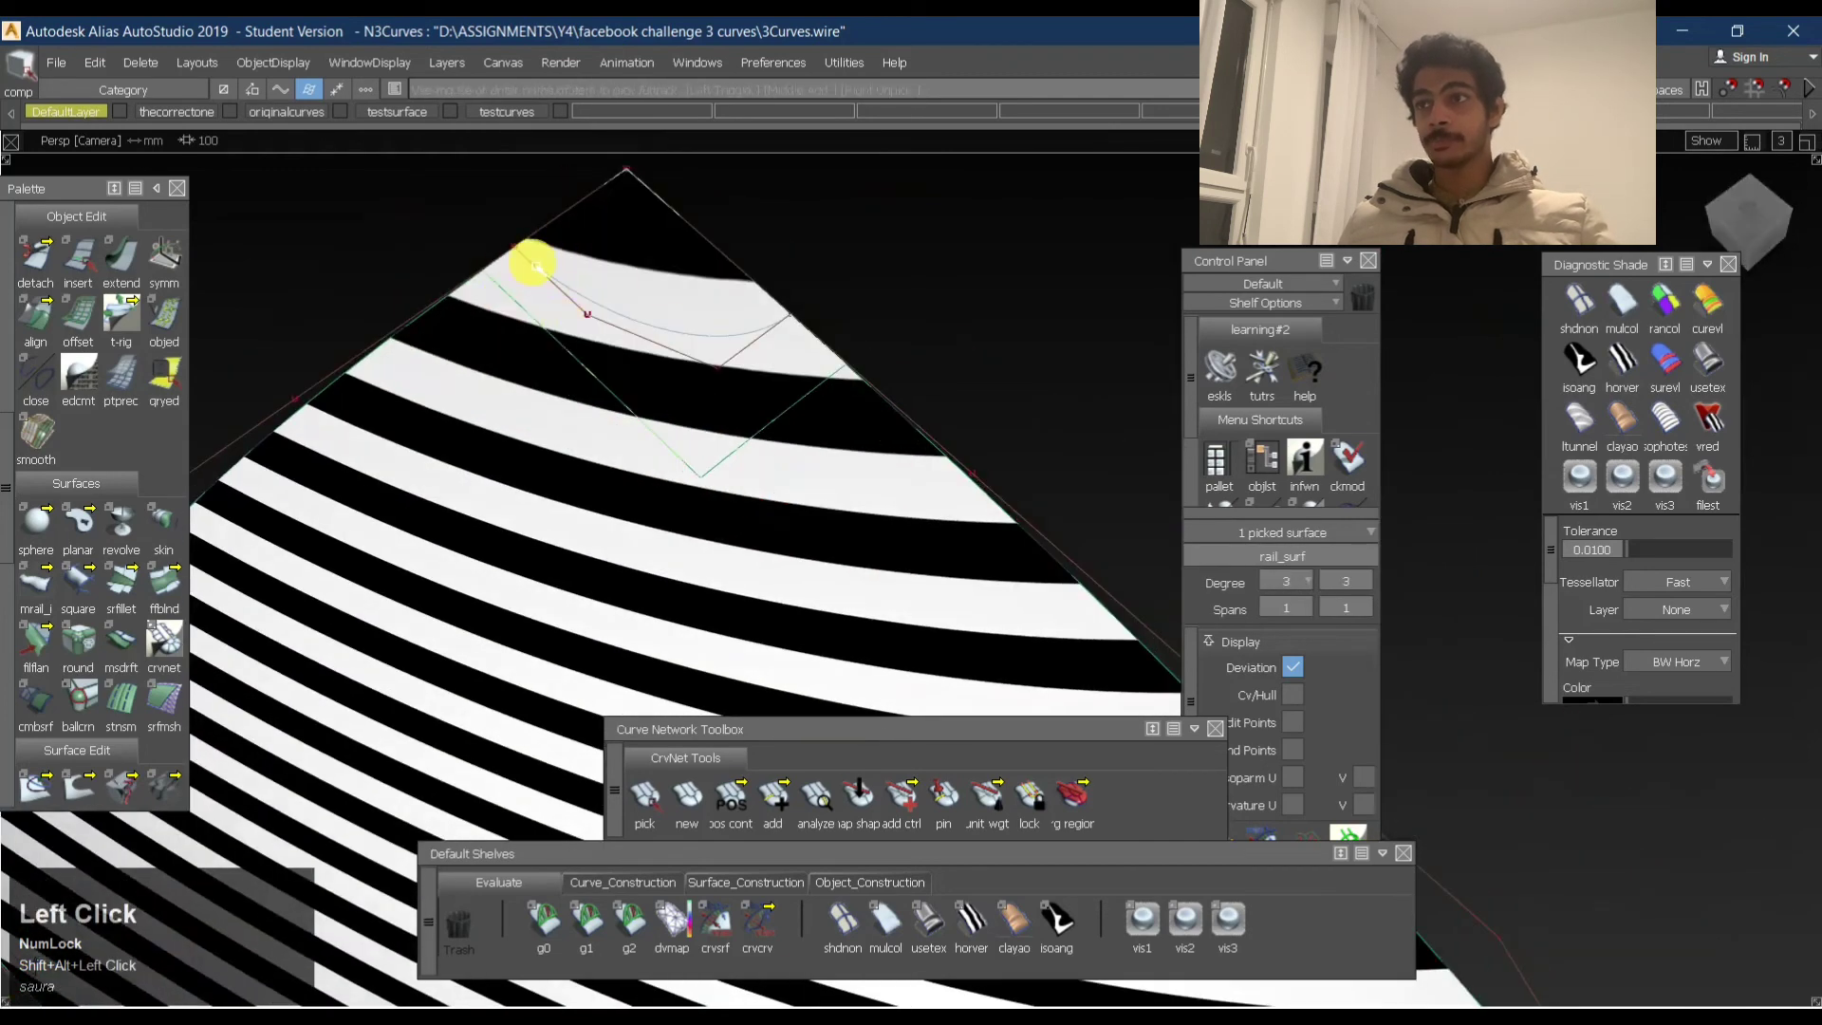
right_click_drag(536, 266, 663, 671, "alt+shift")
left_click_drag(675, 289, 746, 314, "alt+shift")
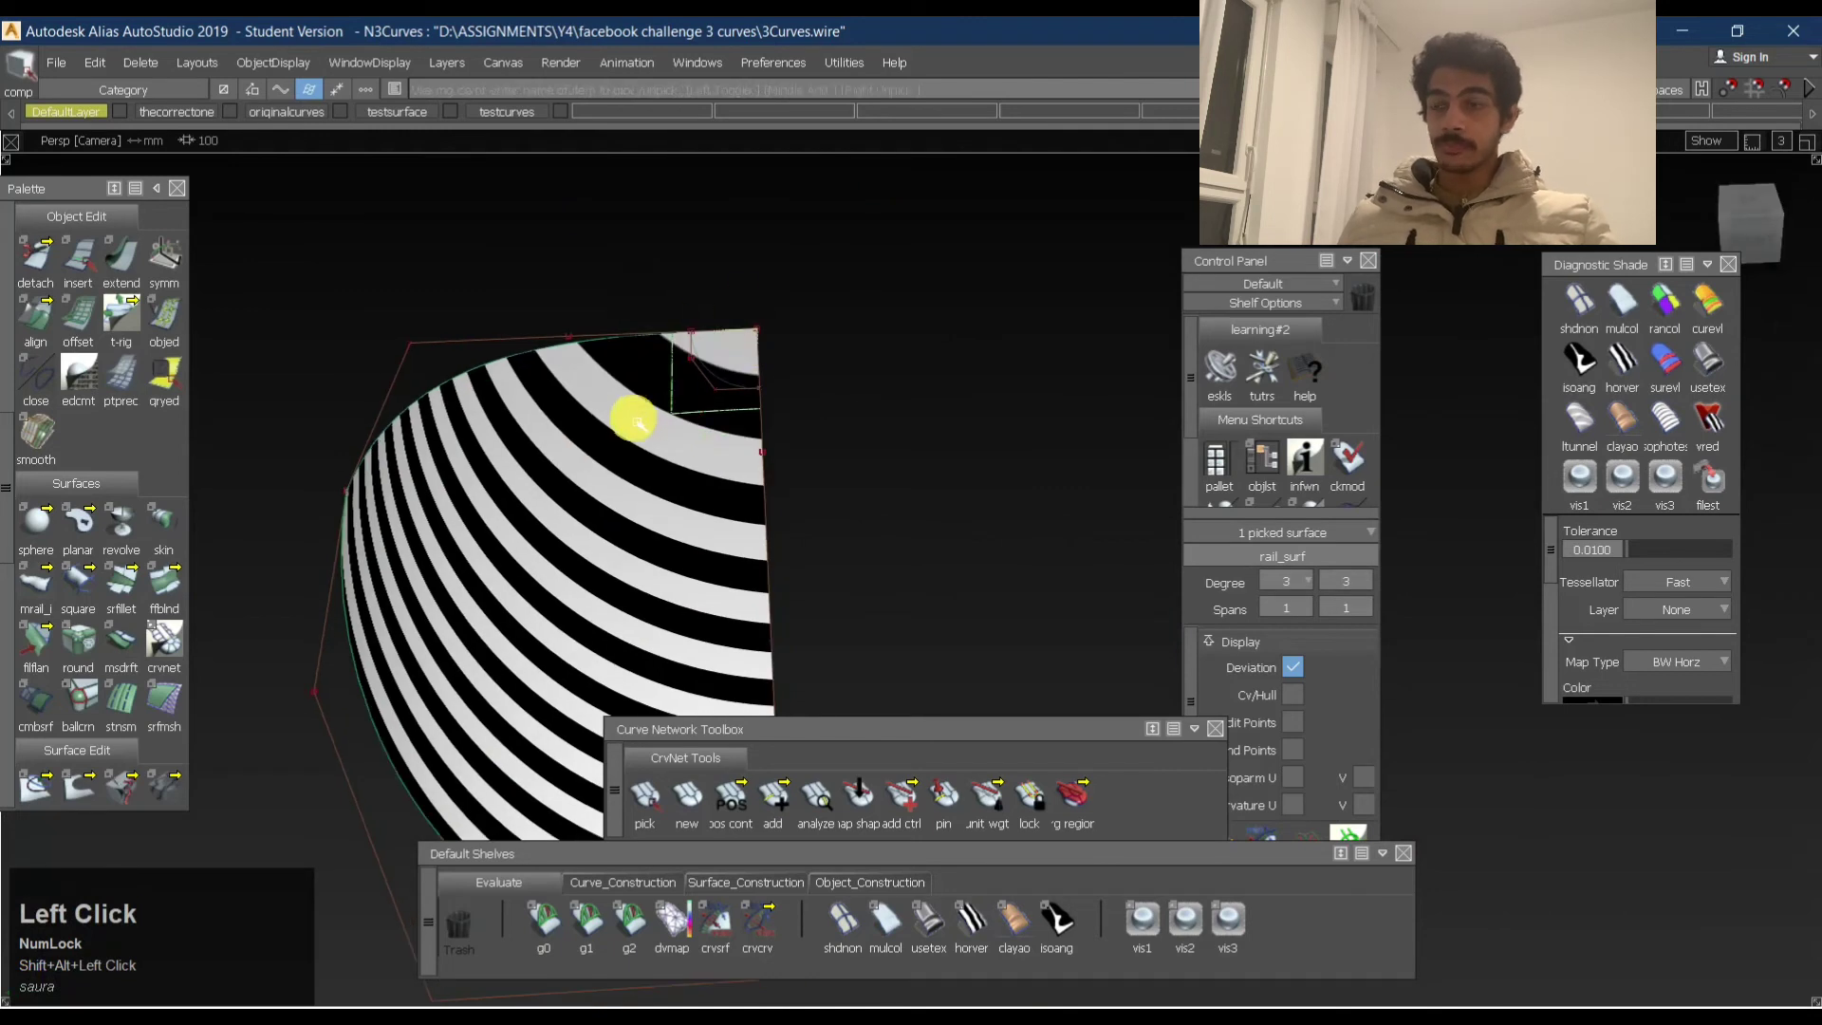
Switch to the Top view of the patched model and turn off the zebra shading.
left_click(581, 481)
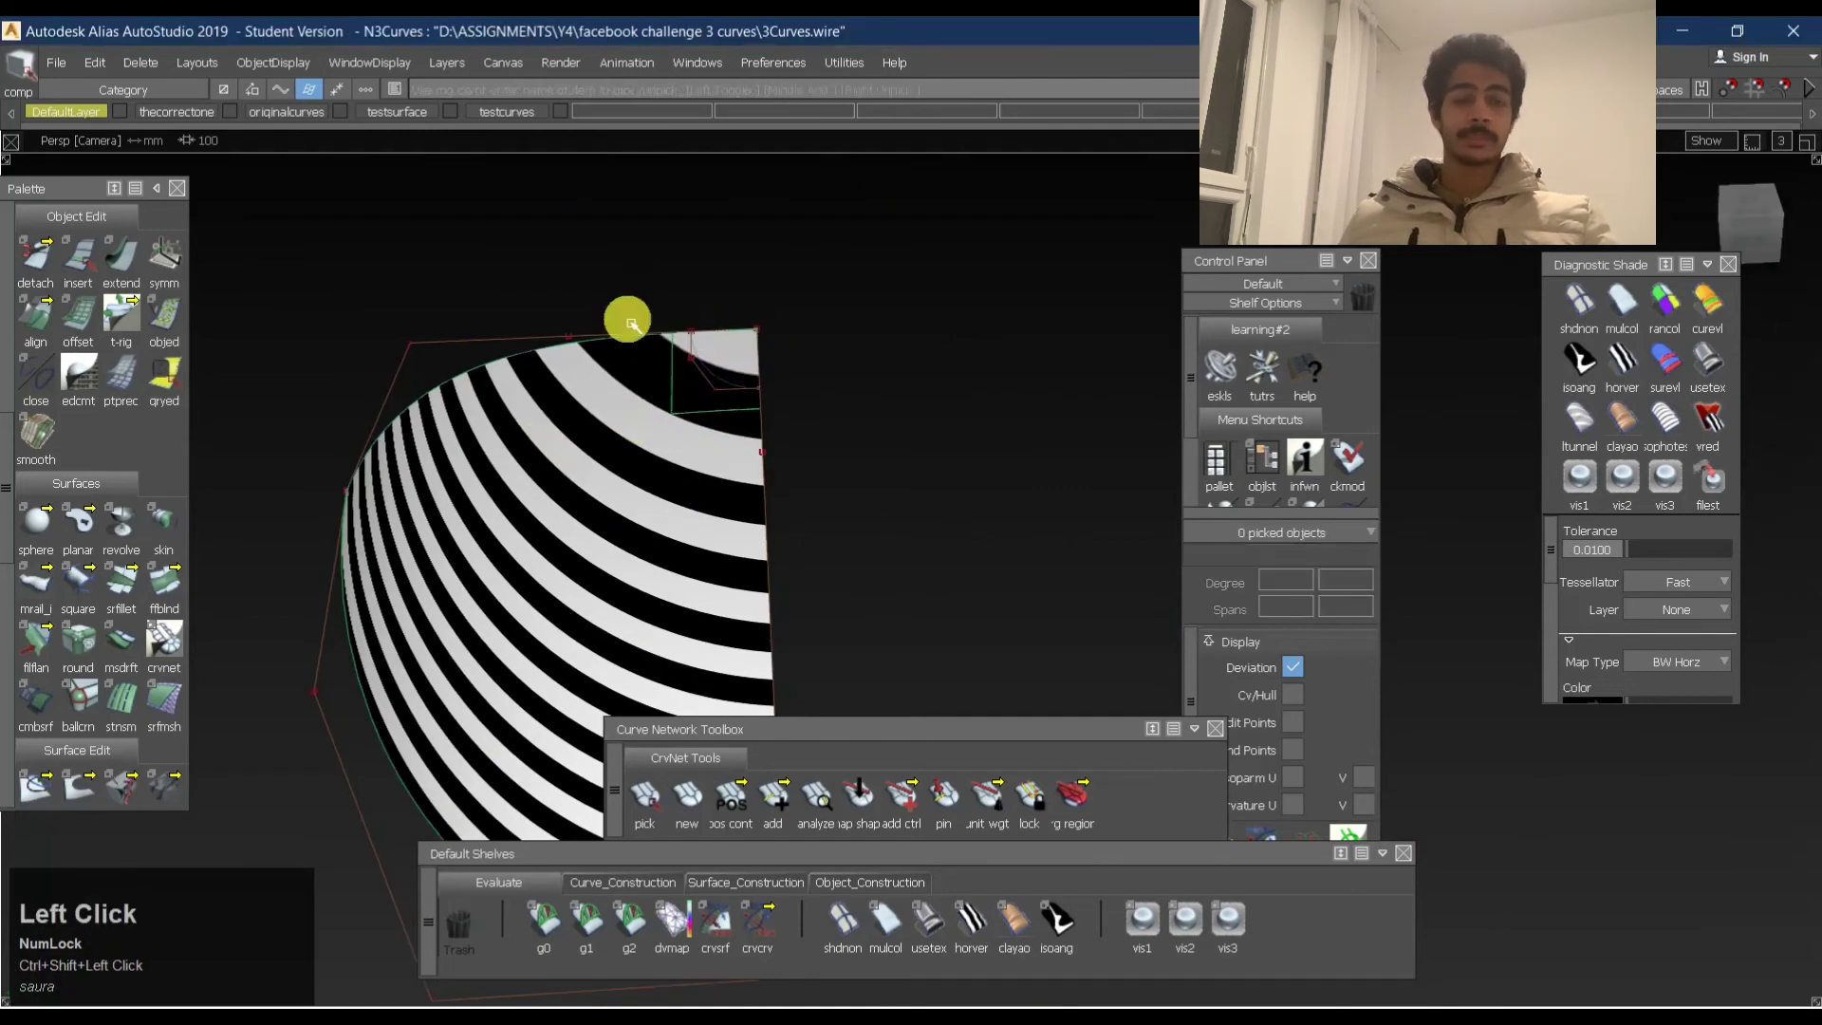
left_click_drag(653, 475, 712, 361, "ctrl+shift")
right_click_drag(750, 389, 728, 424, "alt+shift")
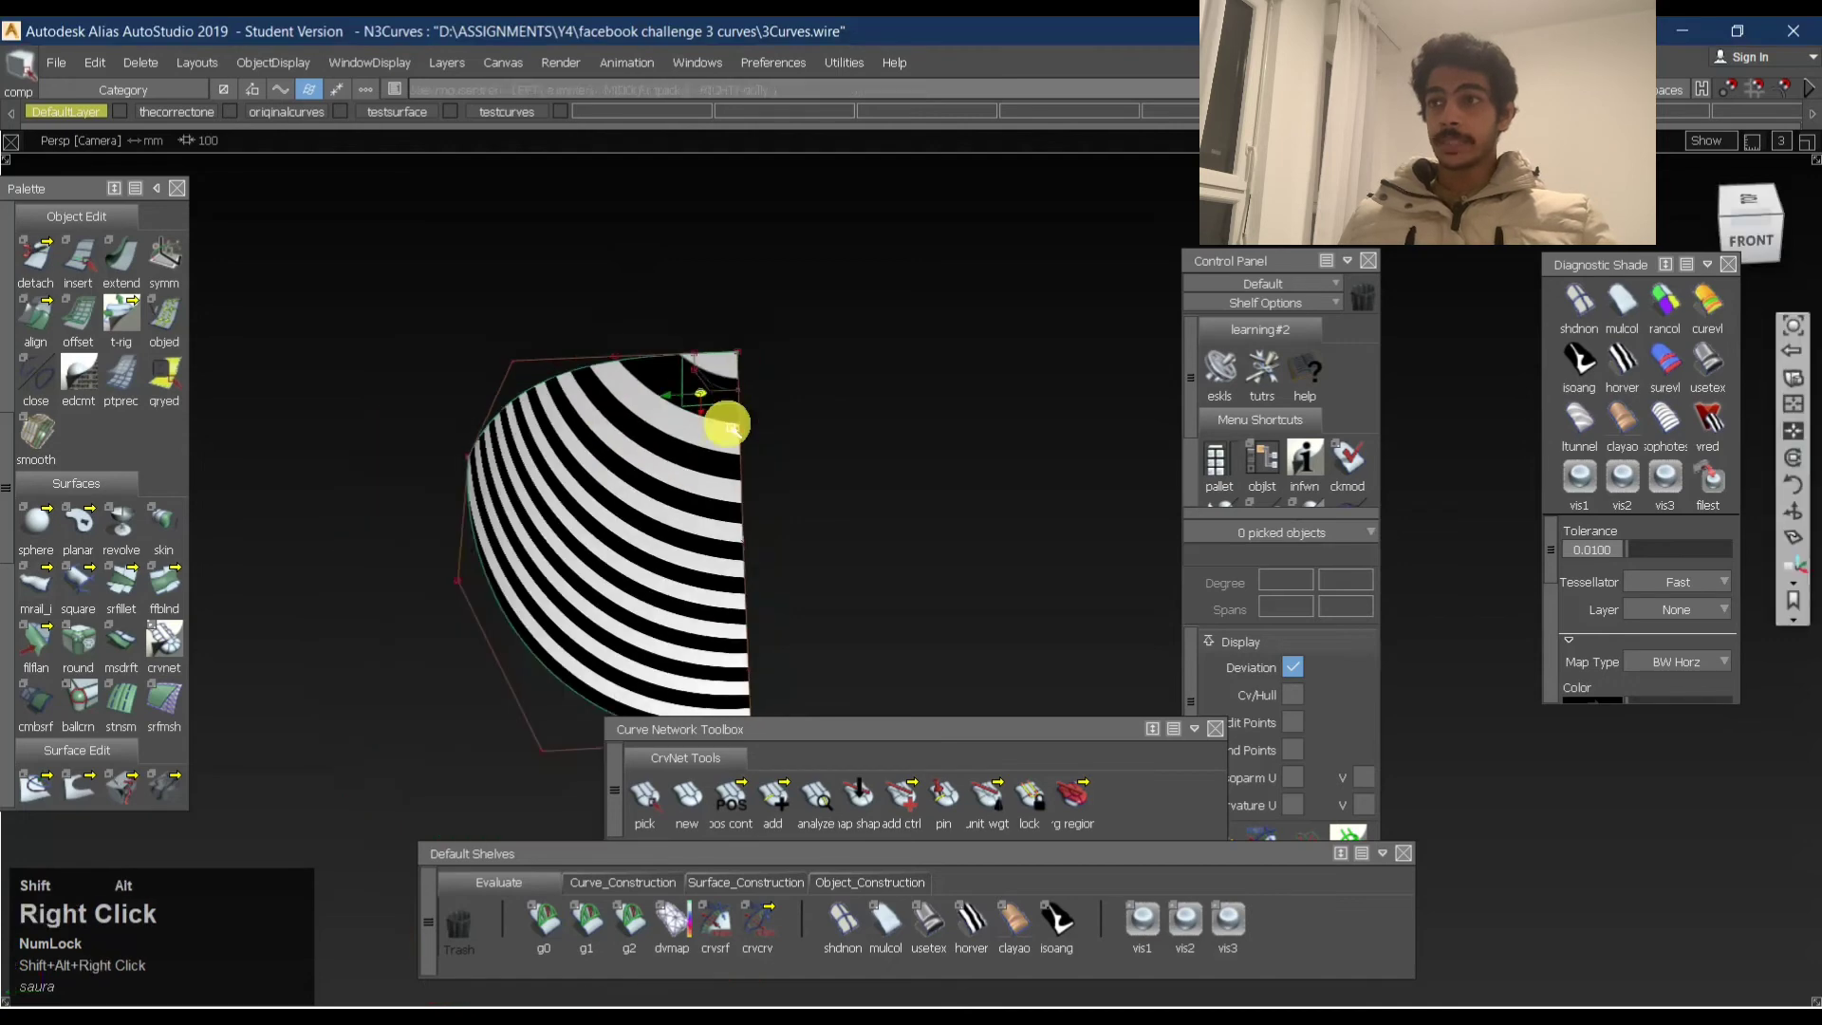
mouse_move(728, 423)
left_mouse_down("alt+shift")
mouse_move(810, 472)
mouse_move(854, 465)
left_mouse_up("alt+shift")
left_click(1759, 228)
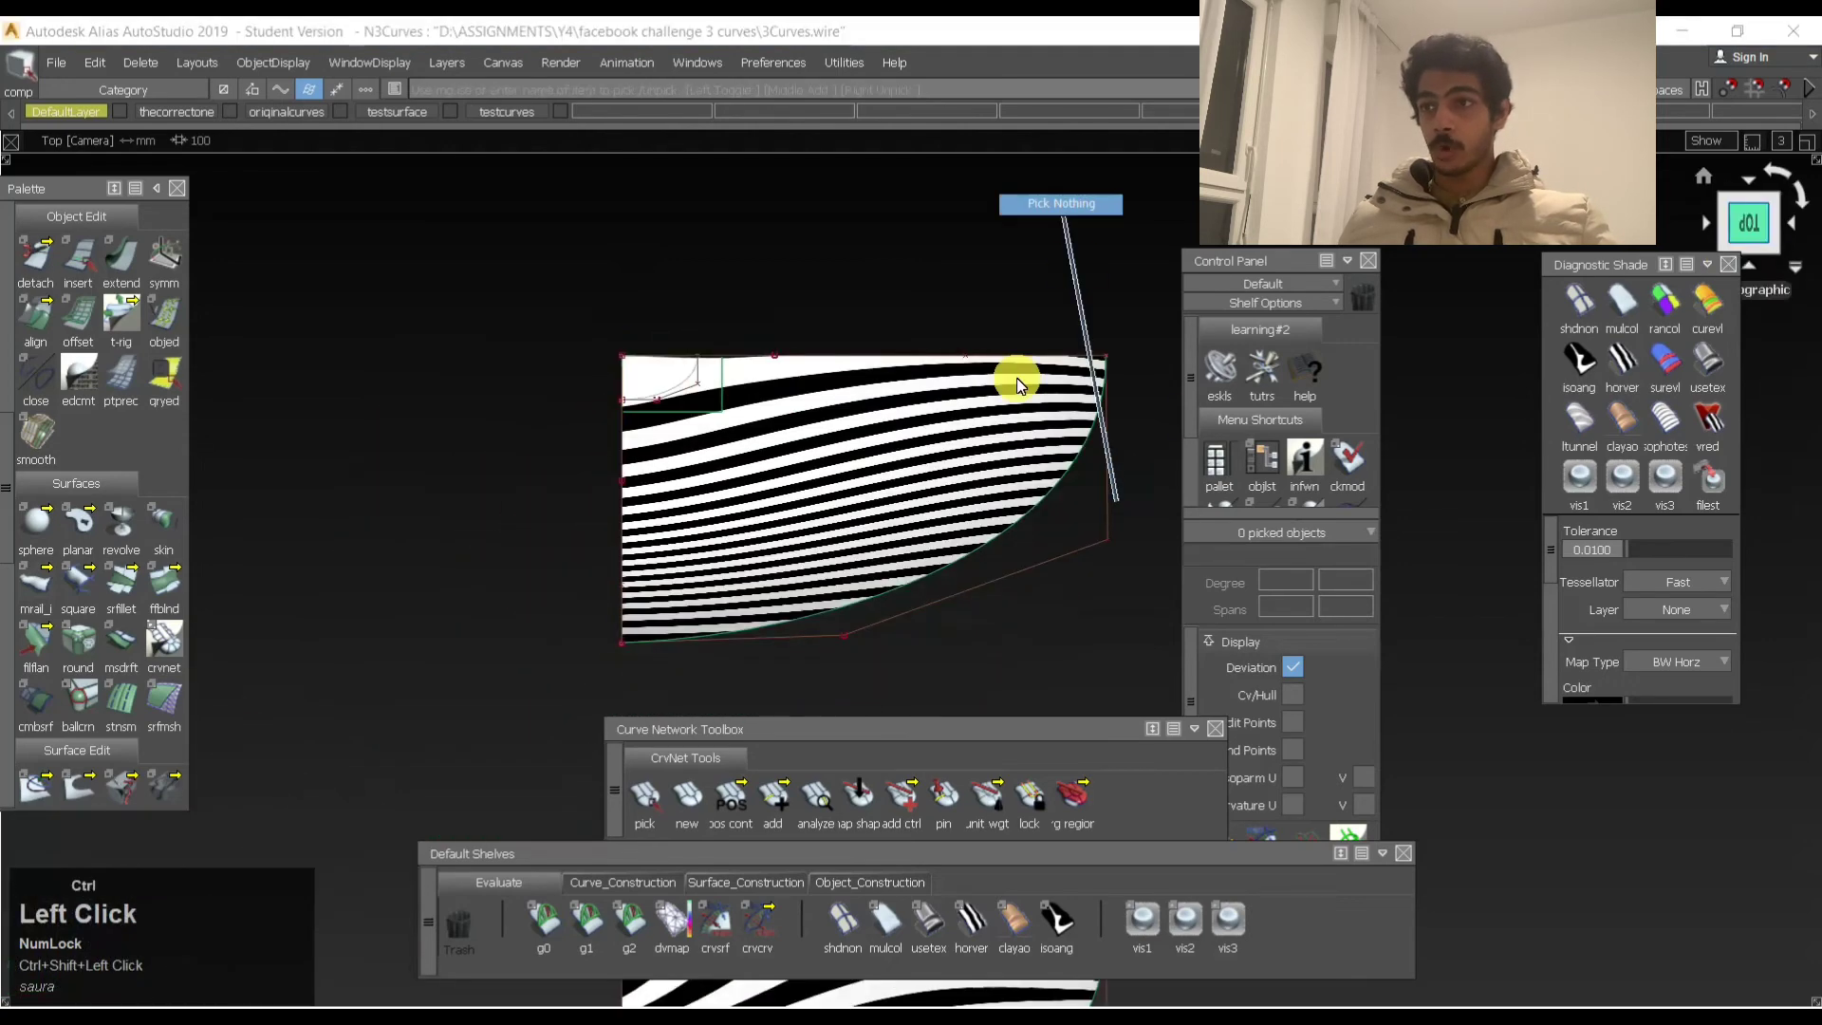
left_click(835, 935)
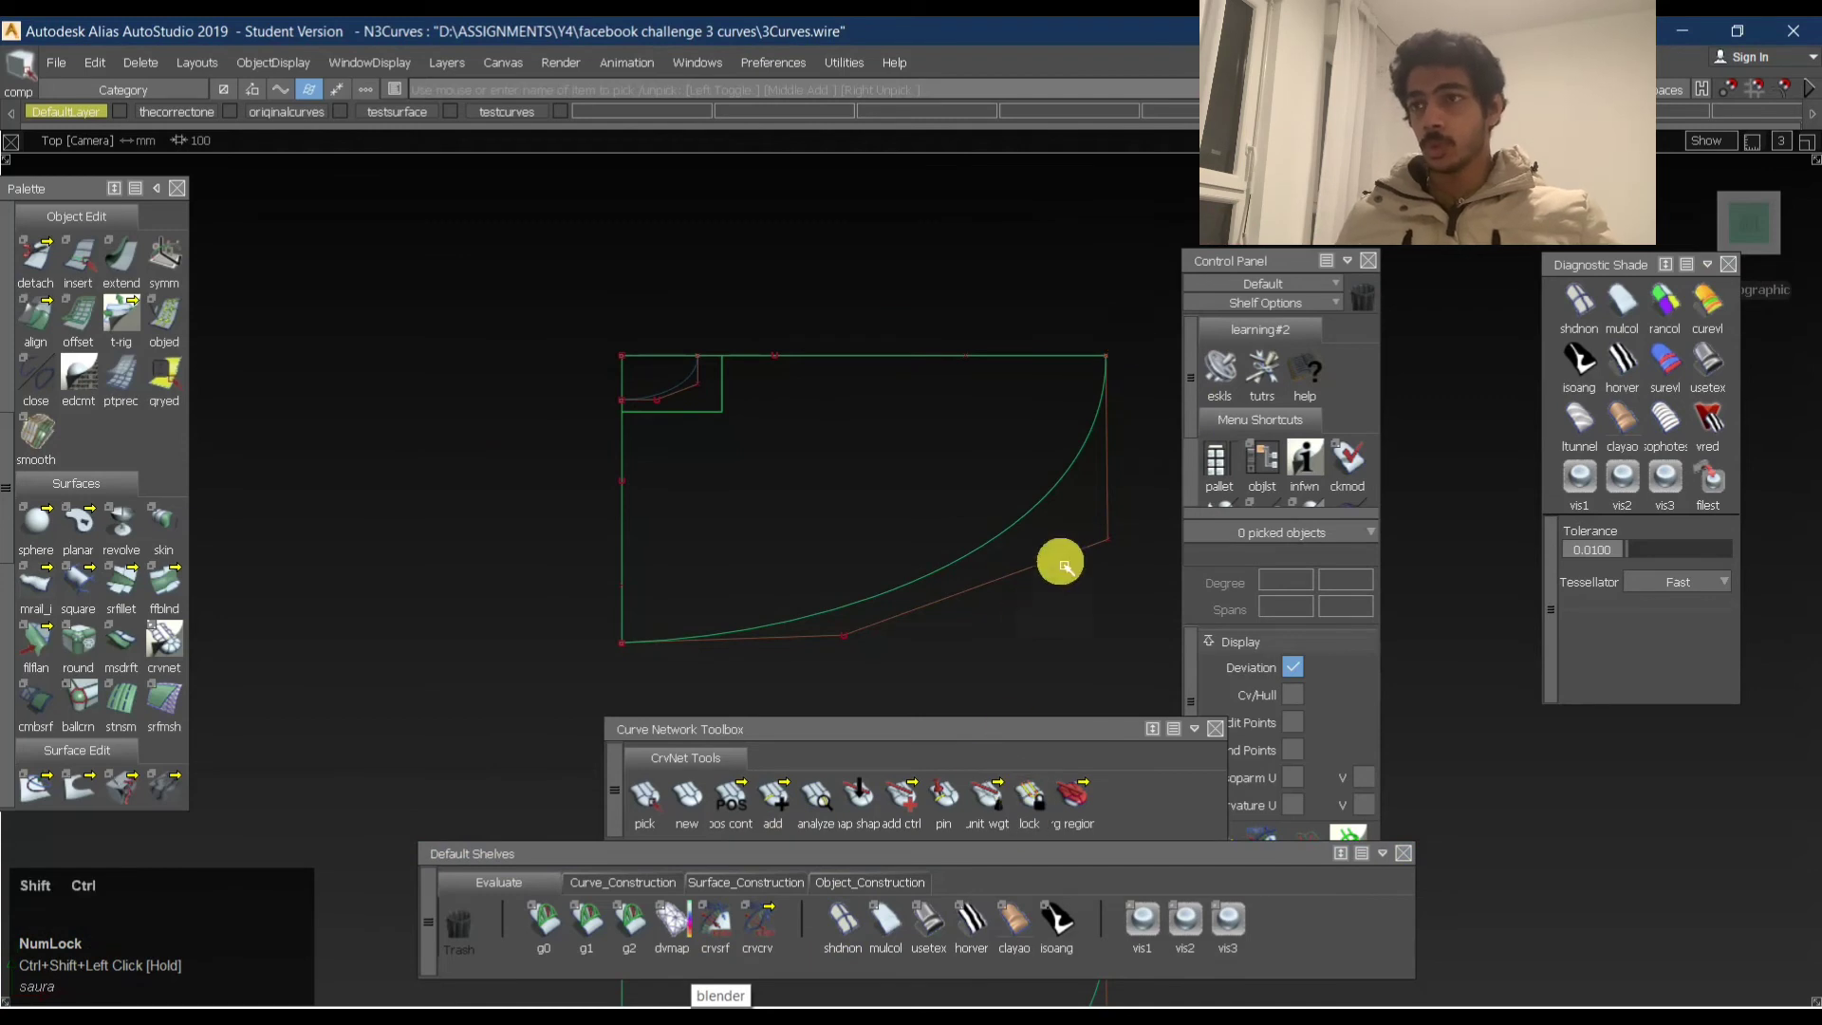
left_click_drag(1062, 561, 1066, 420, "ctrl+shift")
left_click(826, 480, "shift")
left_click_drag(845, 604, 837, 425, "ctrl+shift")
left_click_drag(889, 491, 888, 494, "ctrl+shift")
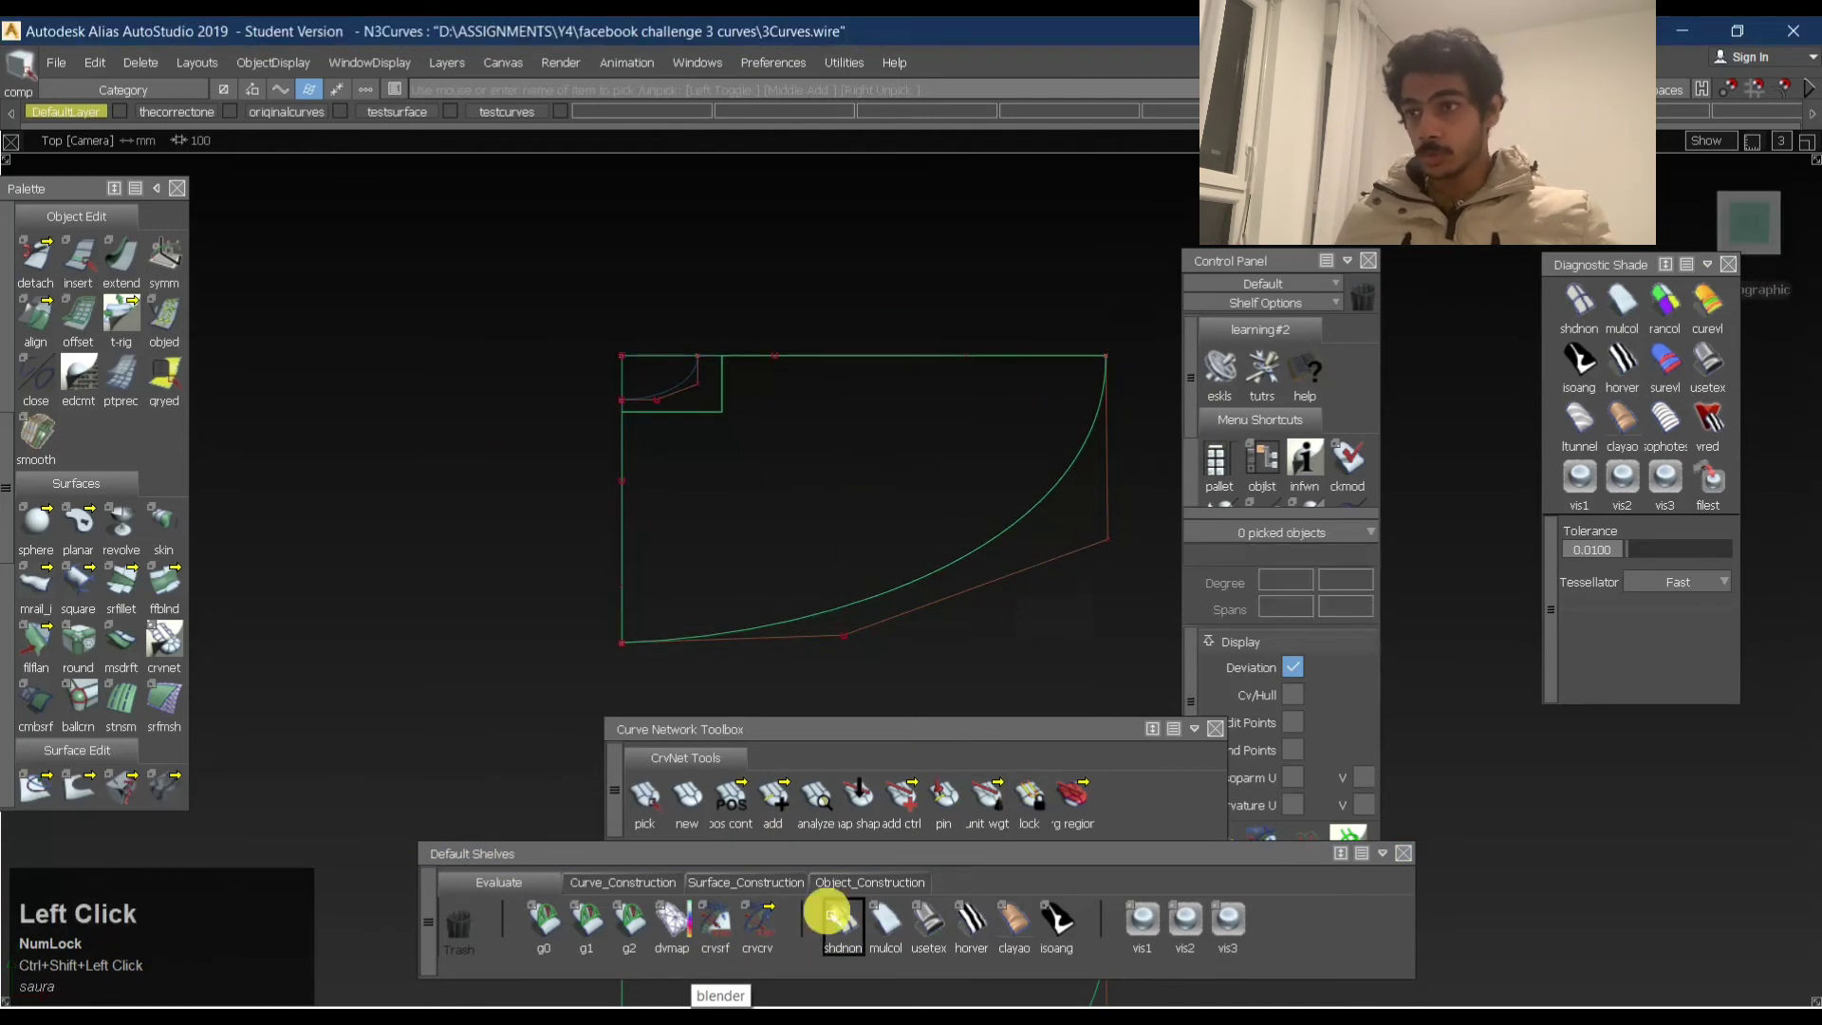
left_click(864, 881)
left_click(718, 935)
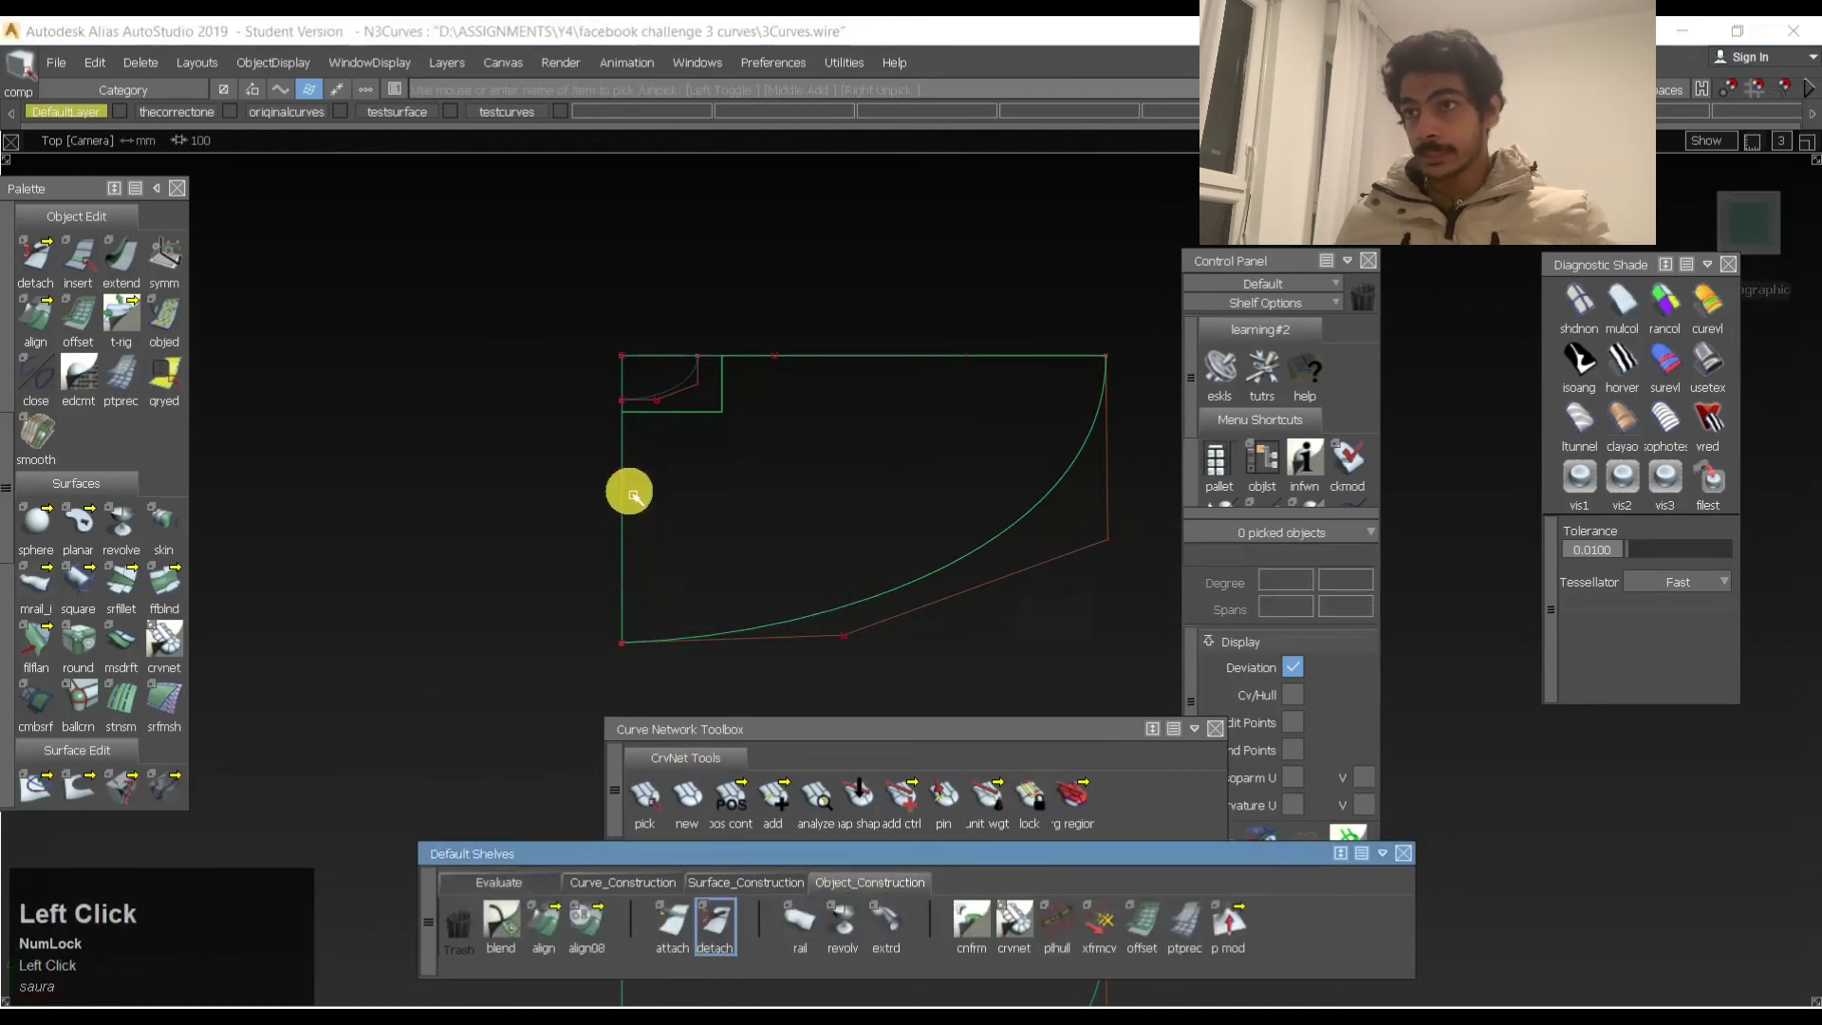
left_click_drag(622, 489, 645, 504)
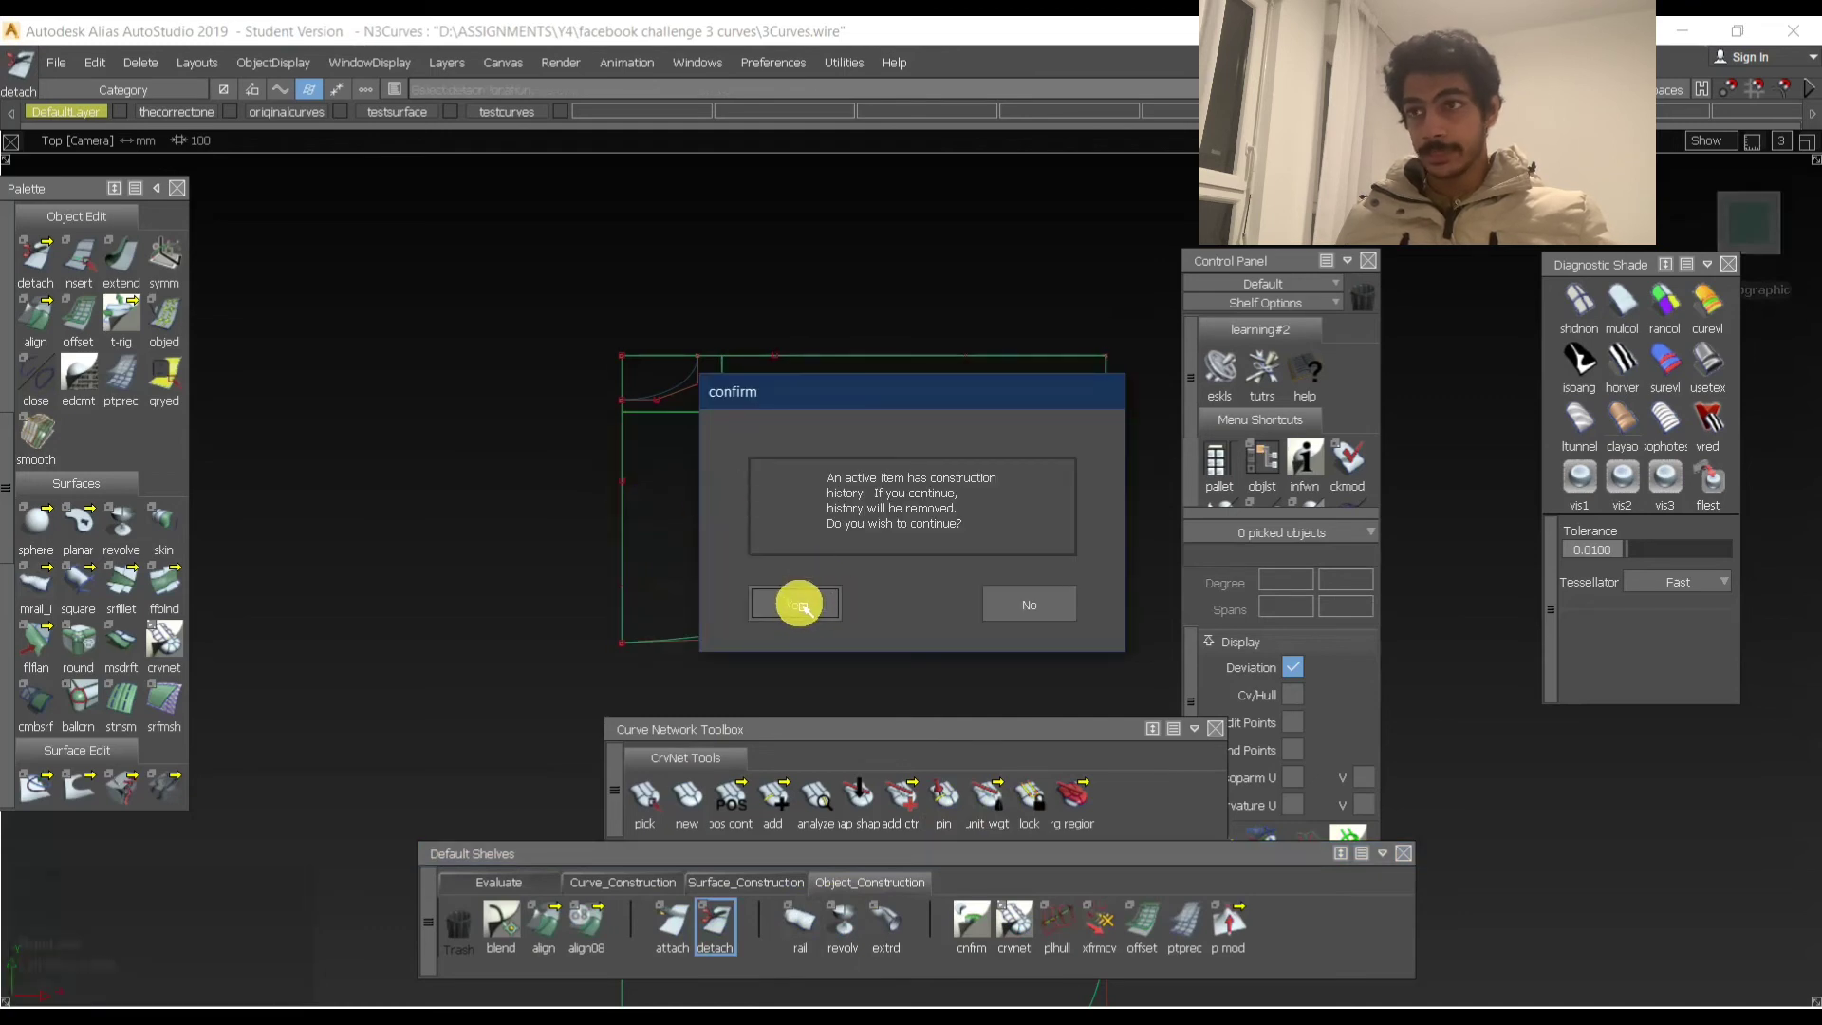
left_click(1035, 605)
Place a copy of the main surface and its corner patch above the original curves in the Top view, then clear the selection.
left_click_drag(814, 273, 1064, 319, "ctrl+shift")
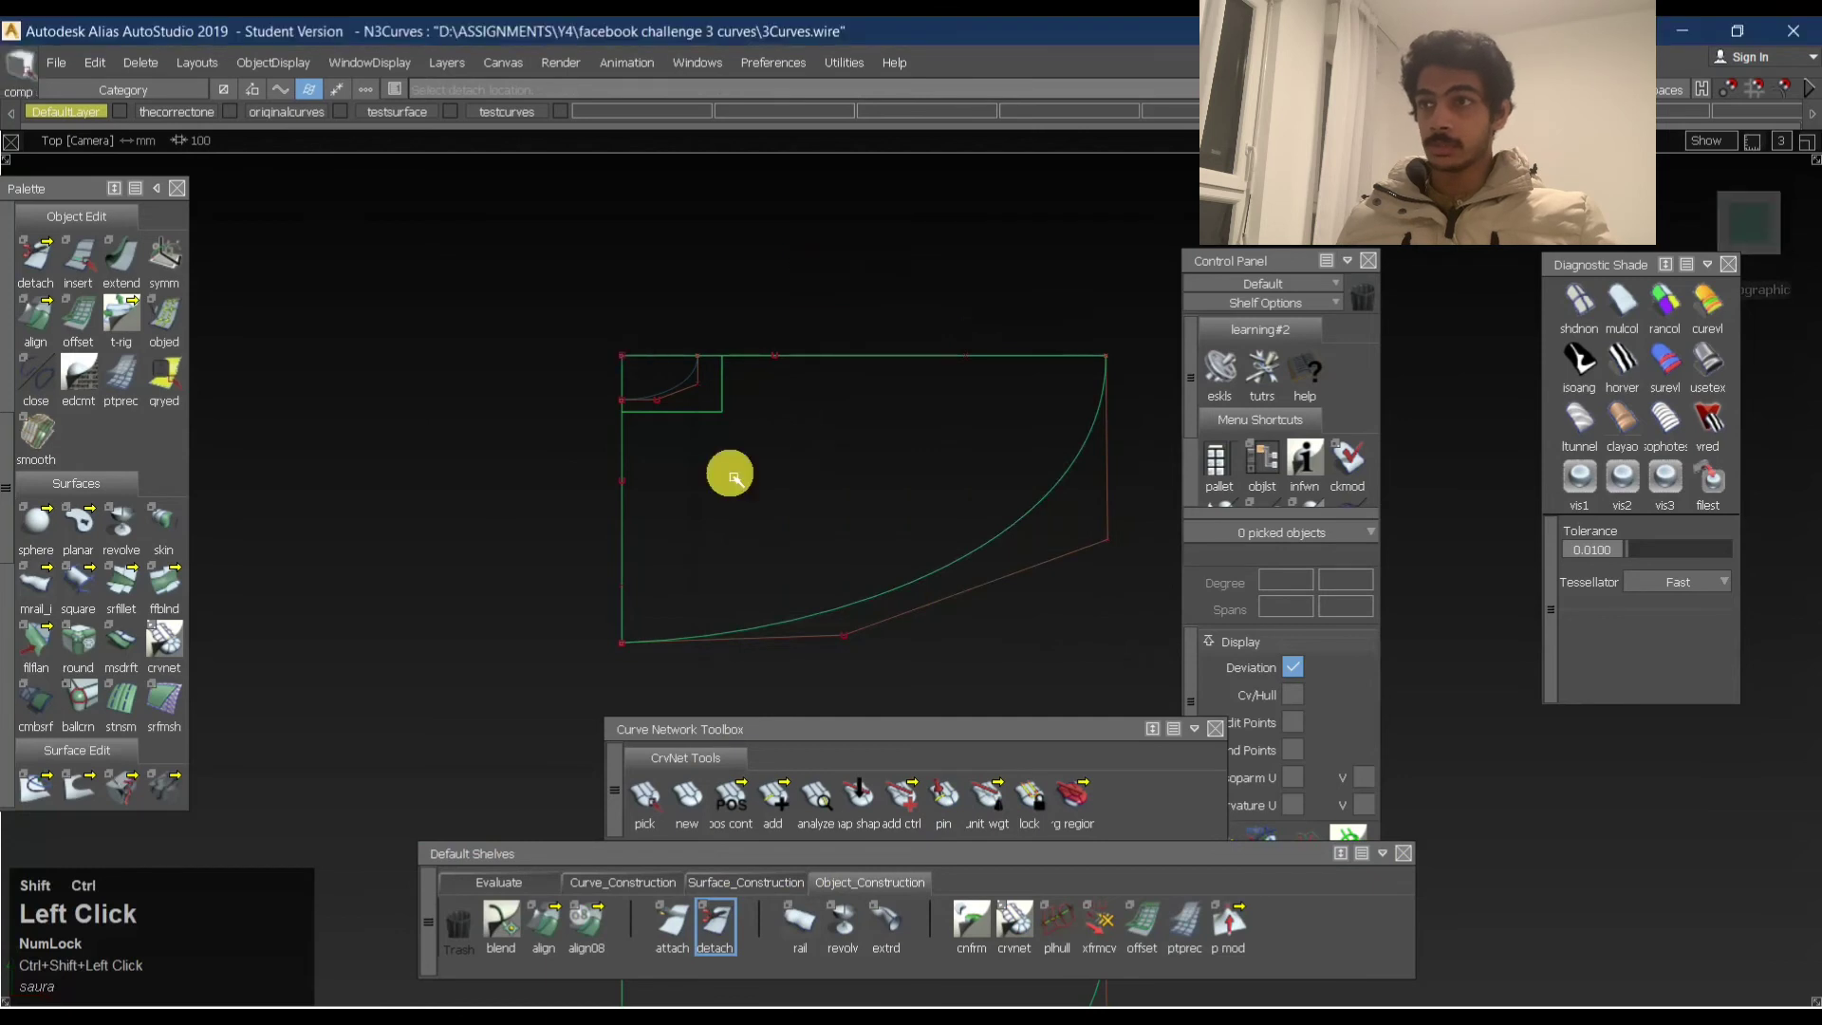
left_click(701, 444, "shift")
left_click(703, 410)
middle_click_drag(834, 313, 931, 415, "alt+shift")
right_click_drag(931, 414, 795, 309)
middle_click_drag(795, 311, 889, 528, "alt+shift")
left_click_drag(833, 487, 801, 283, "ctrl+shift")
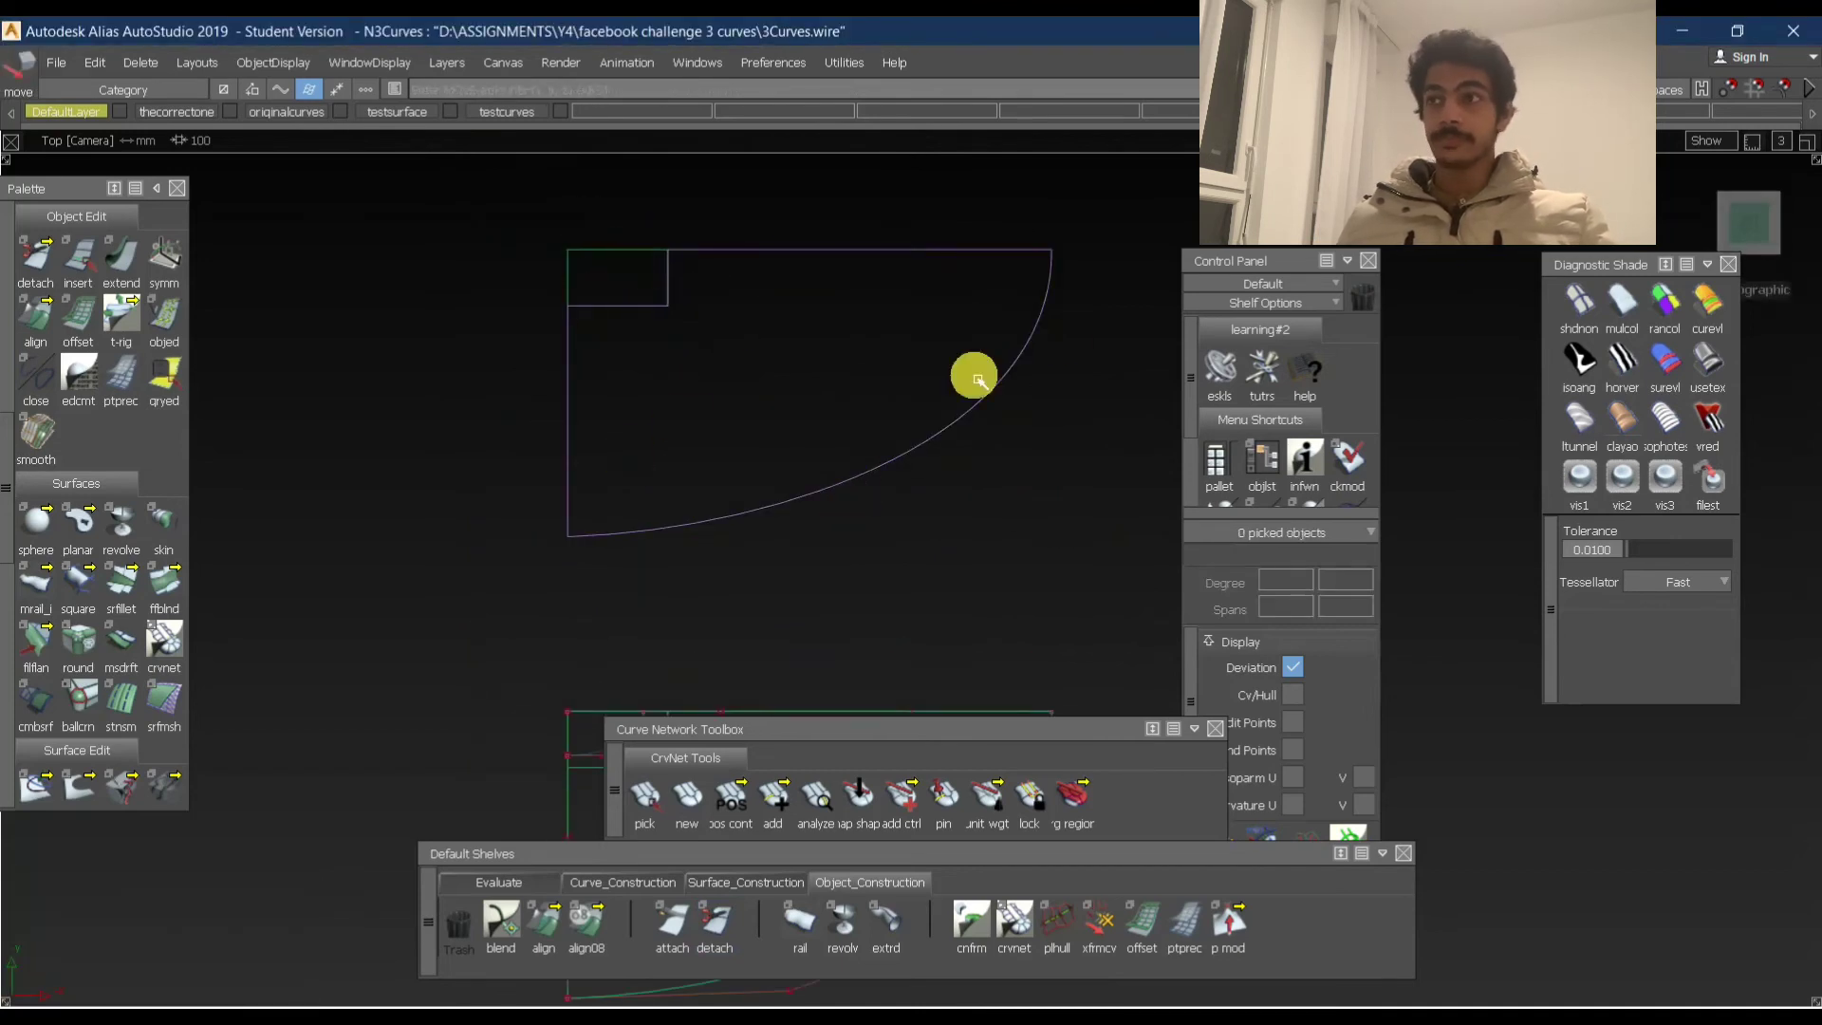
left_click_drag(709, 428, 701, 279, "ctrl+shift")
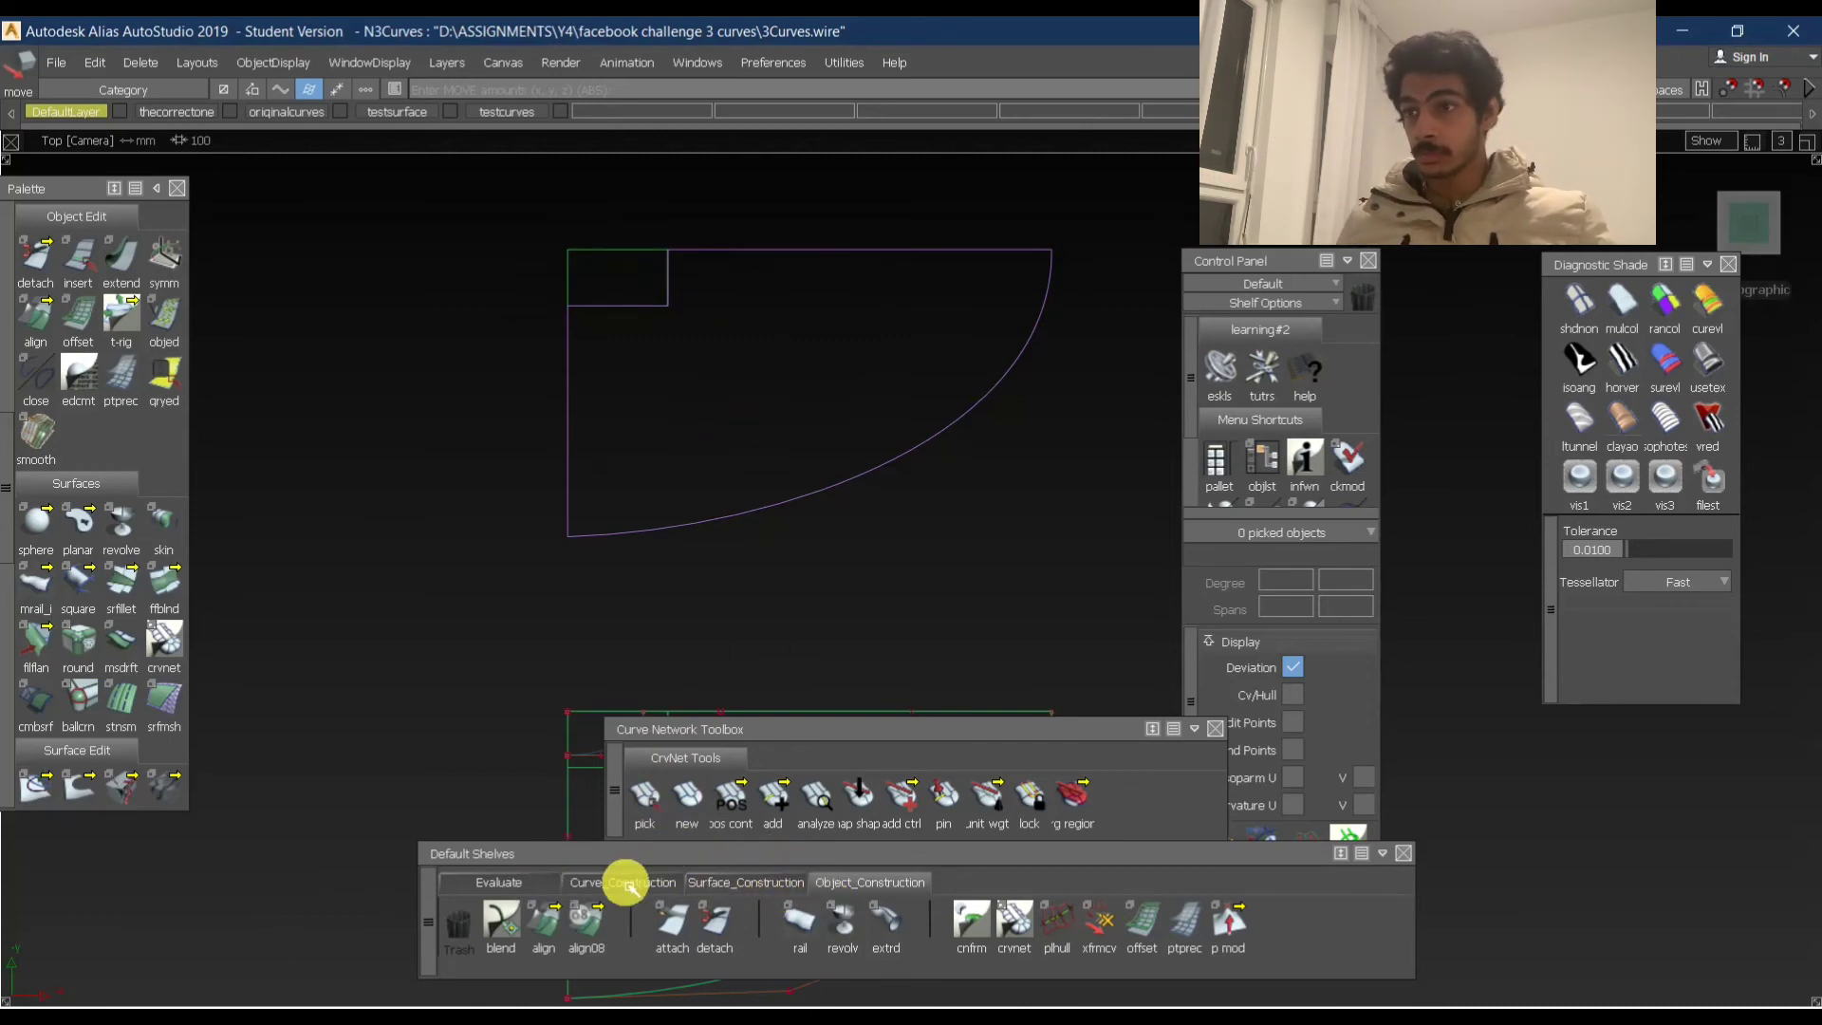
Detach the copied main surface at the corner patch's inner corner, accepting removal of its construction history.
left_click(717, 925)
left_click(567, 391)
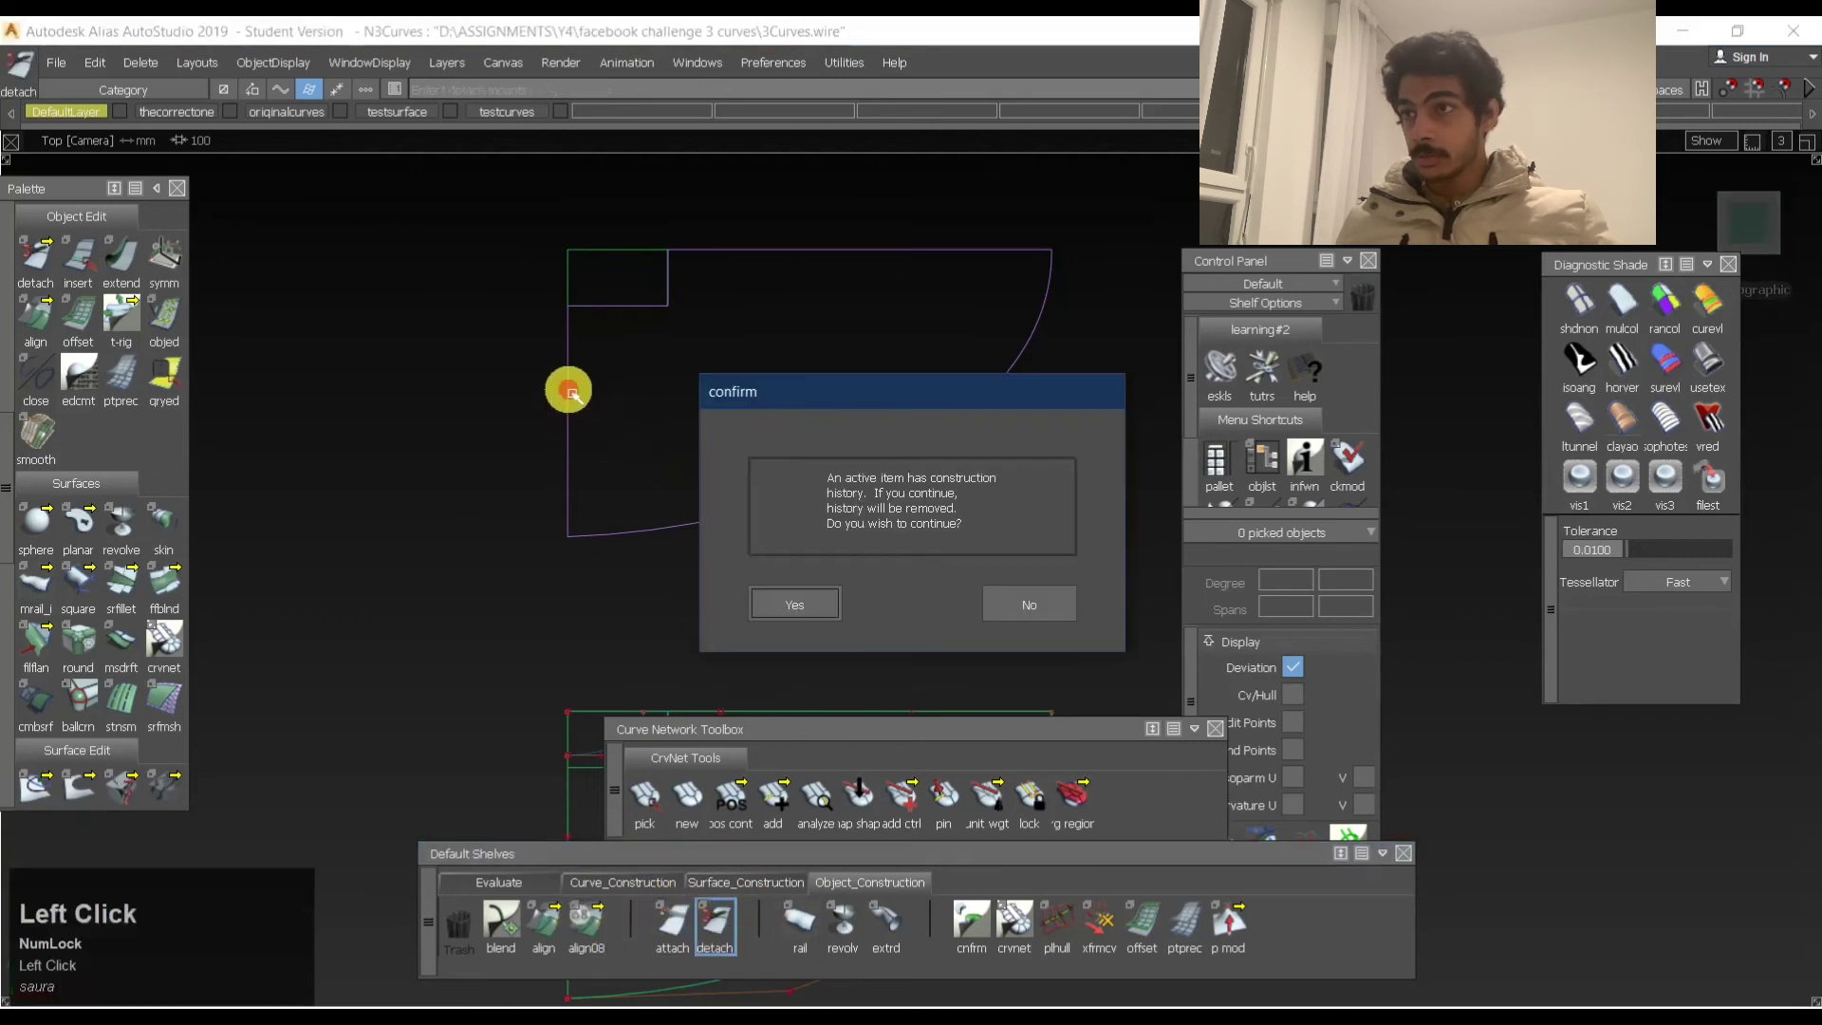
left_click(776, 603)
left_click_drag(646, 407, 648, 293)
middle_click_drag(924, 563, 727, 316, "alt+shift")
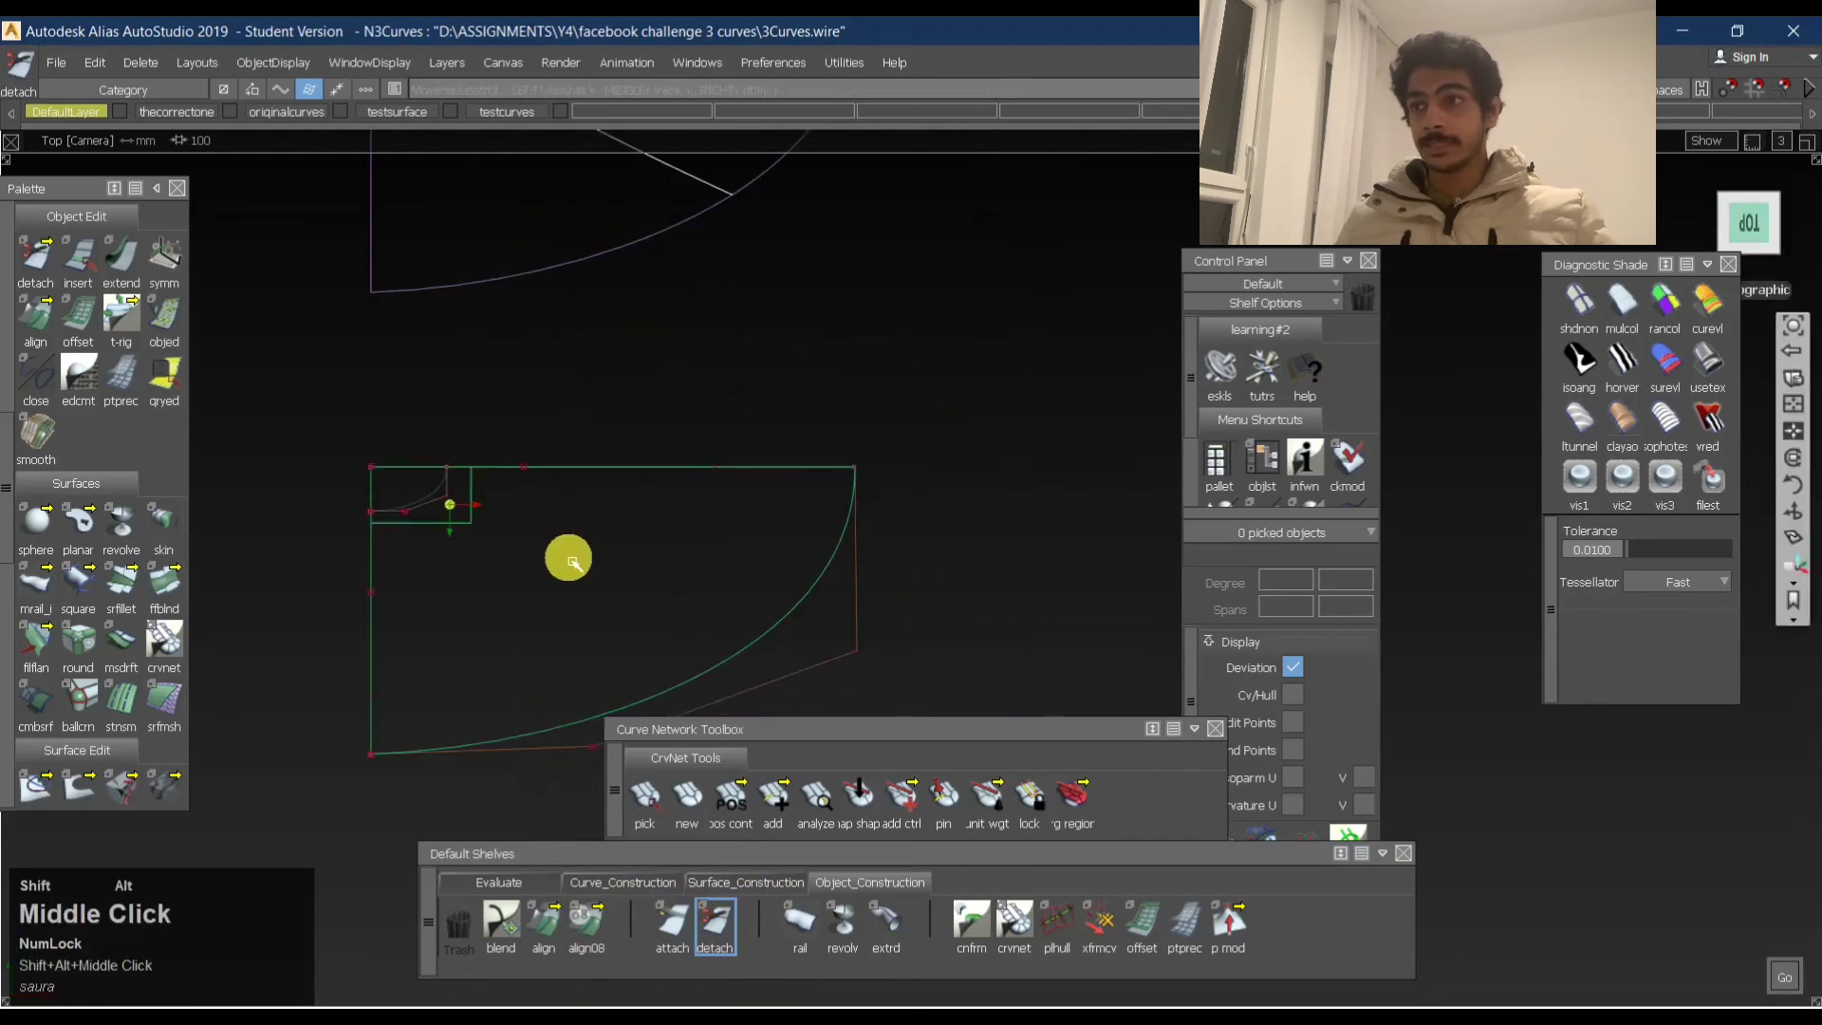
middle_click_drag(522, 276, 643, 483, "alt+shift")
right_click_drag(581, 270, 873, 281, "alt+shift")
middle_click_drag(658, 324, 663, 382, "alt+shift")
right_click_drag(663, 383, 943, 366, "alt+shift")
left_click(859, 513)
mouse_move(860, 512)
left_mouse_down()
mouse_move(845, 536)
mouse_move(859, 532)
left_mouse_up()
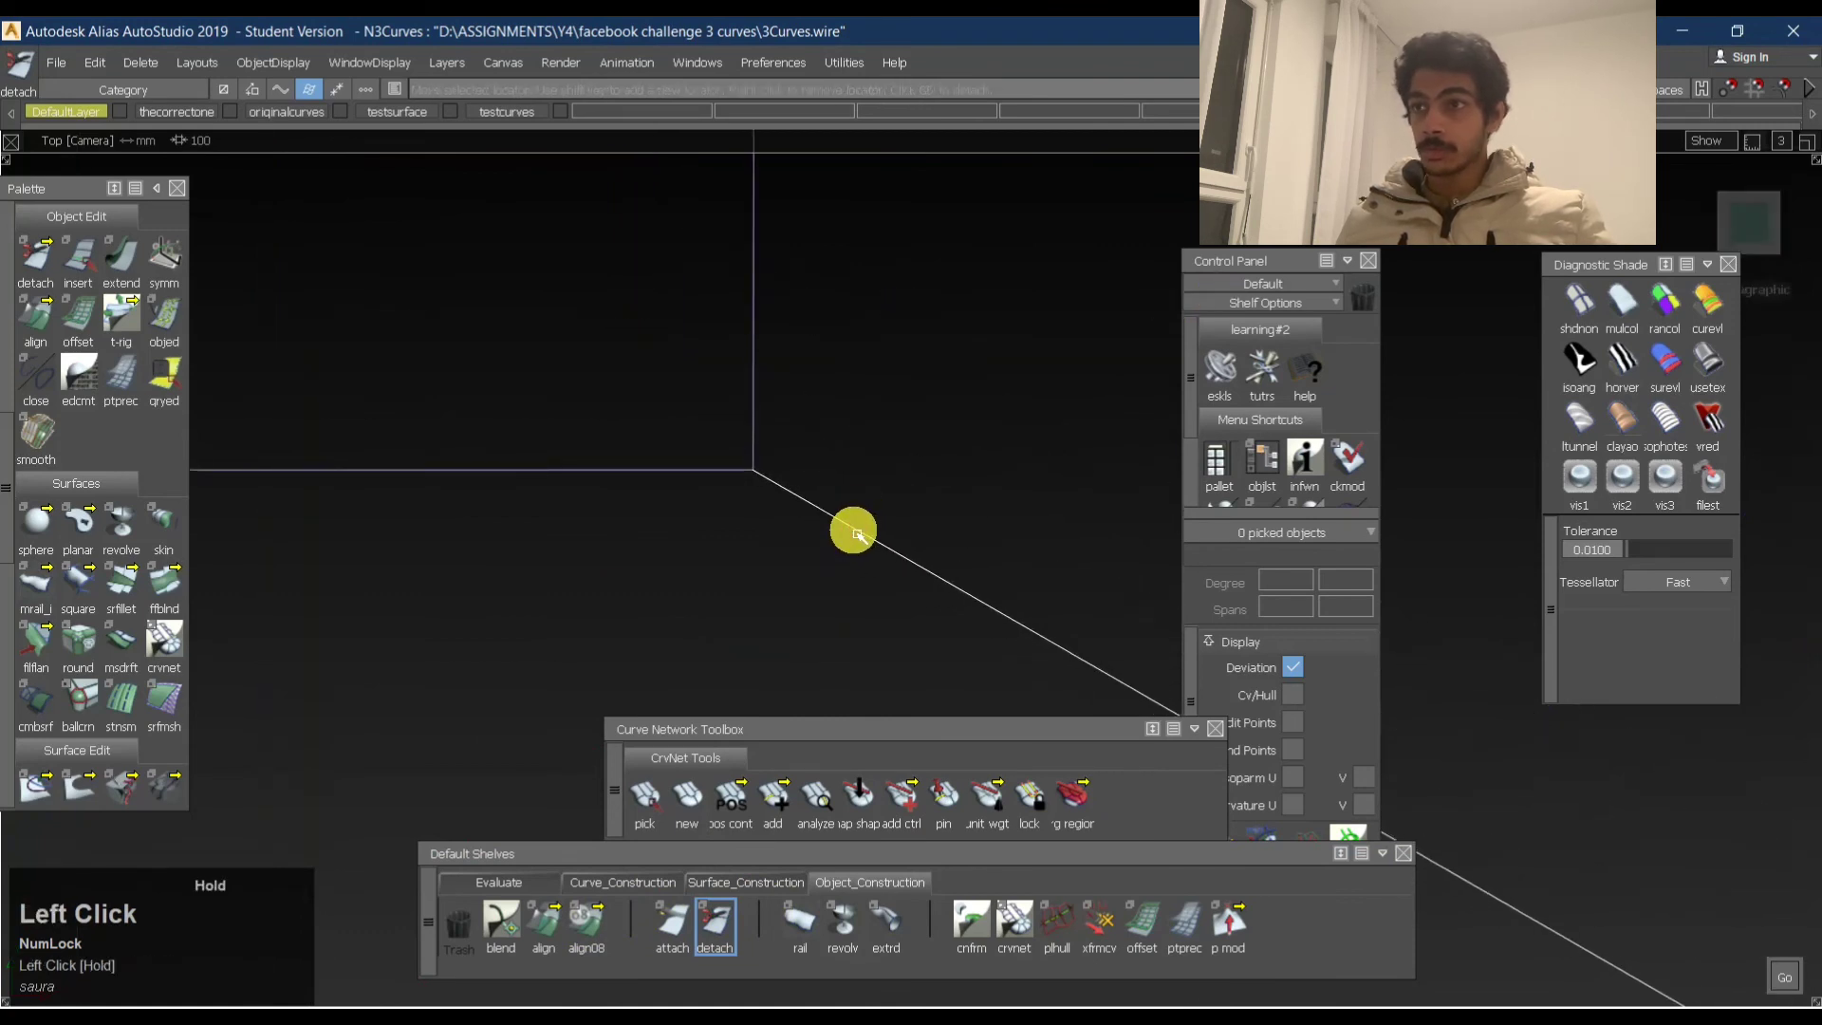
key("space")
Pick both halves of the detached surface, display their control vertices and hulls to inspect the layout in perspective, then hide them.
right_click_drag(923, 374, 785, 378, "alt+shift")
left_click_drag(781, 379, 708, 370, "ctrl+shift")
left_click(700, 376)
left_click(749, 285)
right_click_drag(749, 303, 702, 461, "ctrl+shift")
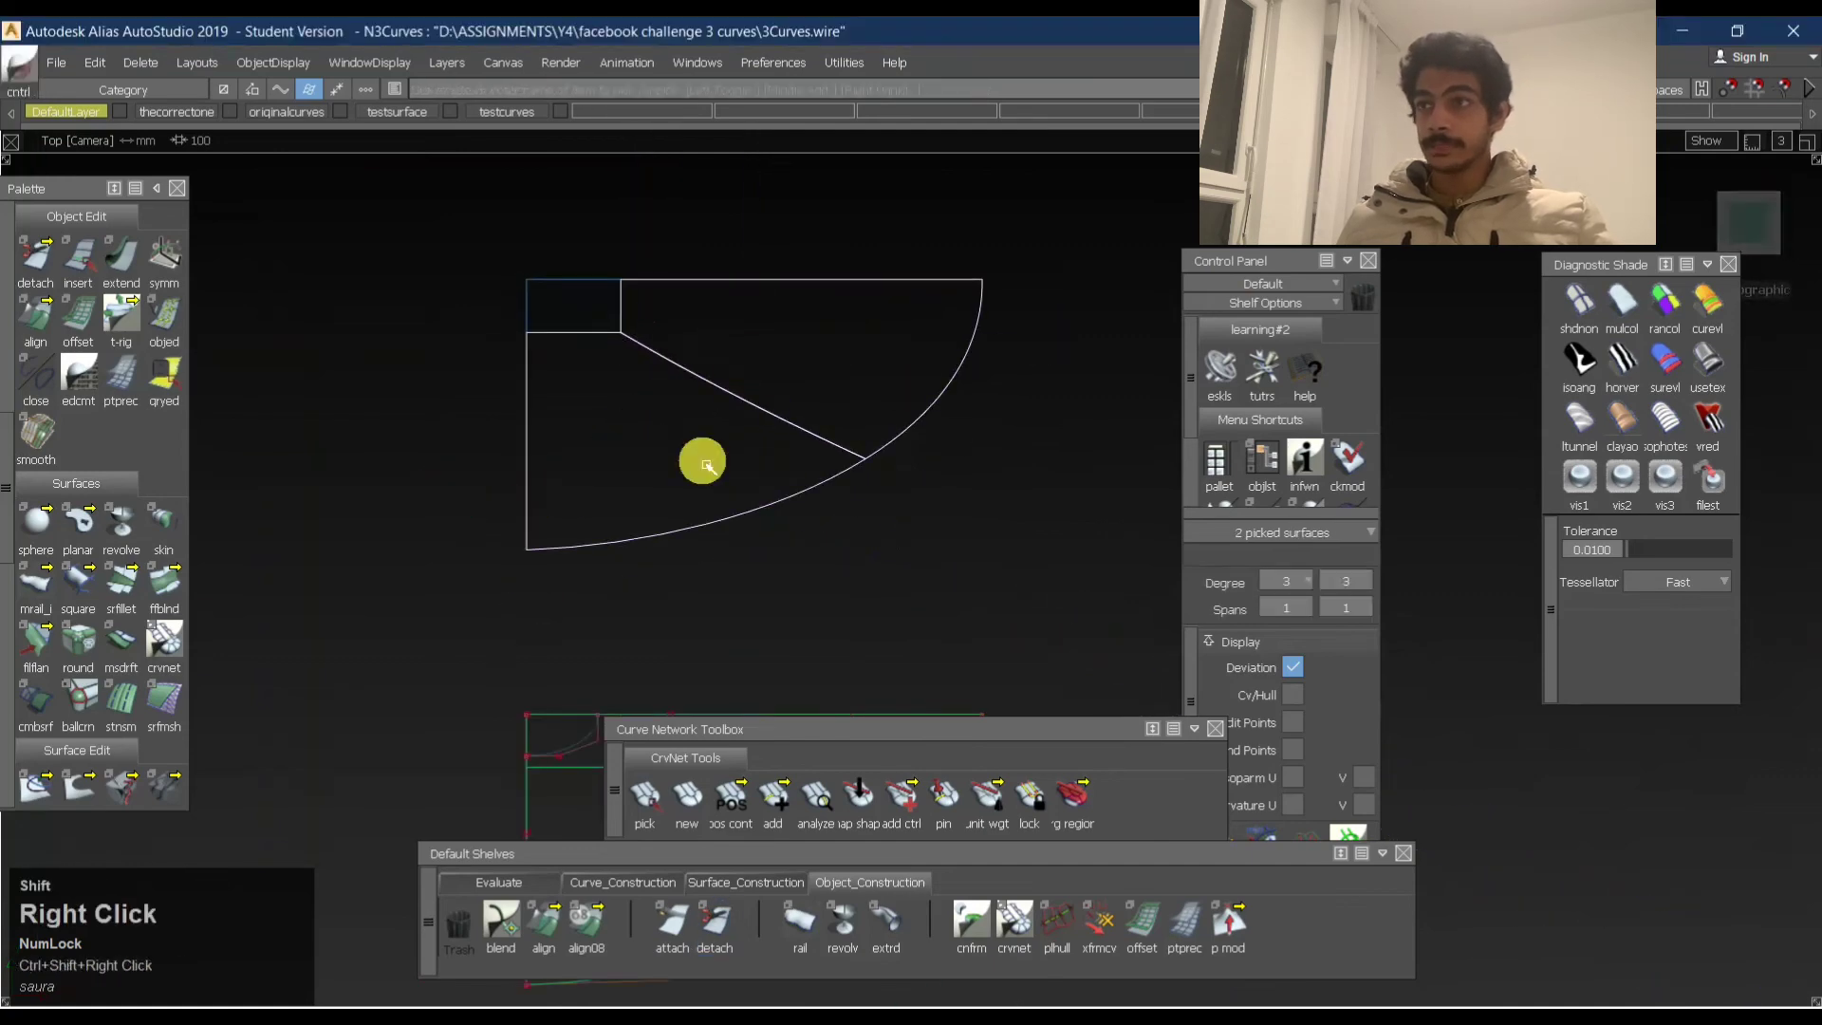
left_click_drag(706, 465, 407, 288, "alt+shift")
left_click_drag(628, 411, 691, 353, "ctrl+shift")
left_click_drag(680, 427, 574, 440)
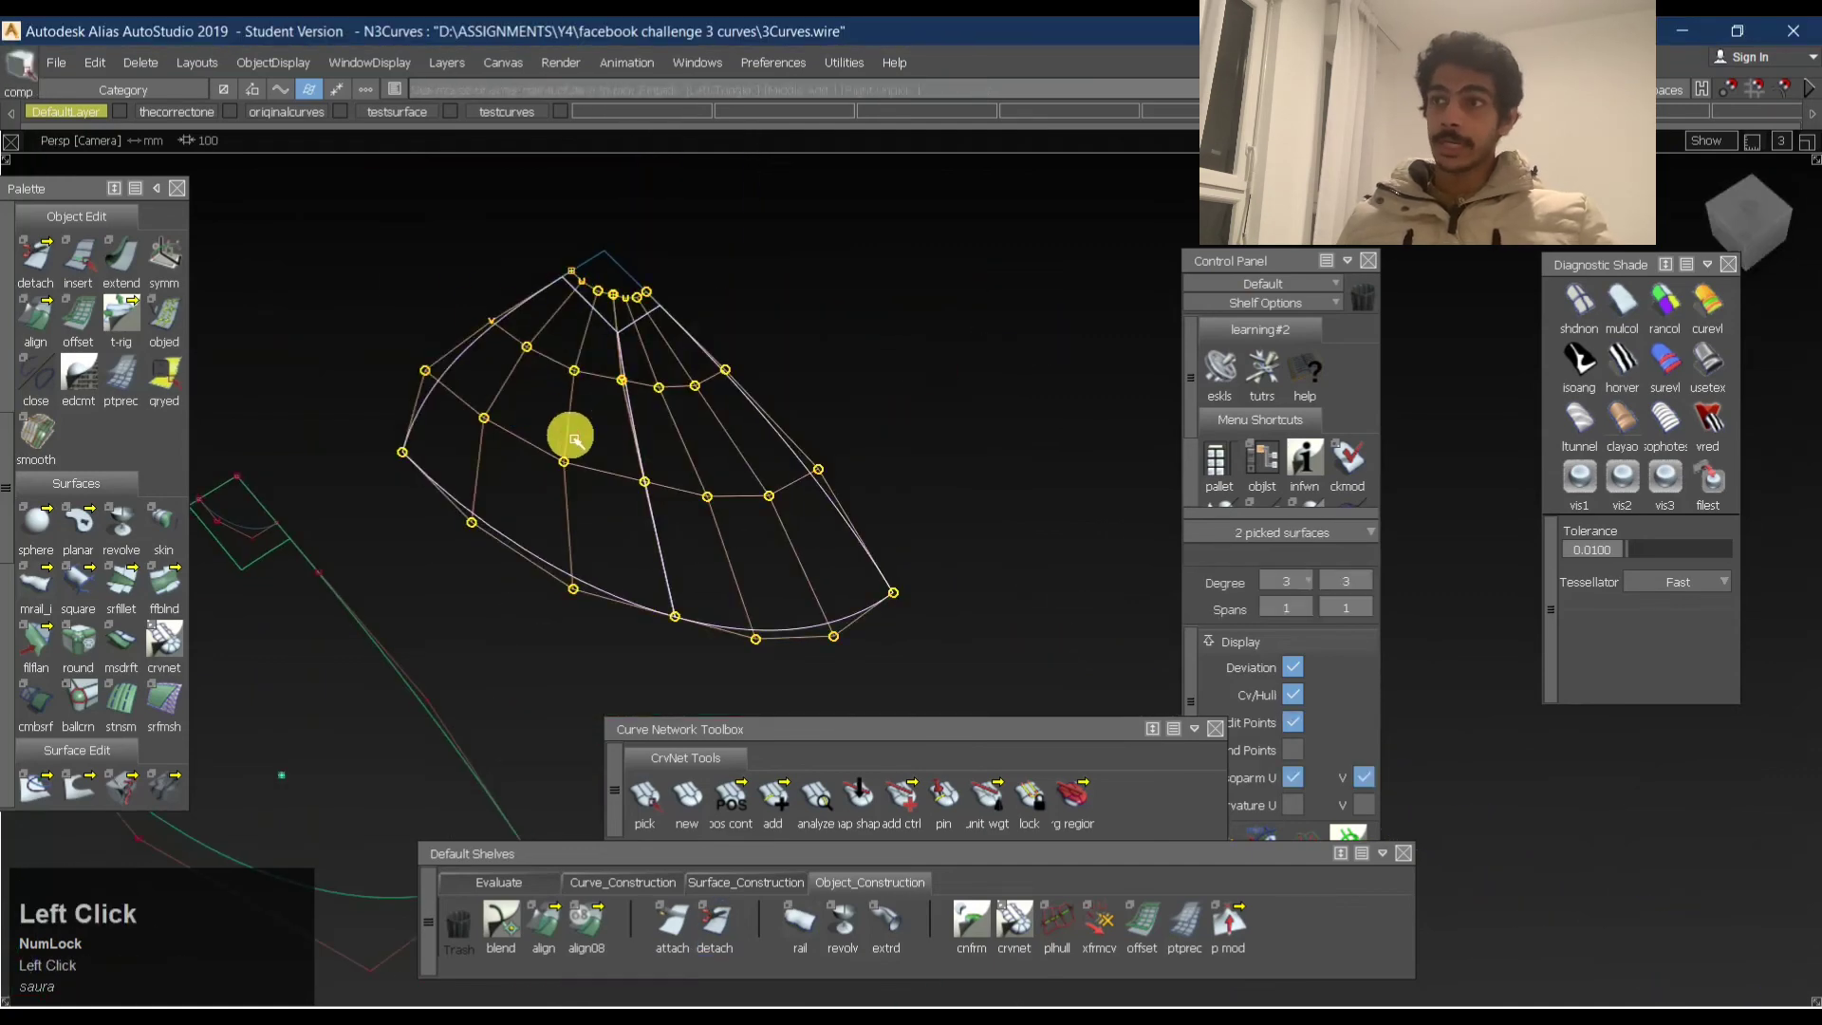
mouse_move(712, 533)
left_mouse_down("ctrl+shift")
mouse_move(712, 326)
mouse_move(822, 513)
mouse_move(778, 379)
left_mouse_up("ctrl+shift")
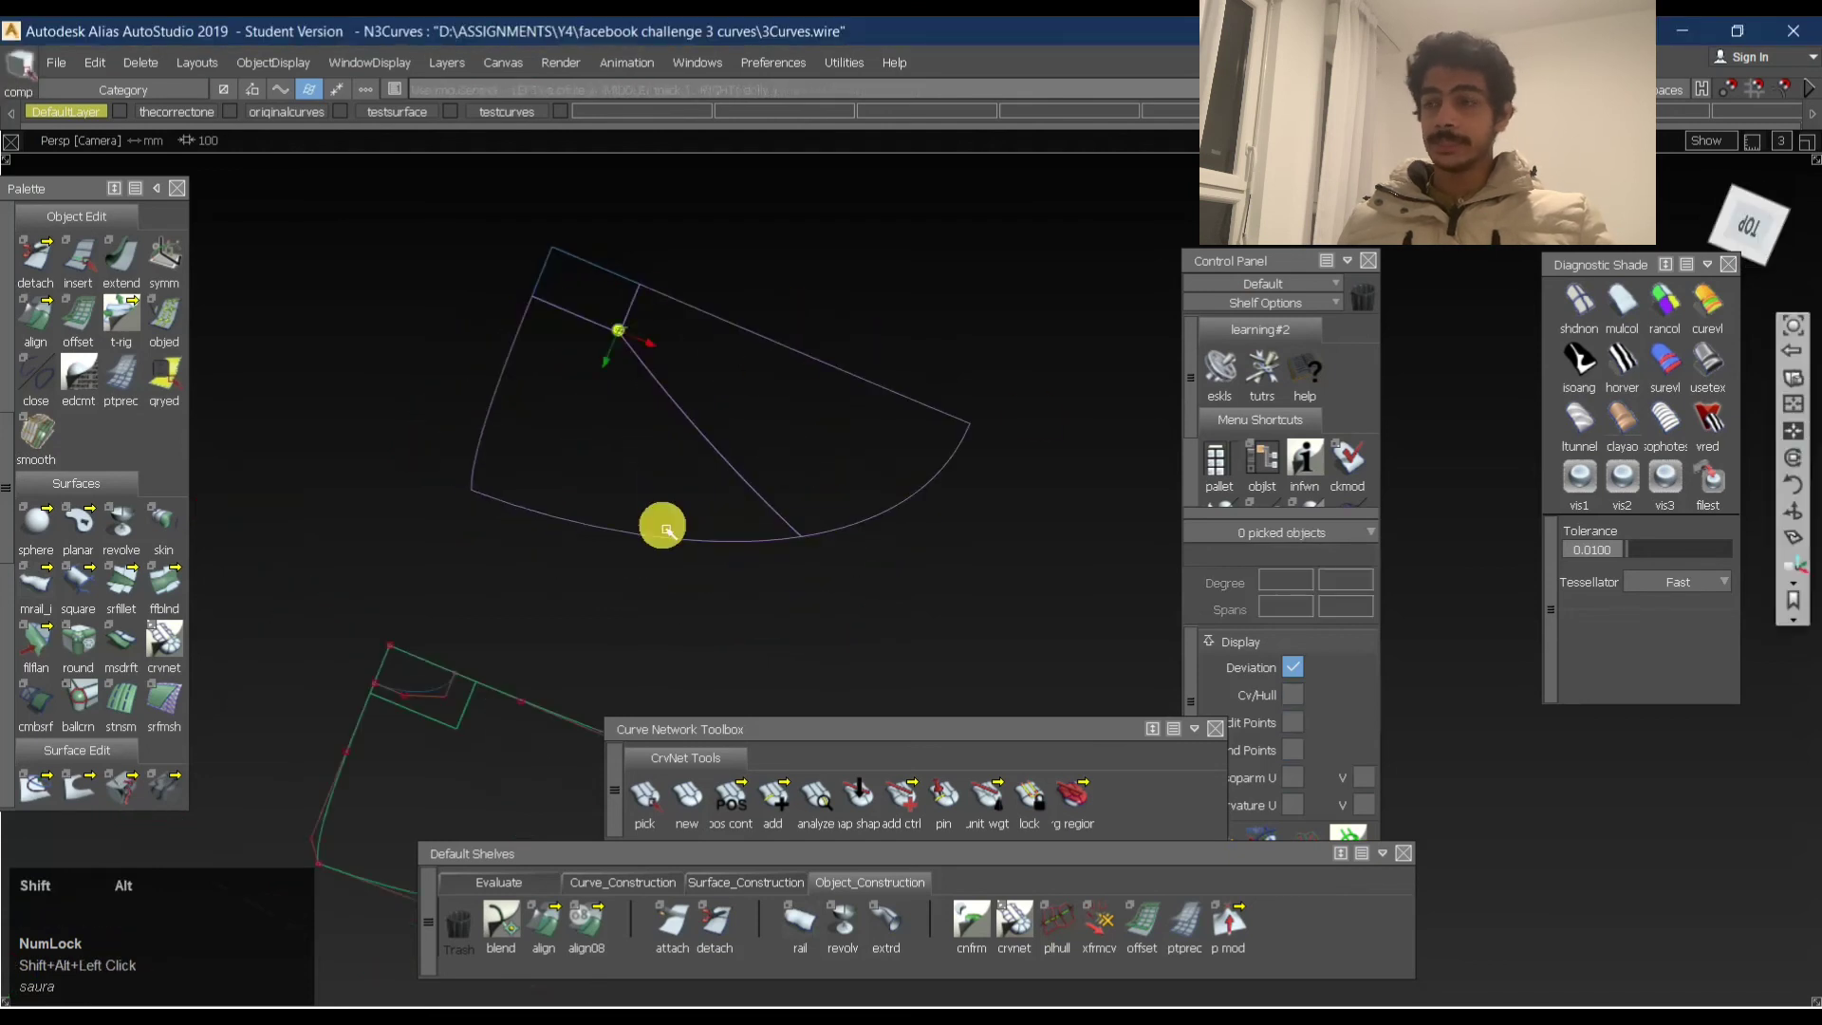
Shade the surfaces with horizontal black-and-white zebra stripes and examine them around the original corner patch.
middle_click_drag(665, 529, 582, 496, "alt+shift")
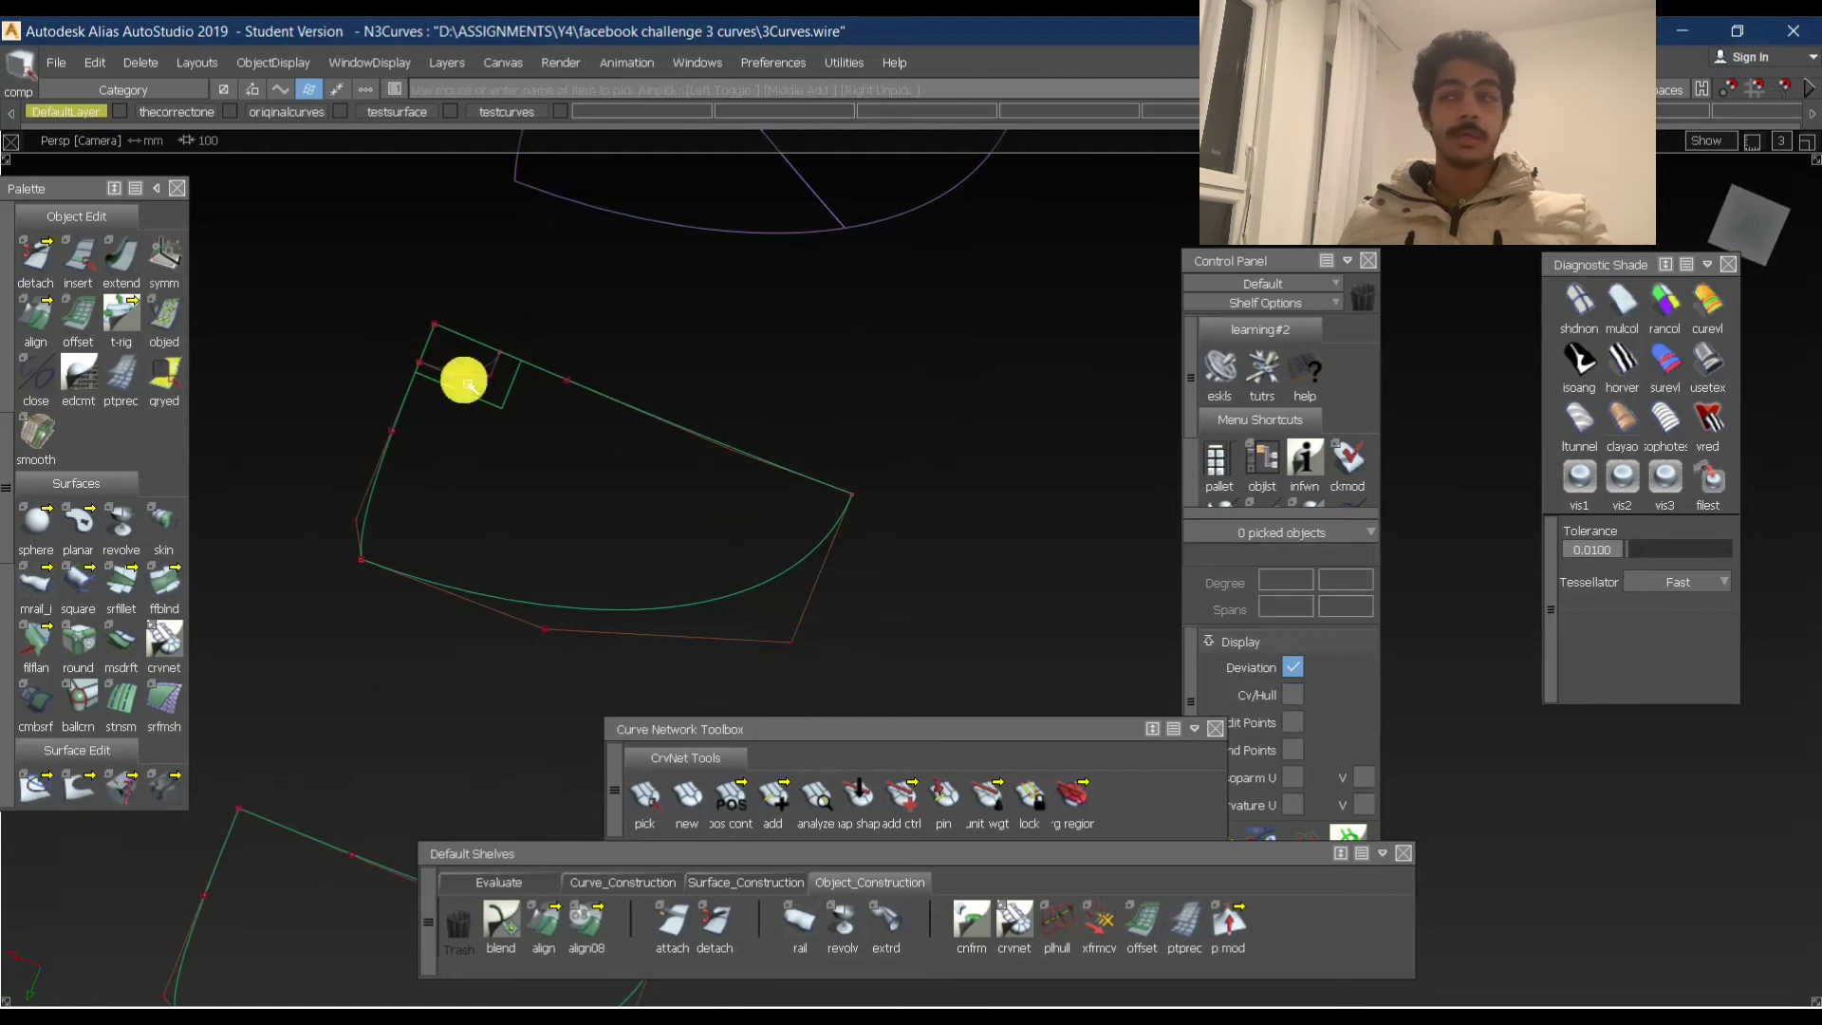
left_click_drag(460, 541, 464, 345, "ctrl+shift")
mouse_move(492, 368)
right_mouse_down("alt+shift")
mouse_move(566, 325)
mouse_move(450, 393)
right_mouse_up("alt+shift")
middle_click_drag(418, 345, 619, 366, "alt+shift")
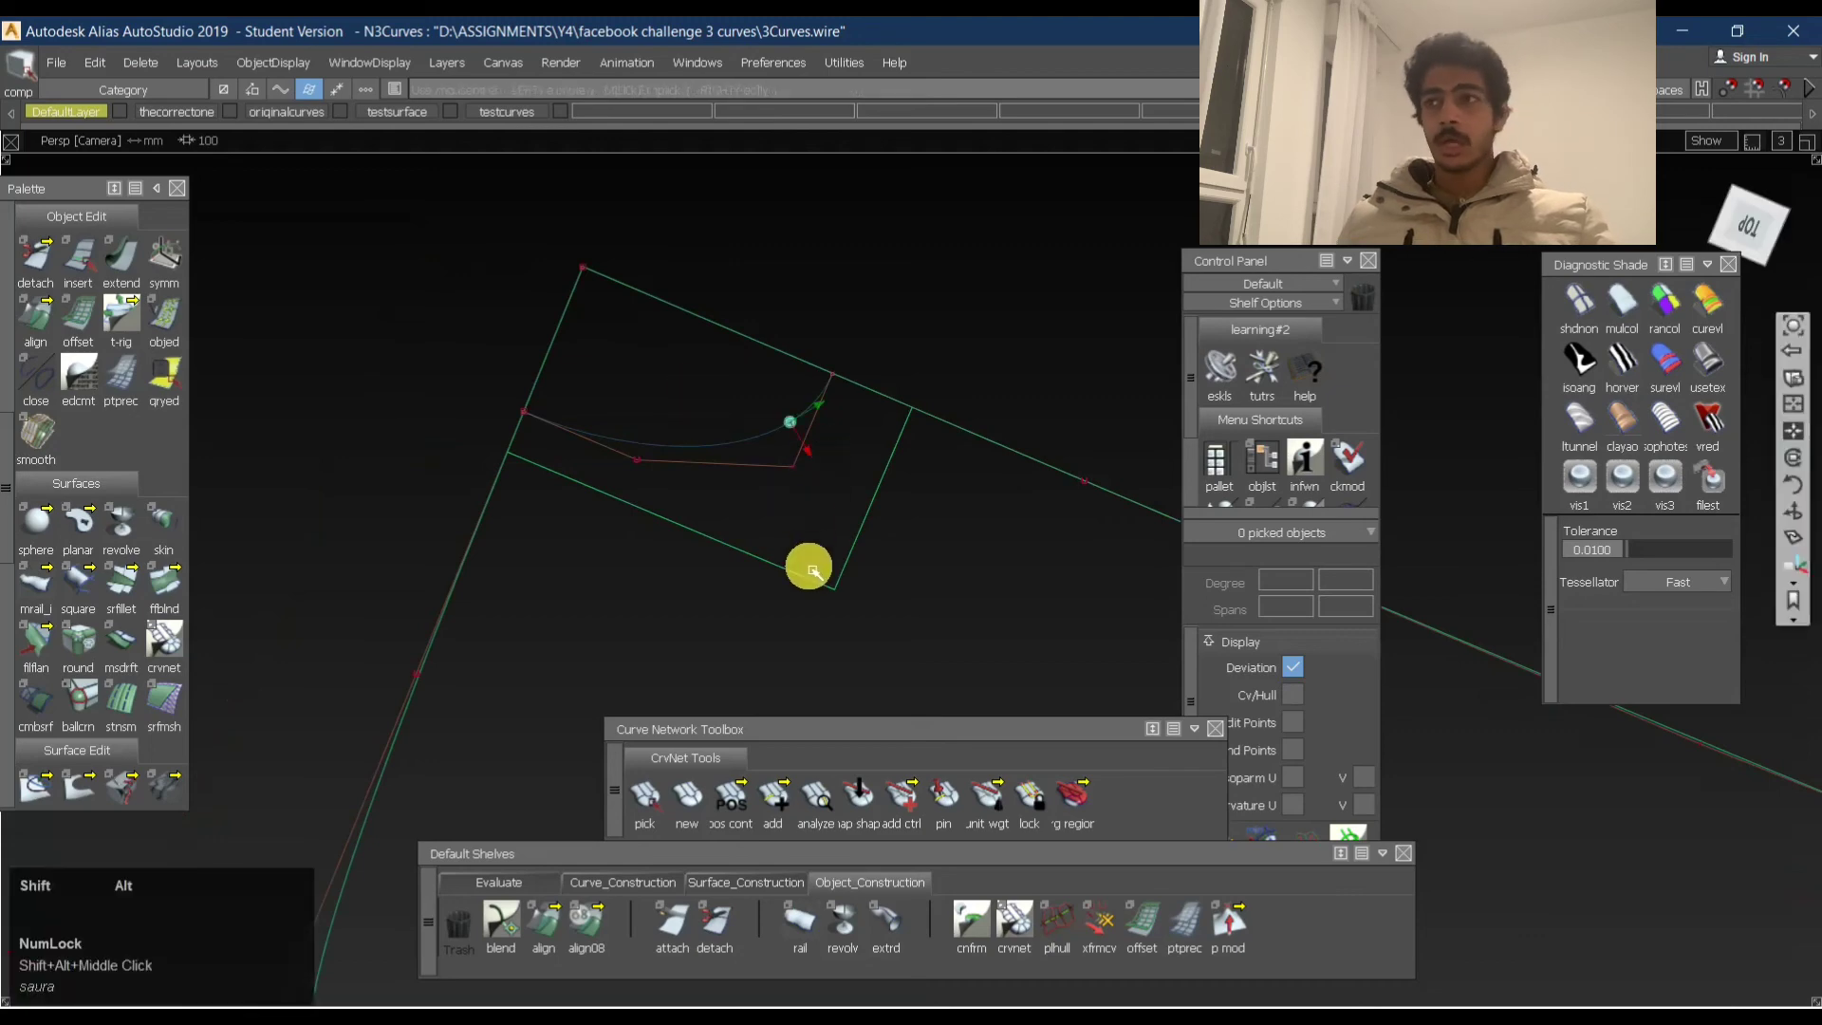
left_click_drag(805, 569, 702, 589, "alt+shift")
left_click(536, 893)
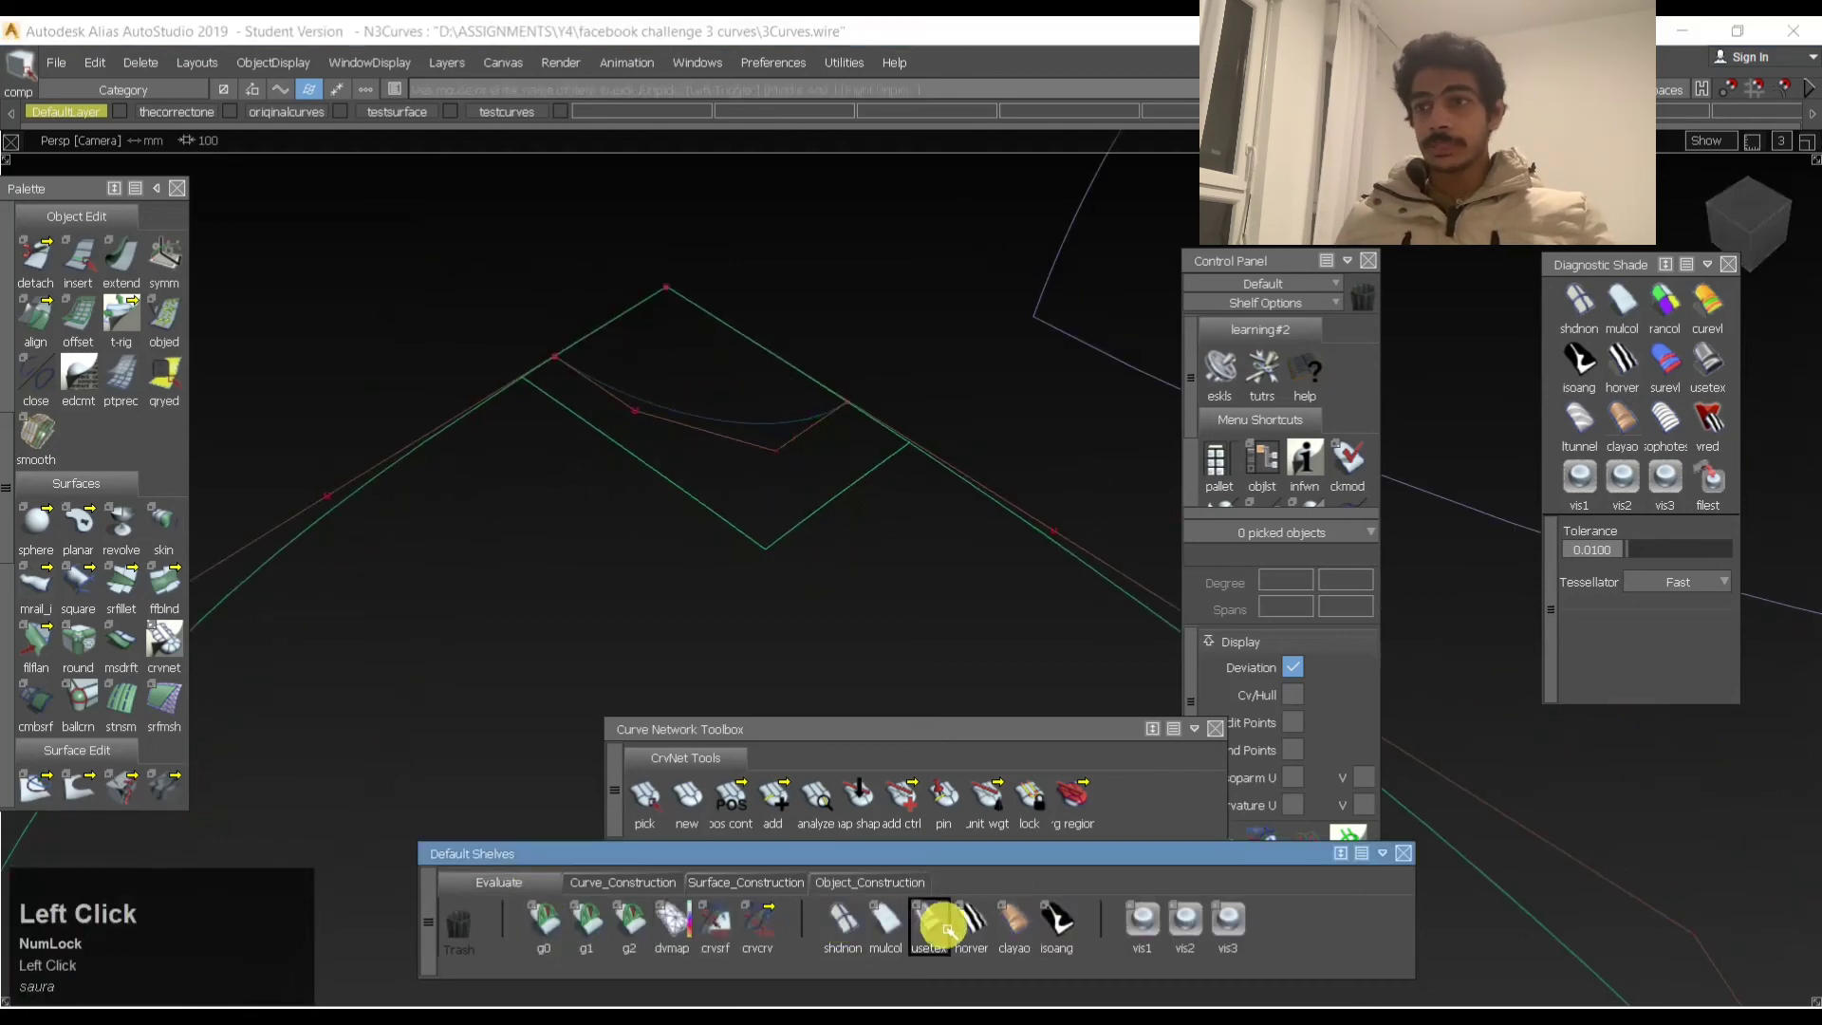
left_click(932, 913)
mouse_move(725, 386)
left_mouse_down("alt+shift")
mouse_move(999, 574)
mouse_move(854, 545)
mouse_move(879, 456)
left_mouse_up("alt+shift")
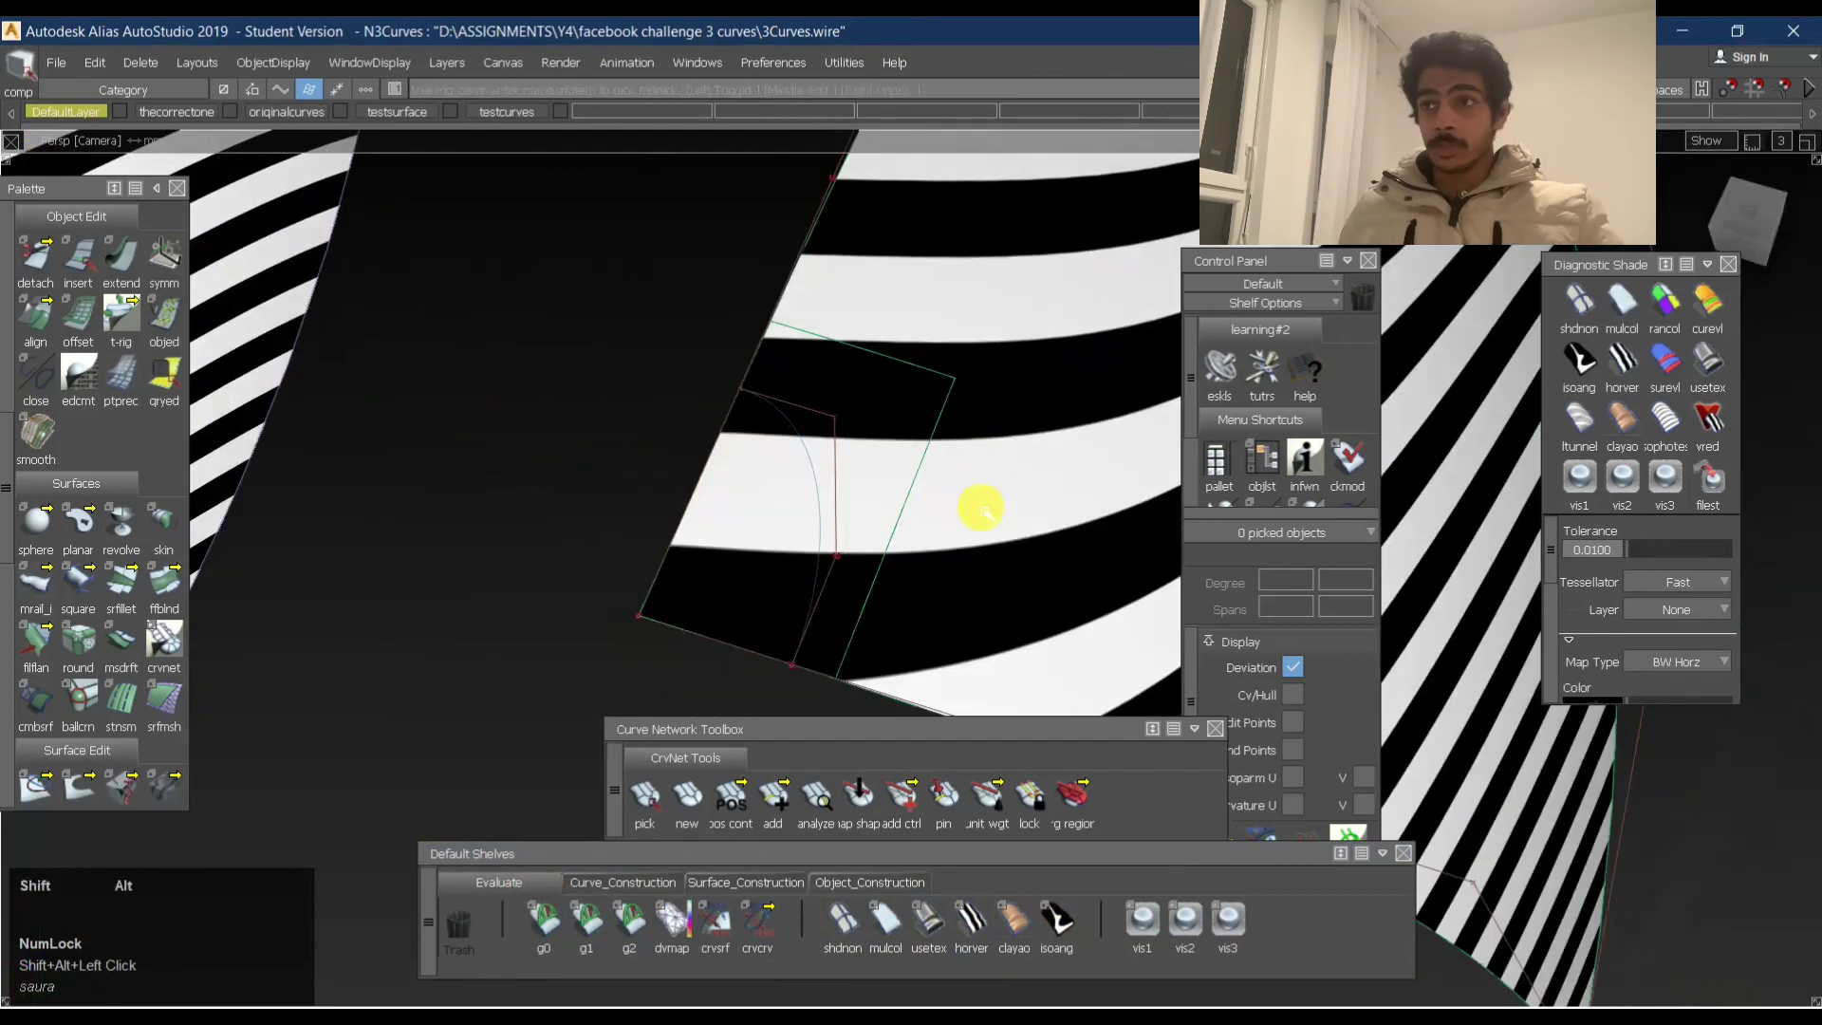
mouse_move(980, 504)
left_mouse_down("alt+shift")
mouse_move(891, 390)
mouse_move(618, 390)
mouse_move(795, 414)
mouse_move(724, 411)
mouse_move(528, 923)
left_mouse_up("alt+shift")
Check G2 continuity along the two inner edges of the original corner patch.
left_click(631, 925)
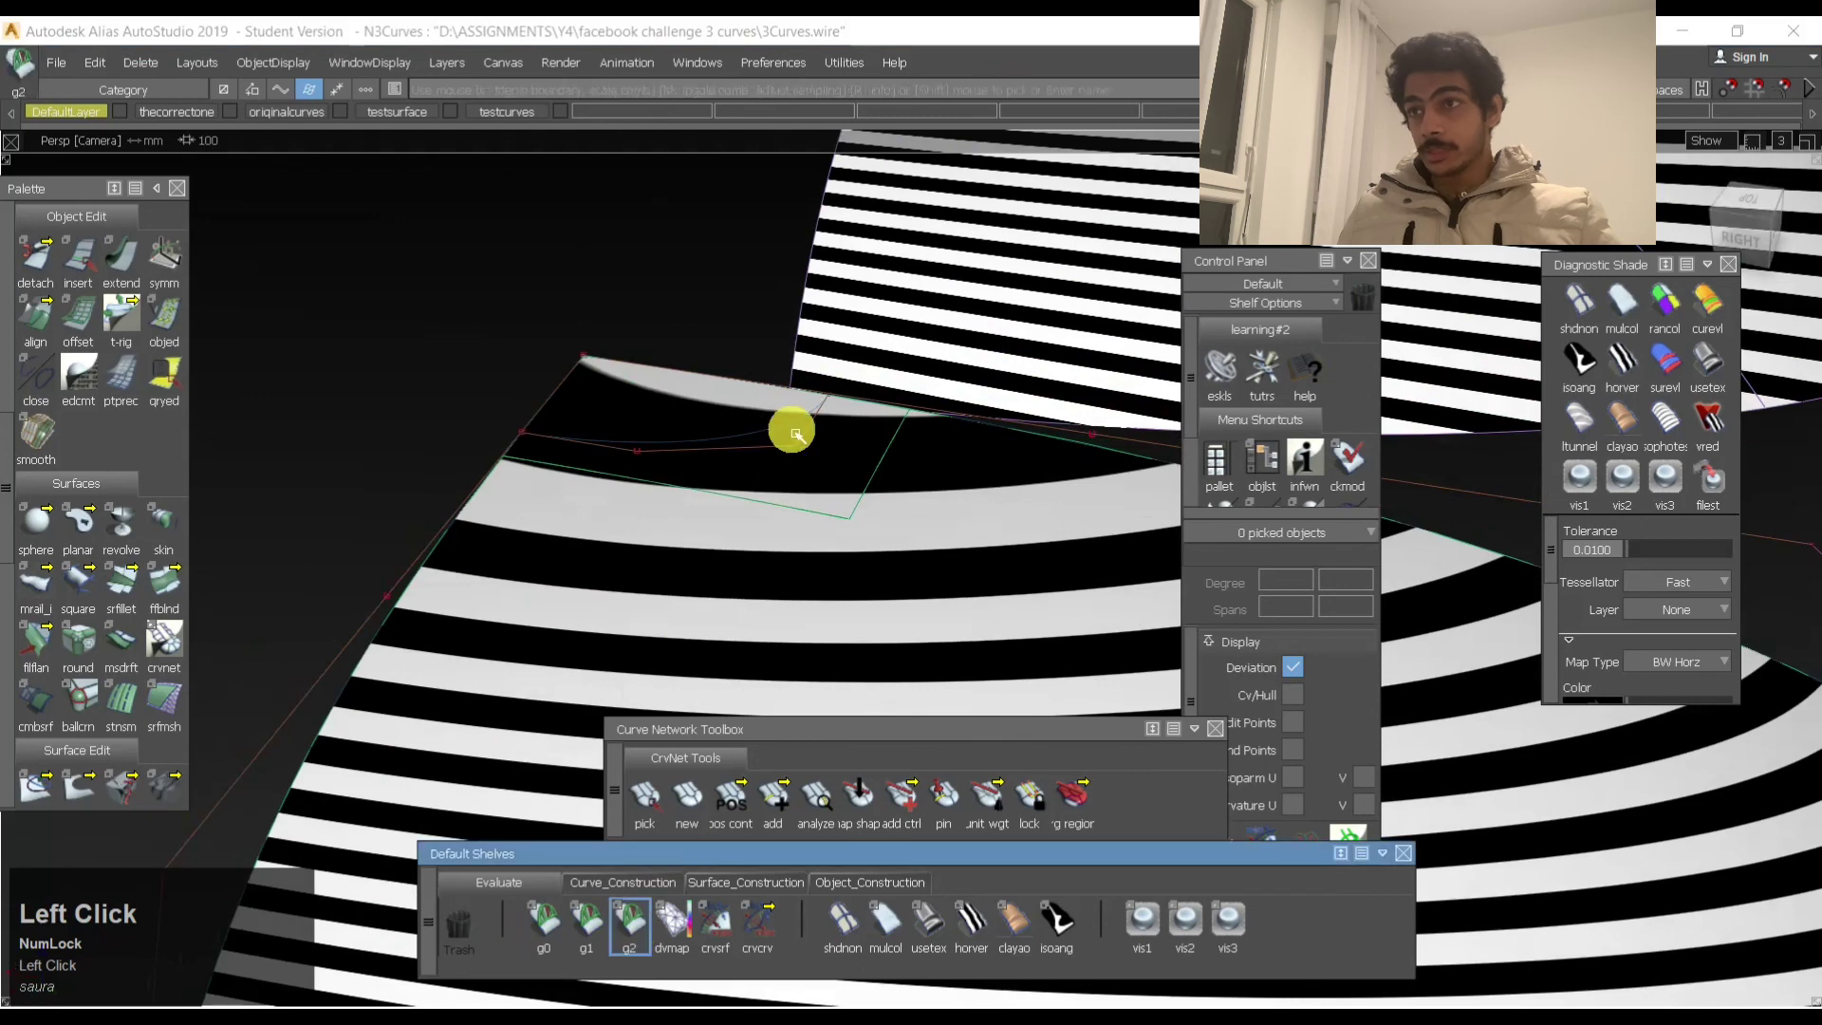
left_click(753, 492)
left_click(881, 457)
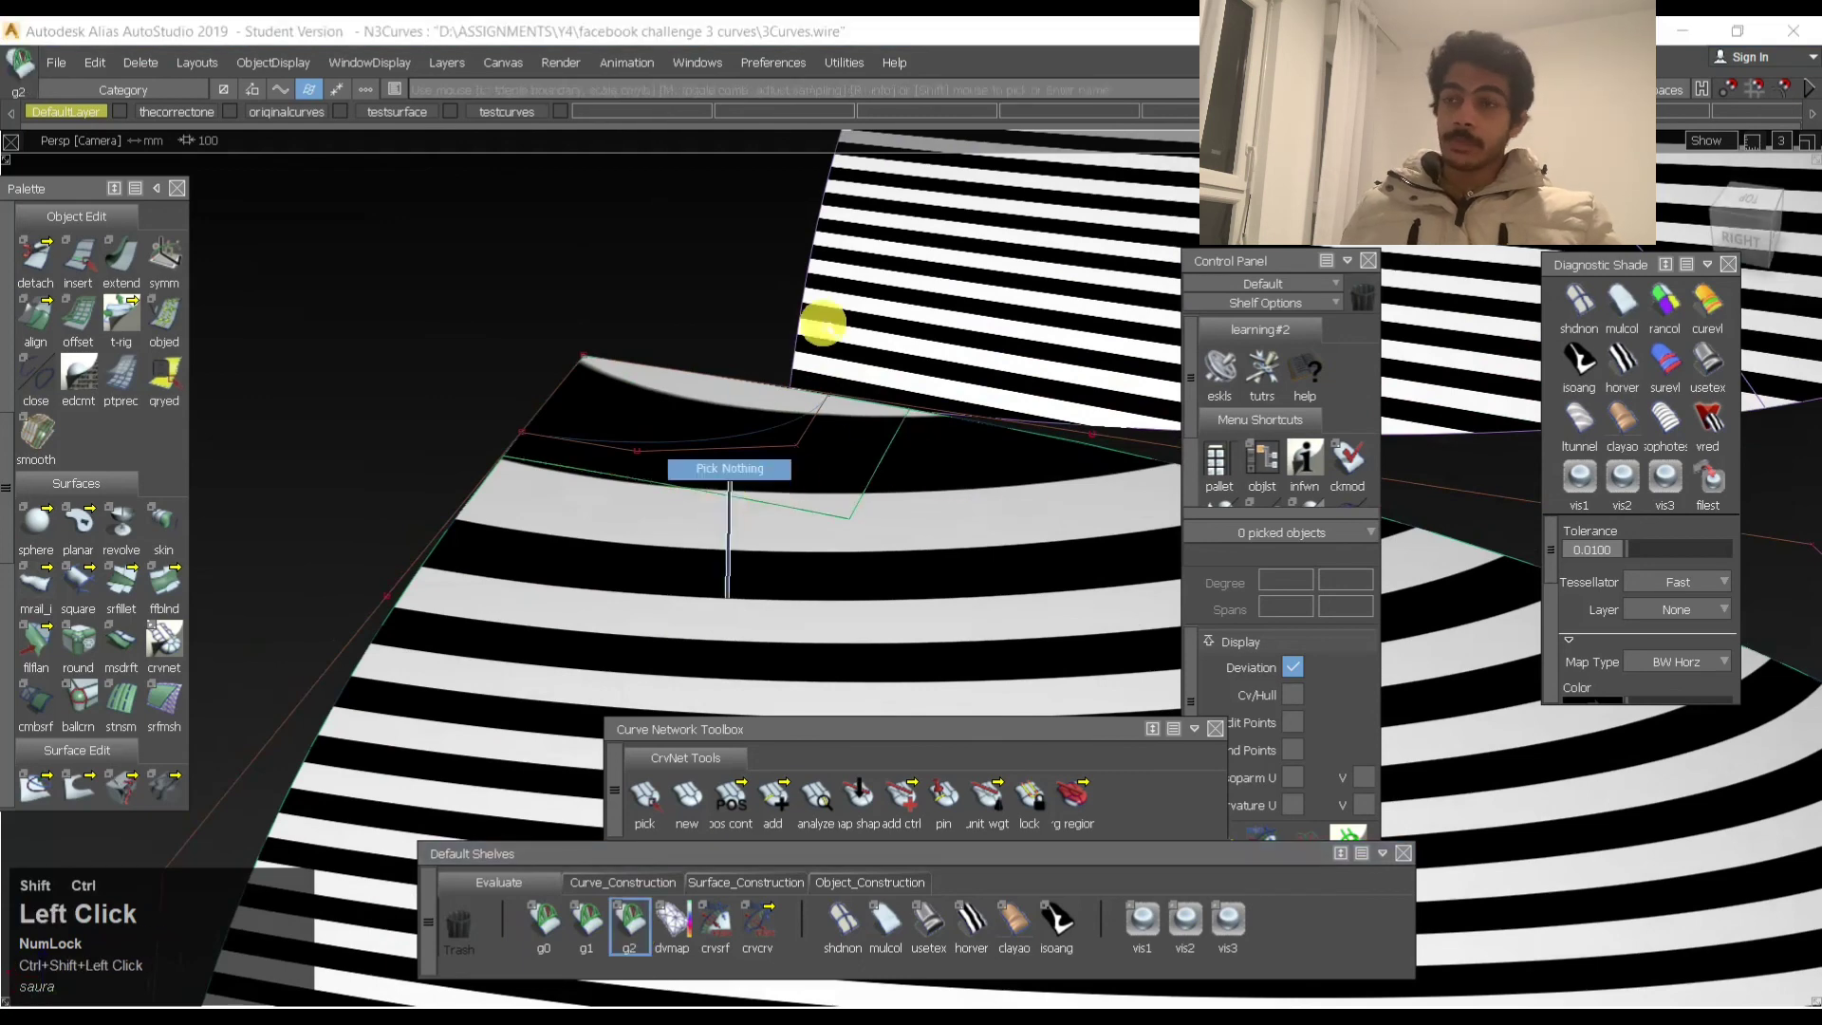
Examine the zebra stripes across the detached copy, along its dividing seam and around its corner patch.
right_click_drag(822, 317, 1015, 272, "alt+shift")
middle_click_drag(1016, 272, 814, 411, "alt+shift")
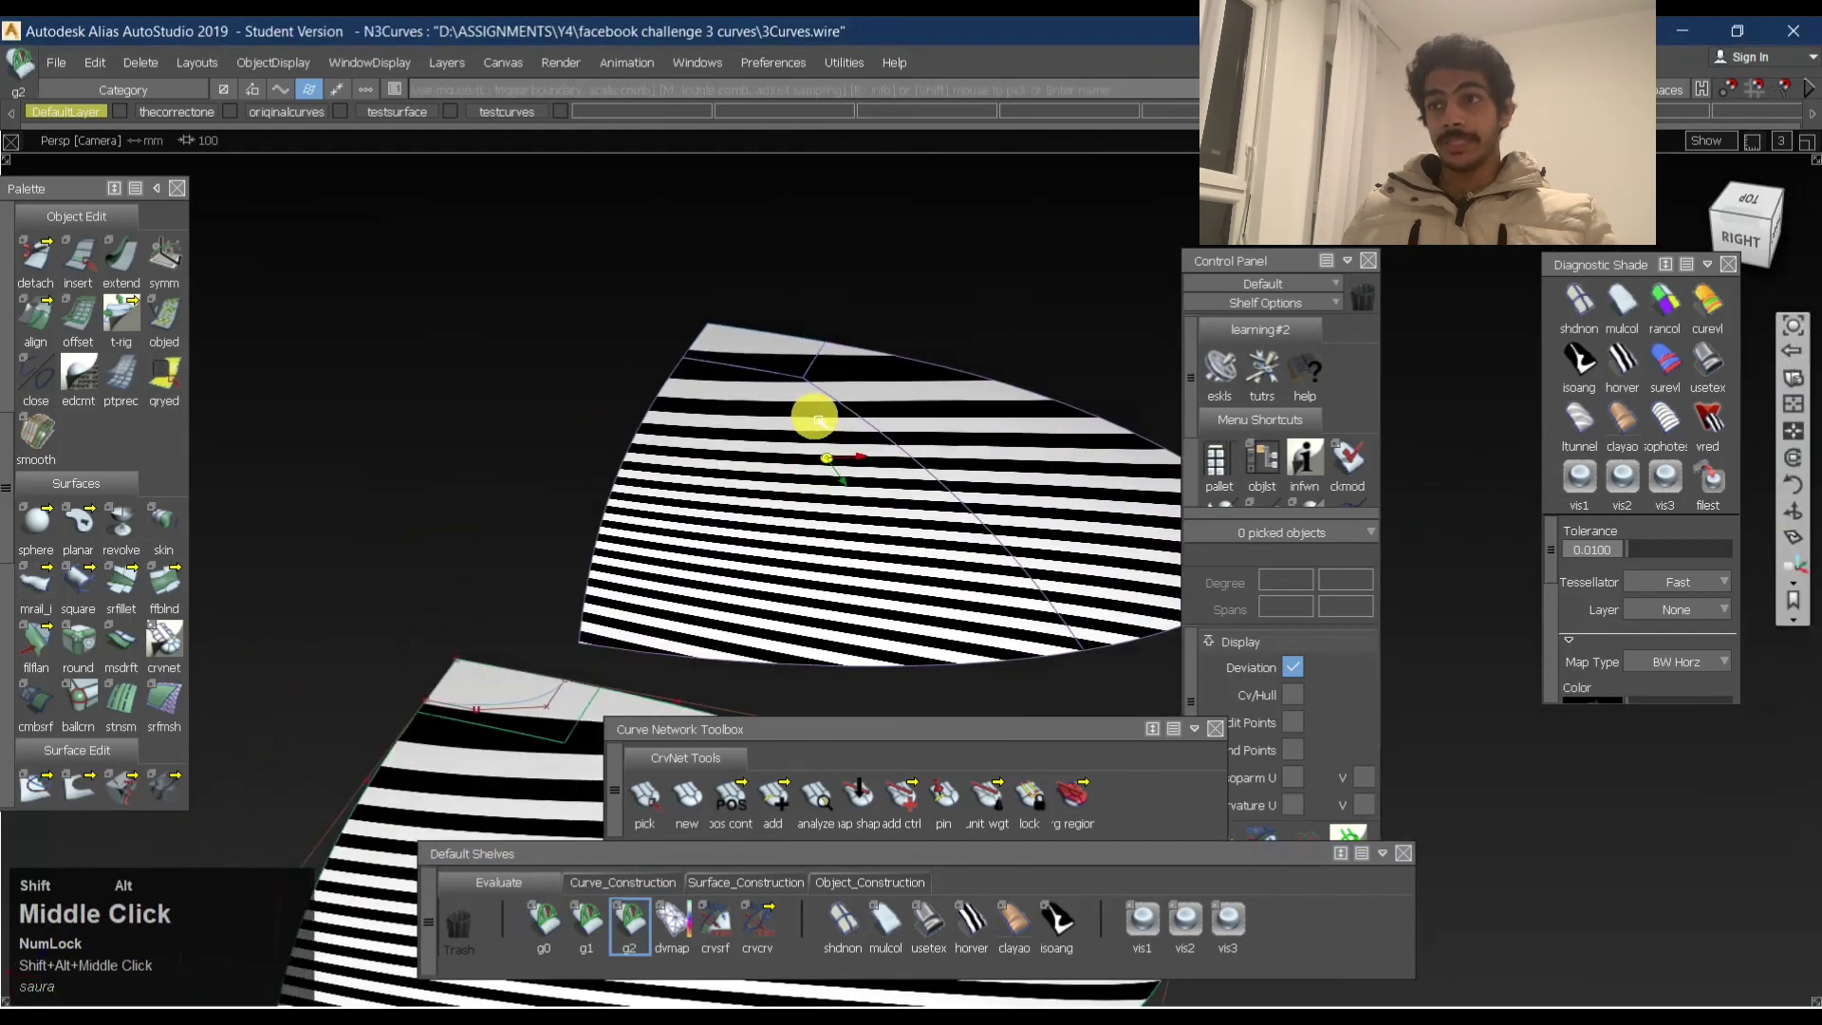
right_click_drag(814, 411, 851, 387, "alt+shift")
left_click_drag(850, 386, 525, 328, "alt+shift")
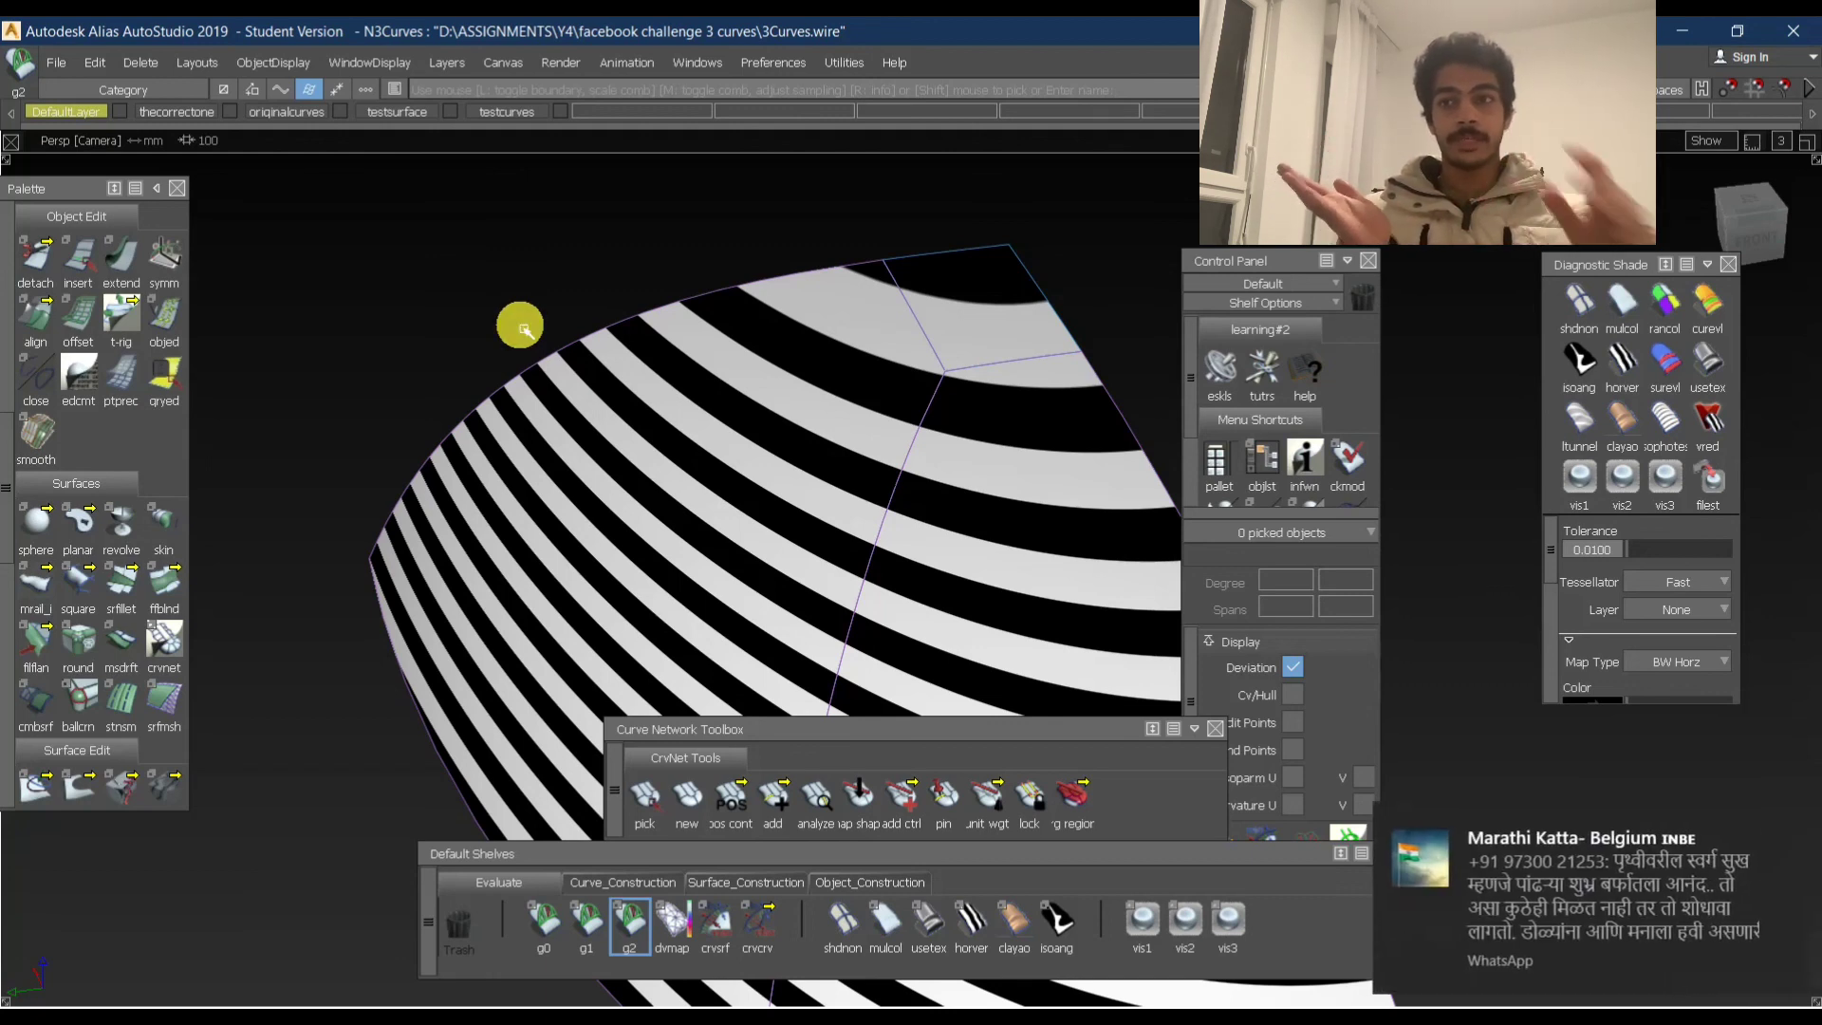
Dismiss the chat notification and compare the zebra stripes on the neighbouring surface versions, focusing on the original corner patch.
left_click(1775, 816)
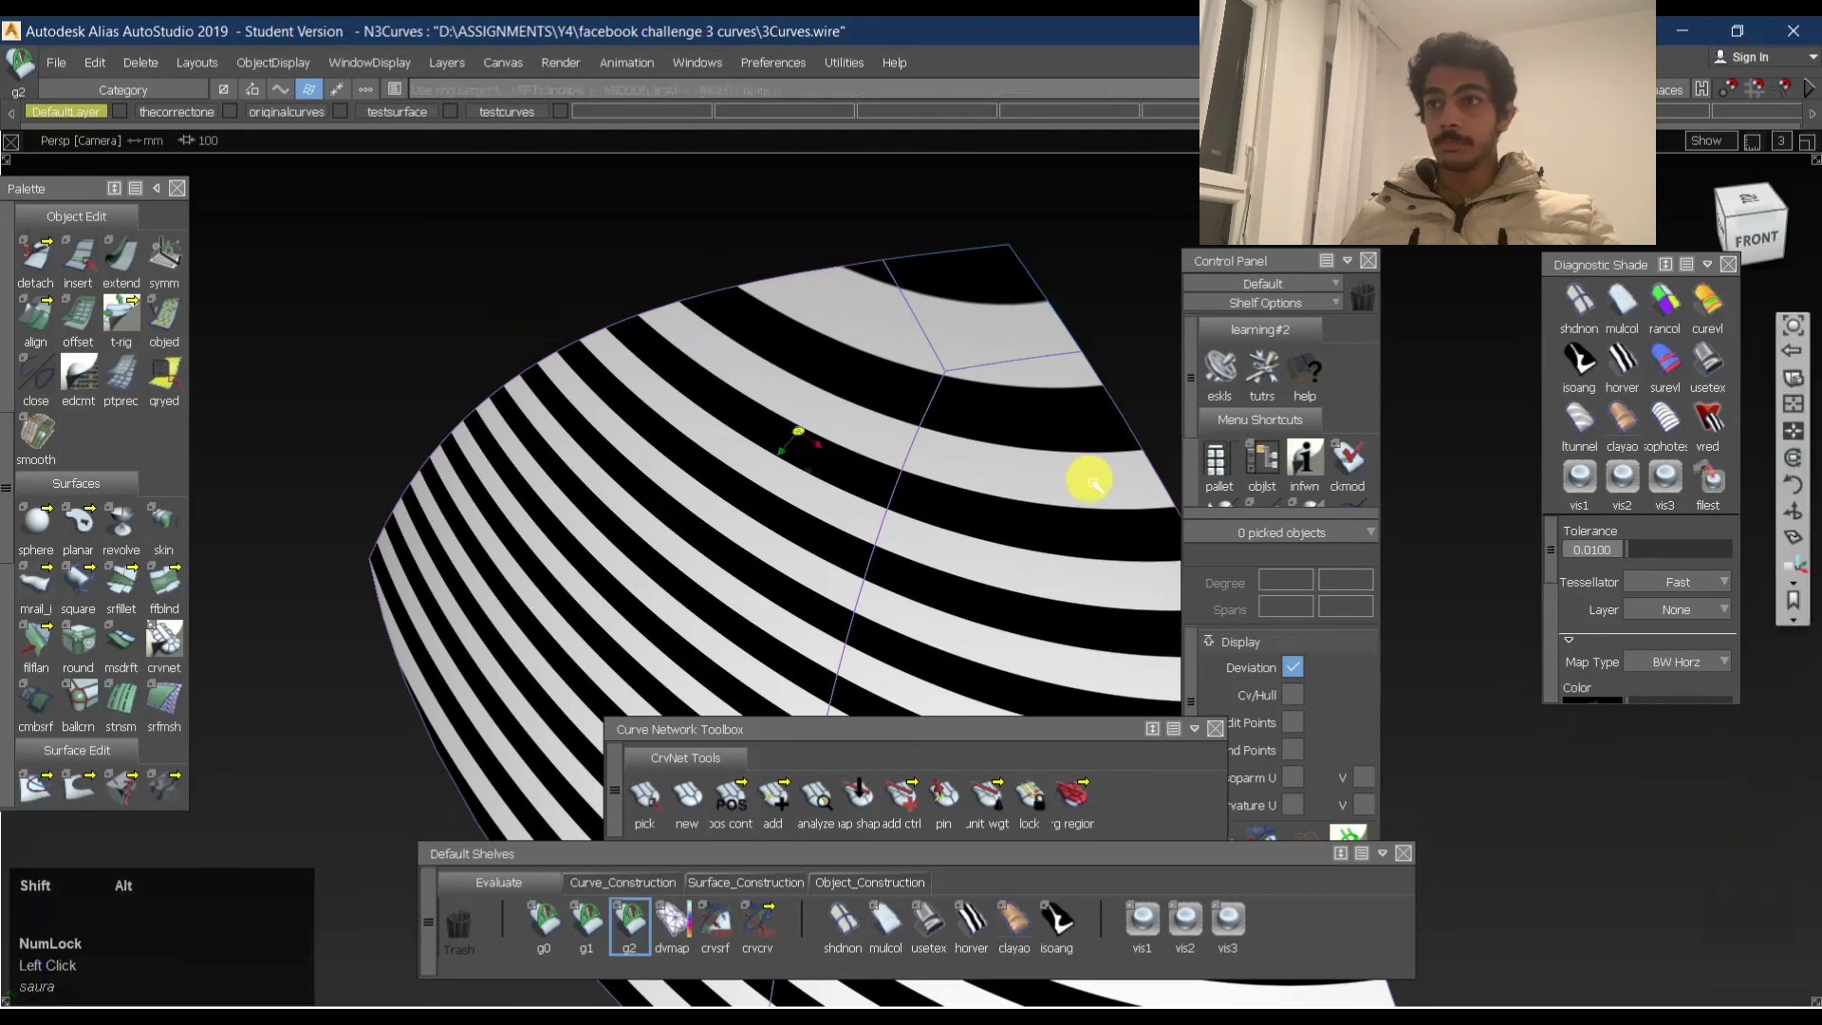
right_click_drag(1090, 476, 1058, 475, "alt+shift")
middle_click_drag(1057, 475, 1029, 357, "alt+shift")
mouse_move(1029, 358)
right_mouse_down("alt+shift")
mouse_move(847, 415)
mouse_move(892, 456)
right_mouse_up("alt+shift")
mouse_move(892, 456)
left_mouse_down("alt+shift")
mouse_move(863, 524)
mouse_move(880, 275)
left_mouse_up("alt+shift")
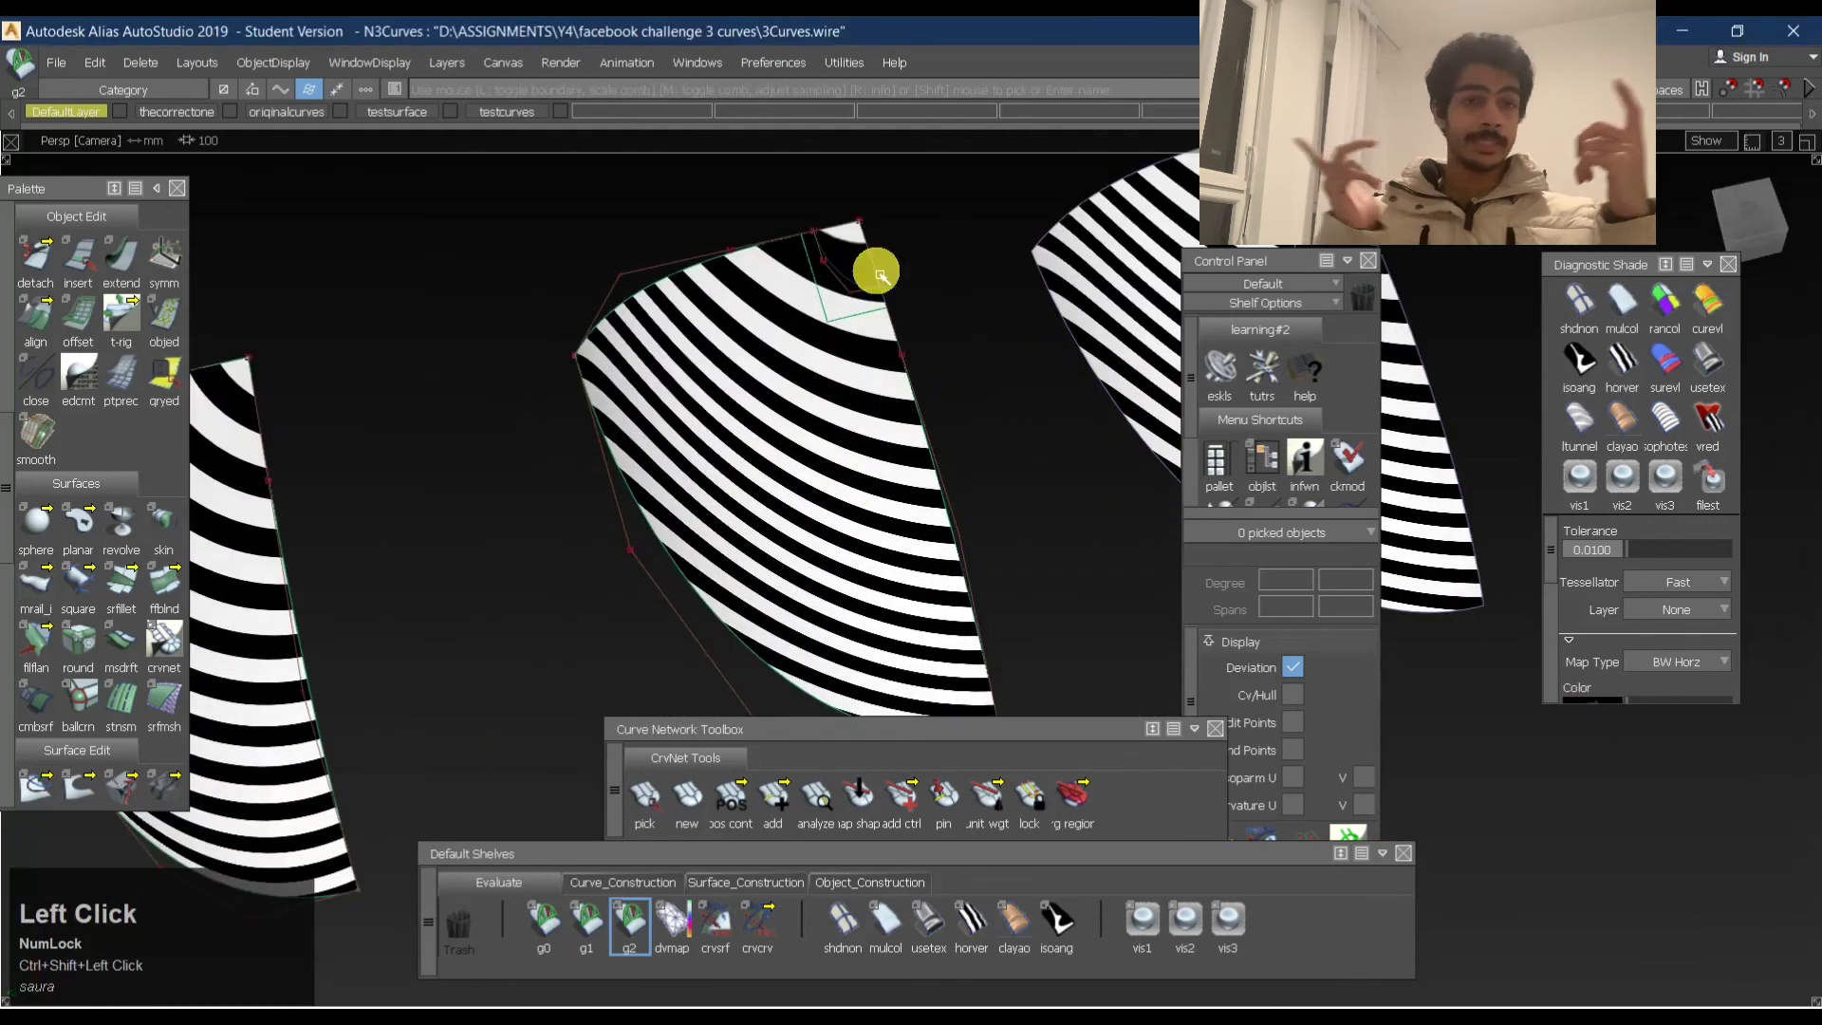